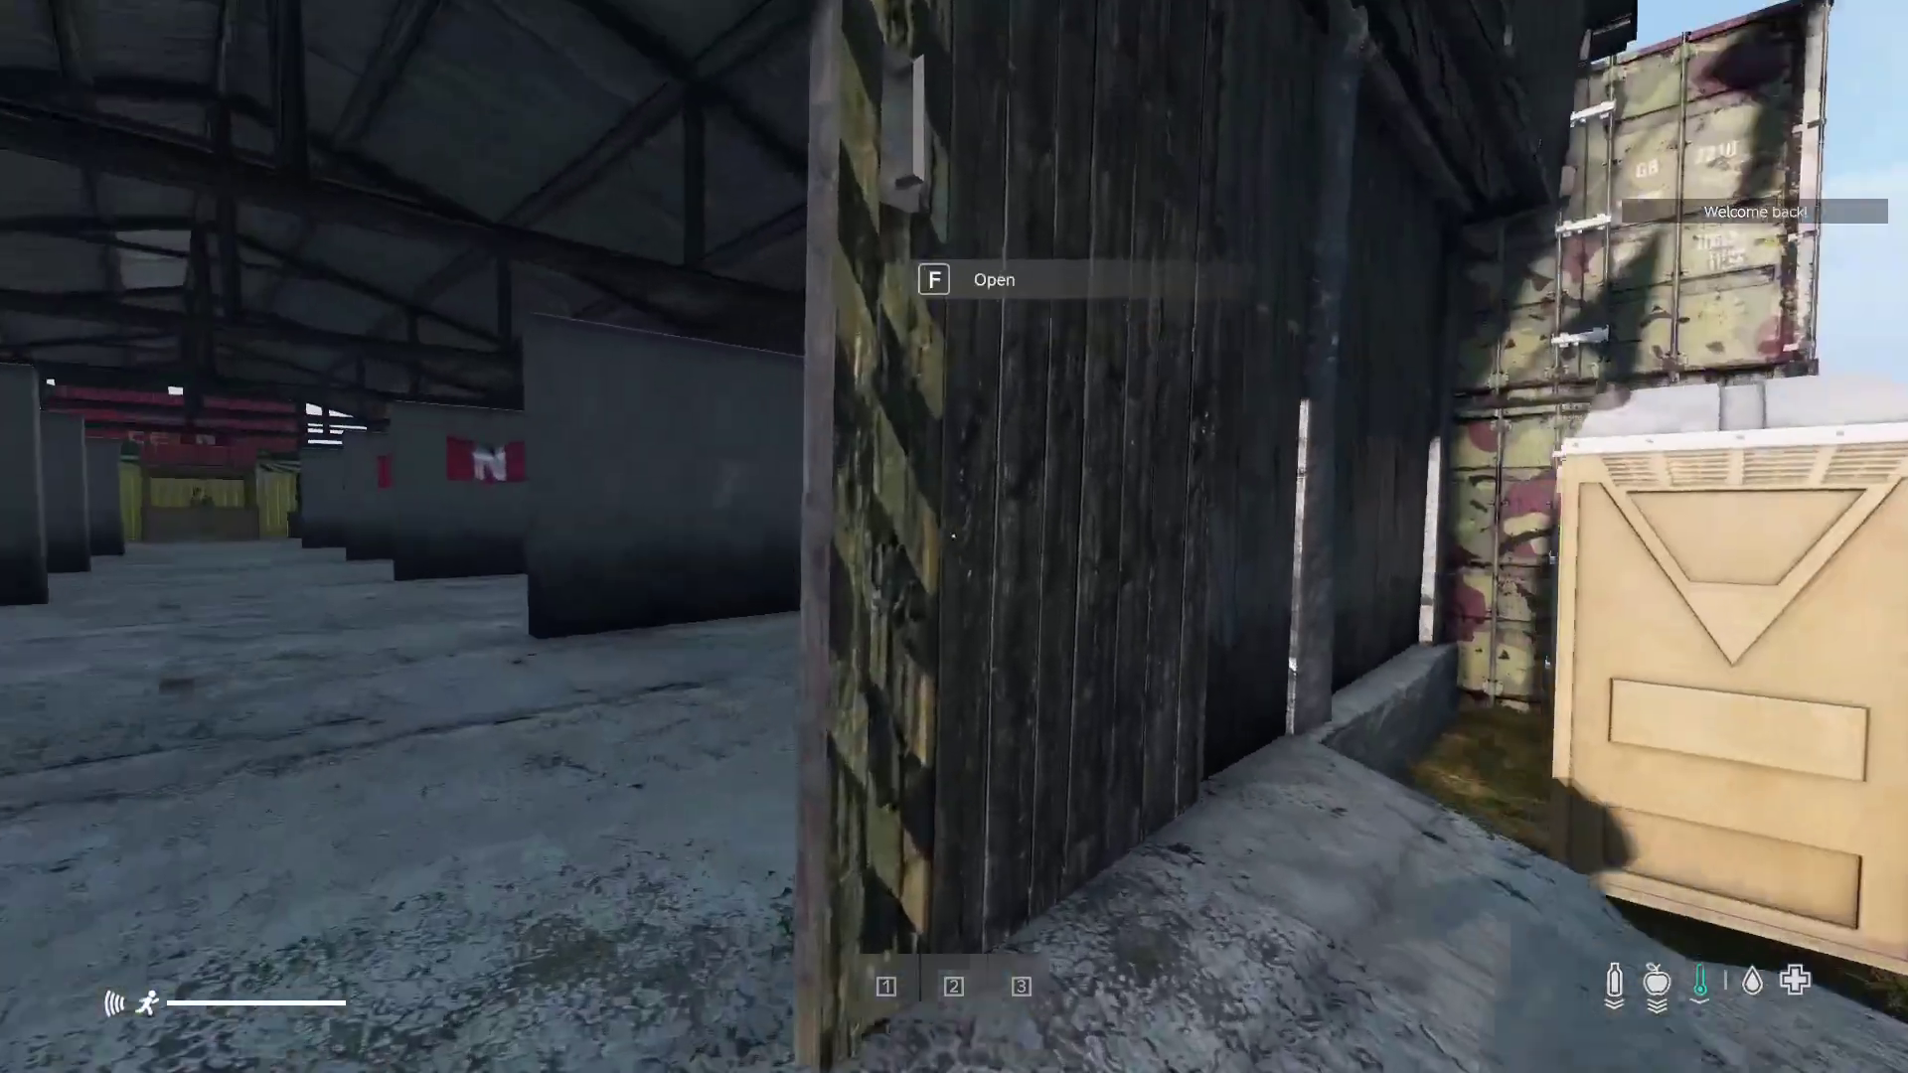
- Walk the character into the trader building, past the Special Trader stall, and stop in the central aisle facing the entrance
key("w")
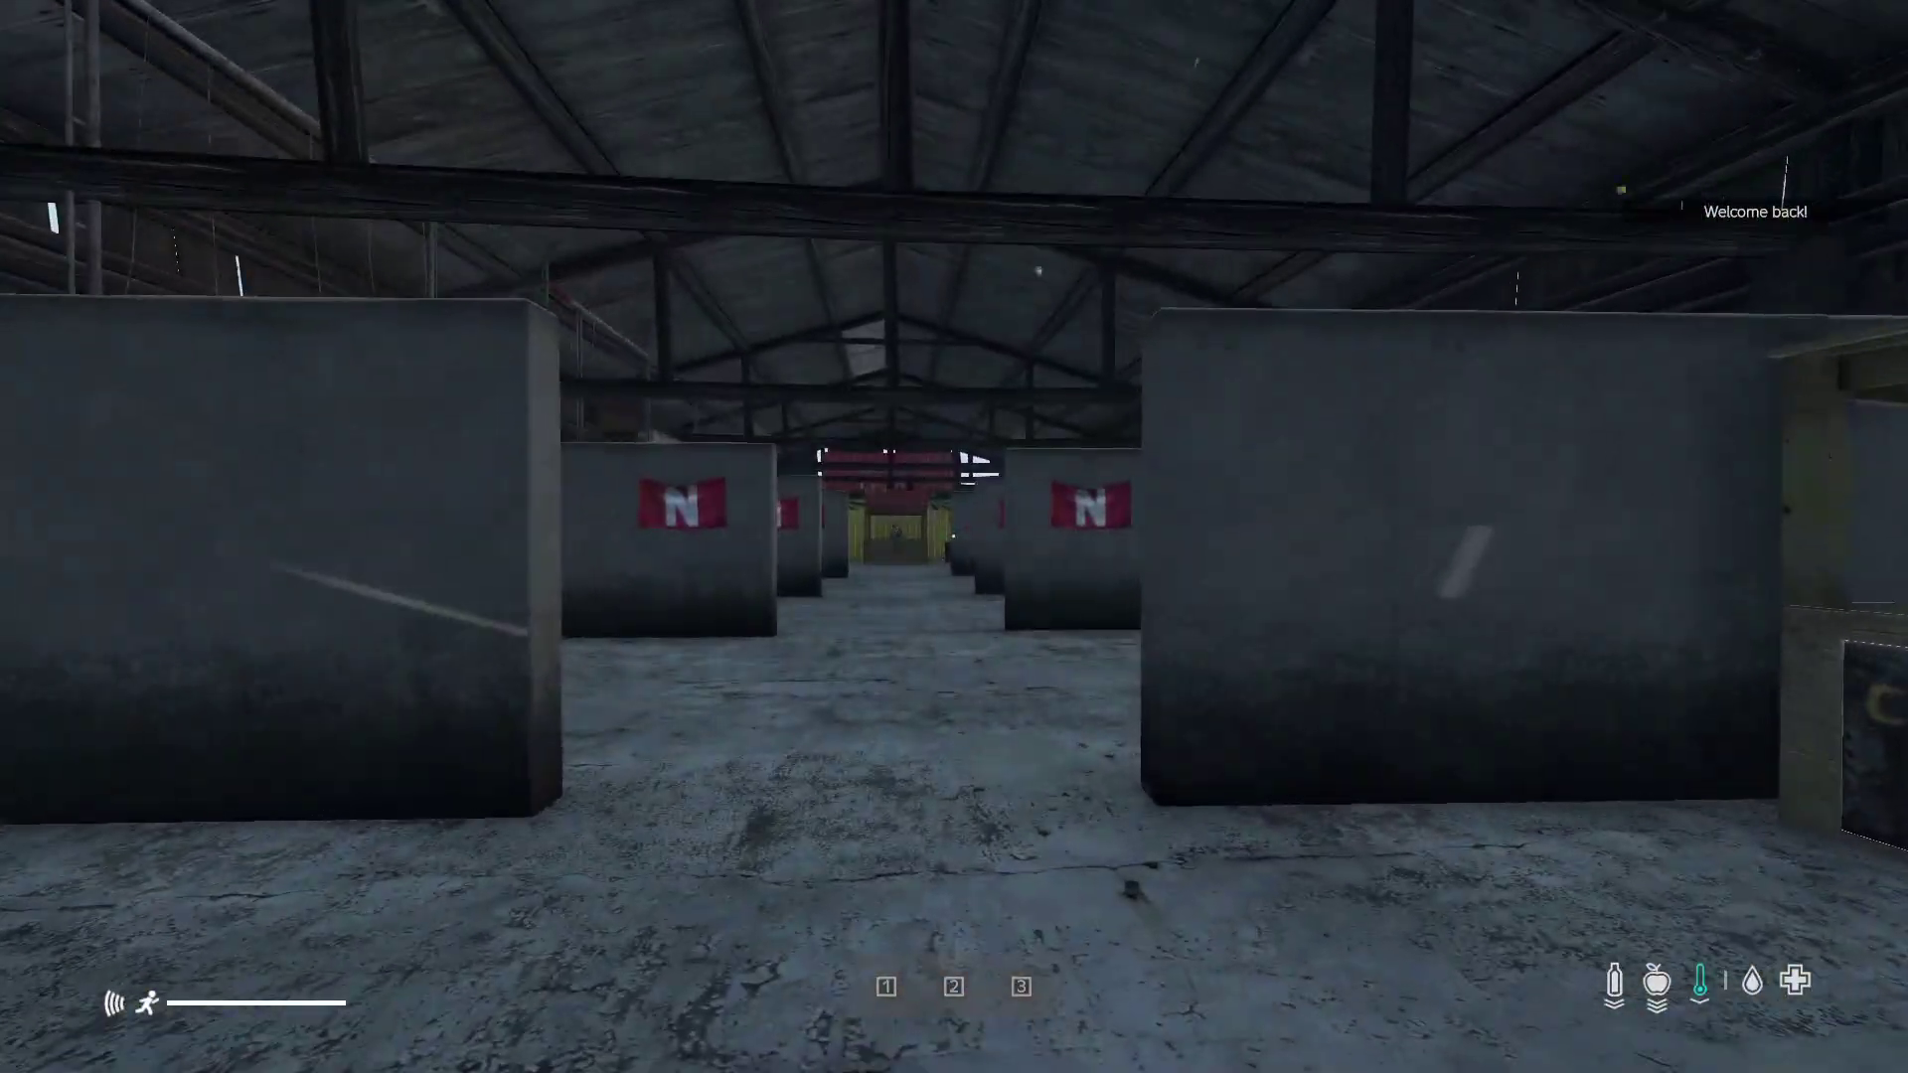
key("w")
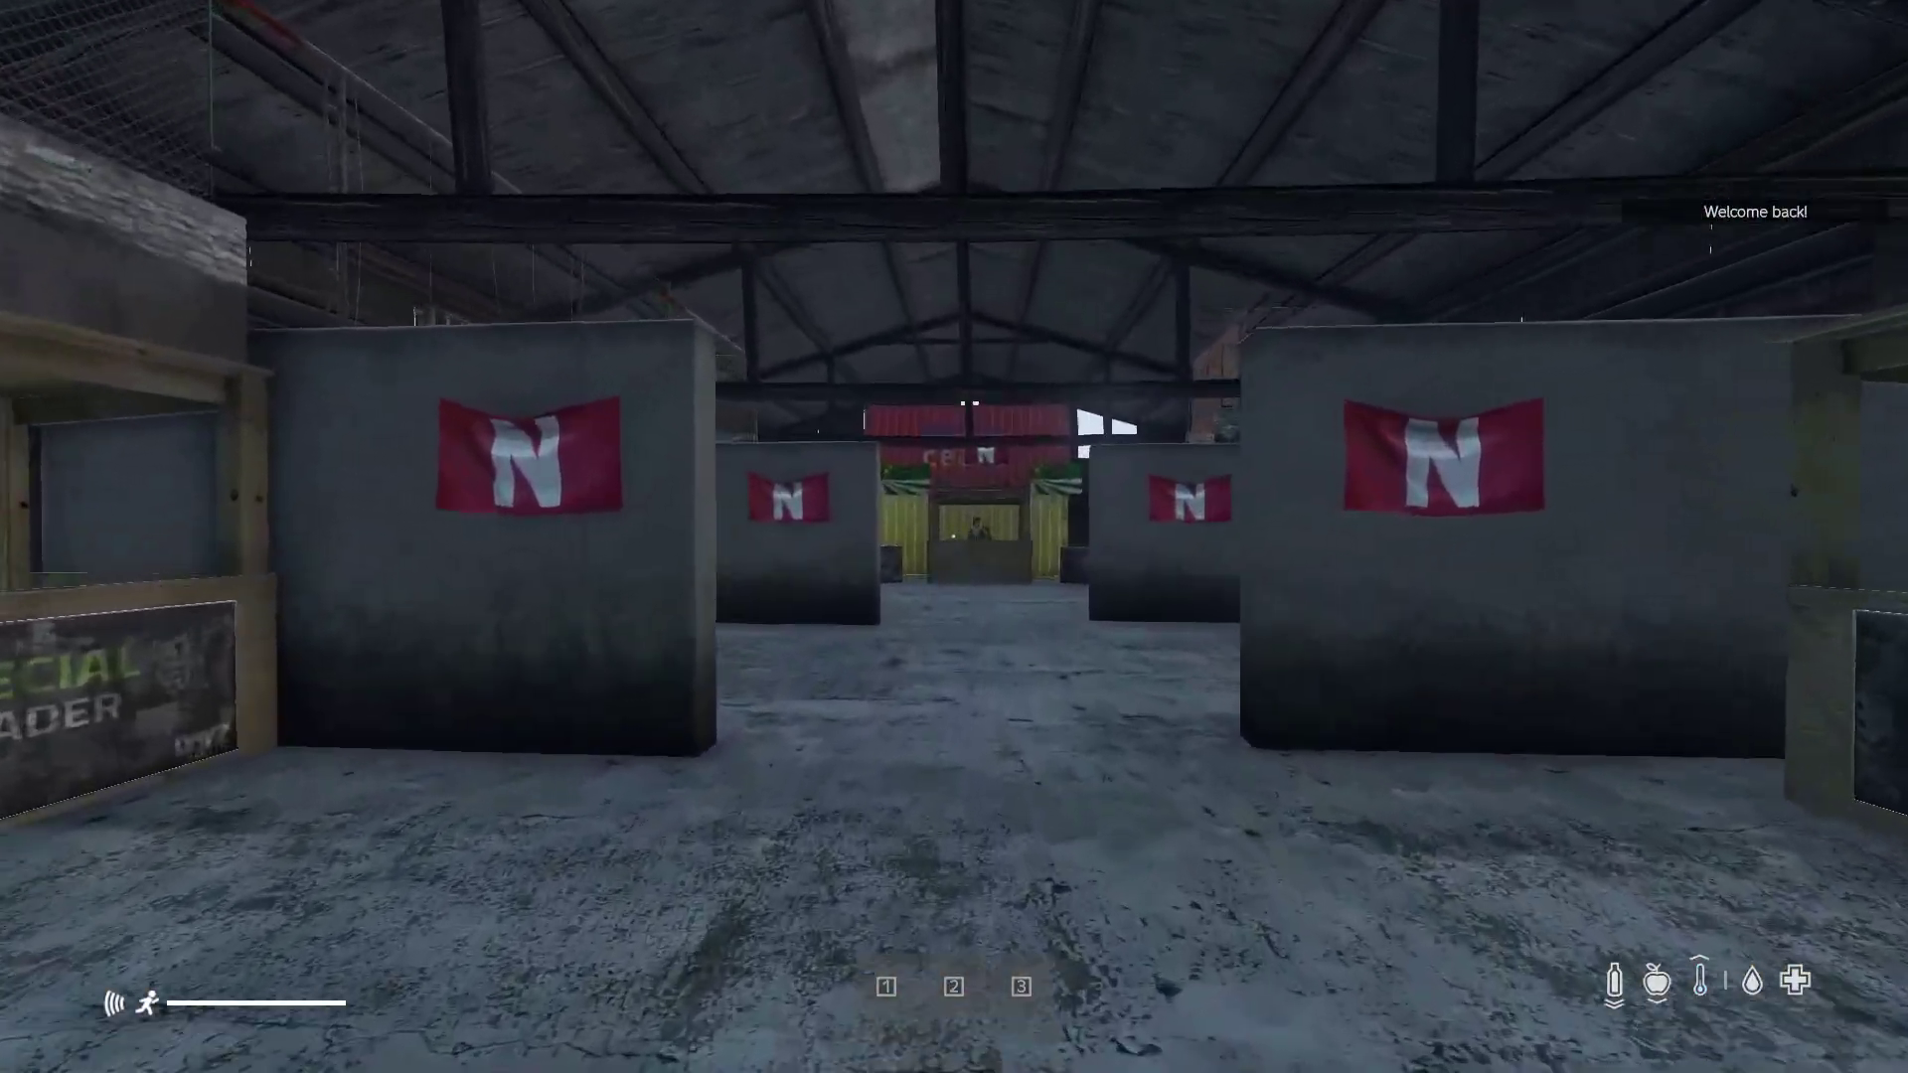
key("w")
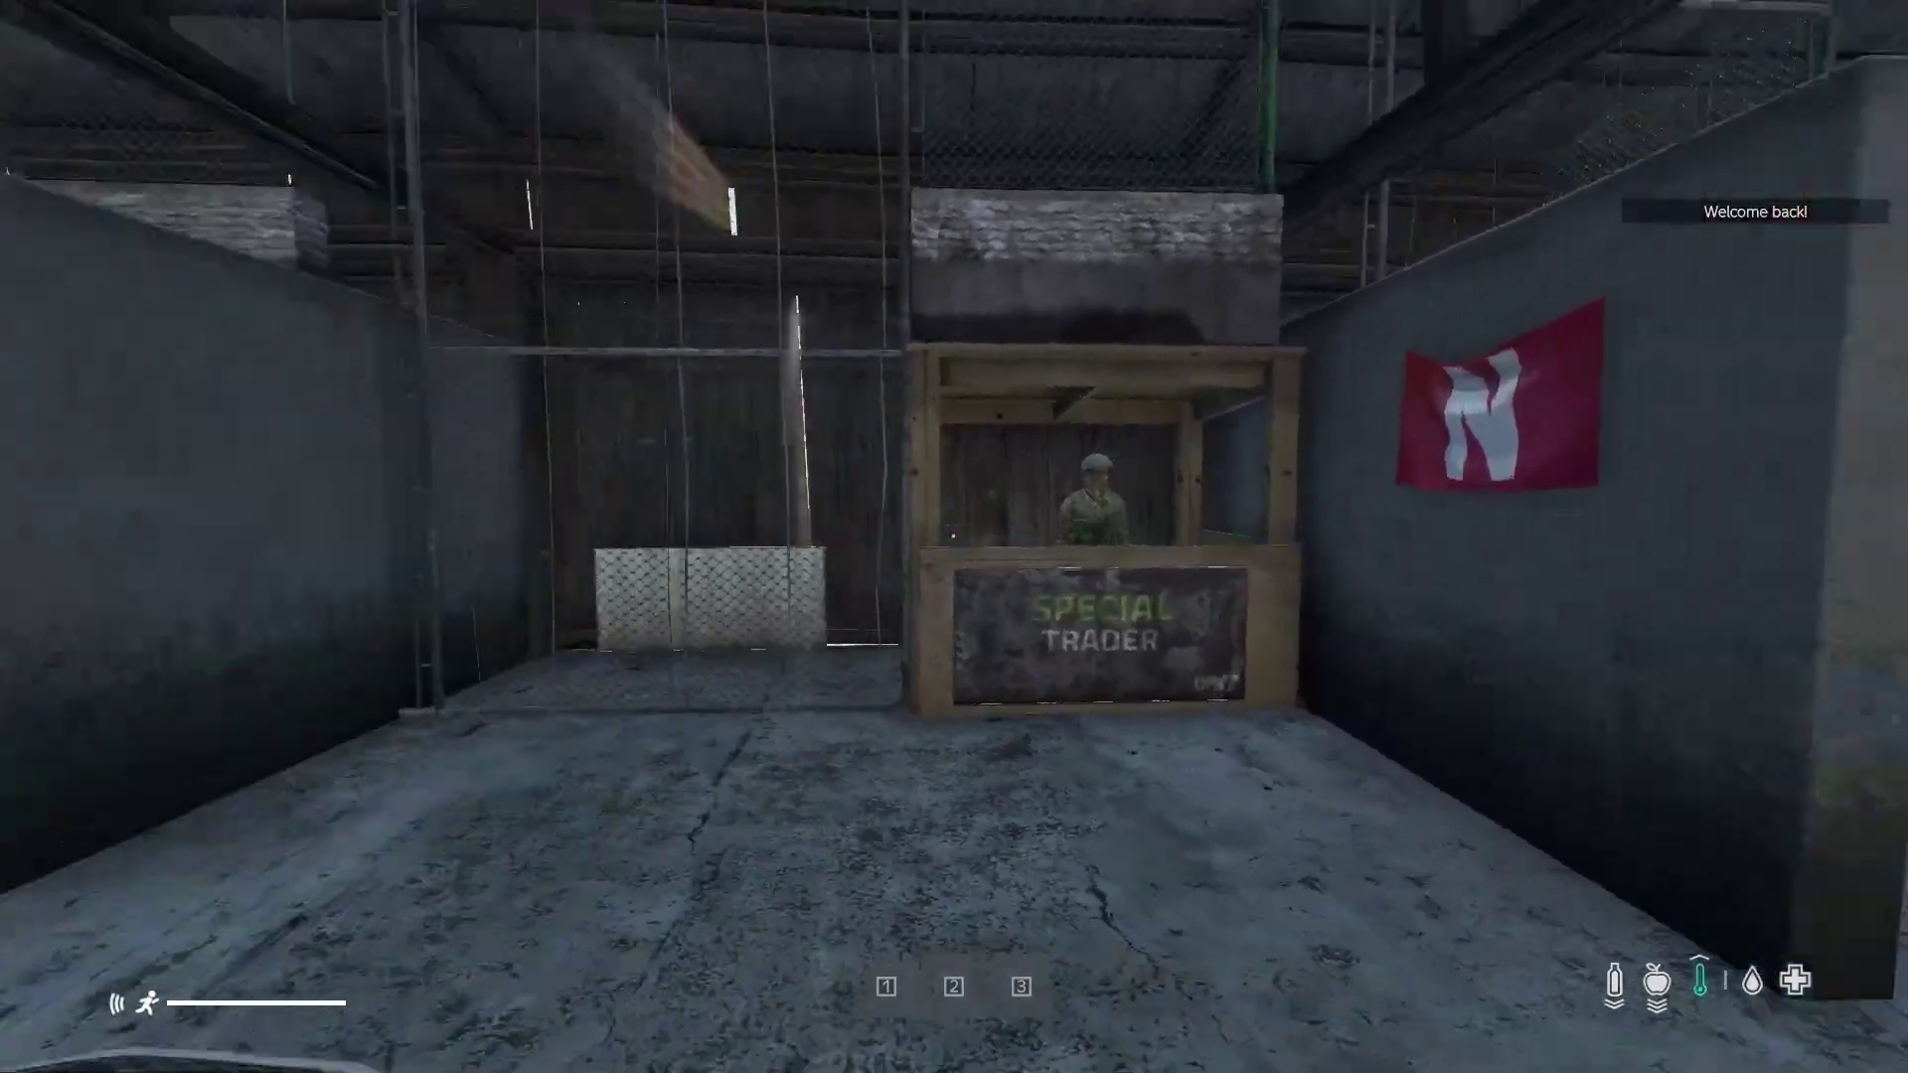
key("w")
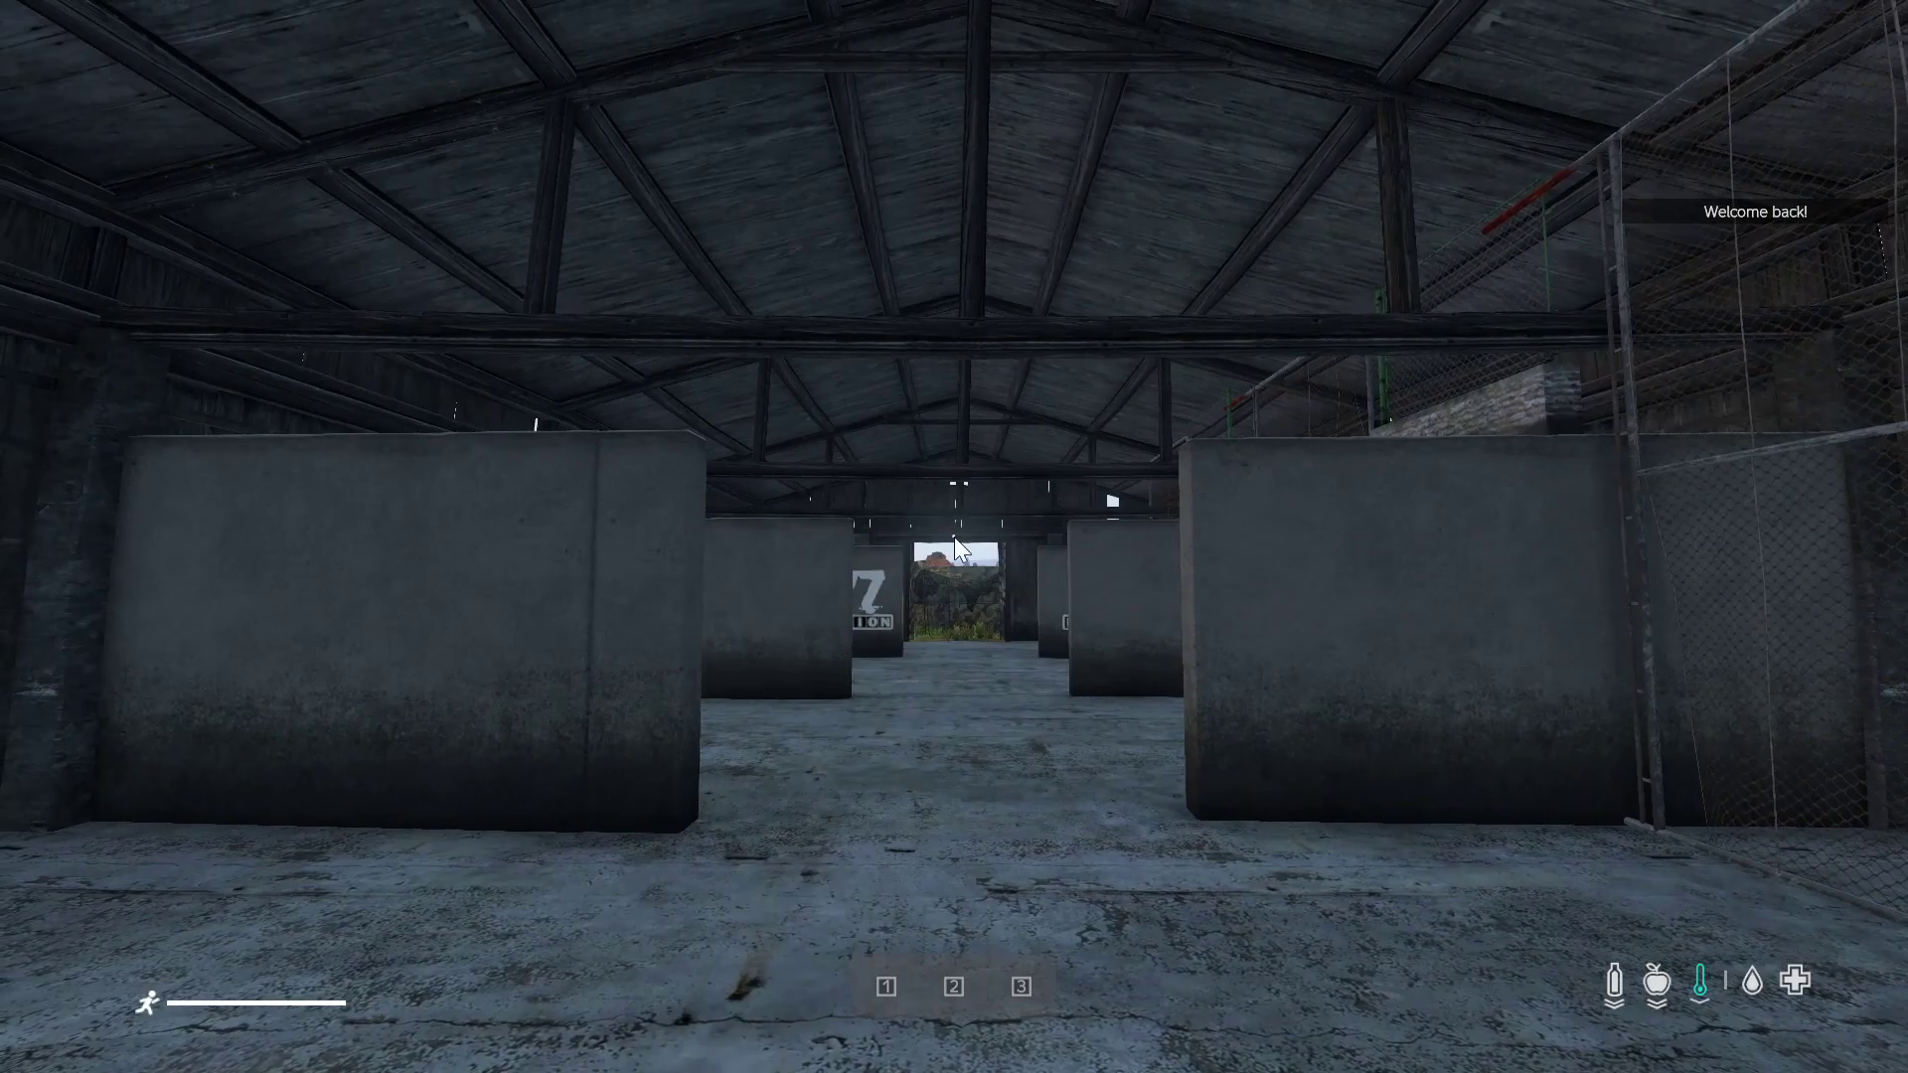
- Refresh the selected player's coordinates in Player Management of the Community Online Tools, and close the tools
key("y")
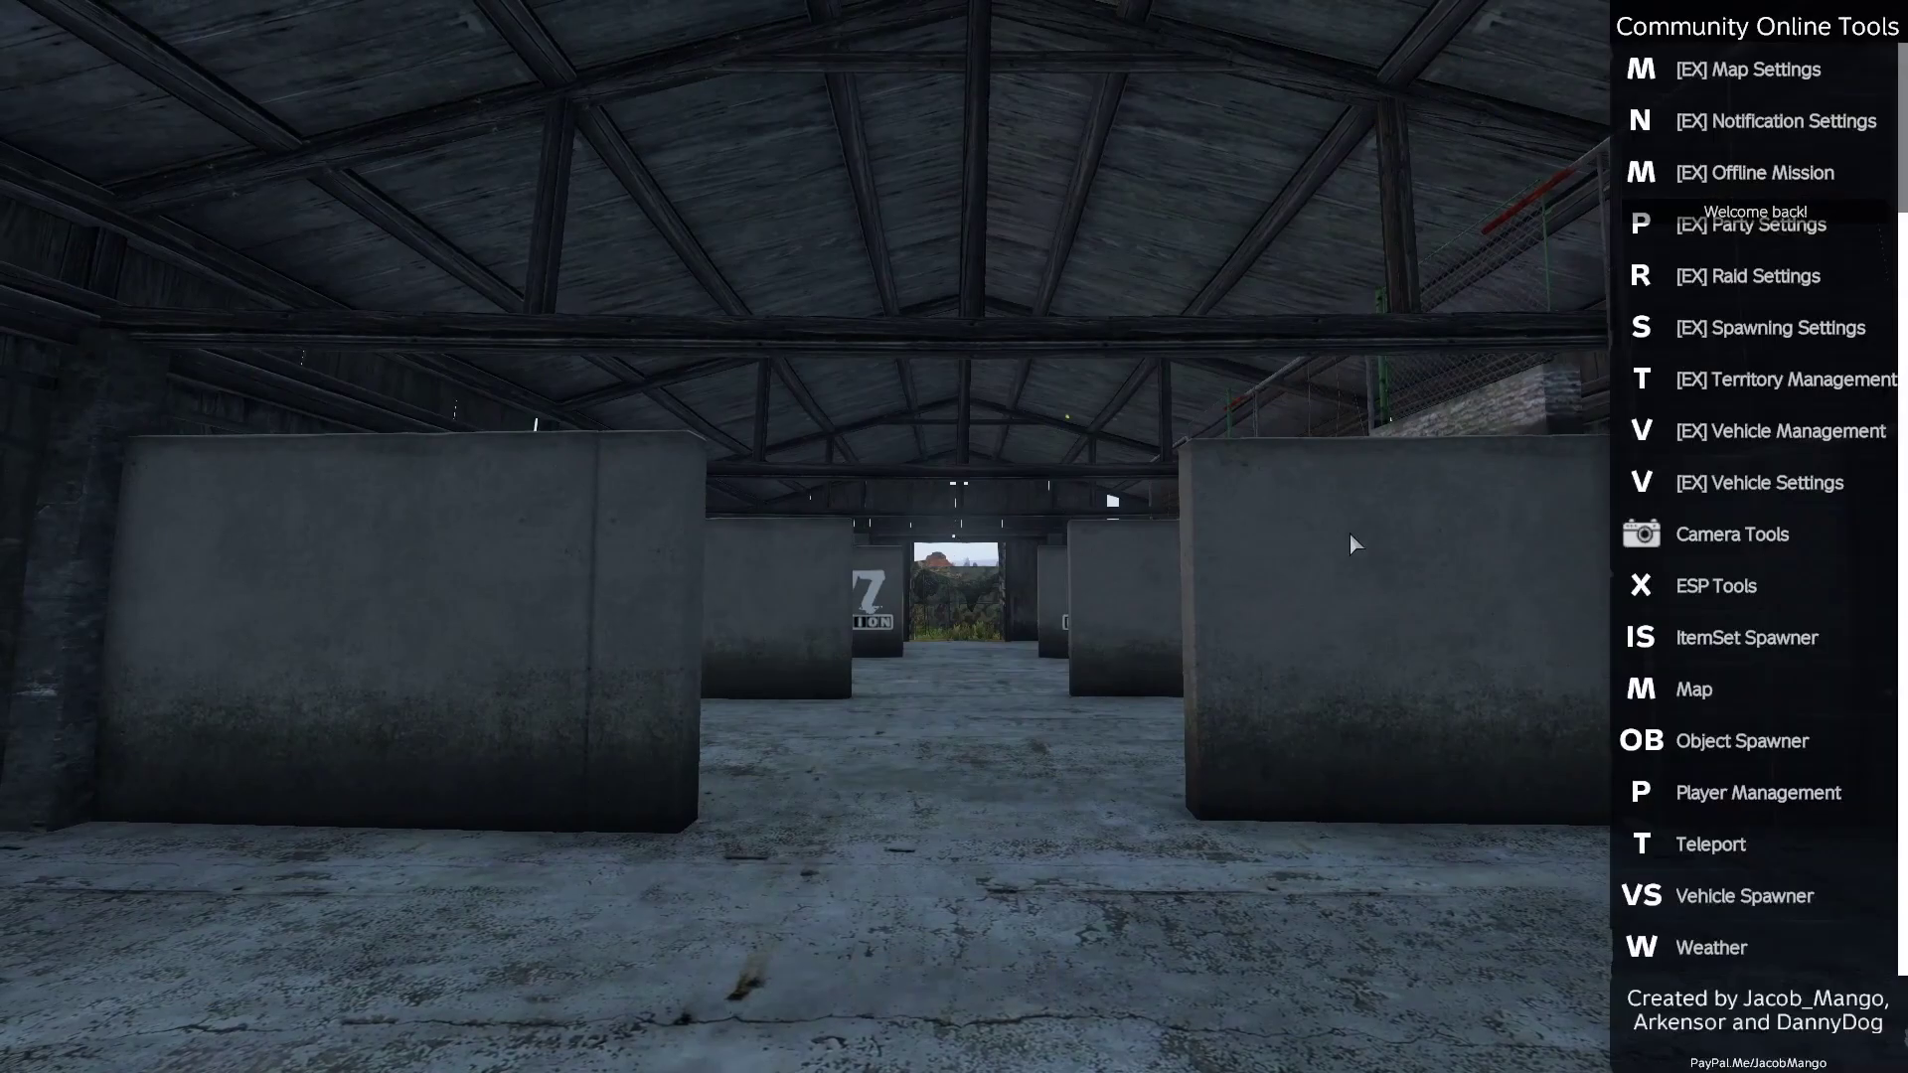
left_click(1754, 807)
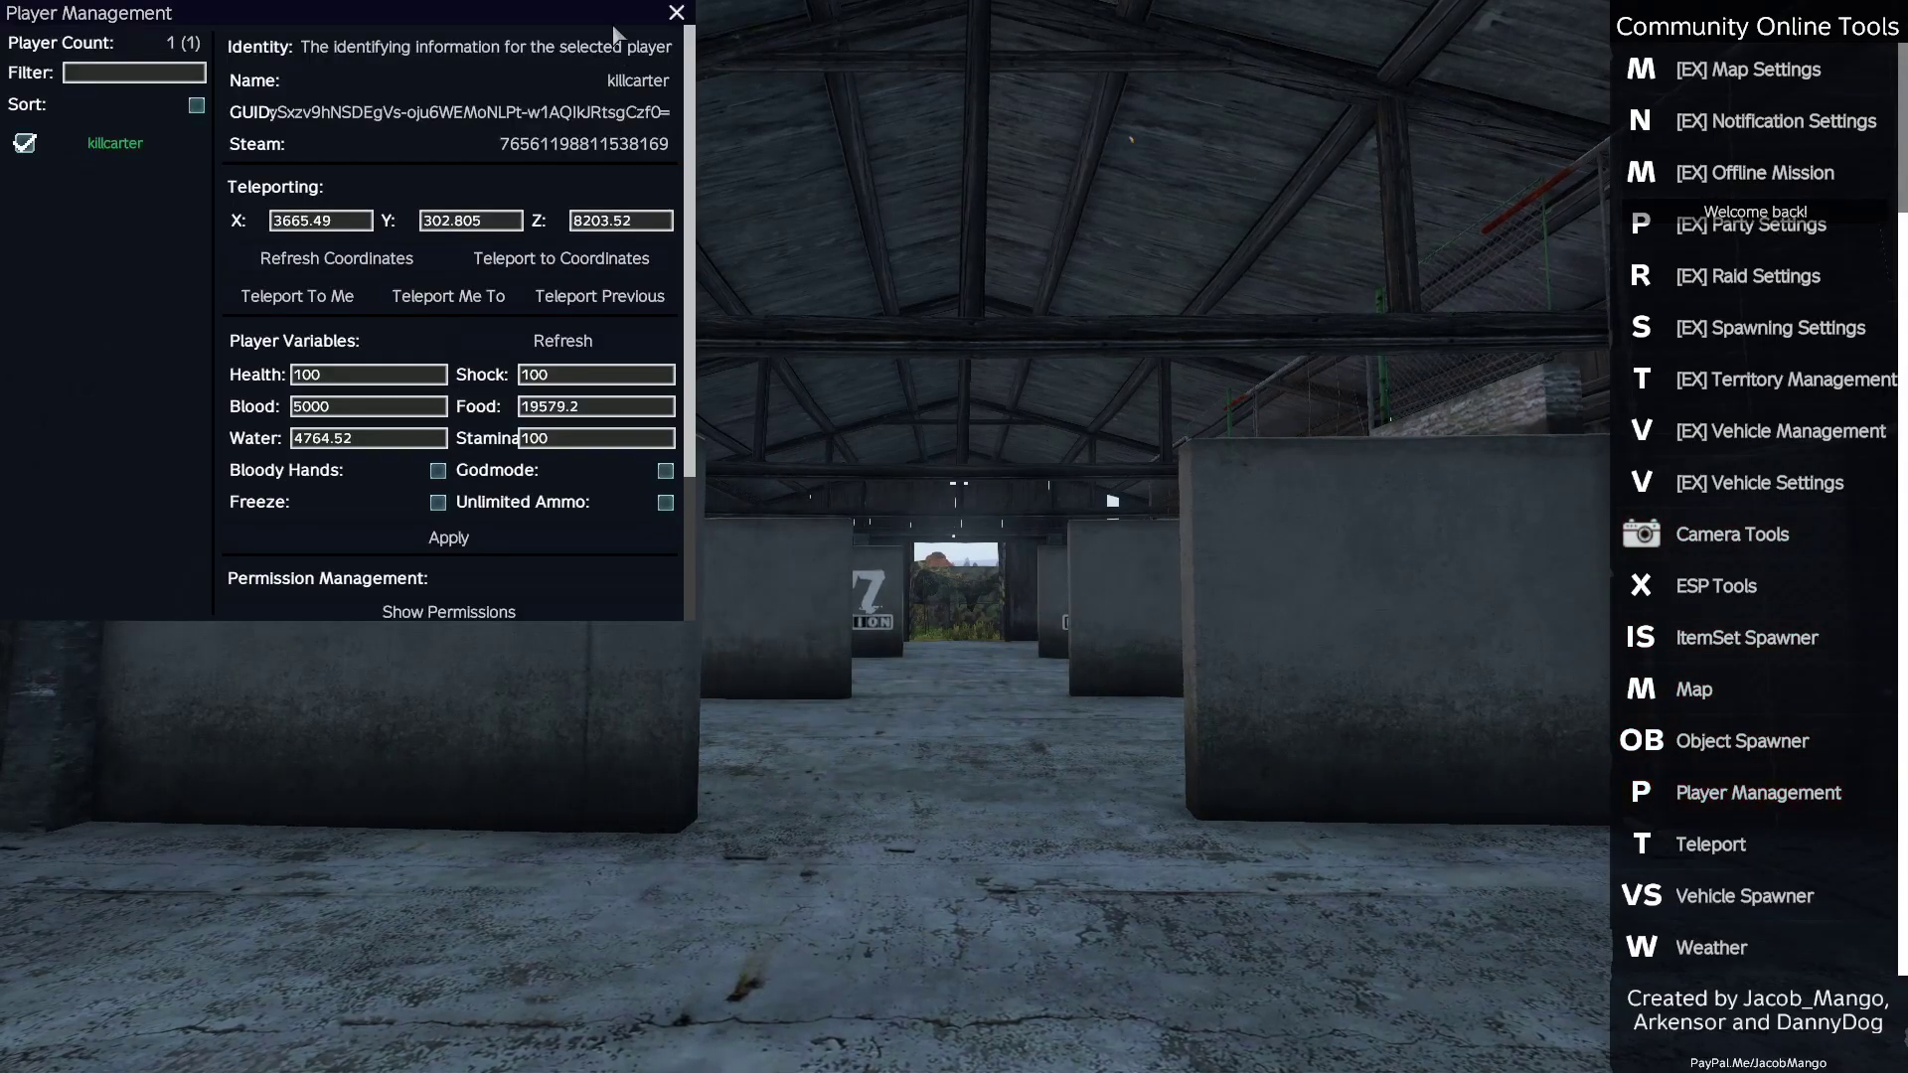
left_click_drag(613, 14, 1208, 199)
left_click(919, 436)
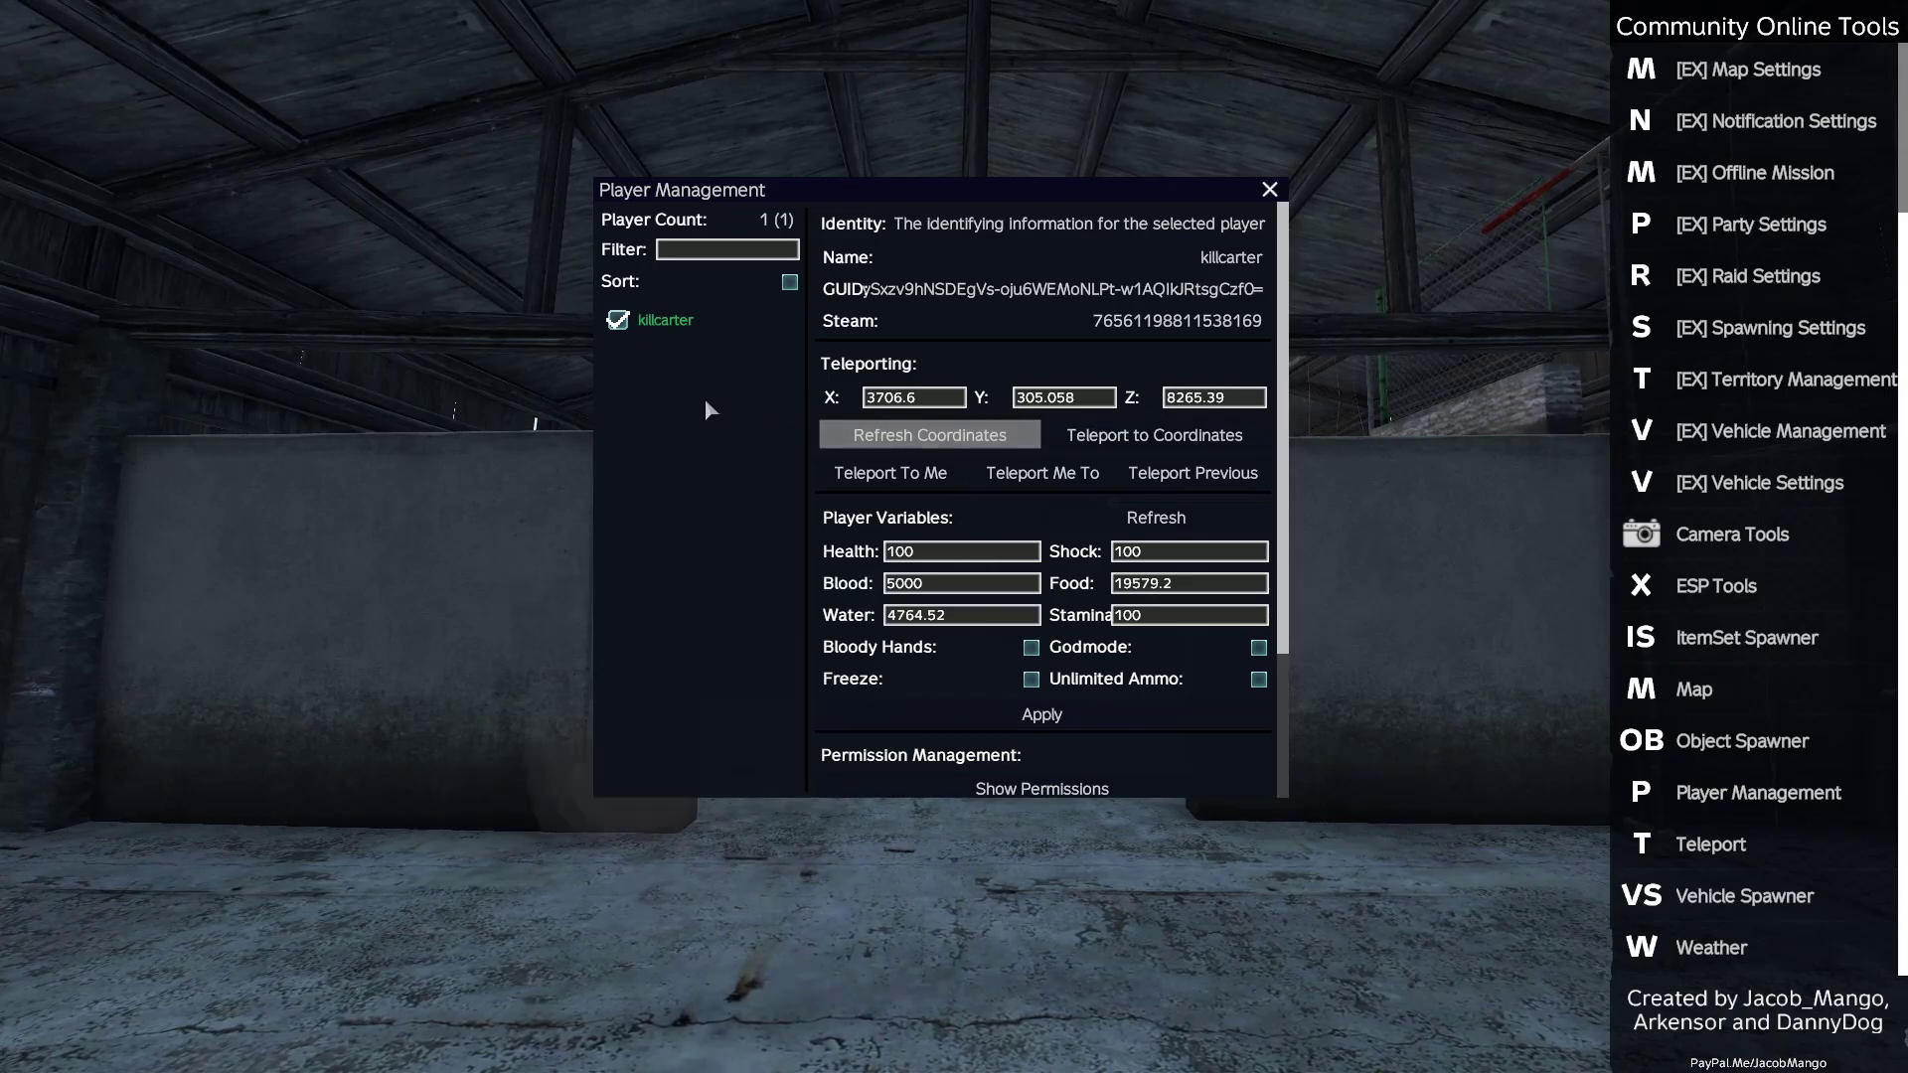
key("Escape")
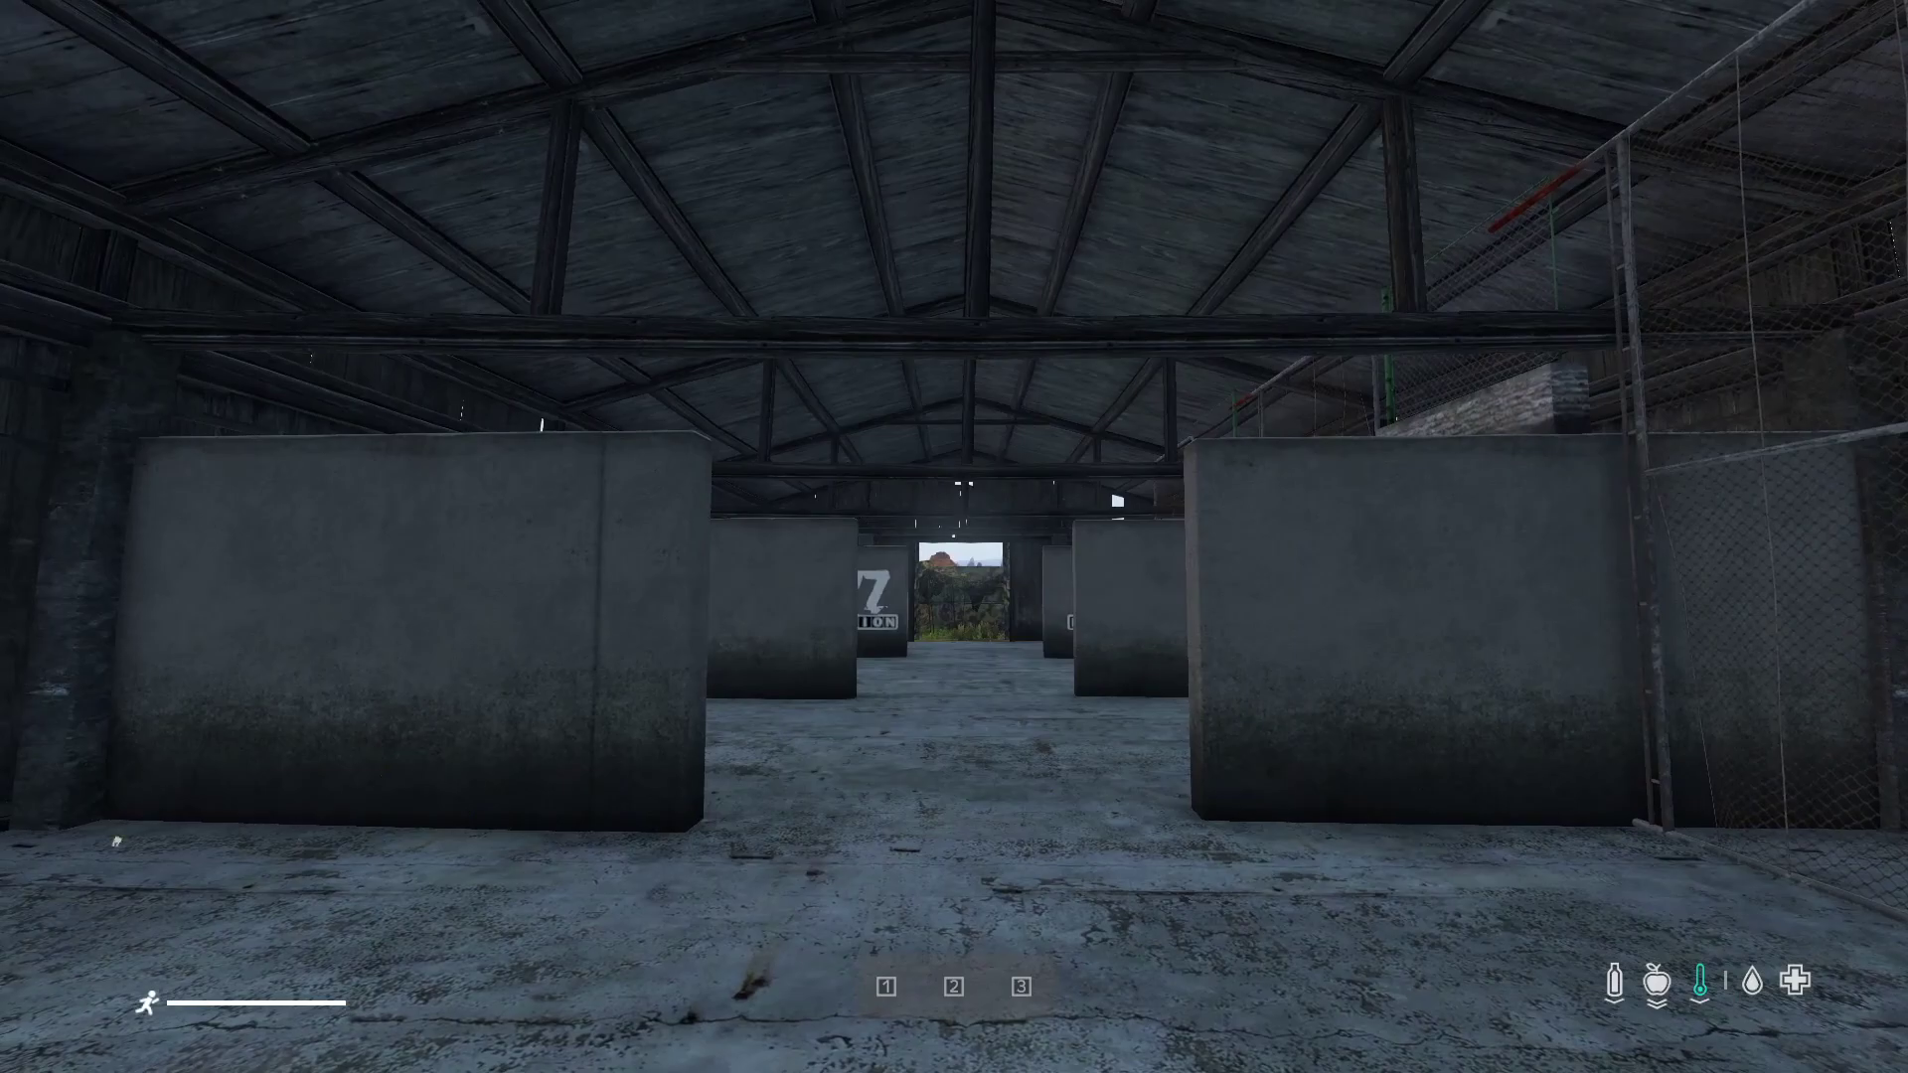
- Walk out of the trader building, look over the surrounding trader compound, and return to the ramp at its entrance
key("w")
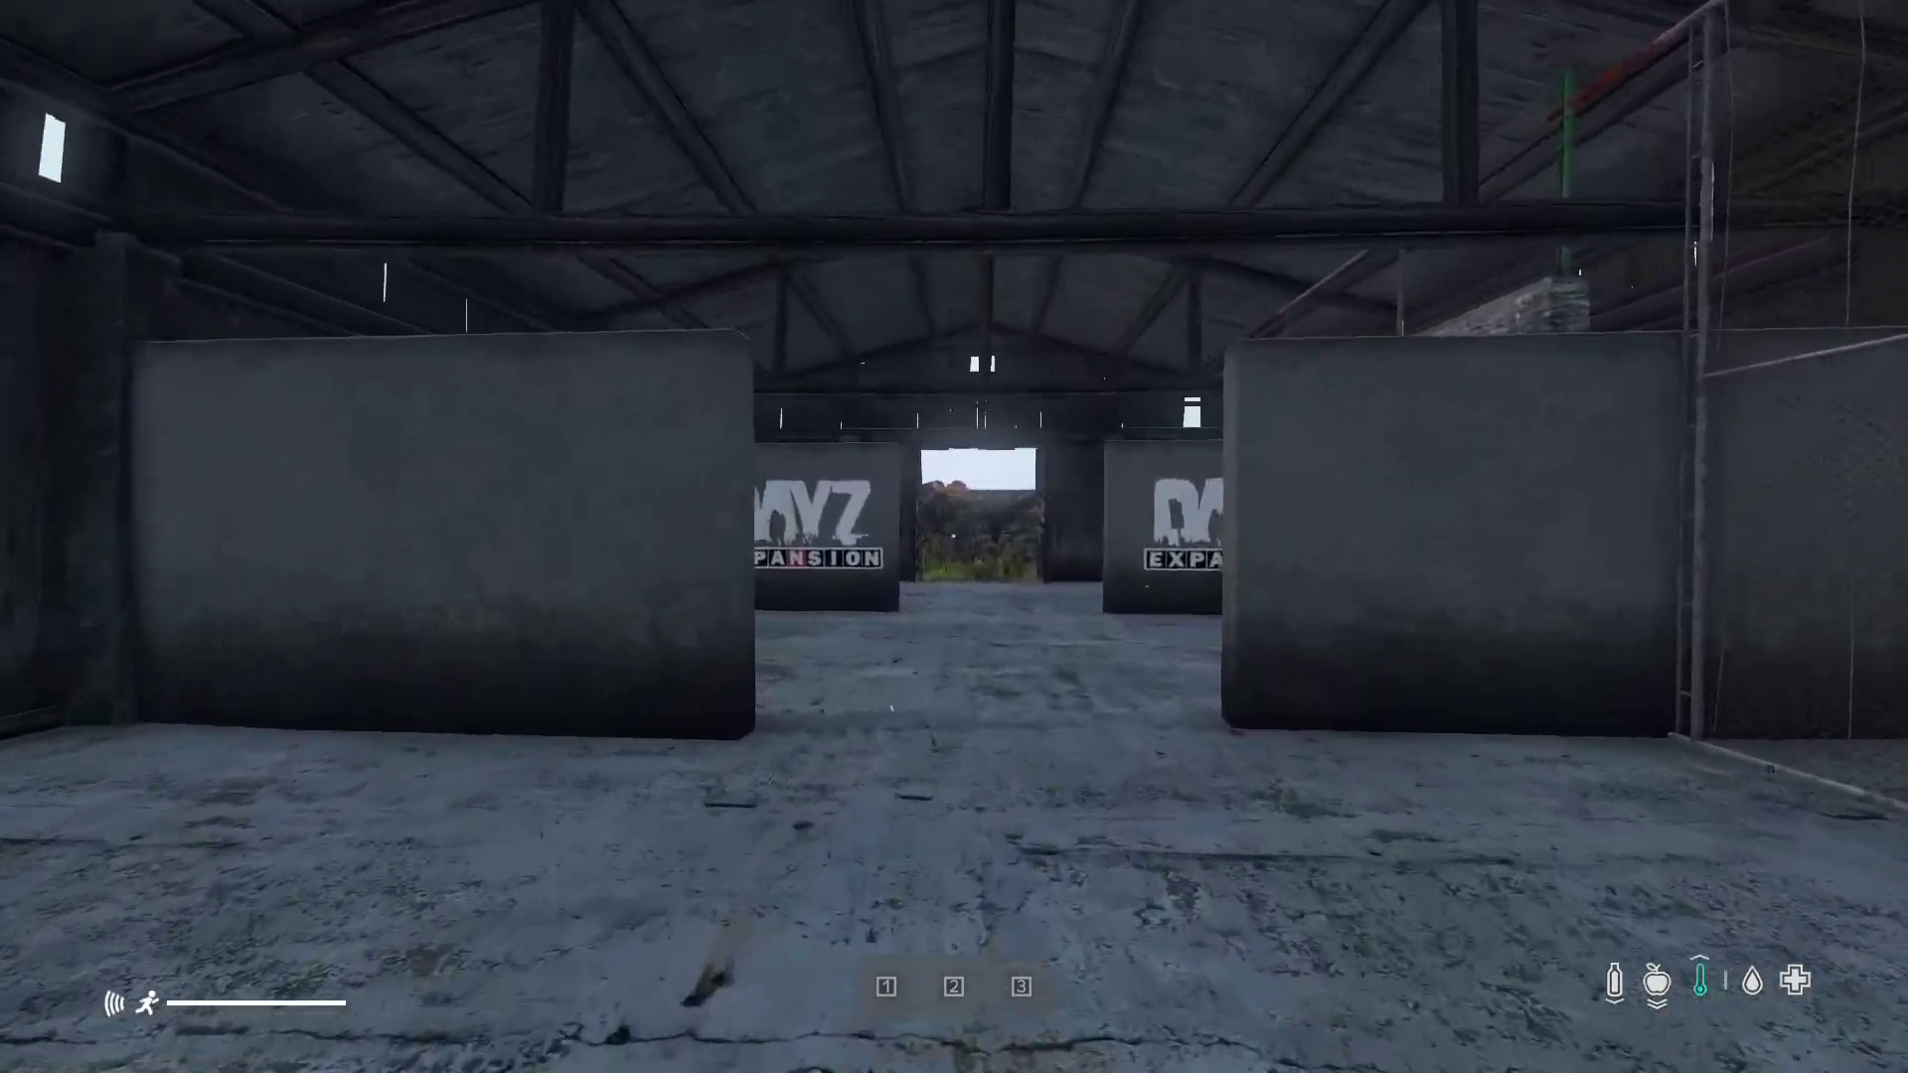
key("w")
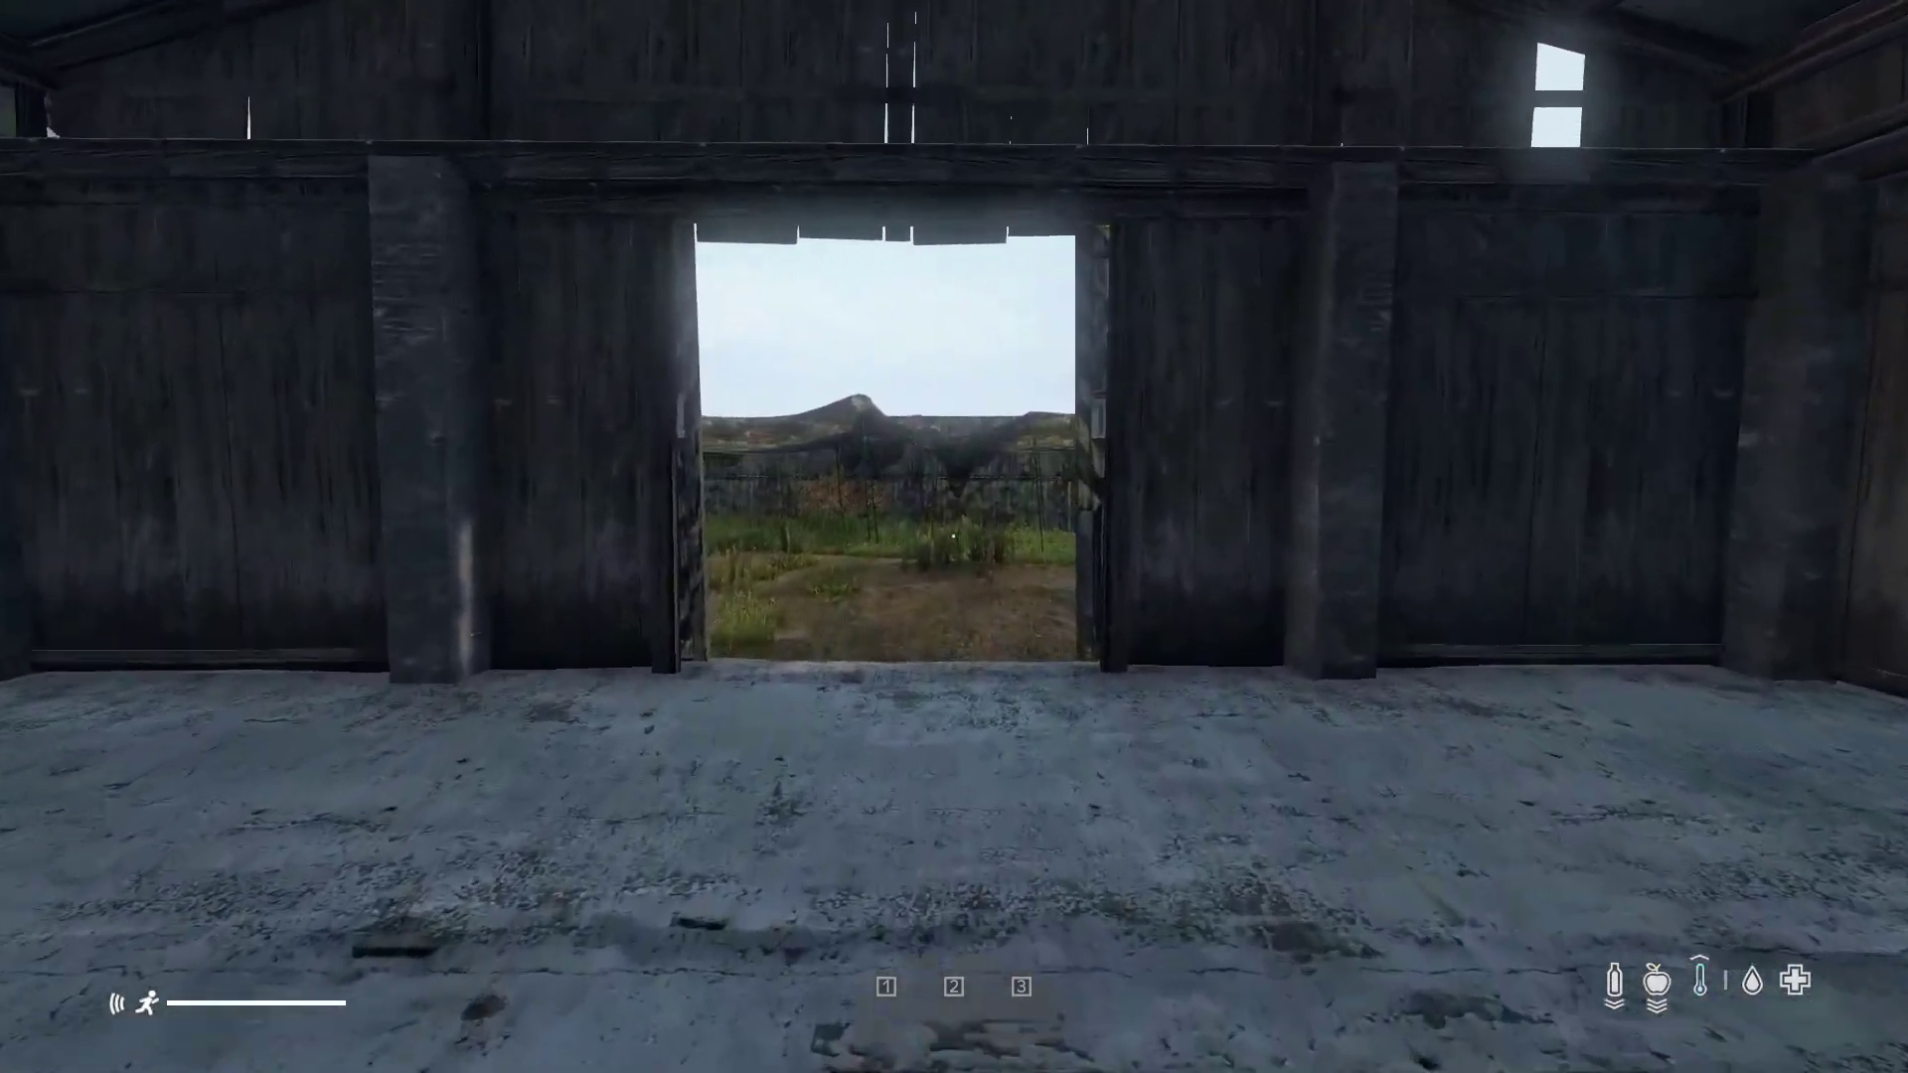
key("s")
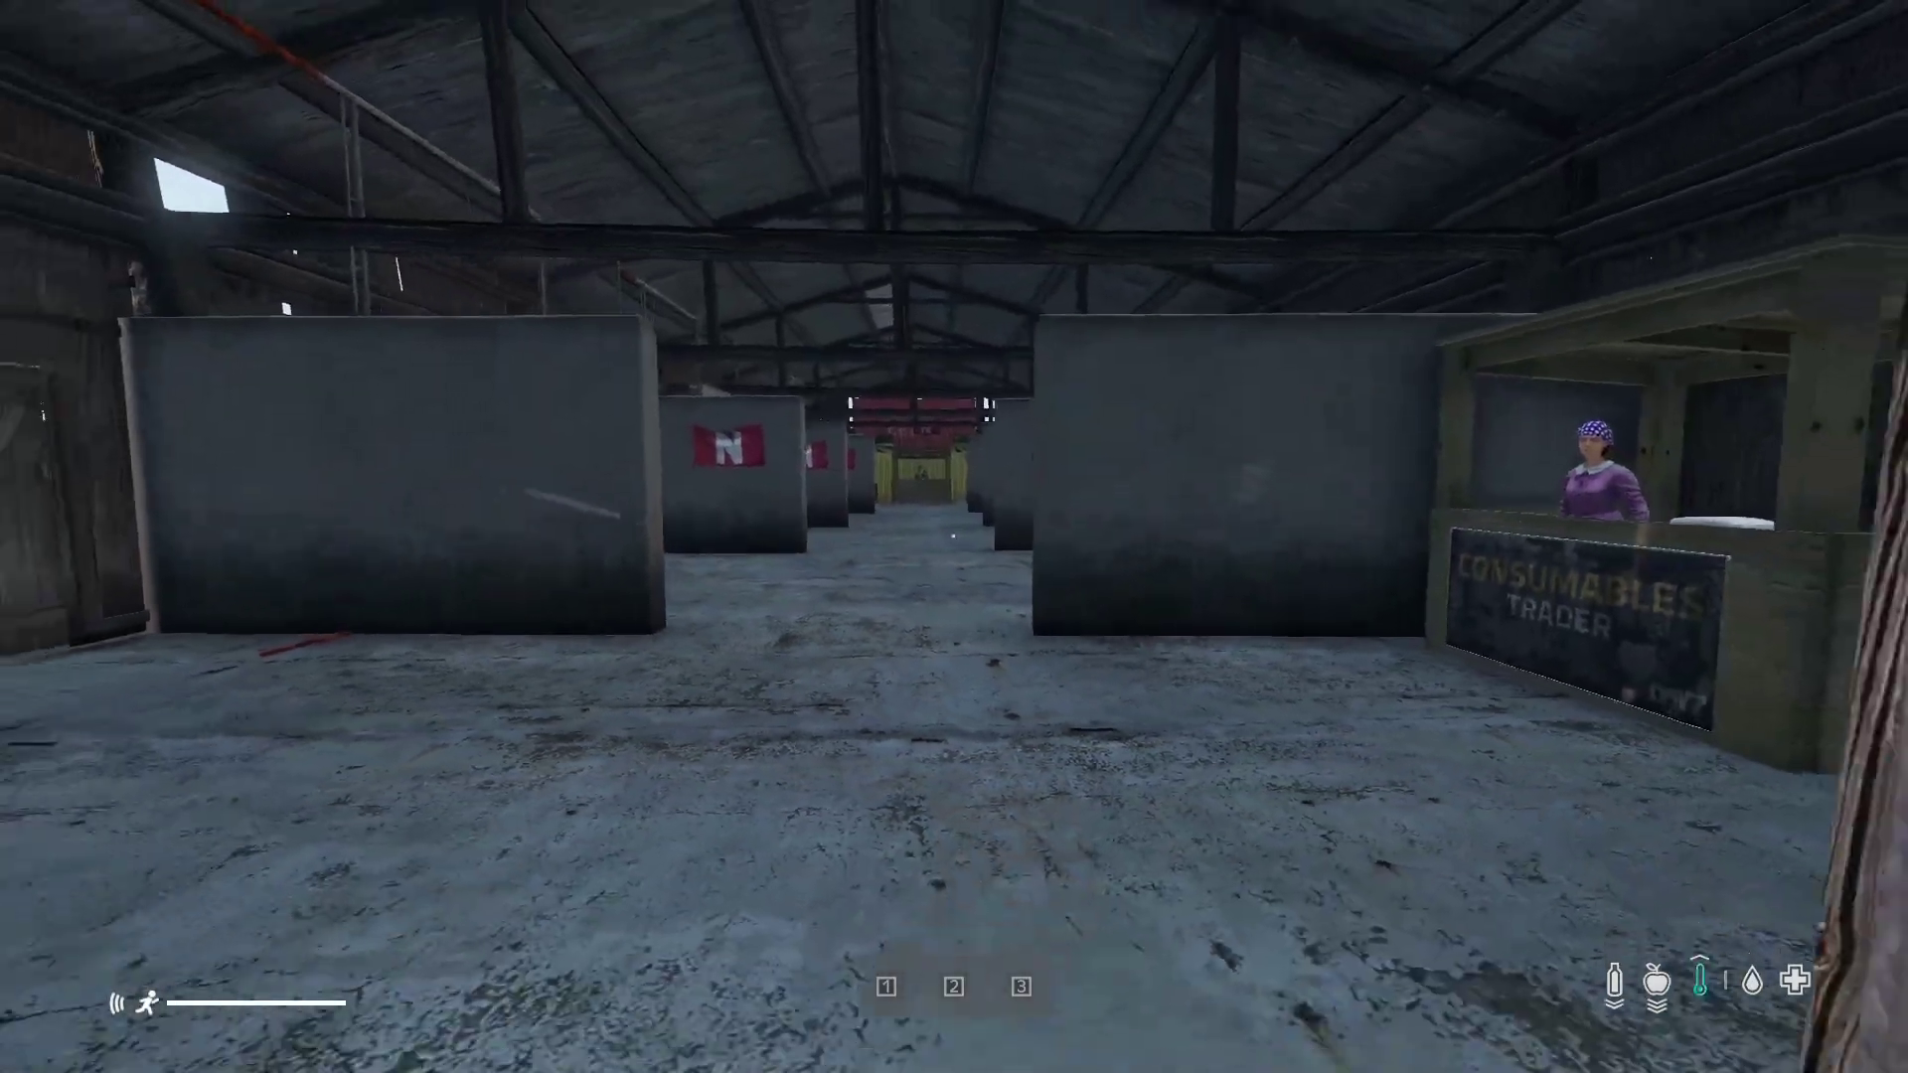
key("w")
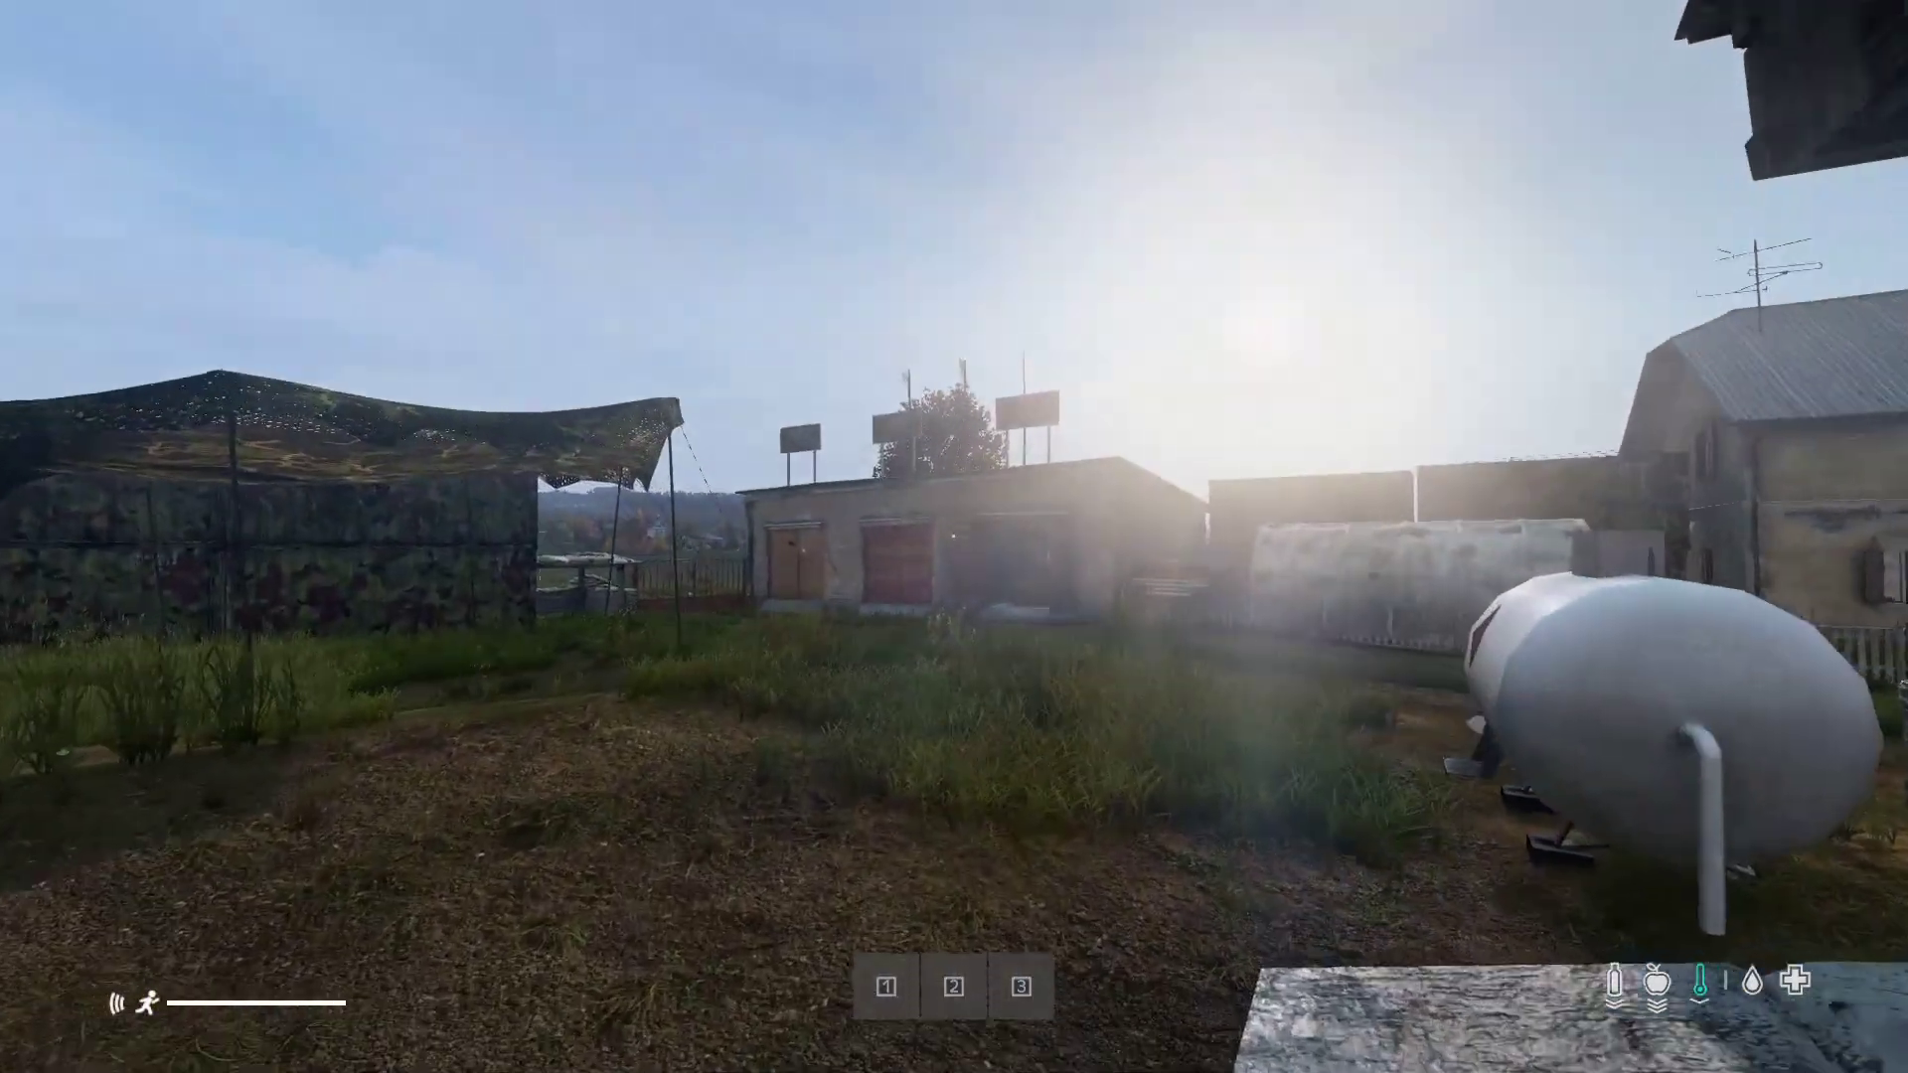
key("w")
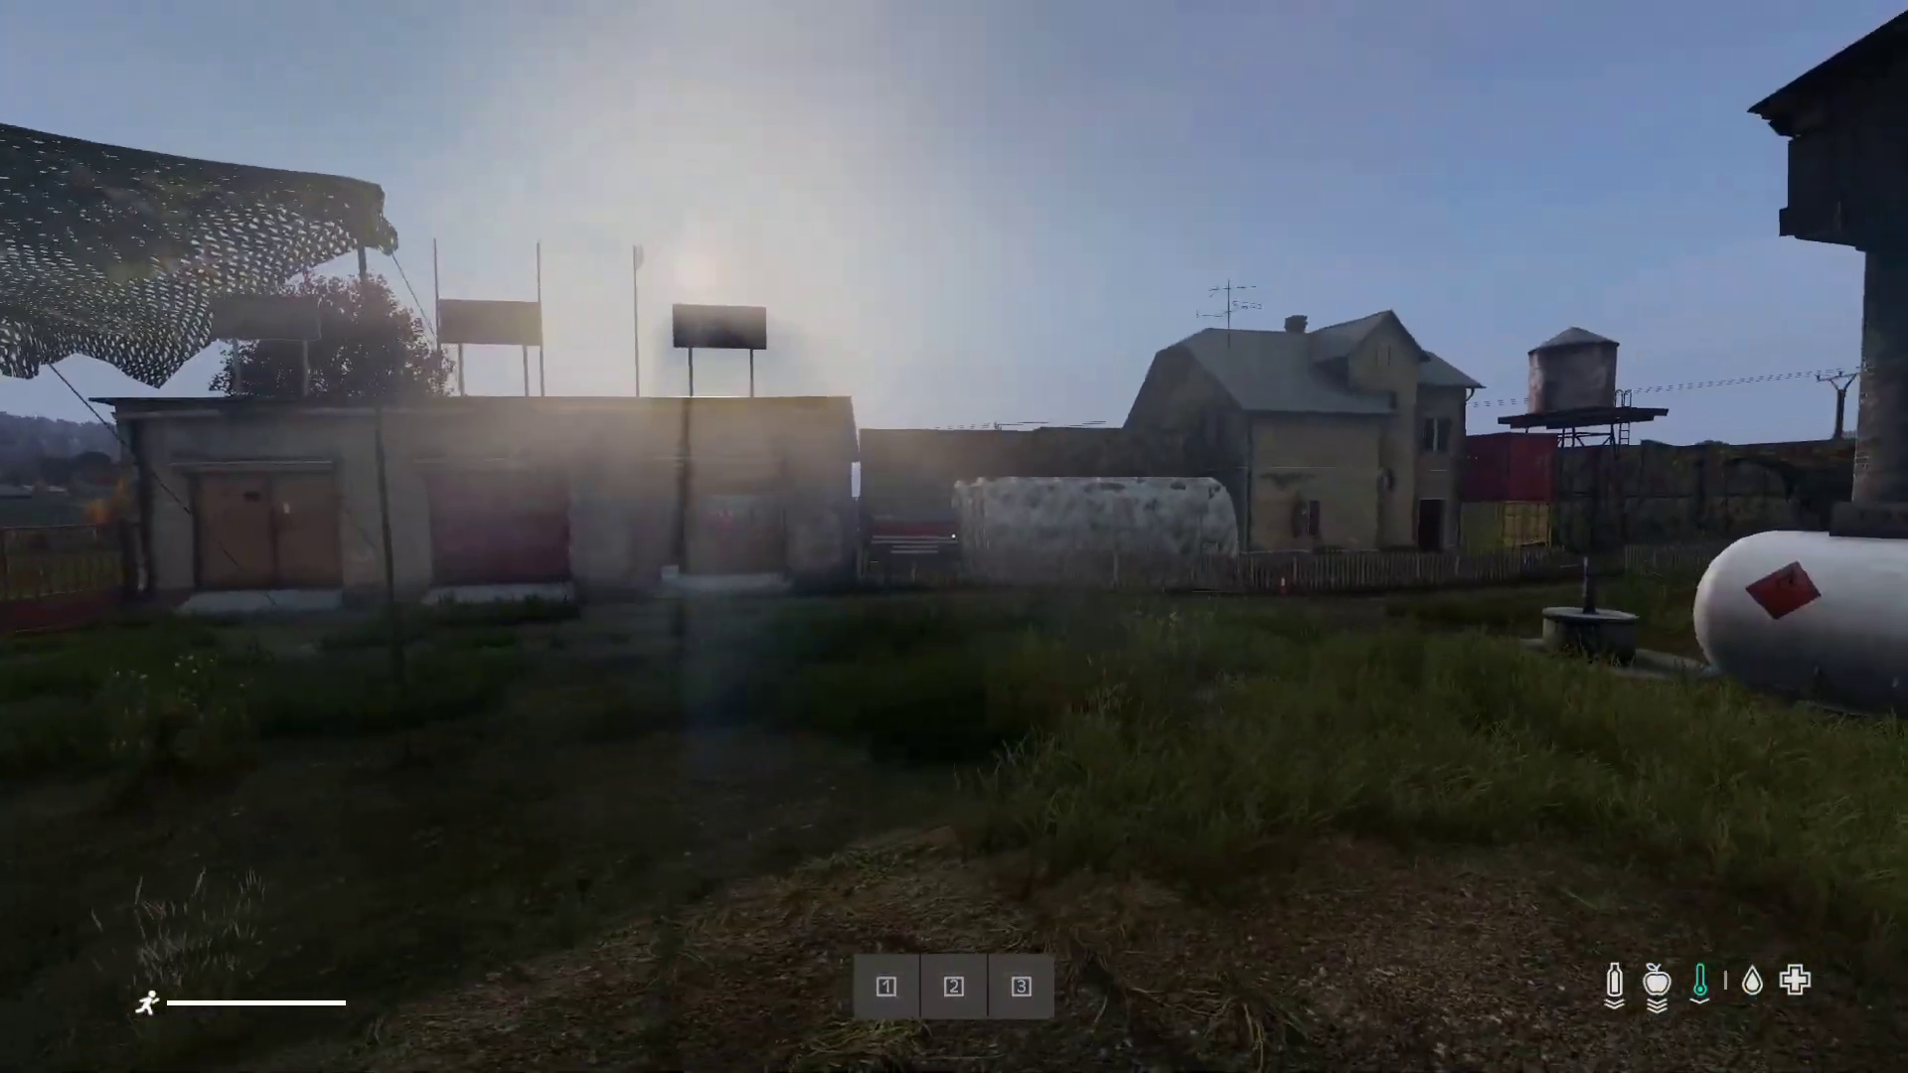
key("w")
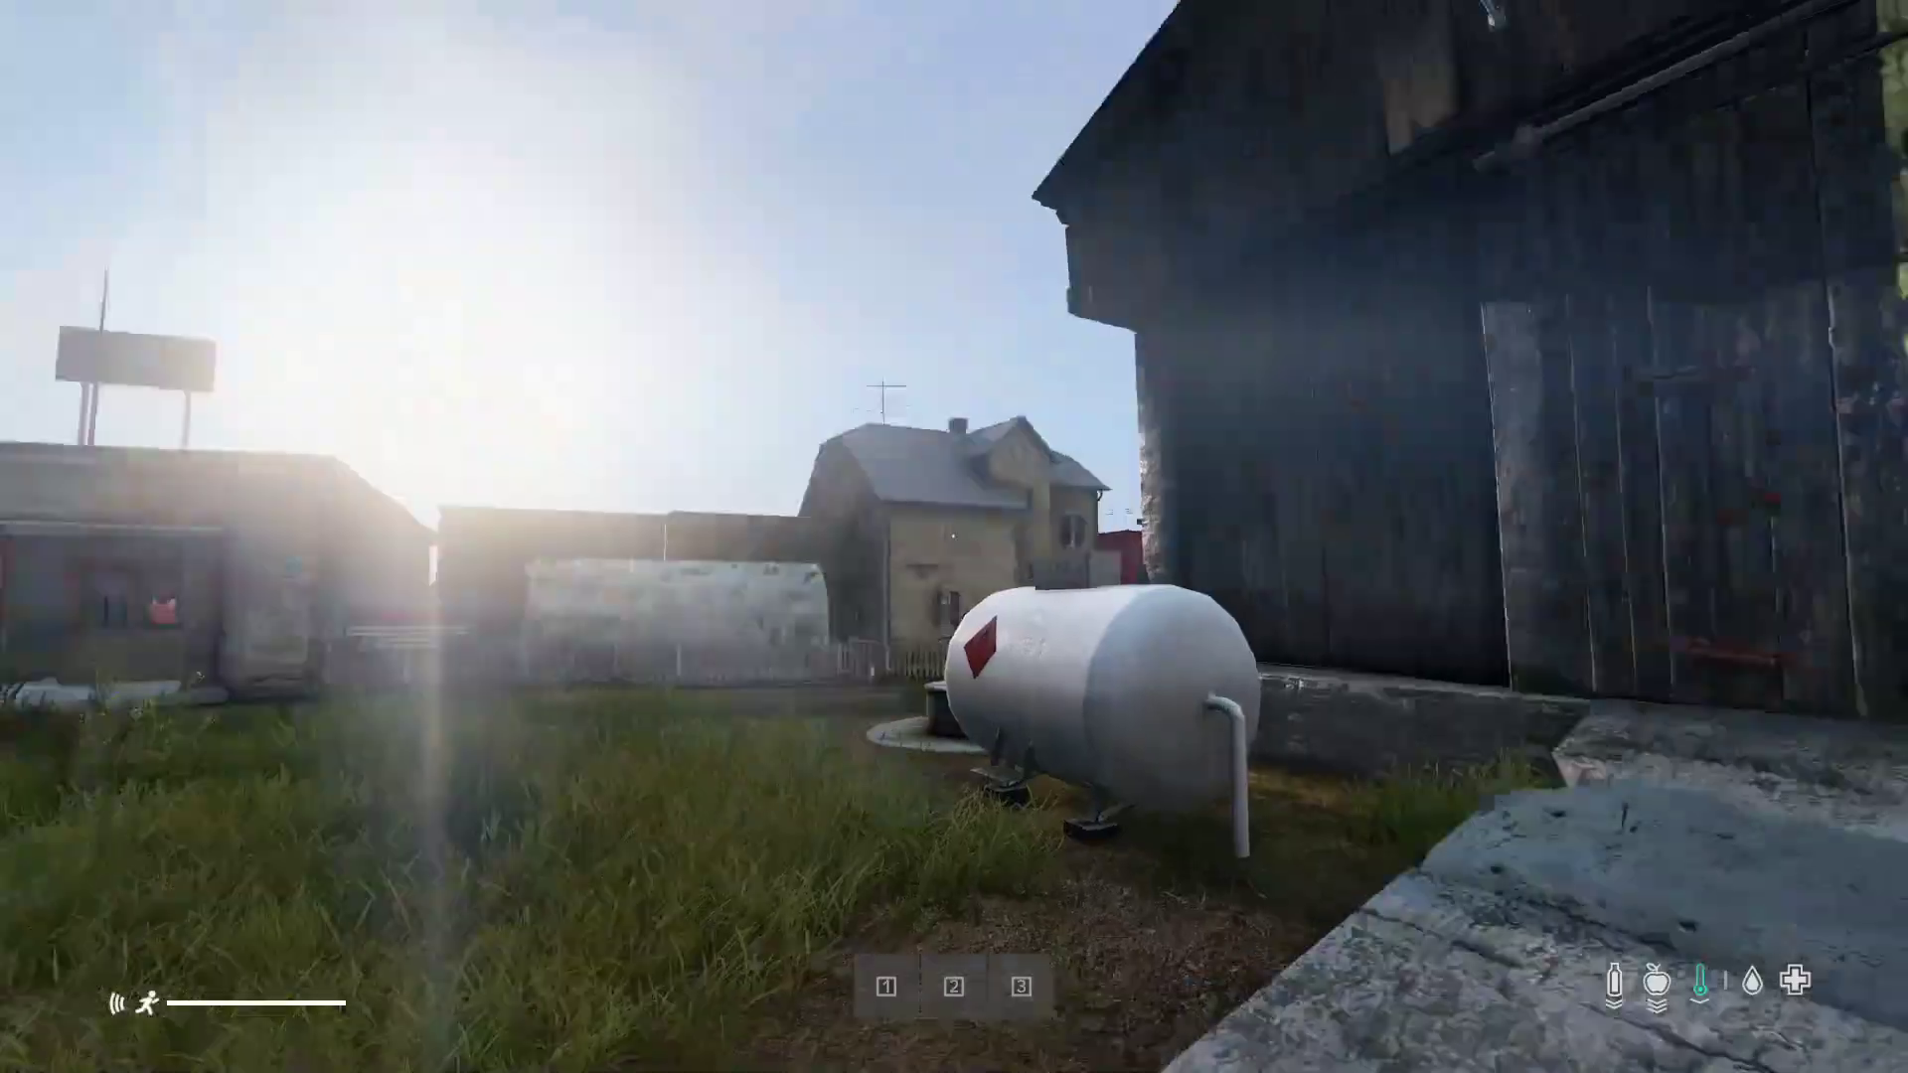
key("w")
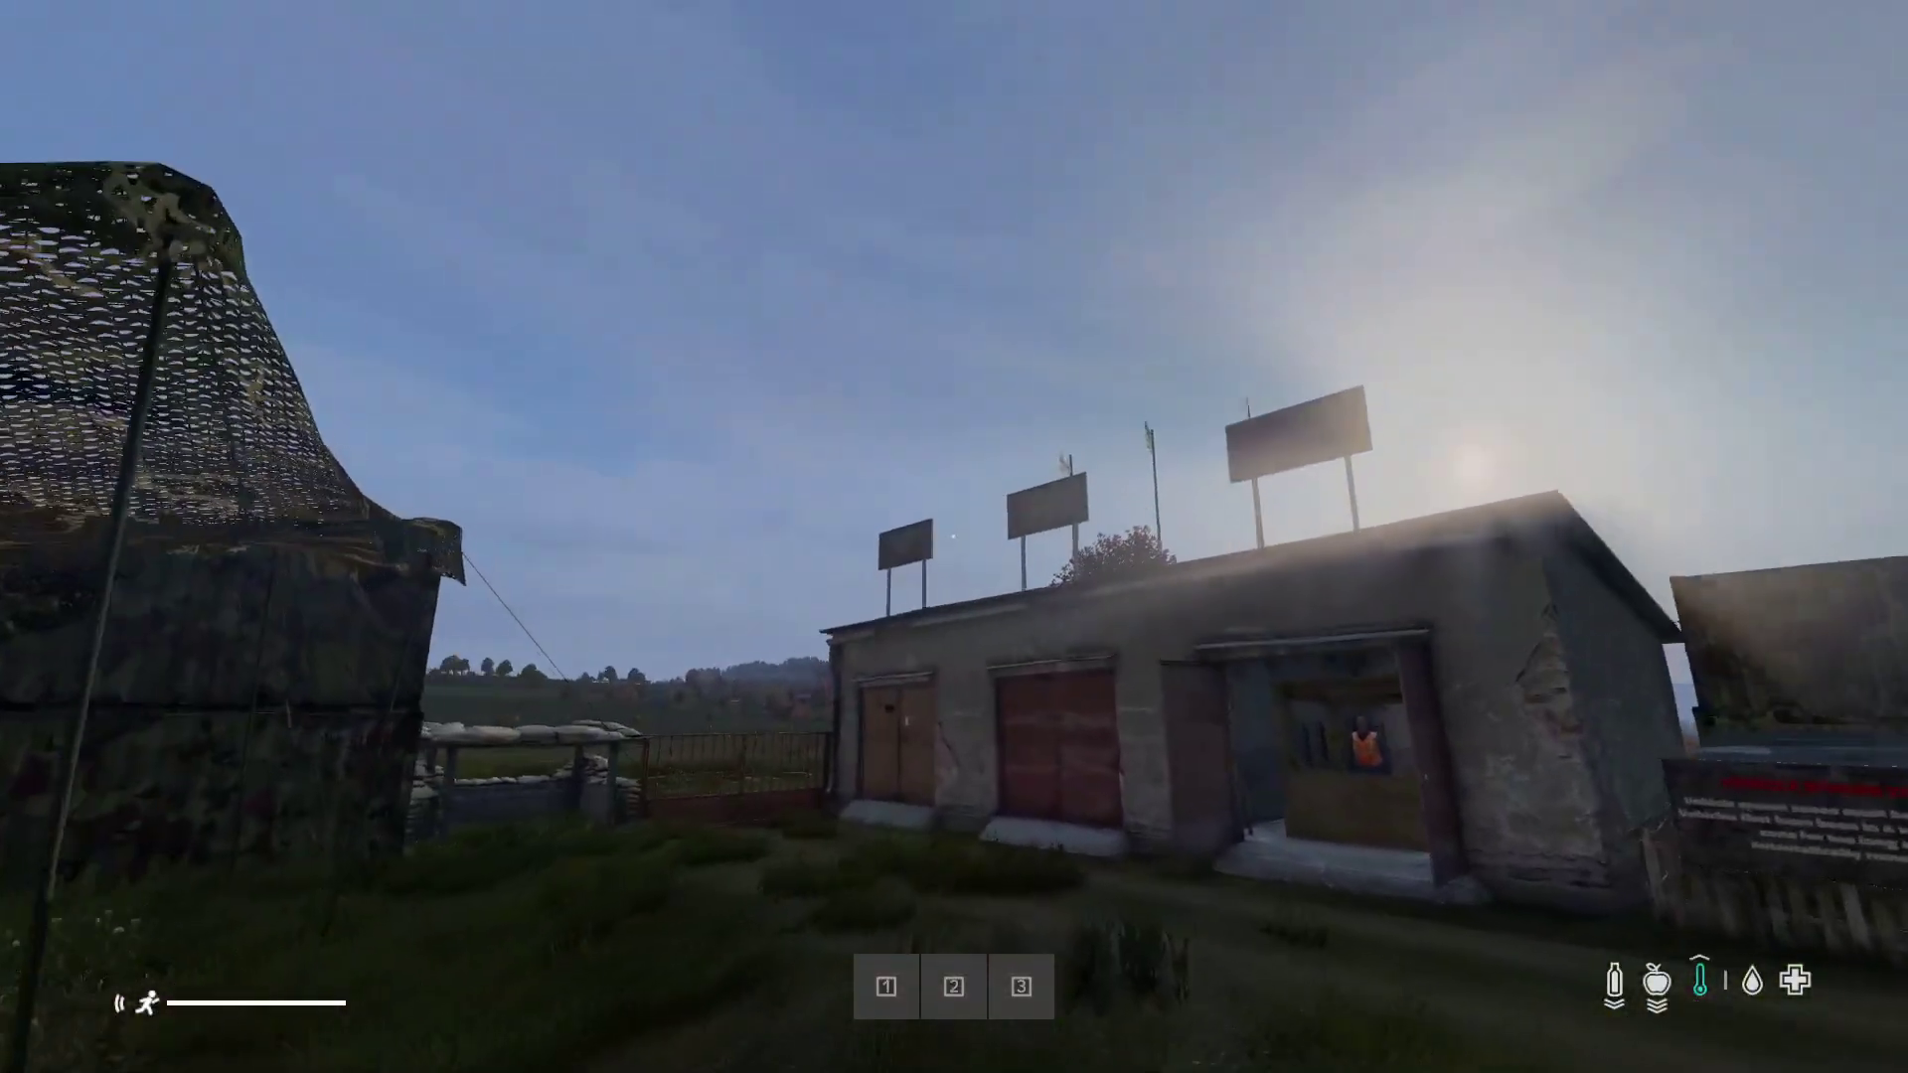
key("w")
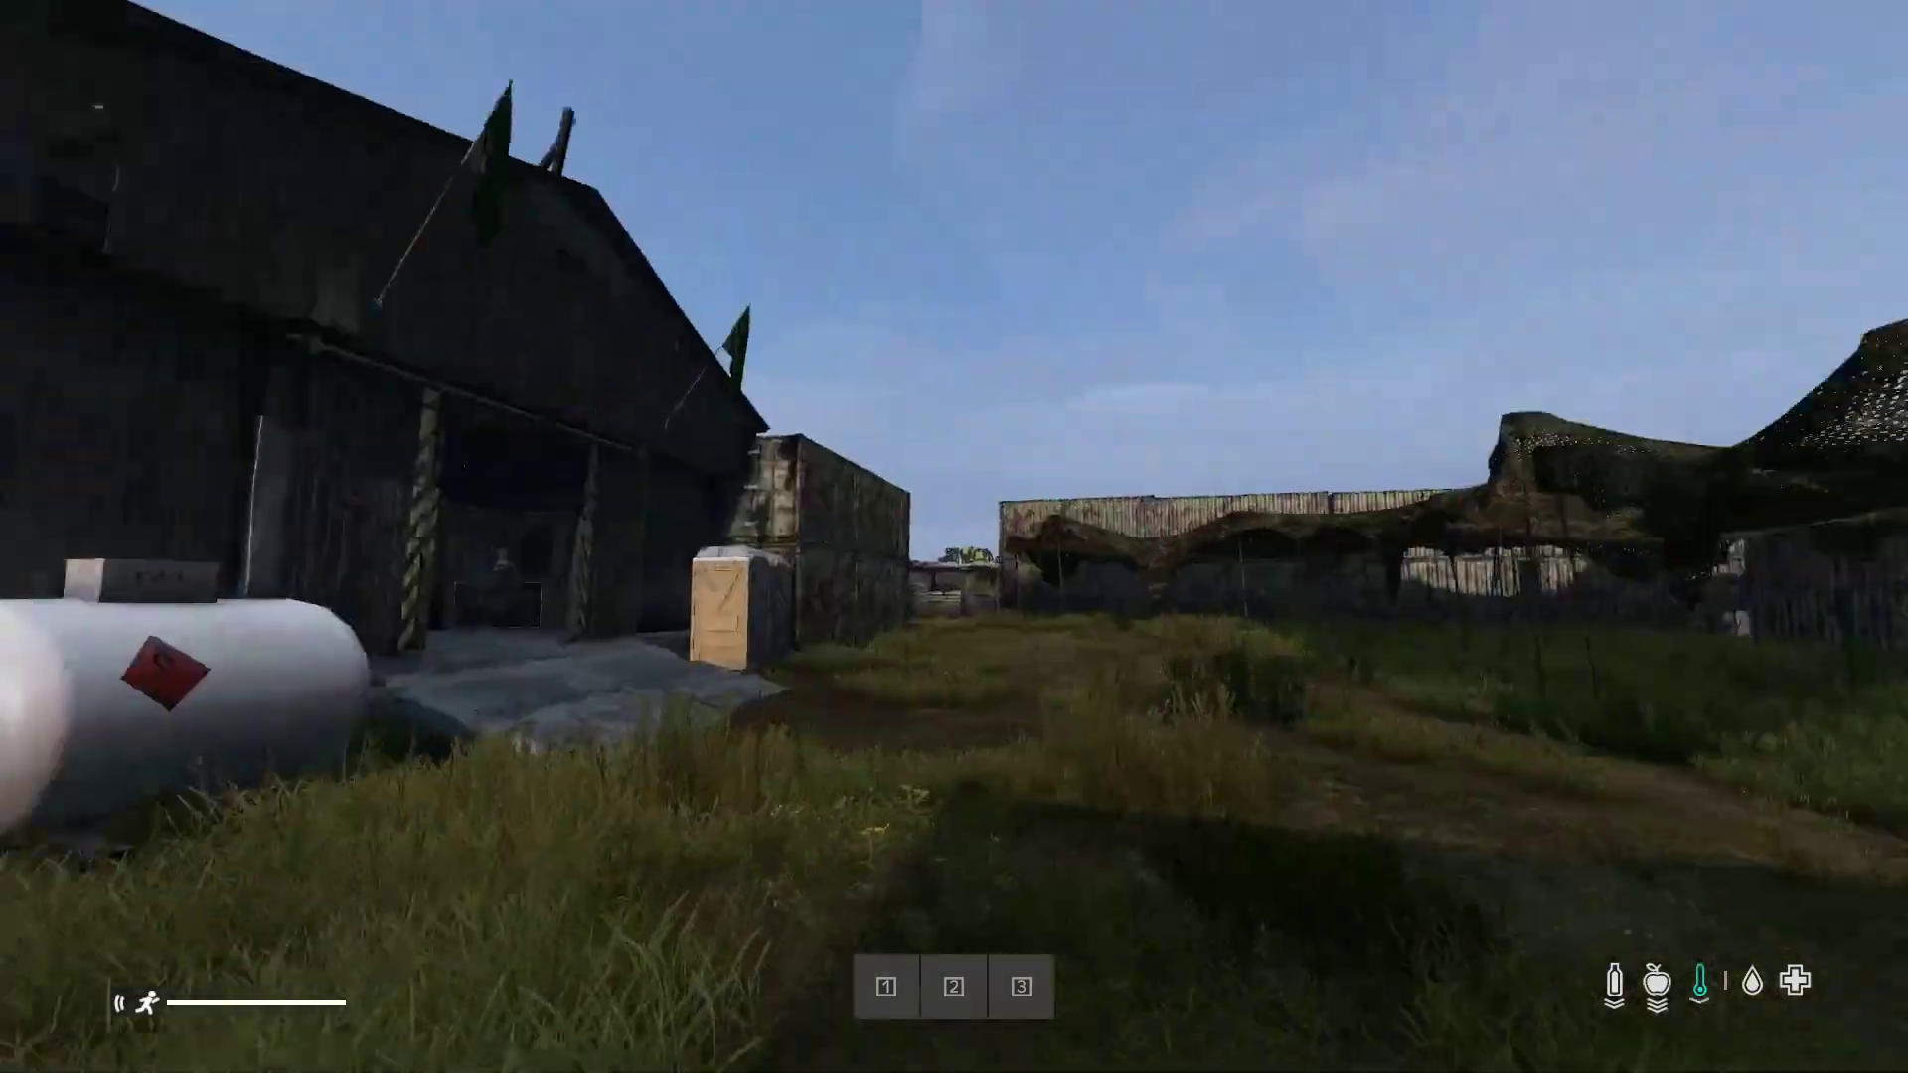
key("w")
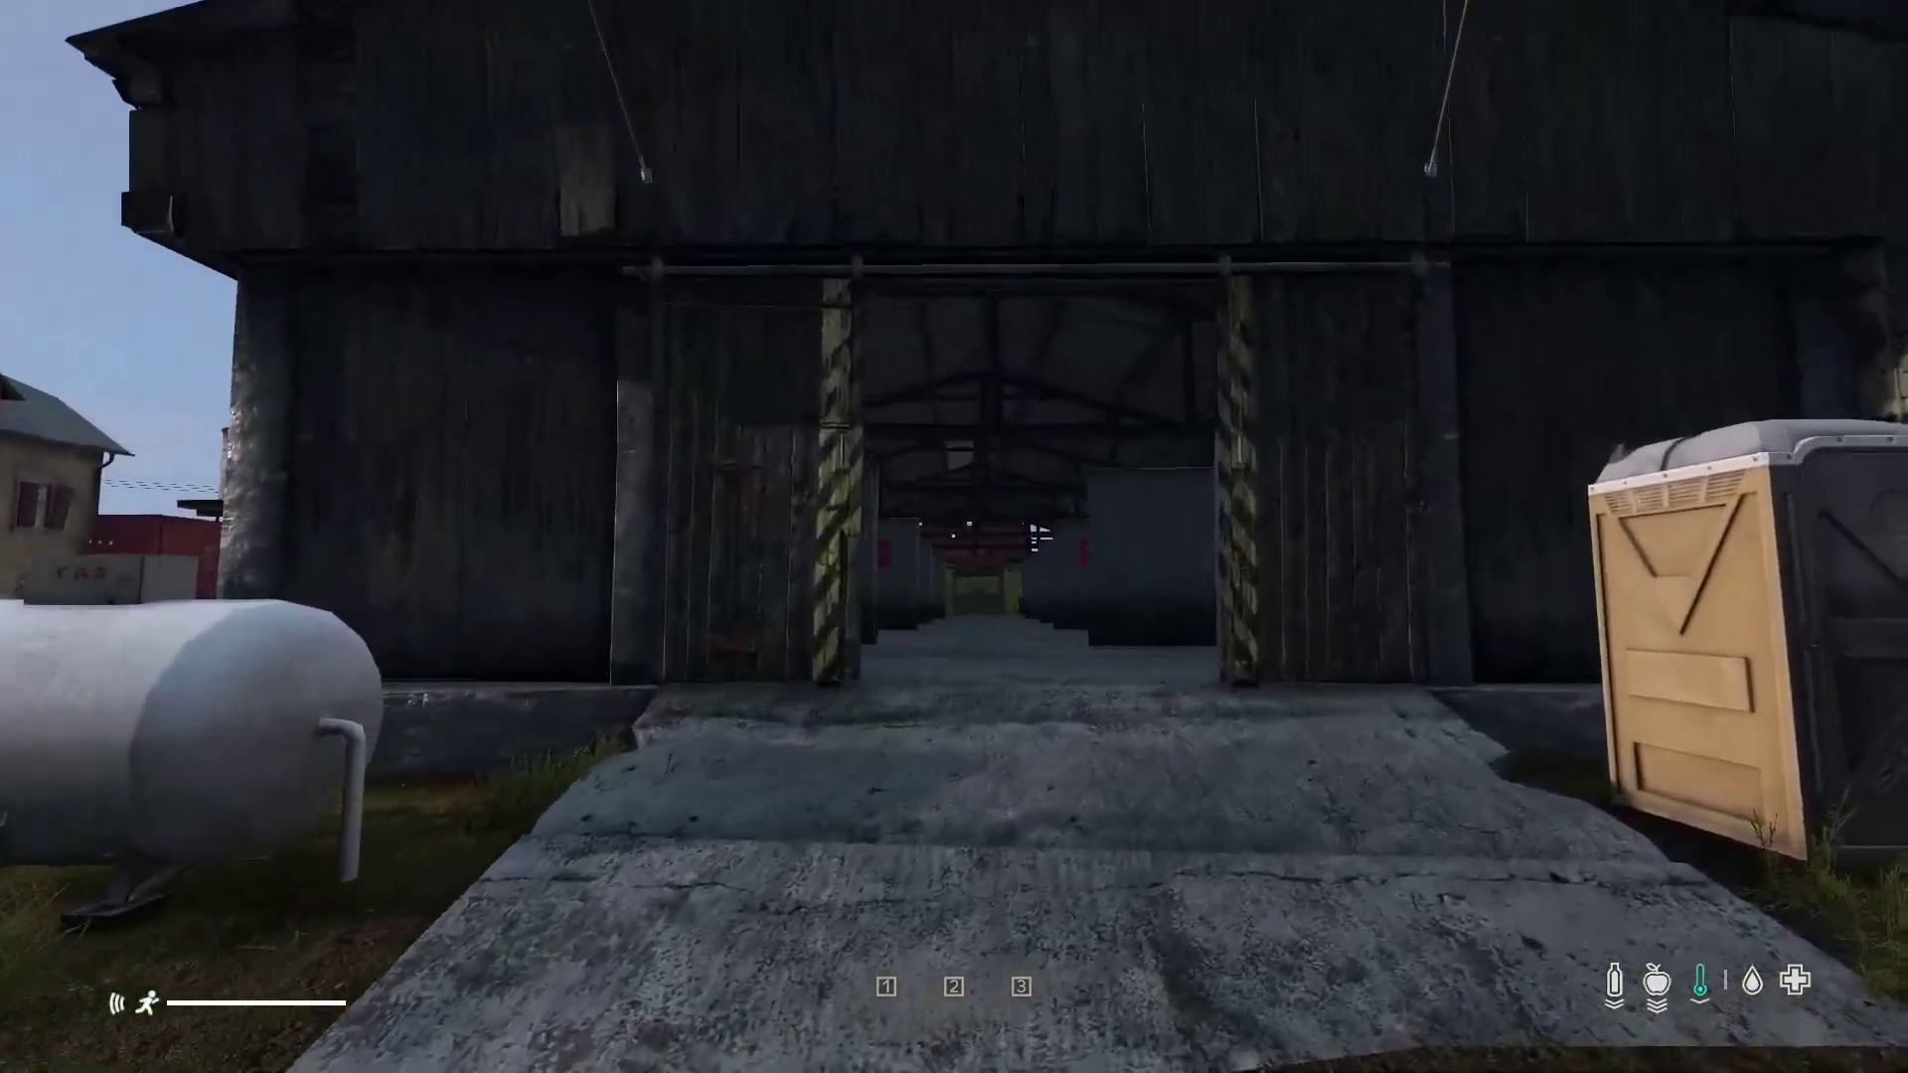
key("s")
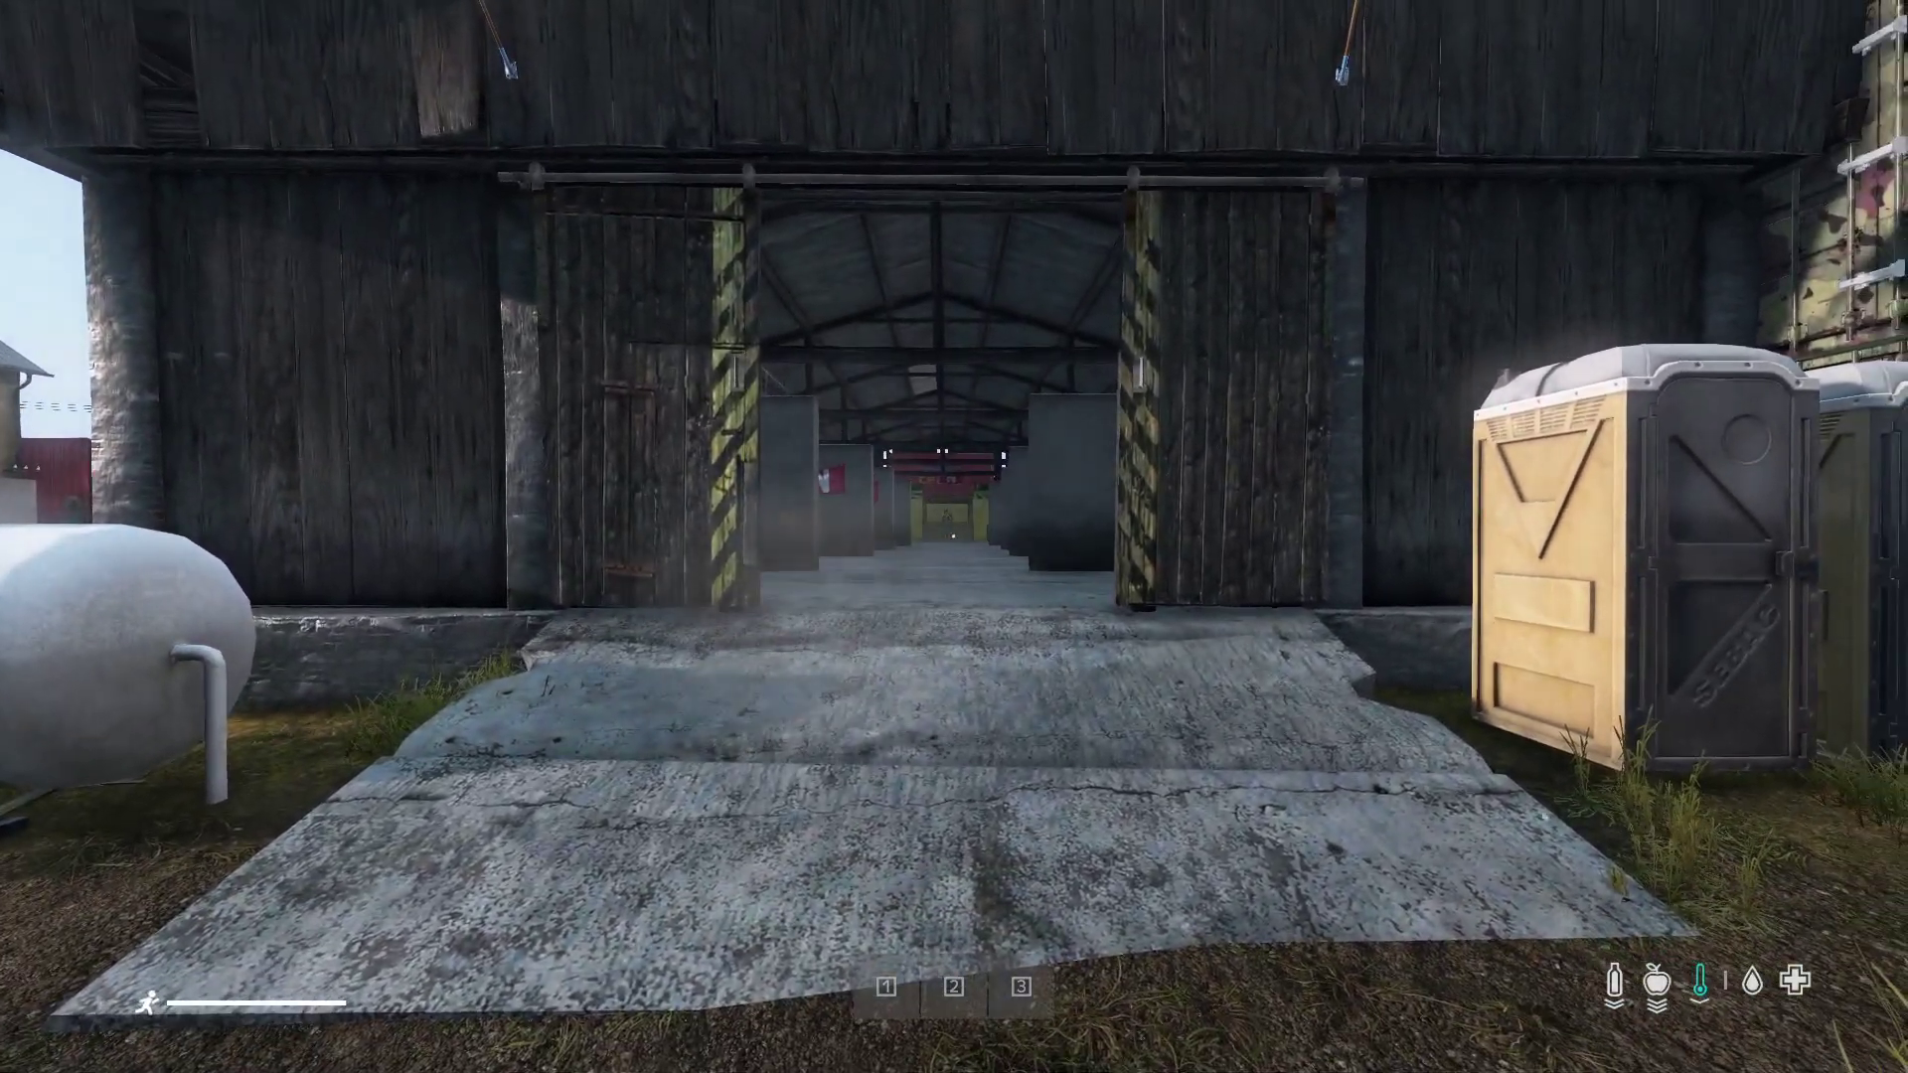
key("w")
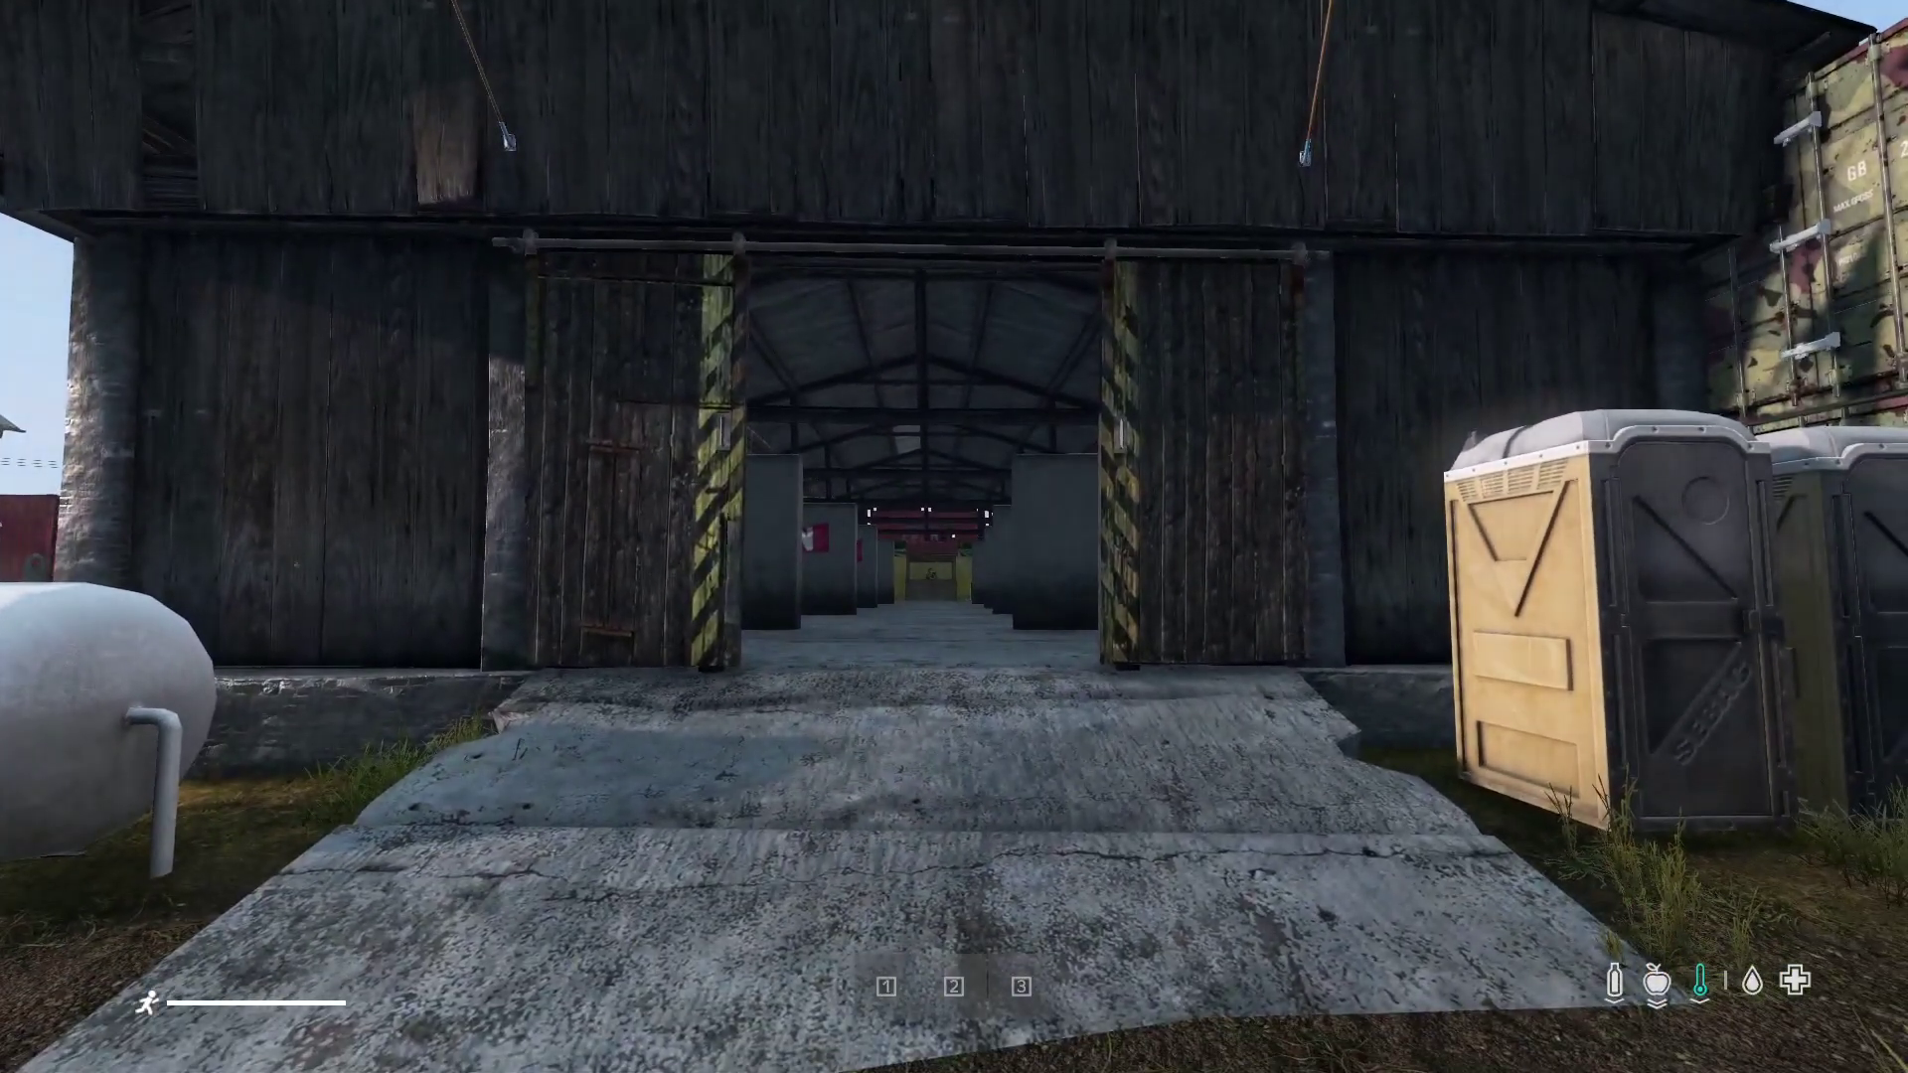
- Exit the game session immediately without waiting for the countdown
key("Escape")
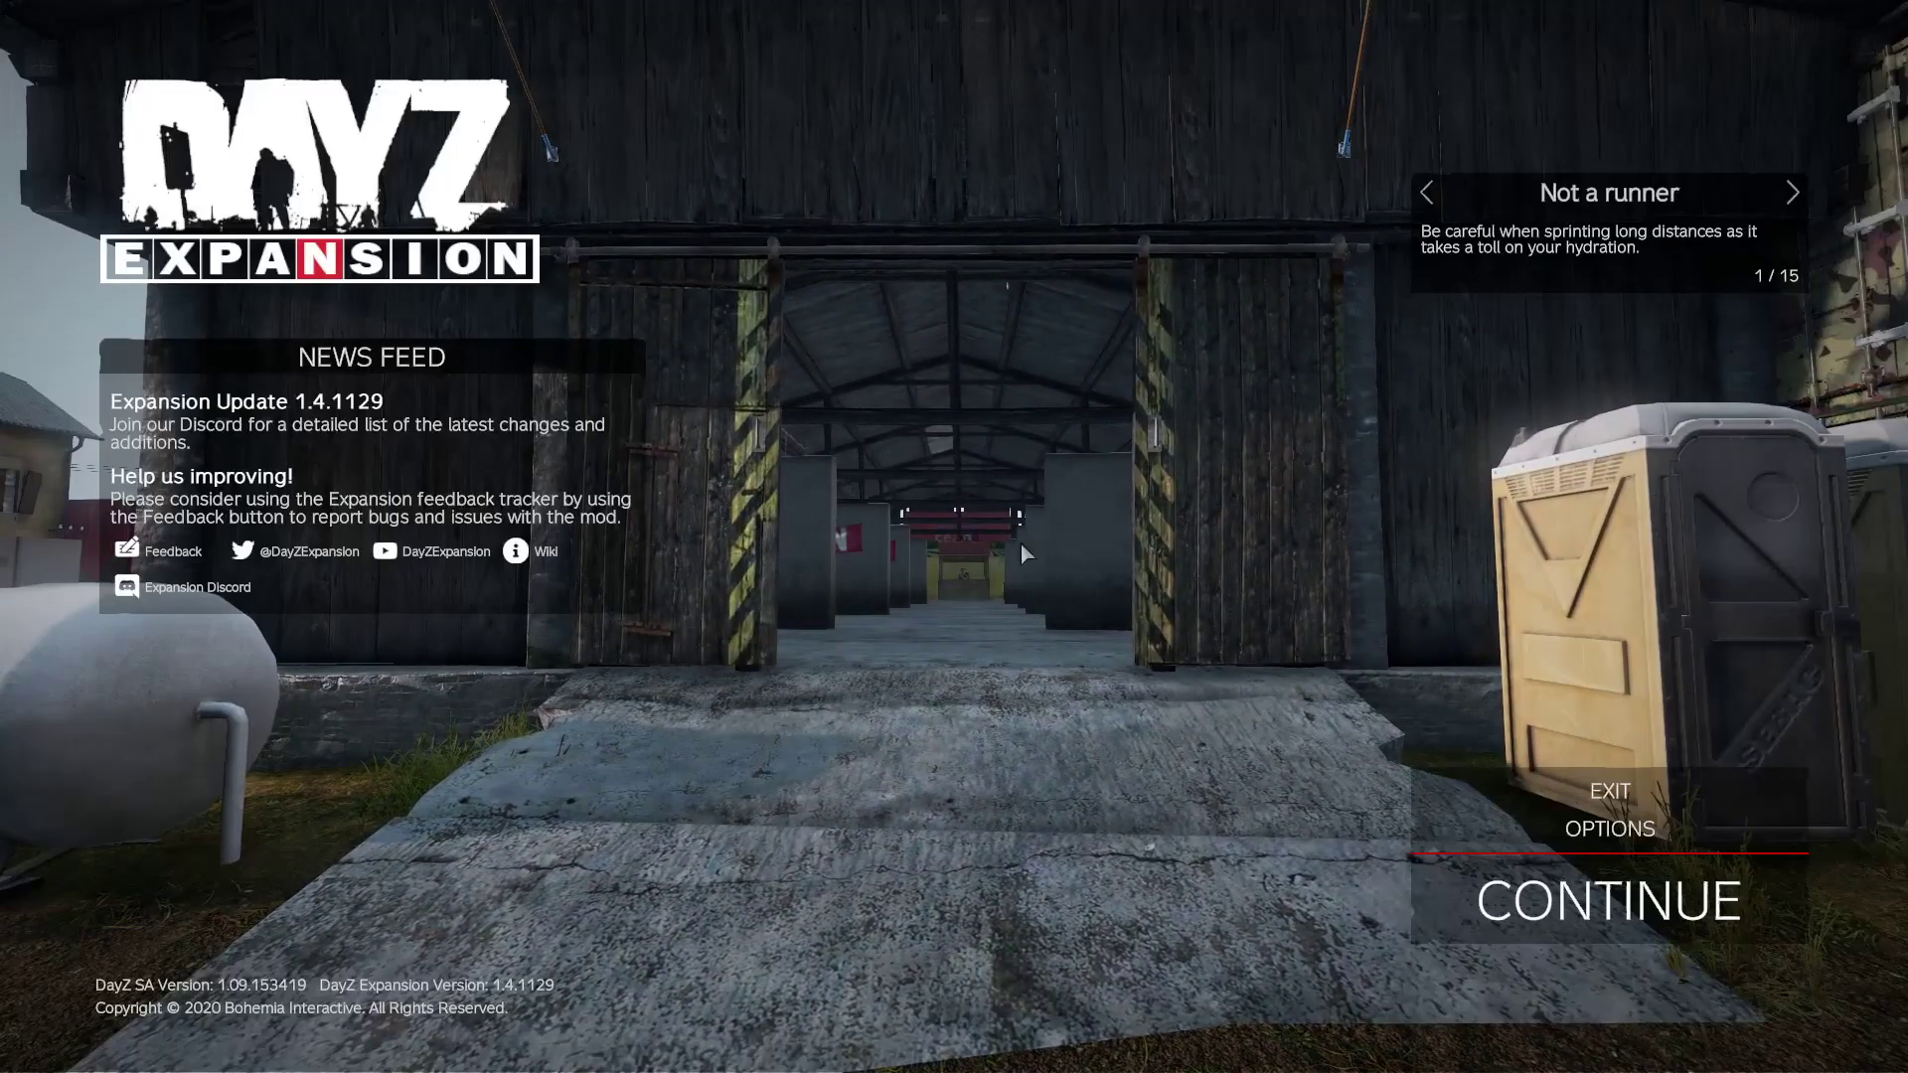
left_click(1647, 777)
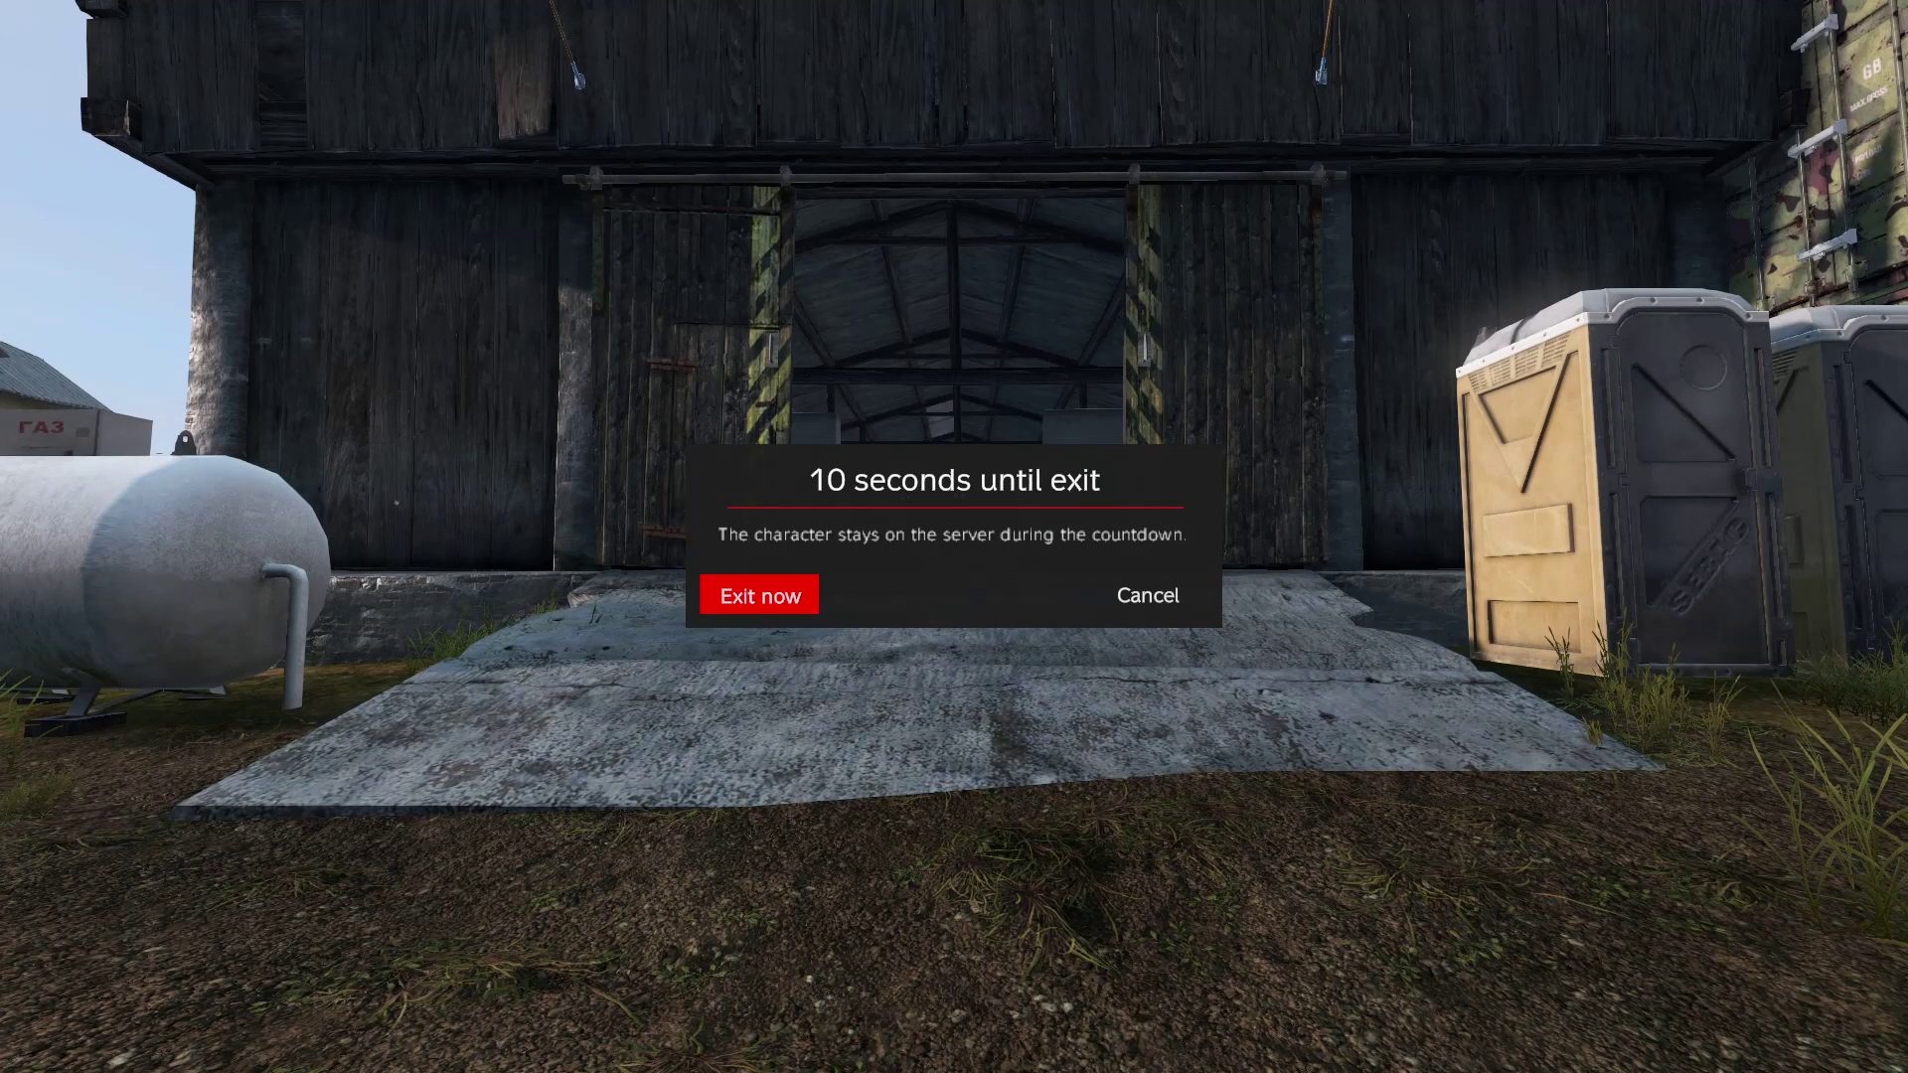
left_click(759, 596)
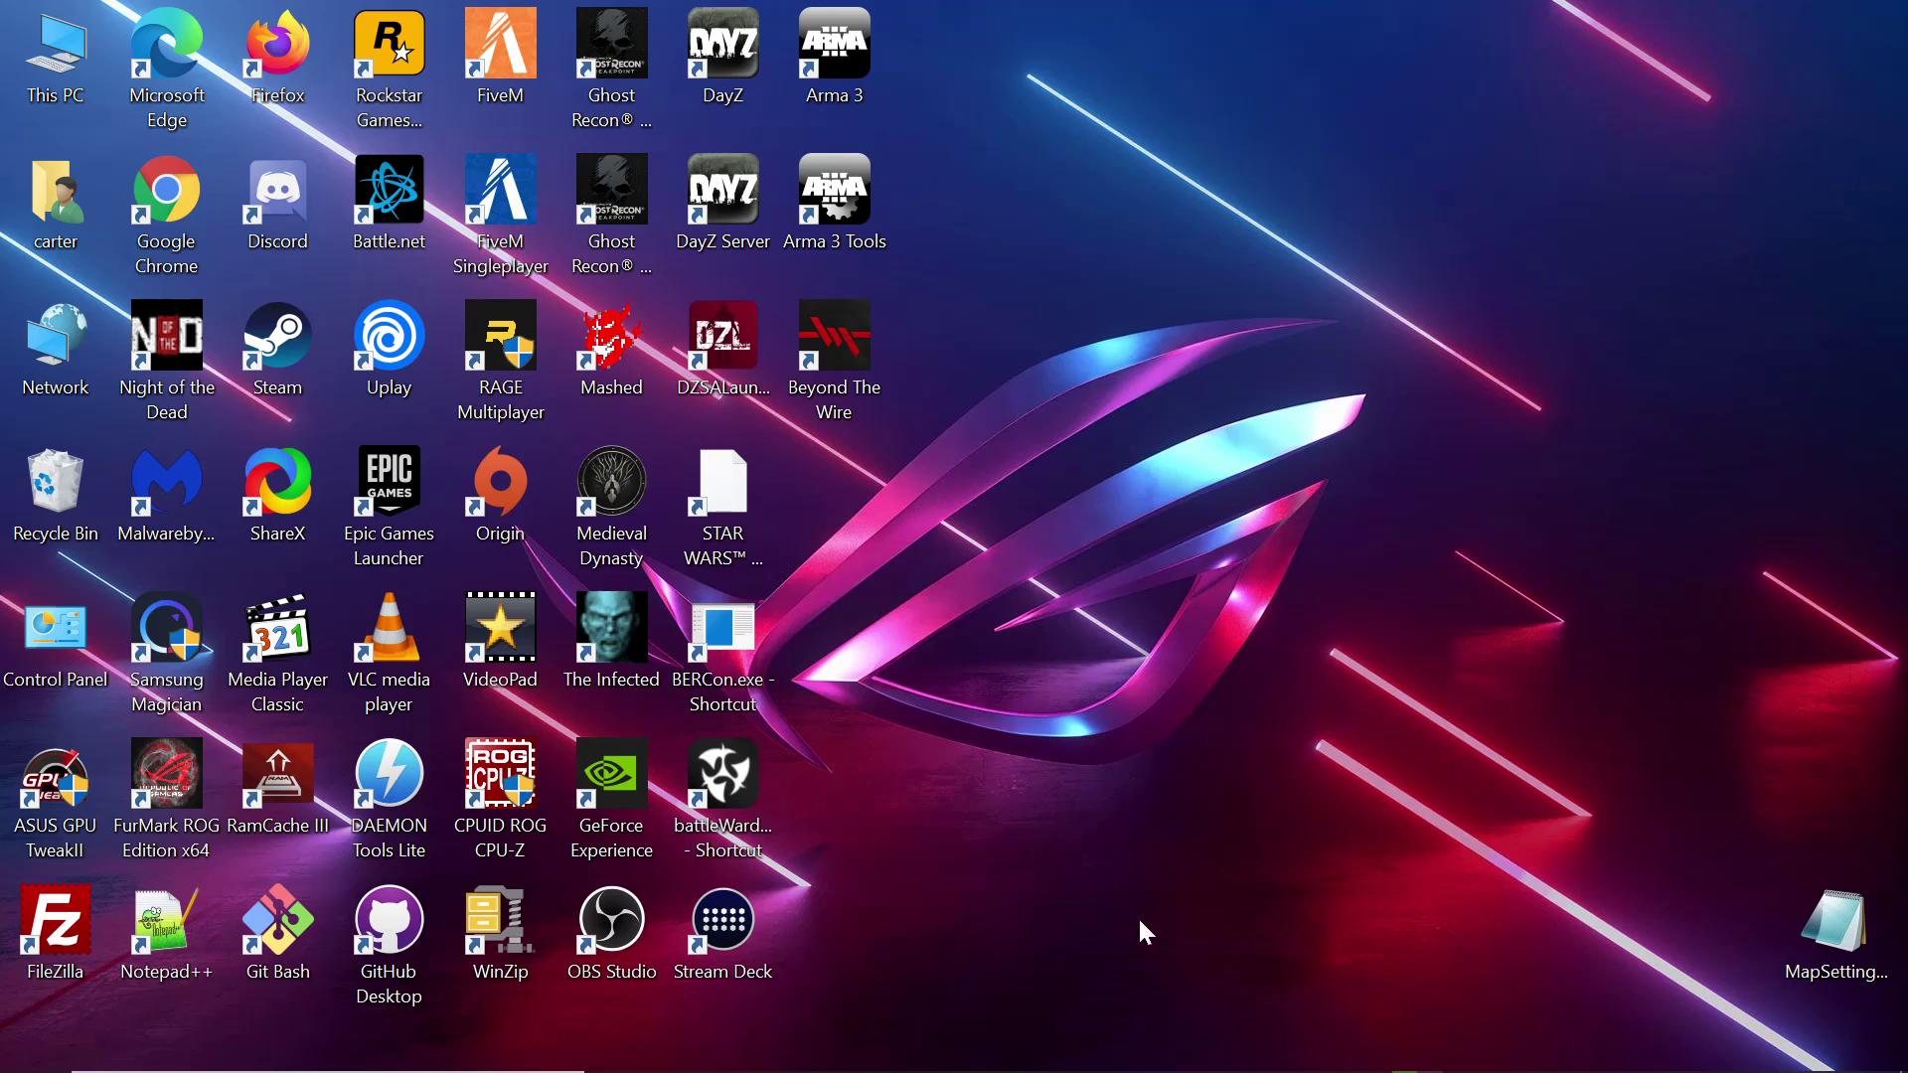
- Switch to Firefox and review the DayZ-Expansion-Scripts wiki page on adding server markers, including the MapSettings.json location
mouse_move(1093, 1067)
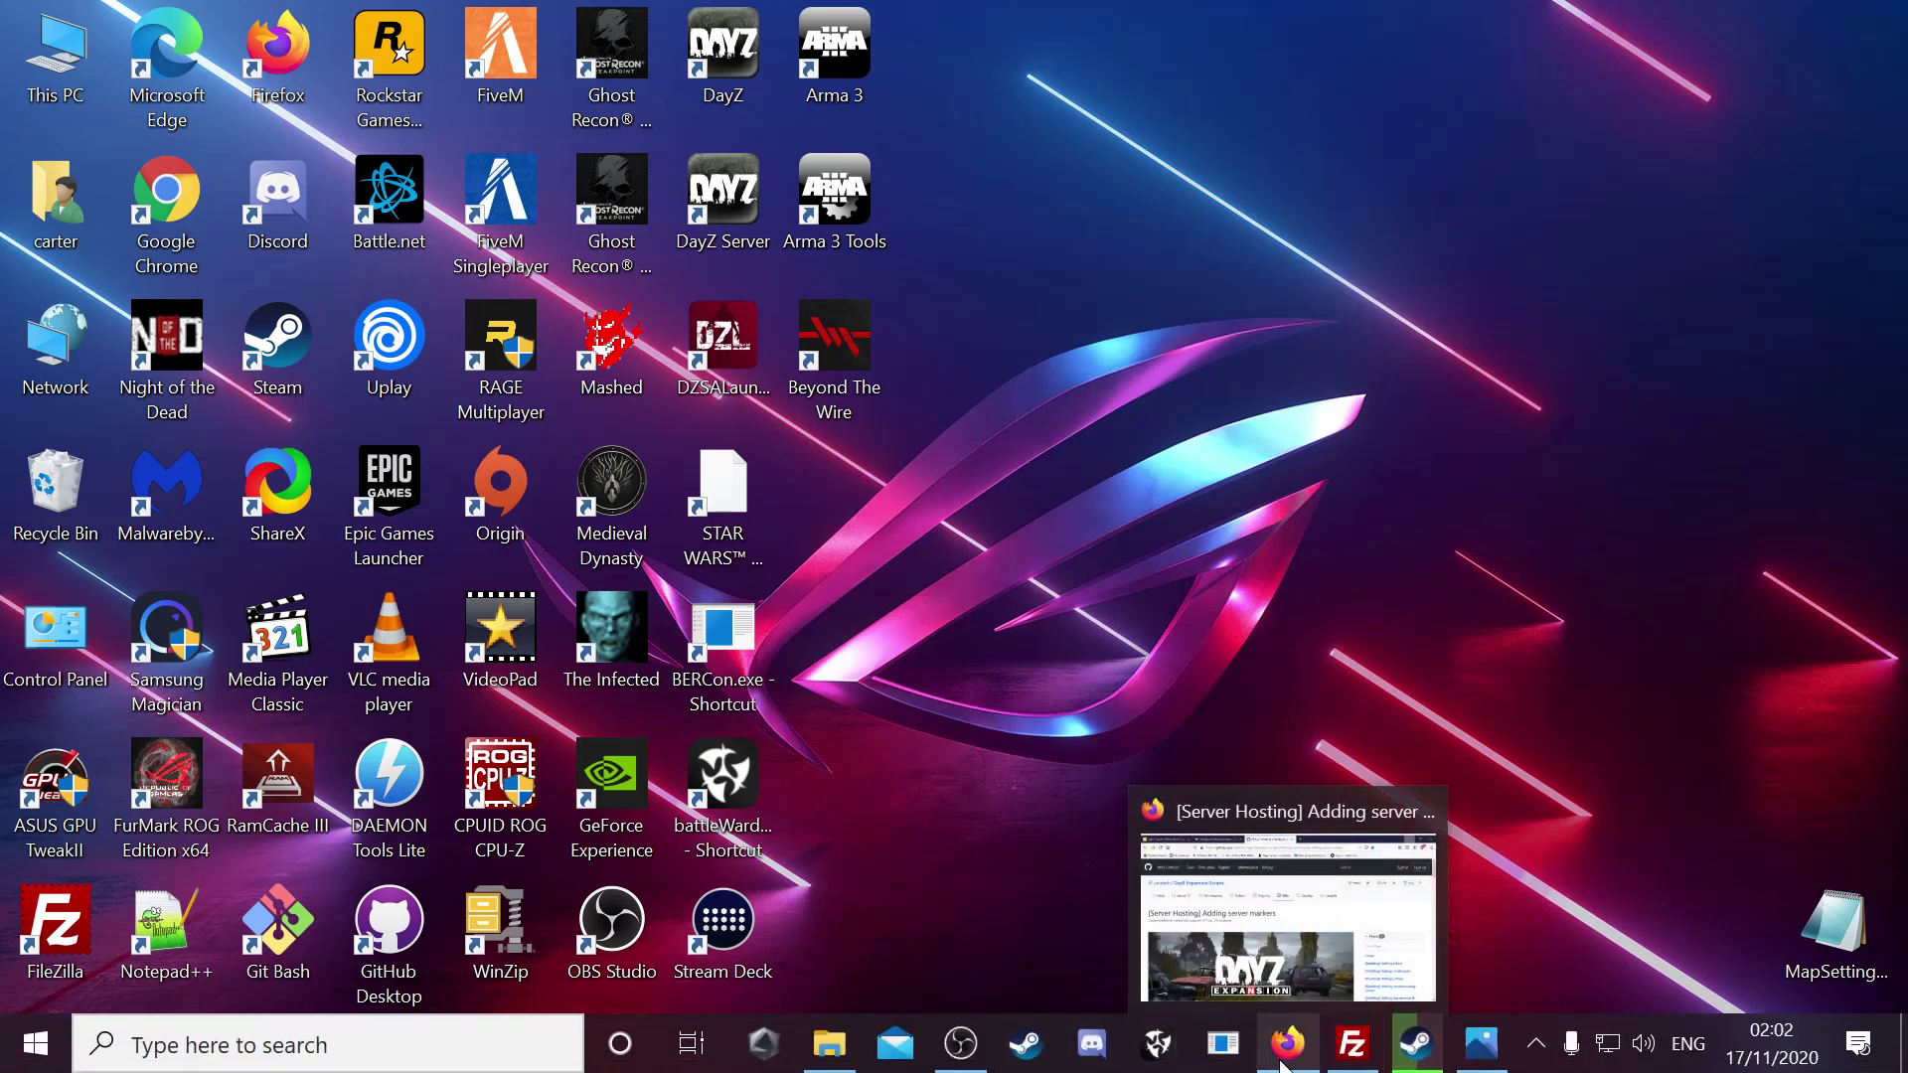
mouse_move(1483, 1065)
mouse_move(1364, 1066)
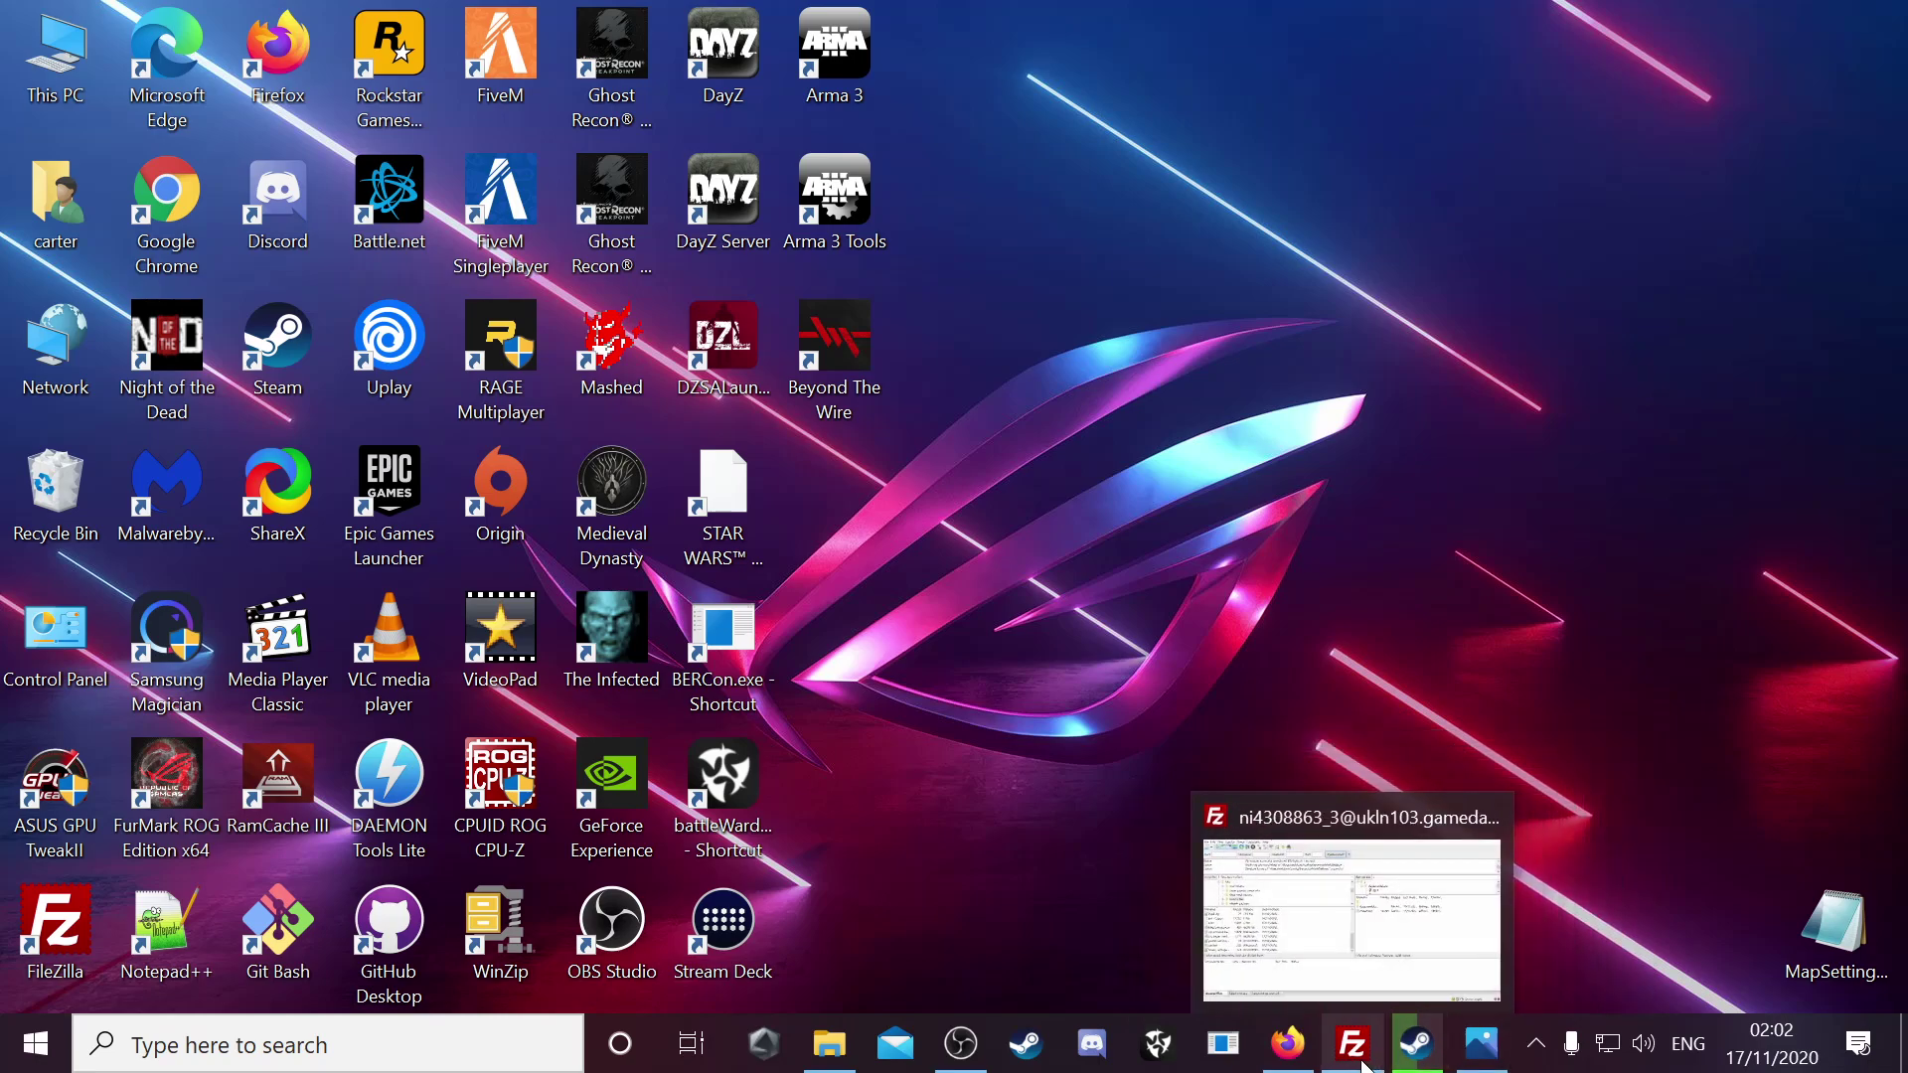
left_click(1288, 1051)
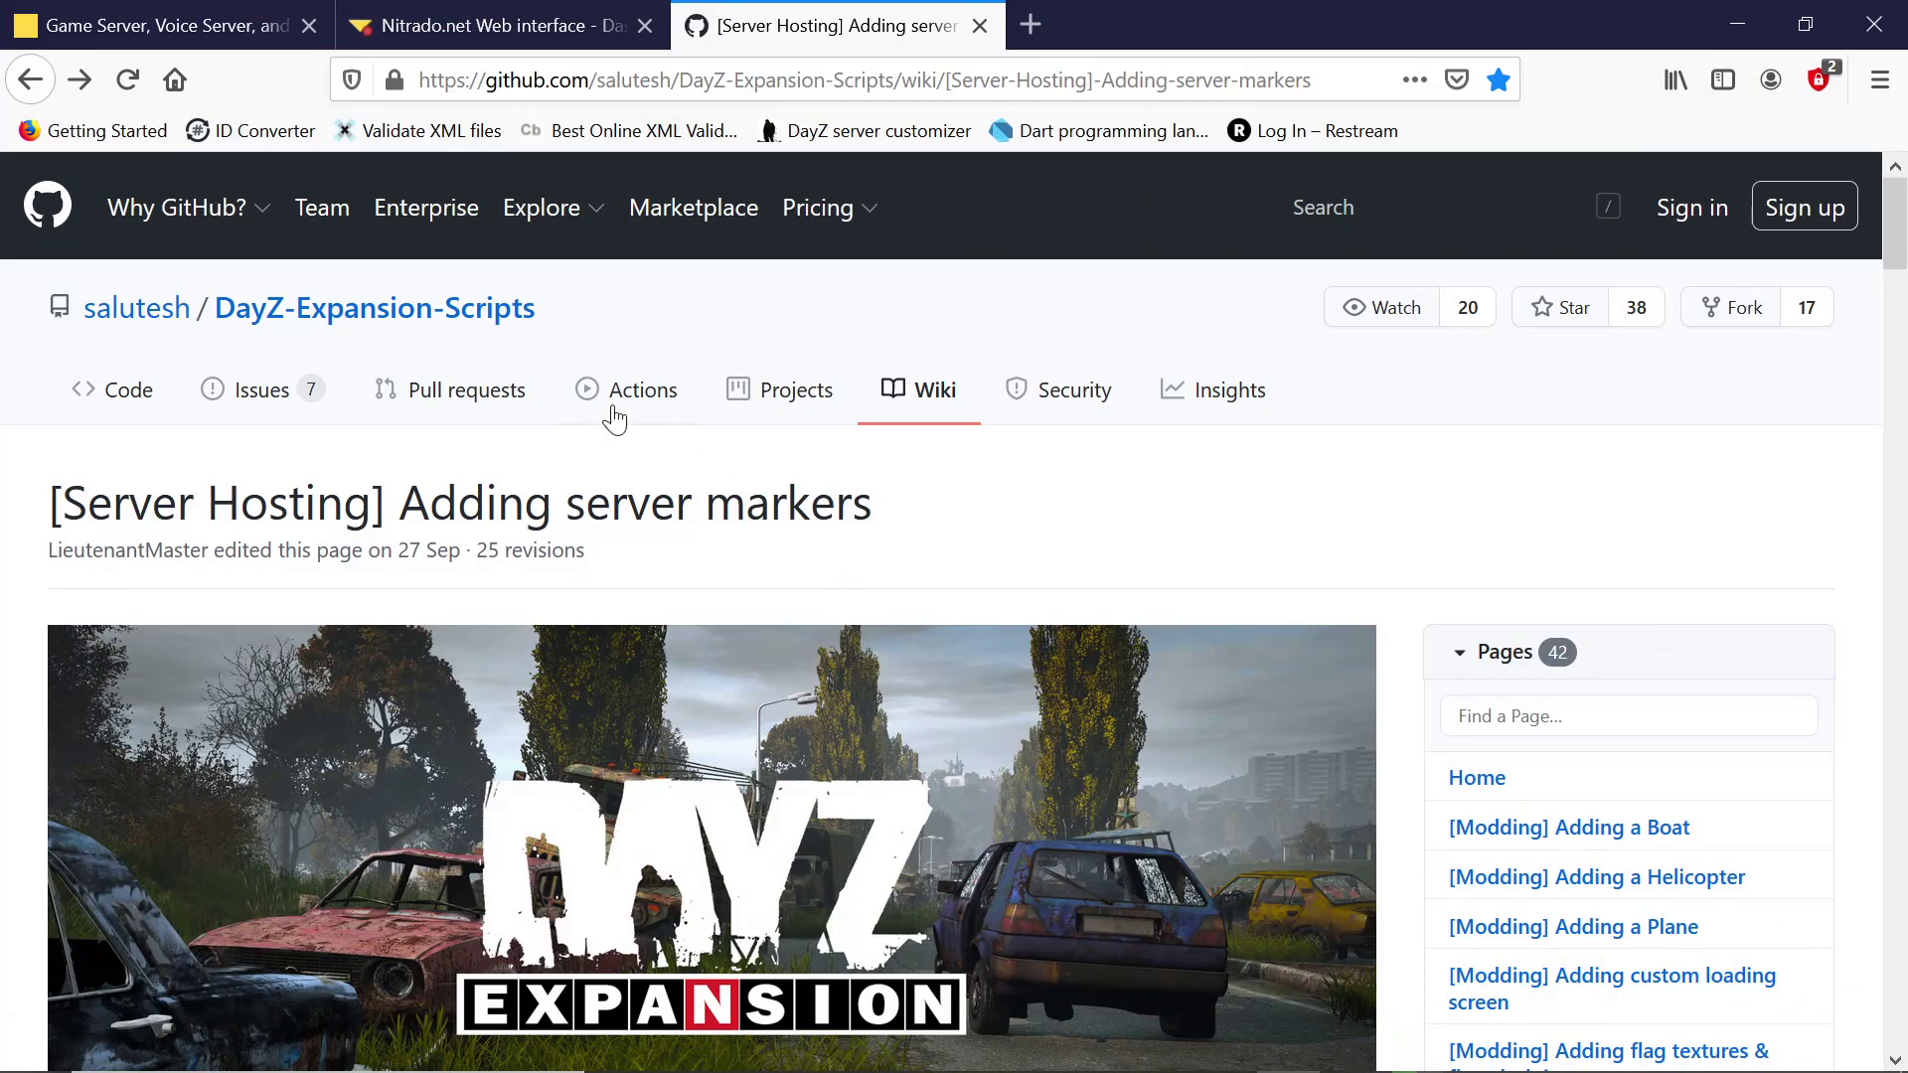
scroll(475, 771, "down", 2)
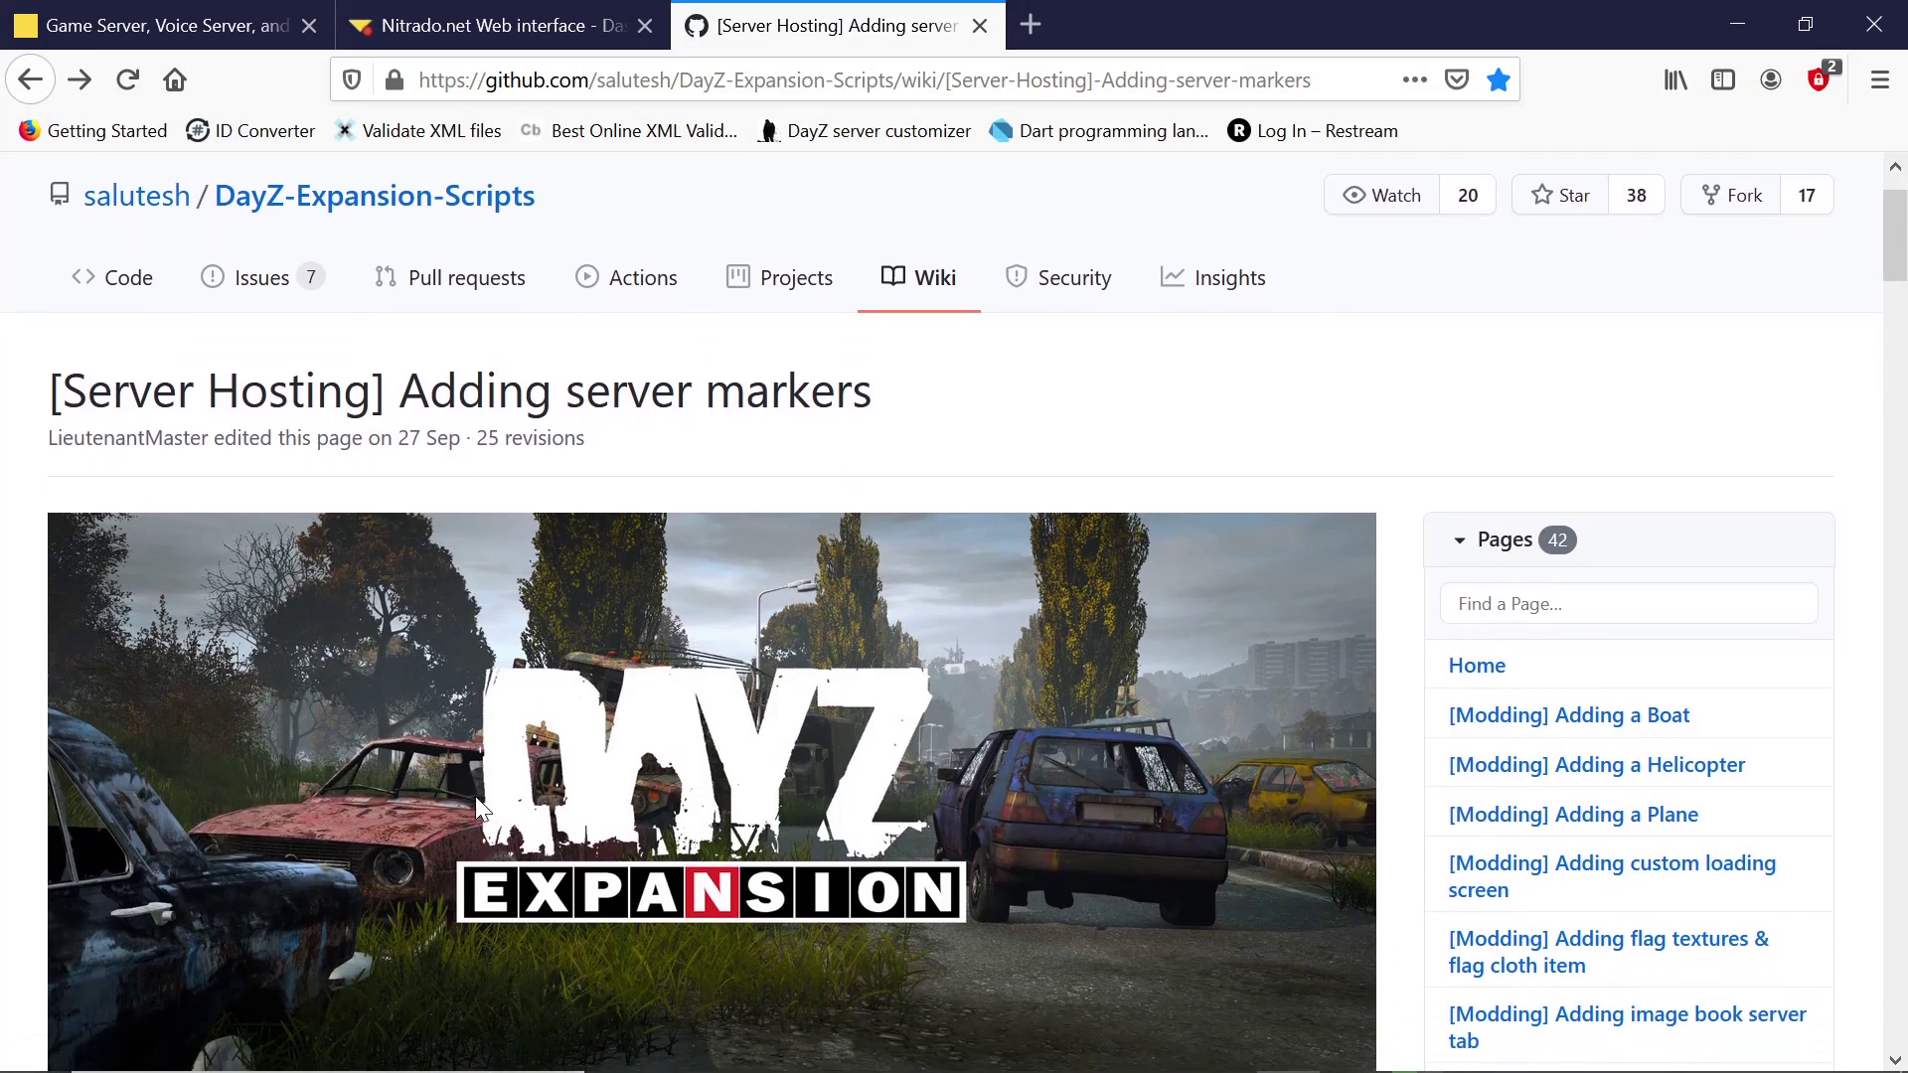
scroll(475, 696, "up", 2)
scroll(475, 612, "down", 1)
scroll(477, 616, "down", 10)
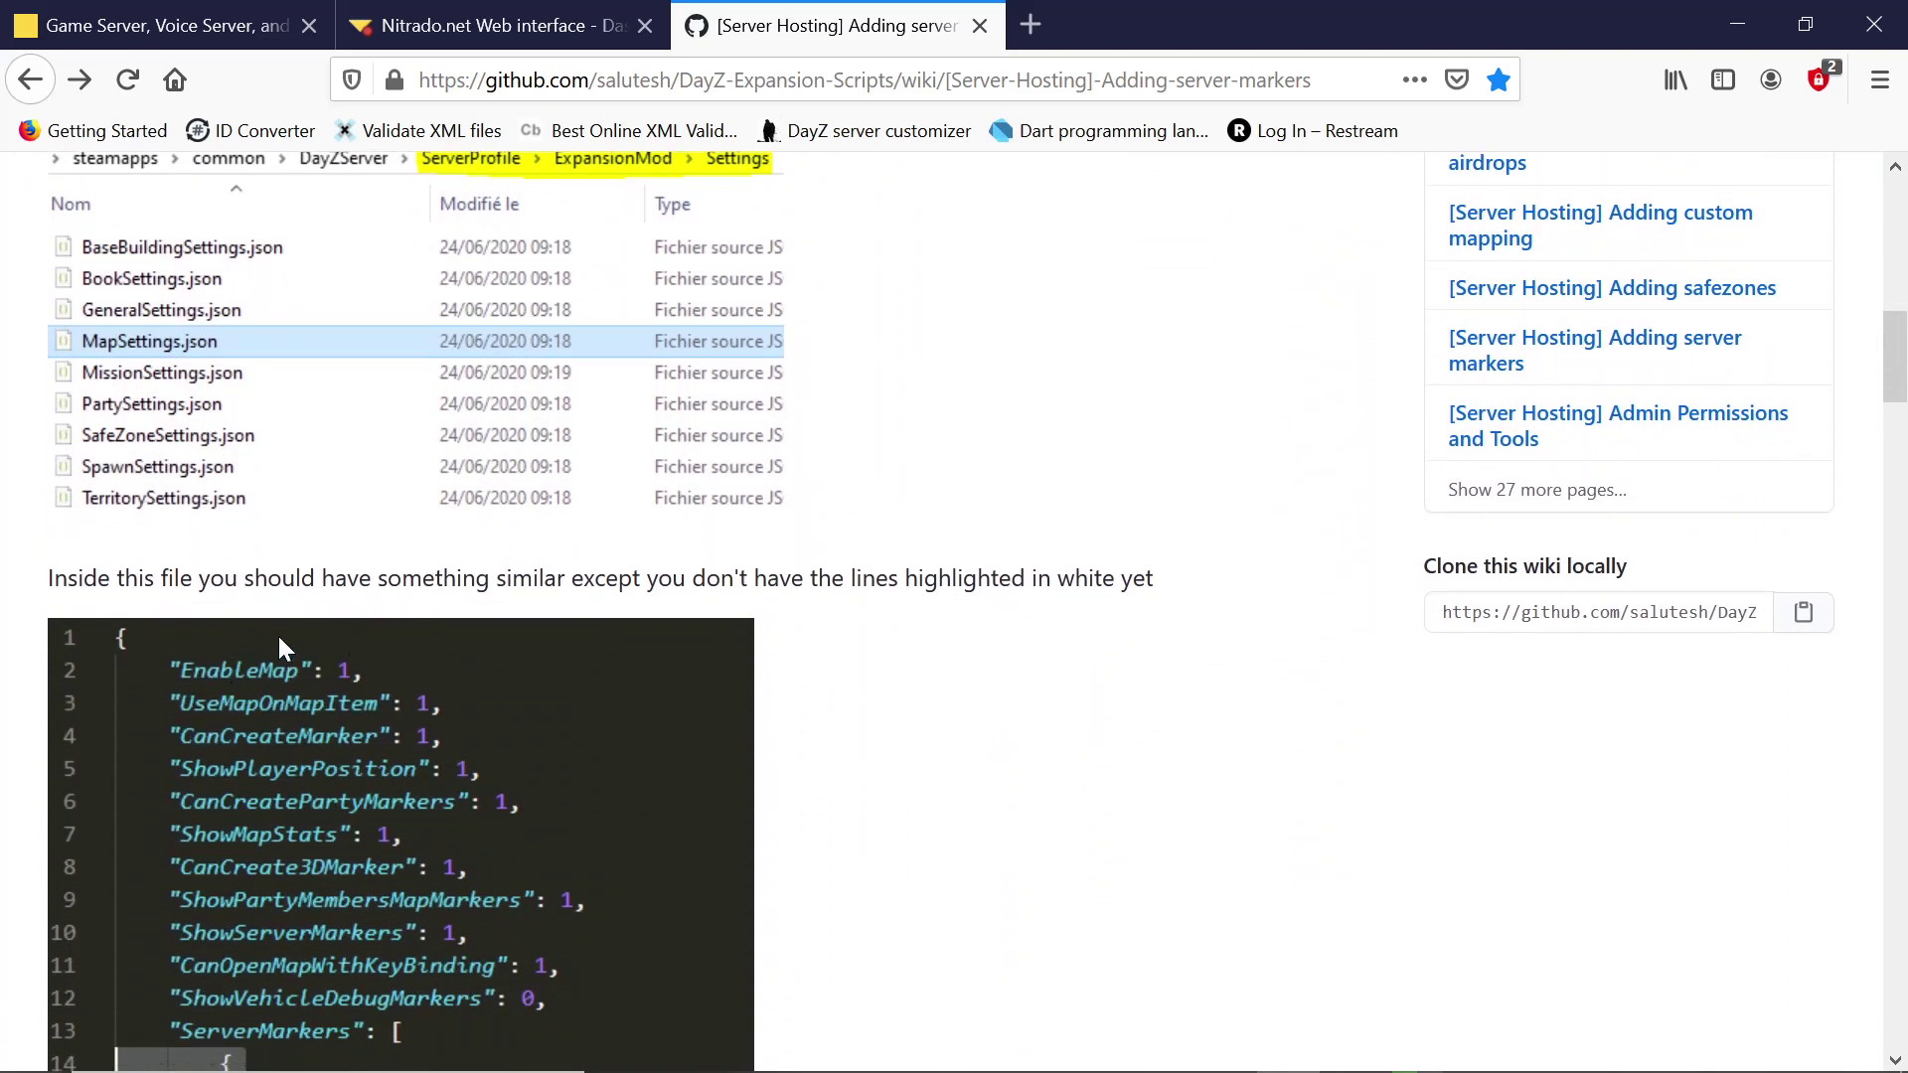
scroll(298, 597, "up", 10)
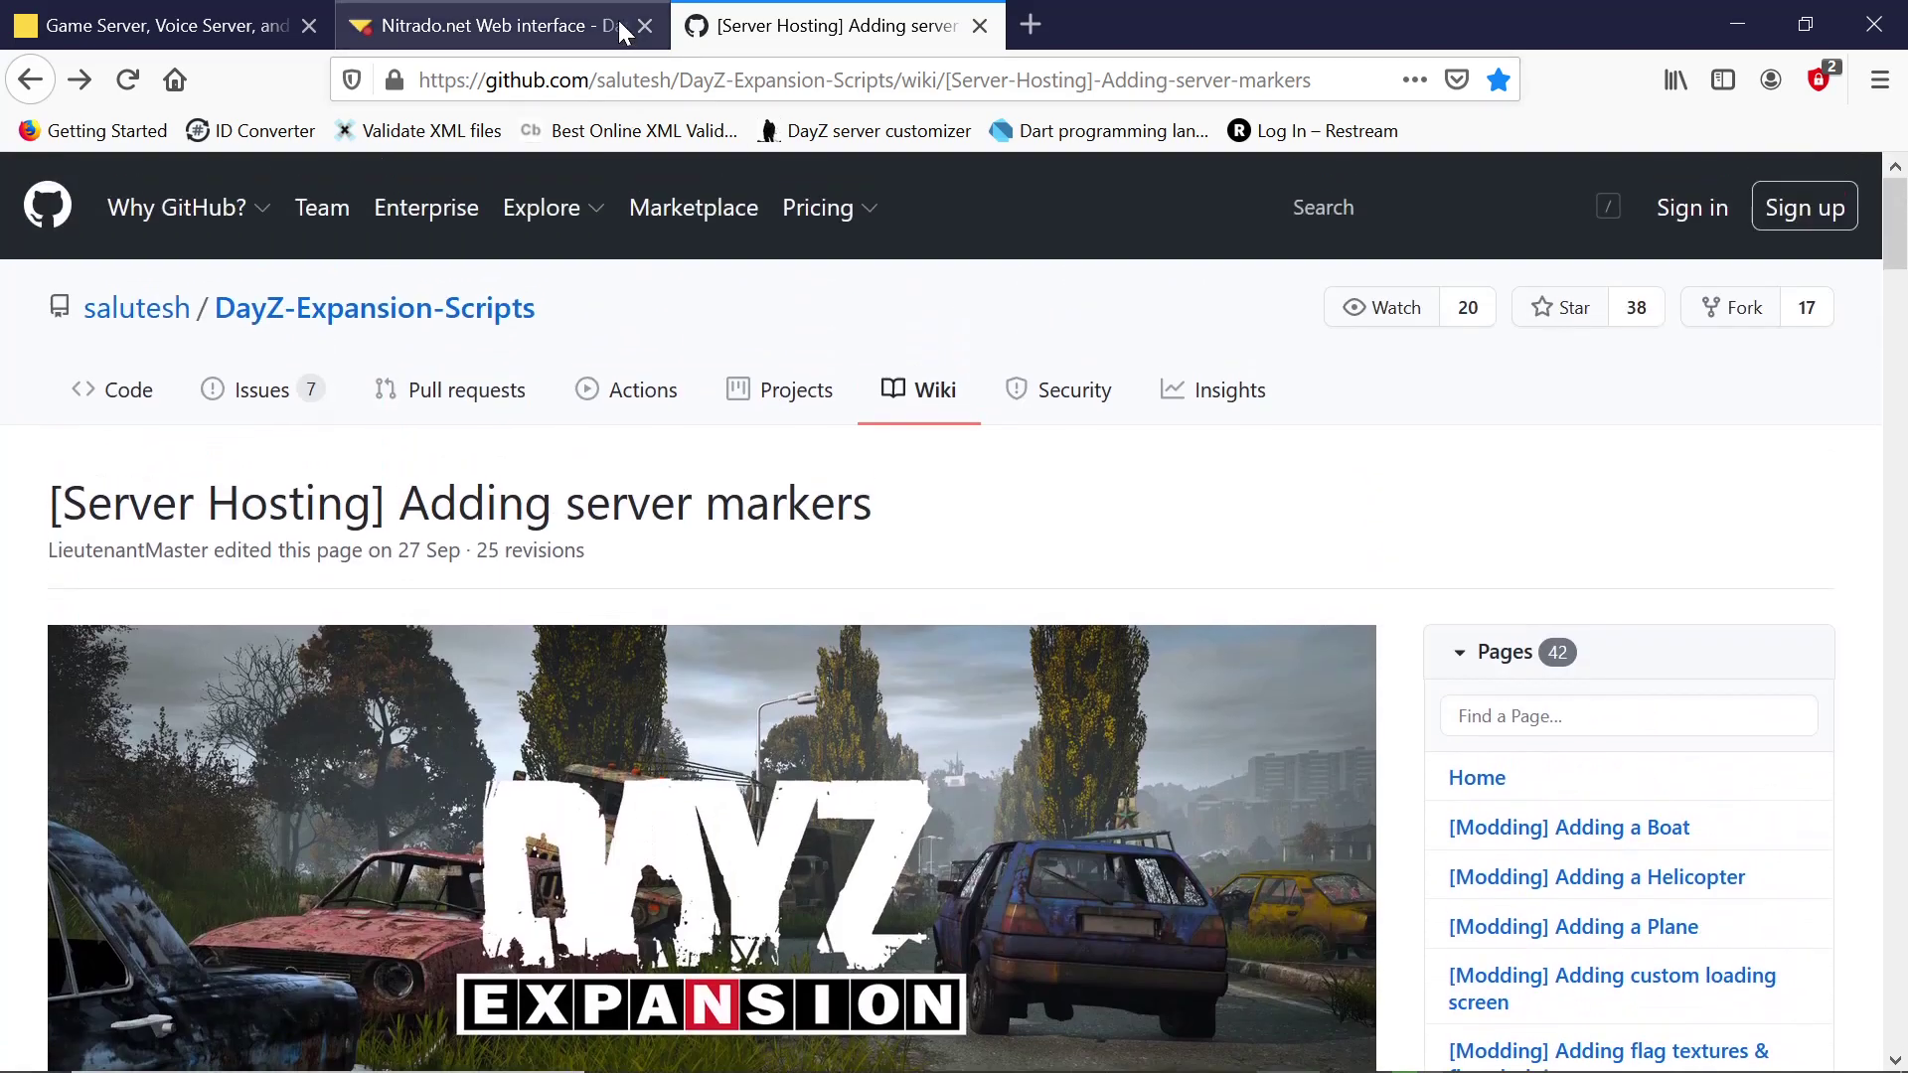
- Switch to the Nitrado web interface in Firefox and open the DayZ server's File Browser
left_click(524, 14)
left_click(1736, 24)
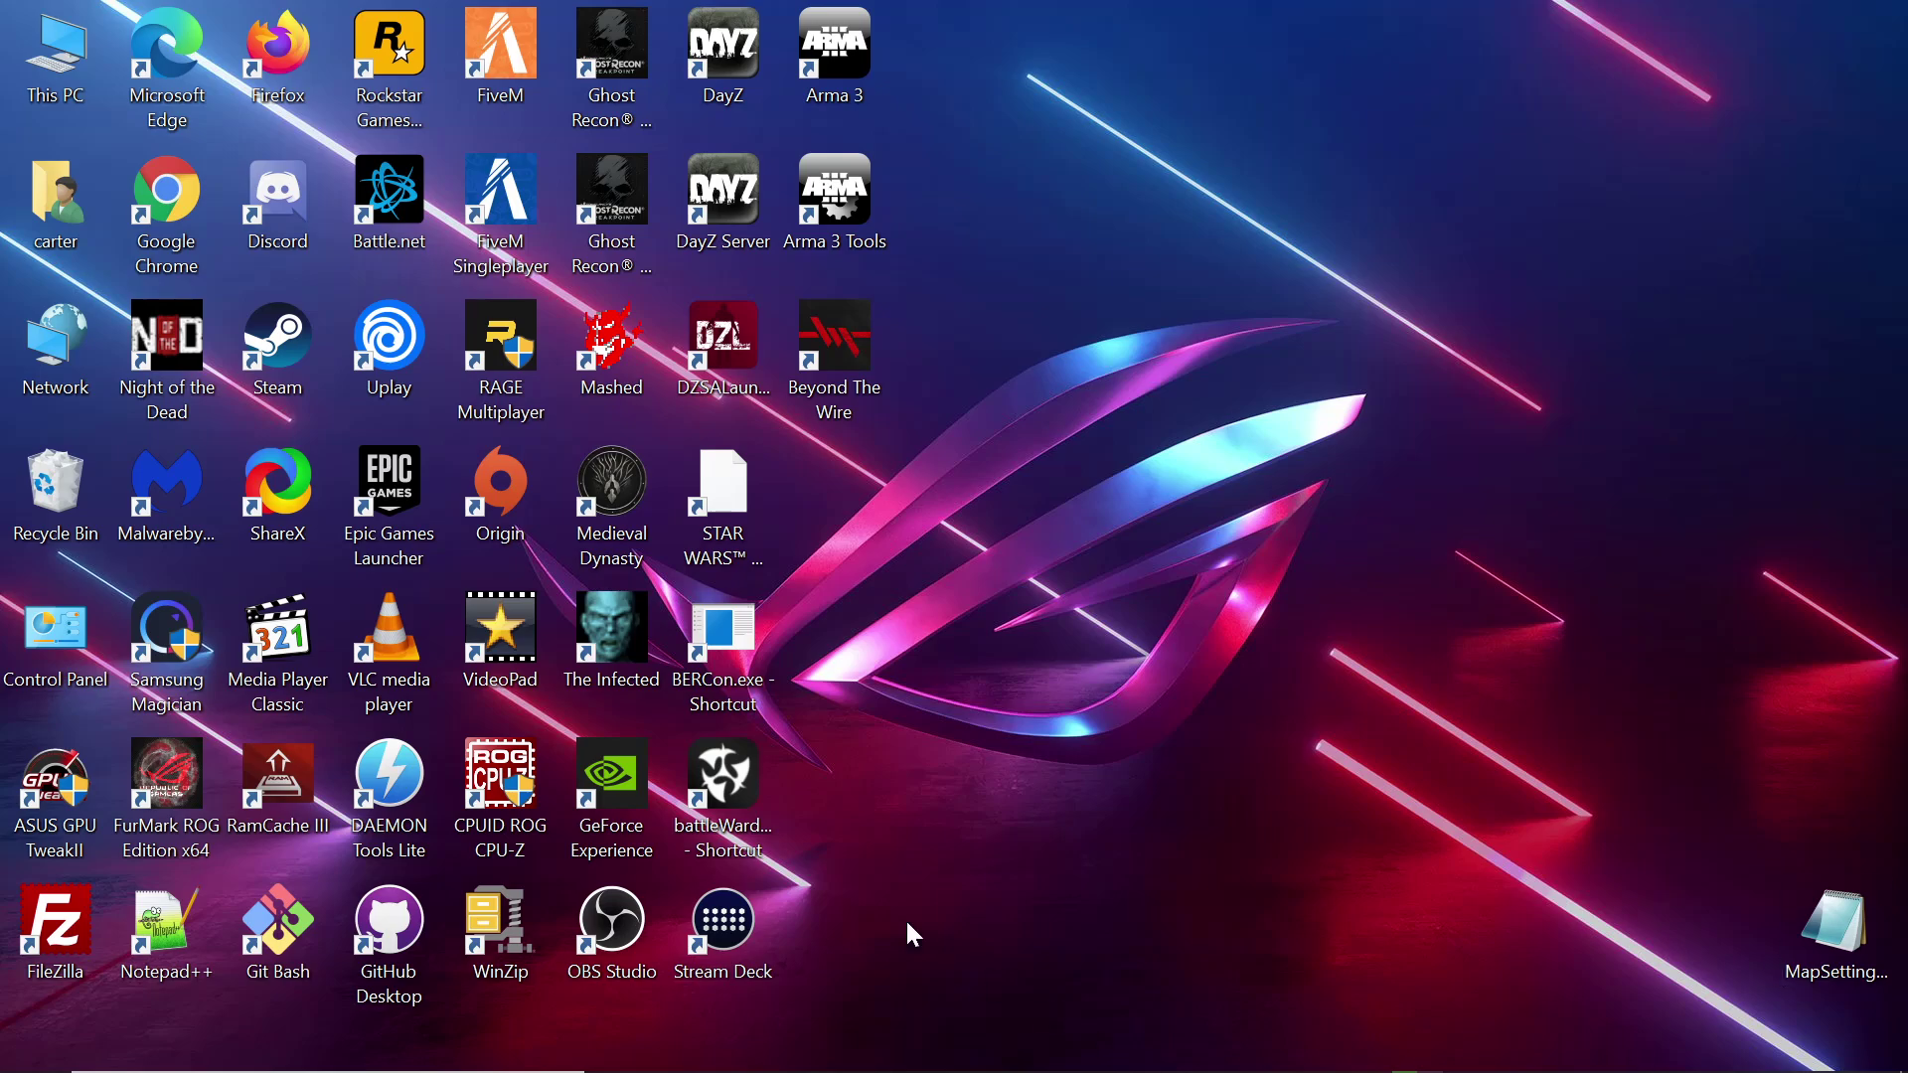
mouse_move(911, 1069)
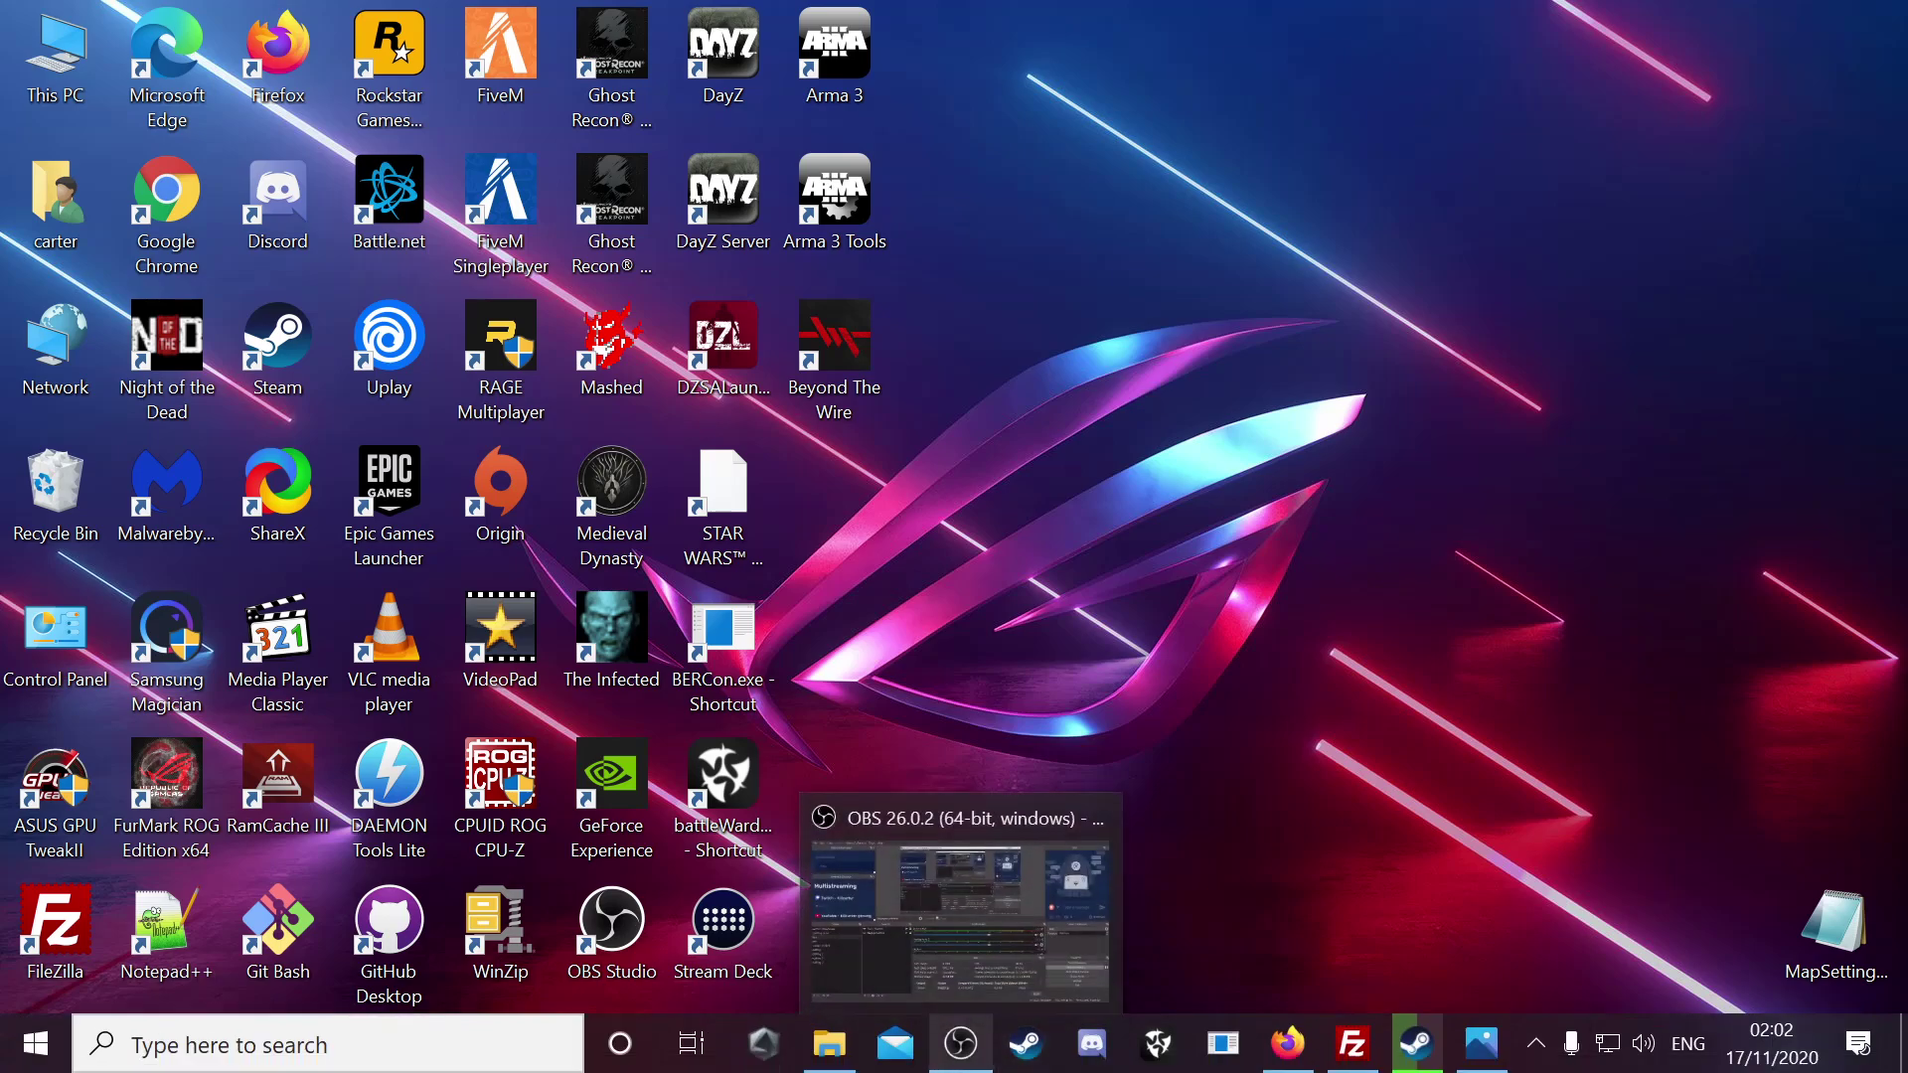
left_click(1310, 1061)
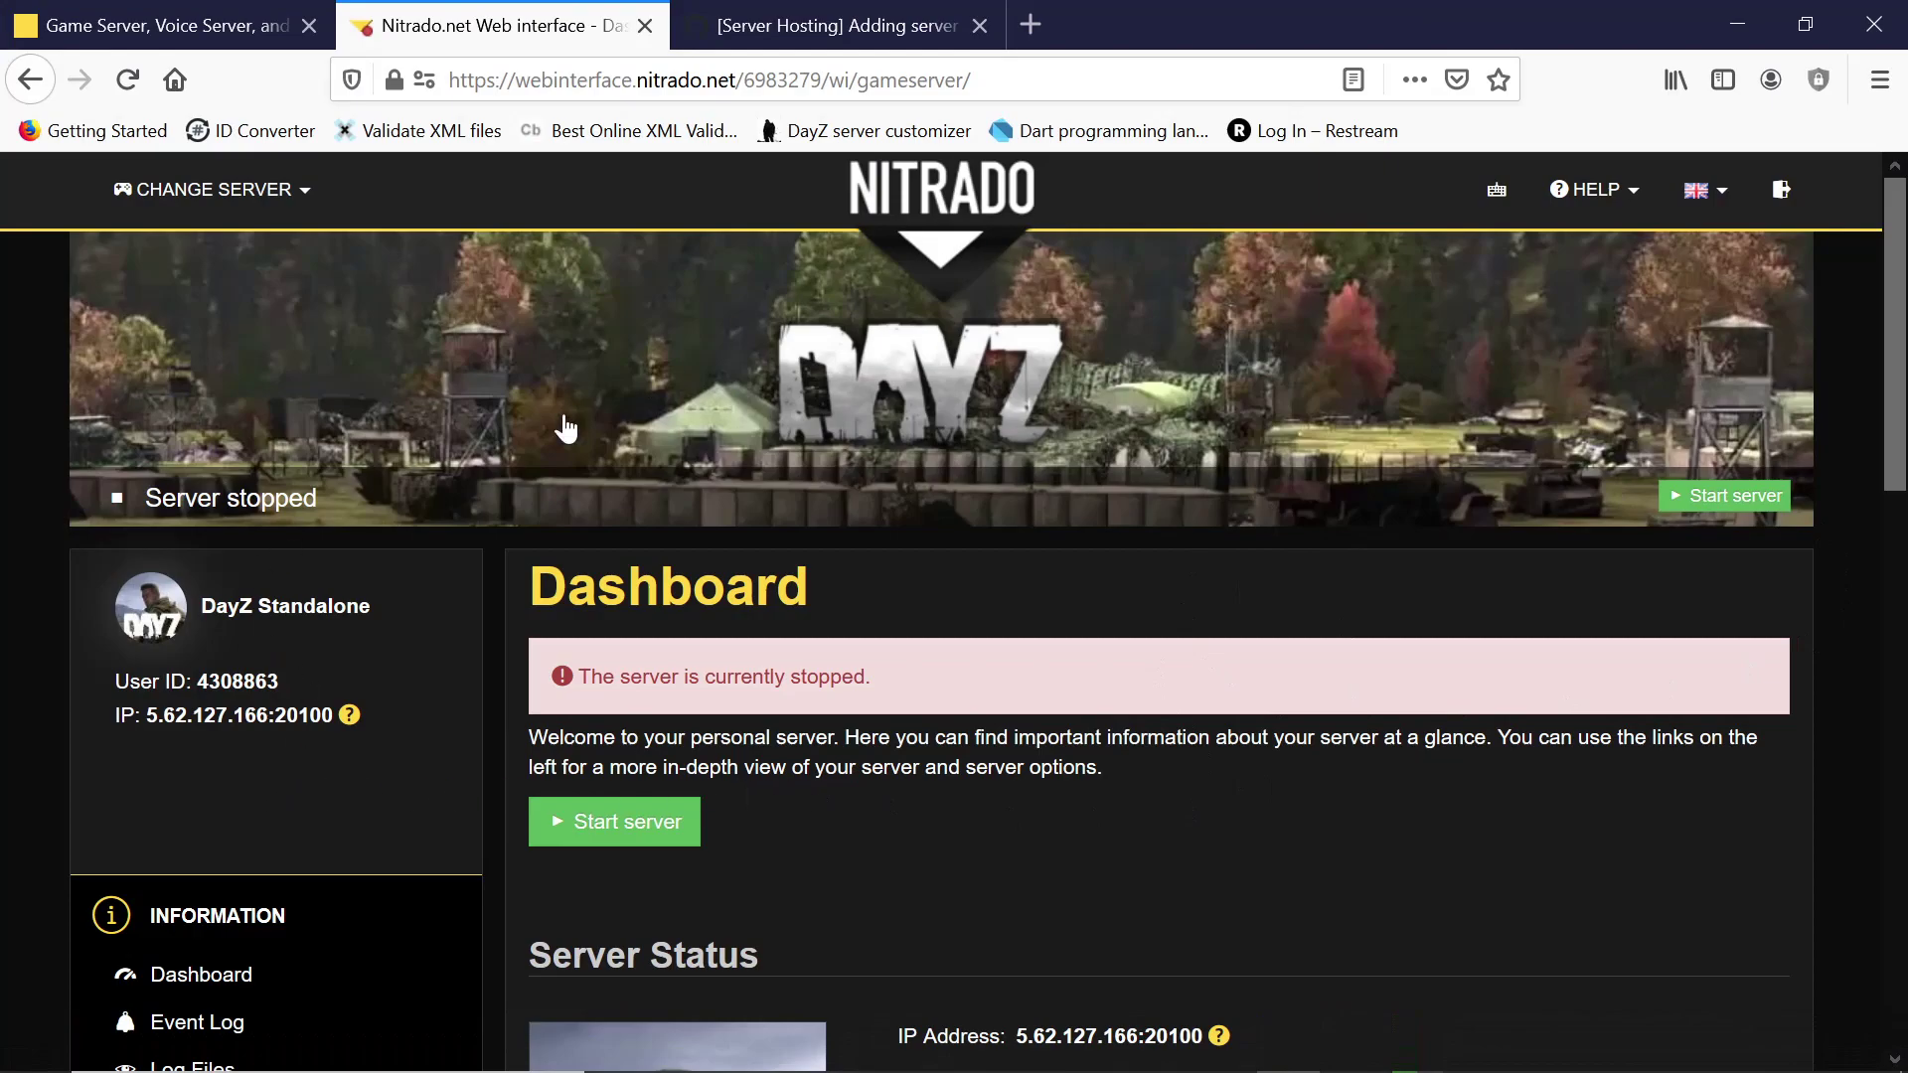
scroll(245, 777, "down", 5)
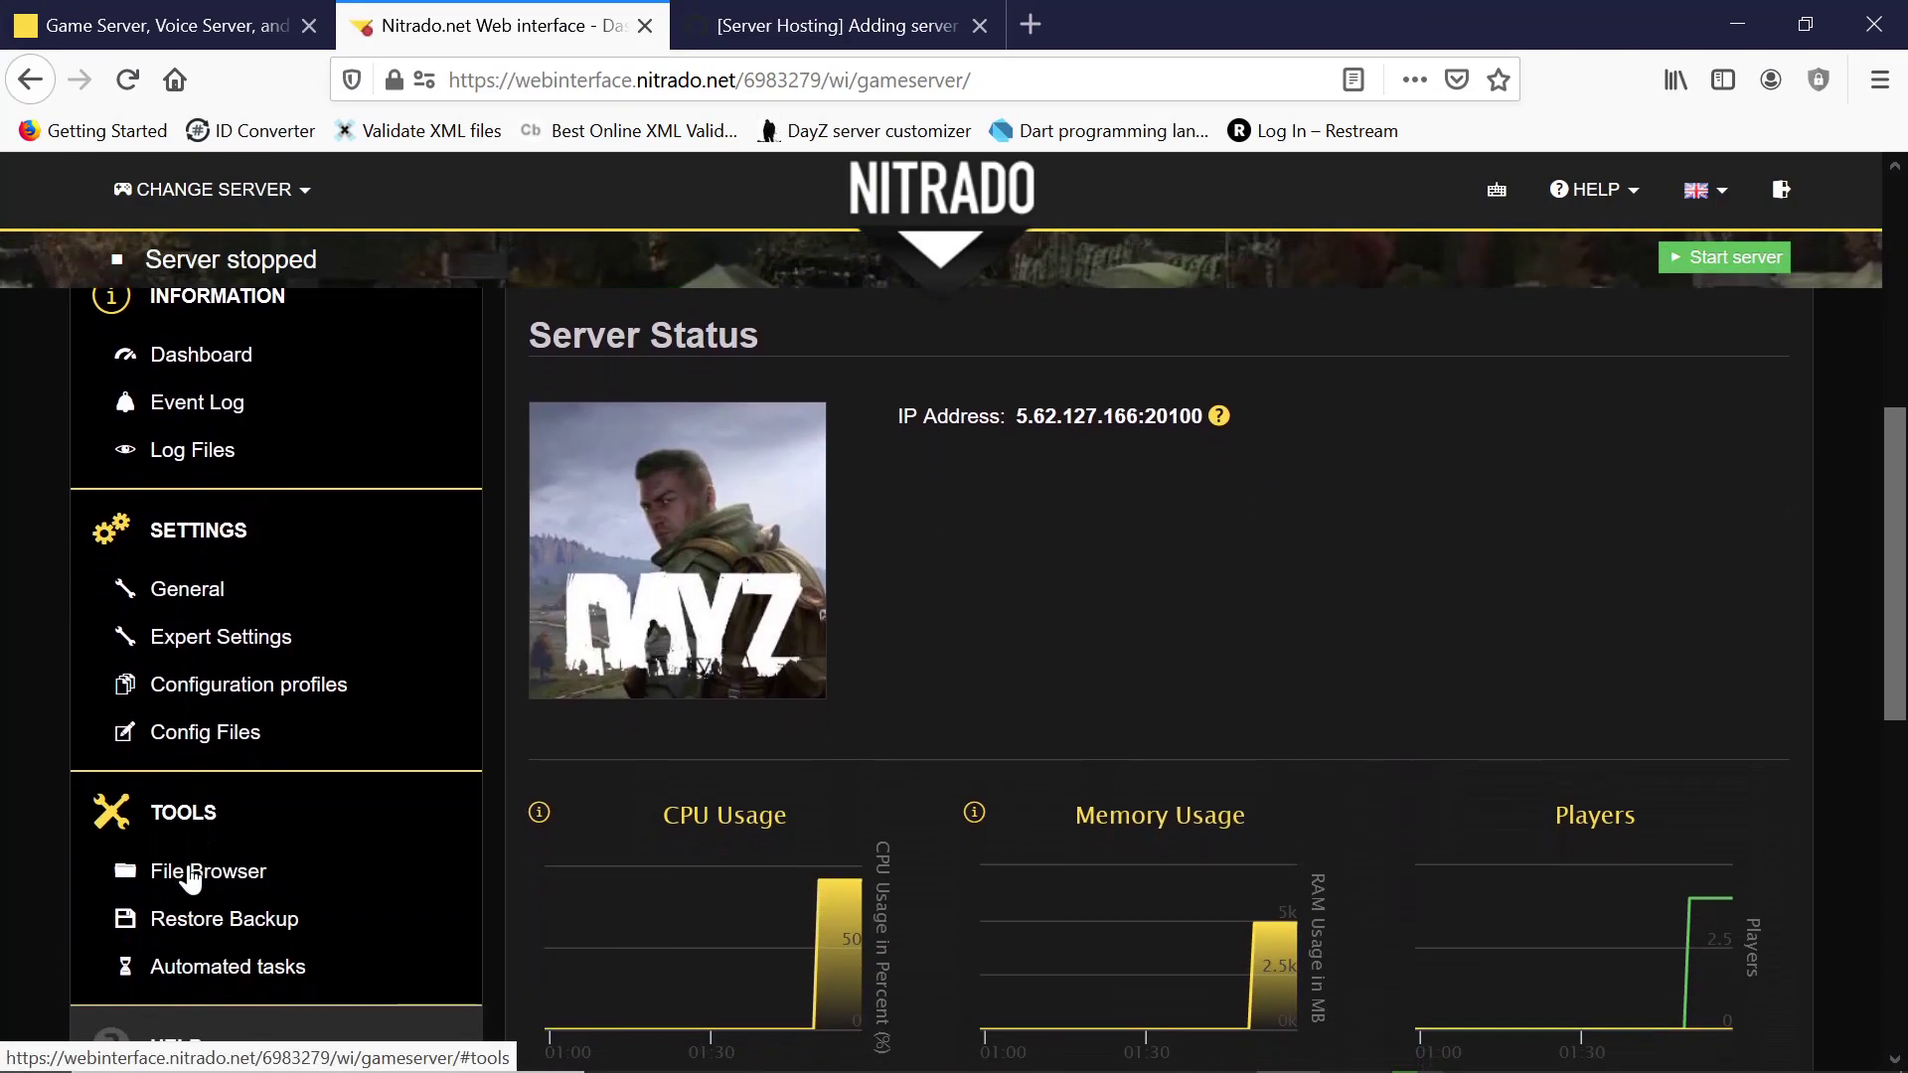
left_click(191, 880)
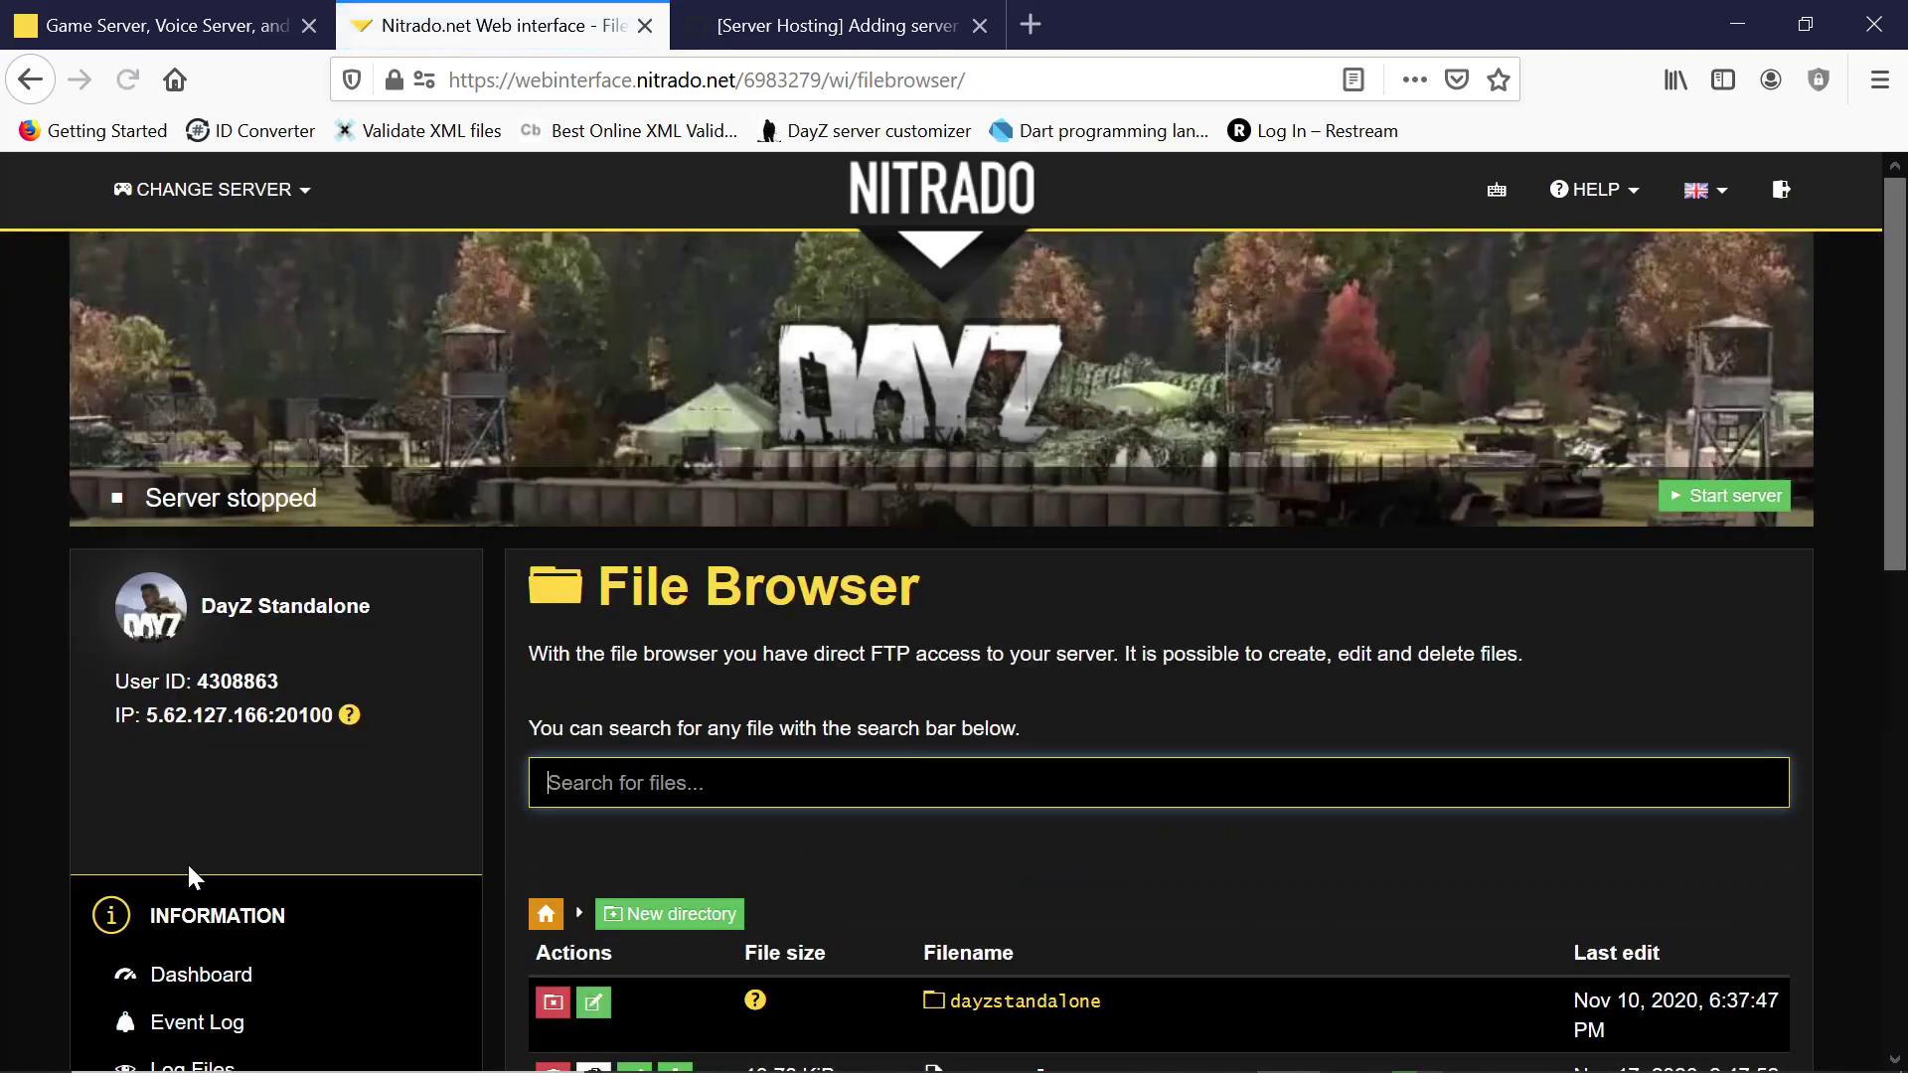
- Open the dayzstandalone folder in the server's file browser and go into its config folder
scroll(1026, 795, "down", 3)
left_click(1005, 695)
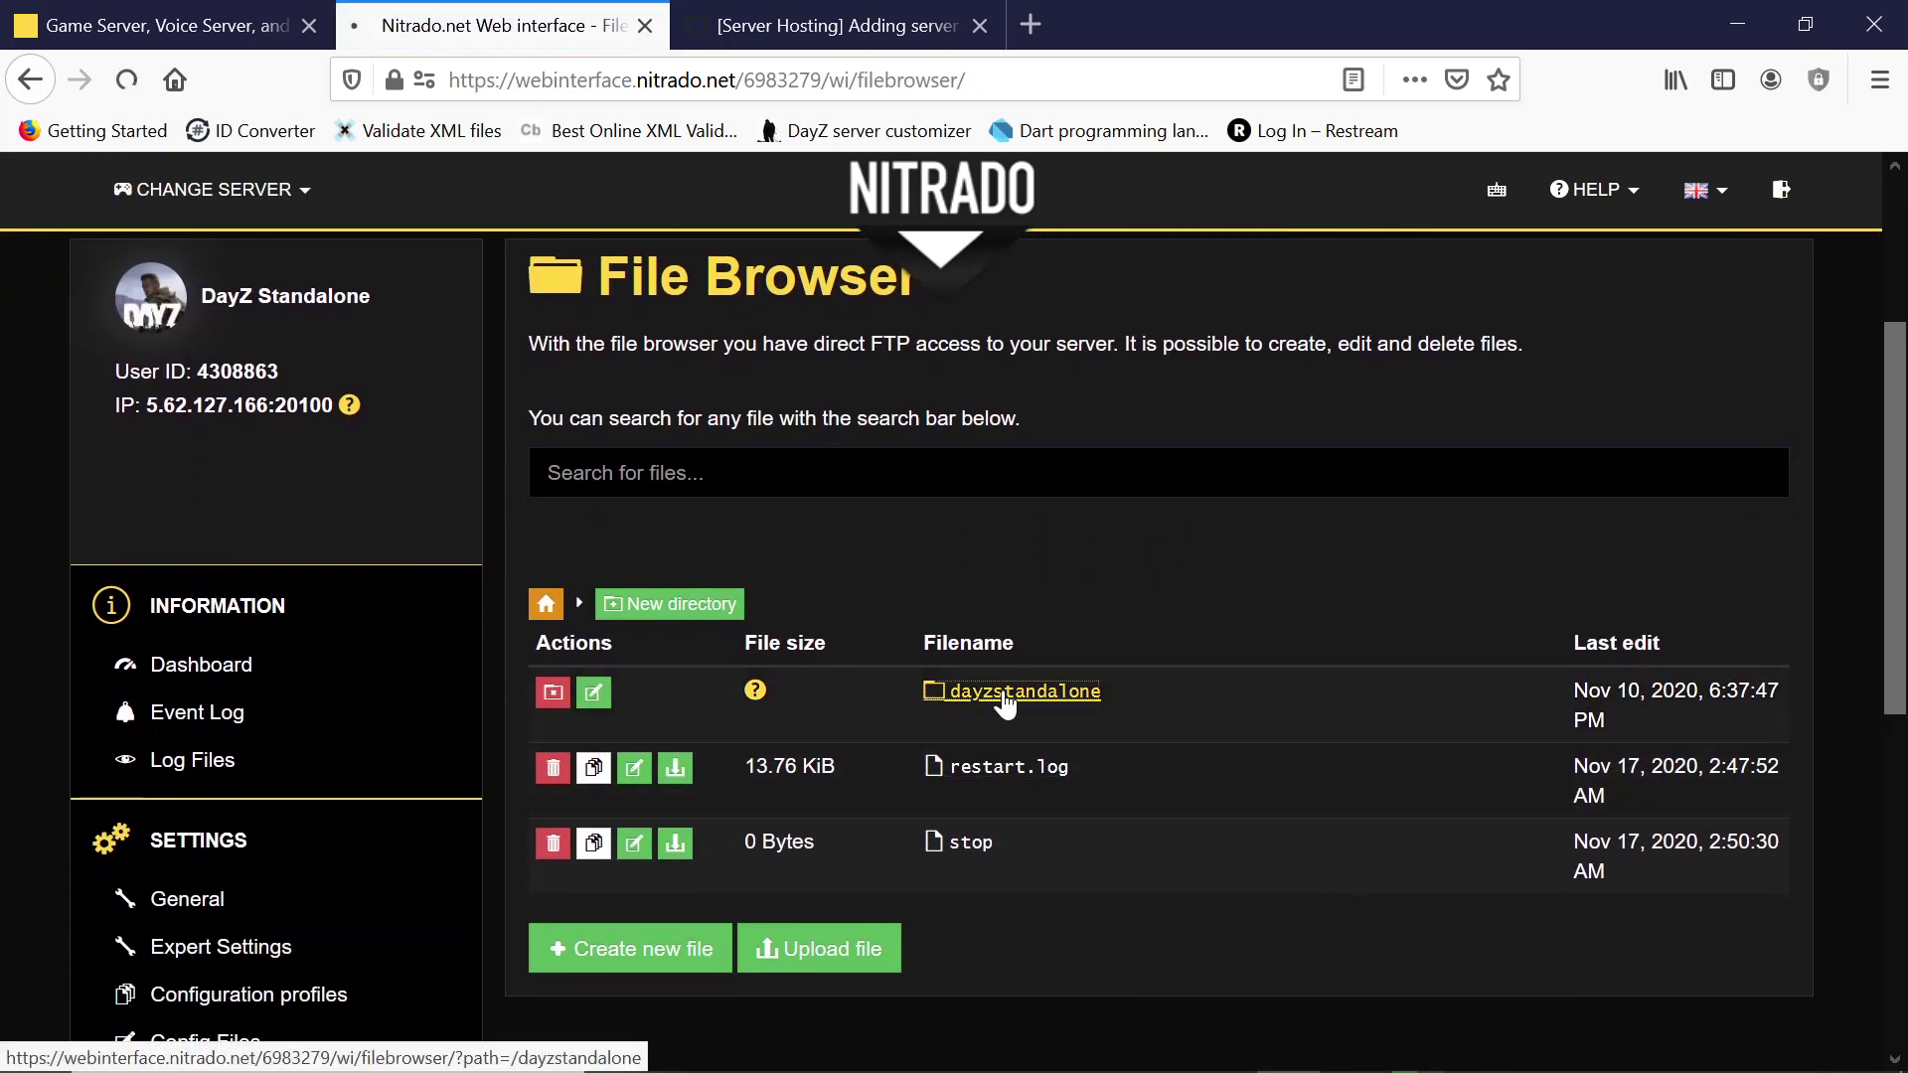
scroll(1003, 754, "down", 5)
scroll(1003, 810, "down", 3)
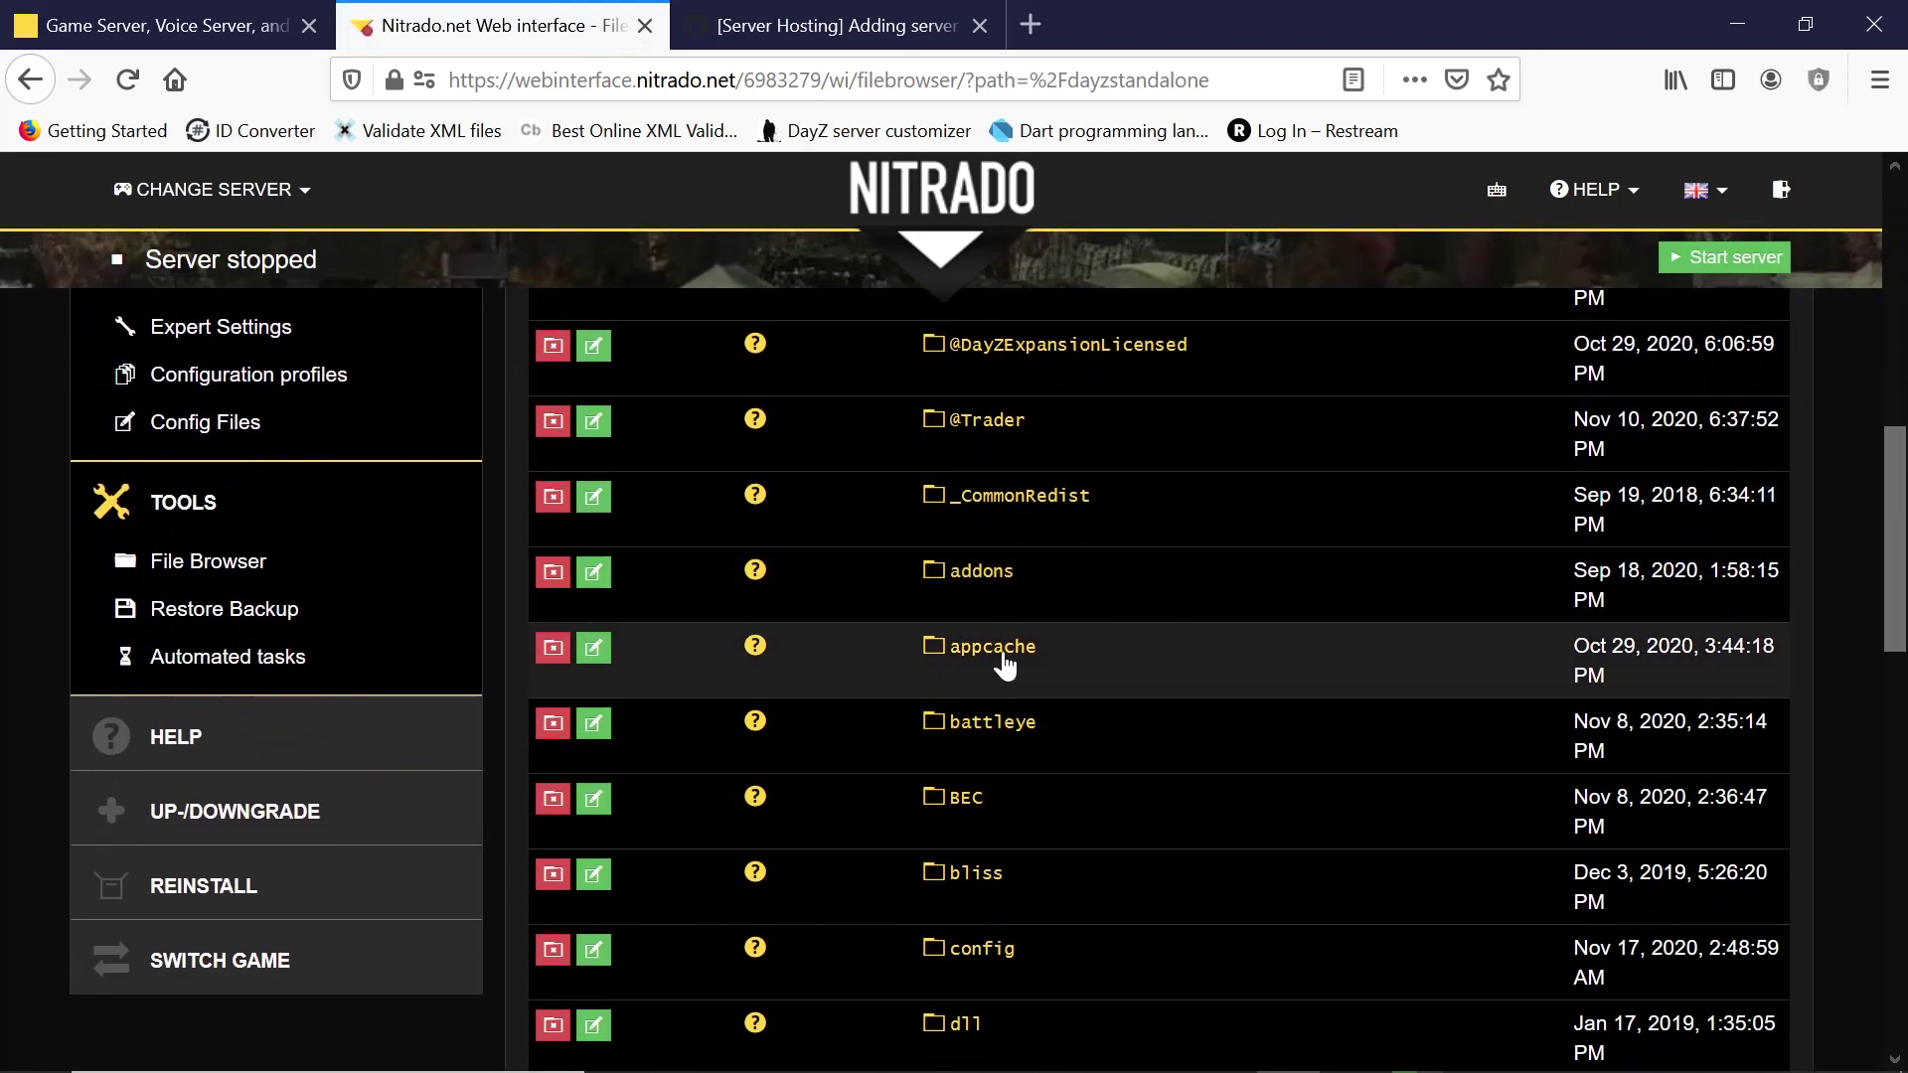
scroll(1008, 875, "down", 3)
left_click(1003, 644)
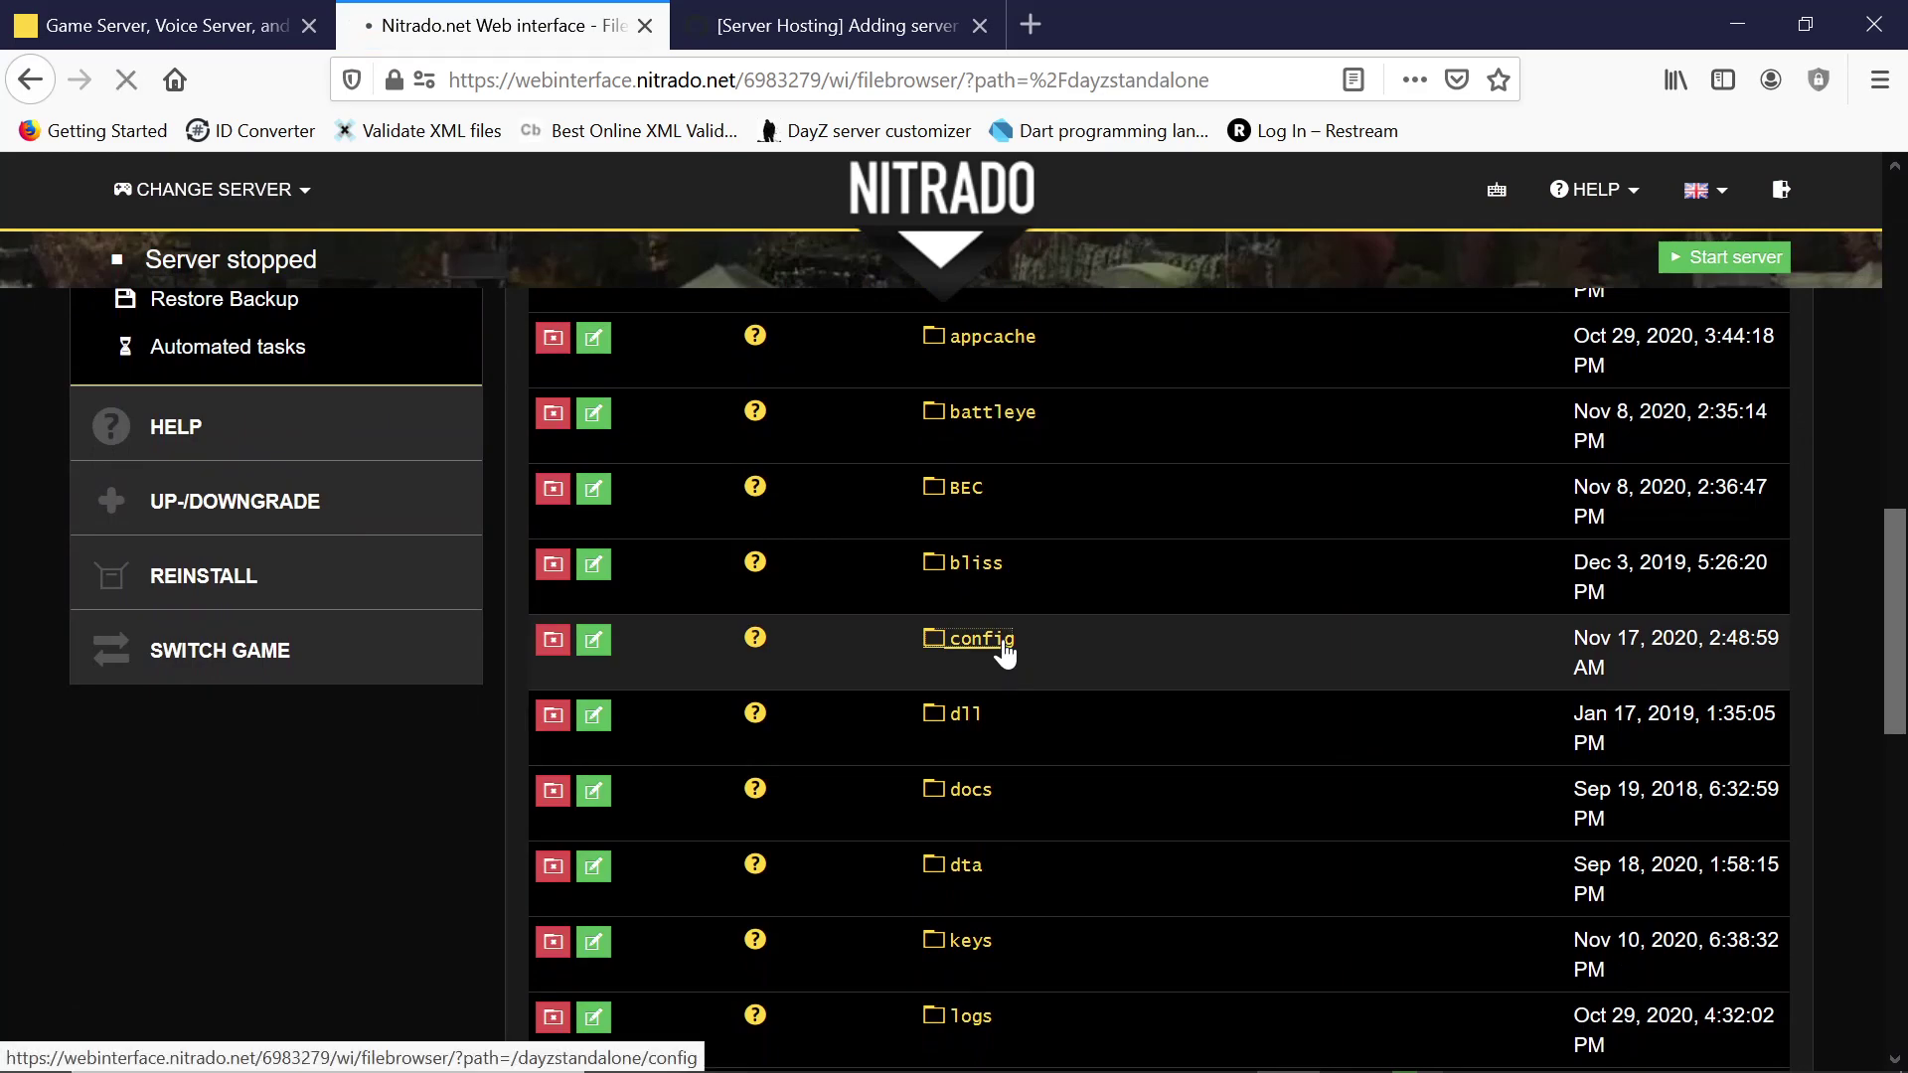
- Go into the ExpansionMod folder and its Settings subfolder, and locate MapSettings.json
scroll(1005, 716, "down", 5)
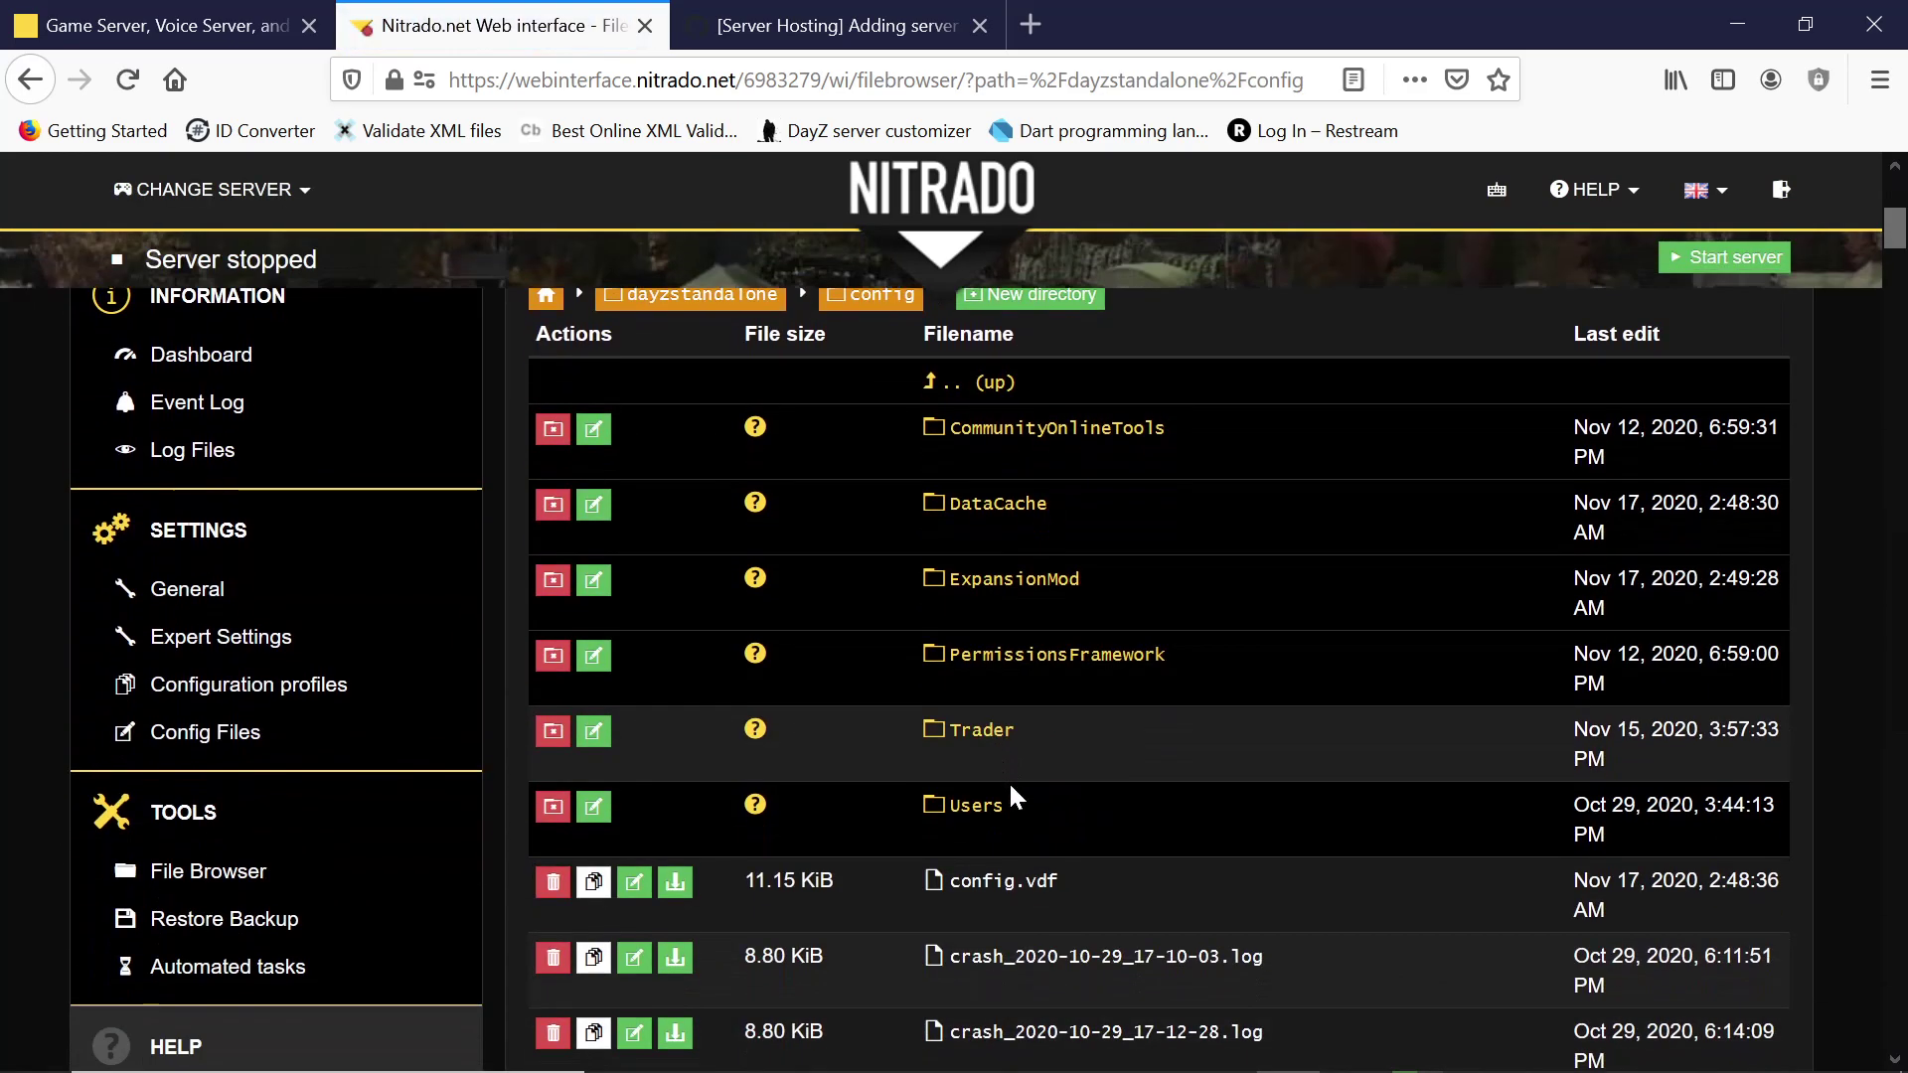
left_click(1007, 579)
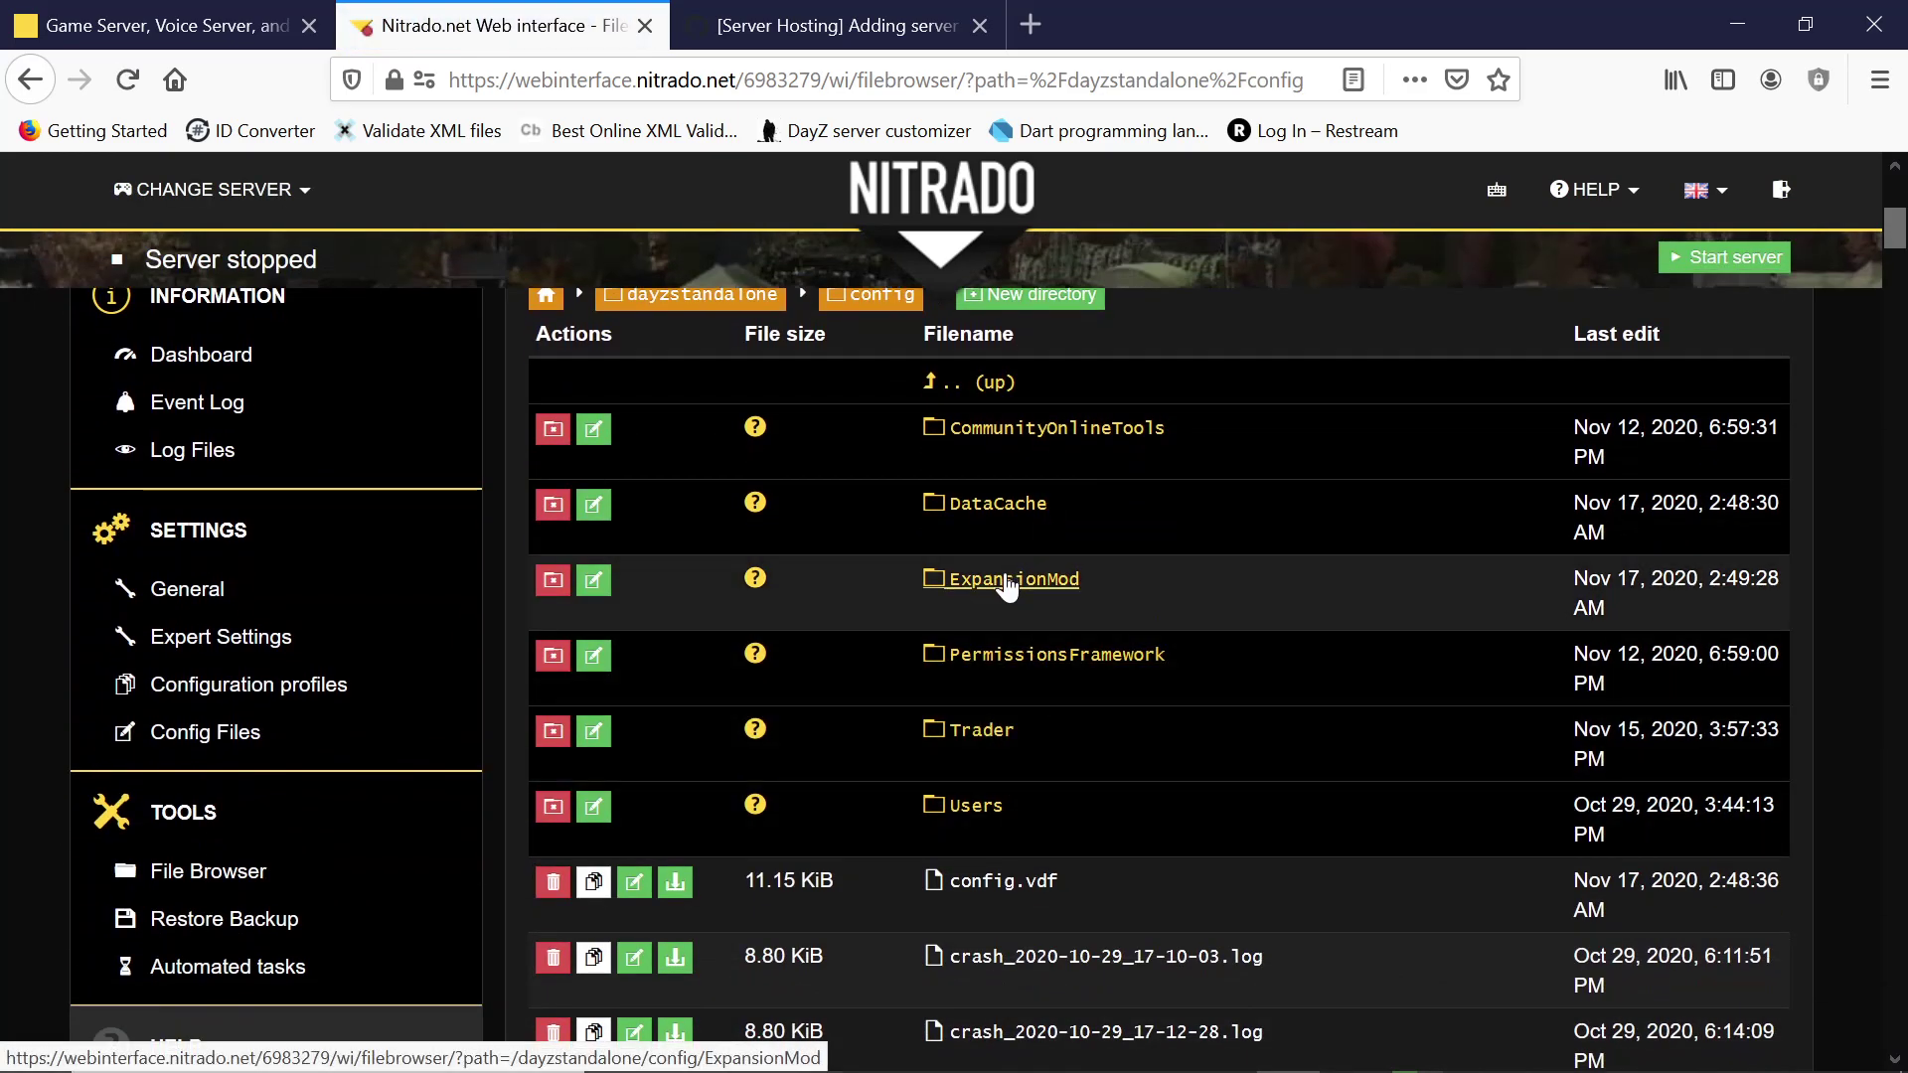
scroll(1005, 599, "down", 5)
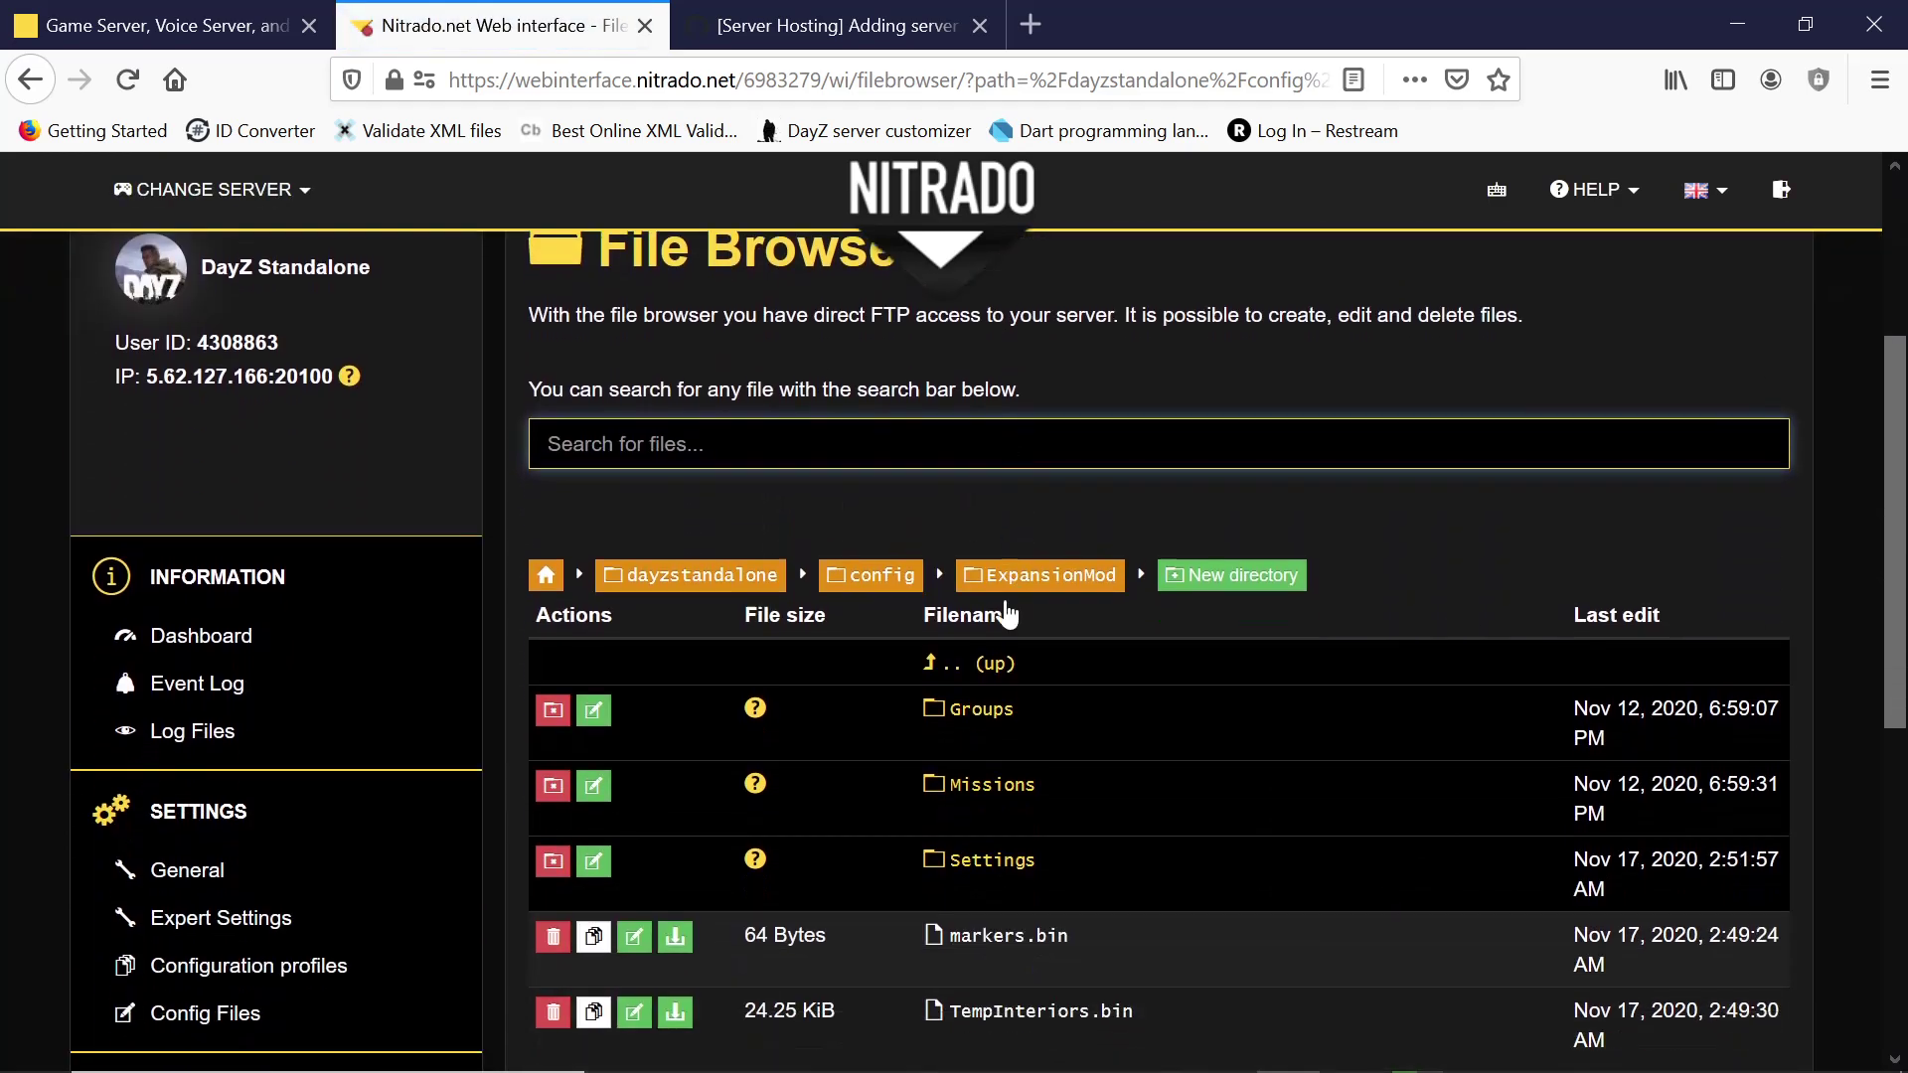
left_click(1006, 743)
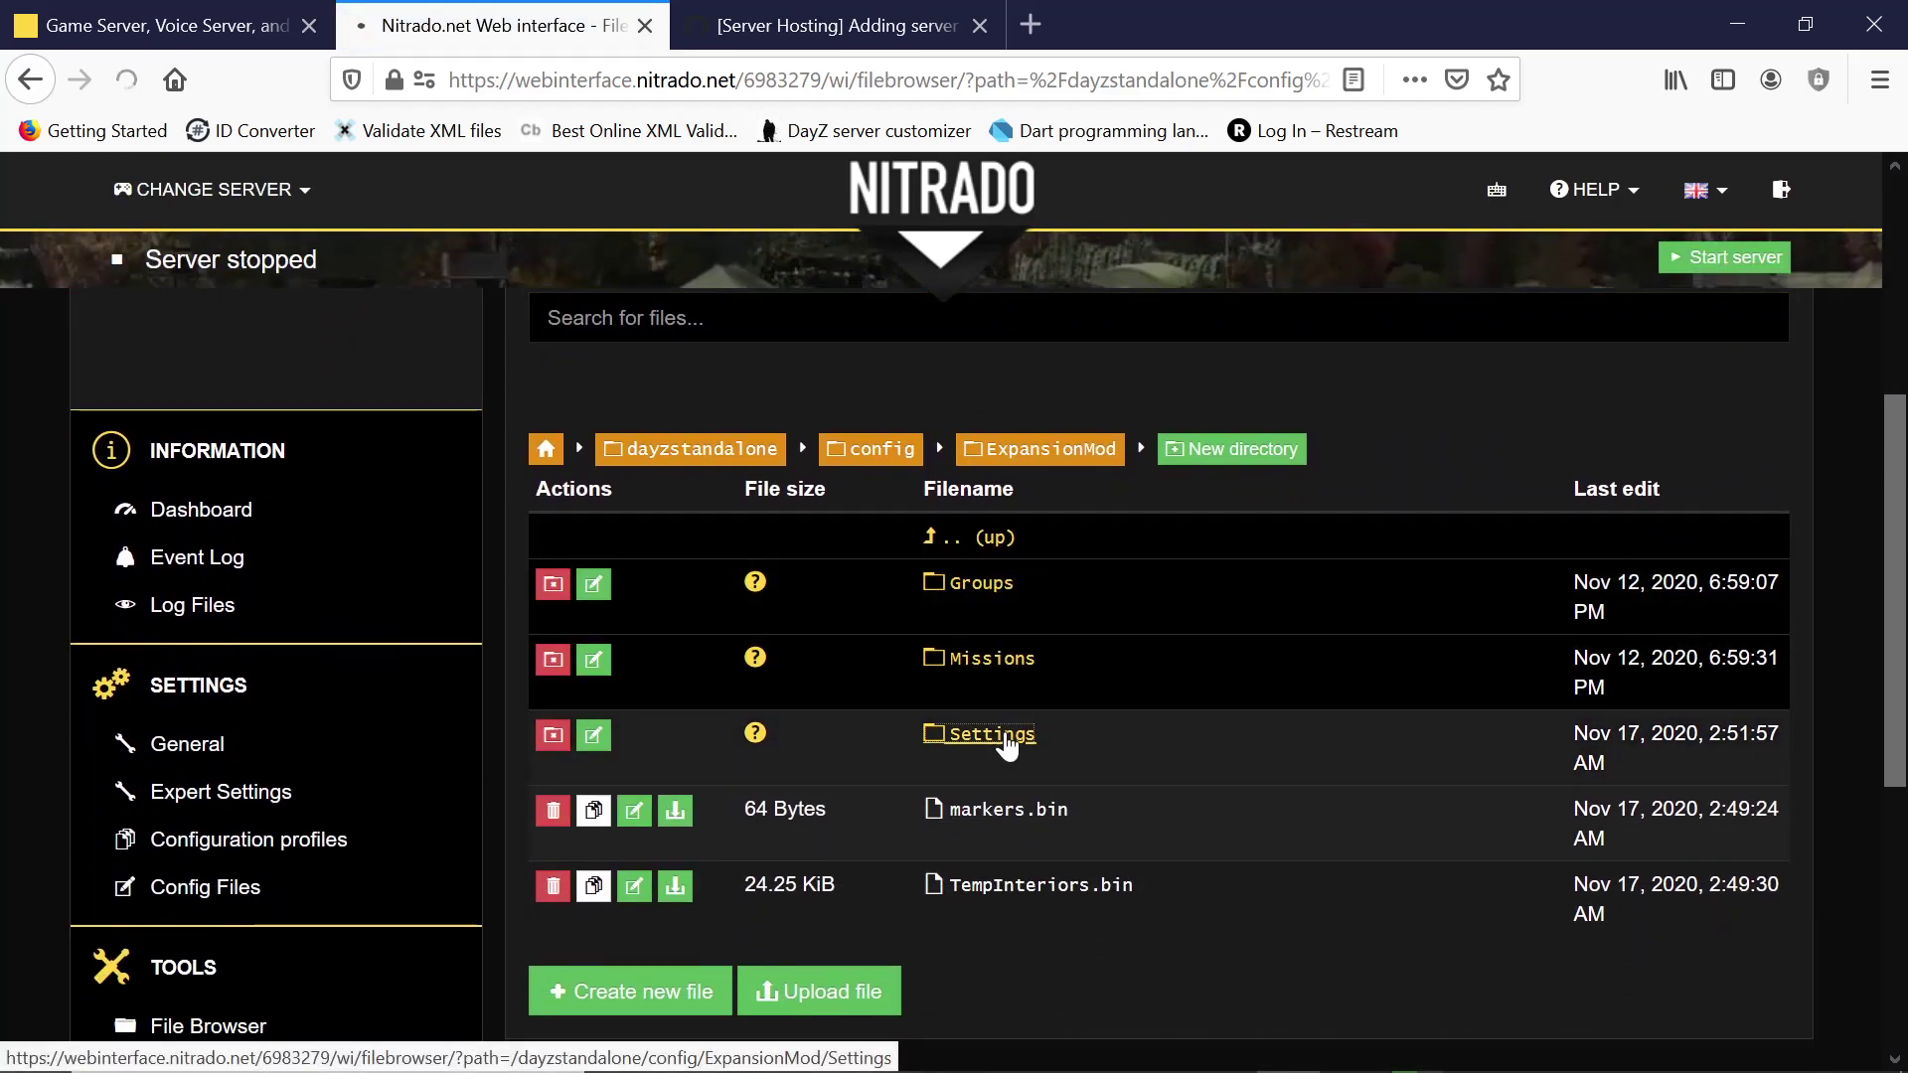
scroll(1005, 732, "down", 8)
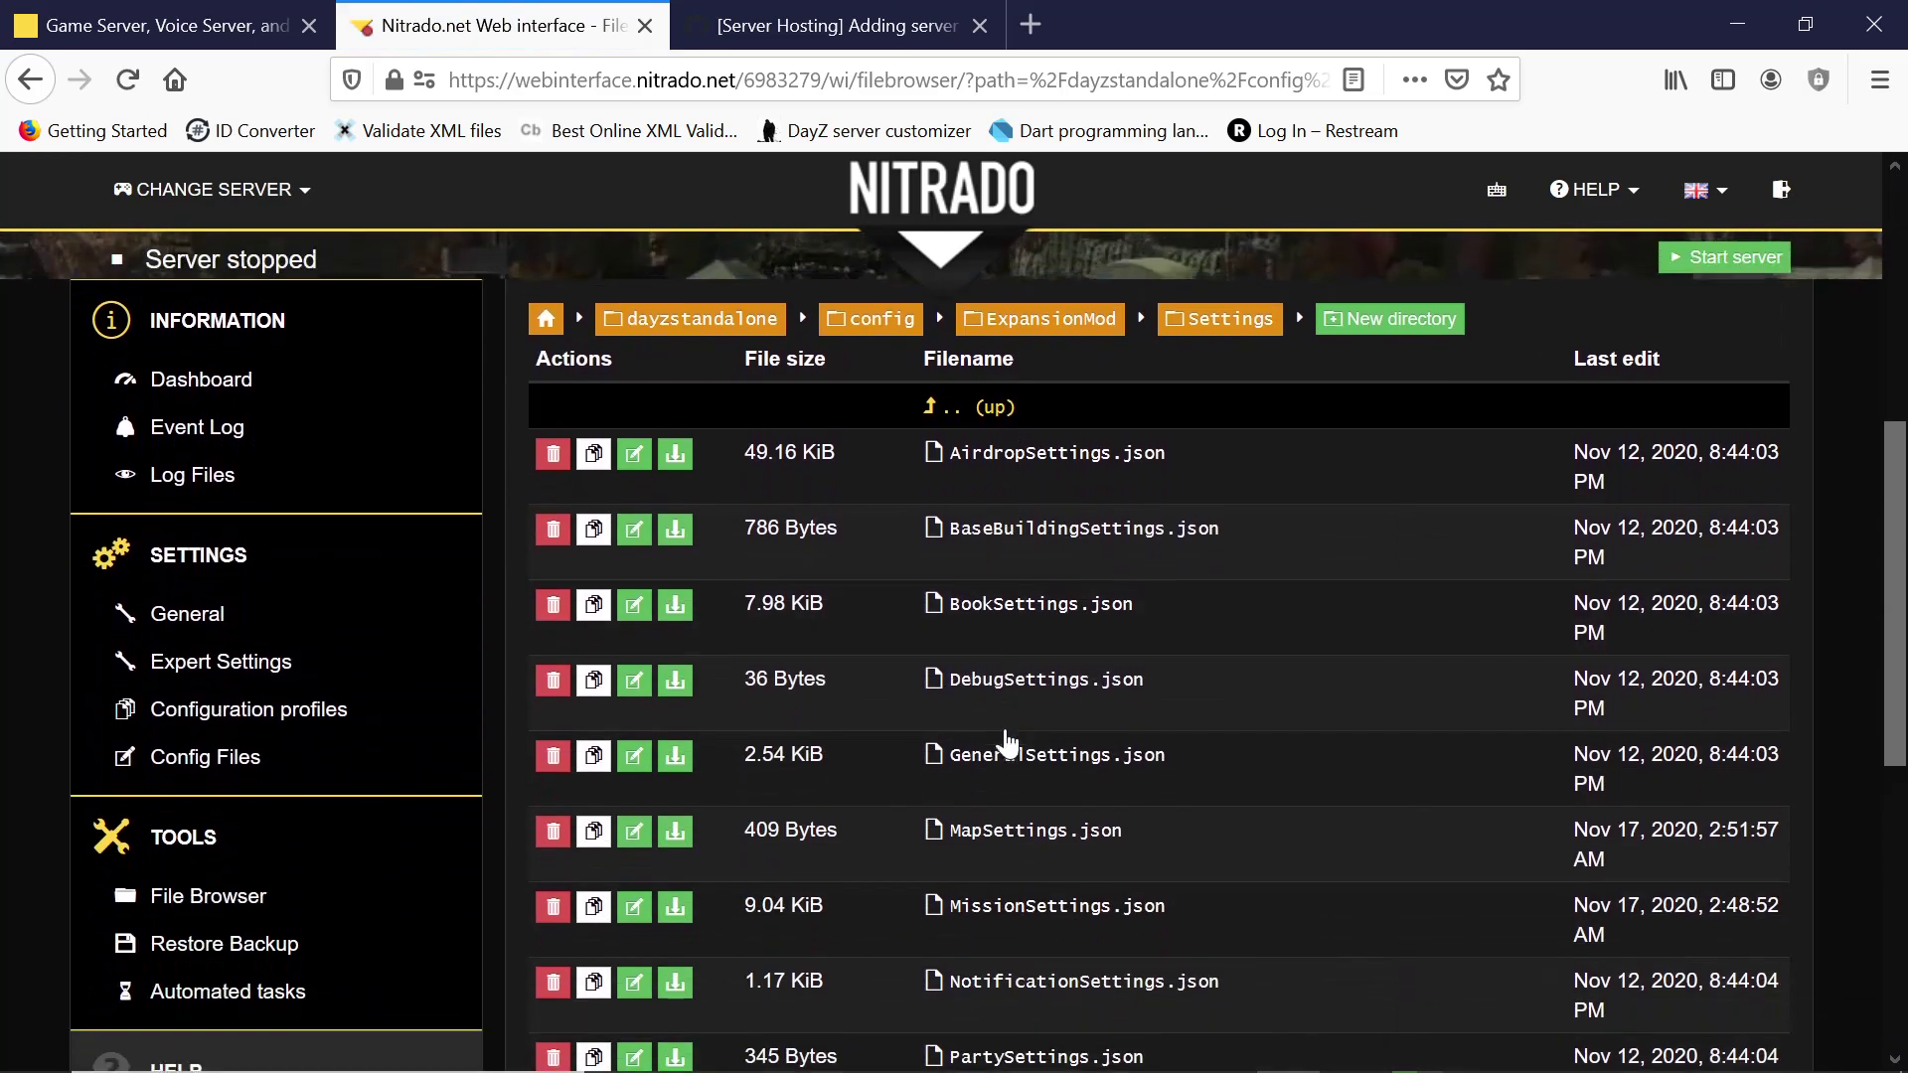
scroll(1005, 654, "down", 2)
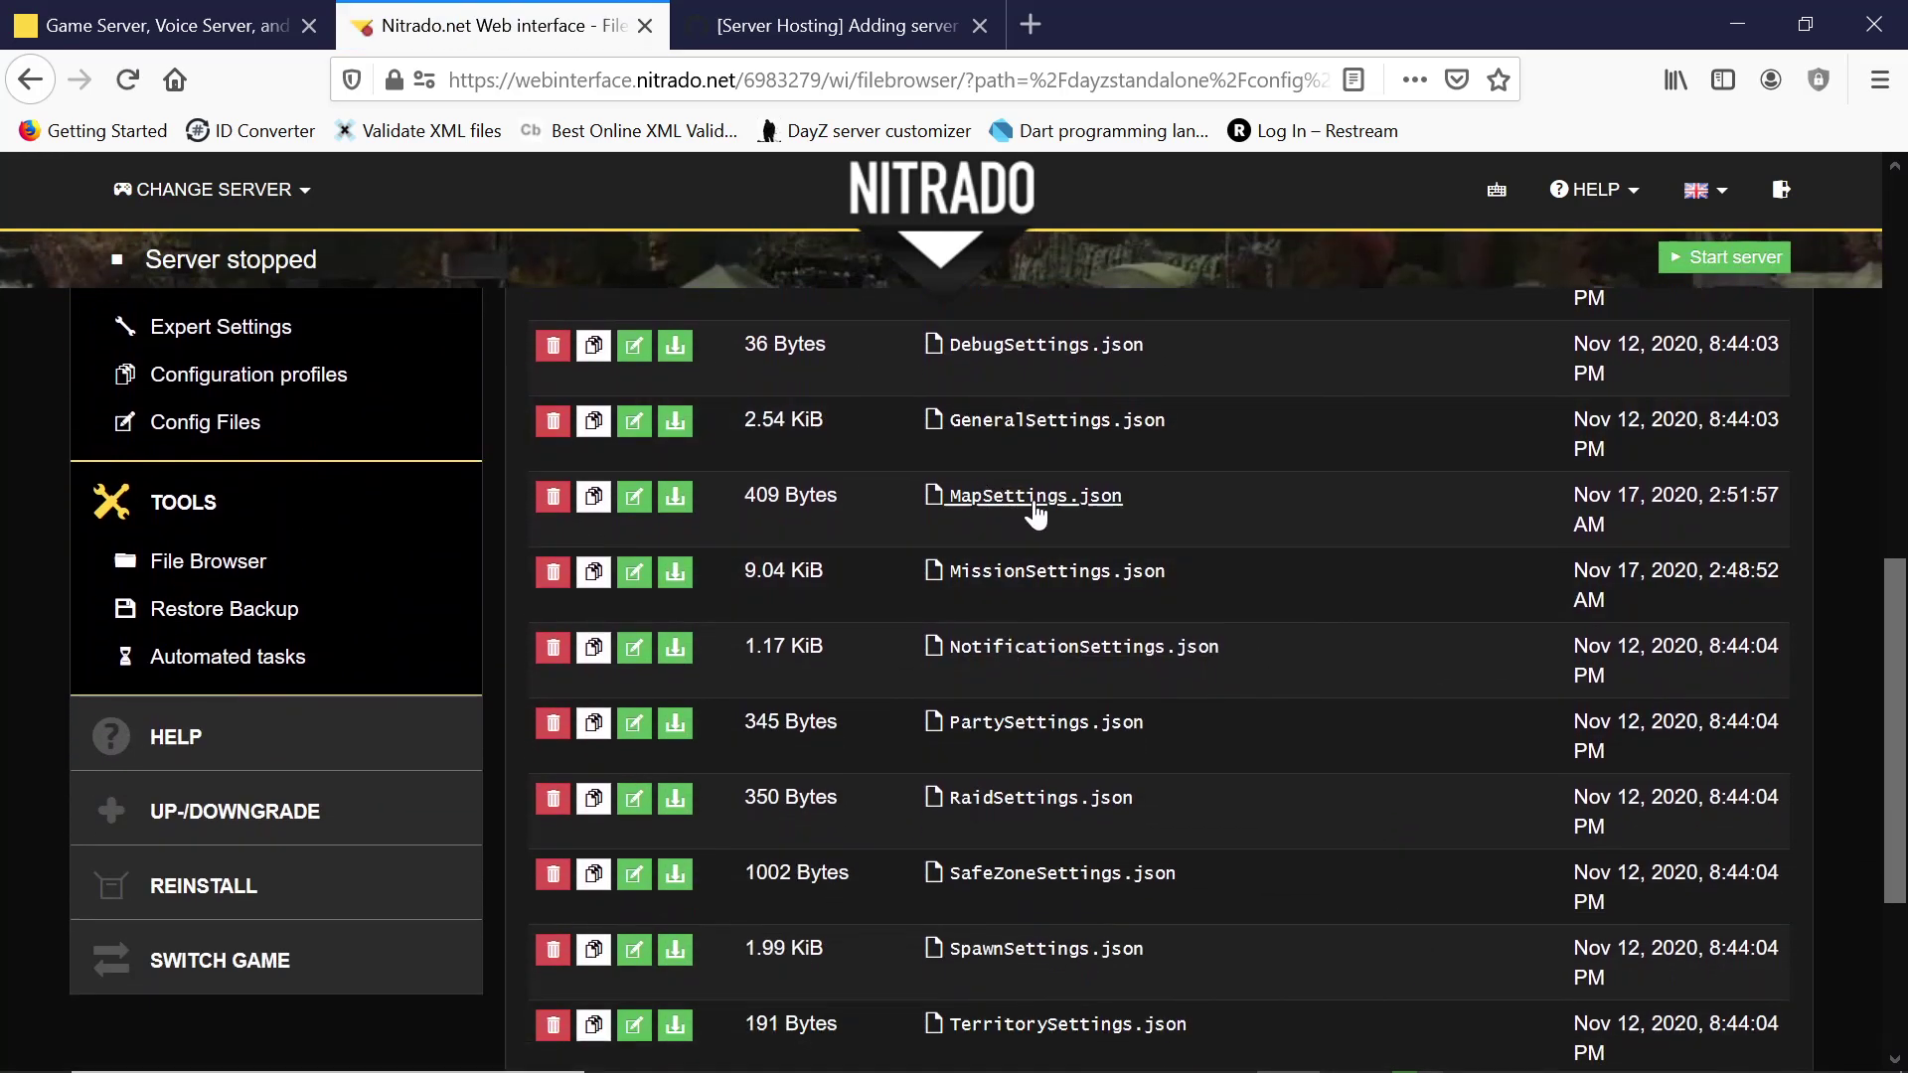
- Copy the file name MapSettings.json from the Settings folder's listing
left_click_drag(1127, 496, 957, 507)
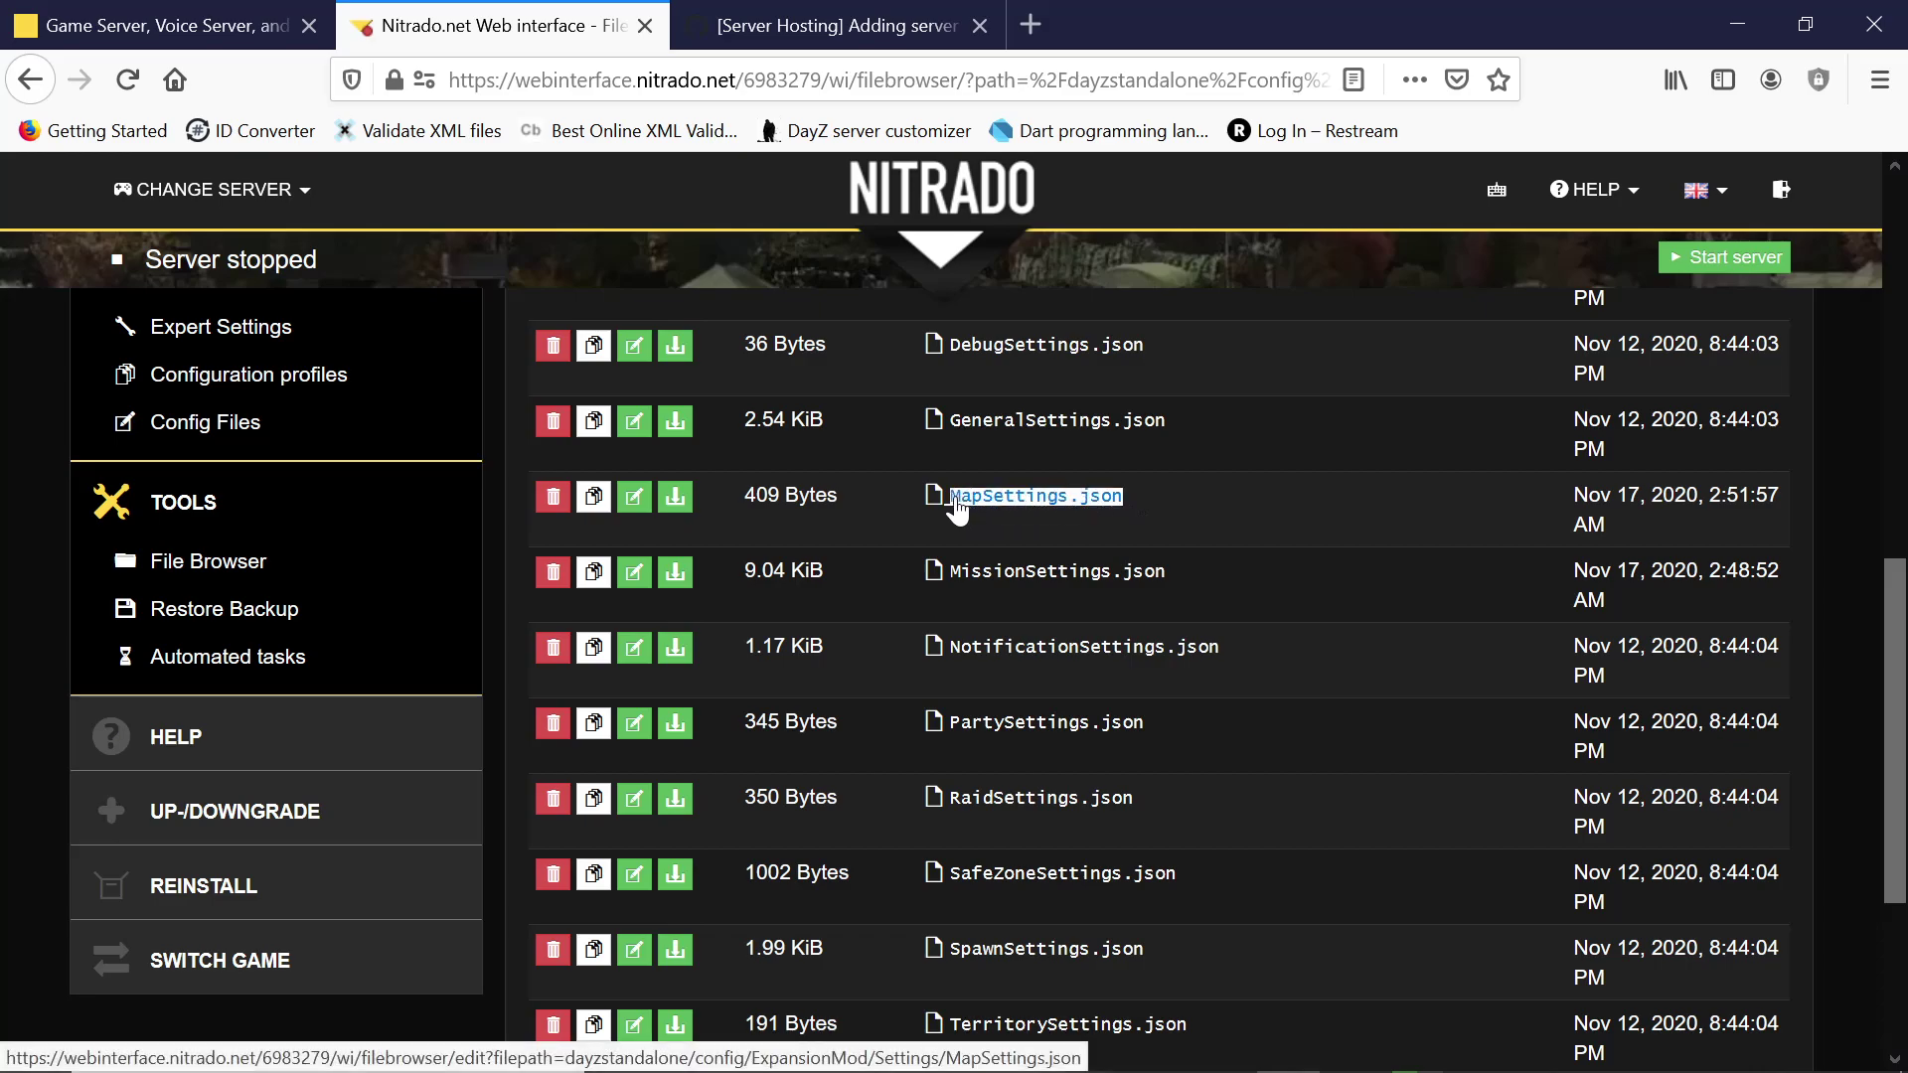
right_click(991, 500)
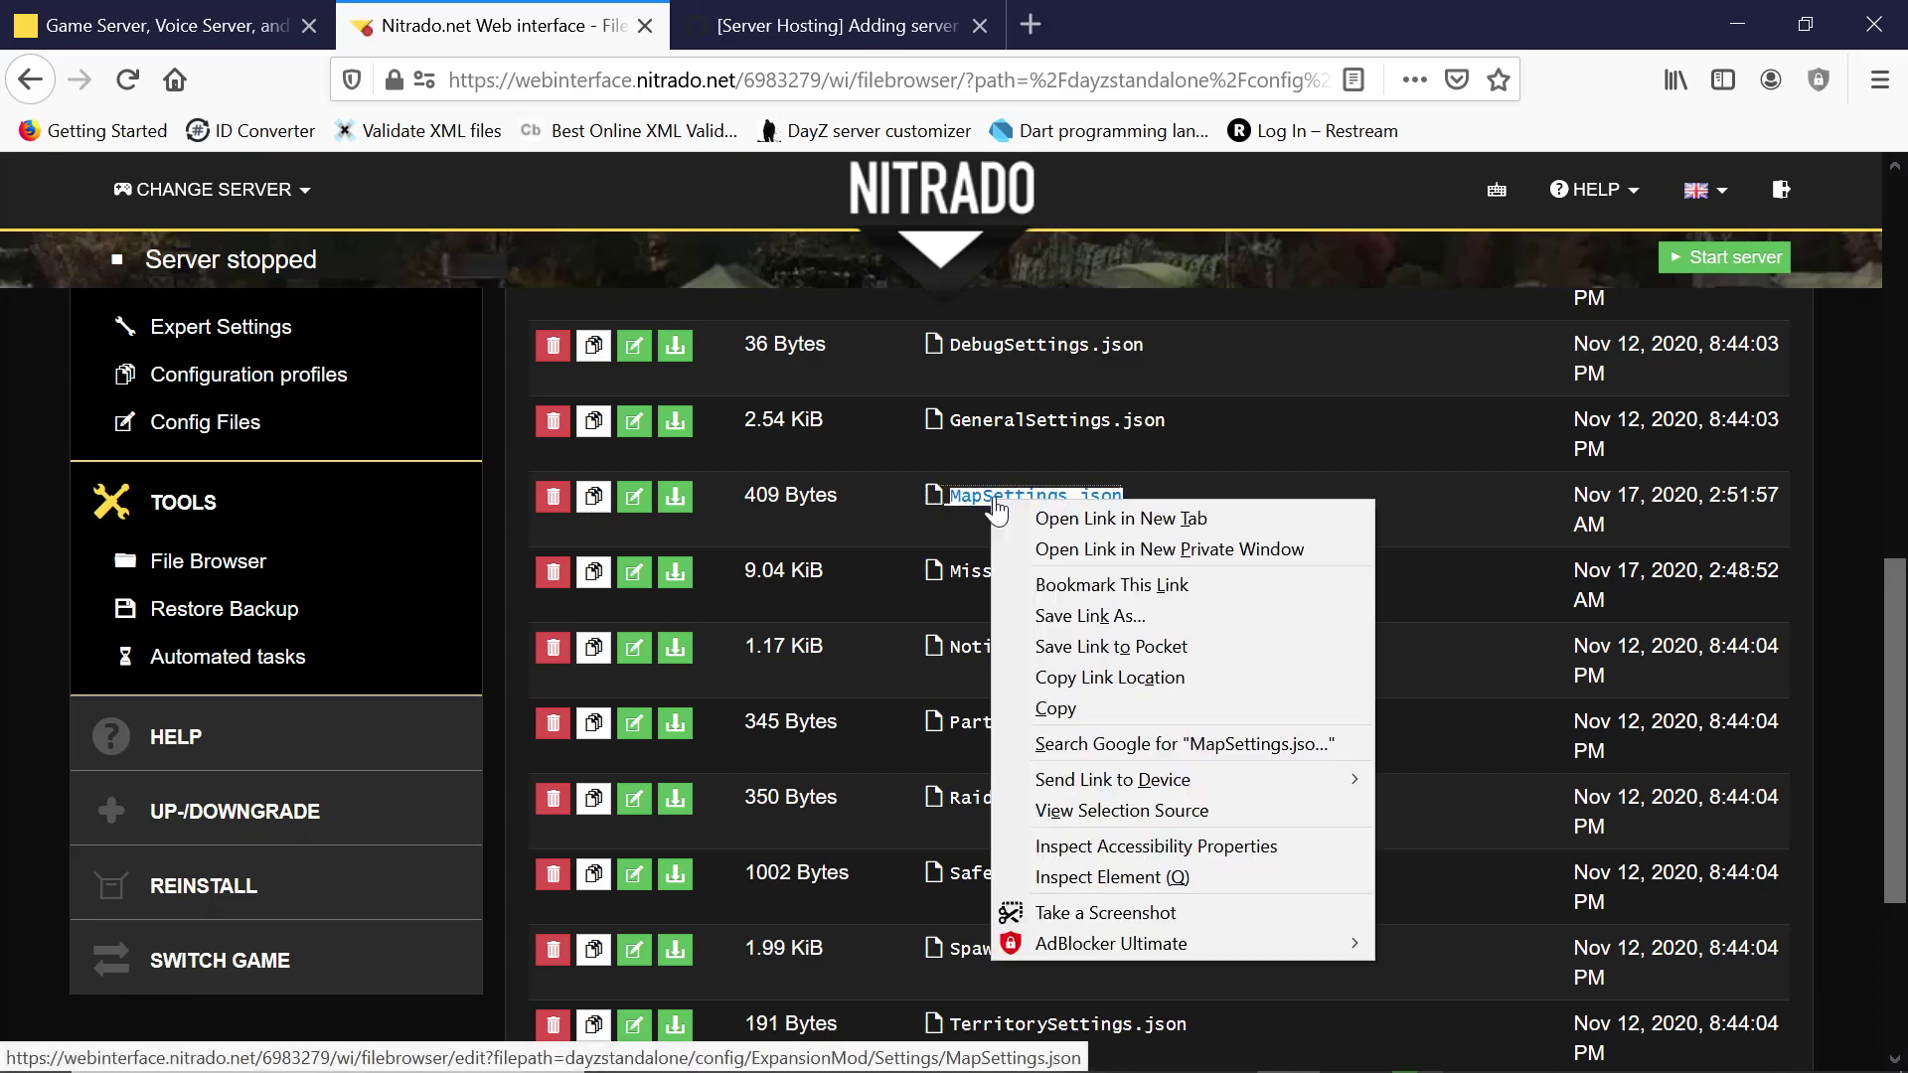
left_click(1059, 707)
left_click(1303, 501)
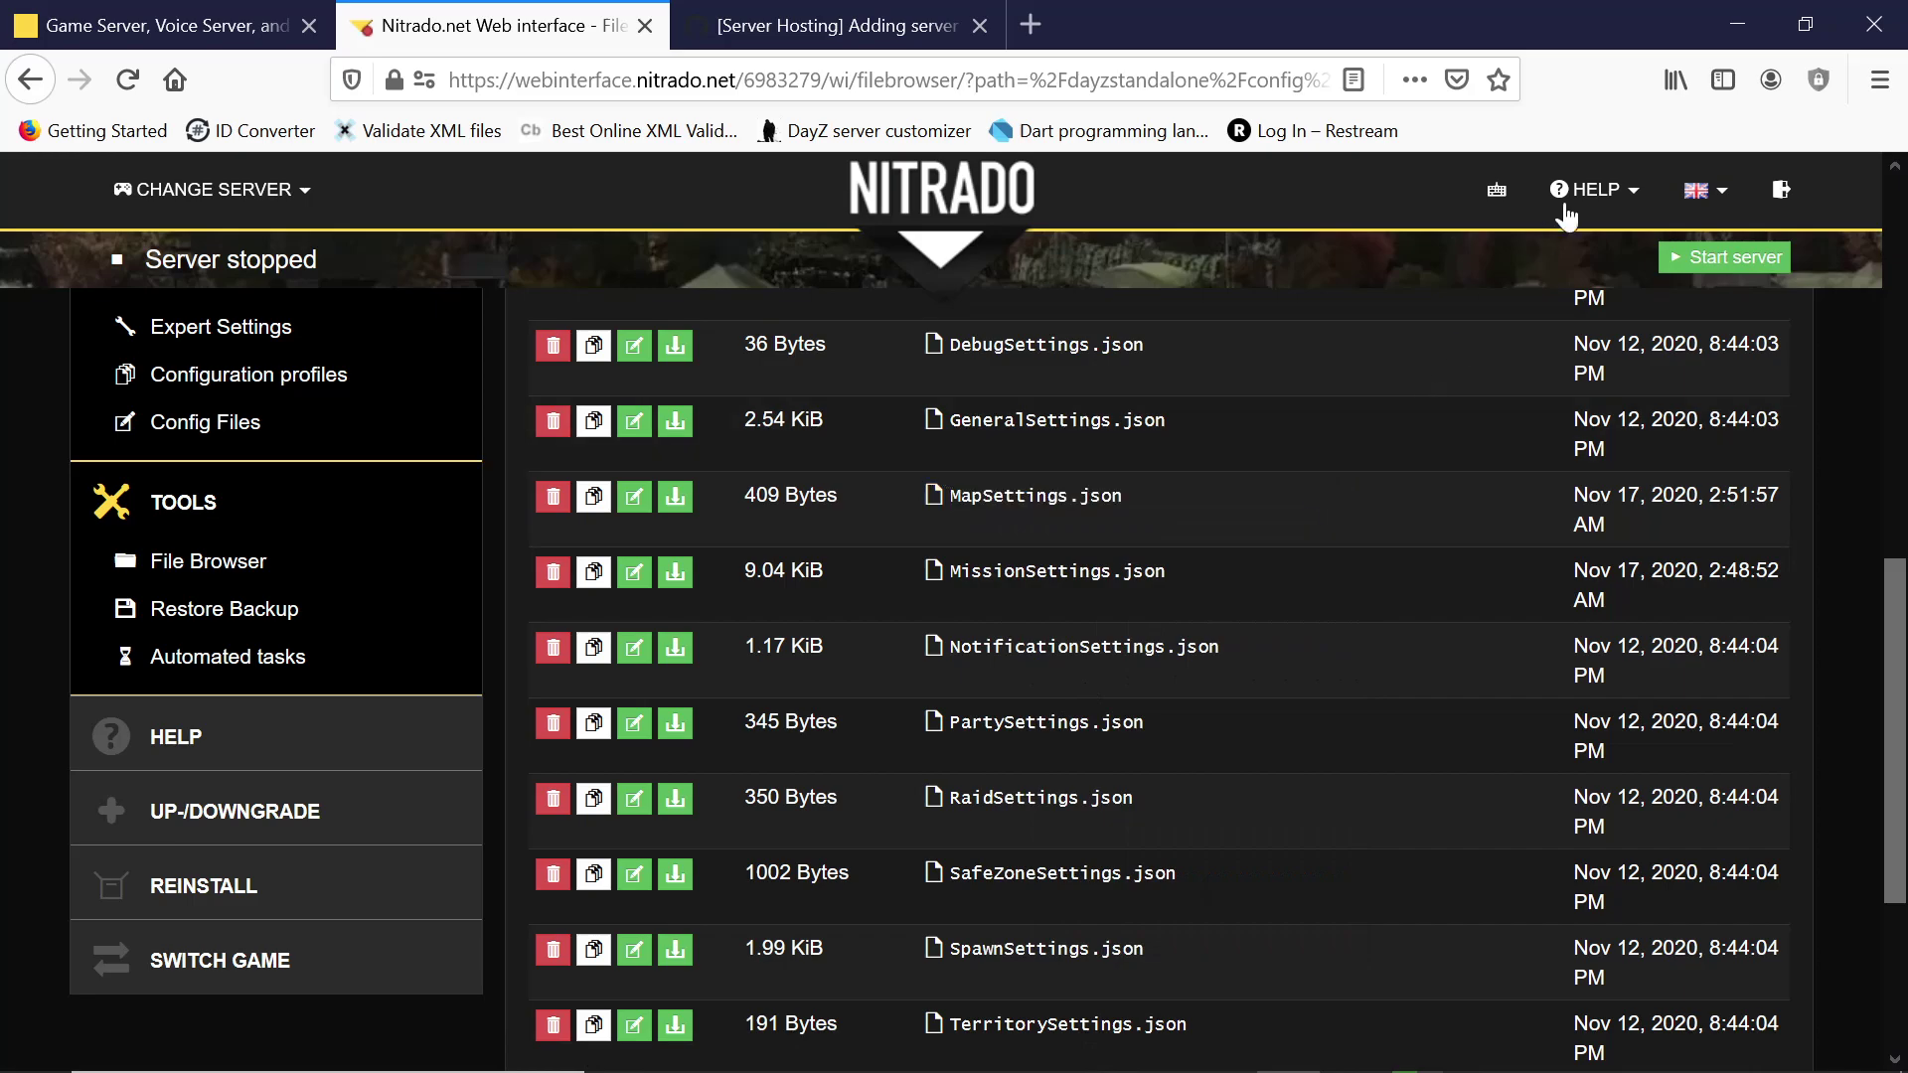
- Create a new text document on the desktop and name it MapSettings2.json from the copied name, accepting the extension change
left_click(1735, 27)
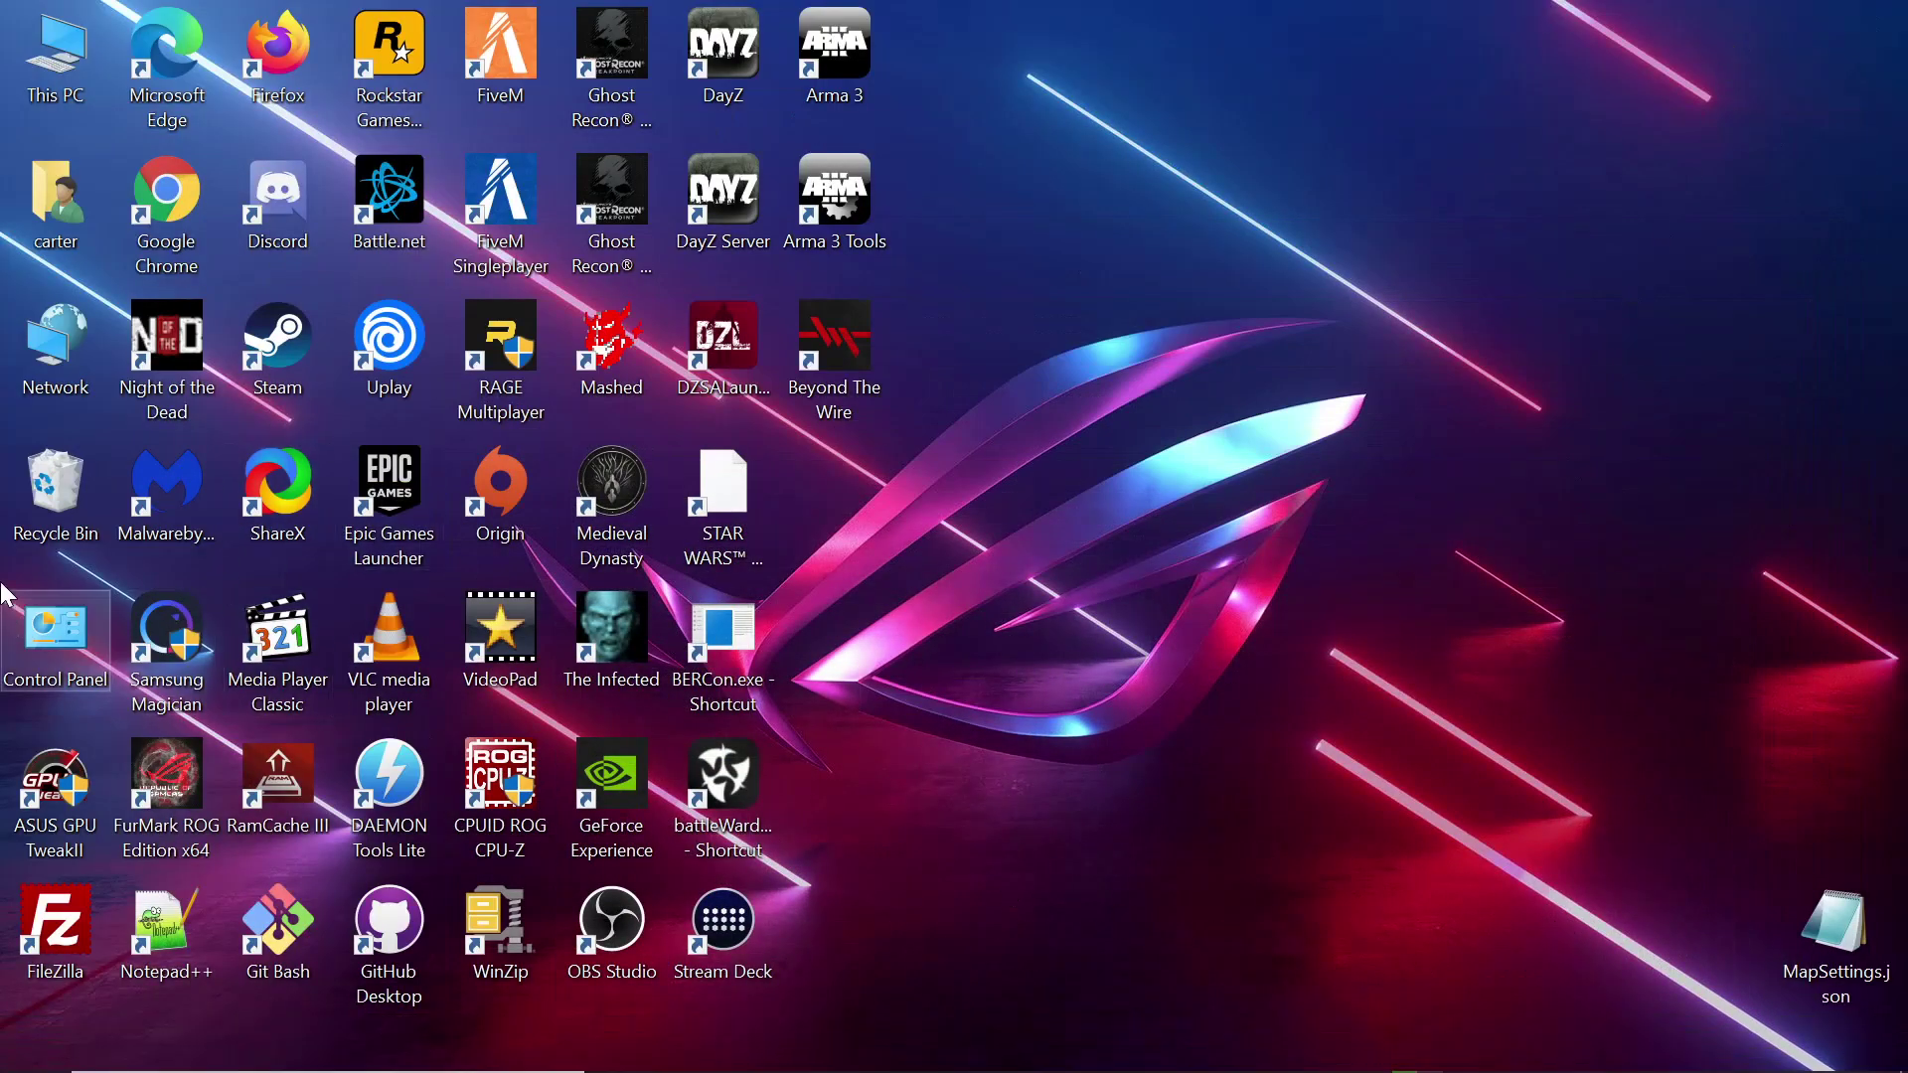
right_click(1515, 944)
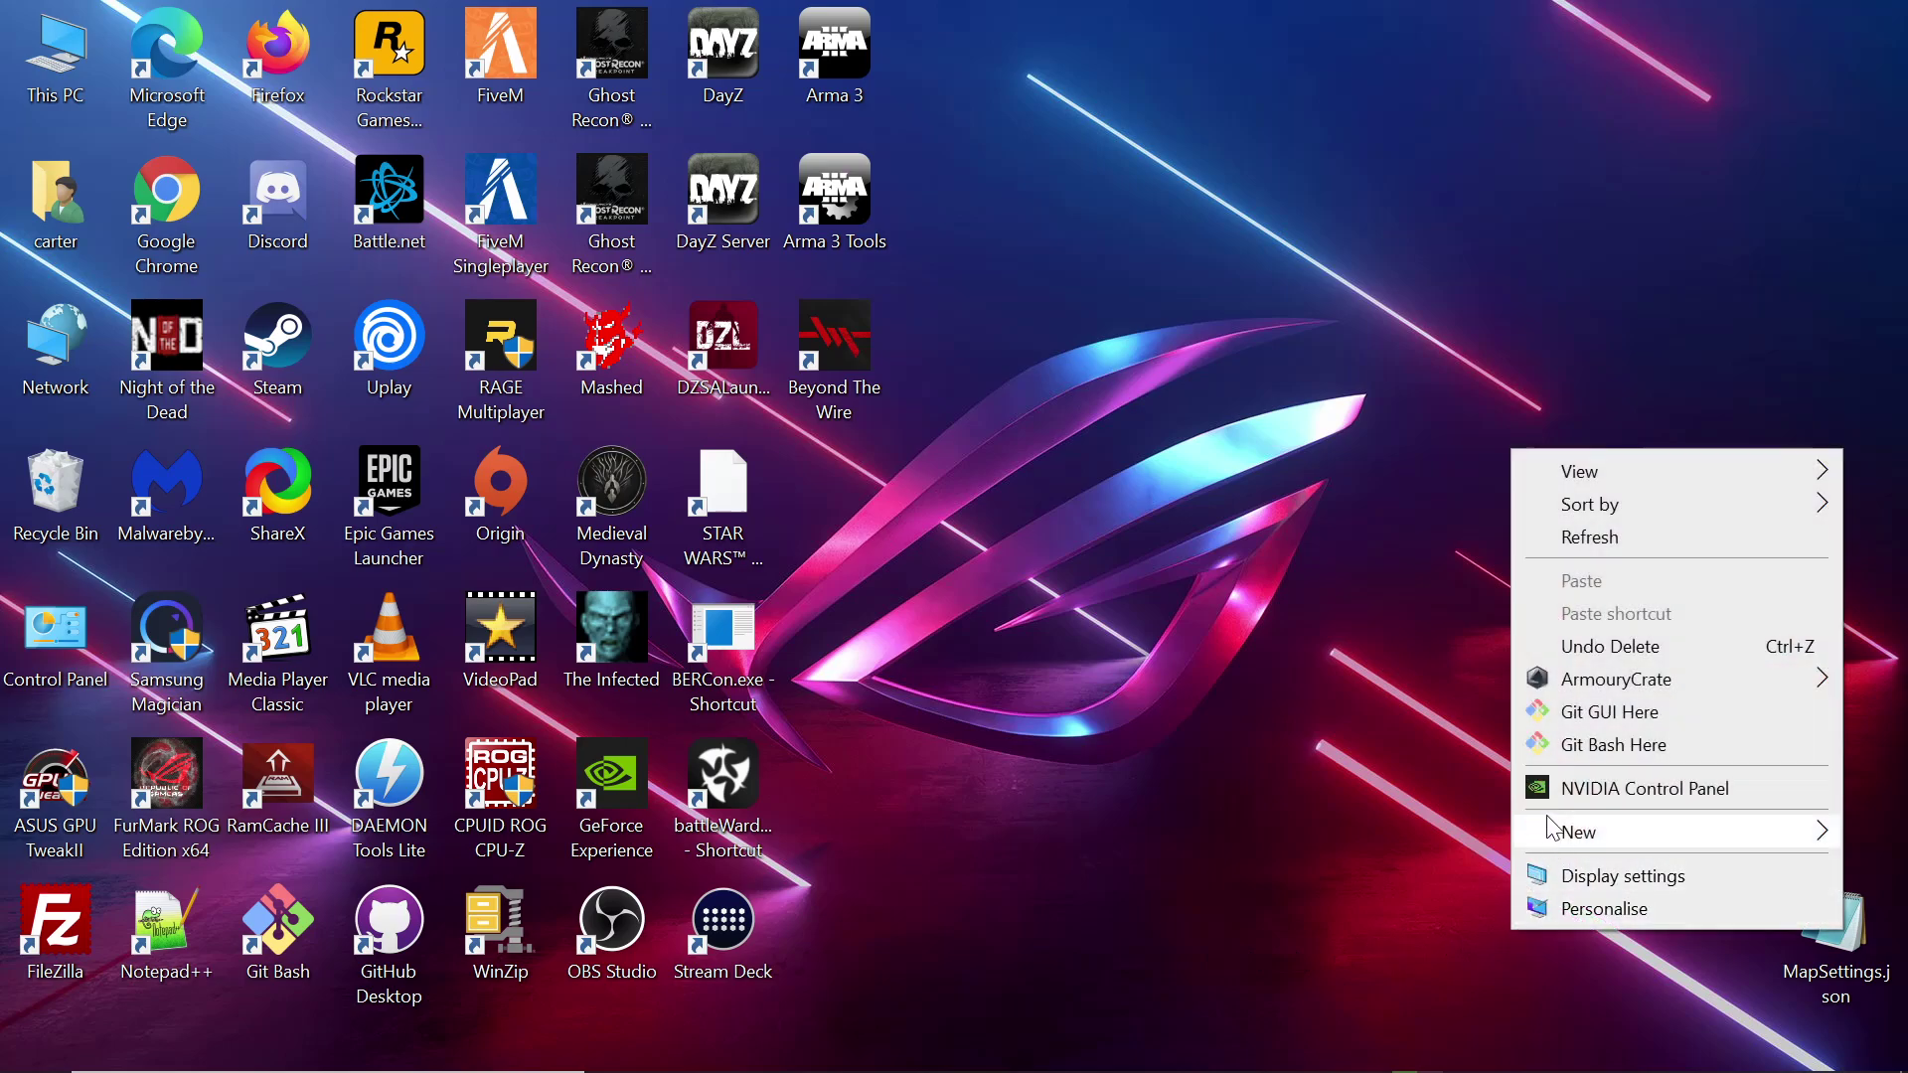
mouse_move(1585, 835)
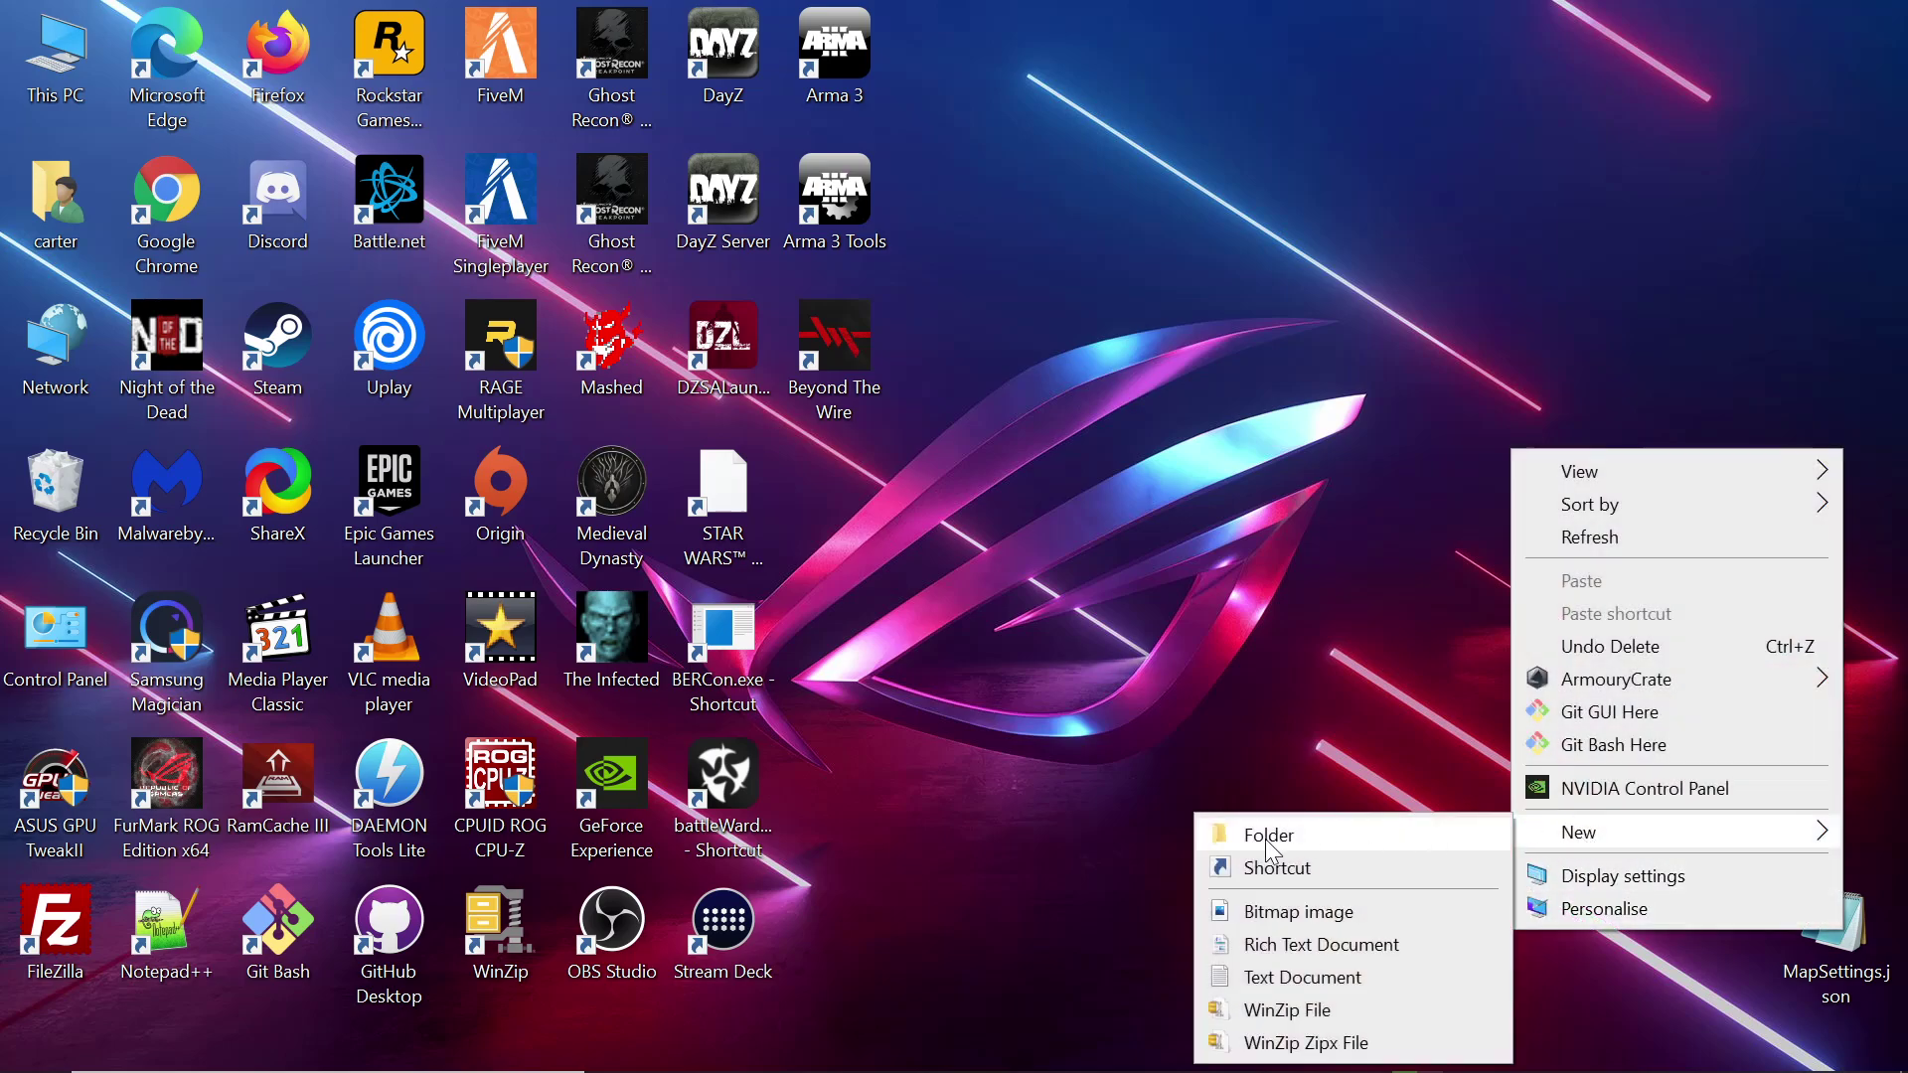
left_click(1272, 976)
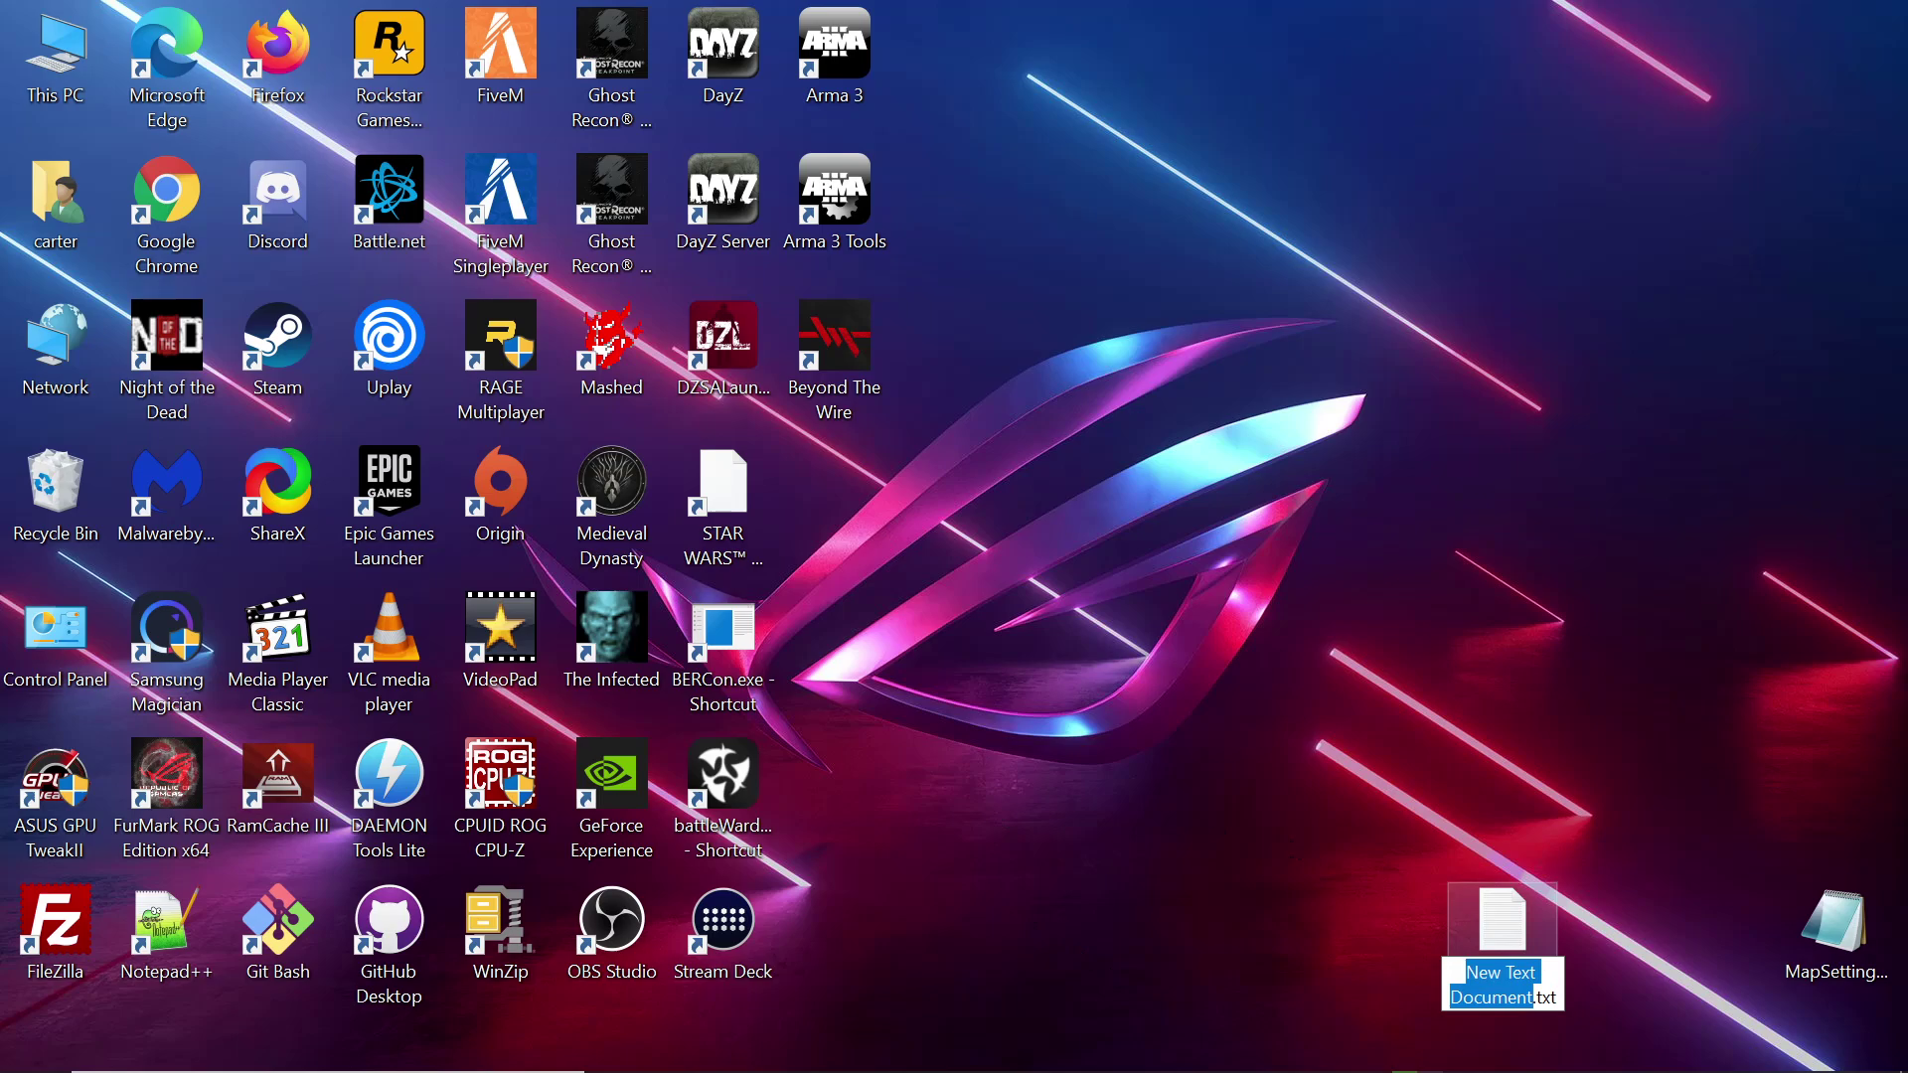
left_click_drag(1508, 998, 1557, 998)
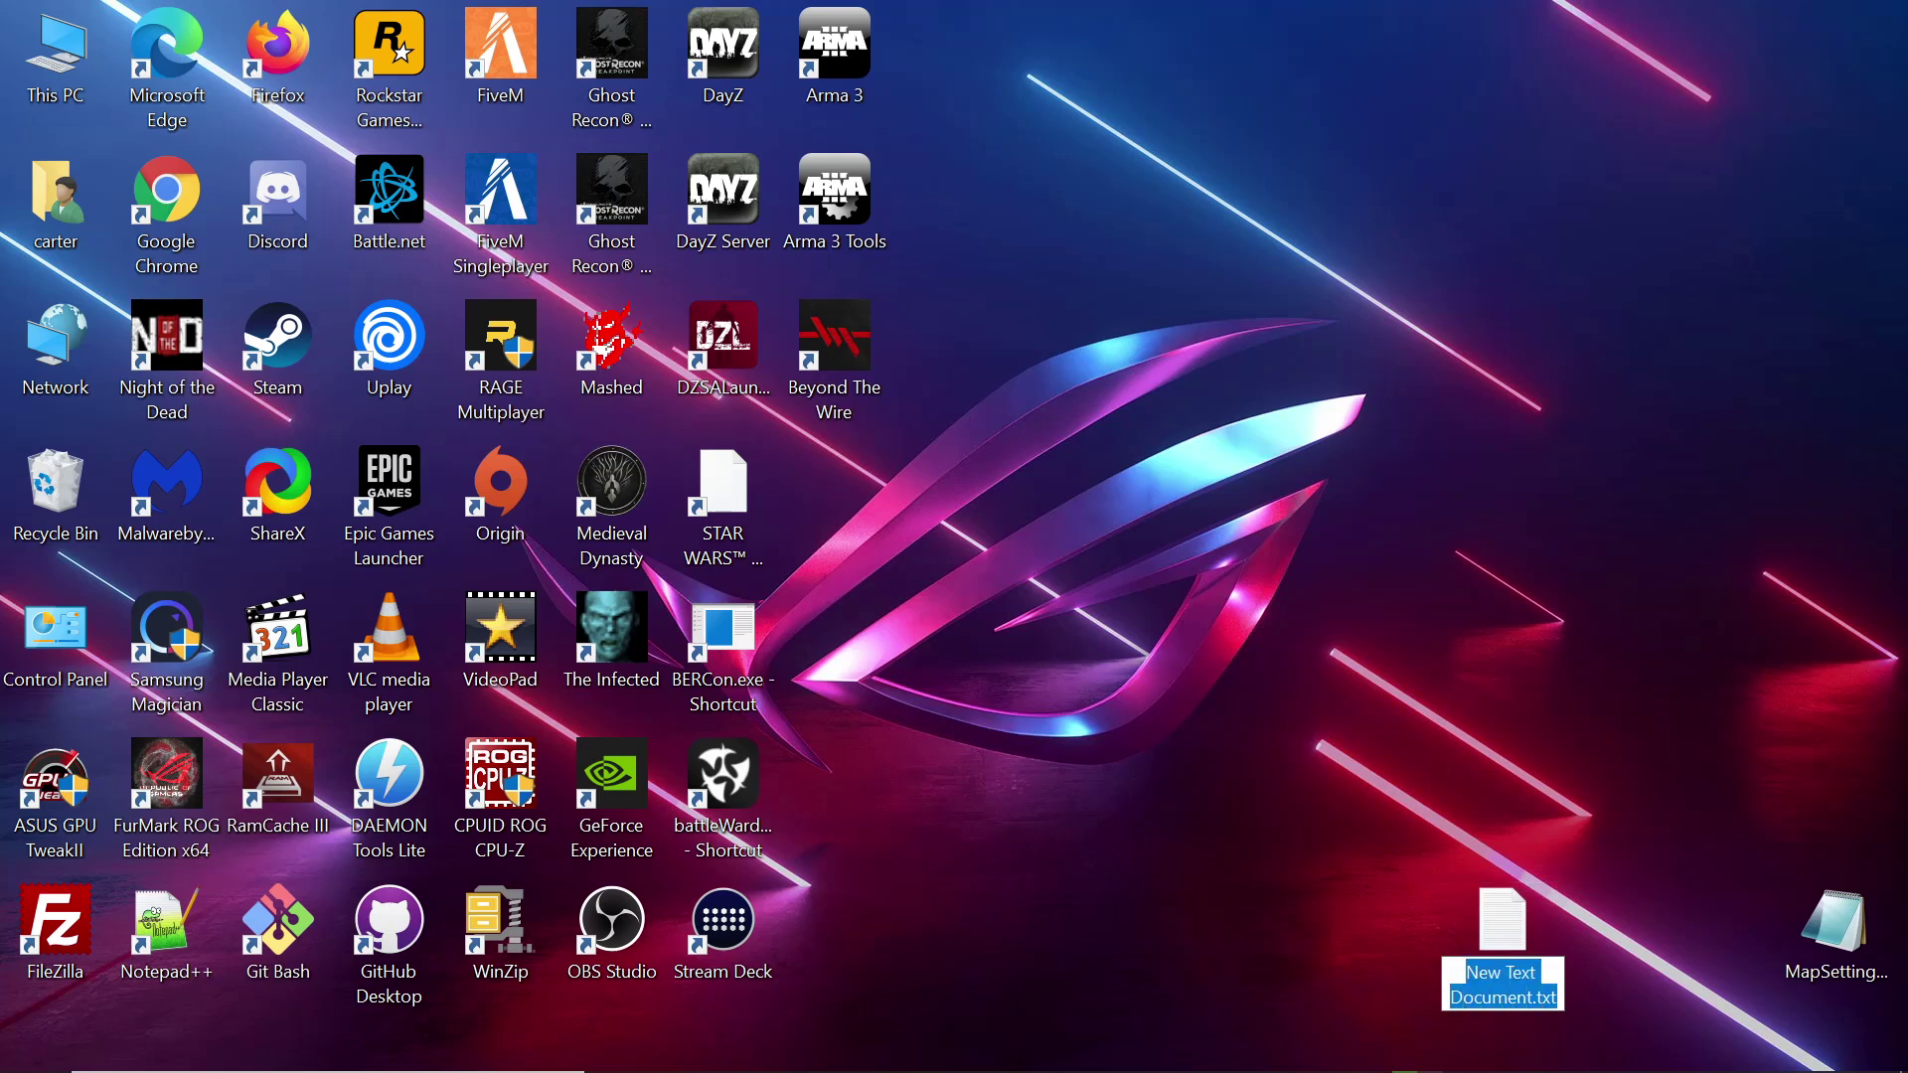
right_click(1477, 979)
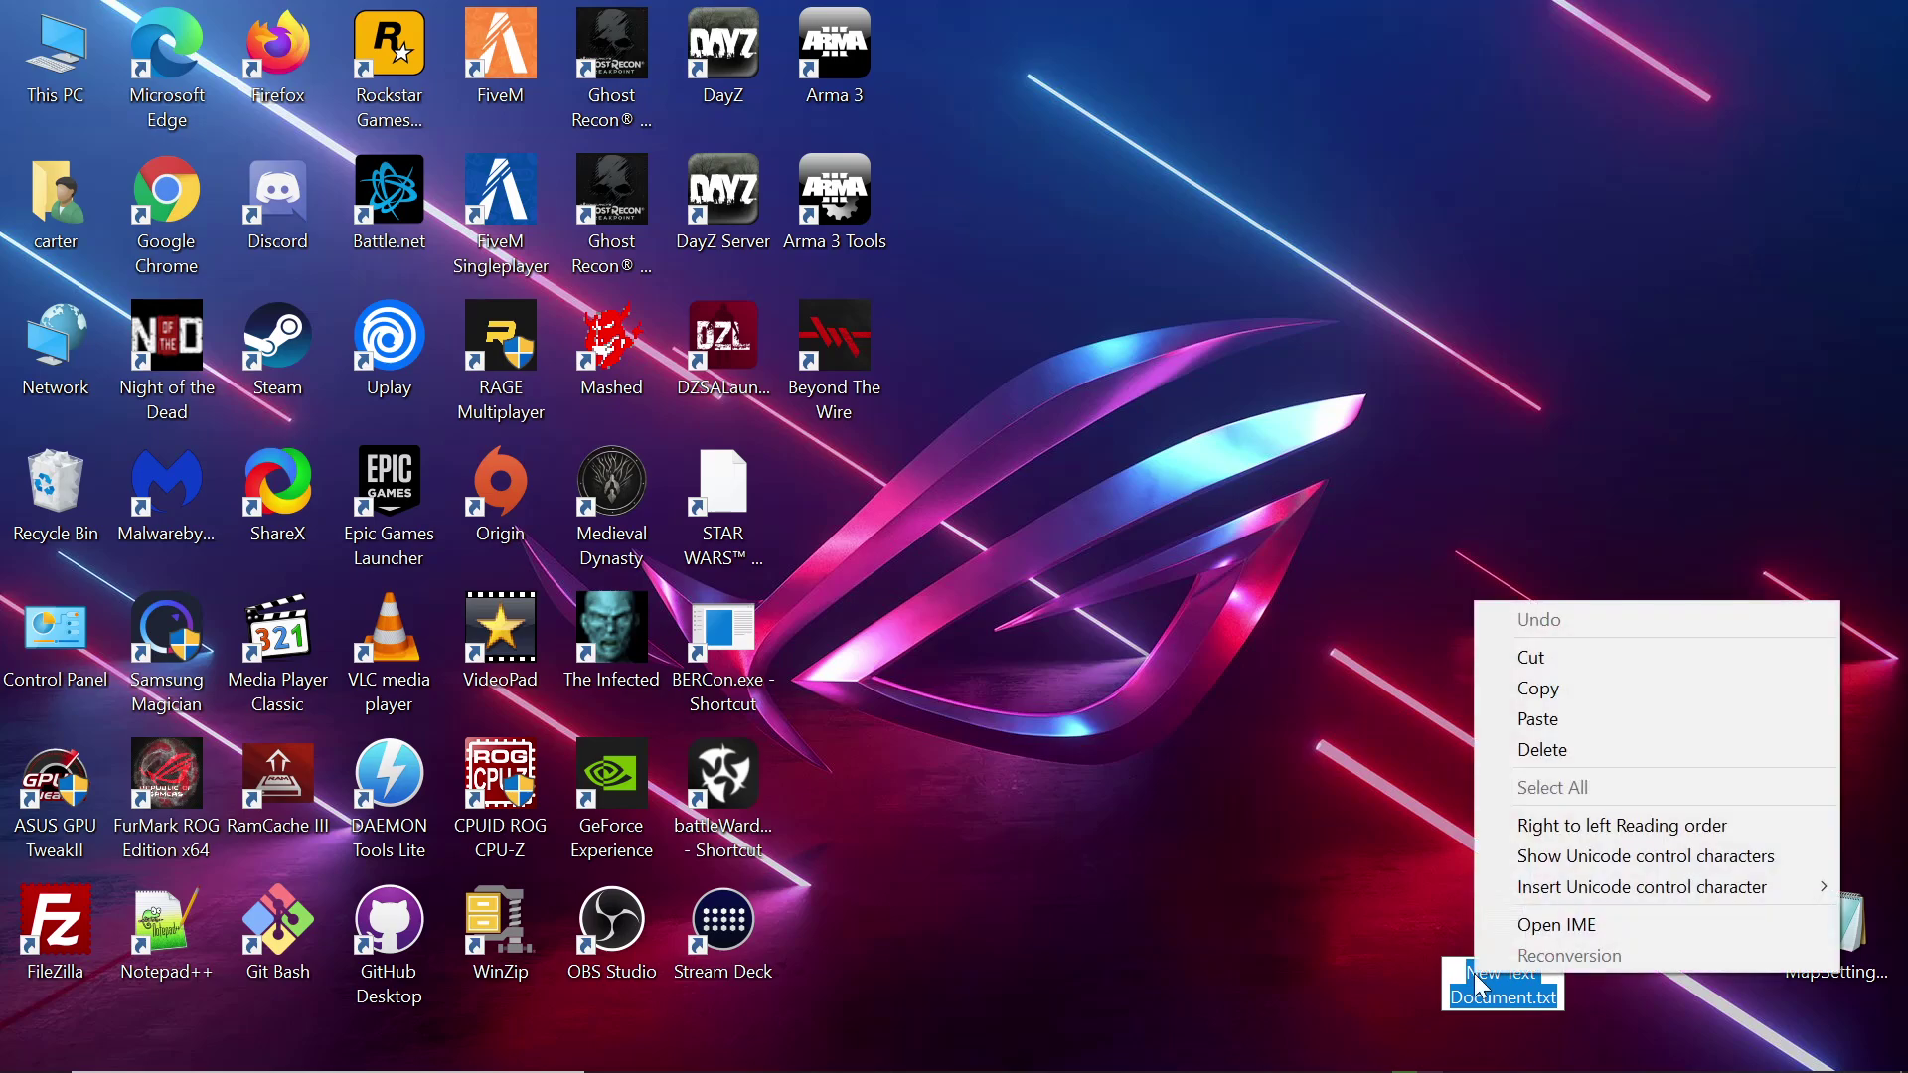
left_click(1539, 721)
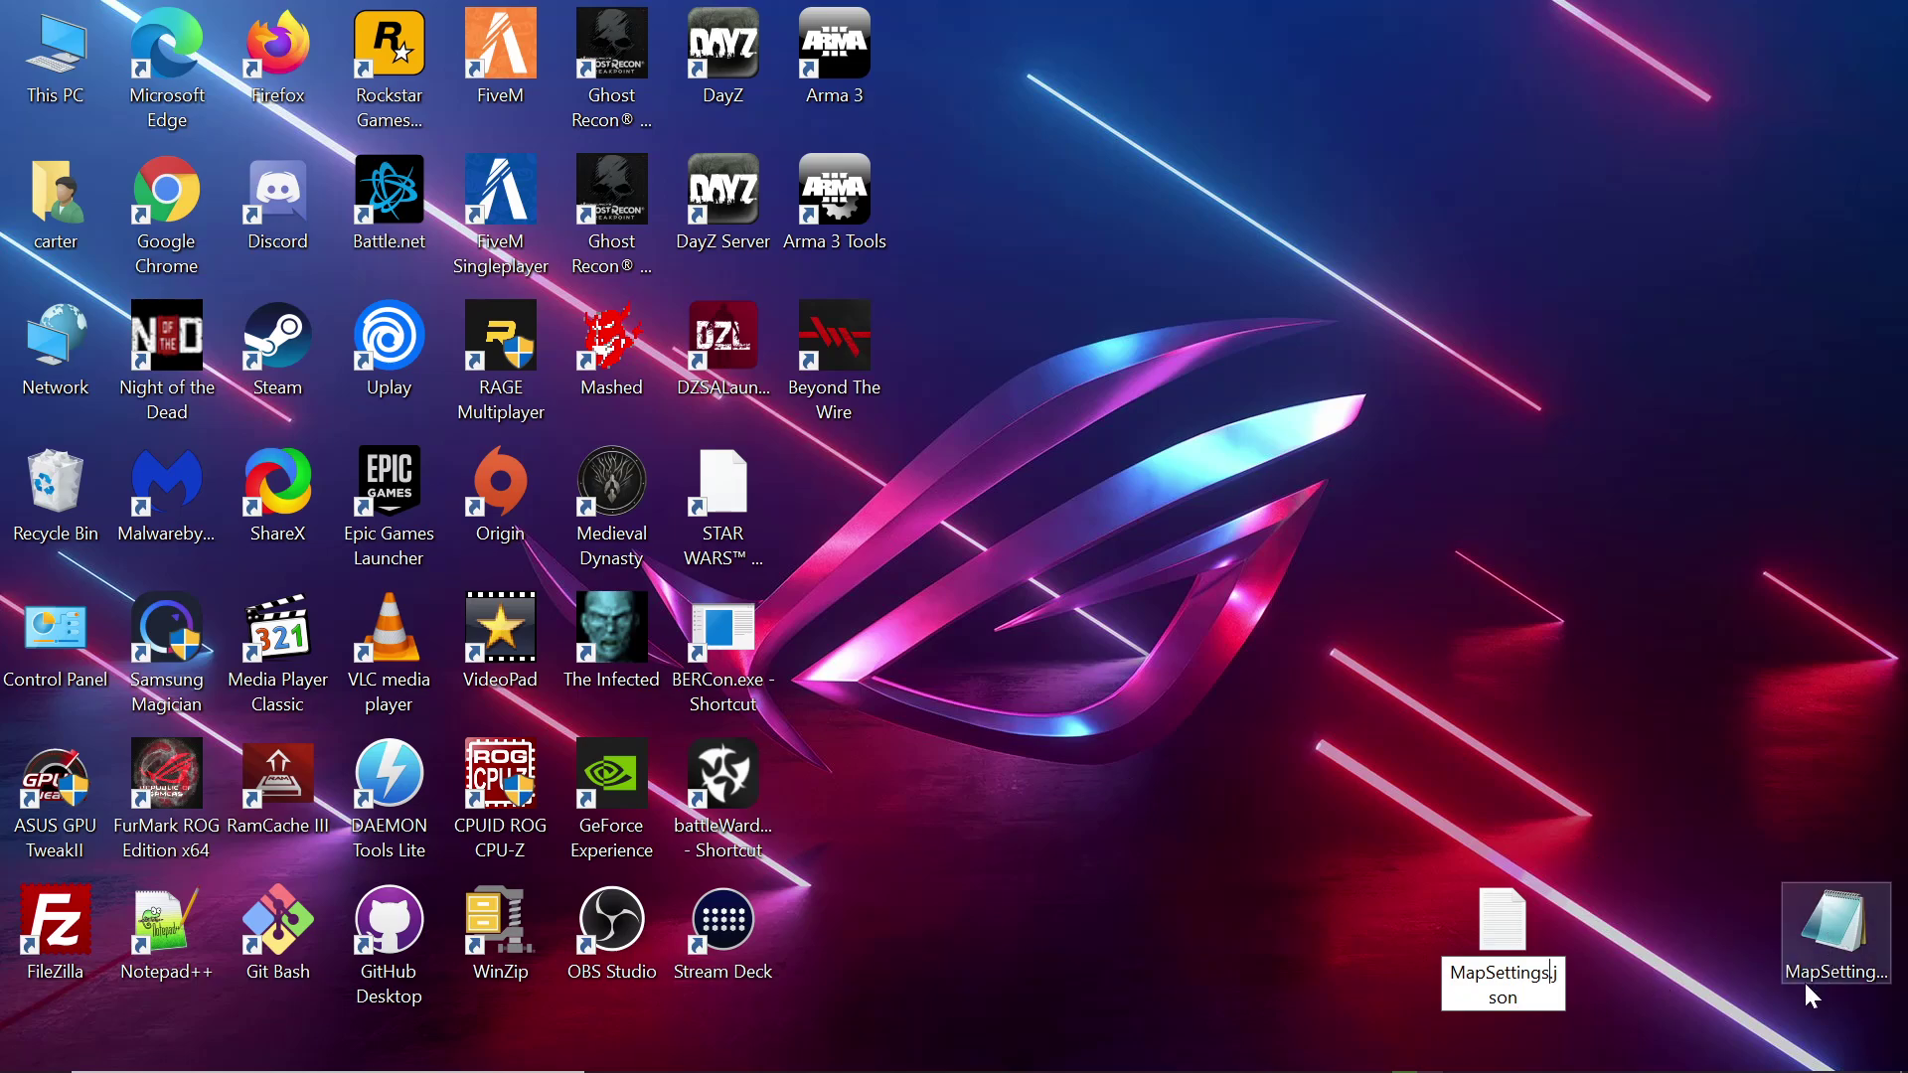
type("2.")
key("Return")
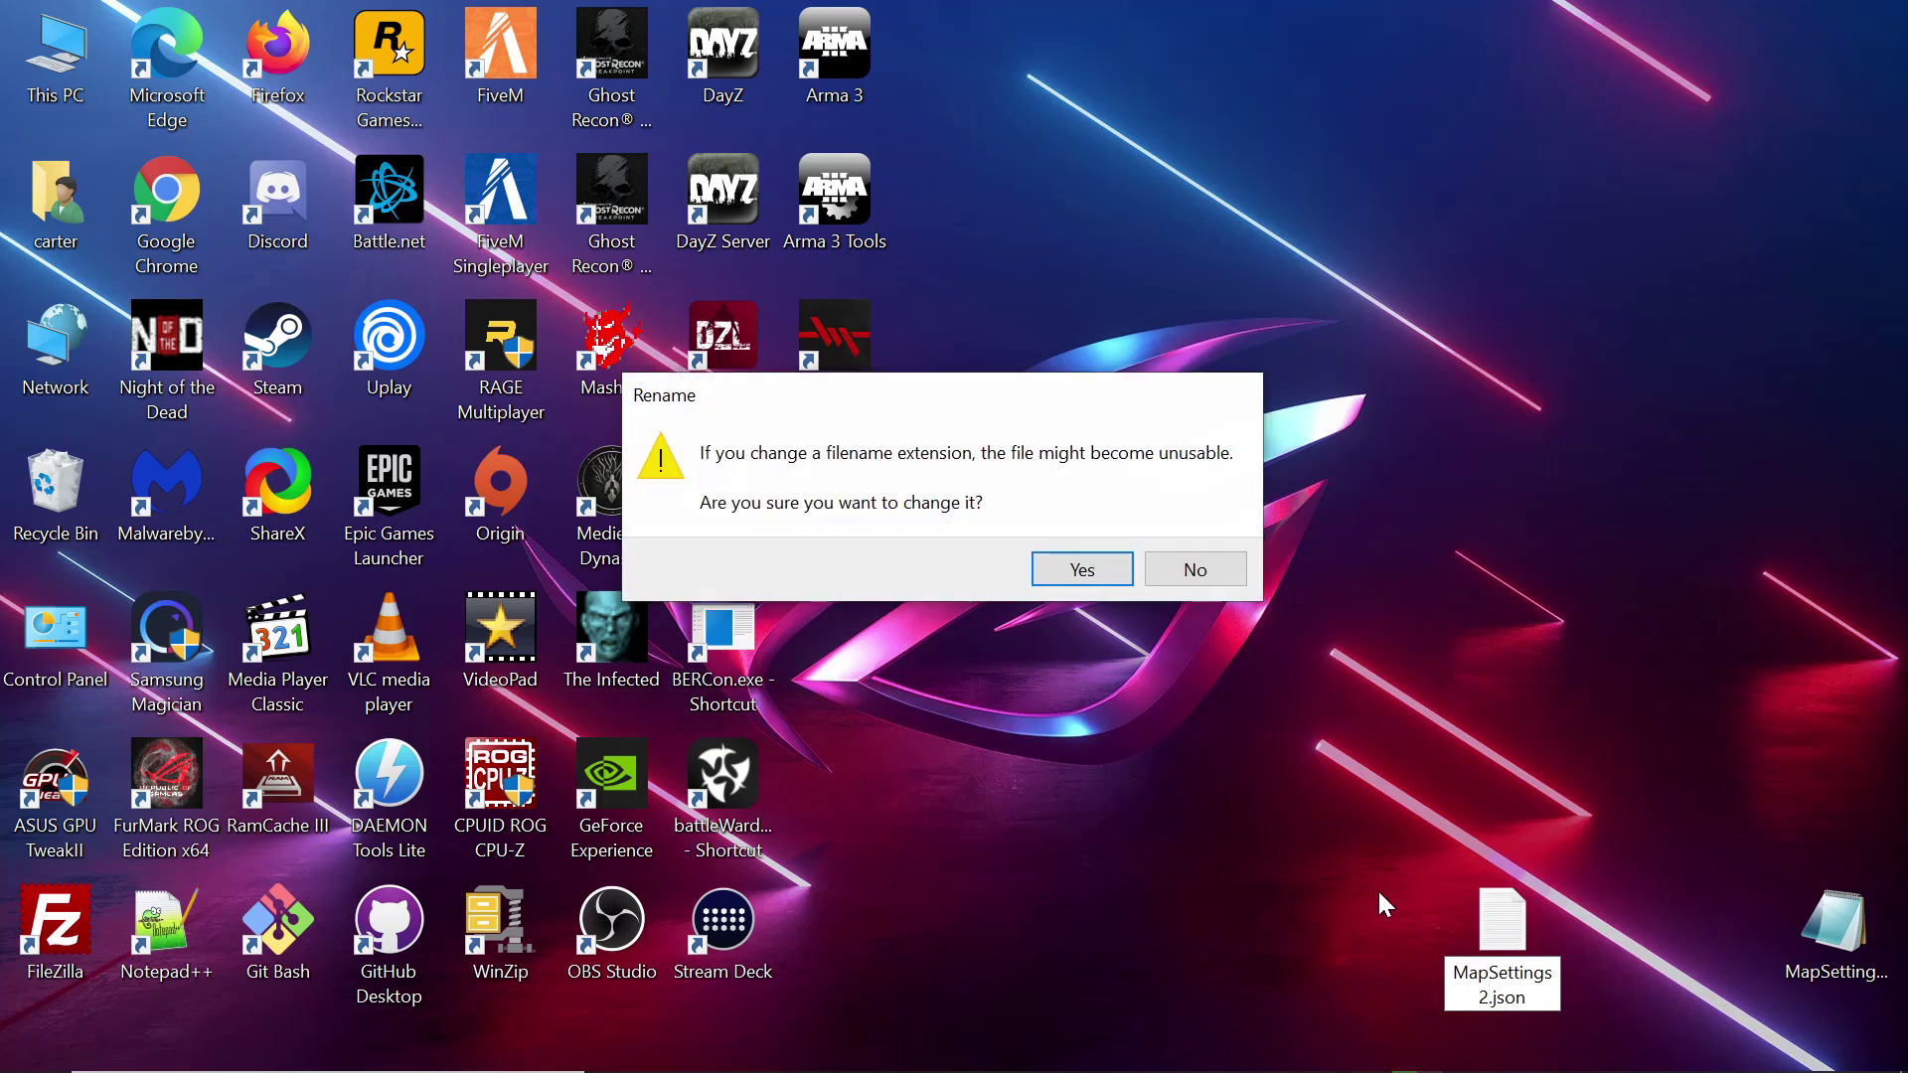
left_click(1103, 568)
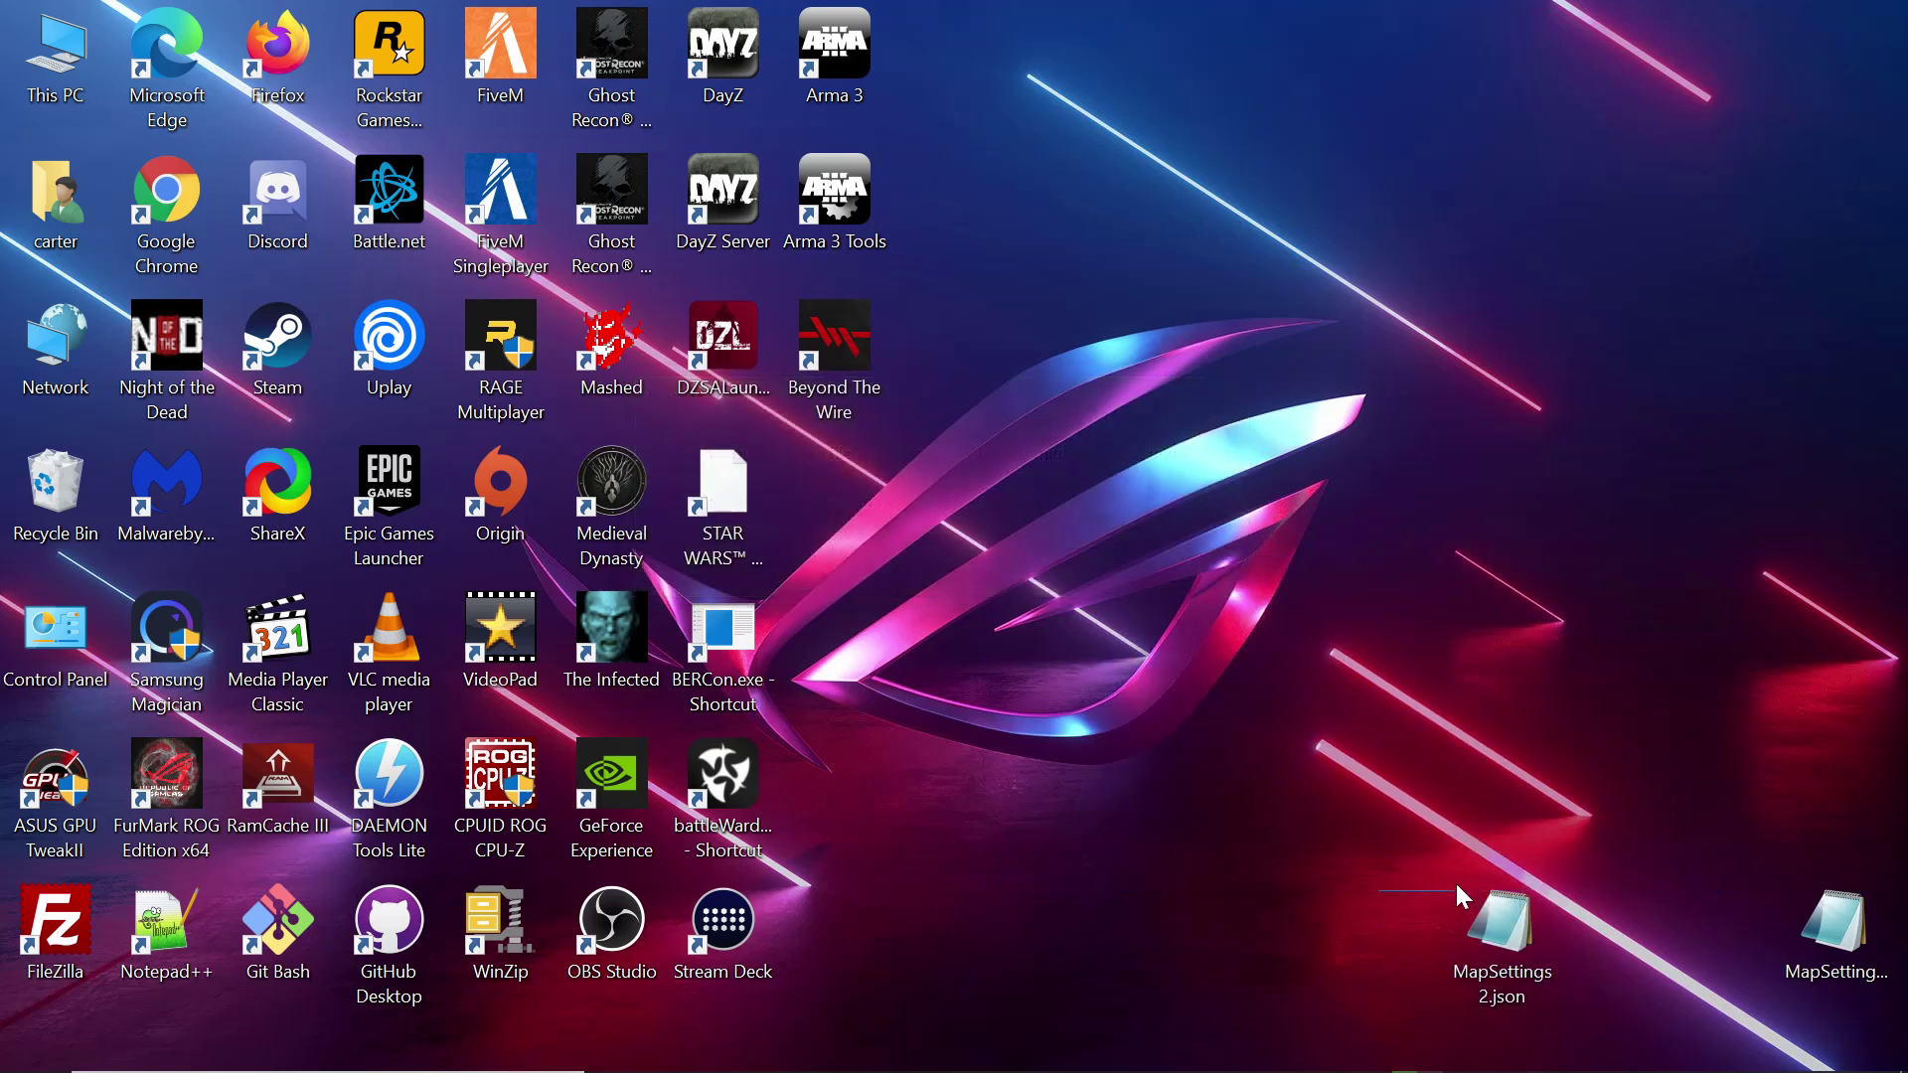
- Open the desktop file MapSettings2.json in Notepad++
left_click(1494, 951)
right_click(1494, 951)
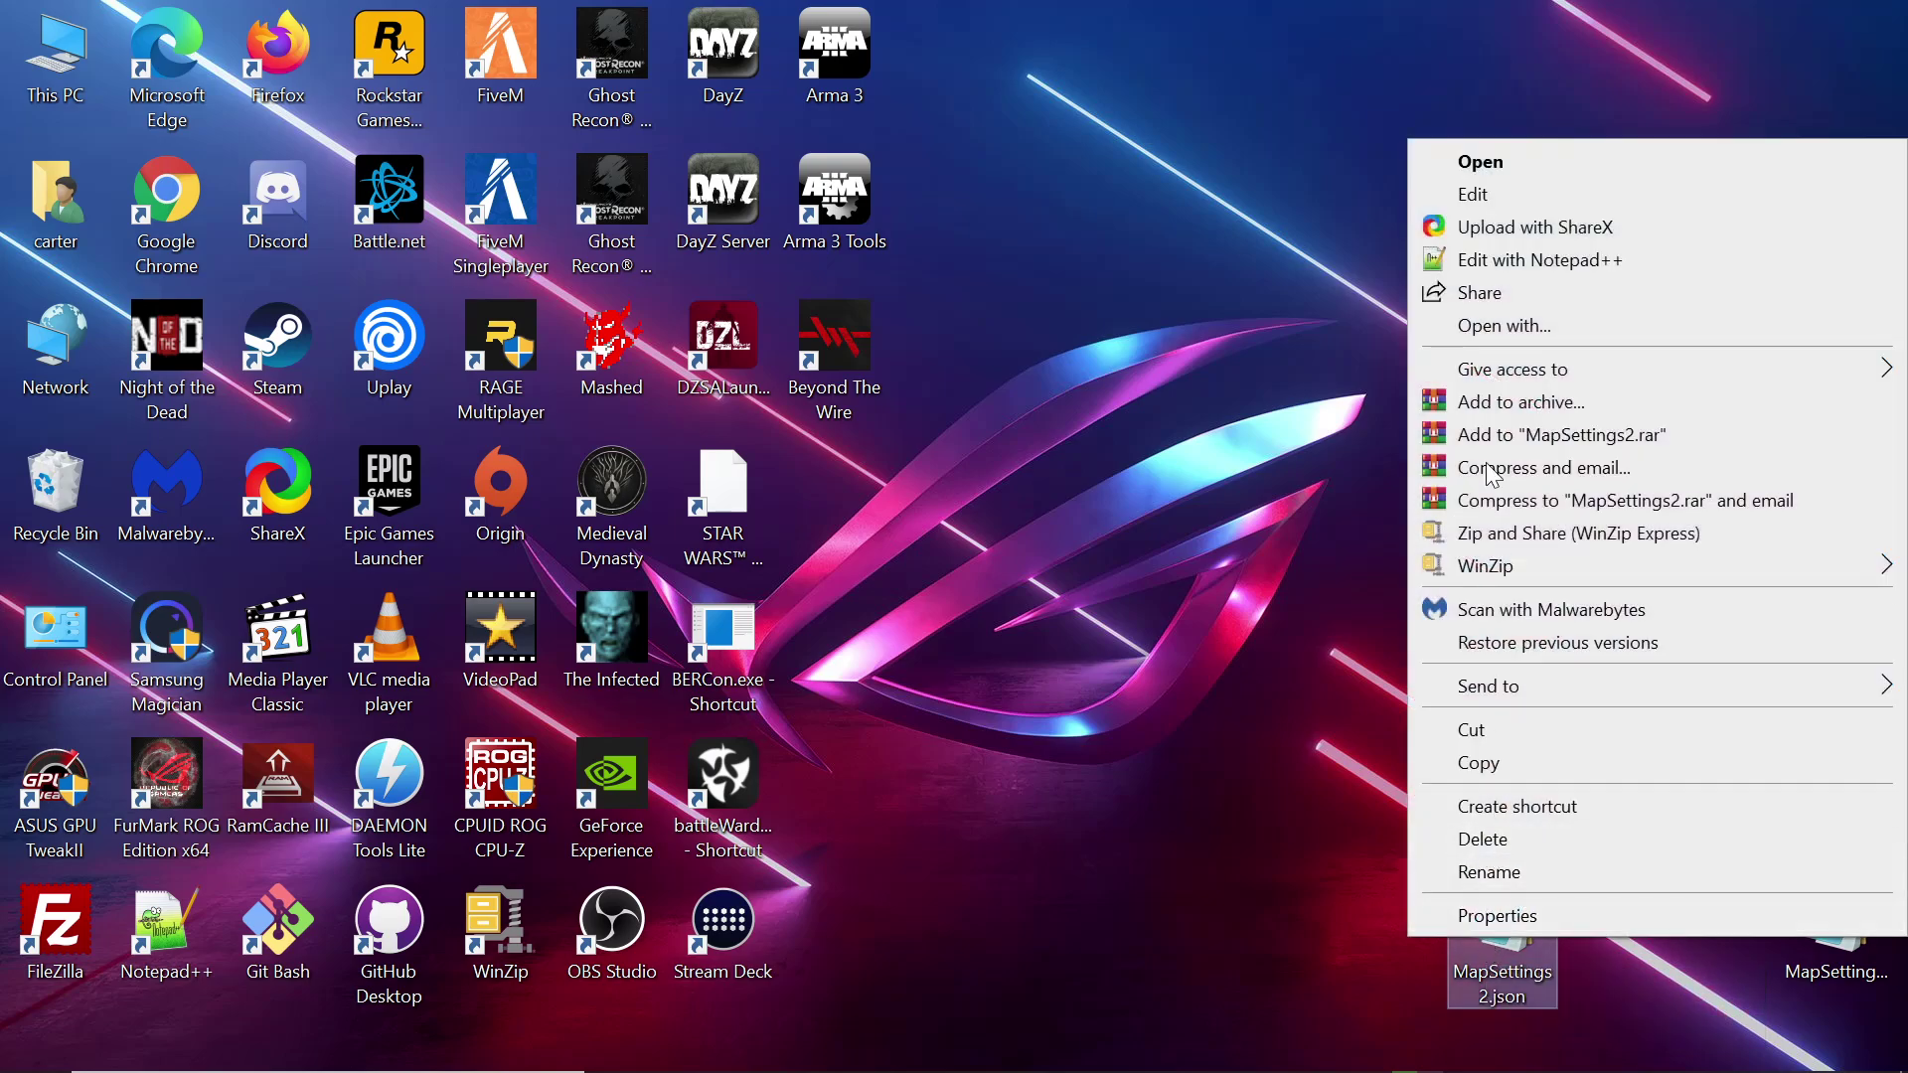
left_click(1494, 262)
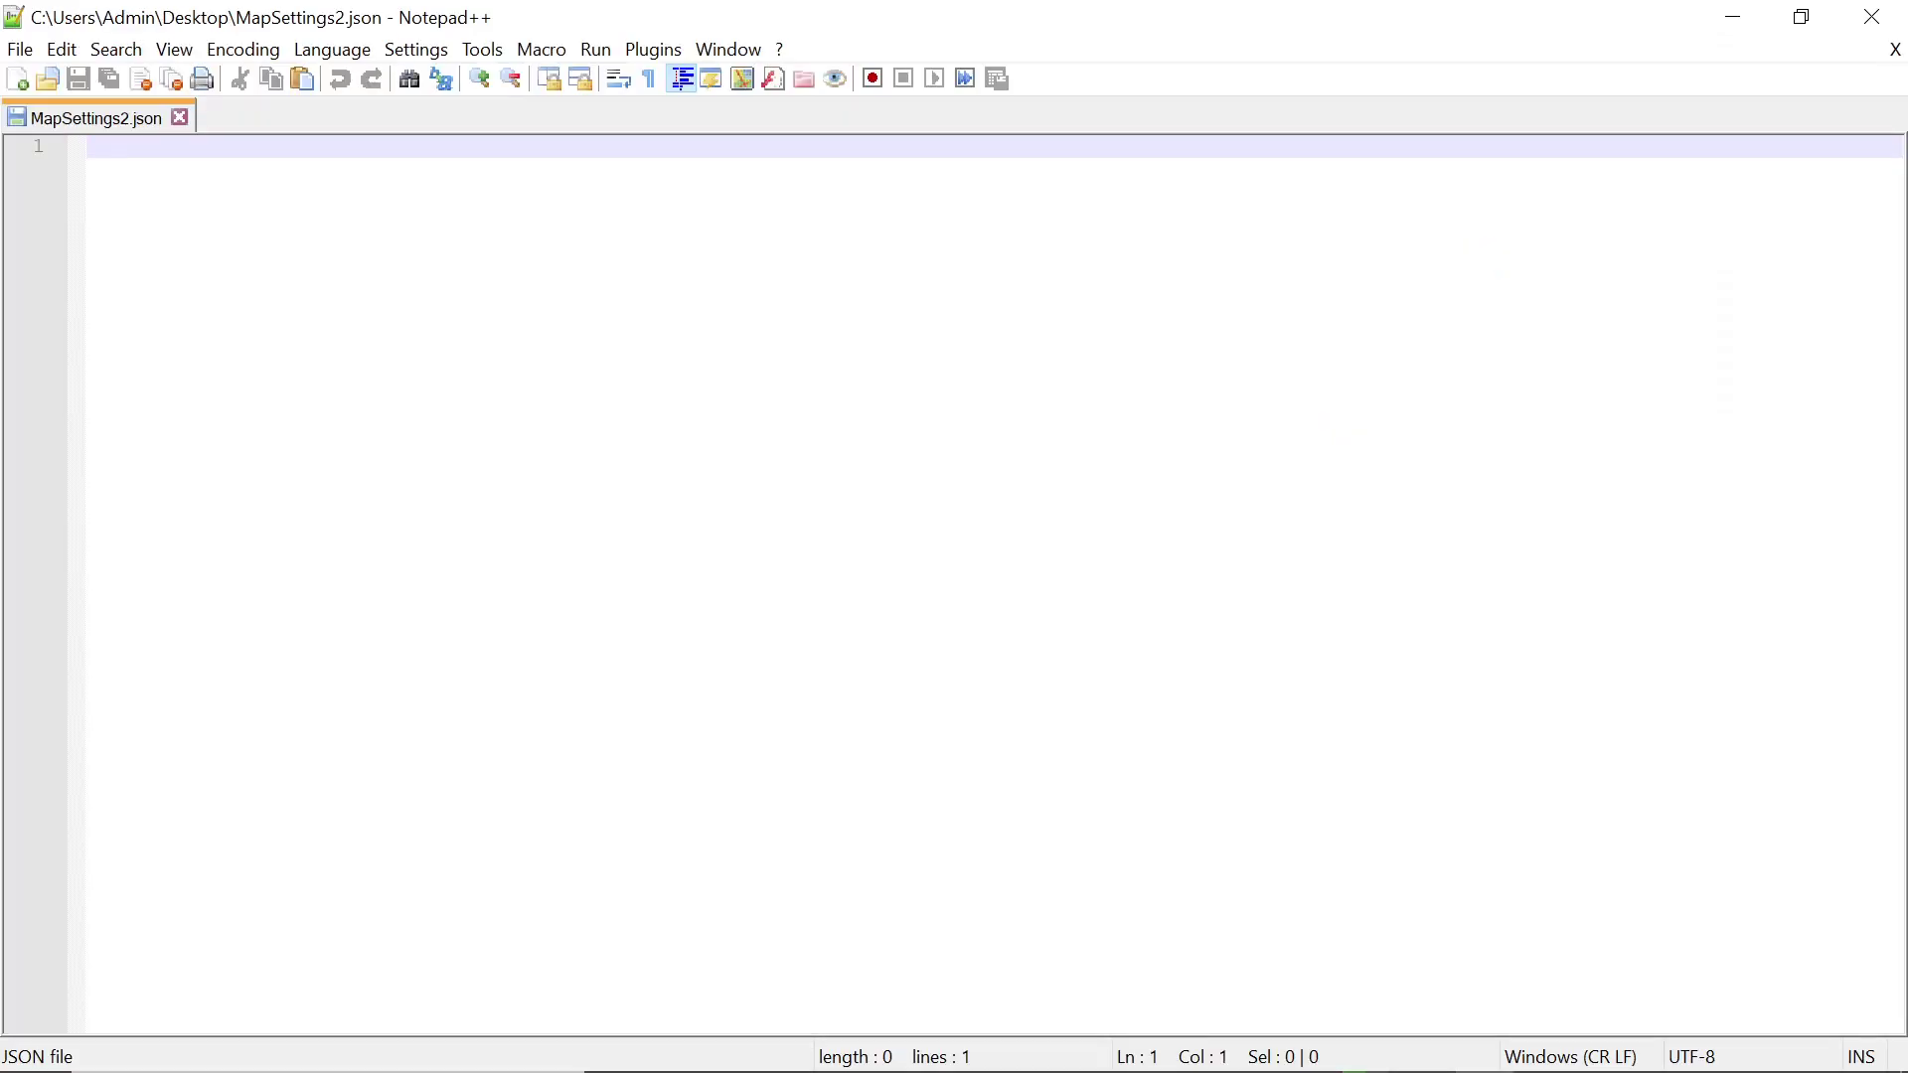
- Switch back to the Nitrado file browser in Firefox and open the server's MapSettings.json for editing
left_click(1731, 14)
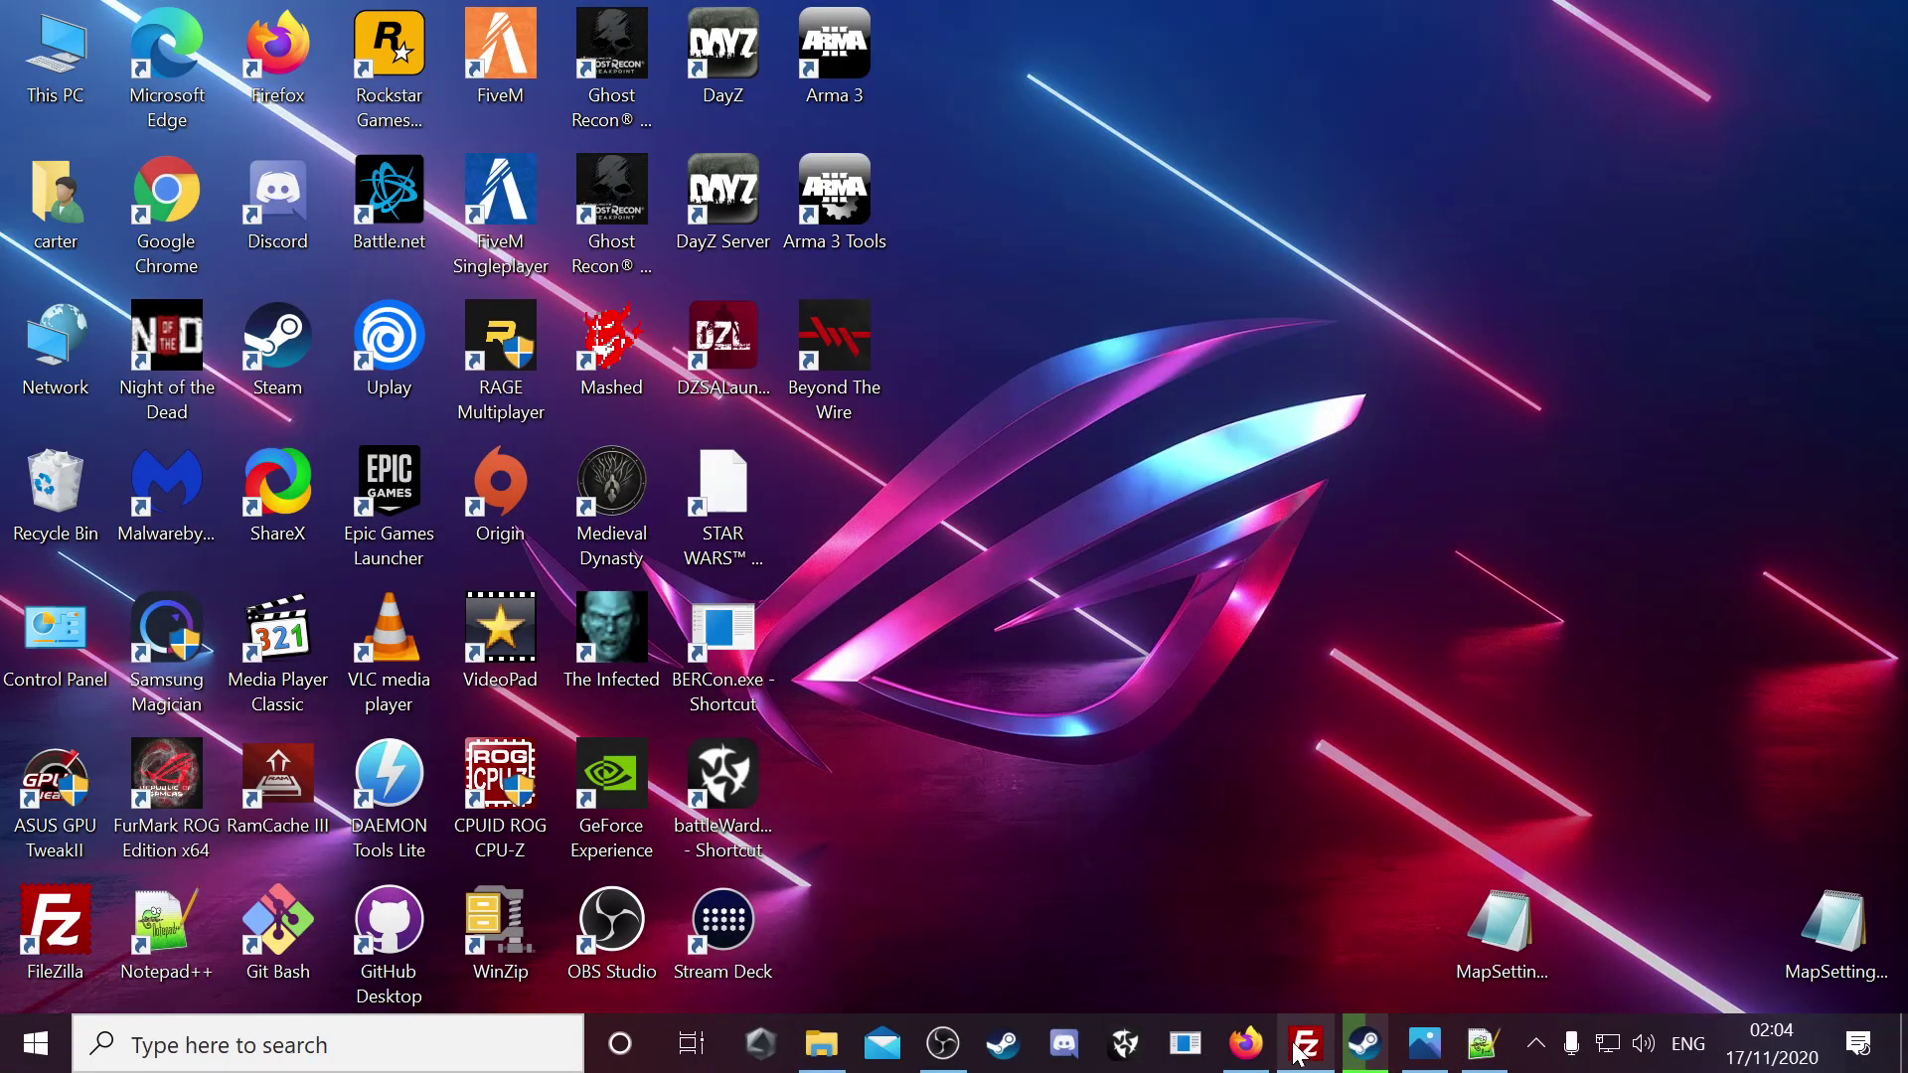
left_click(1246, 1043)
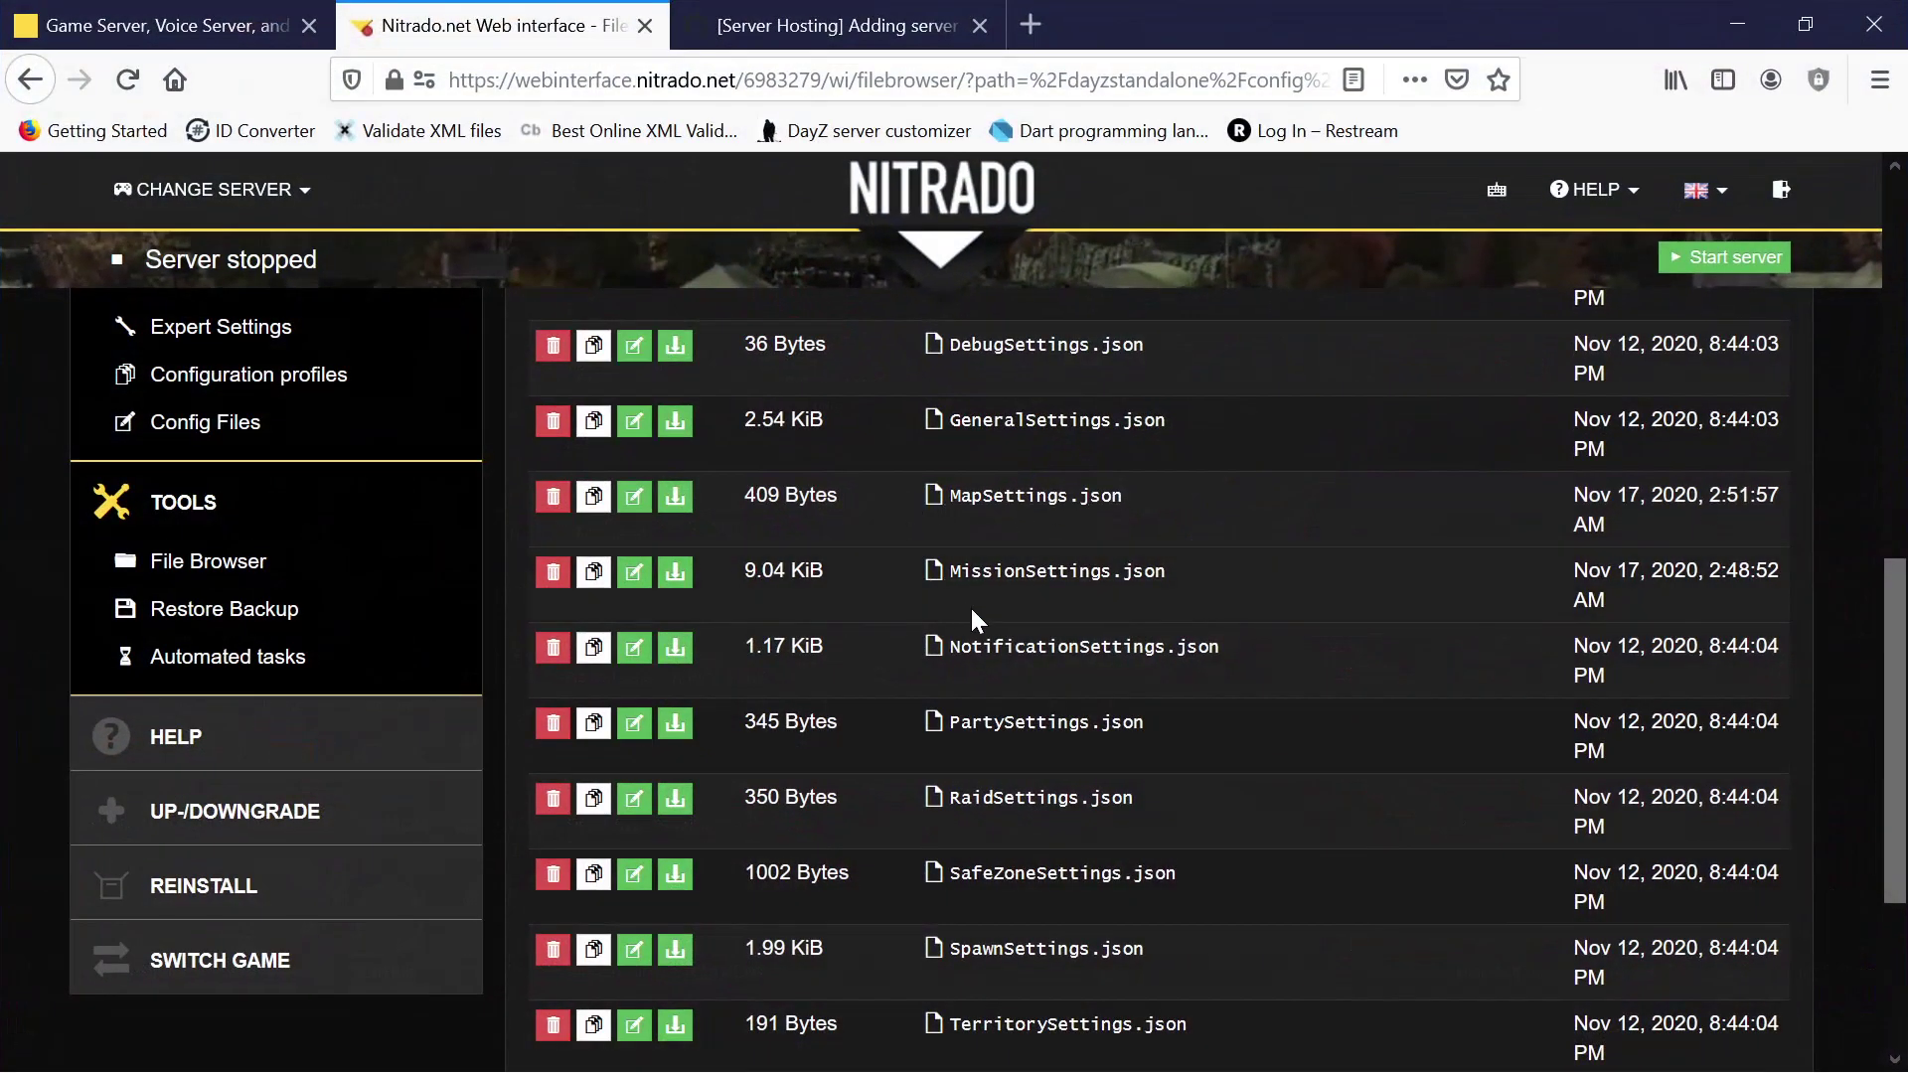
left_click(987, 500)
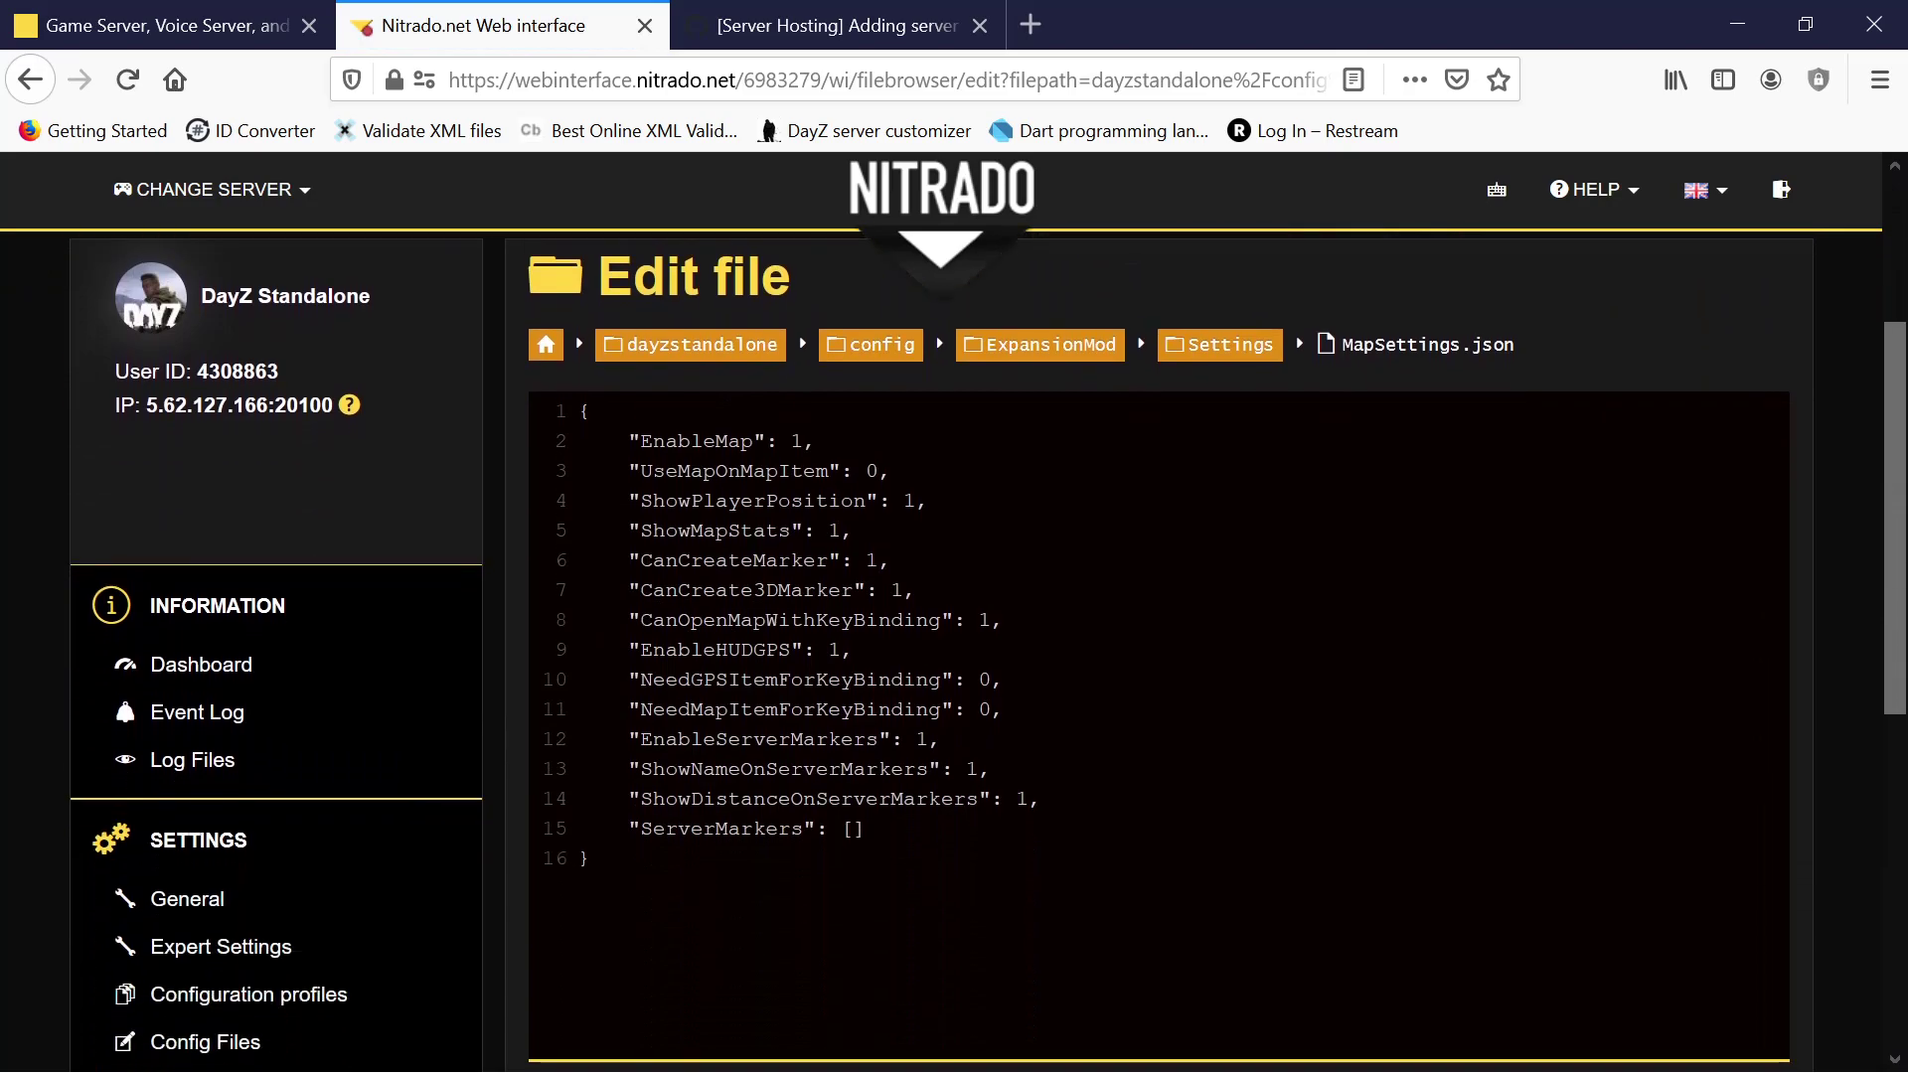
- Copy the entire contents of MapSettings.json, from the opening to the closing brace
key("shift+Down")
key("shift+Down")
key("shift+Down")
key("shift+Down")
key("shift+Down")
key("shift+Down")
key("shift+Down")
key("shift+Down")
key("shift+Down")
key("shift+Down")
key("shift+Down")
key("shift+Down")
key("shift+Down")
key("shift+Down")
key("shift+Down")
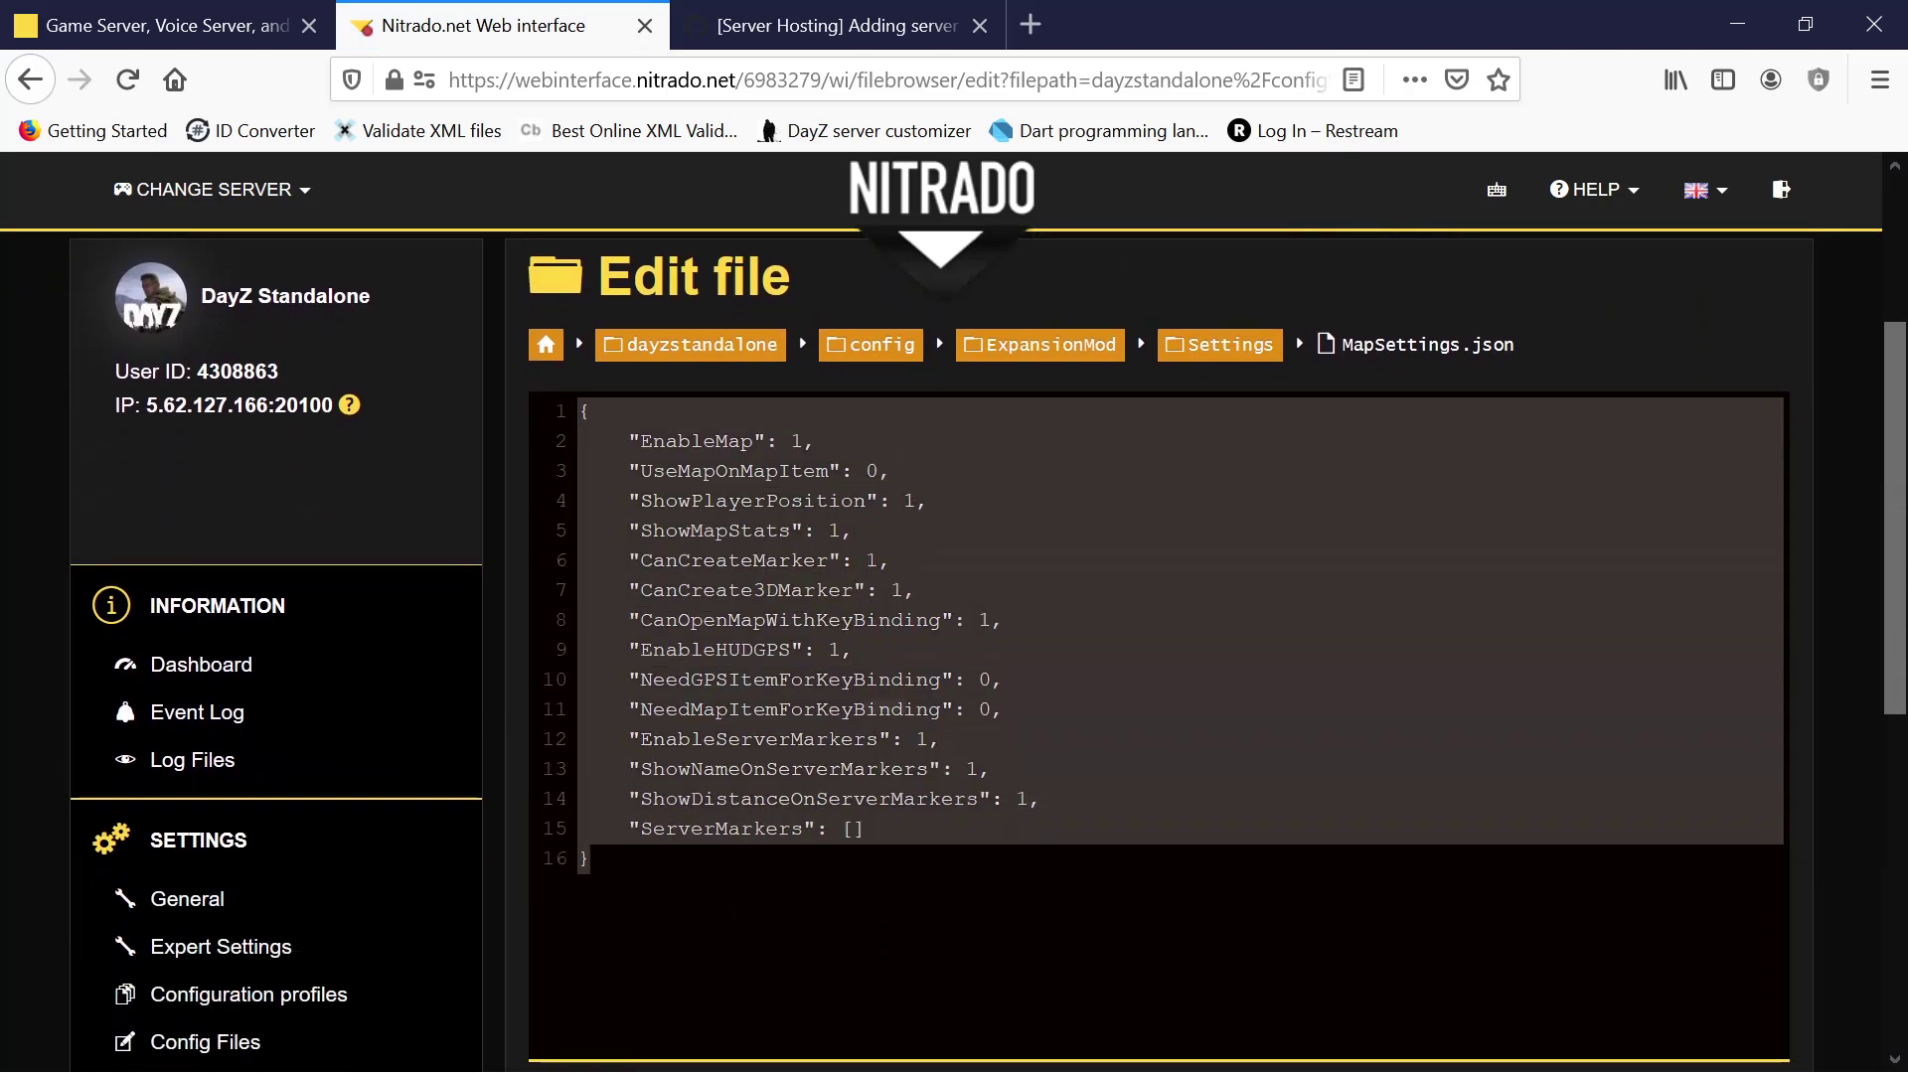
right_click(873, 303)
left_click(957, 385)
left_click(590, 411)
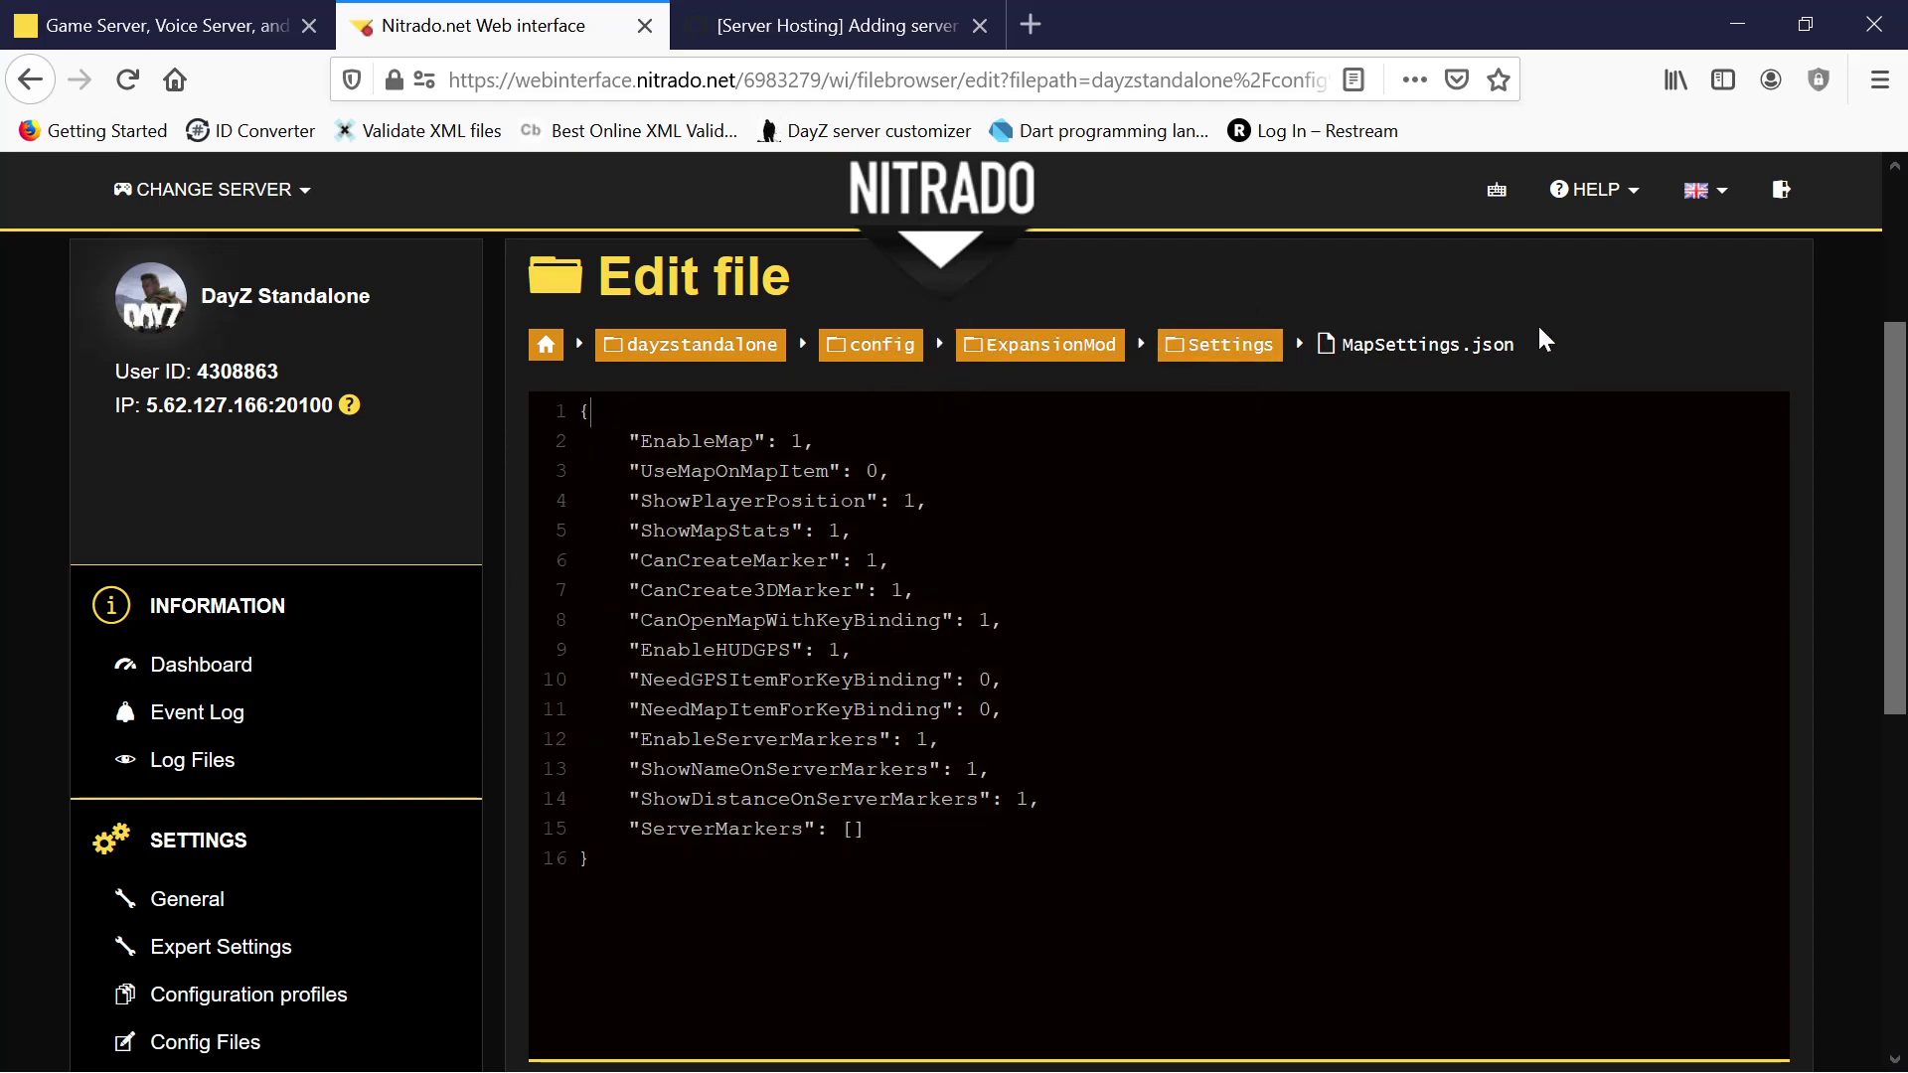
- Switch to Notepad++ and paste the copied map settings into the empty MapSettings2.json
scroll(1093, 596, "up", 3)
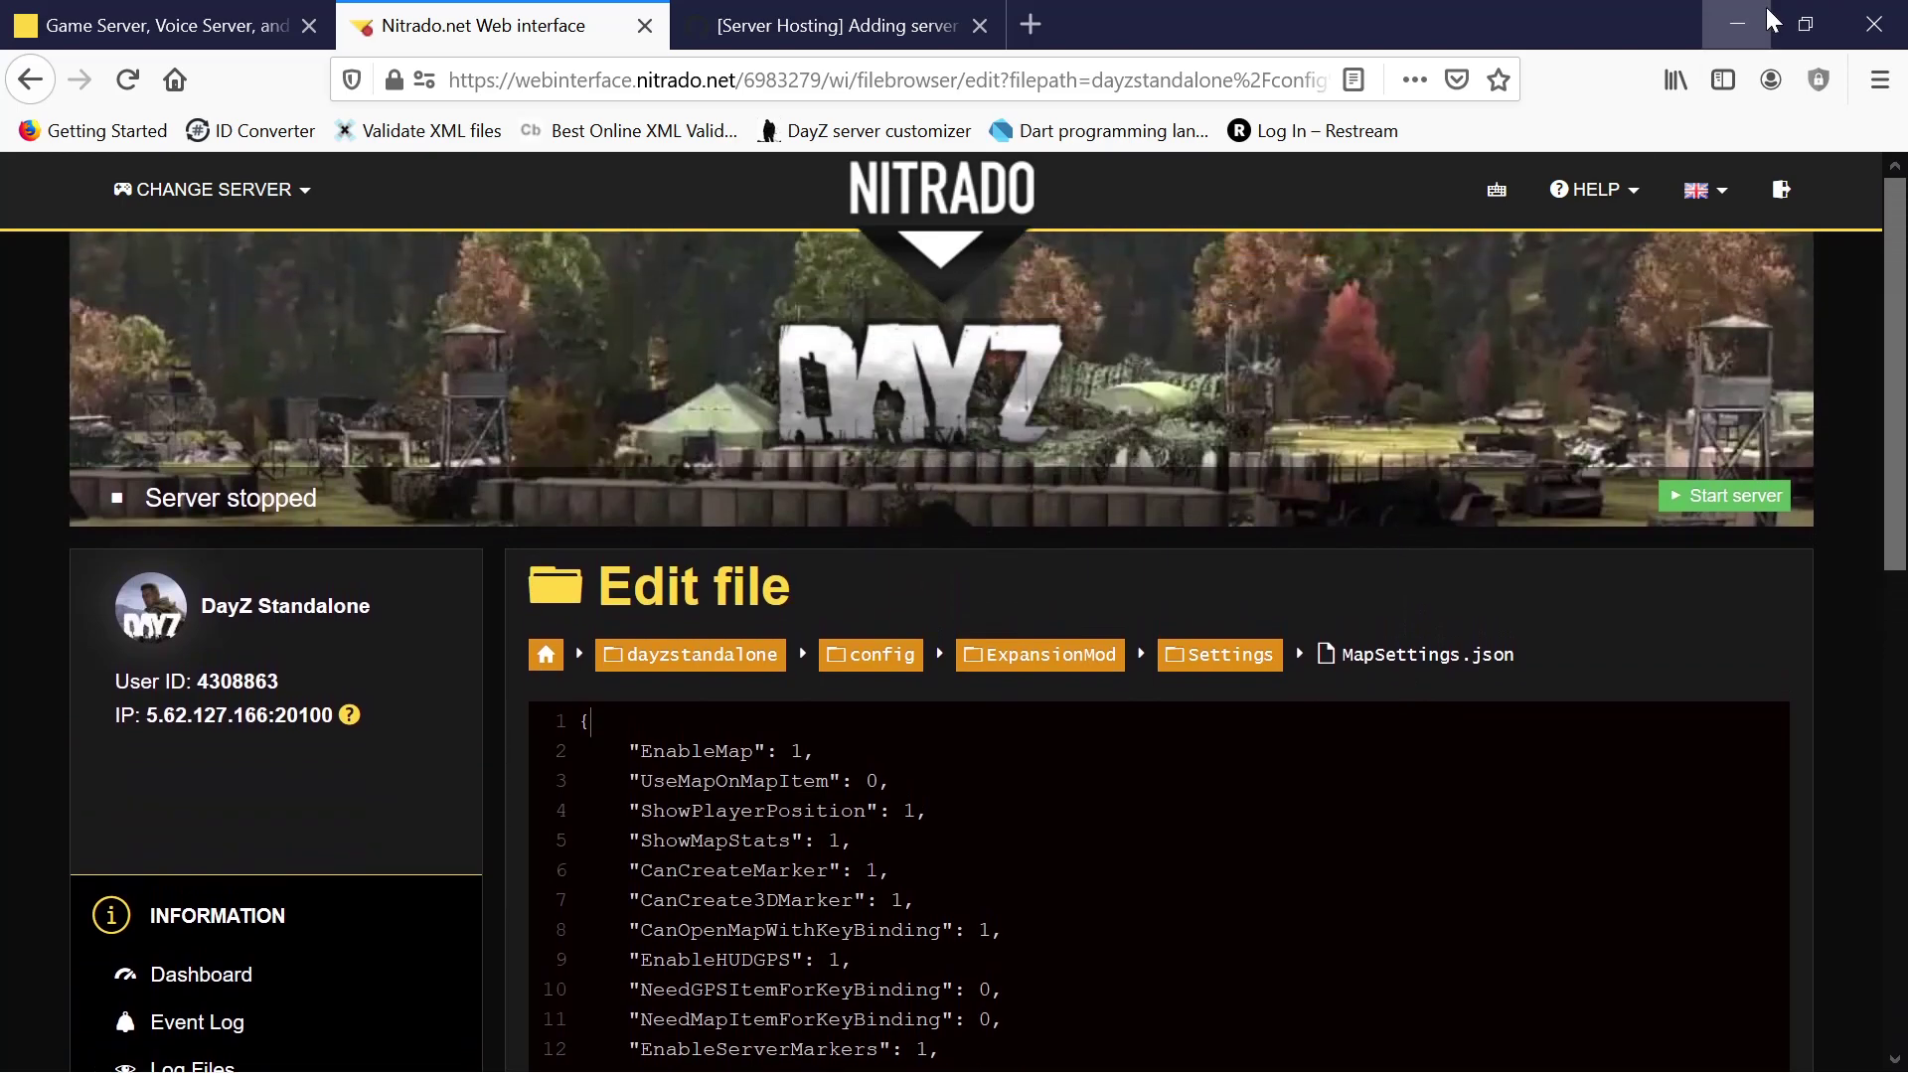
left_click(1737, 23)
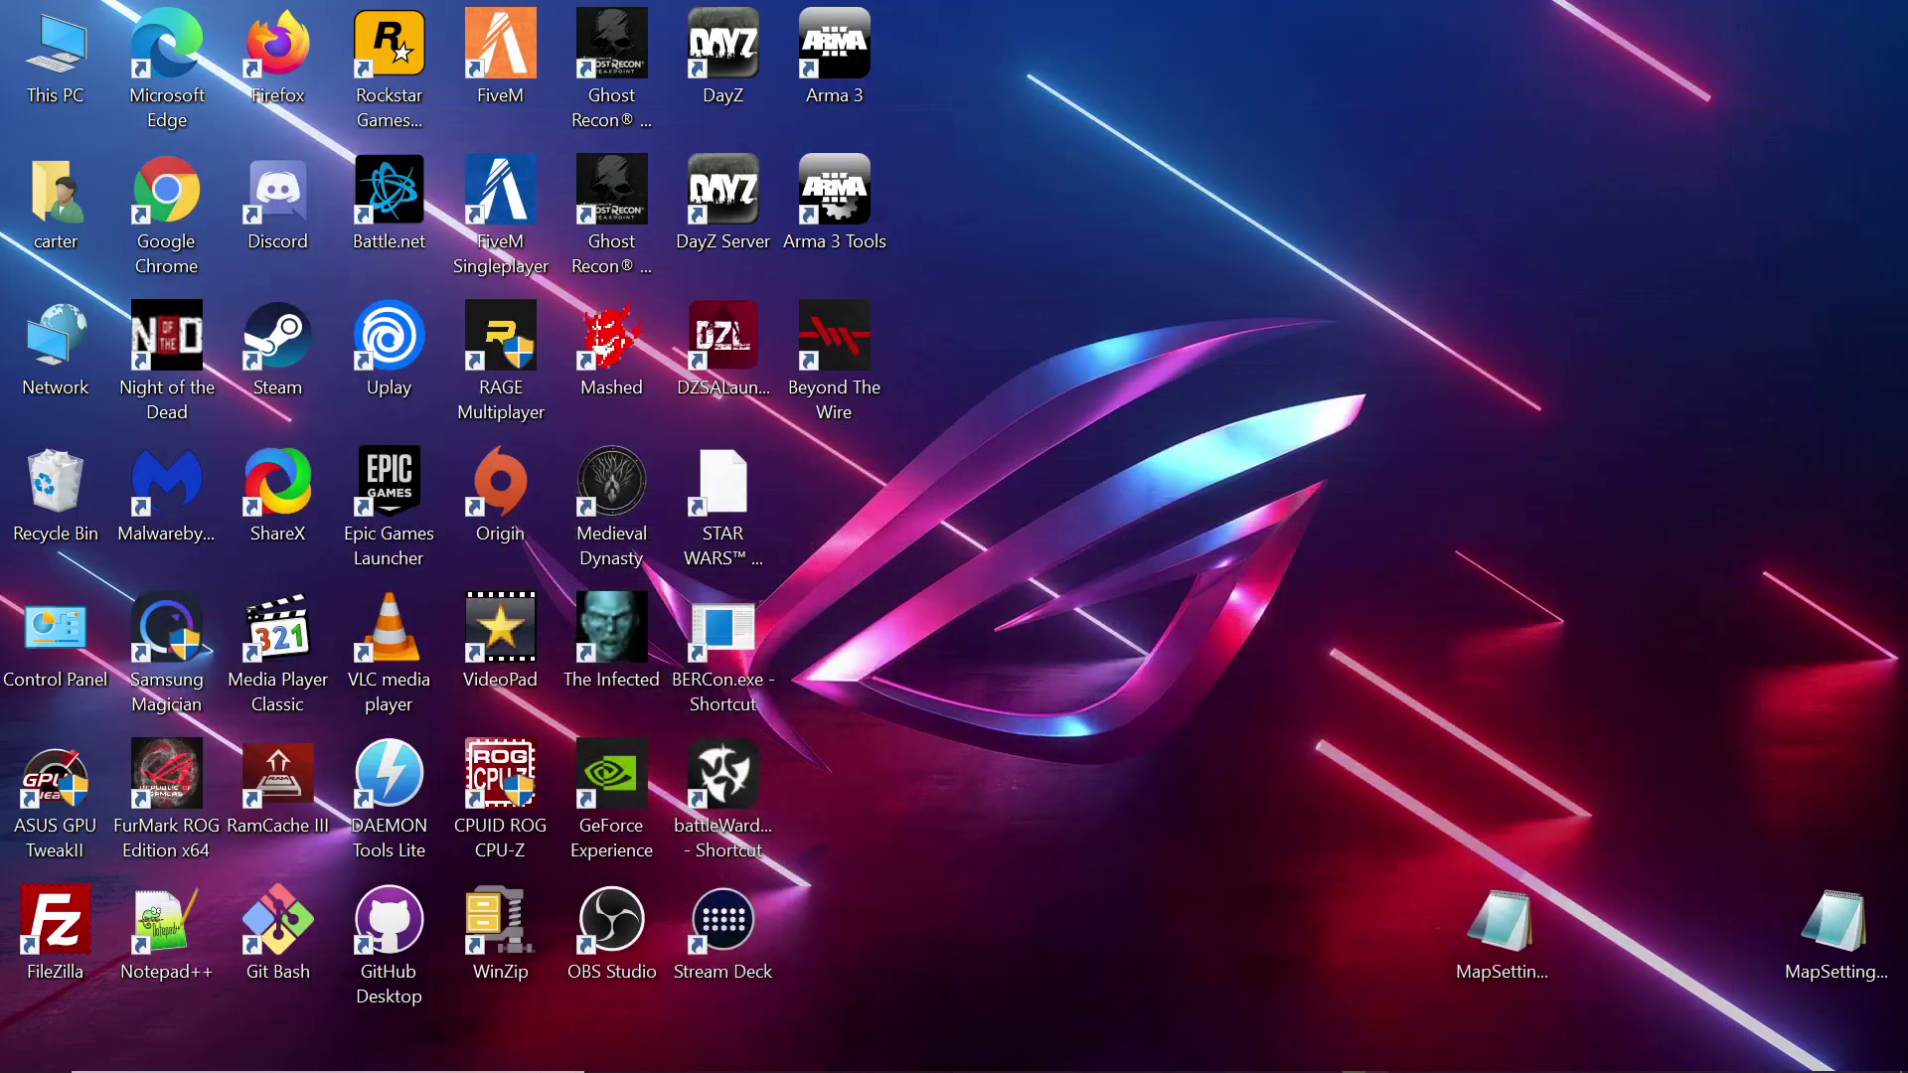
left_click(1481, 1044)
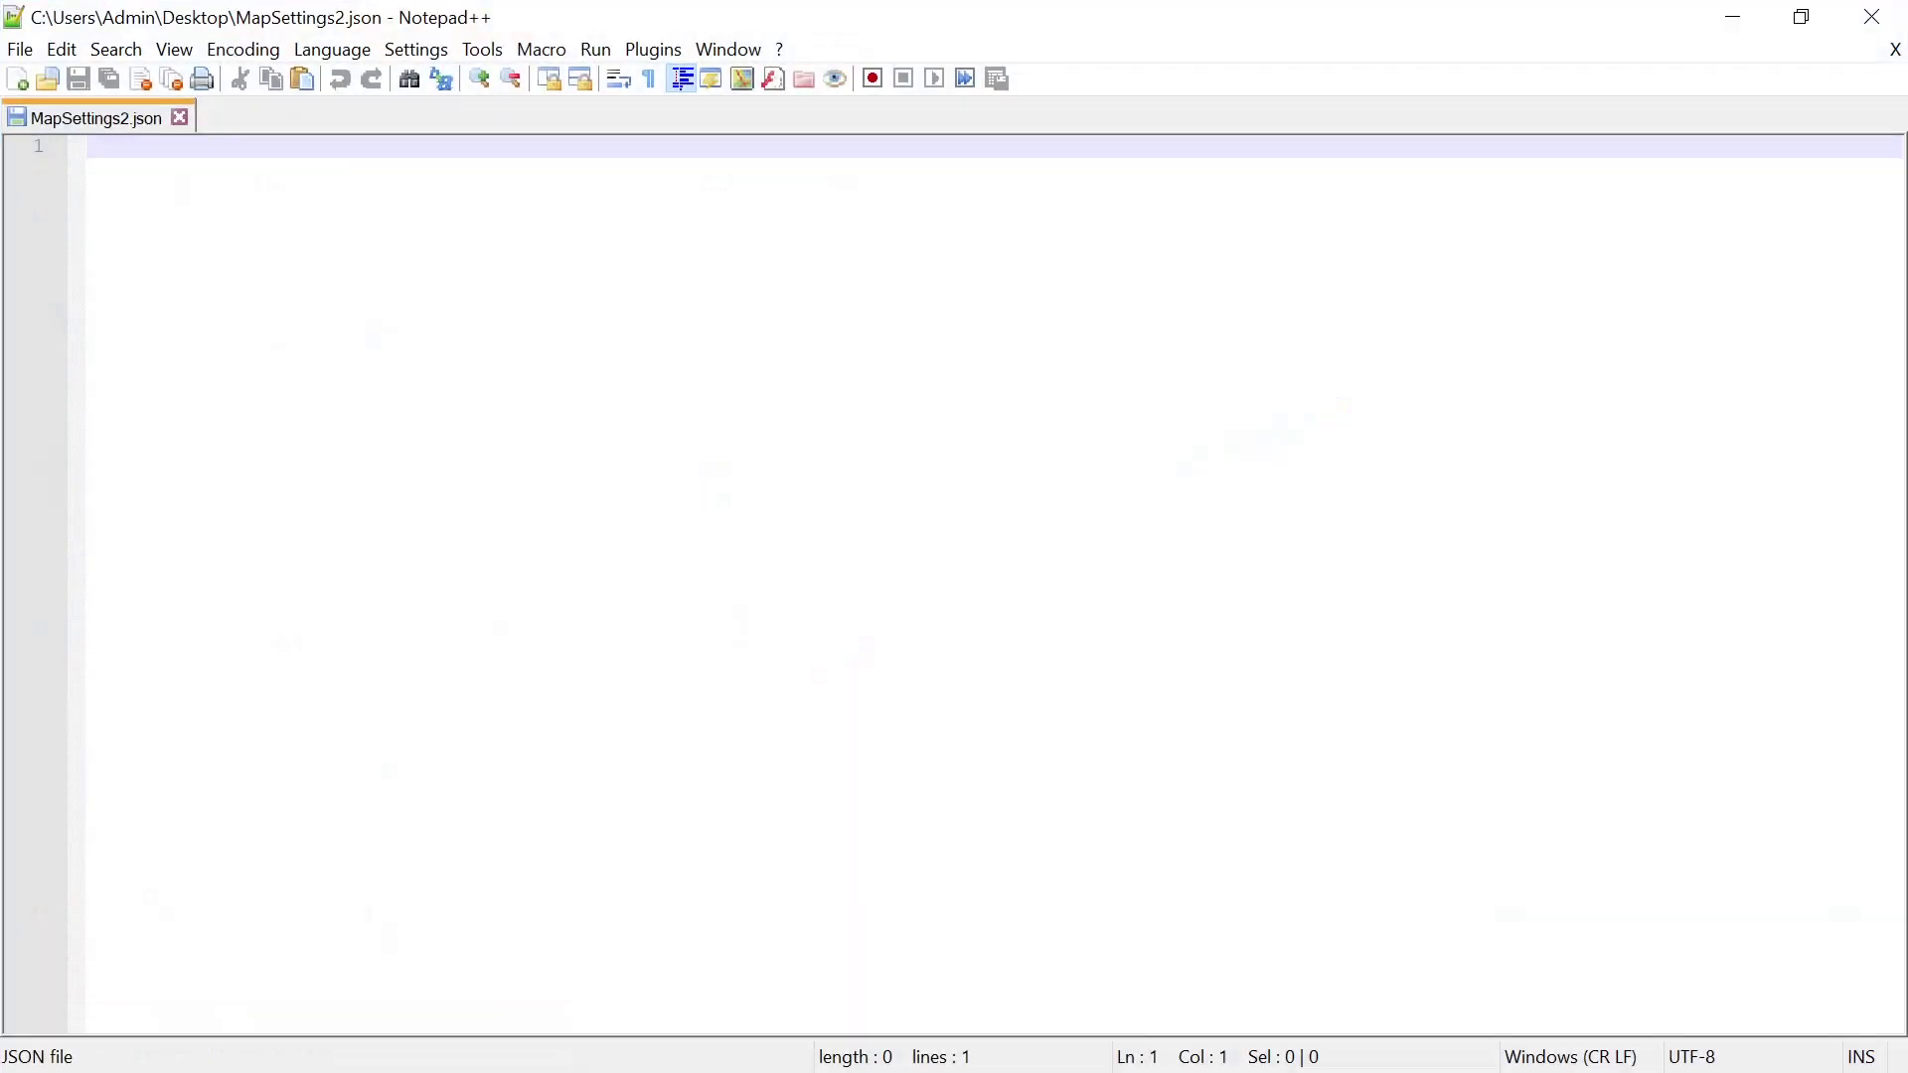
right_click(94, 151)
left_click(155, 230)
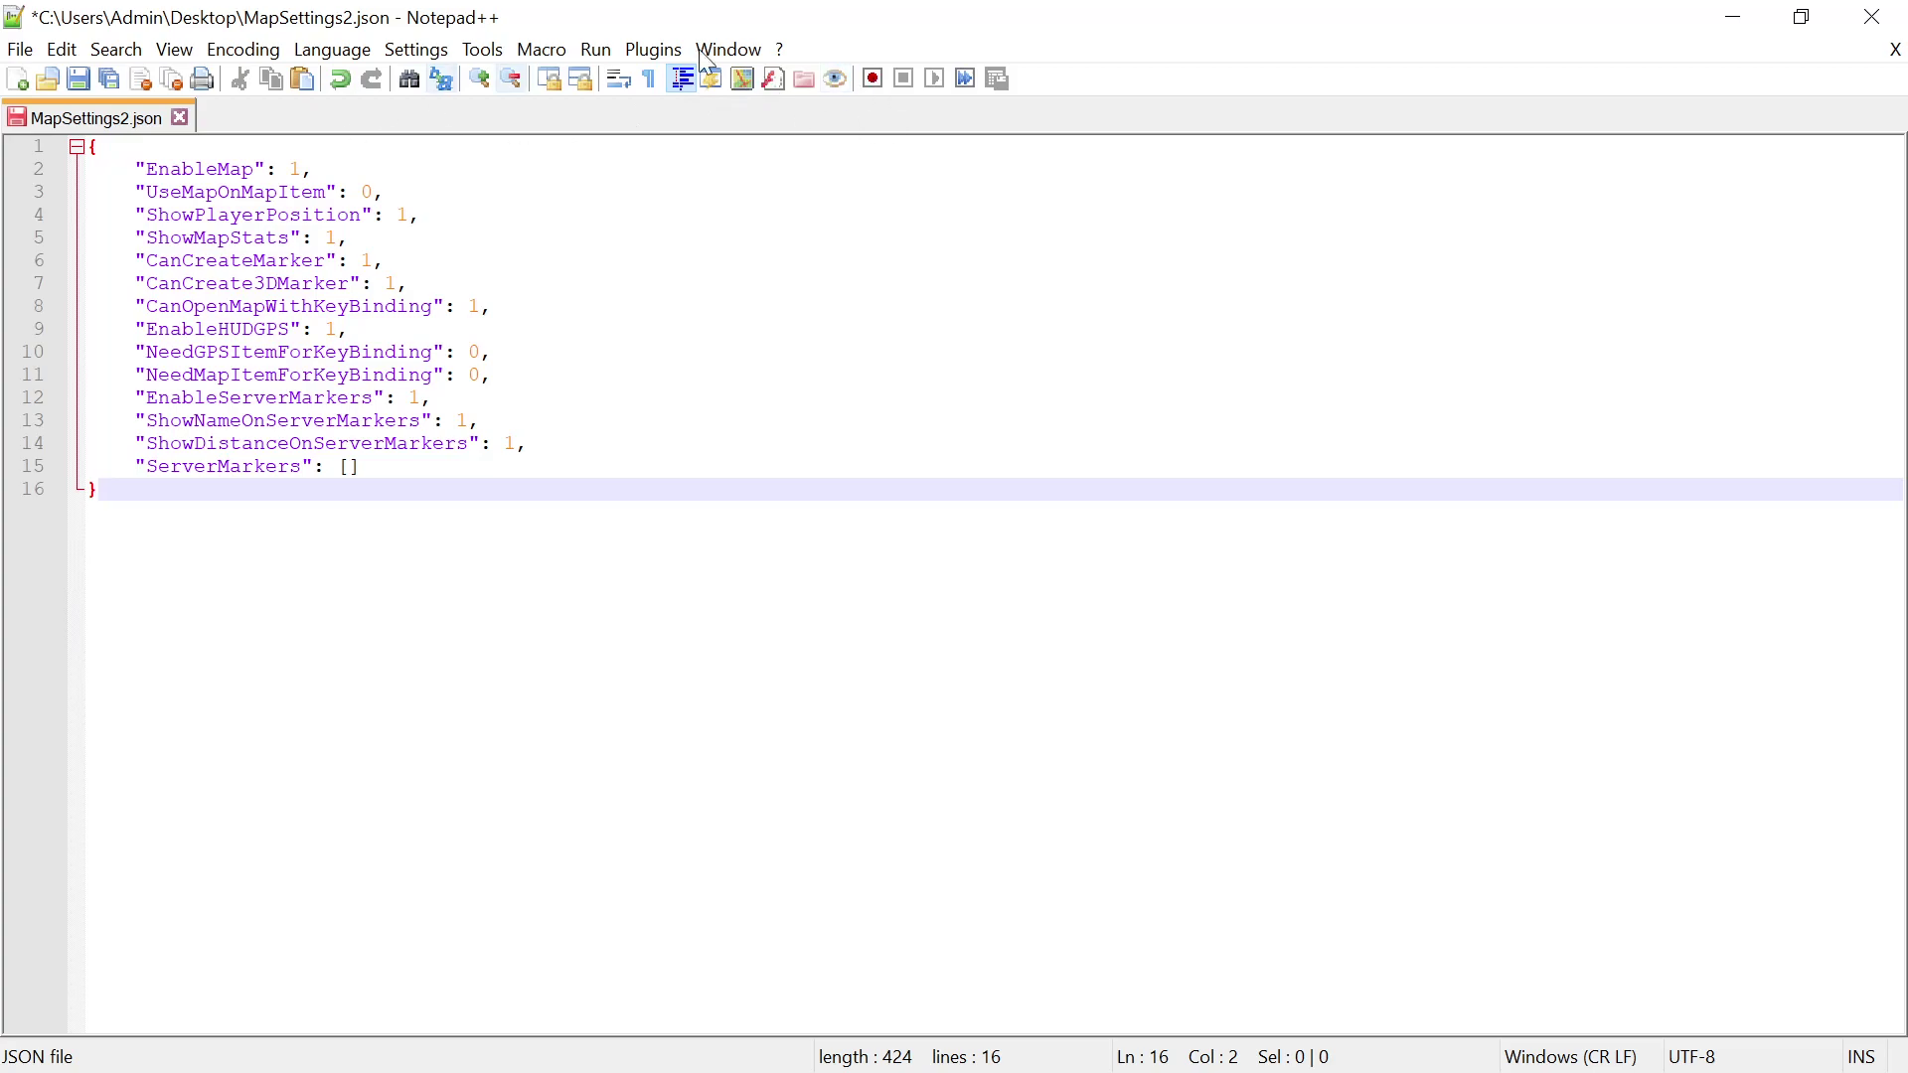
- Switch to FileZilla and browse the remote server to the /dayzstandalone/config/ExpansionMod/Settings folder
left_click(1734, 17)
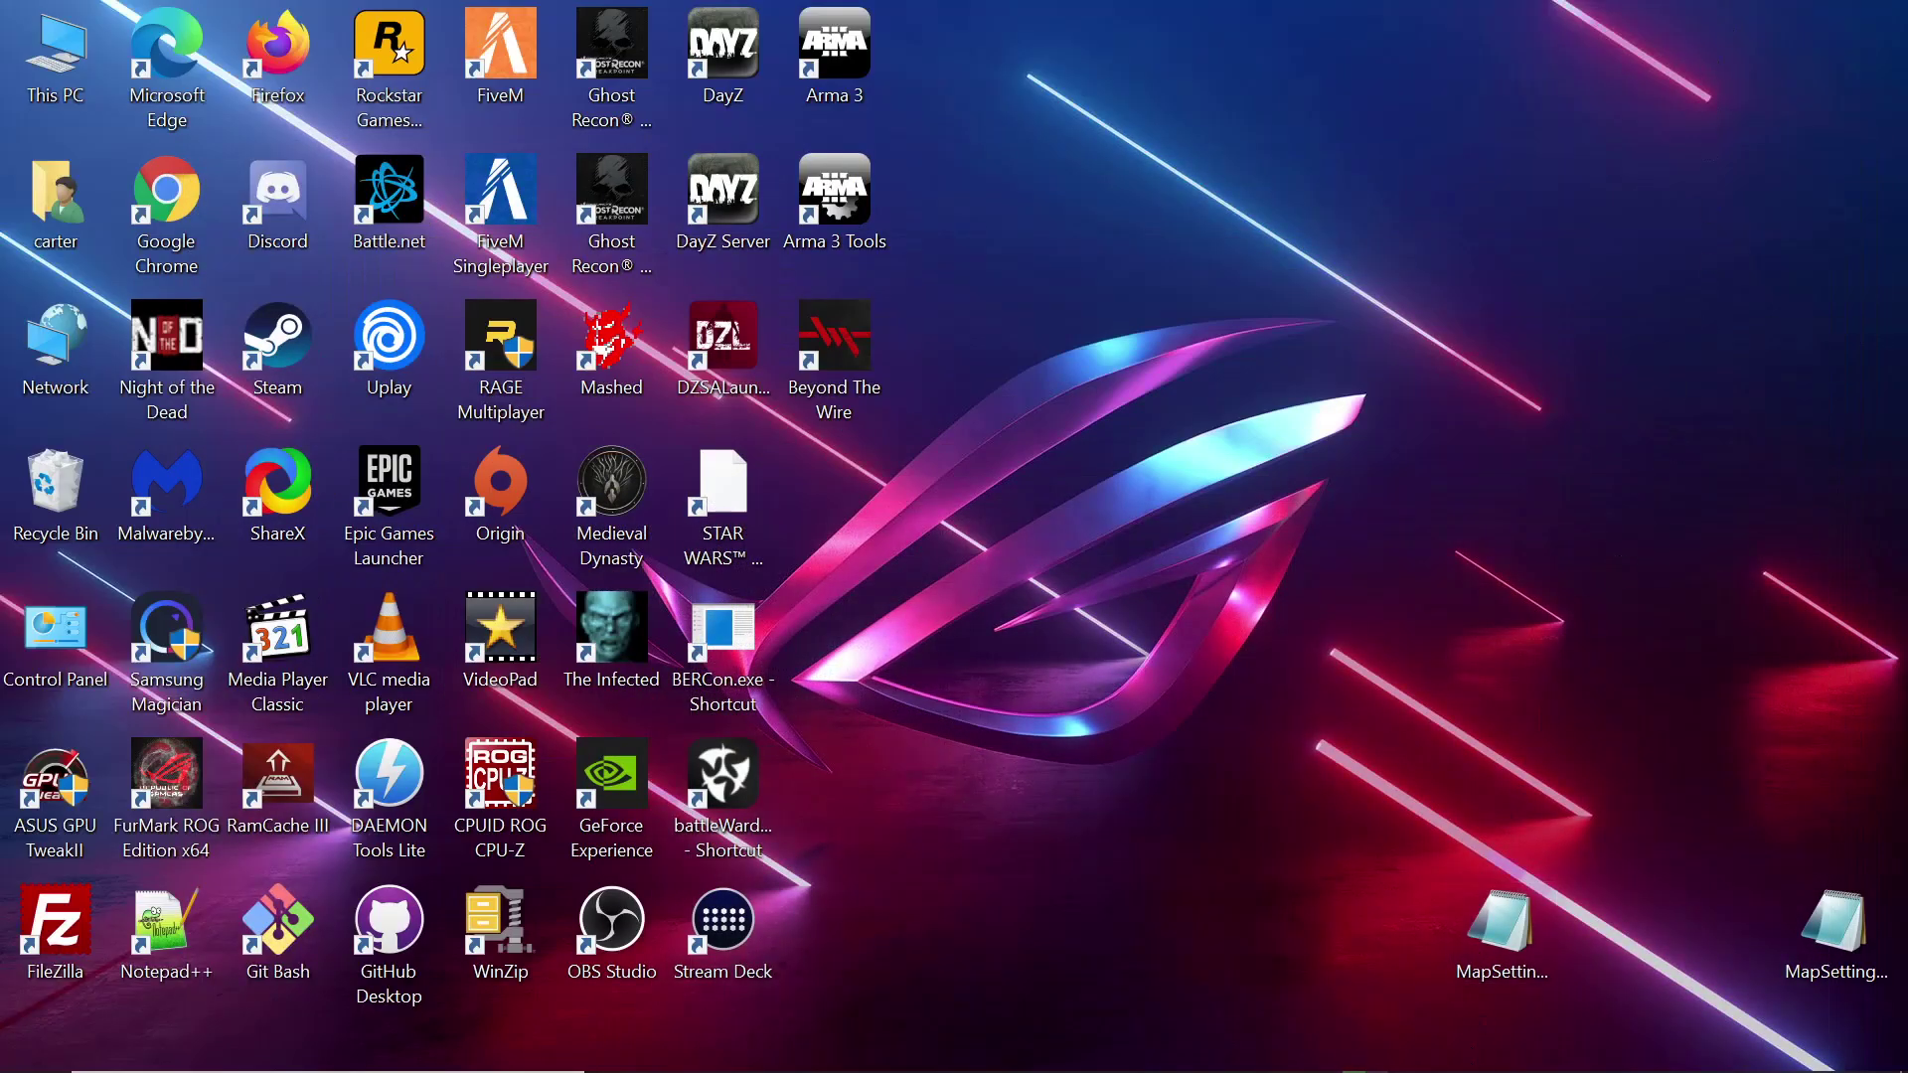
mouse_move(1484, 1067)
left_click(1310, 1055)
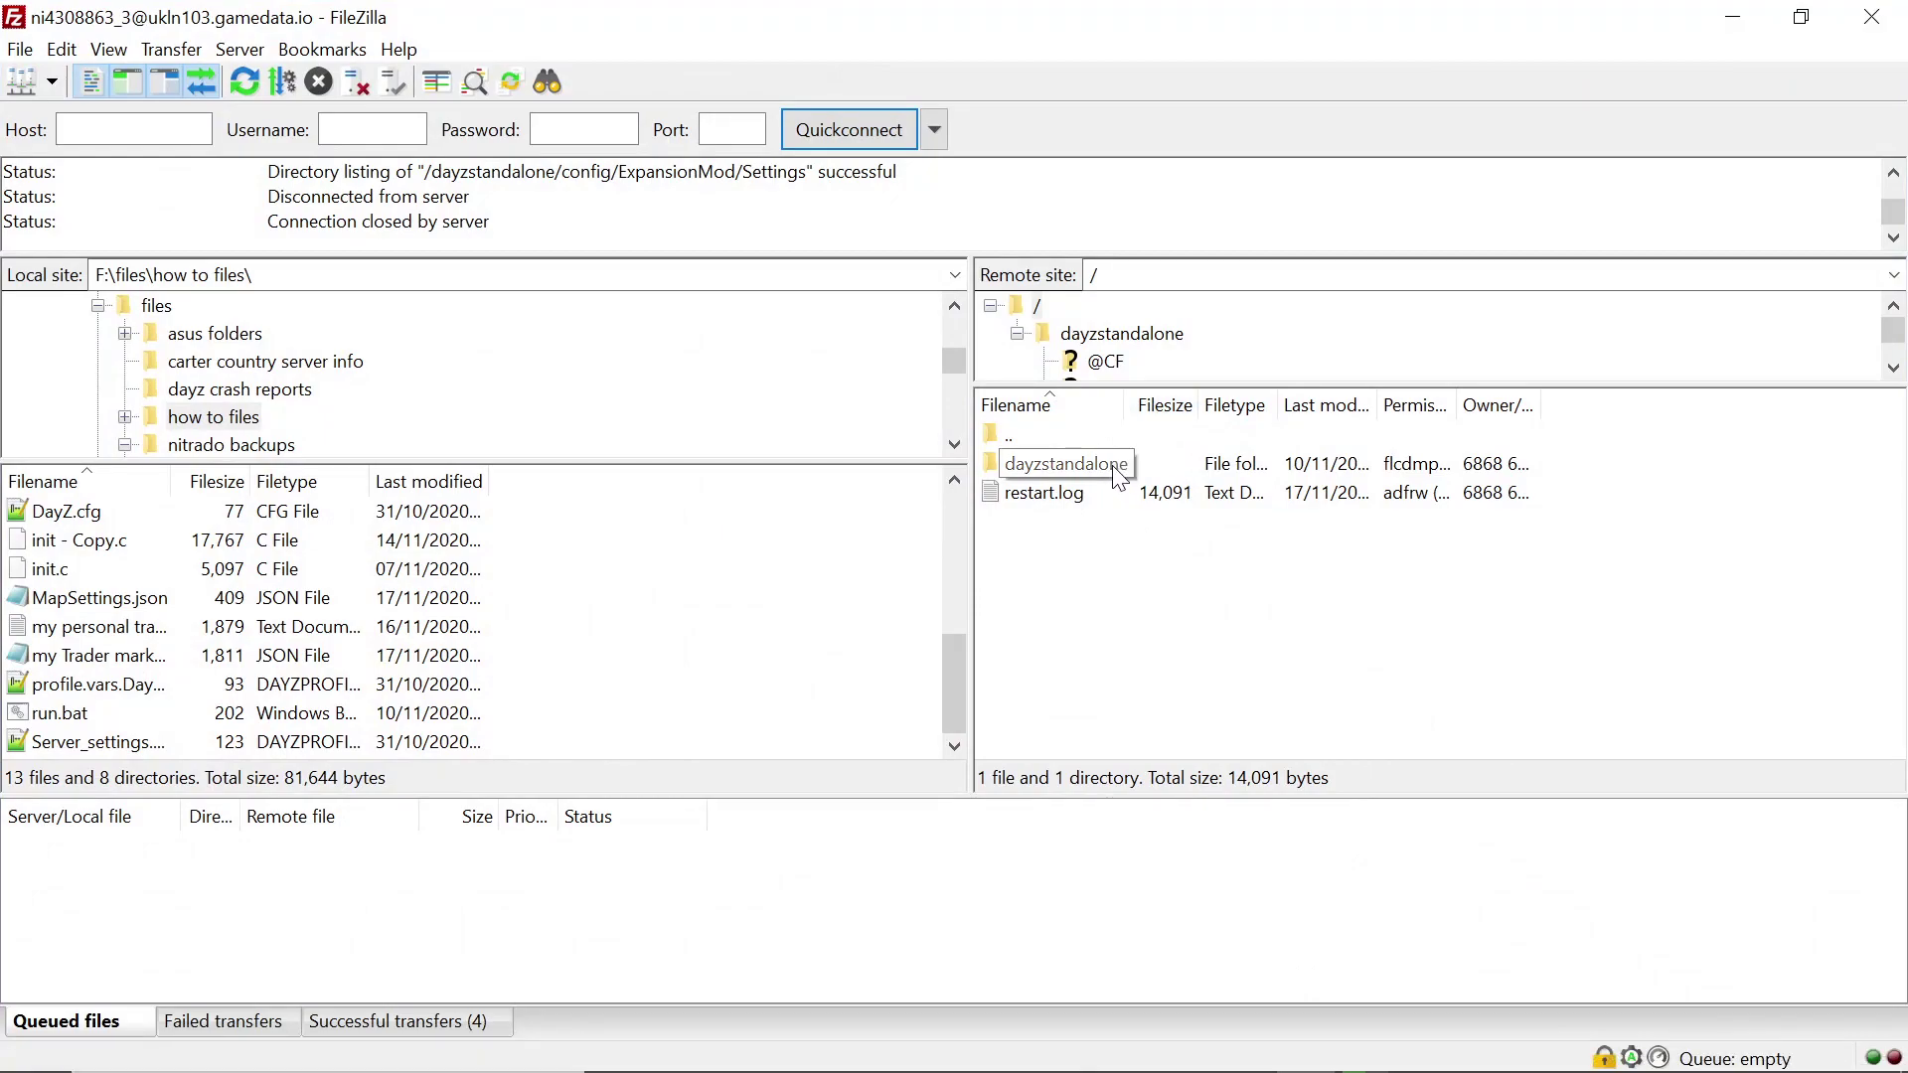
left_click(1360, 466)
double_click(1361, 461)
scroll(1301, 659, "down", 3)
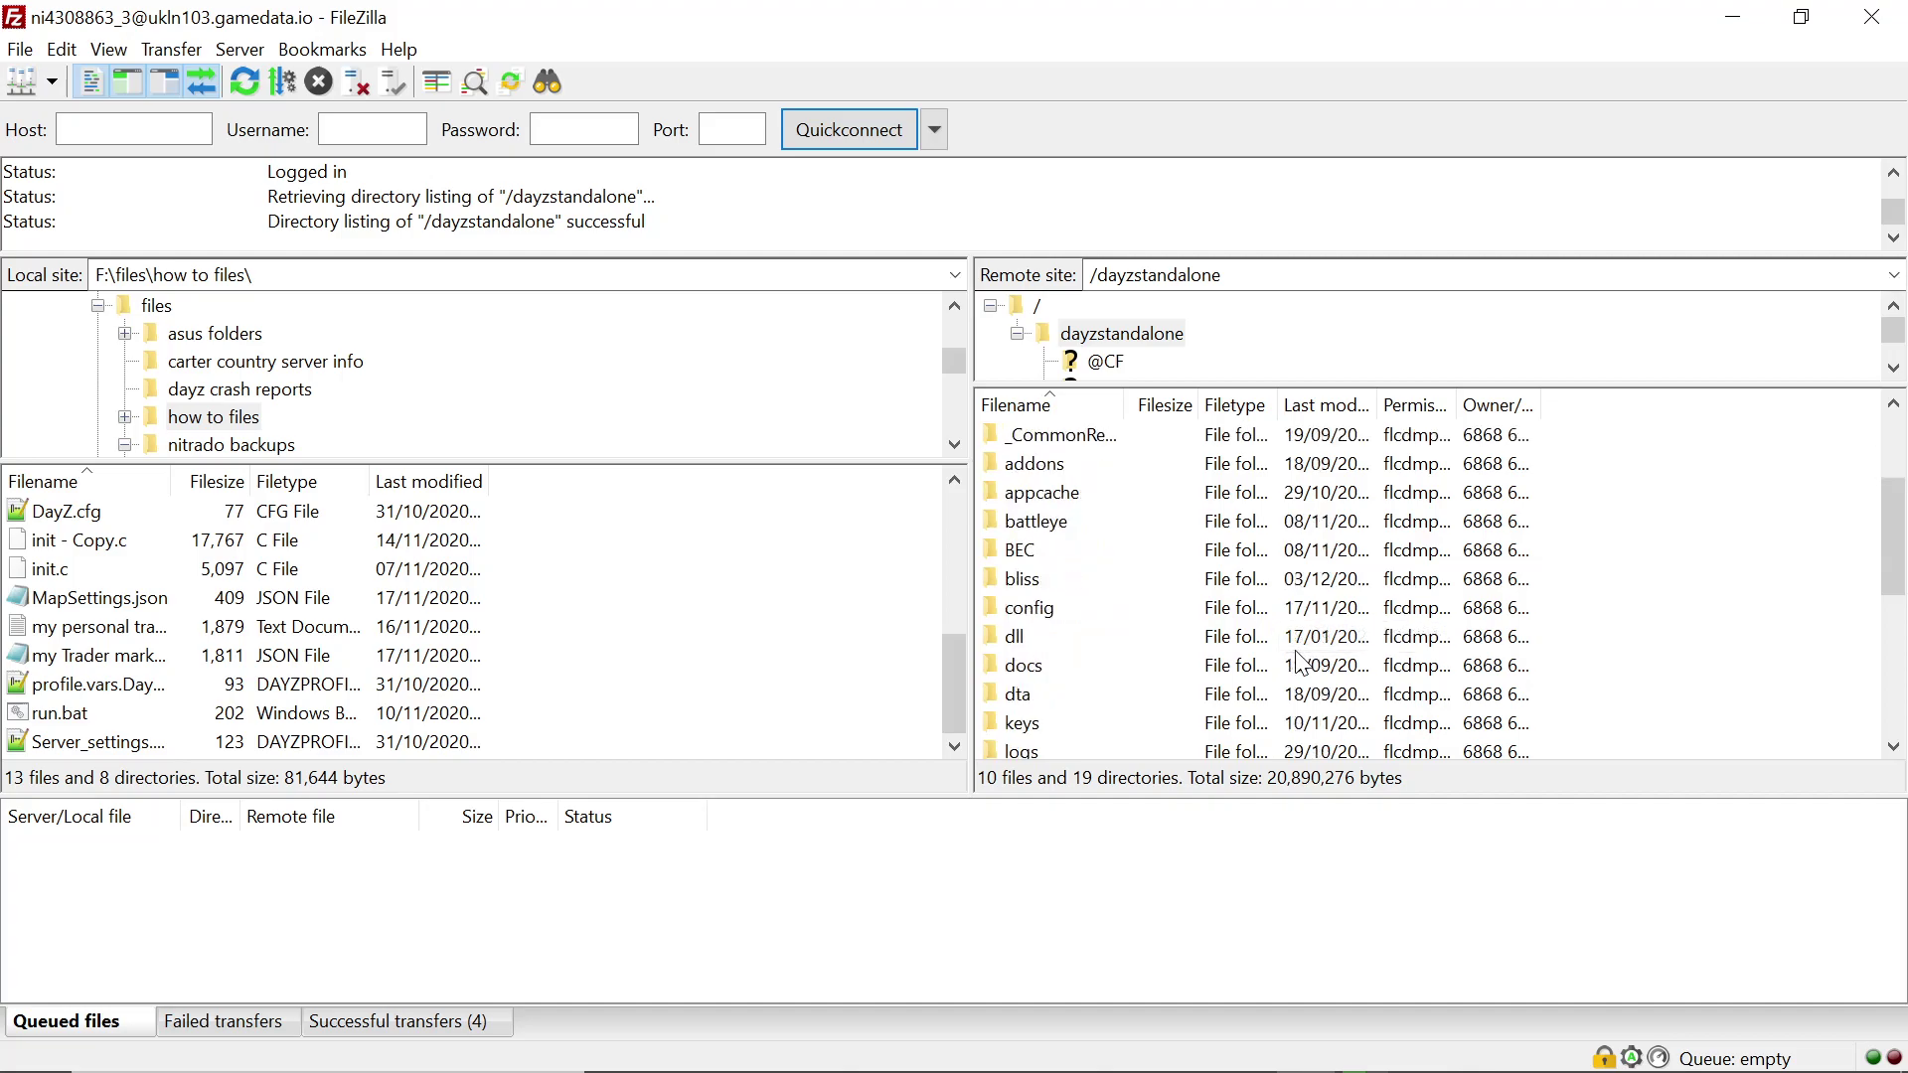
double_click(1302, 527)
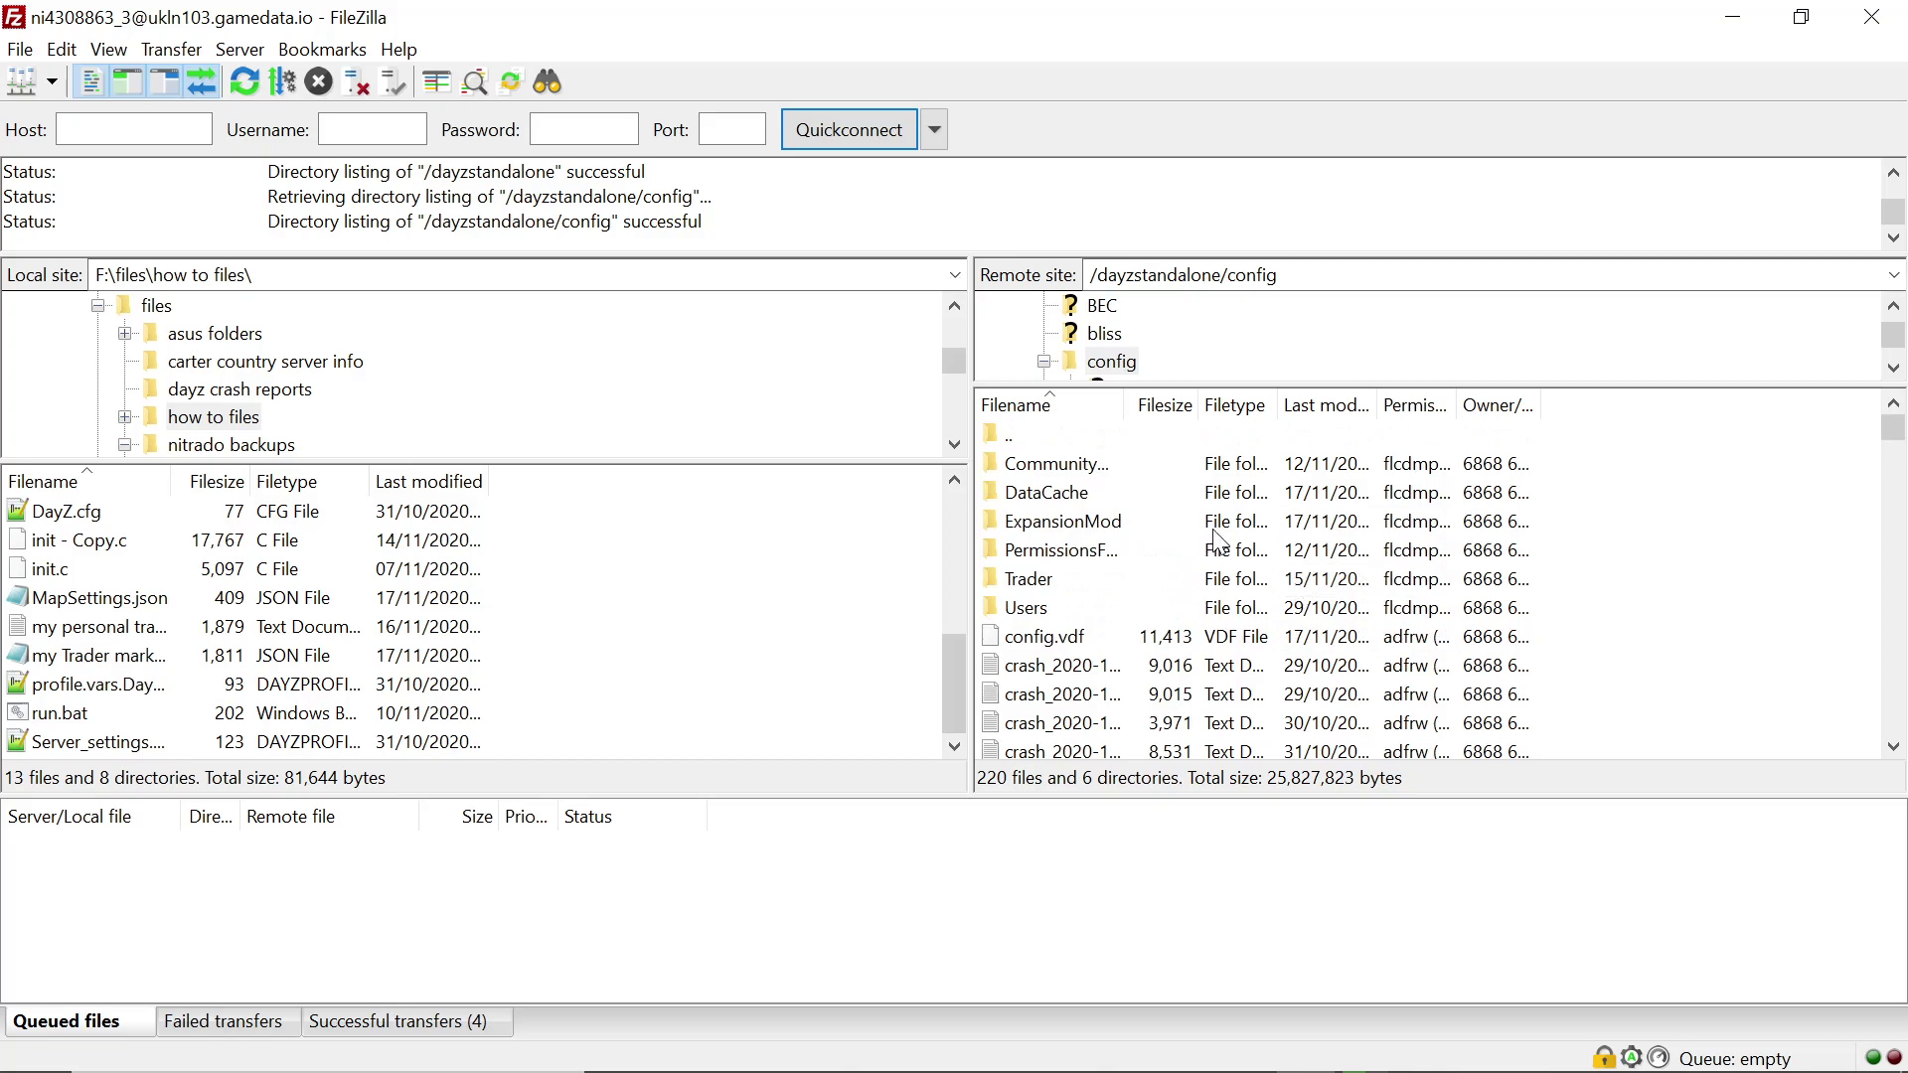
left_click(1349, 532)
double_click(1355, 536)
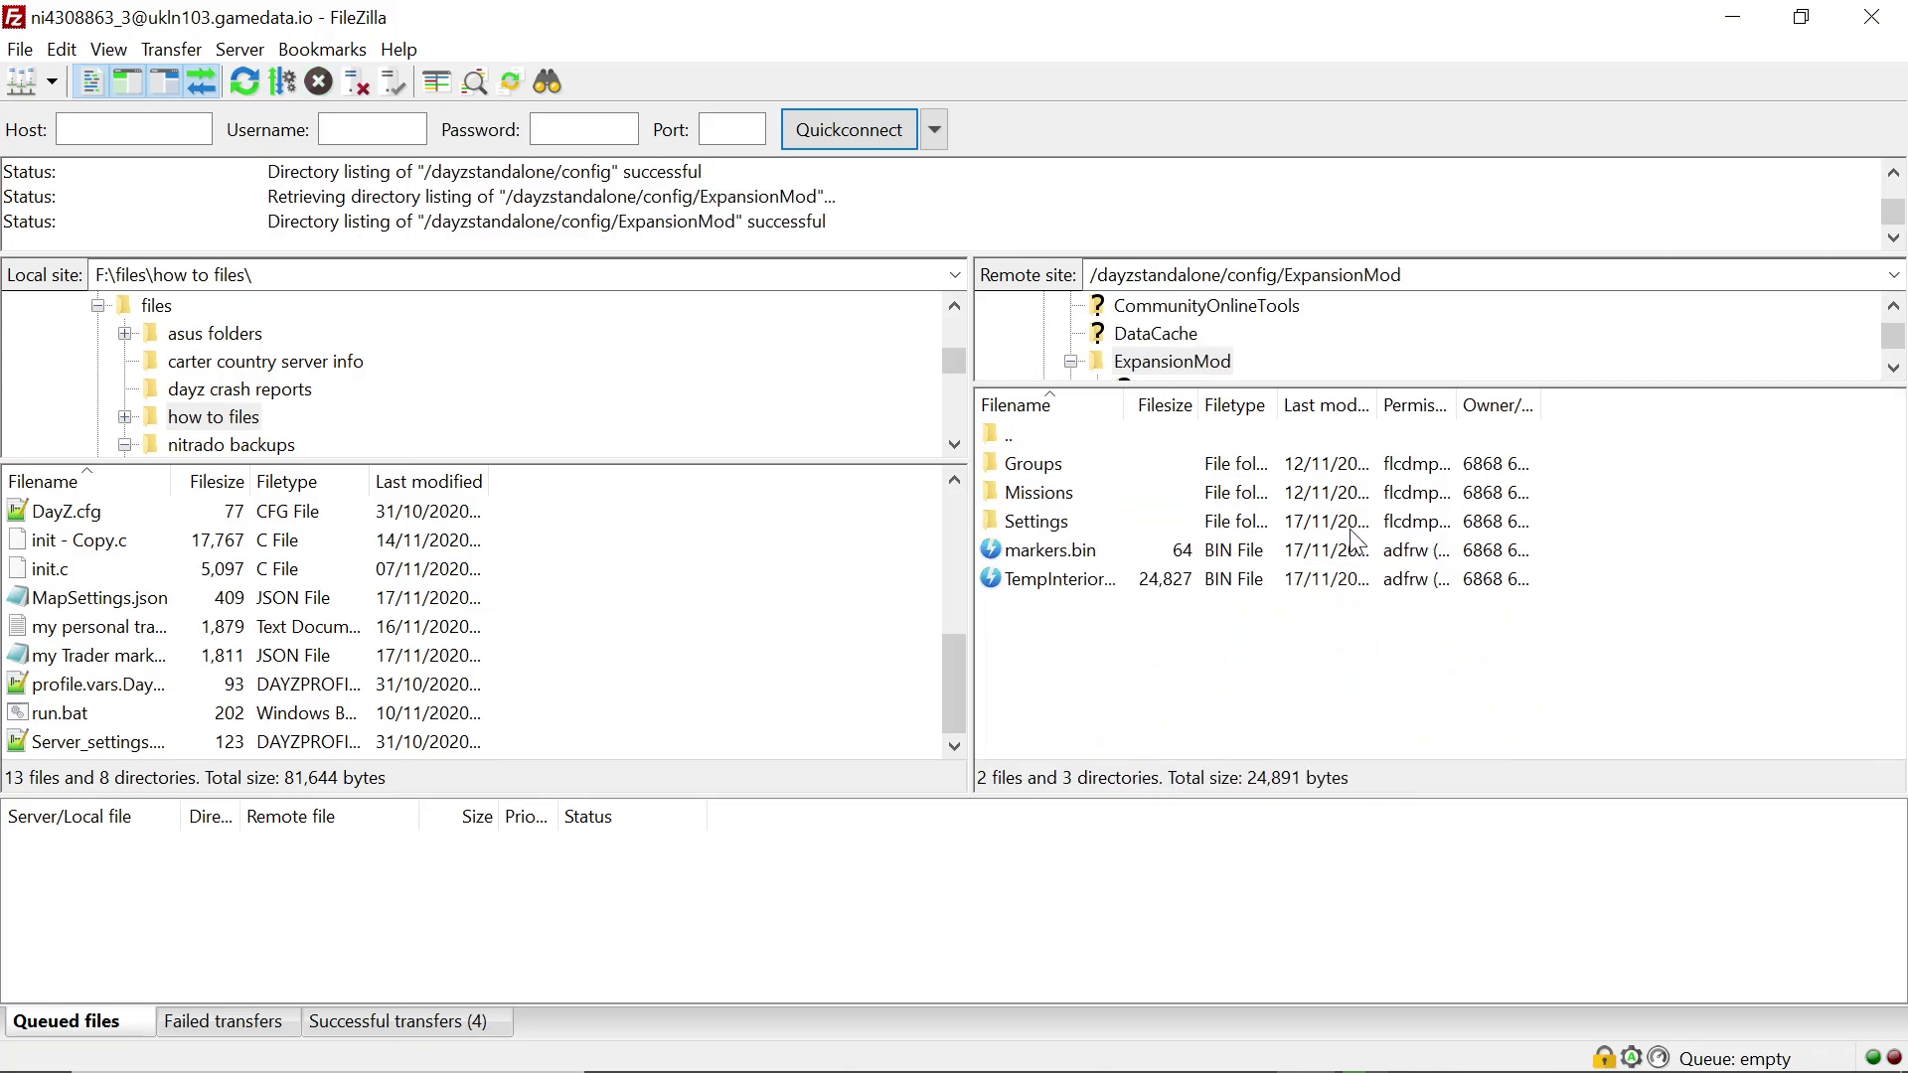
left_click(1280, 519)
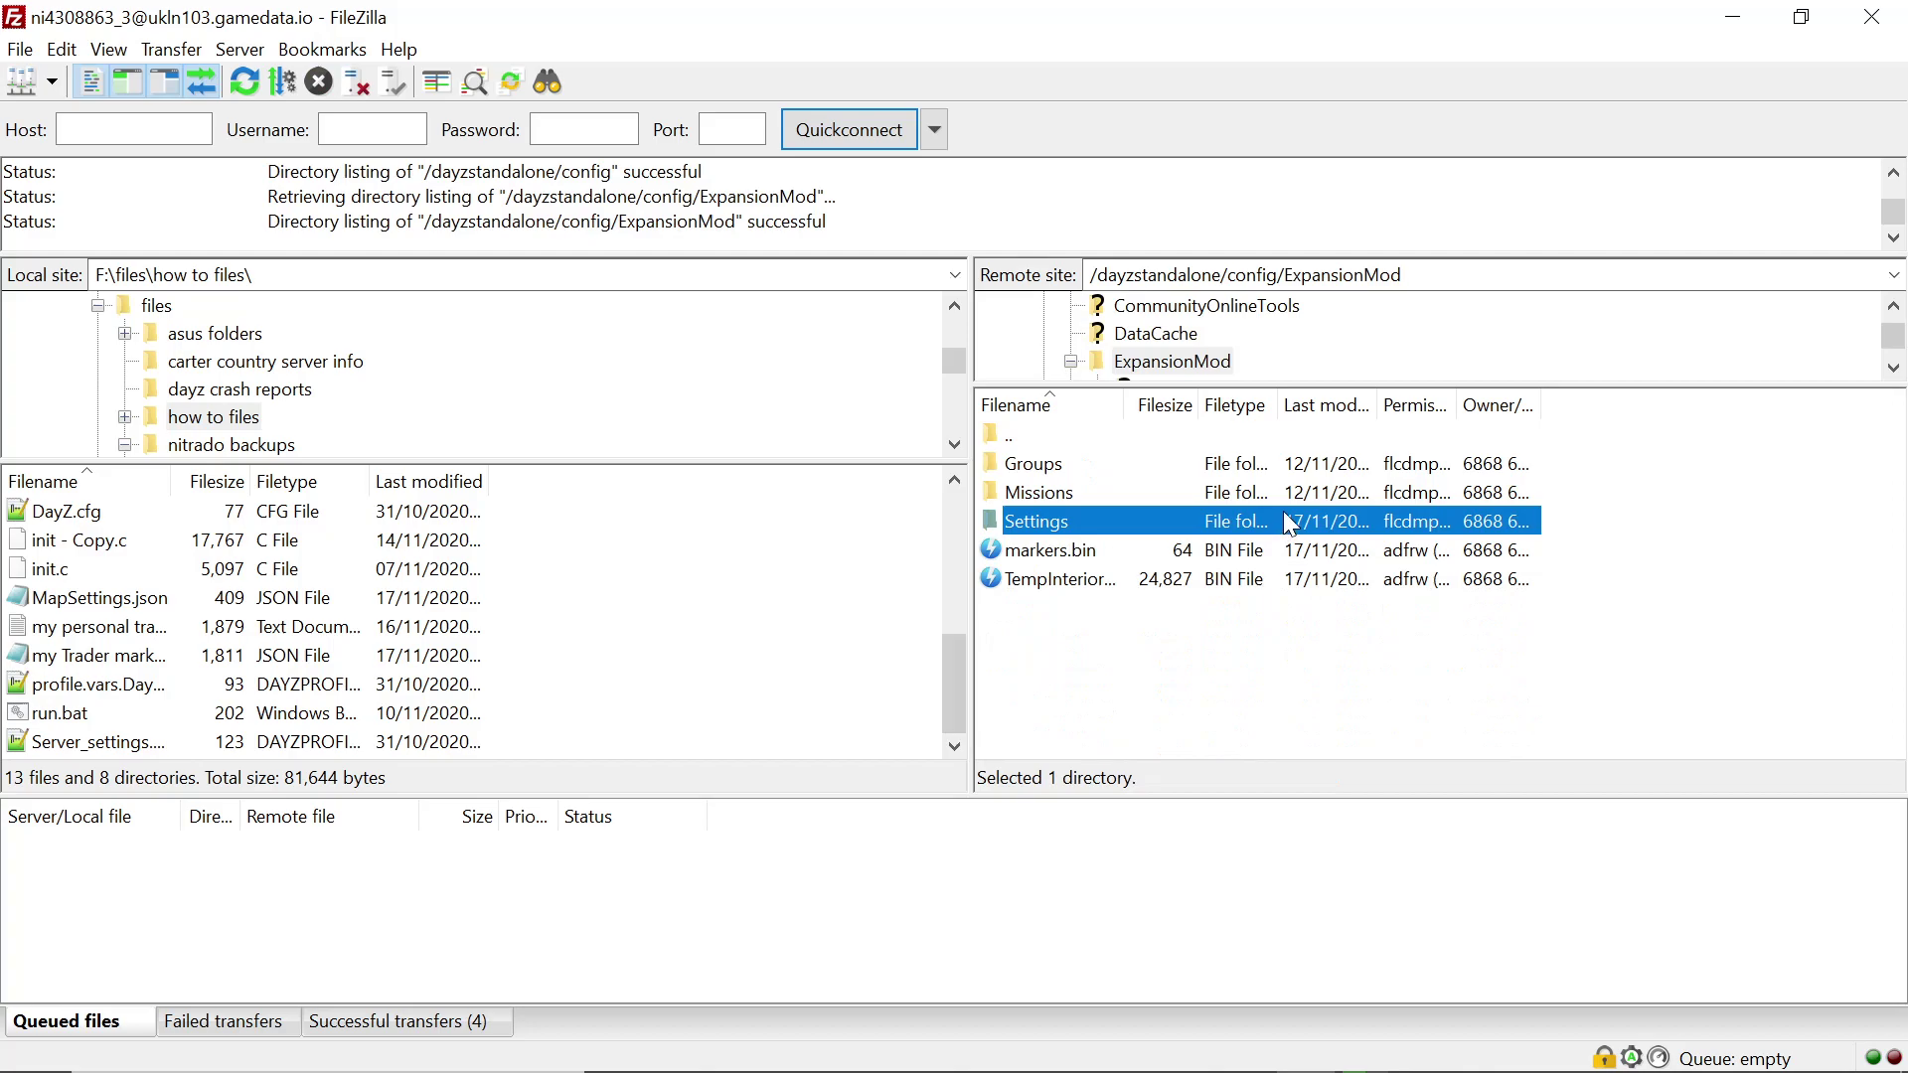
double_click(1283, 514)
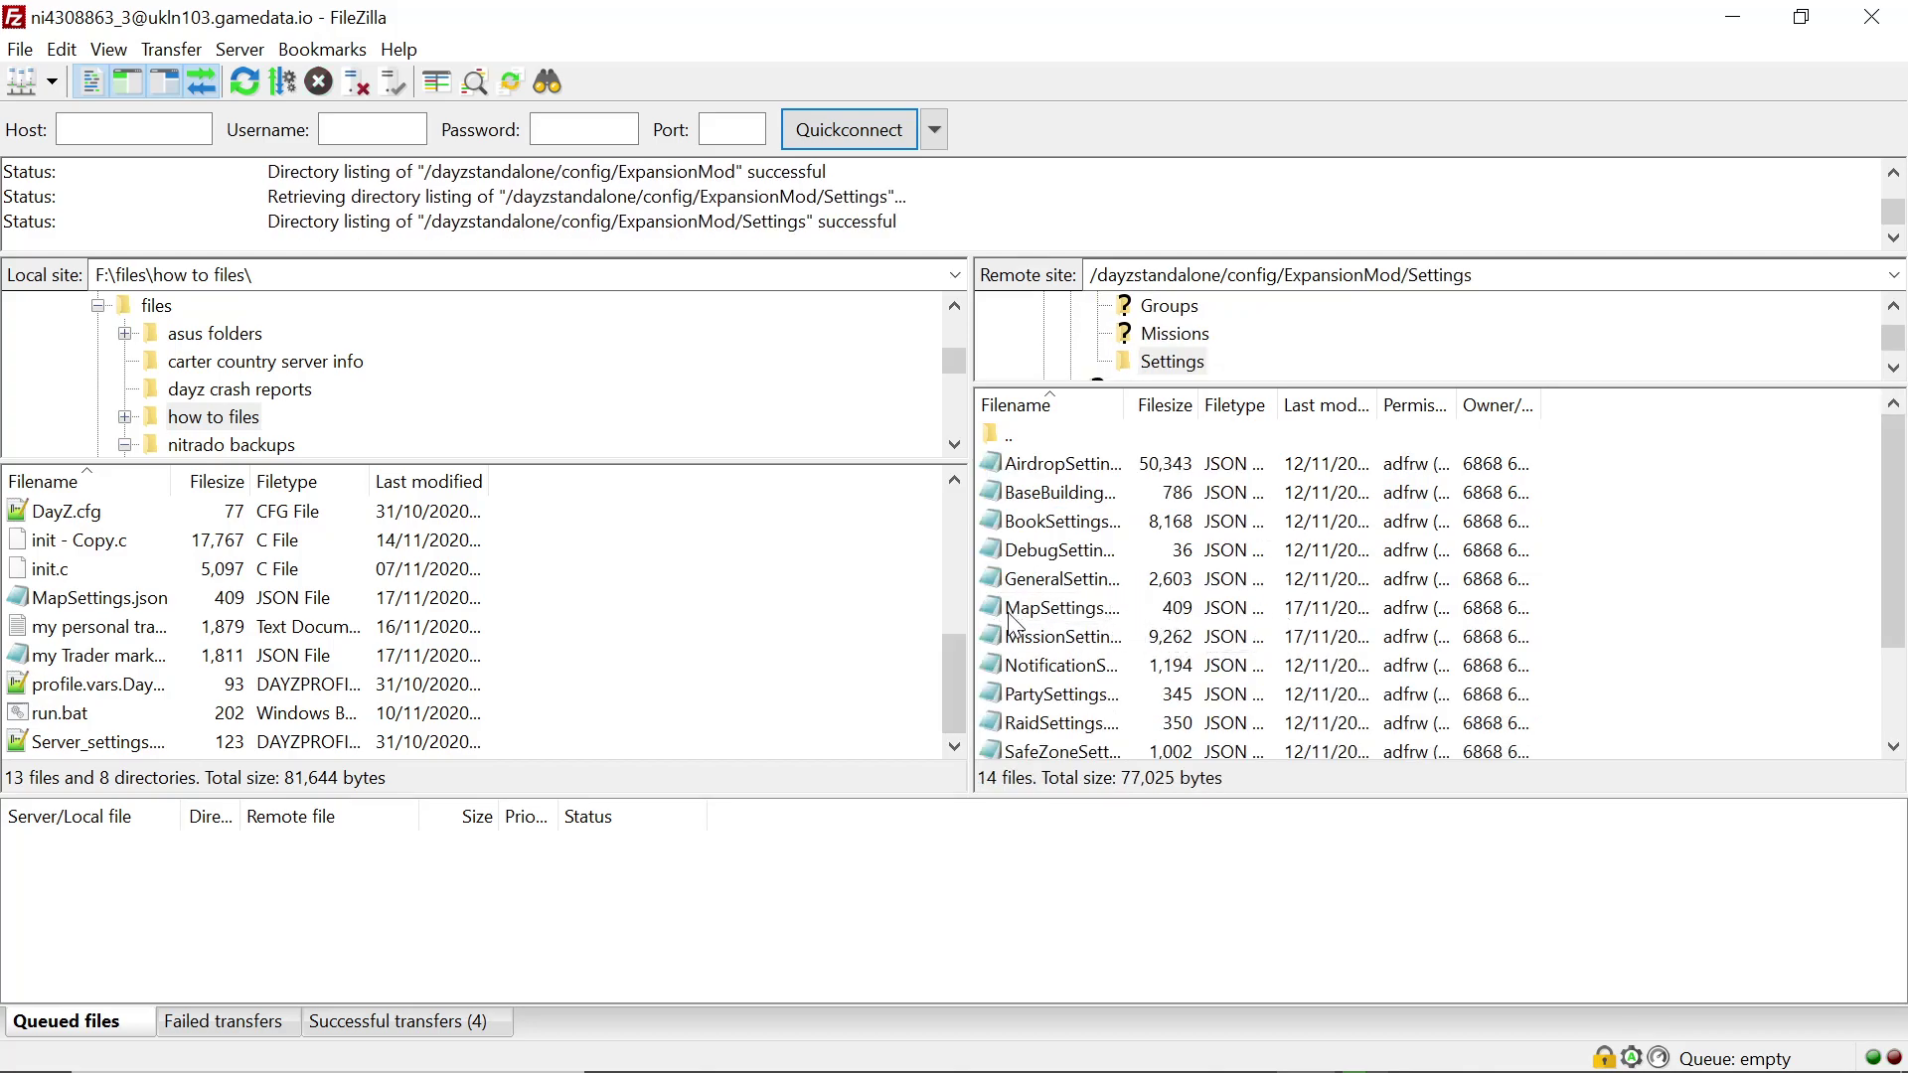
- Look through the local how to files folder and check the file actions available in the remote Settings folder
scroll(119, 636, "up", 4)
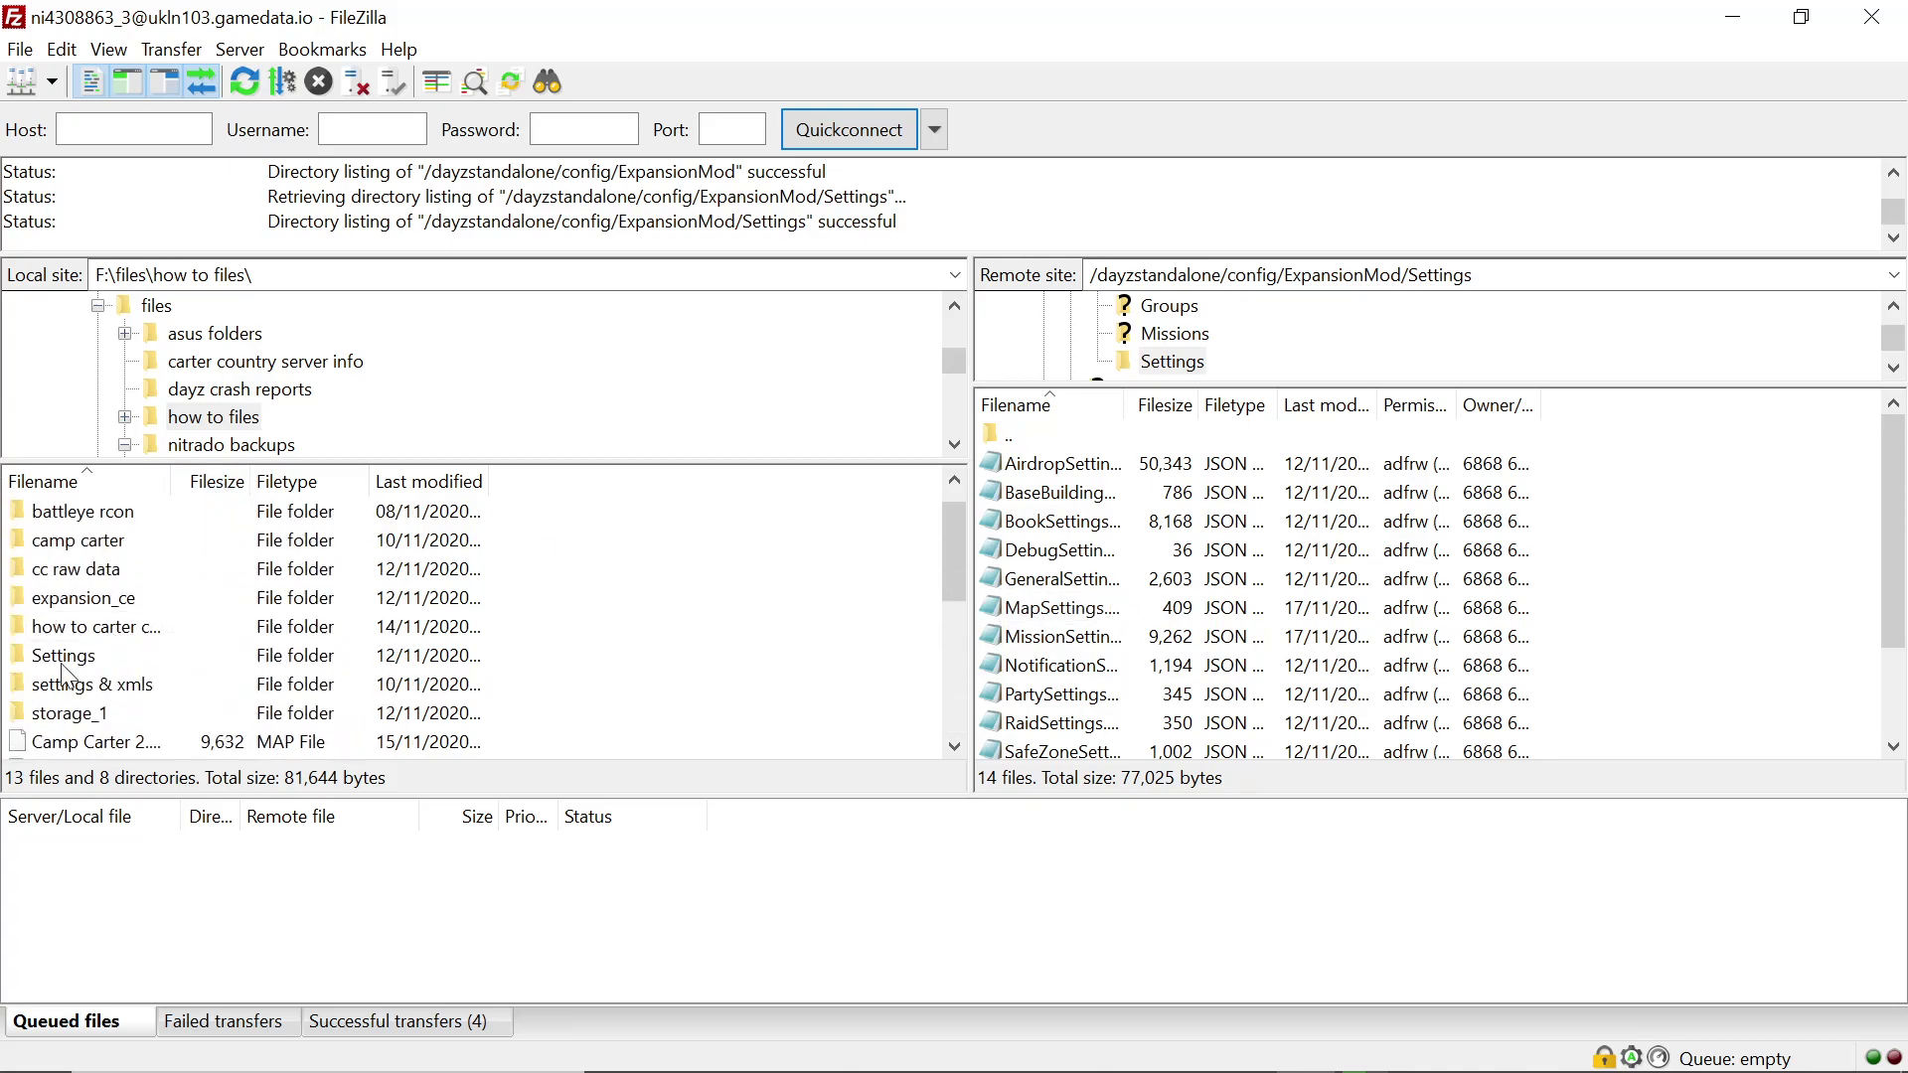
scroll(117, 586, "up", 1)
left_click(50, 514)
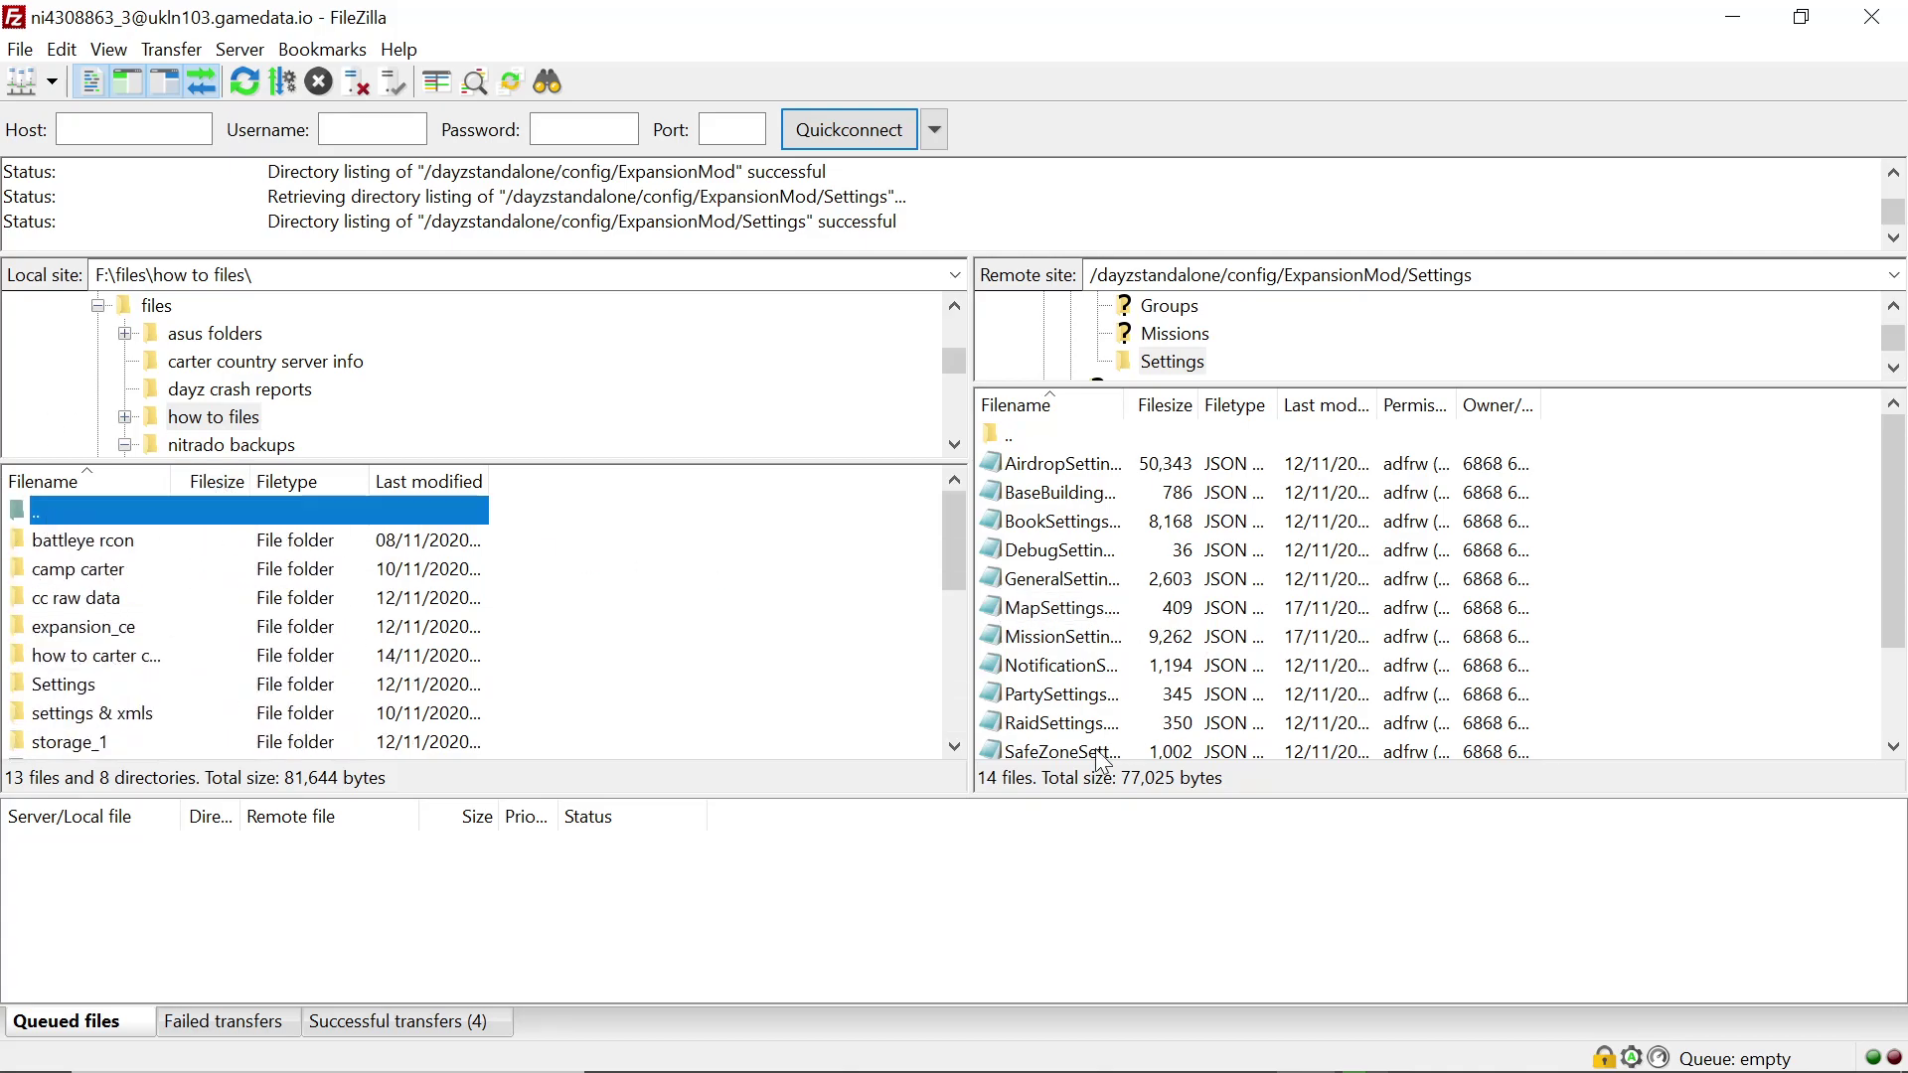
right_click(1053, 644)
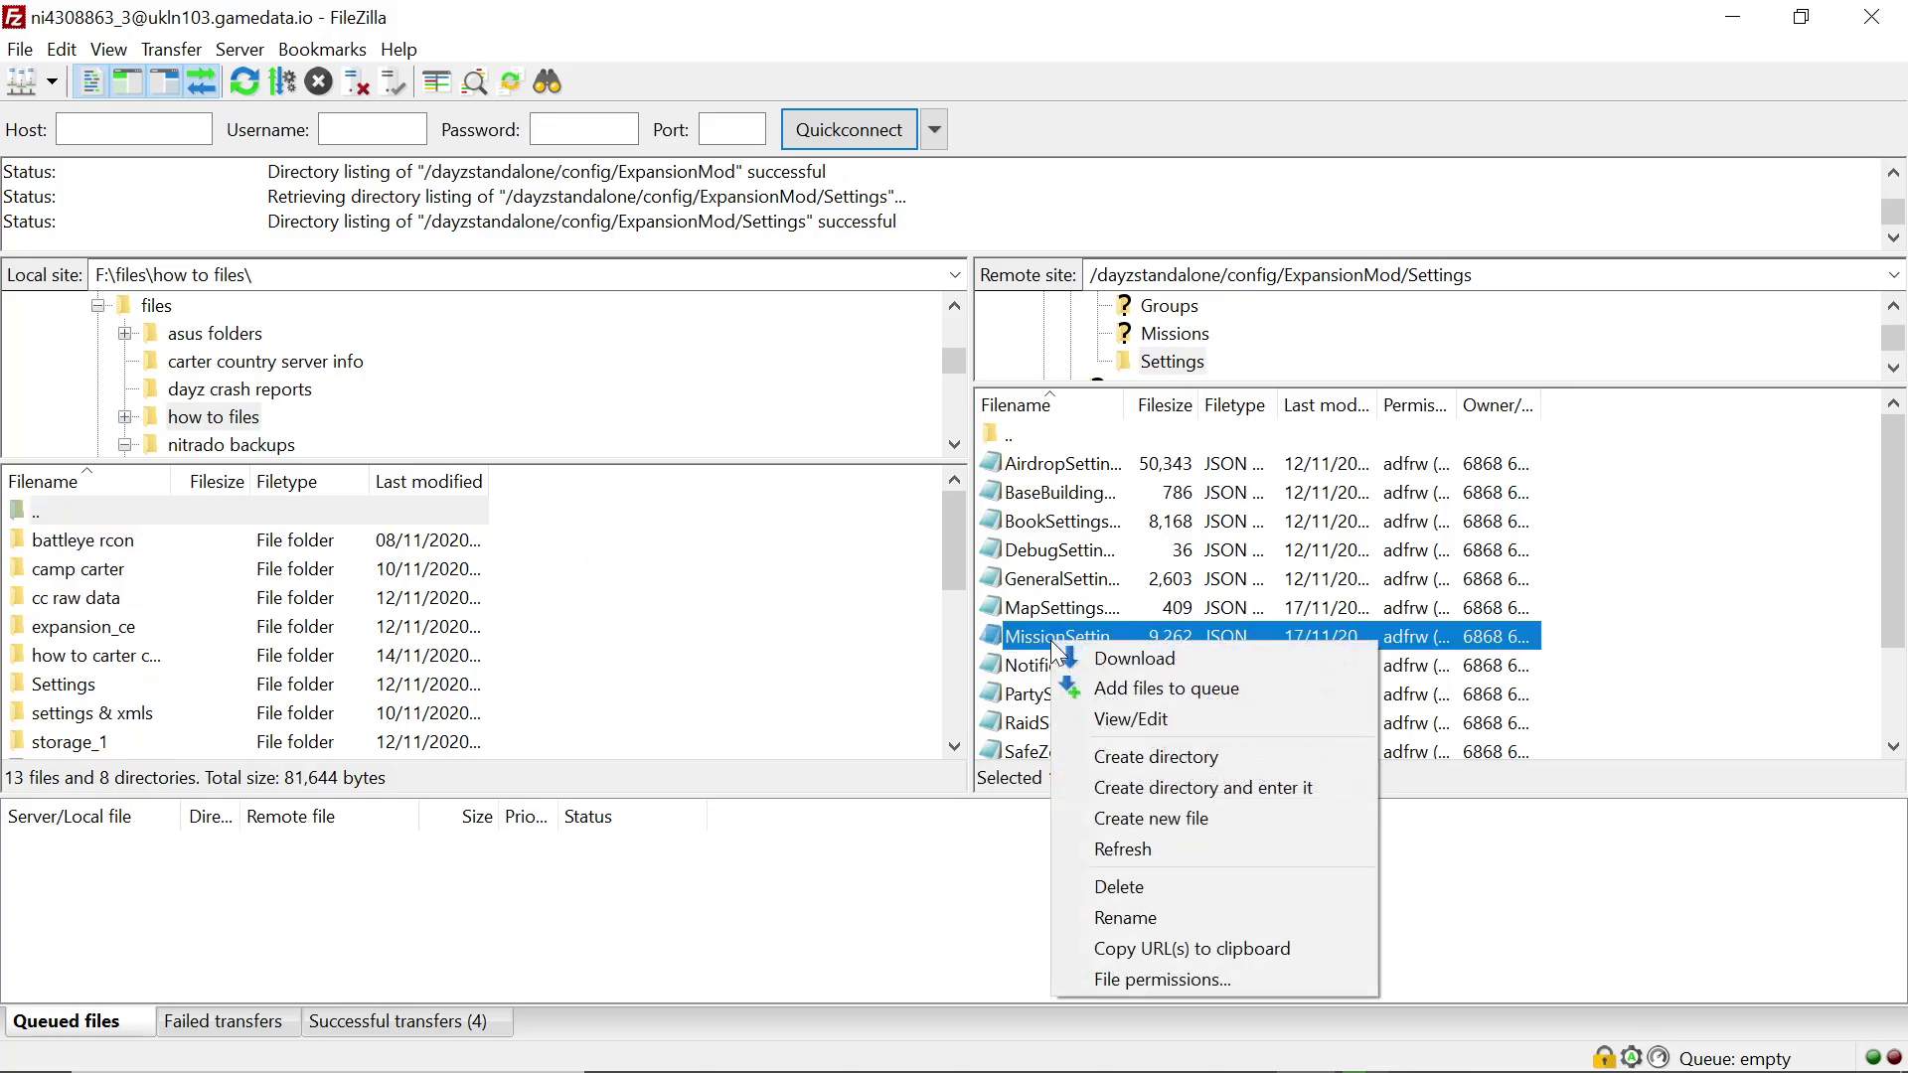
left_click(1554, 907)
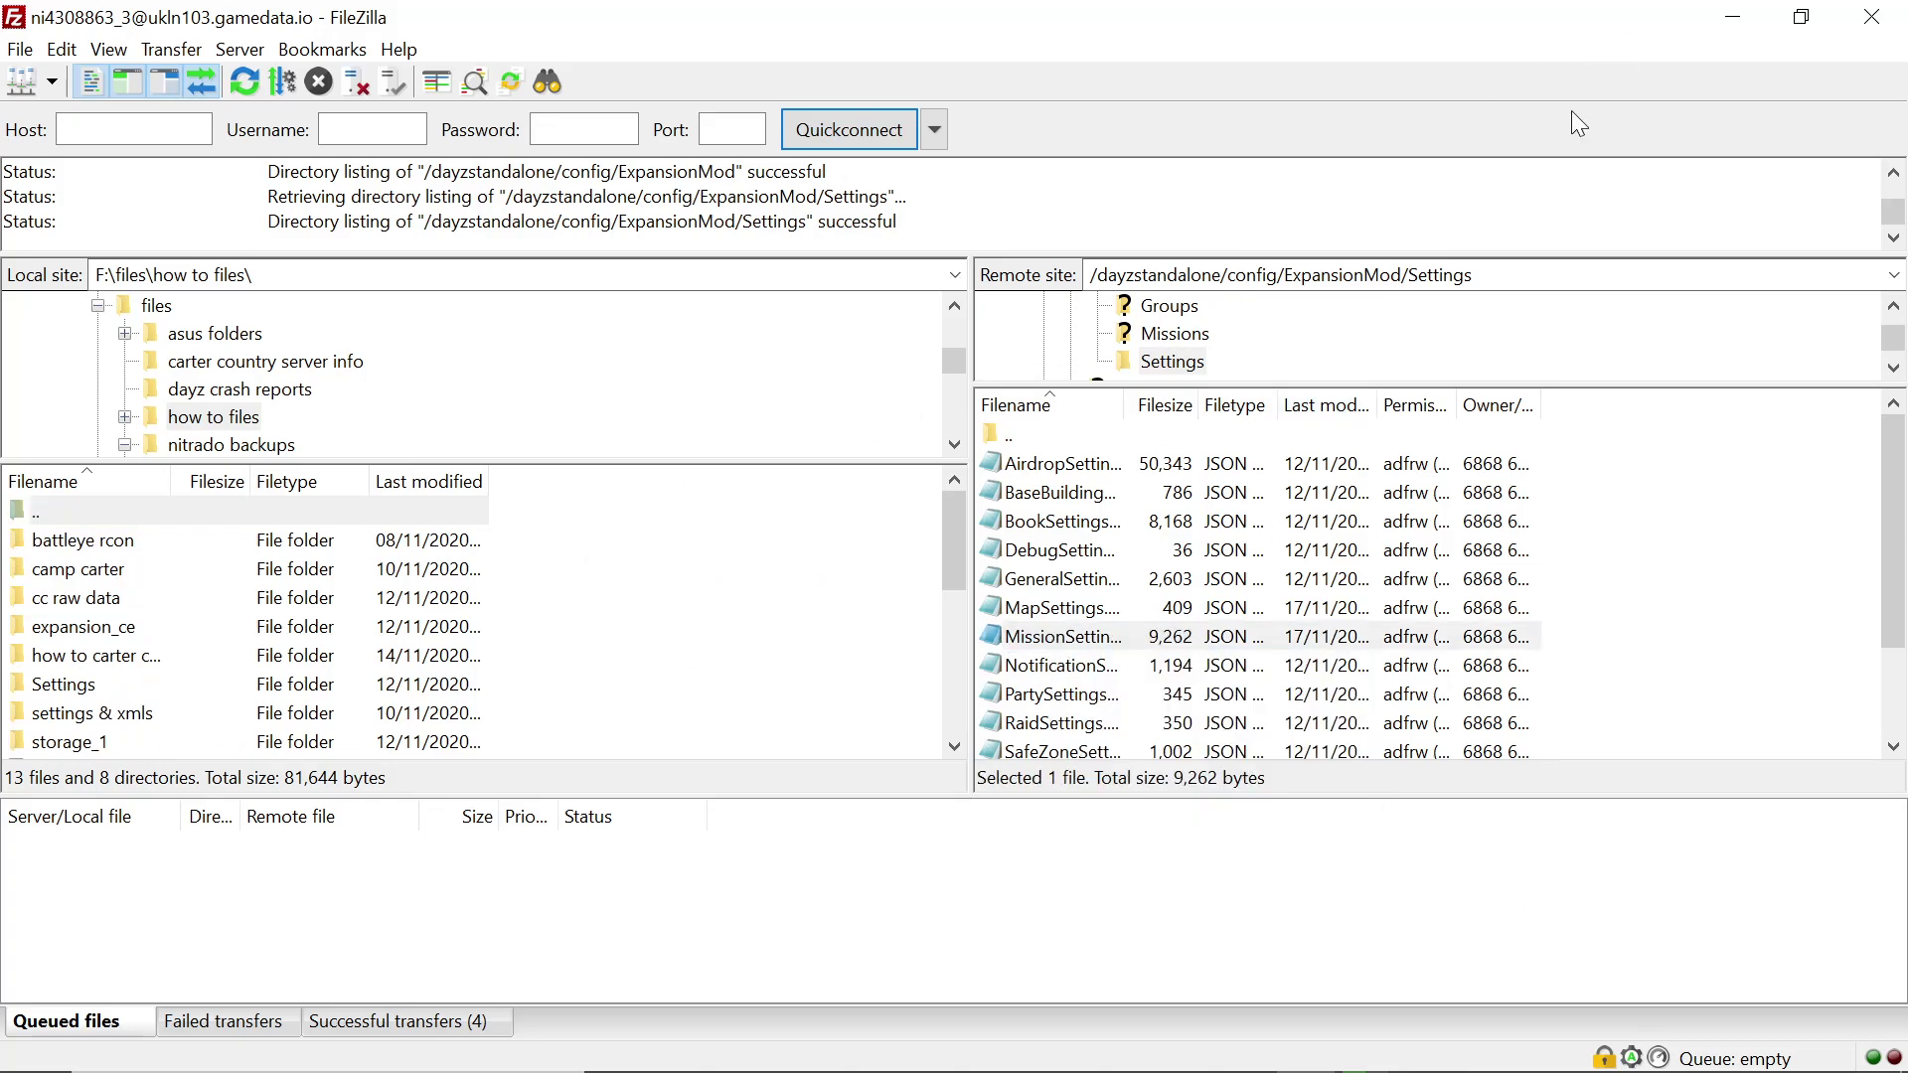
- Return the remote site to the dayzstandalone folder and minimise FileZilla
key("BackSpace")
key("BackSpace")
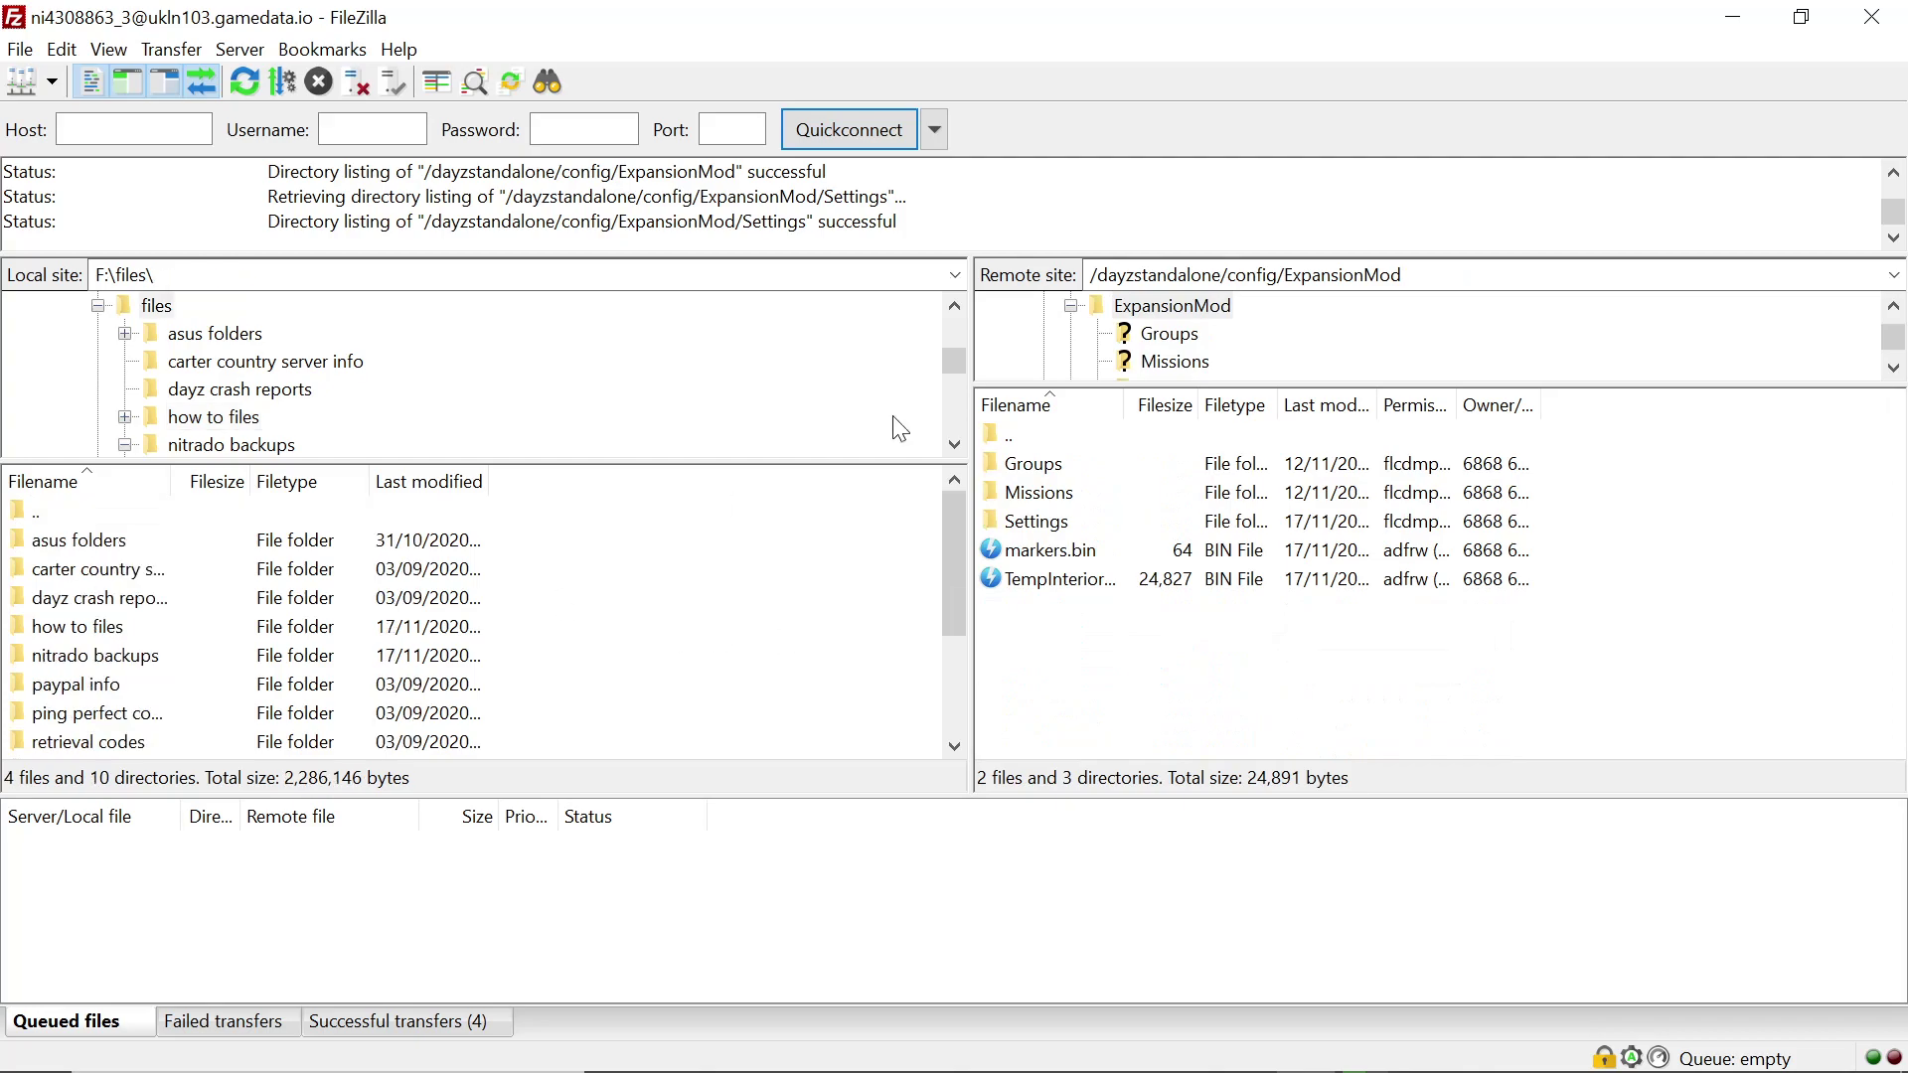
left_click(1322, 606)
key("BackSpace")
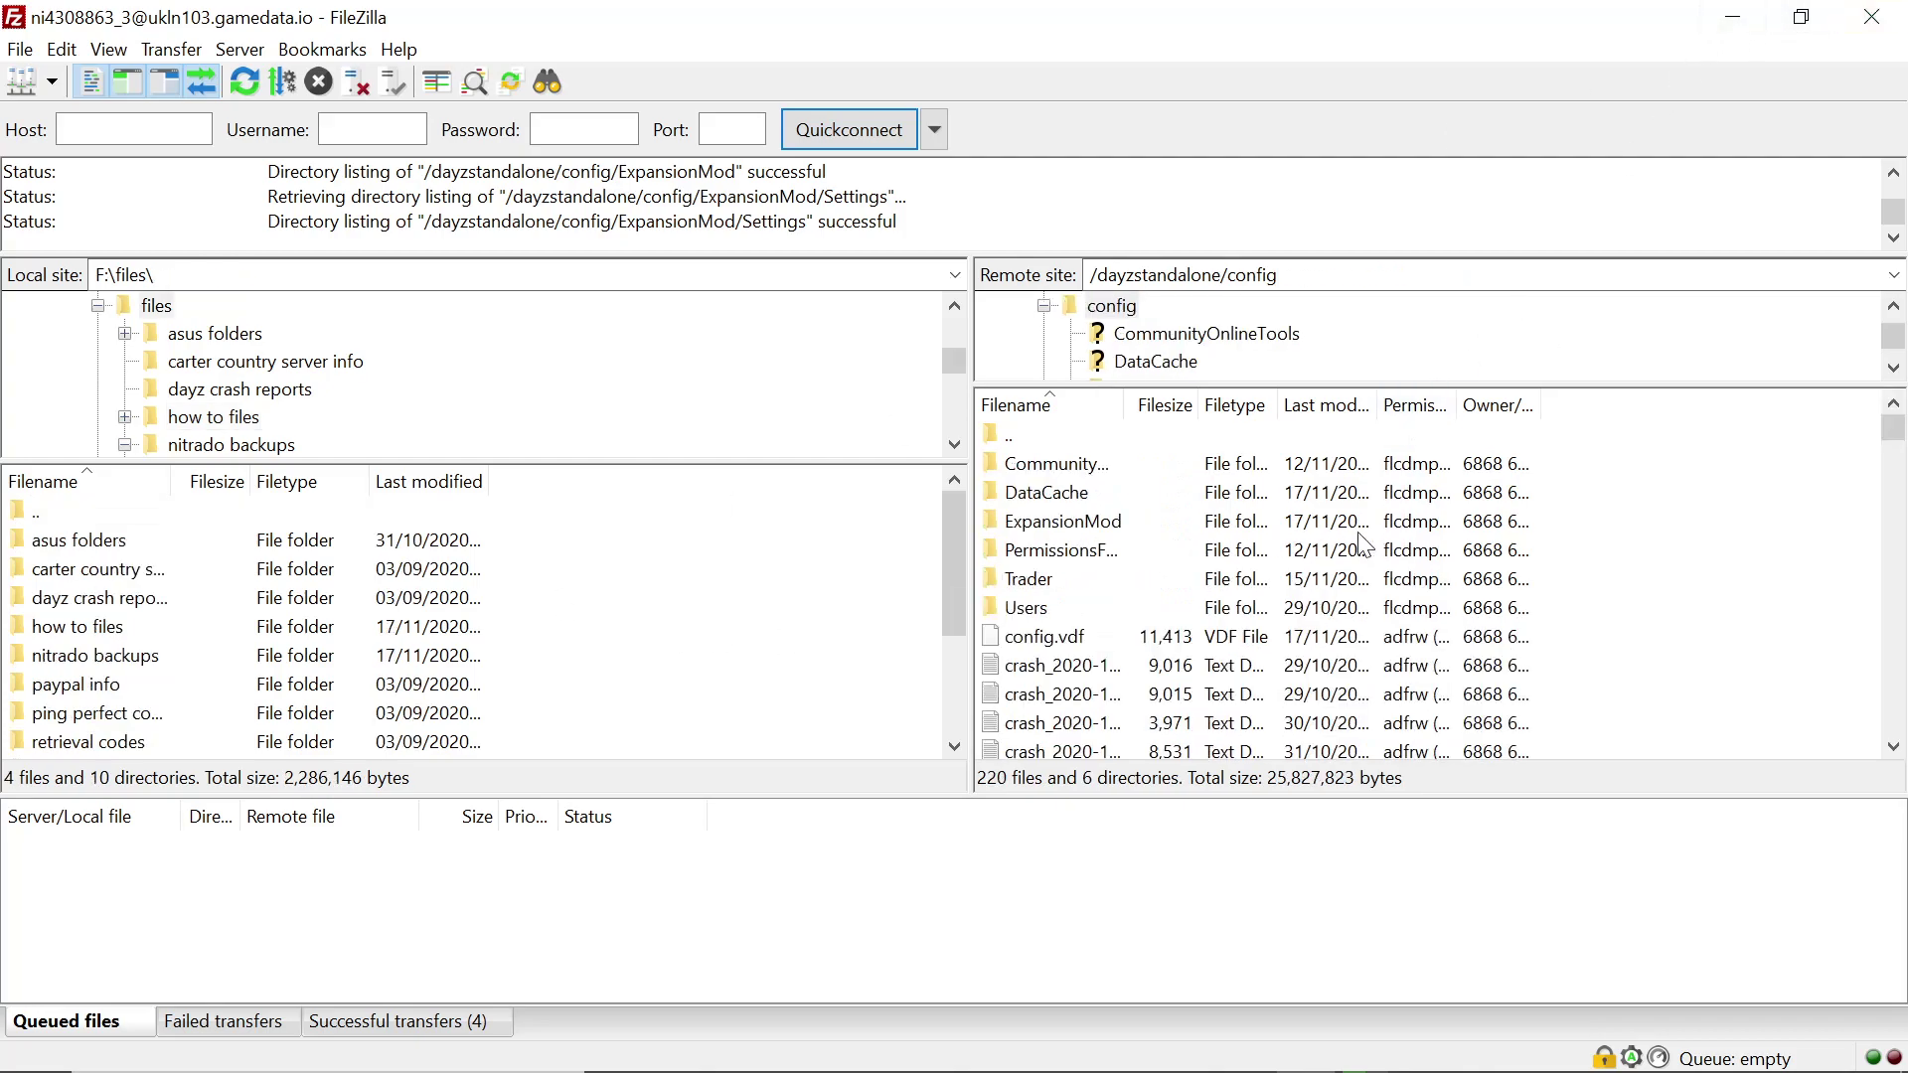
key("BackSpace")
left_click(1739, 13)
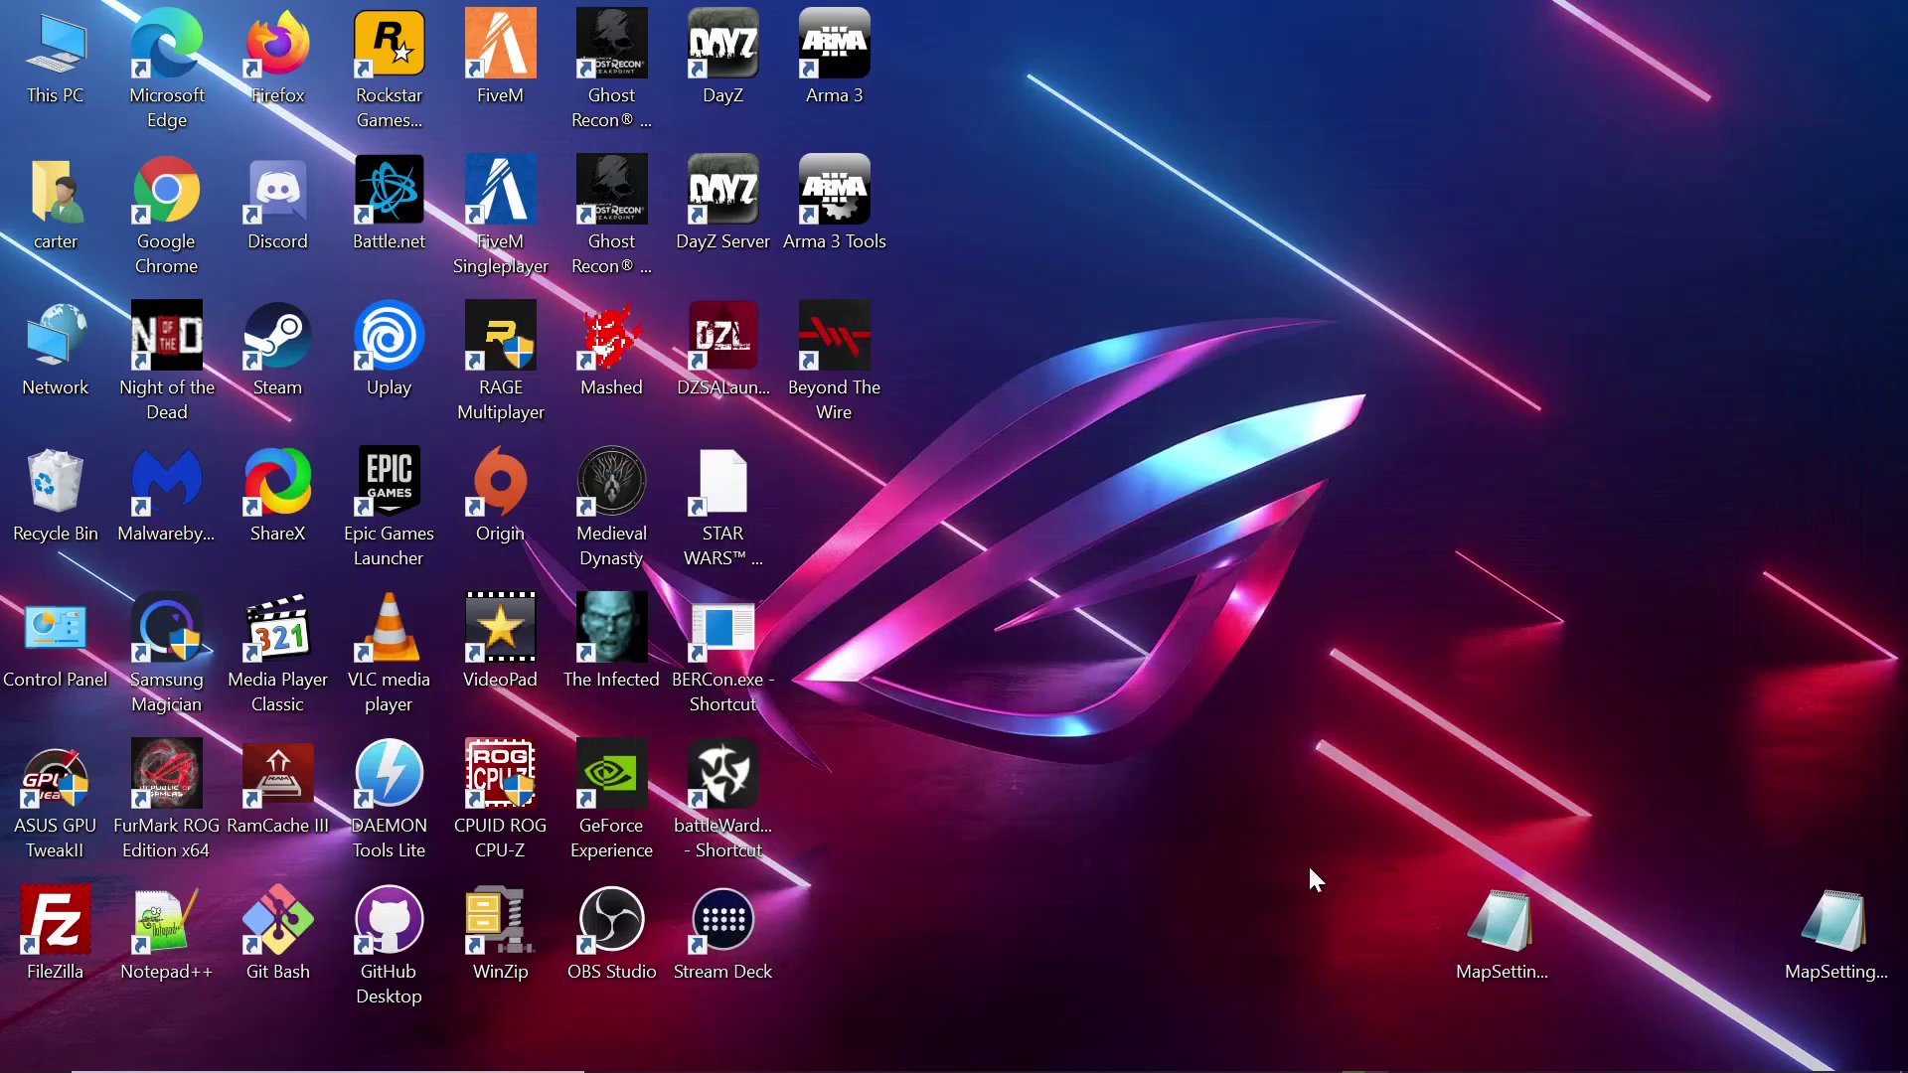
- Switch to Firefox and show the DayZ-Expansion-Scripts wiki page on adding server markers
left_click(1465, 944)
left_click(1459, 767)
mouse_move(1302, 1054)
left_click(1245, 1044)
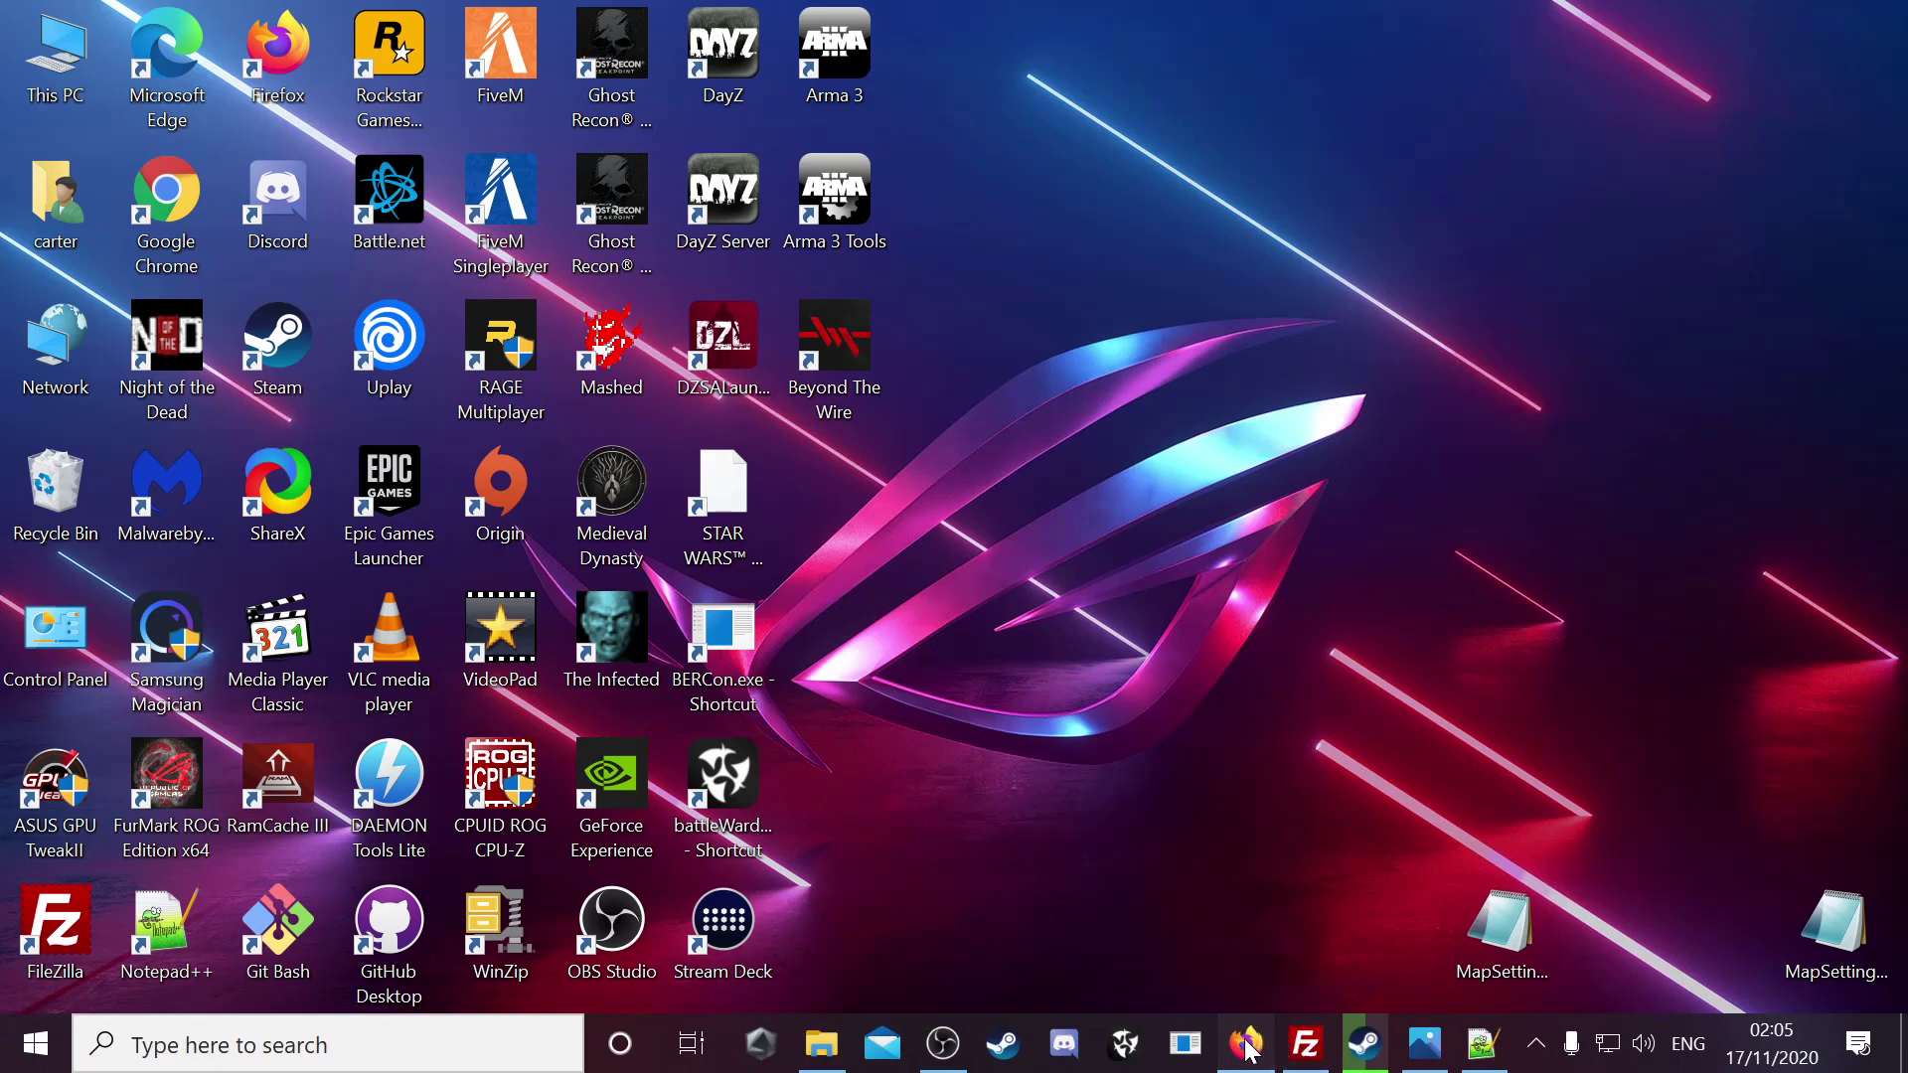
left_click(852, 20)
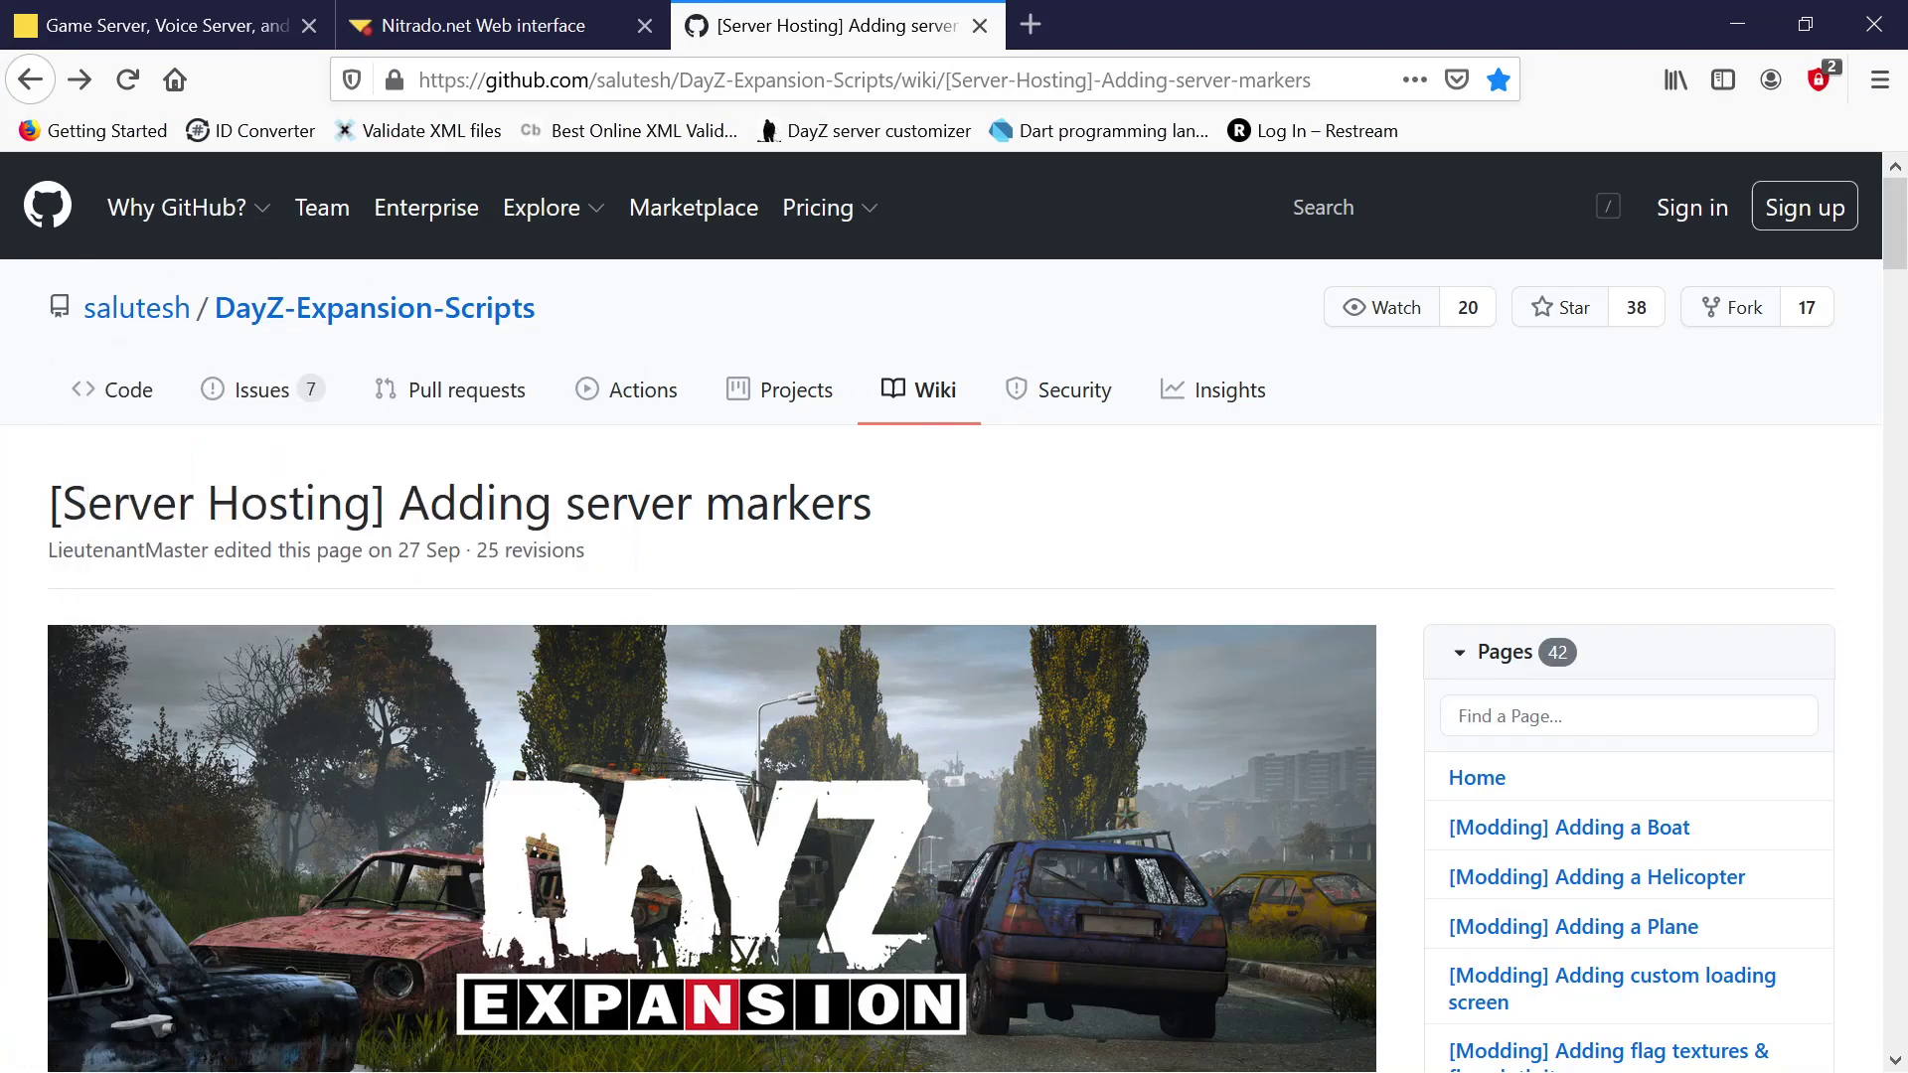
- Read the wiki's MapSettings.json location, the highlighted ServerMarkers example and the marker template under "How does it work ?"
scroll(45, 564, "down", 10)
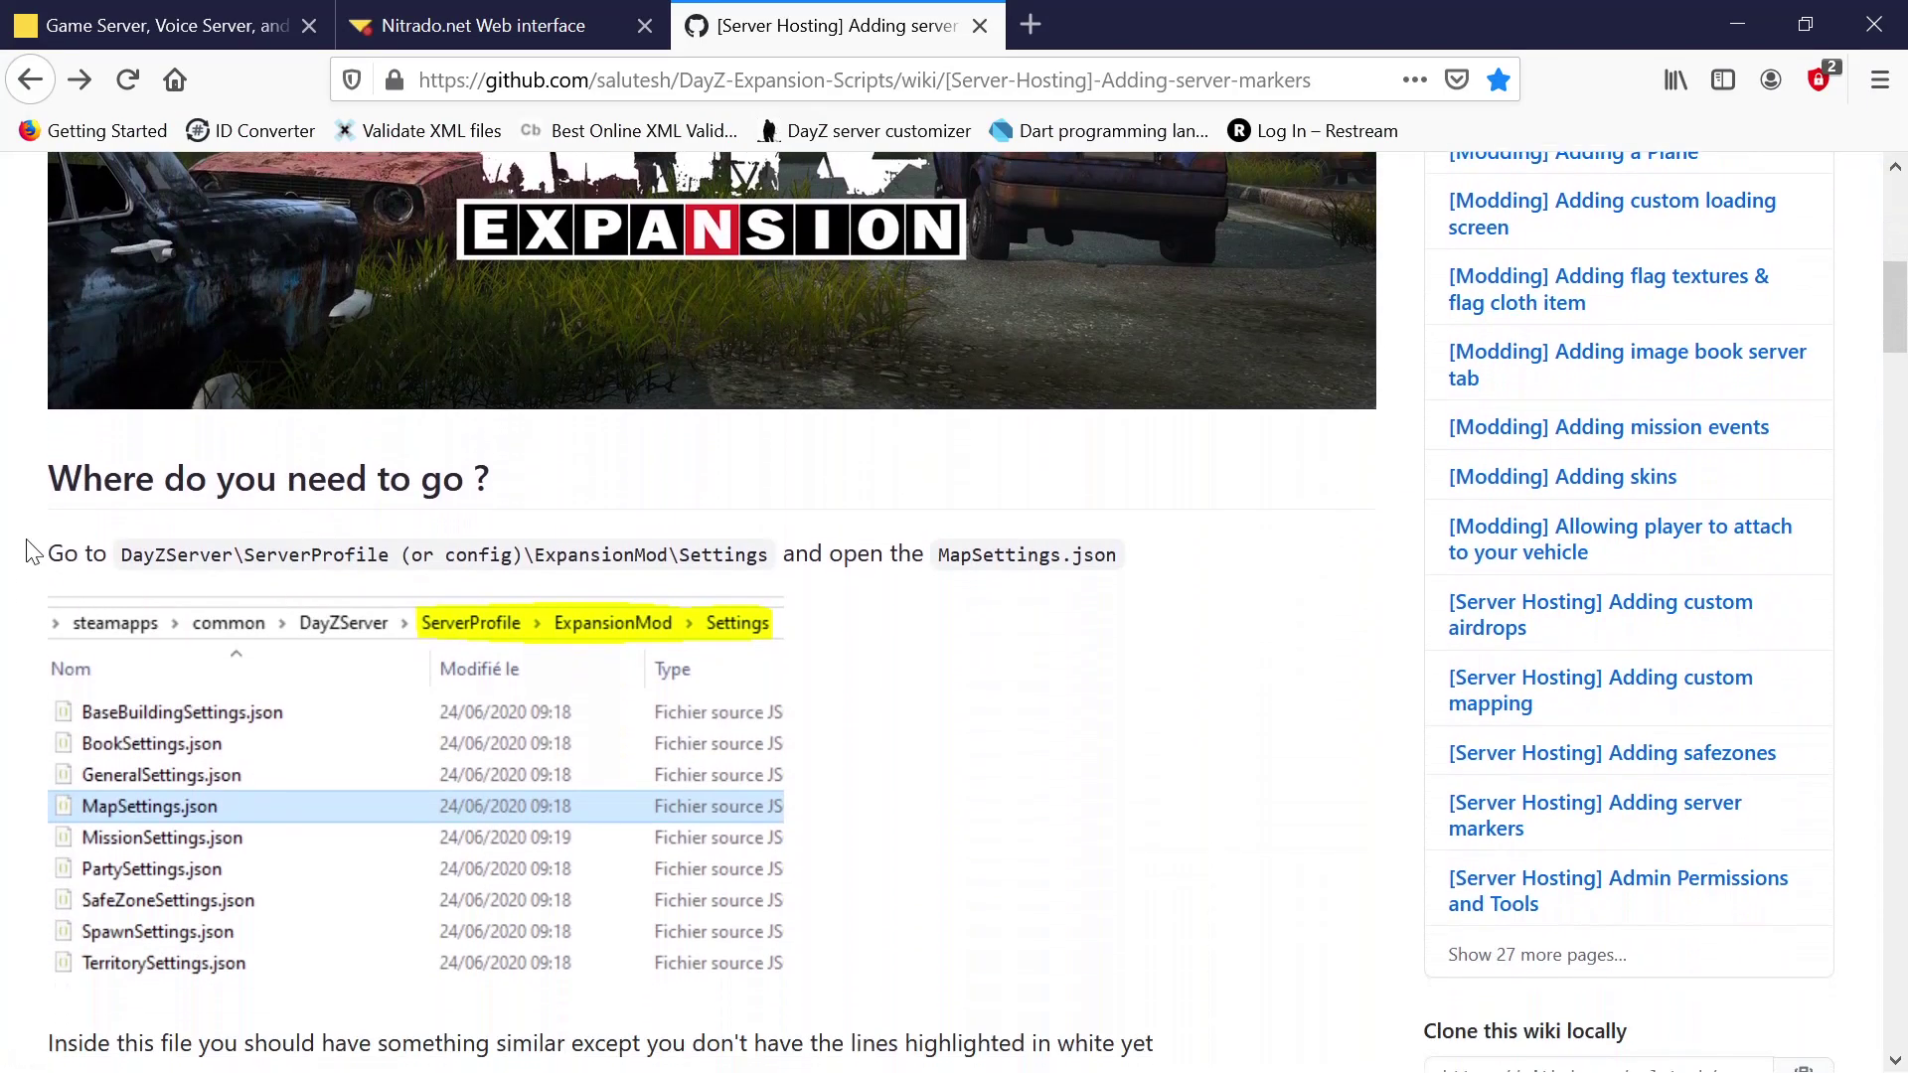
scroll(43, 536, "up", 10)
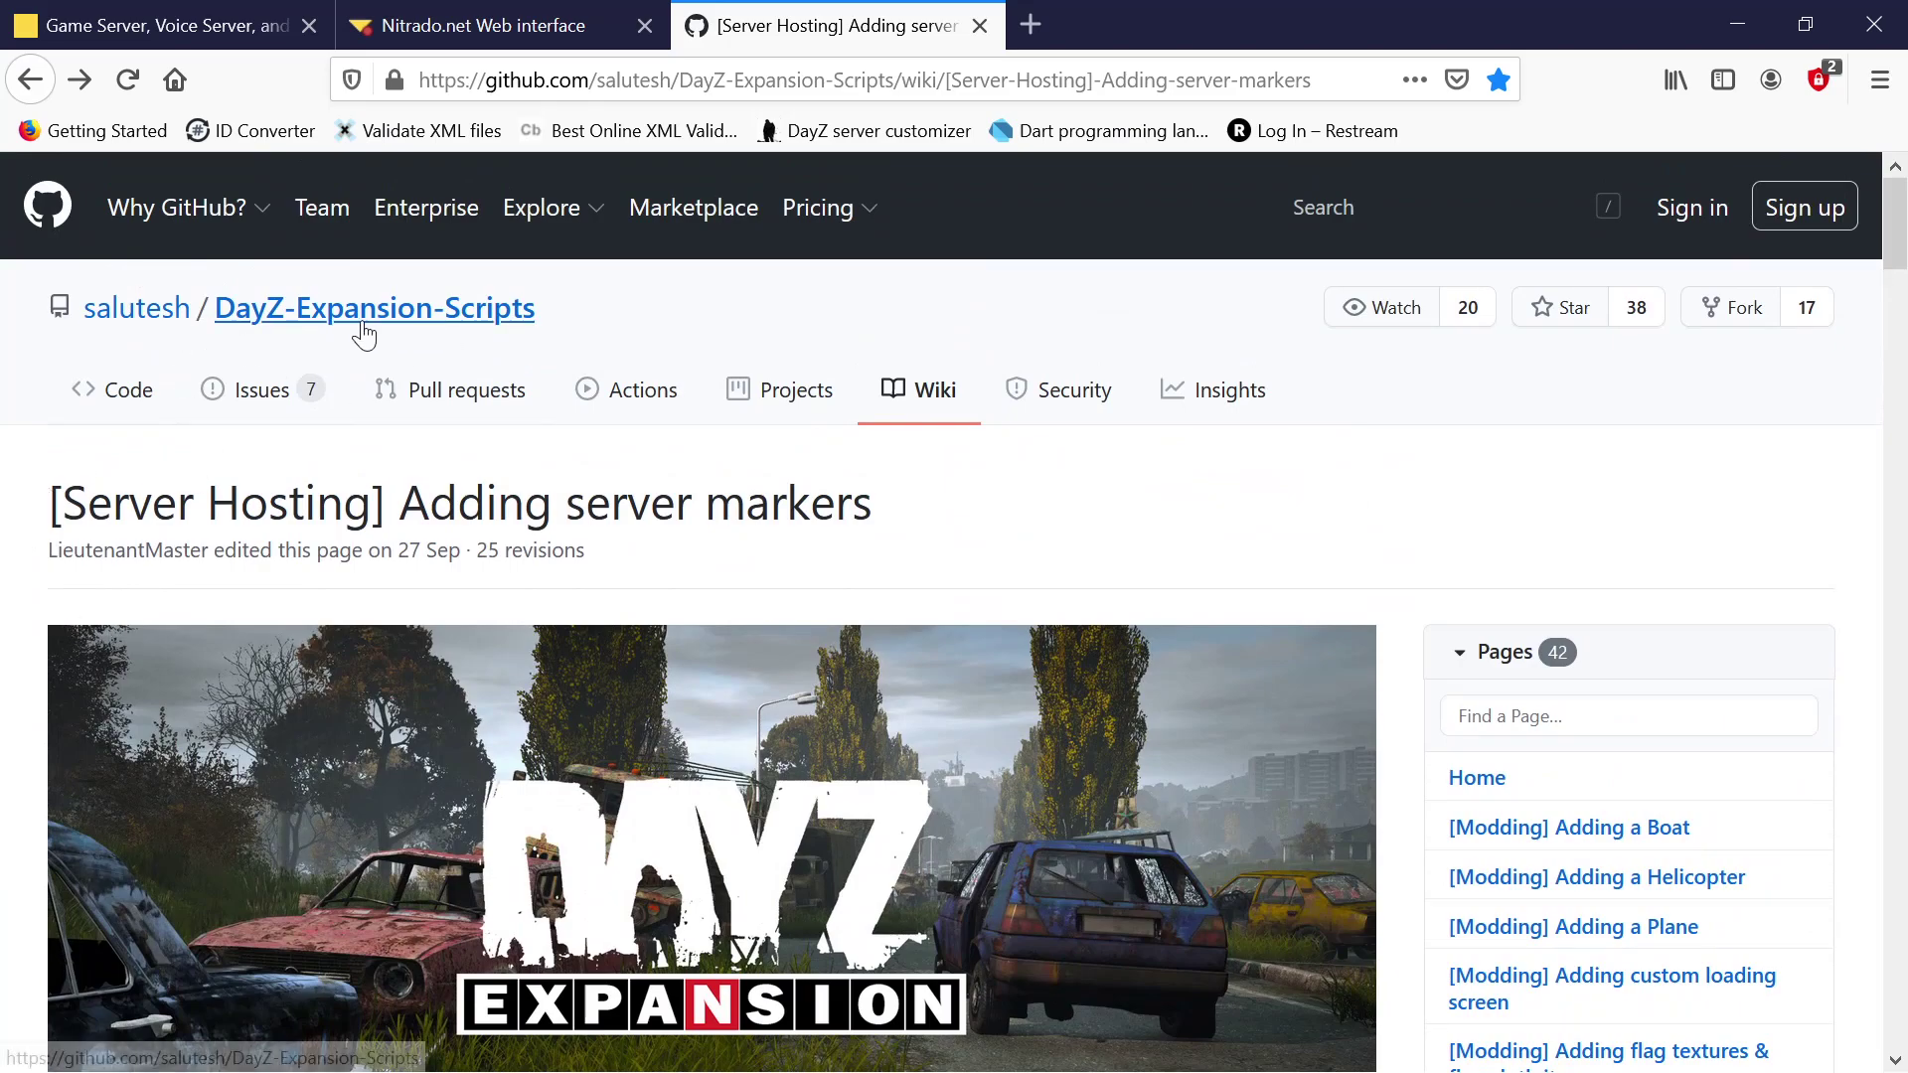
scroll(67, 586, "down", 6)
scroll(52, 684, "down", 3)
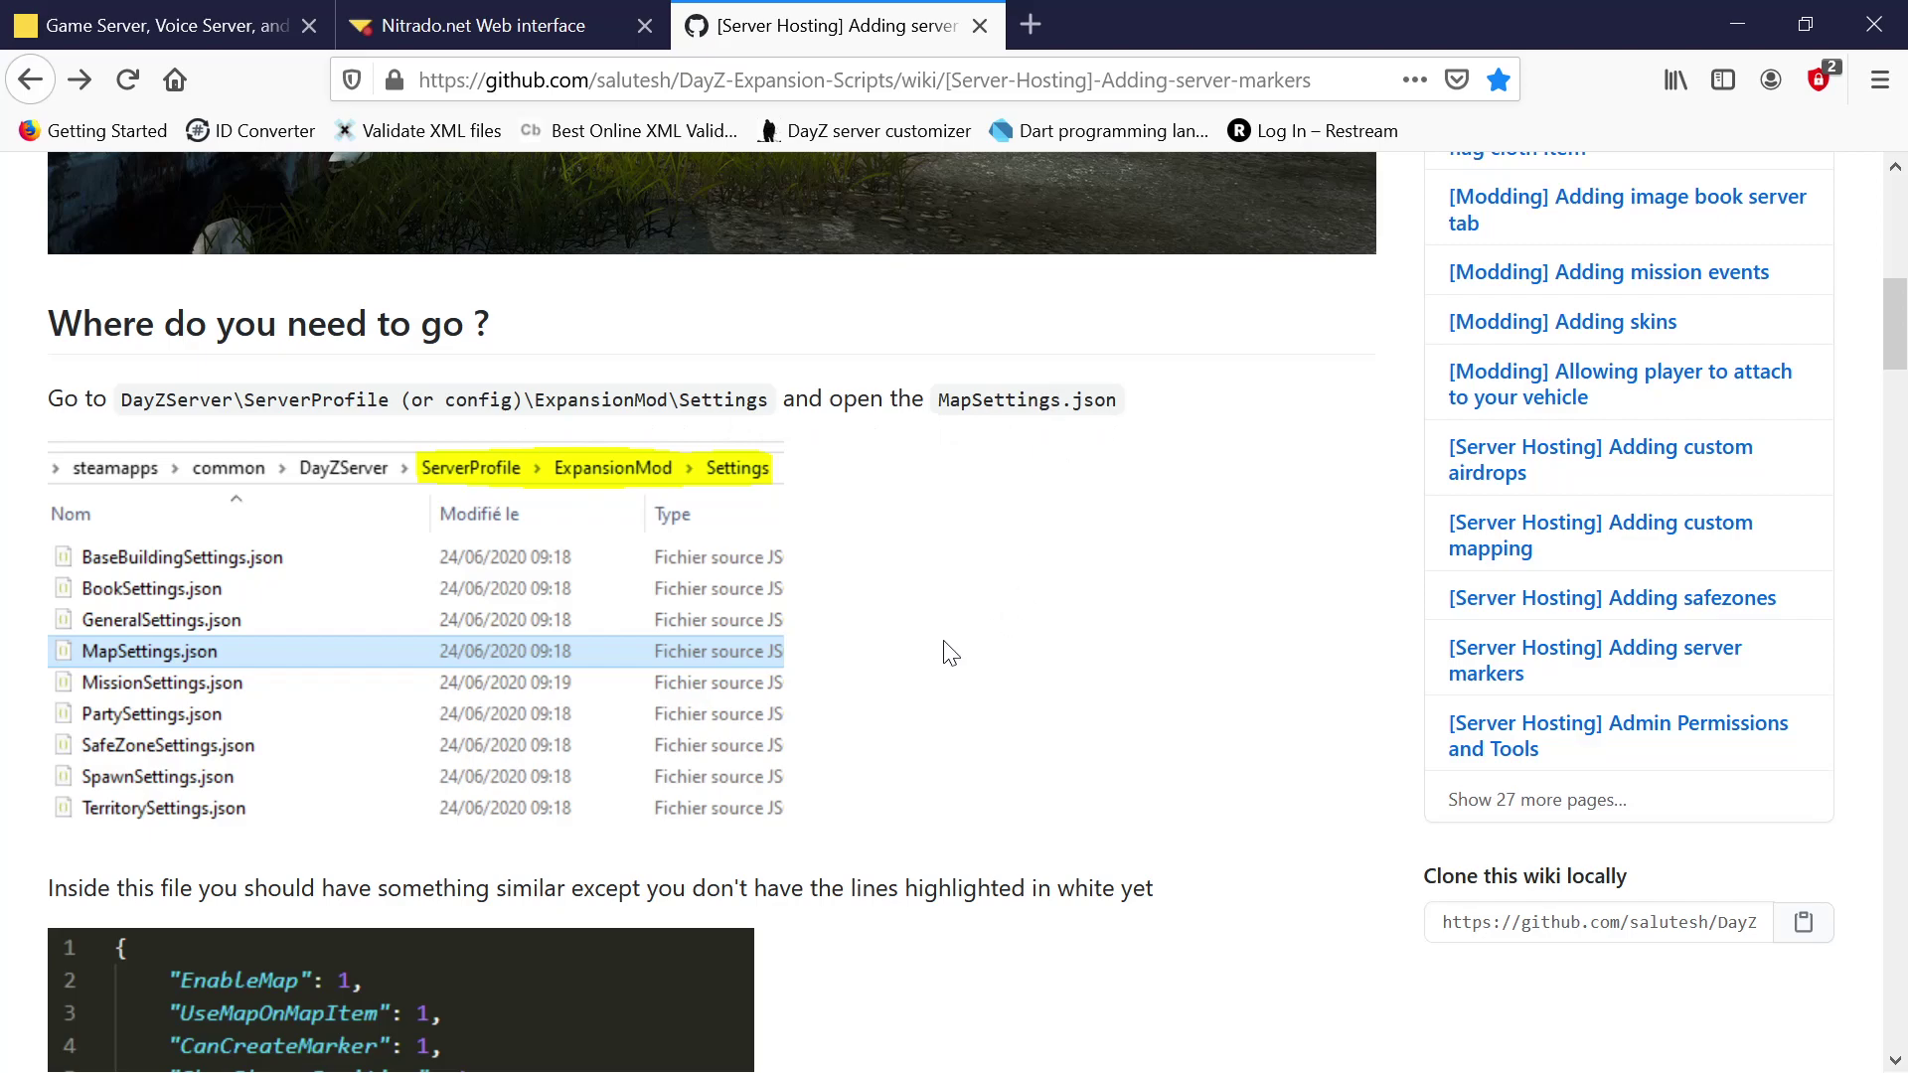
scroll(292, 656, "down", 8)
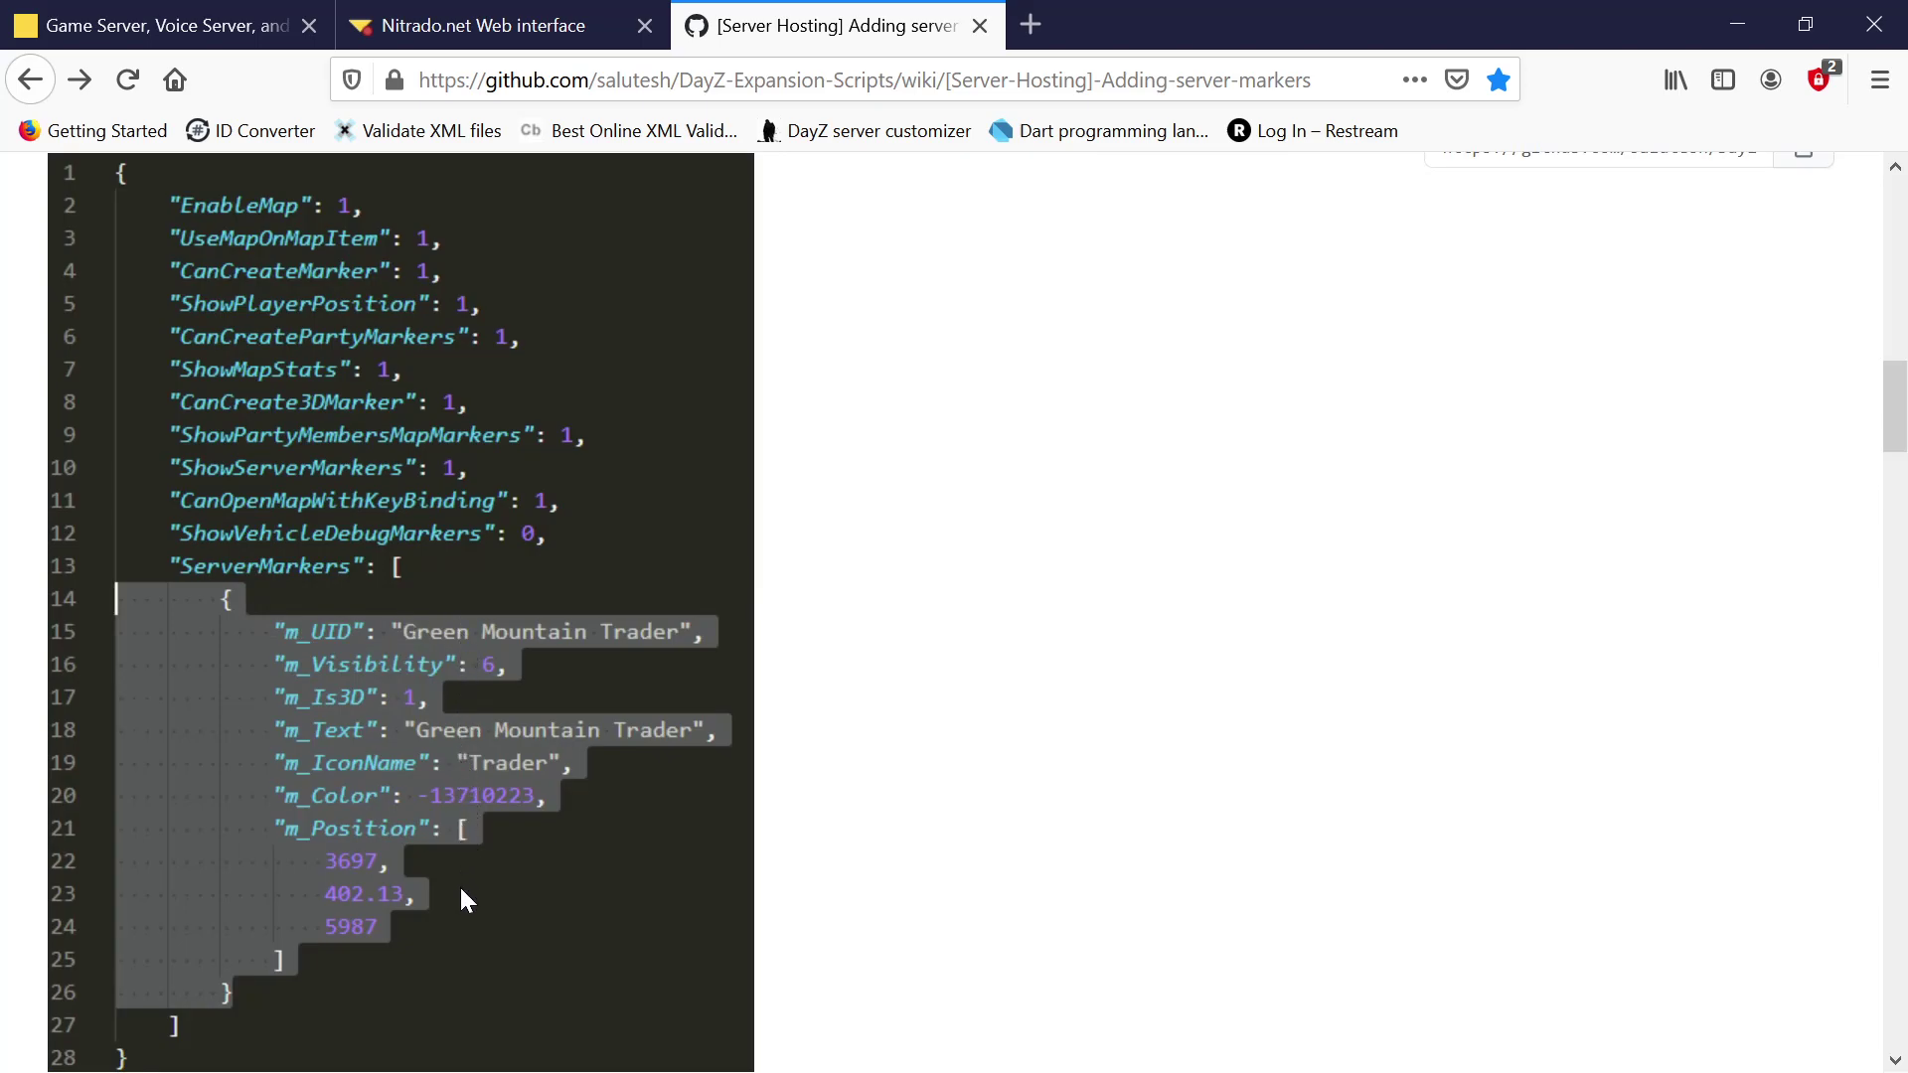
scroll(461, 656, "down", 9)
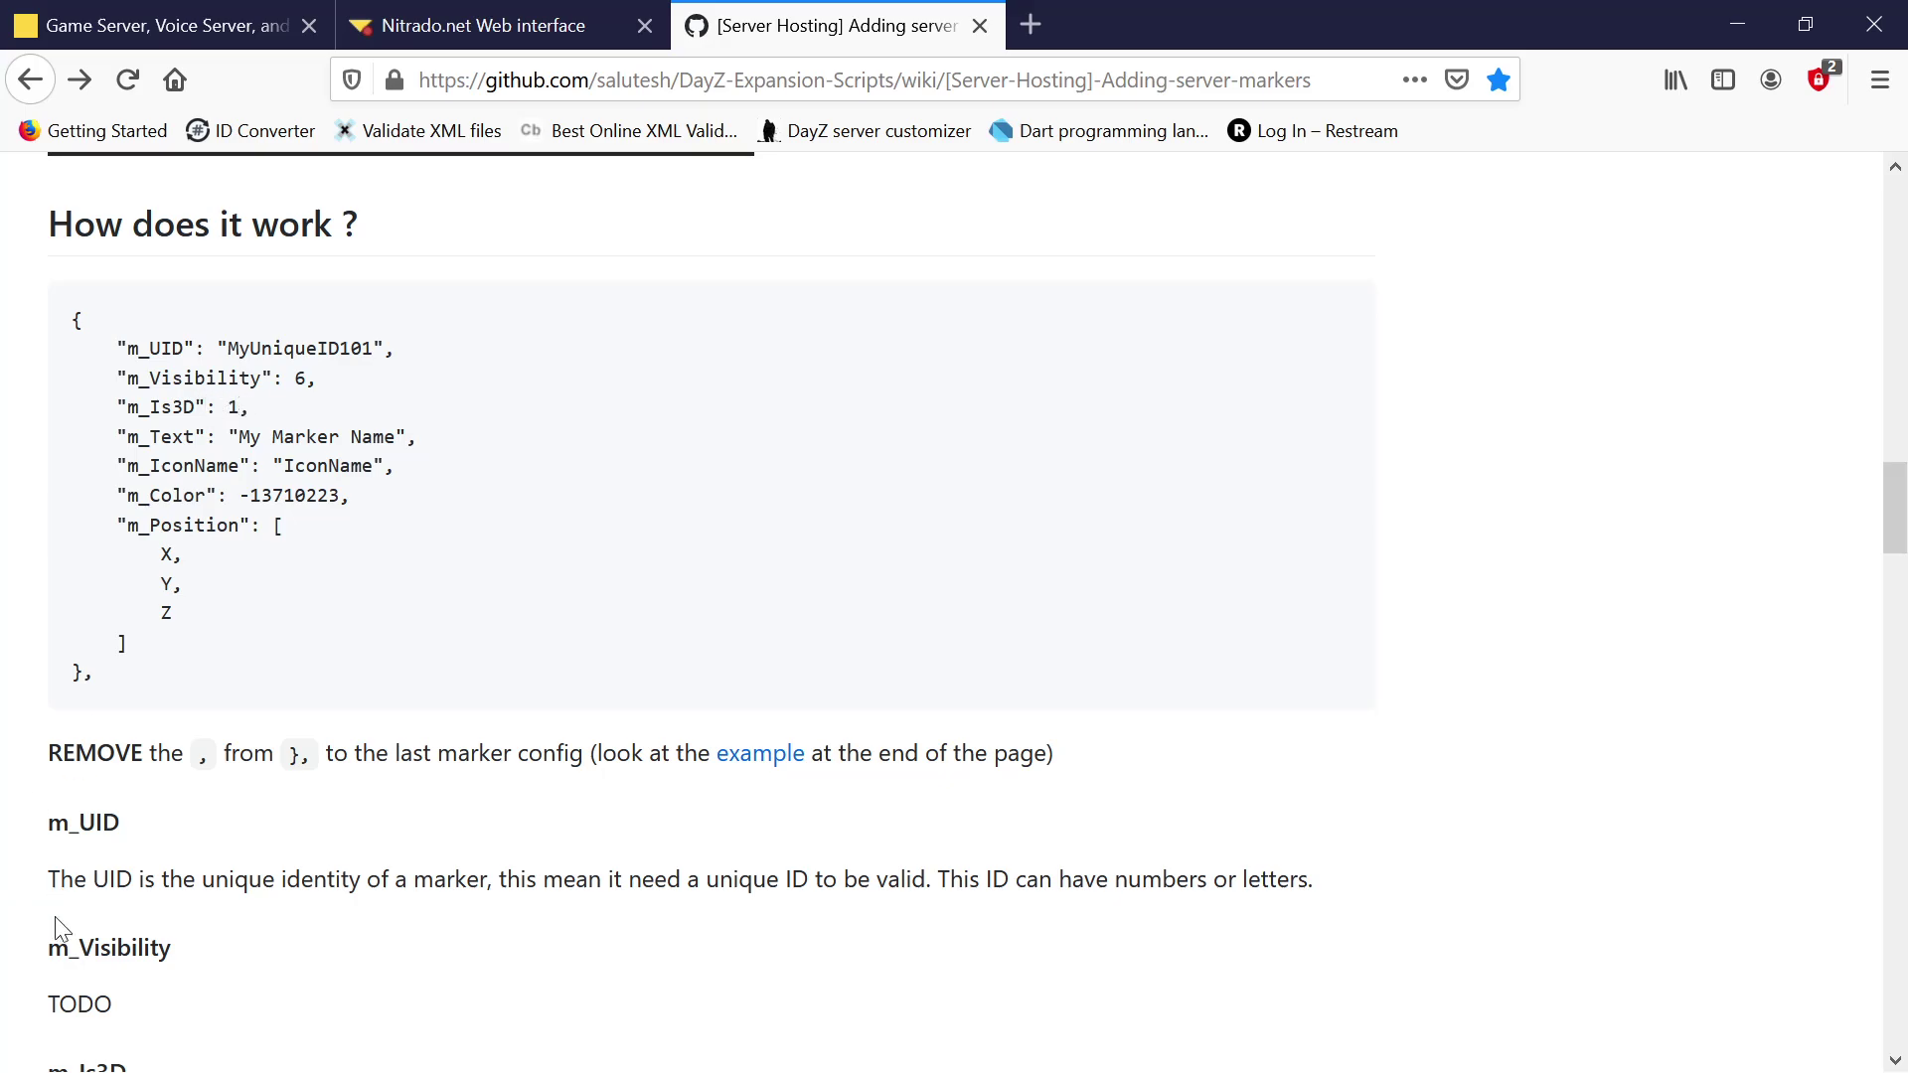
scroll(169, 695, "down", 5)
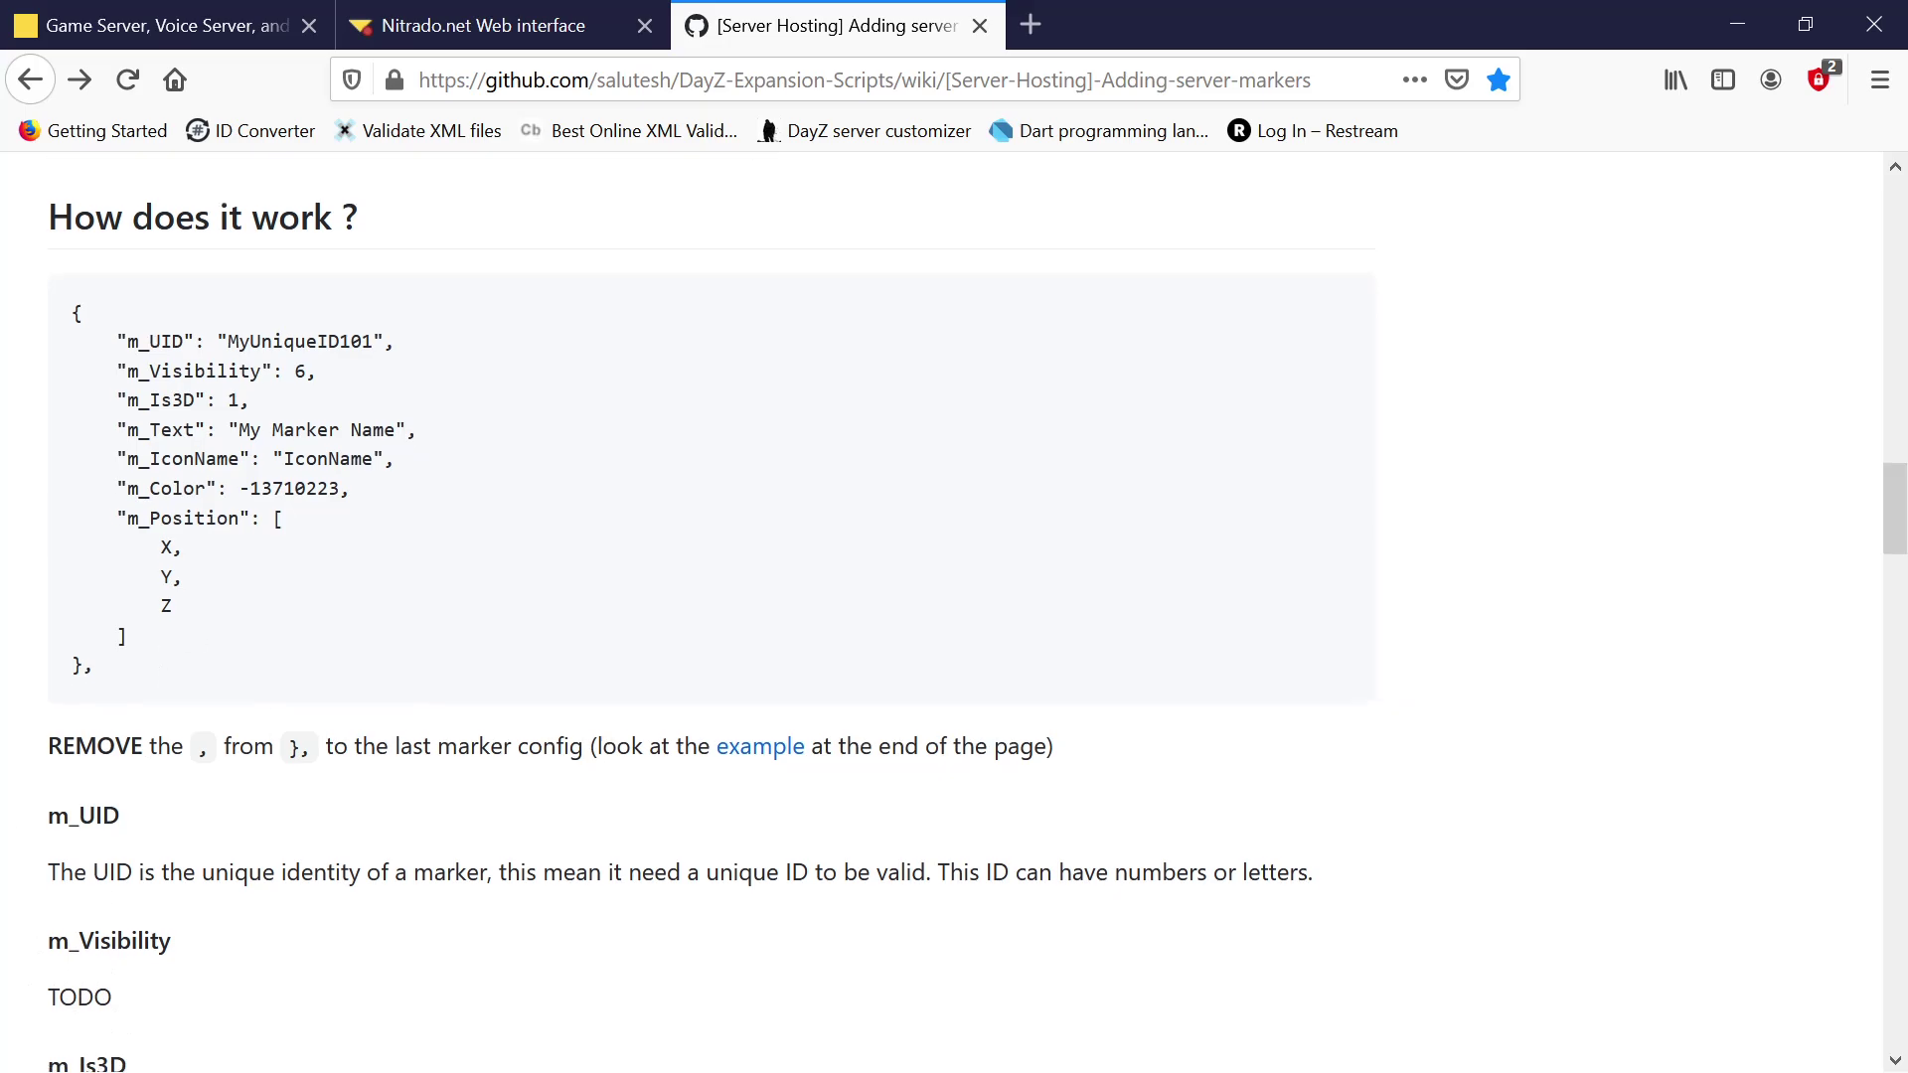
scroll(273, 641, "up", 6)
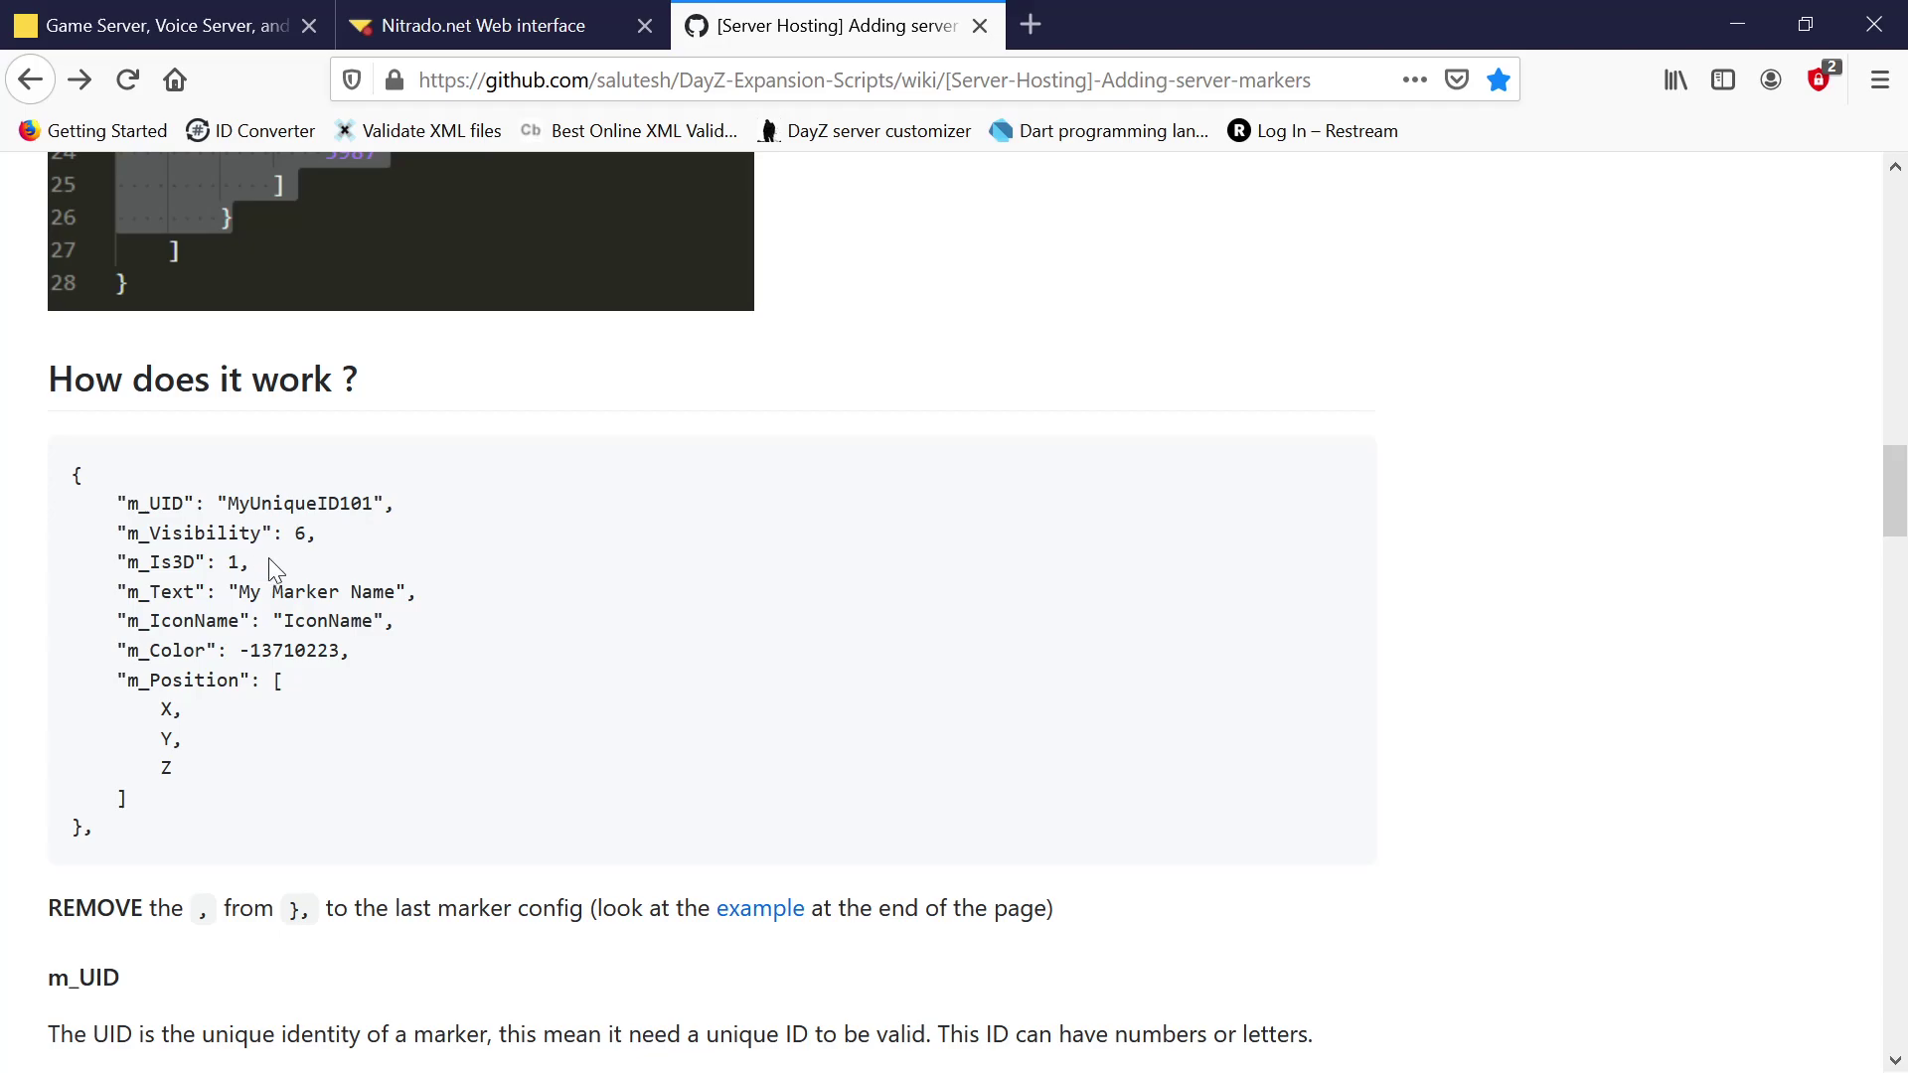
scroll(311, 736, "down", 3)
scroll(311, 737, "up", 2)
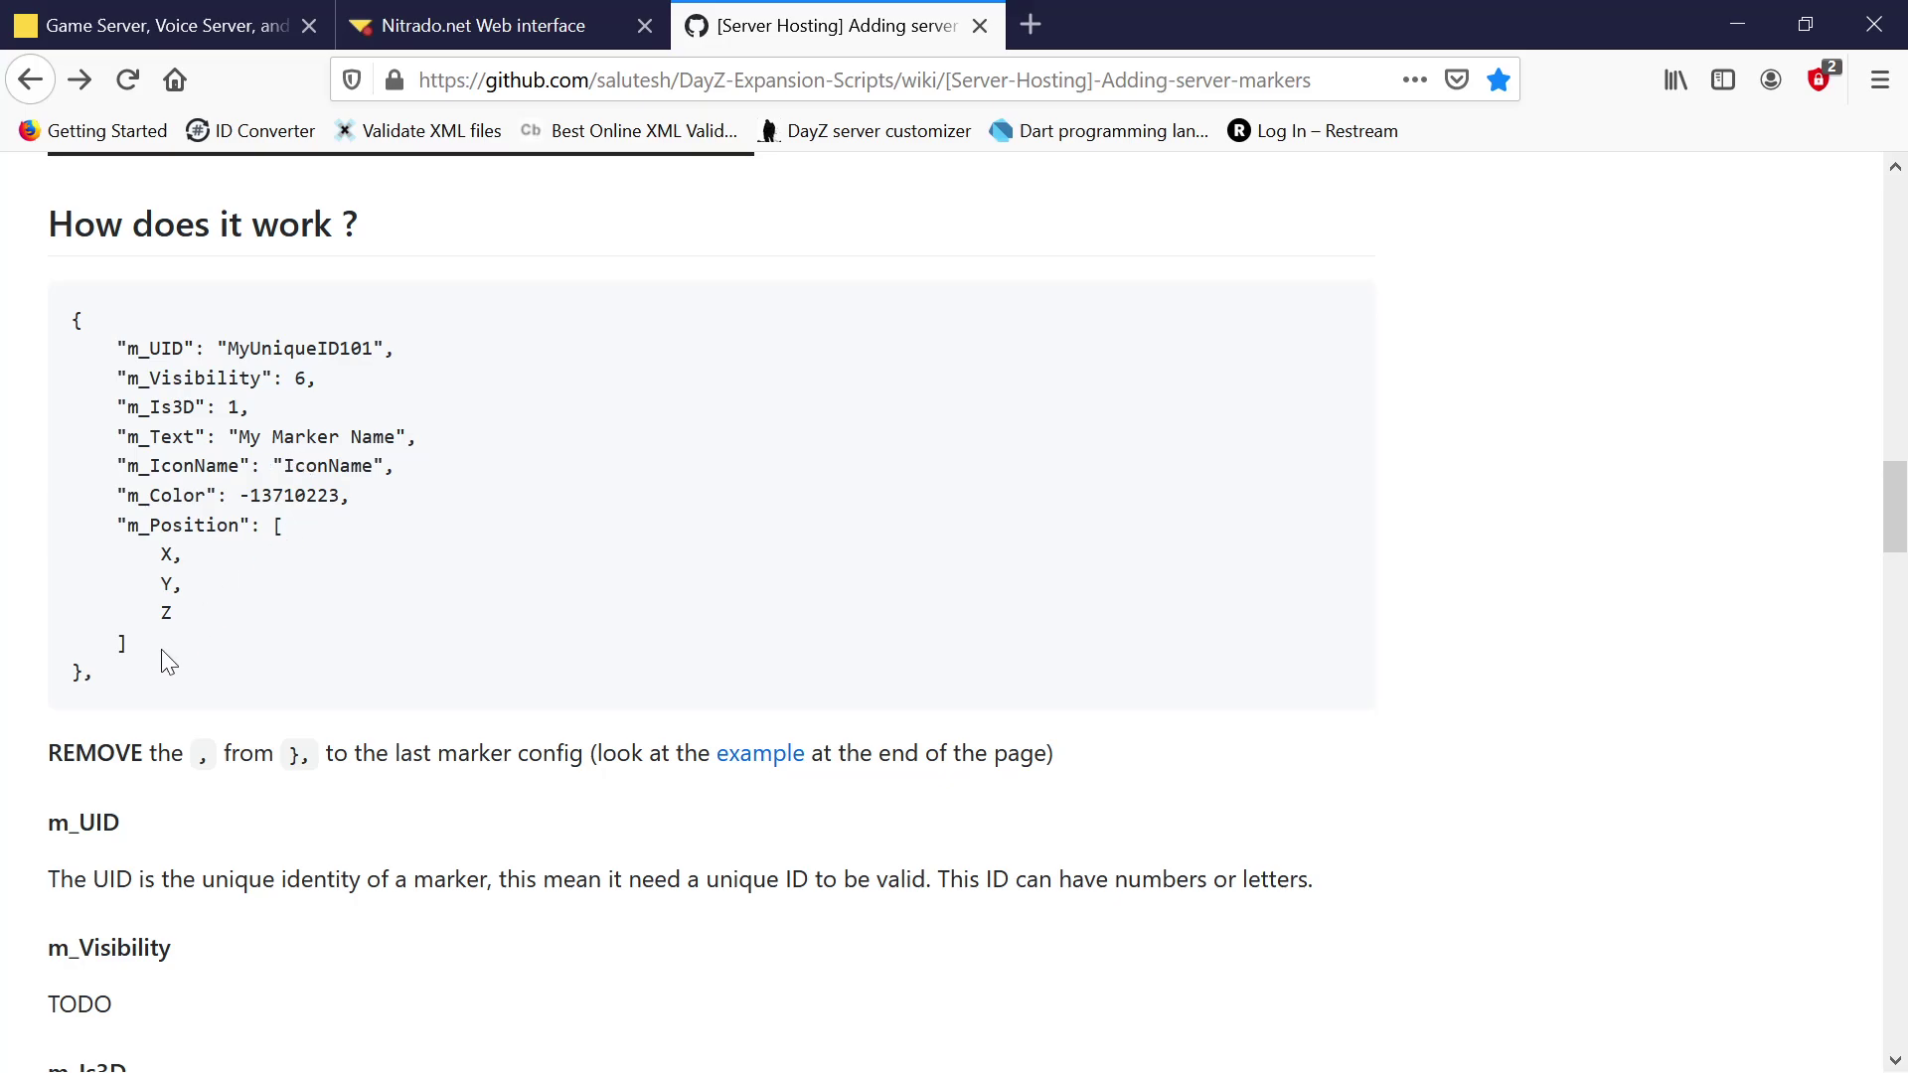
- Review the list of icon names available for m_IconName on the wiki page
scroll(162, 660, "down", 10)
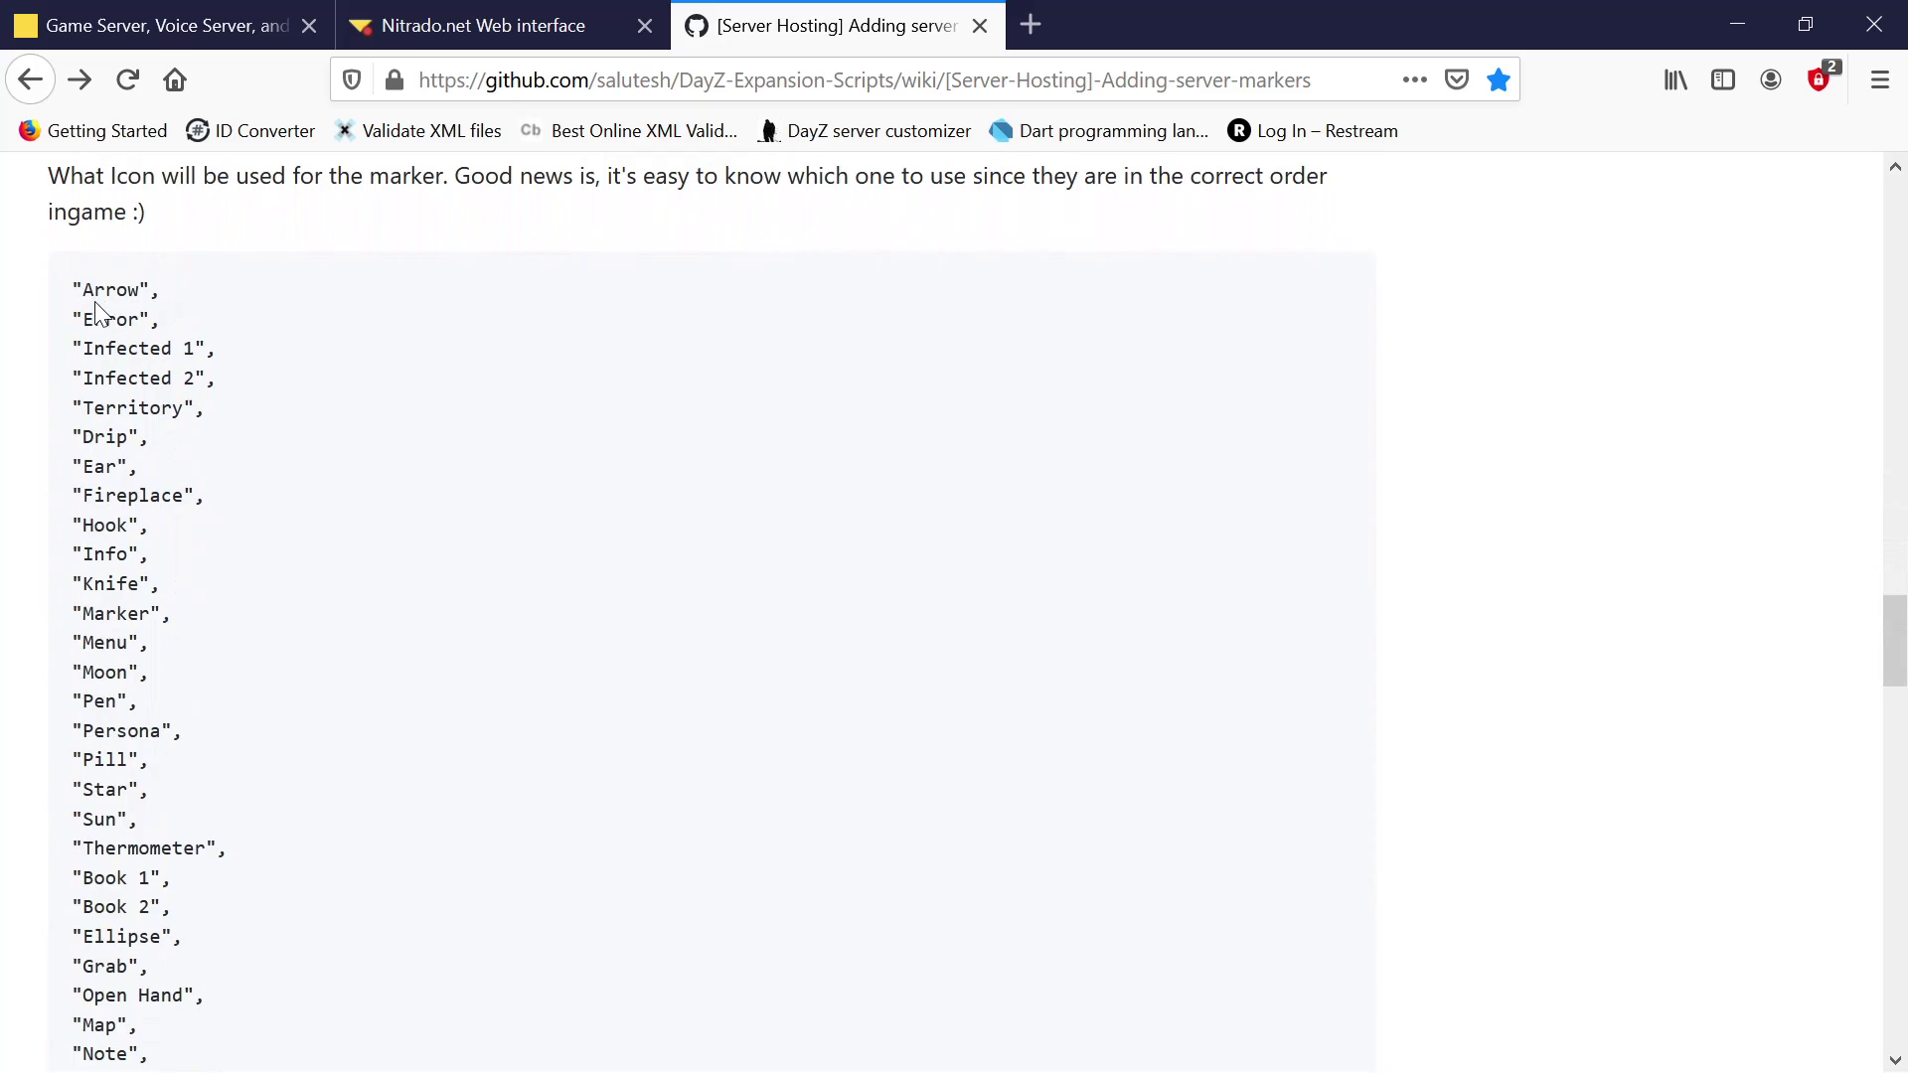
scroll(99, 805, "down", 5)
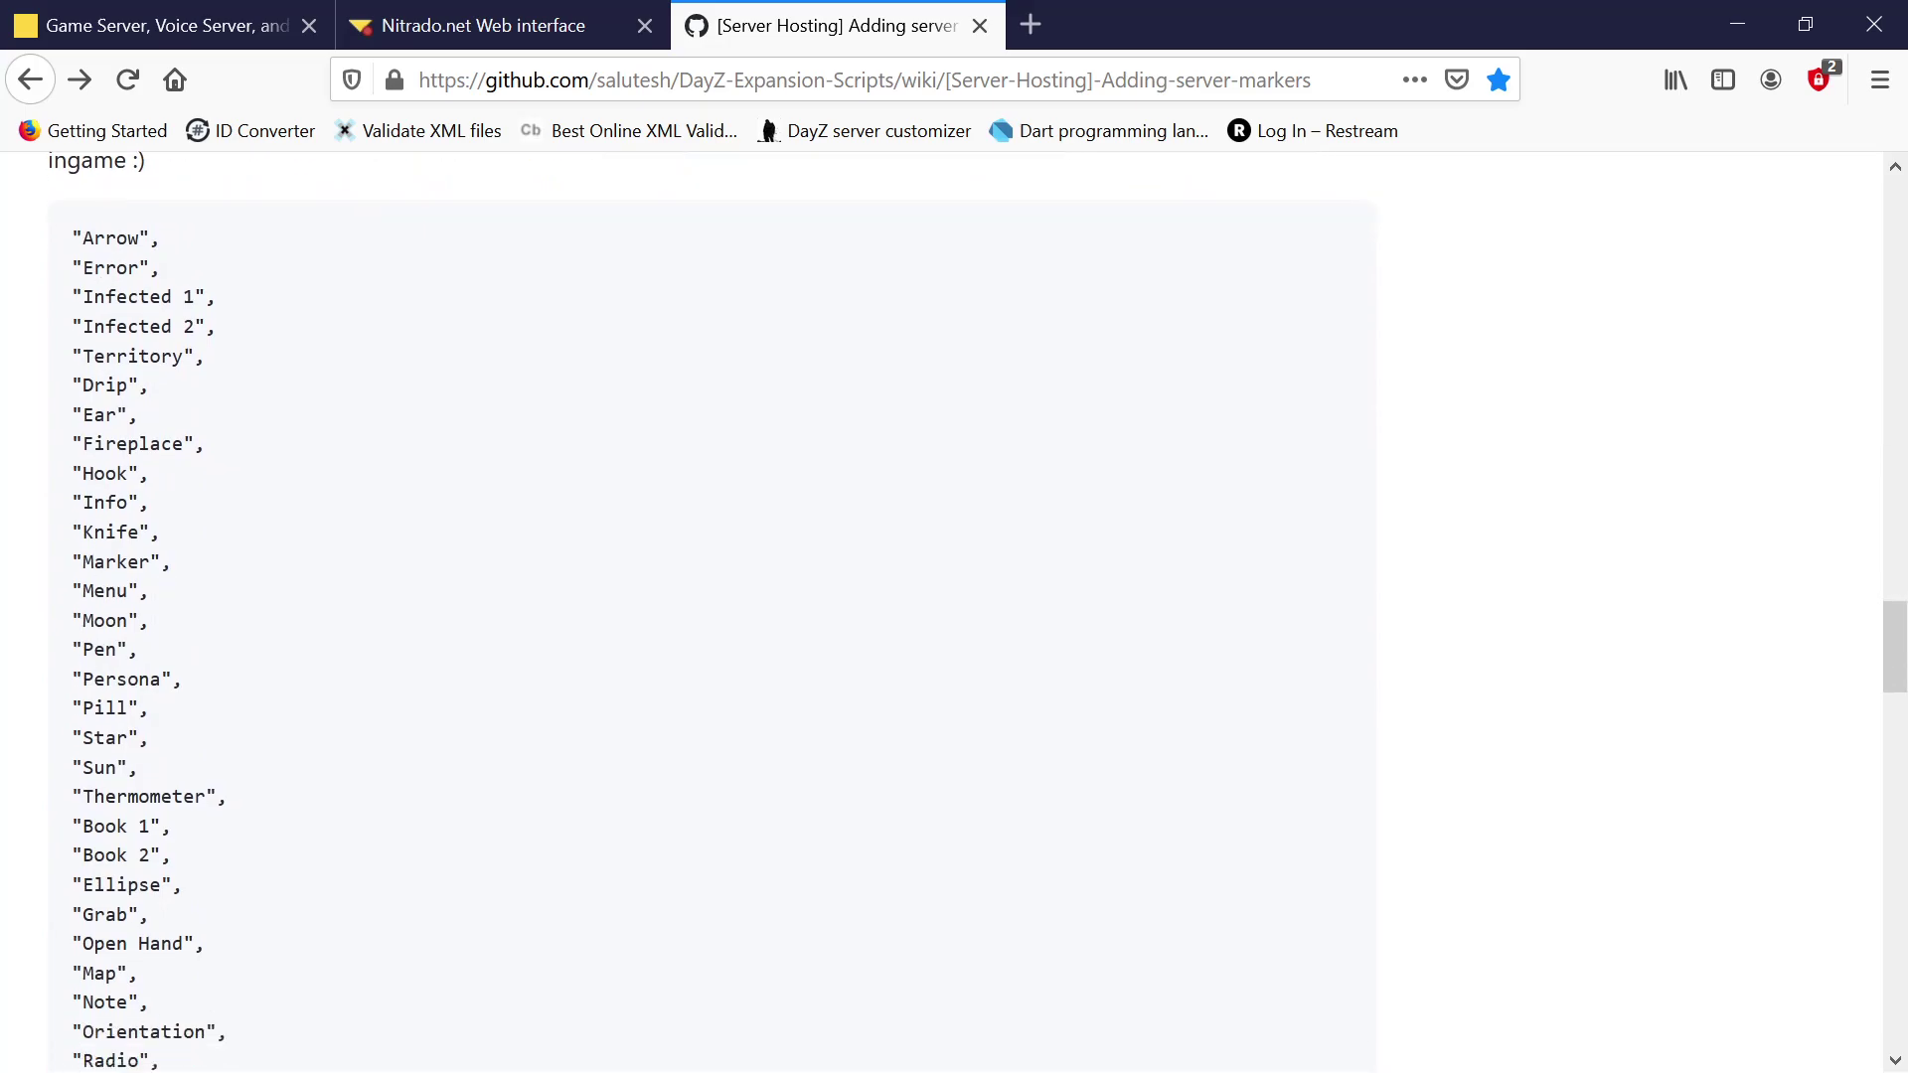
scroll(100, 808, "down", 5)
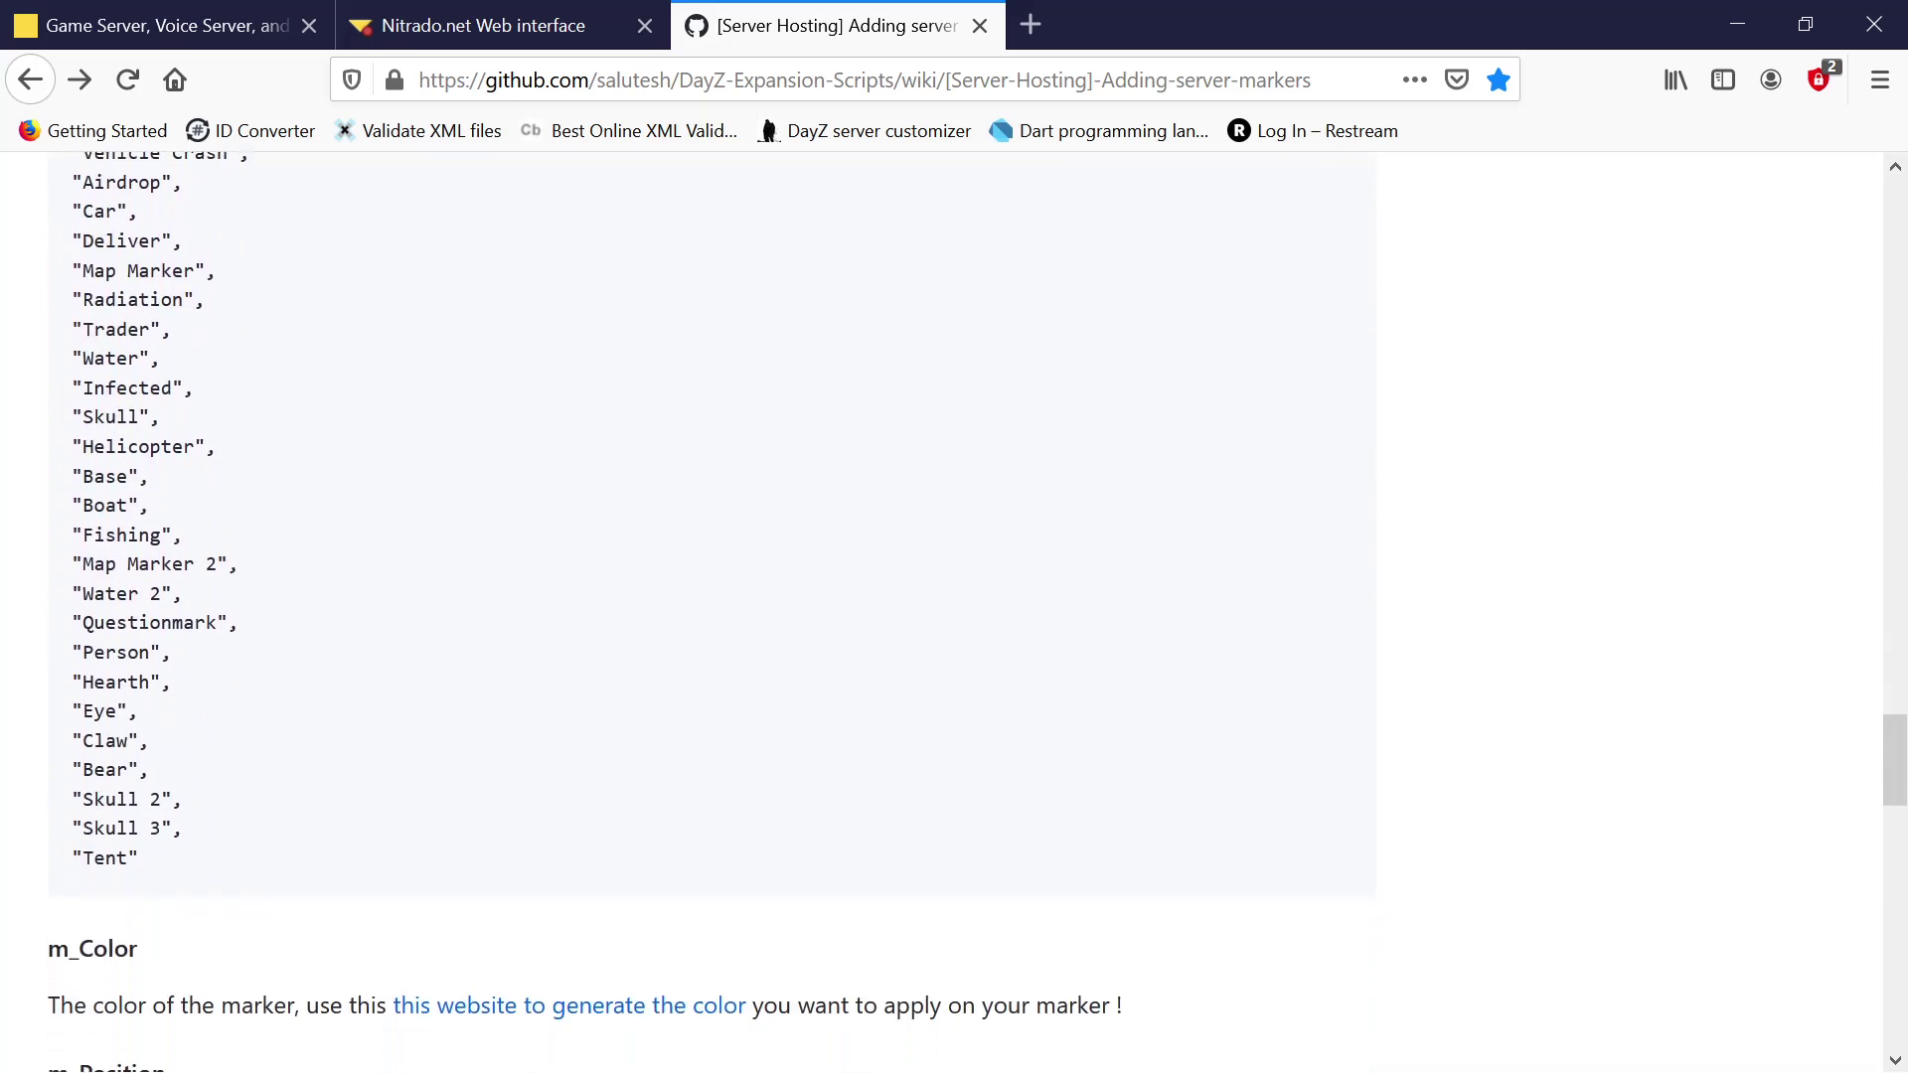
scroll(99, 808, "up", 6)
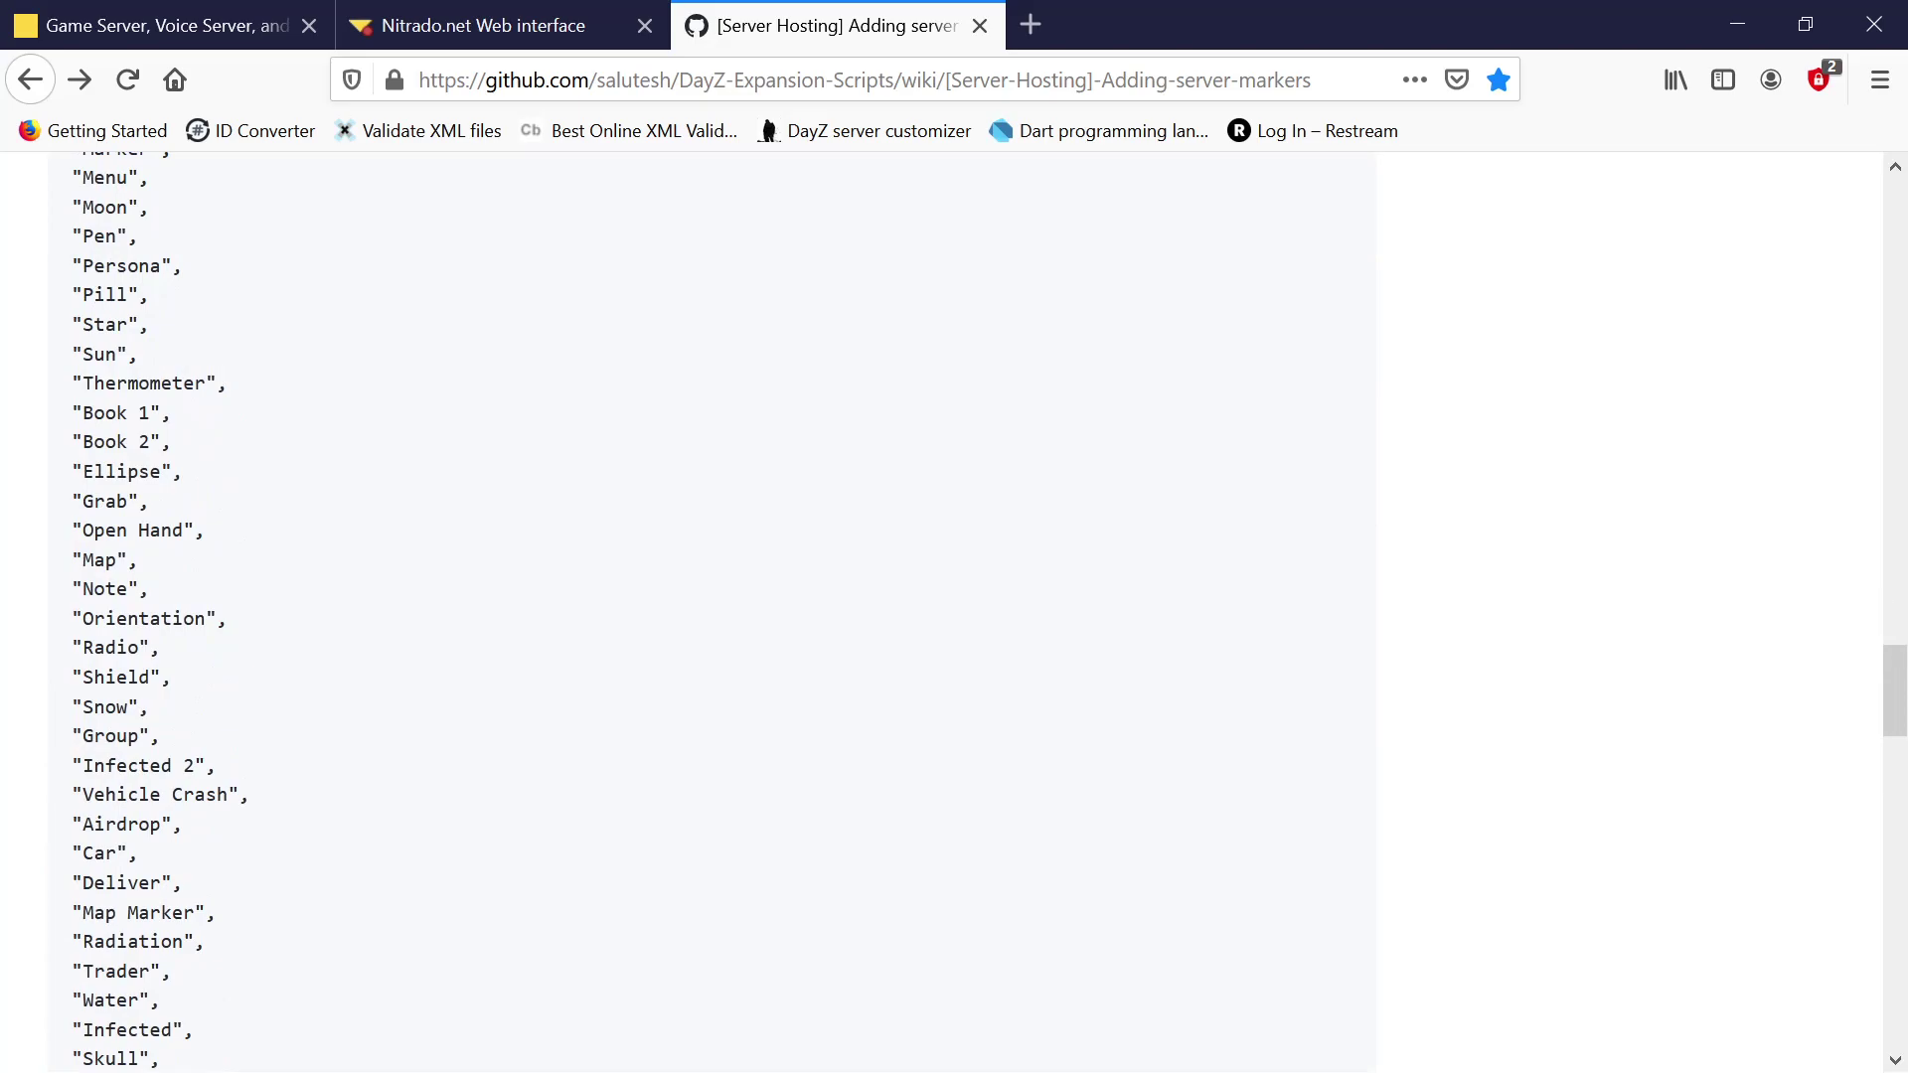
scroll(157, 686, "up", 1)
scroll(157, 685, "down", 4)
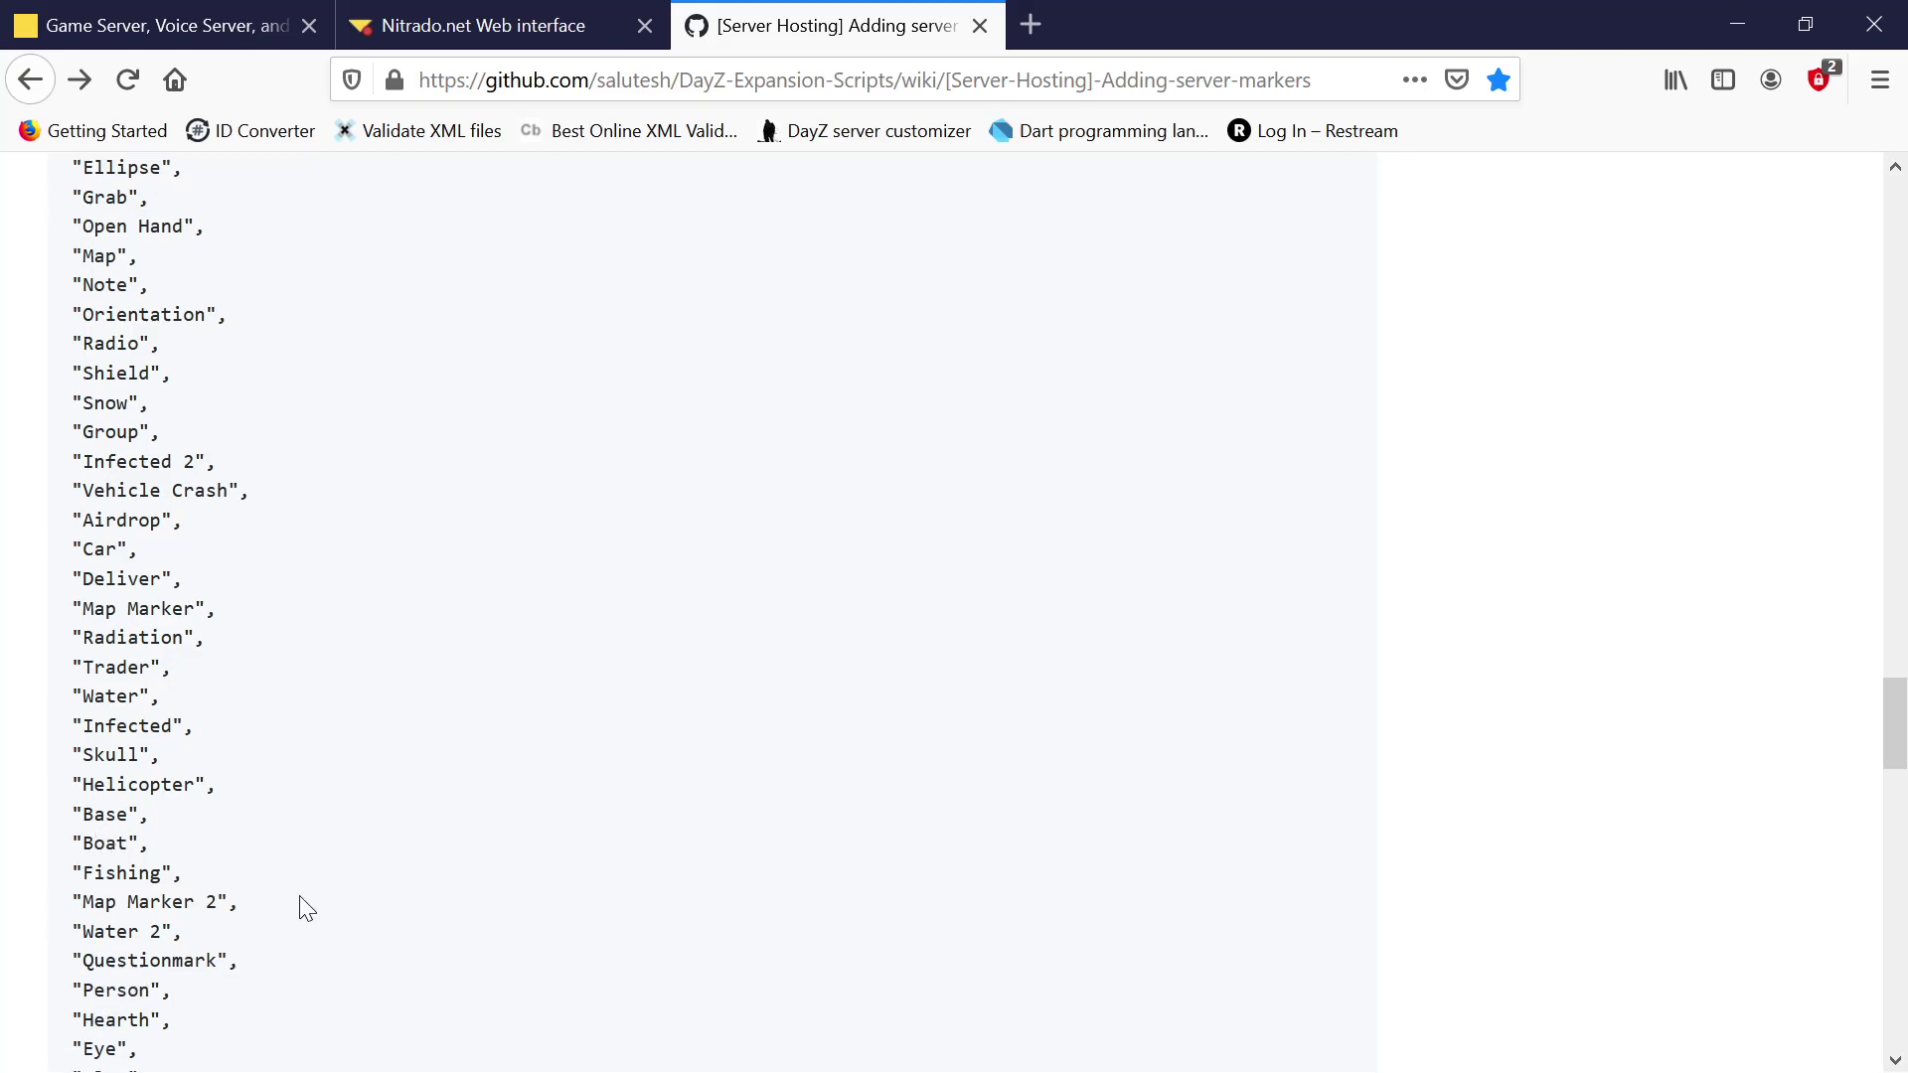
scroll(439, 826, "up", 12)
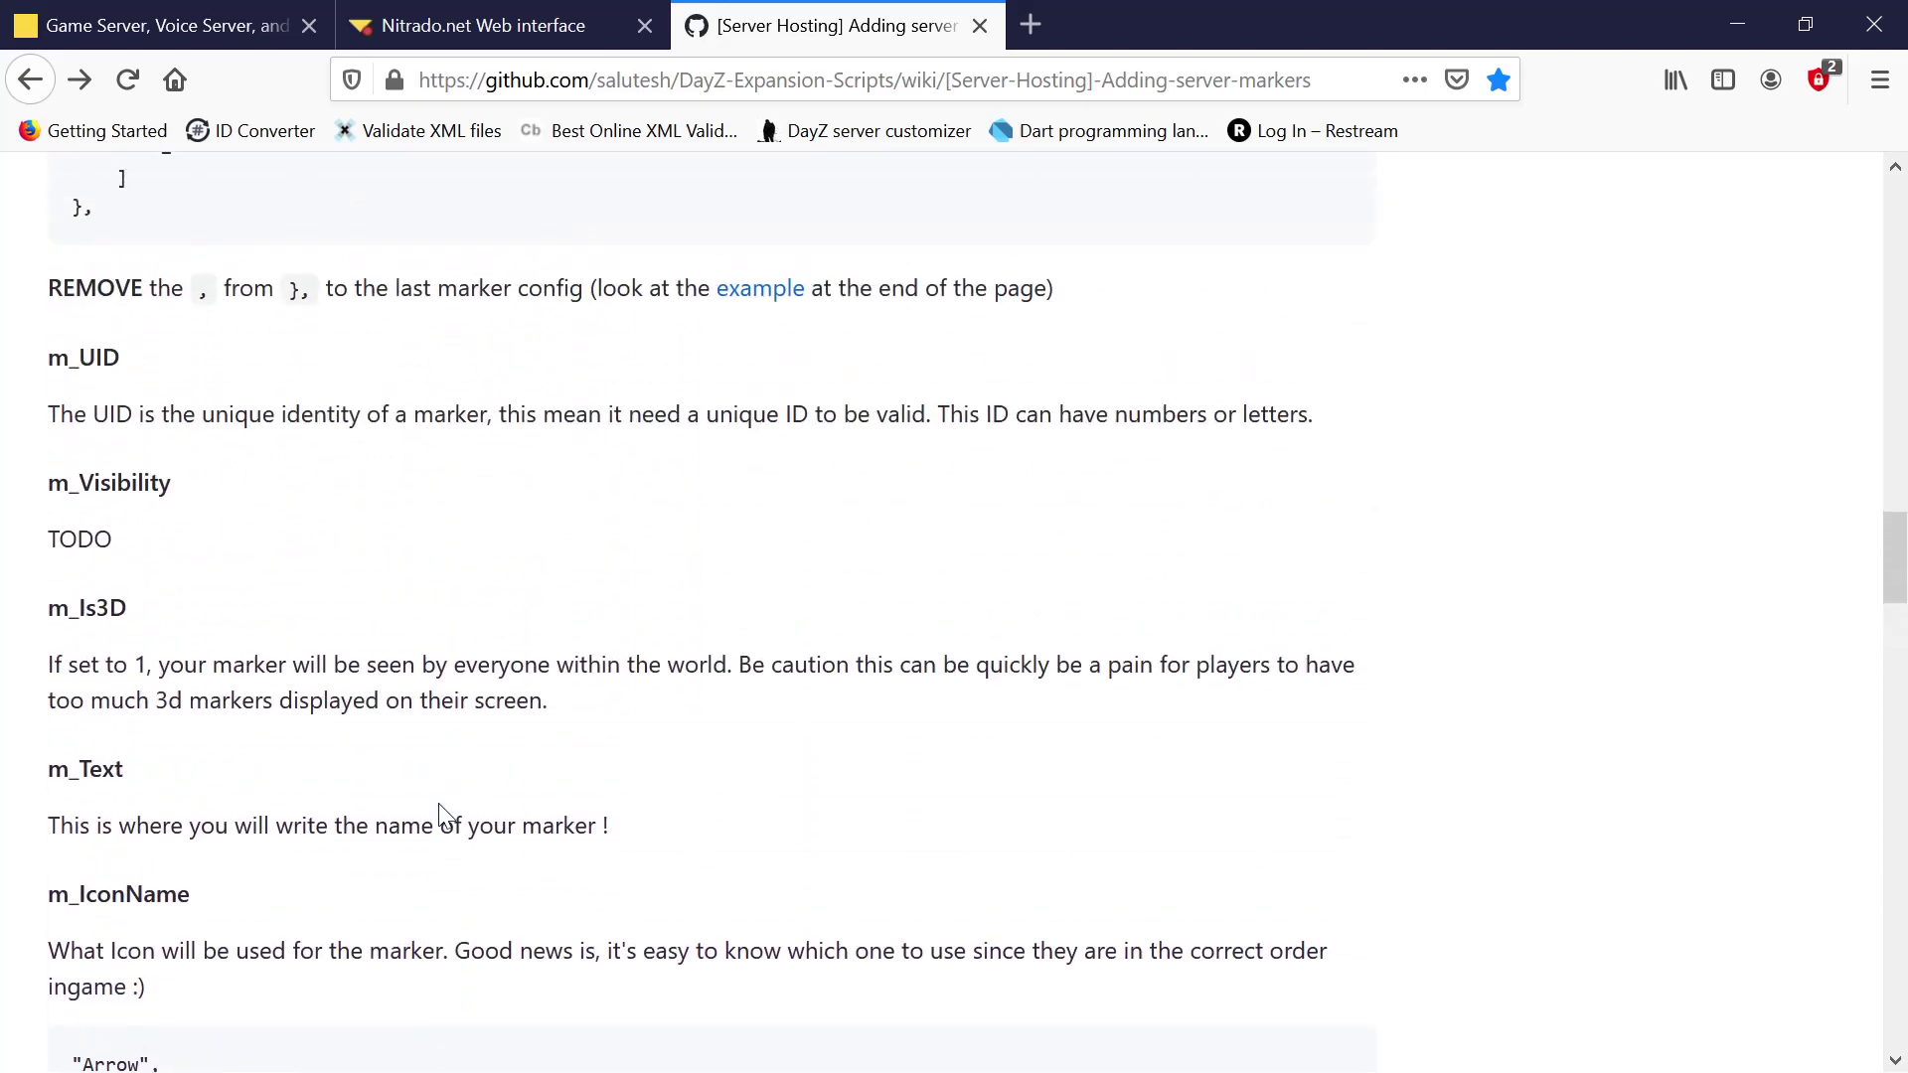
- Compare the marker template with the wiki's field explanations, from m_UID through m_Color and m_Position
scroll(439, 803, "up", 5)
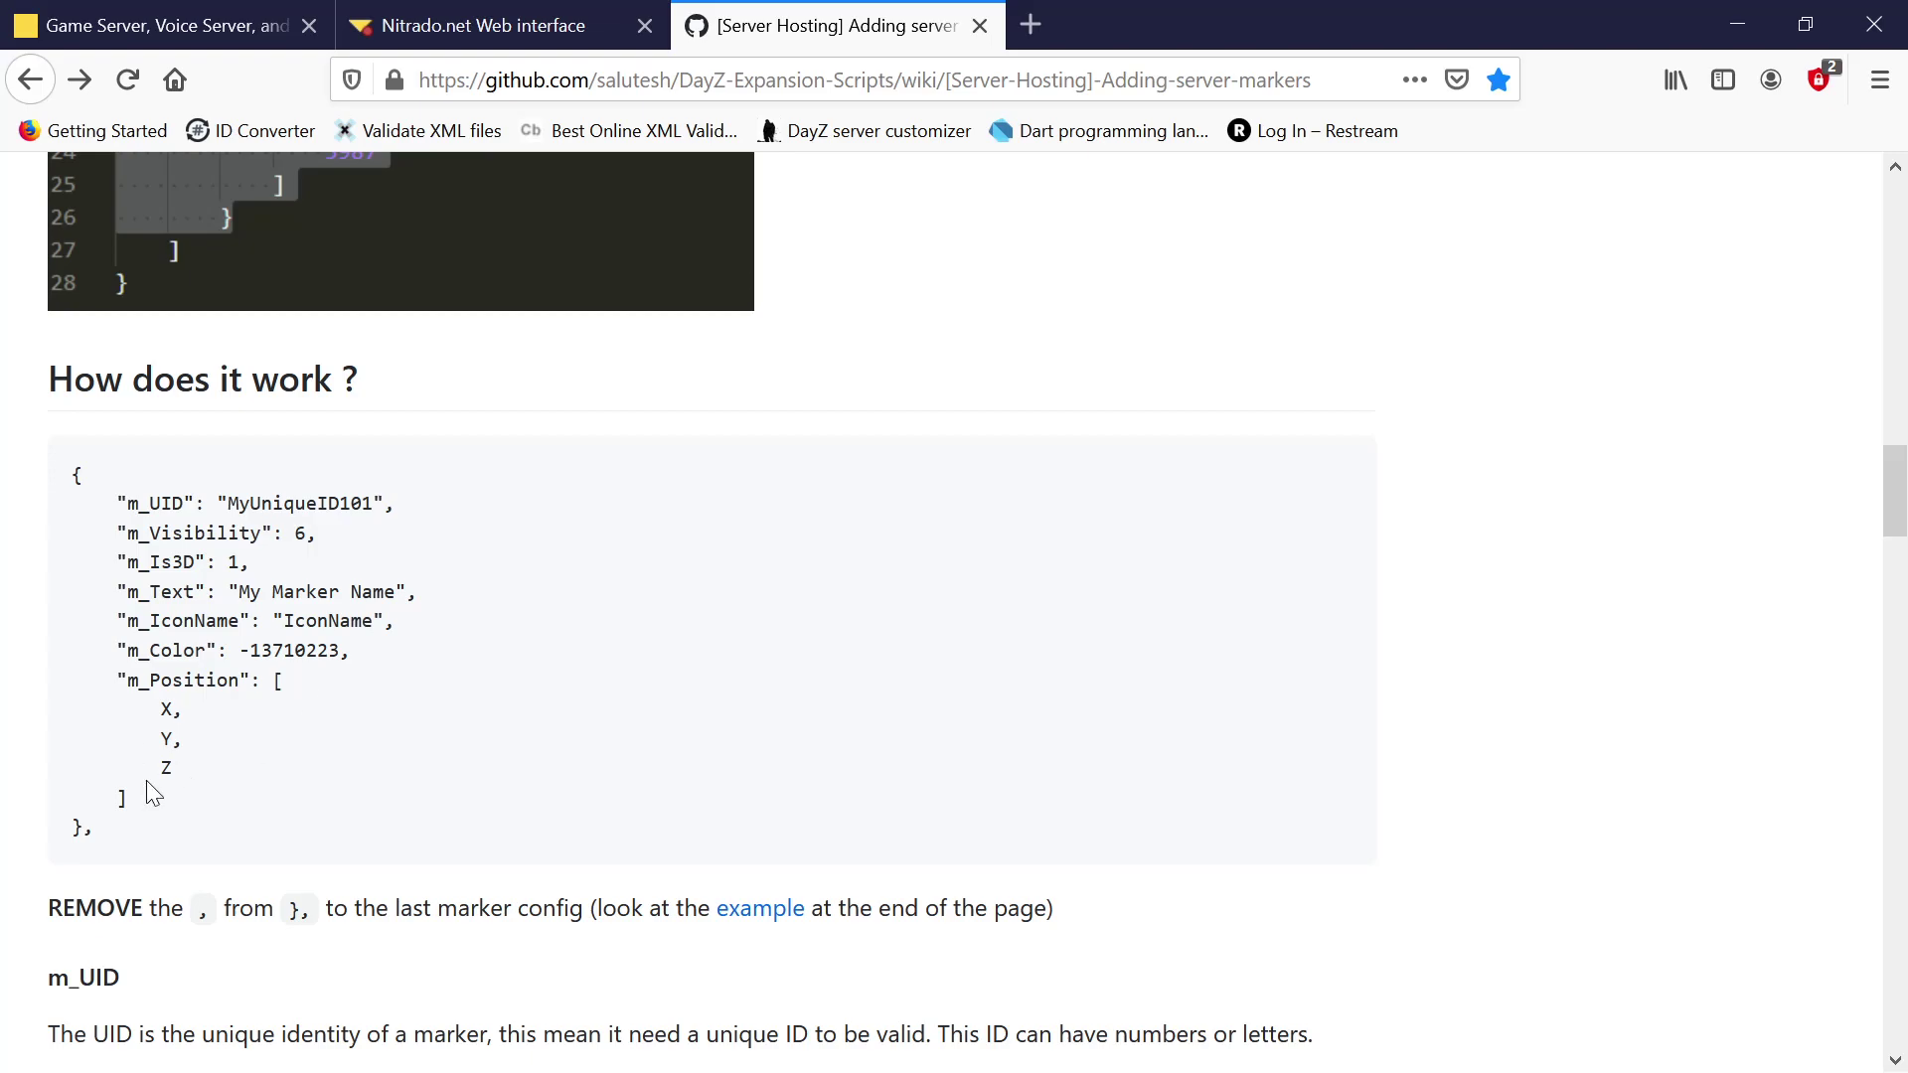
scroll(467, 660, "down", 3)
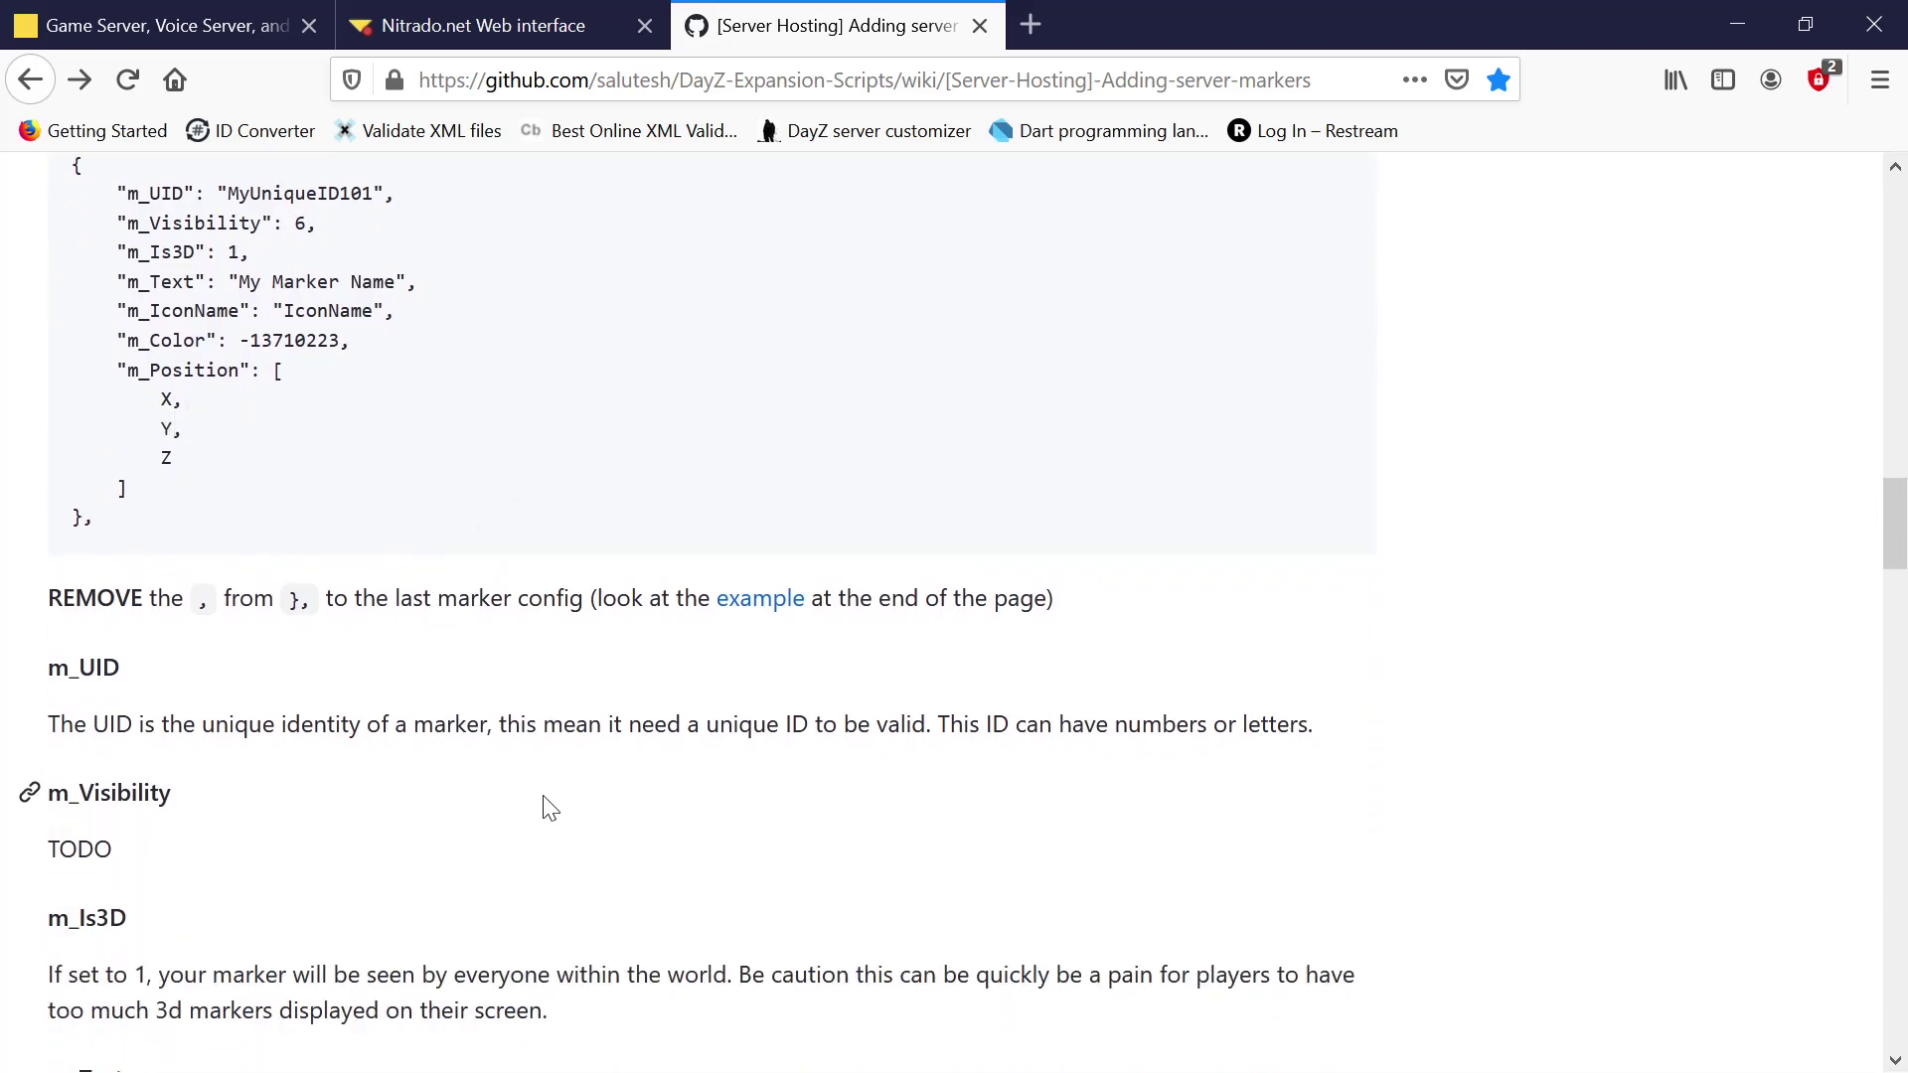
scroll(544, 797, "down", 5)
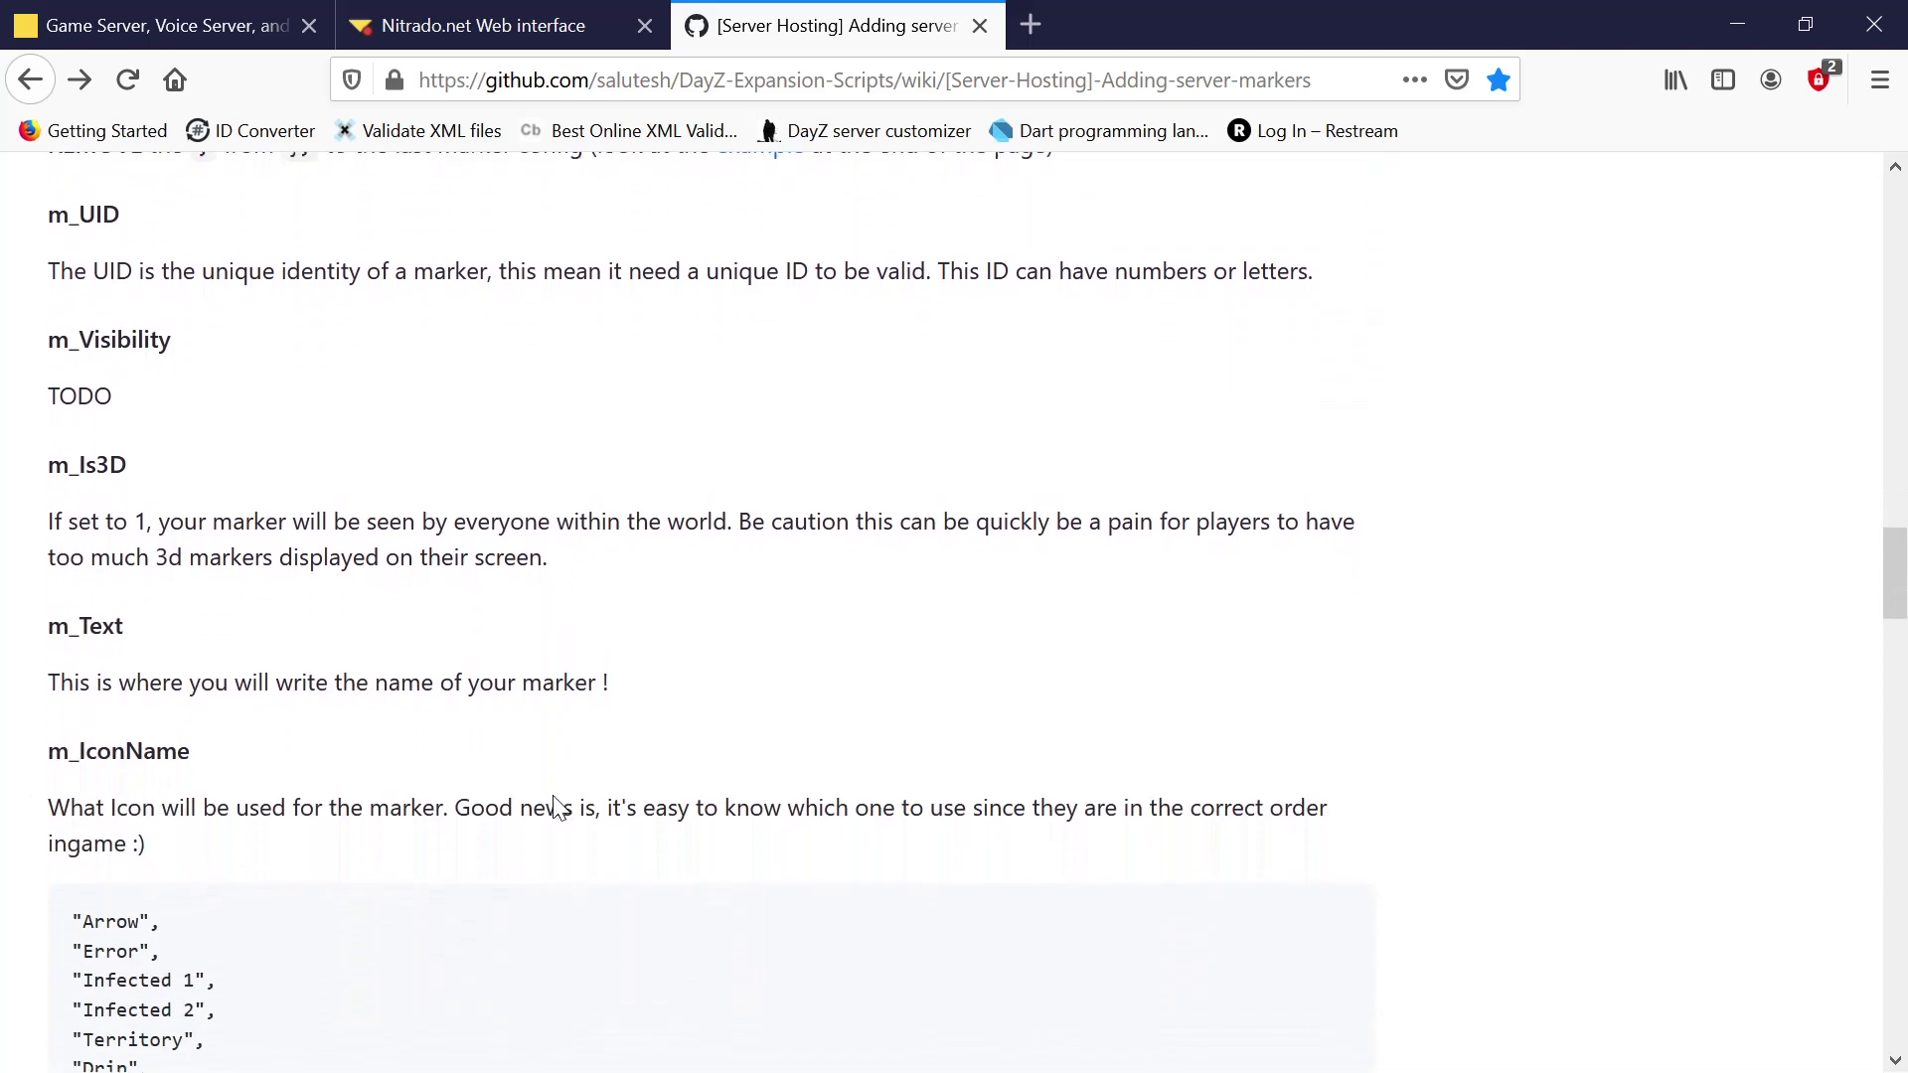
scroll(562, 796, "up", 8)
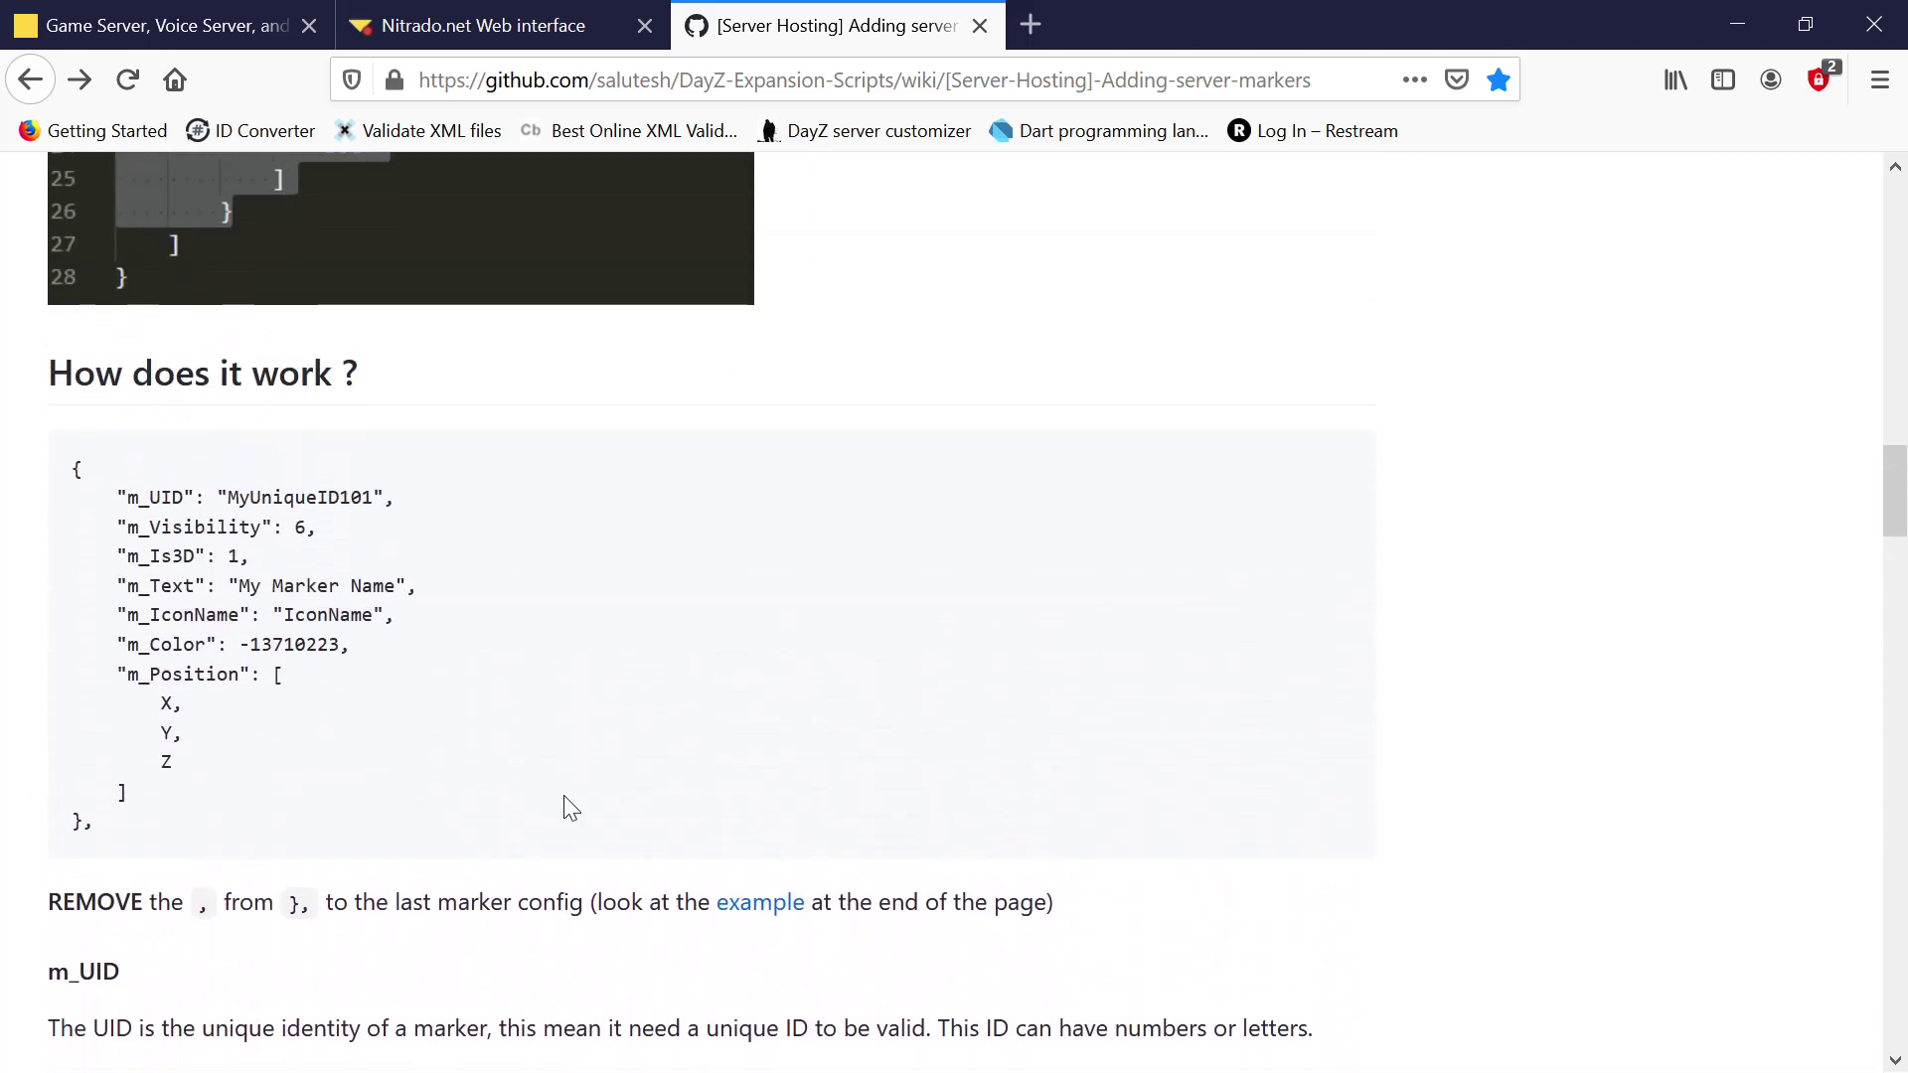
scroll(563, 796, "down", 9)
scroll(564, 808, "down", 18)
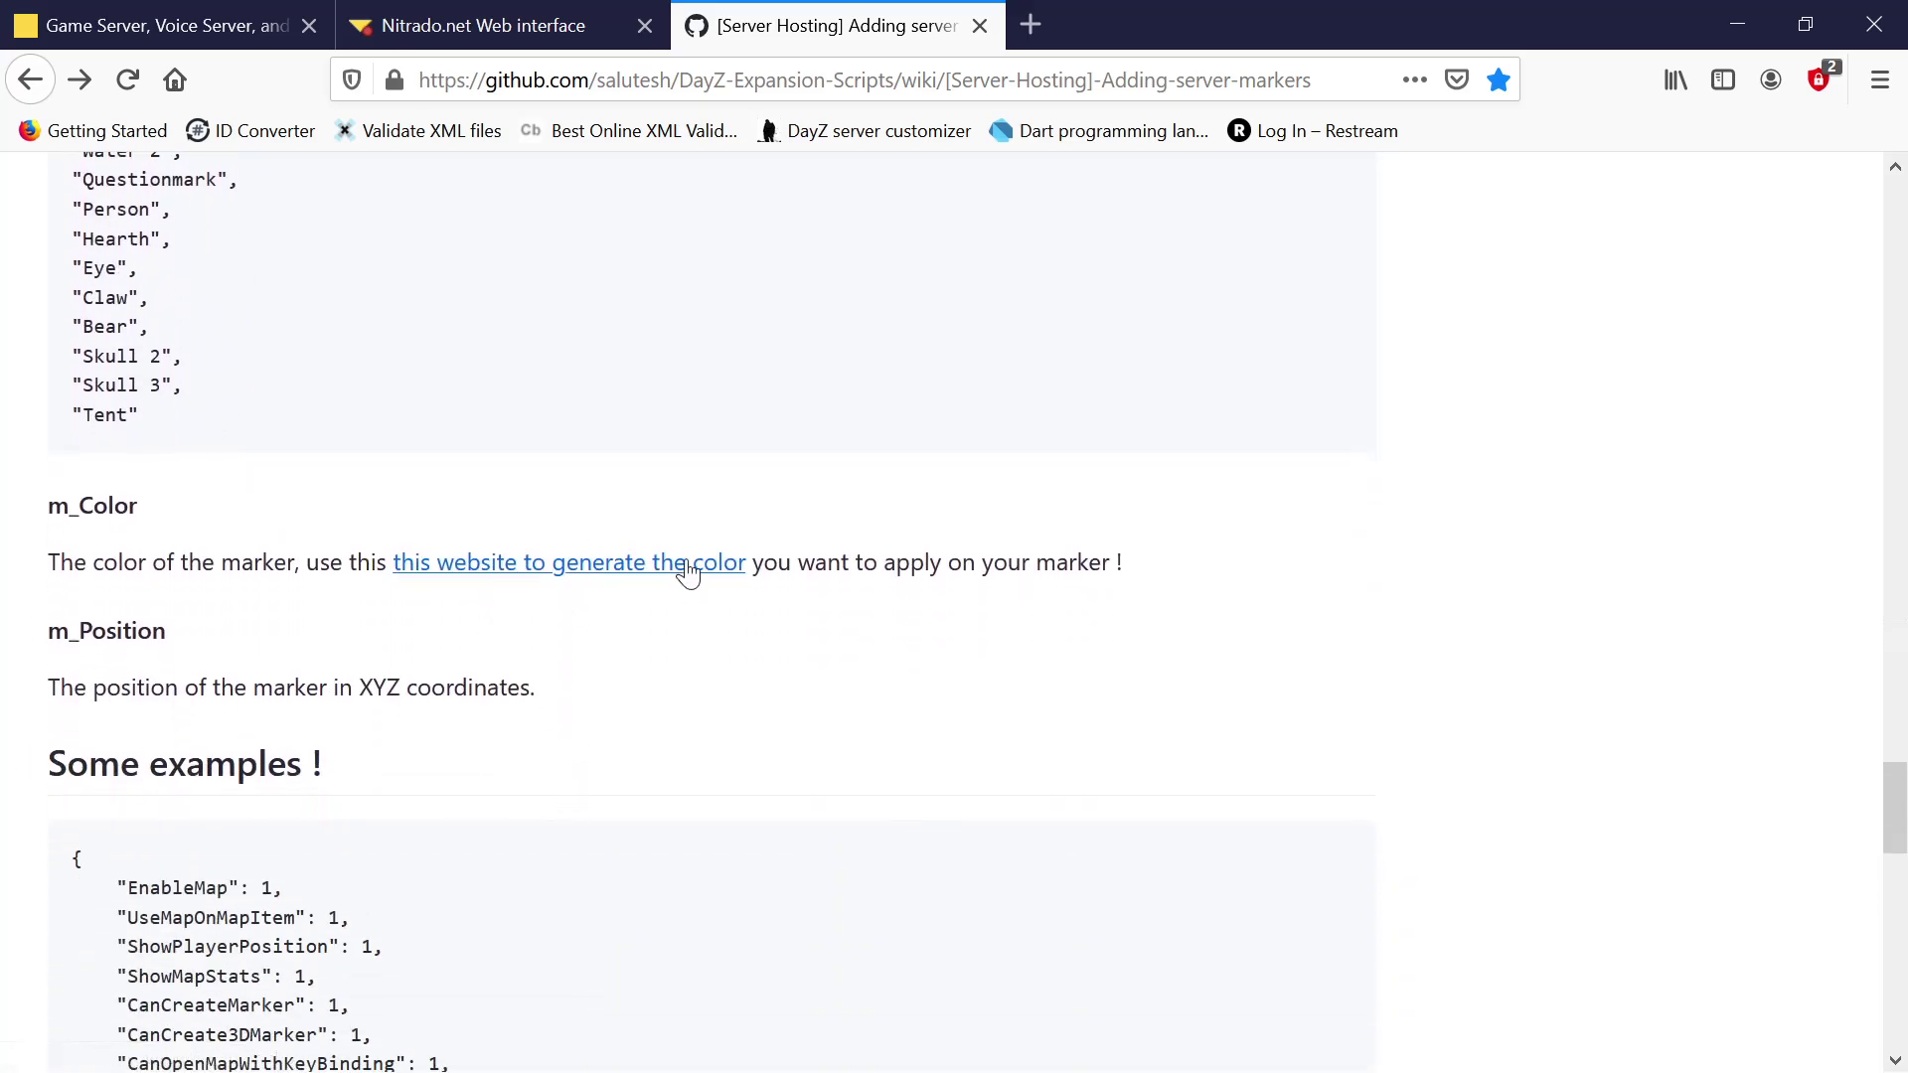
- Open the color generator linked under m_Color and generate a code for A 19, R 120, G 255, B 129
left_click(545, 565)
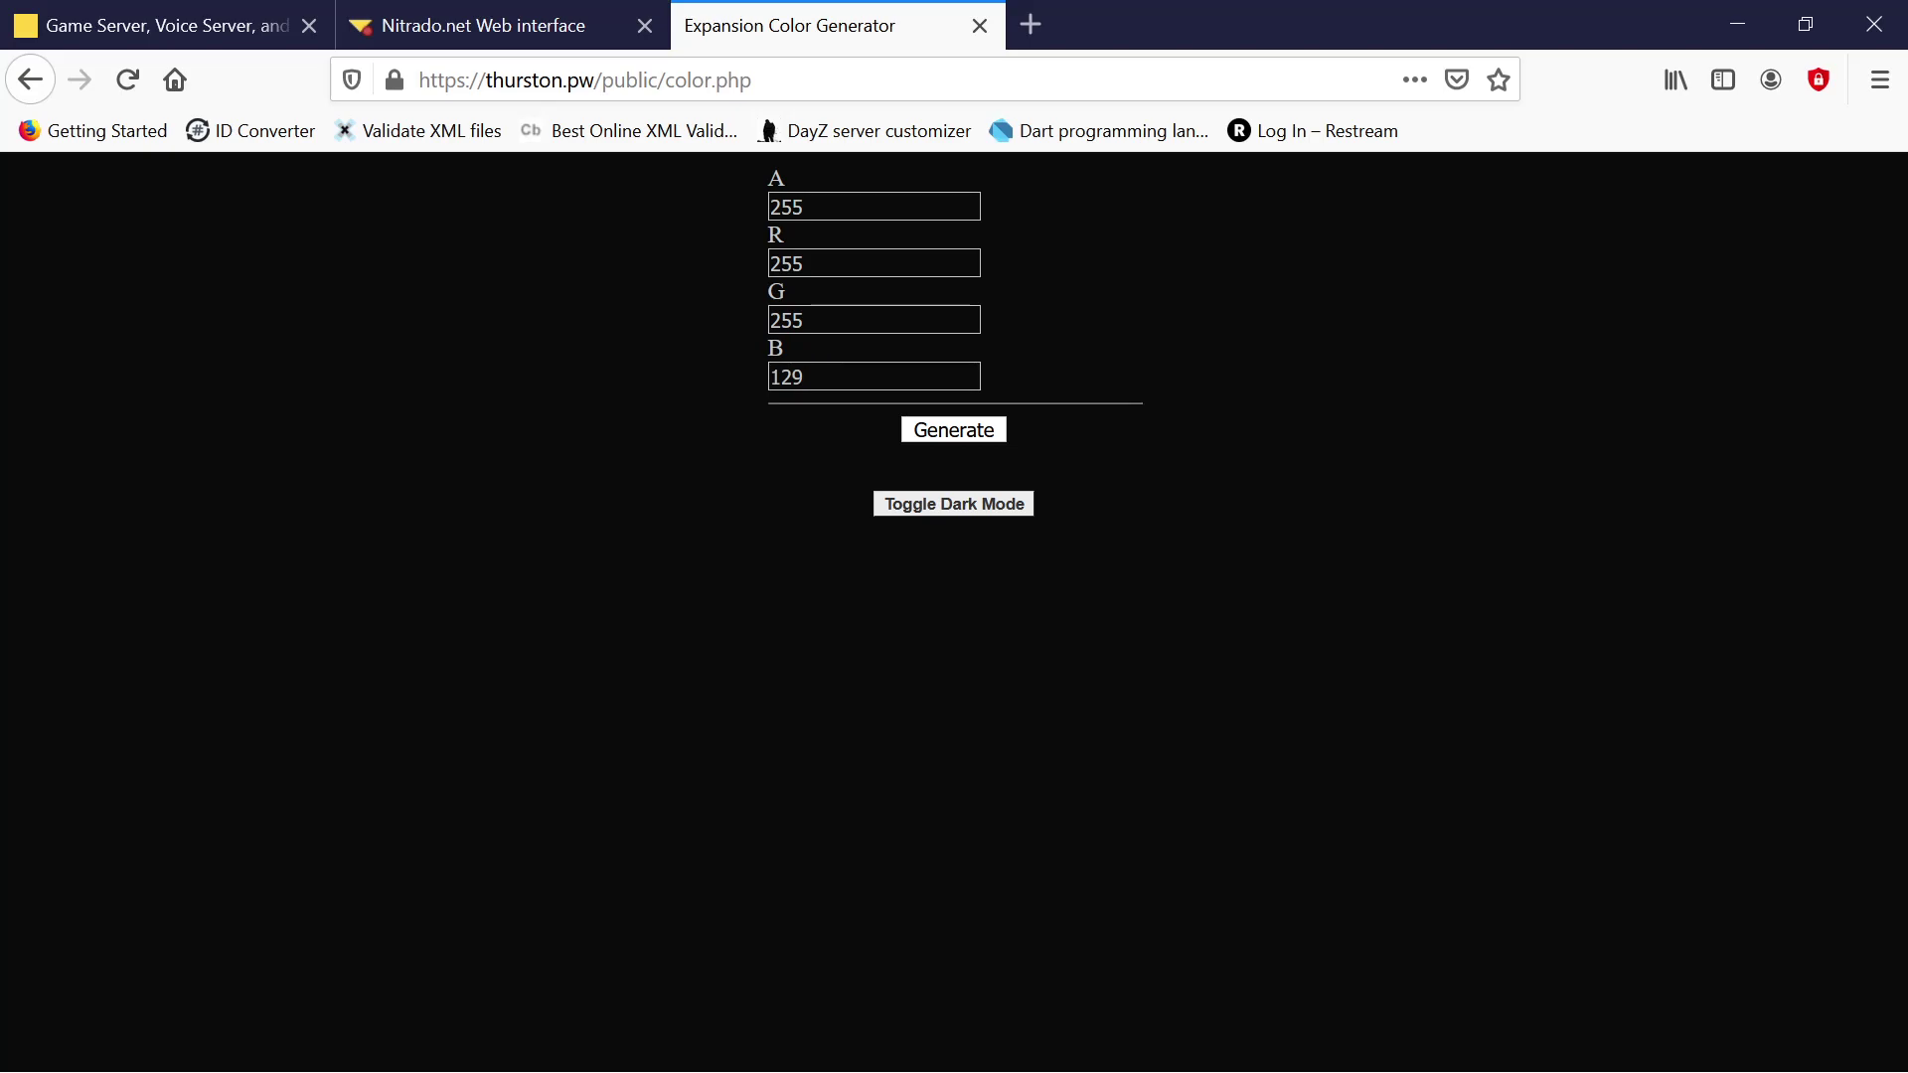
left_click(822, 265)
left_click(943, 433)
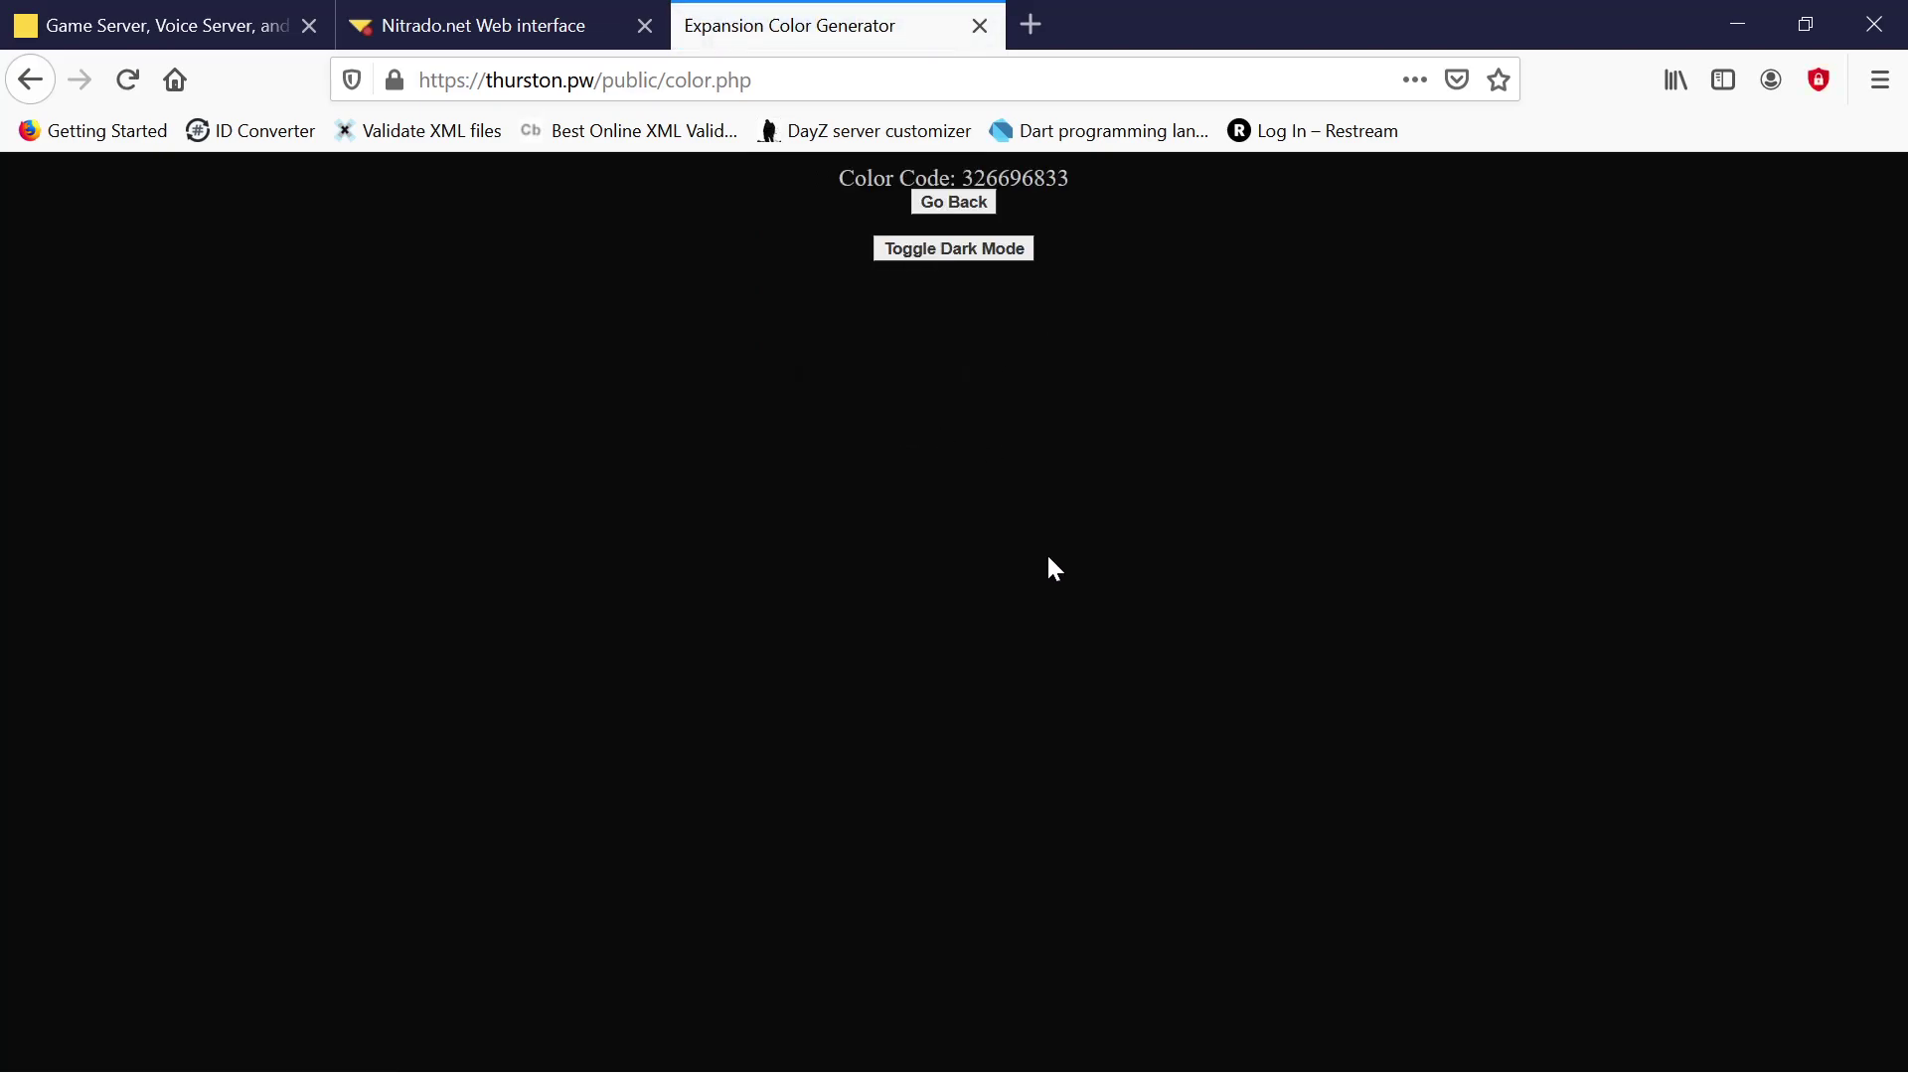
- Copy the generated color code and switch to MapSettings2.json in Notepad++
left_click_drag(962, 178, 1070, 178)
key("ctrl+c")
right_click(1009, 187)
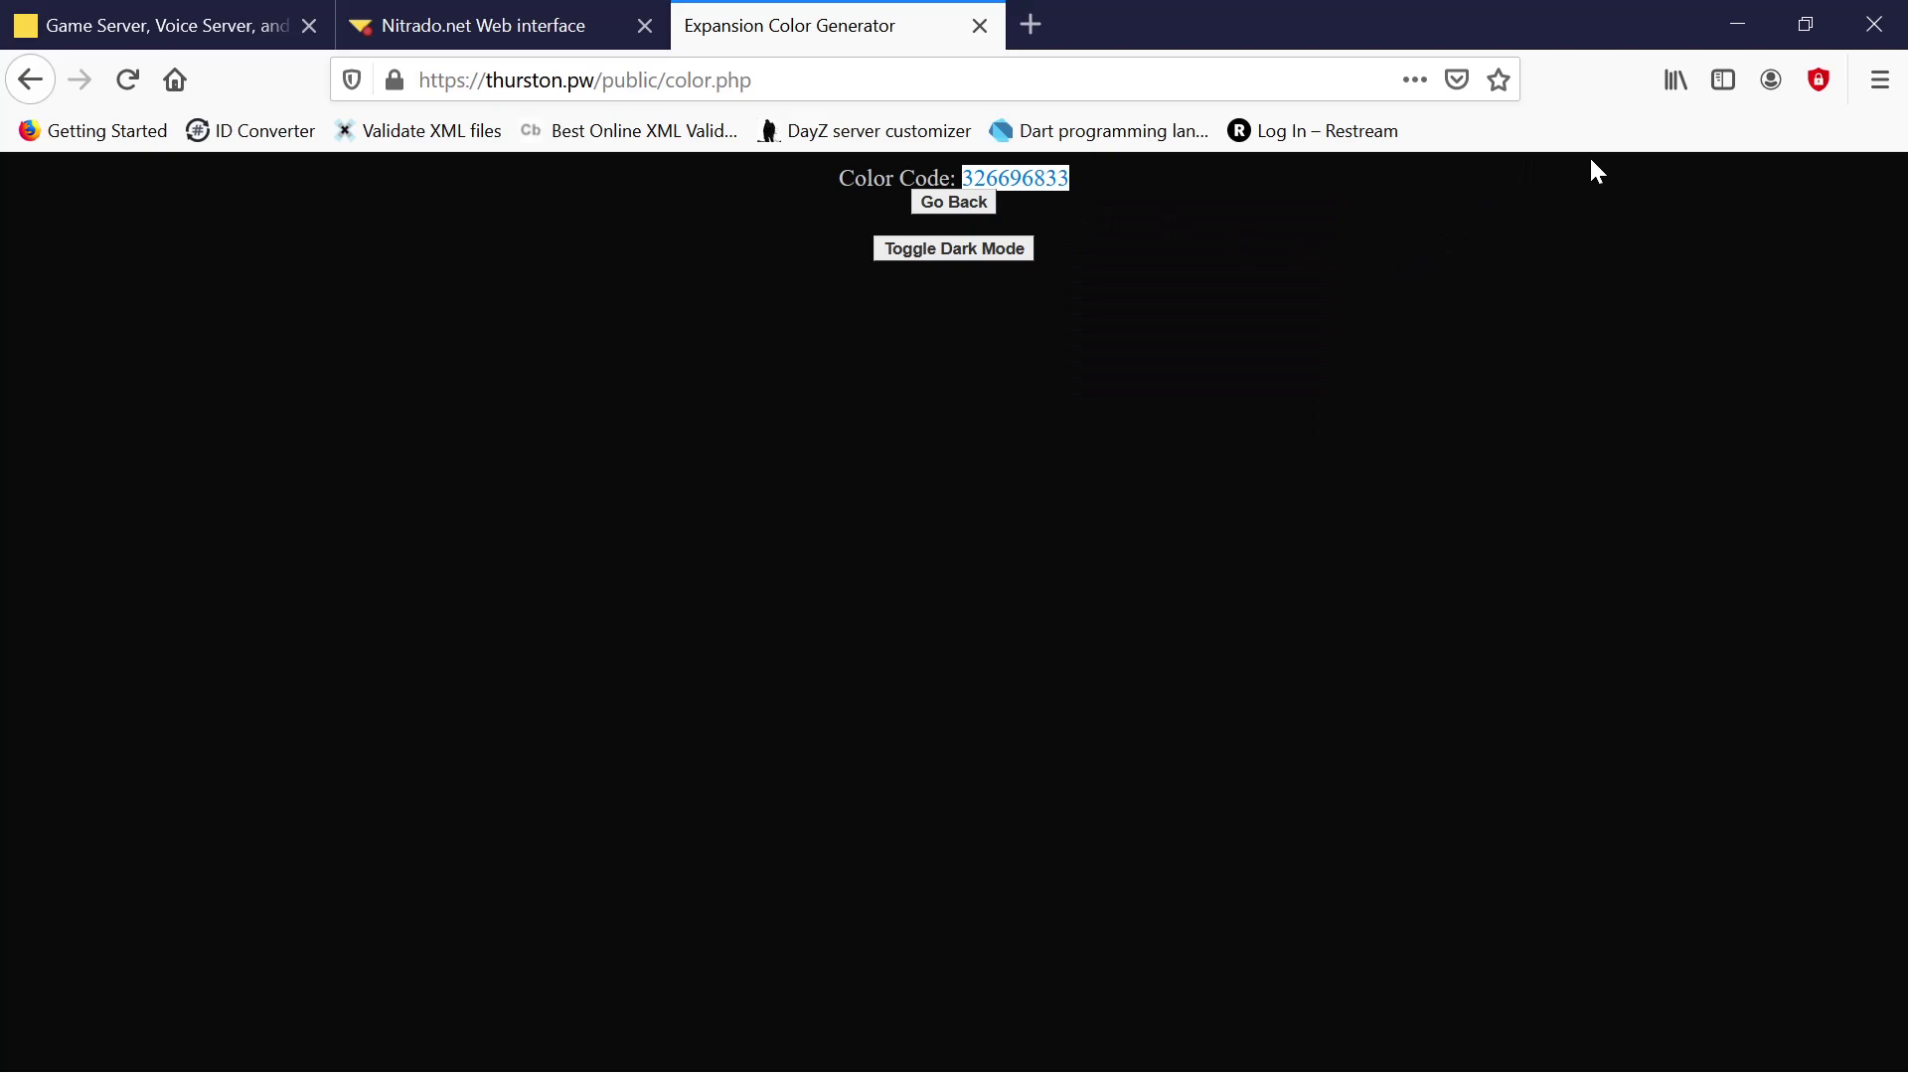
left_click(1739, 26)
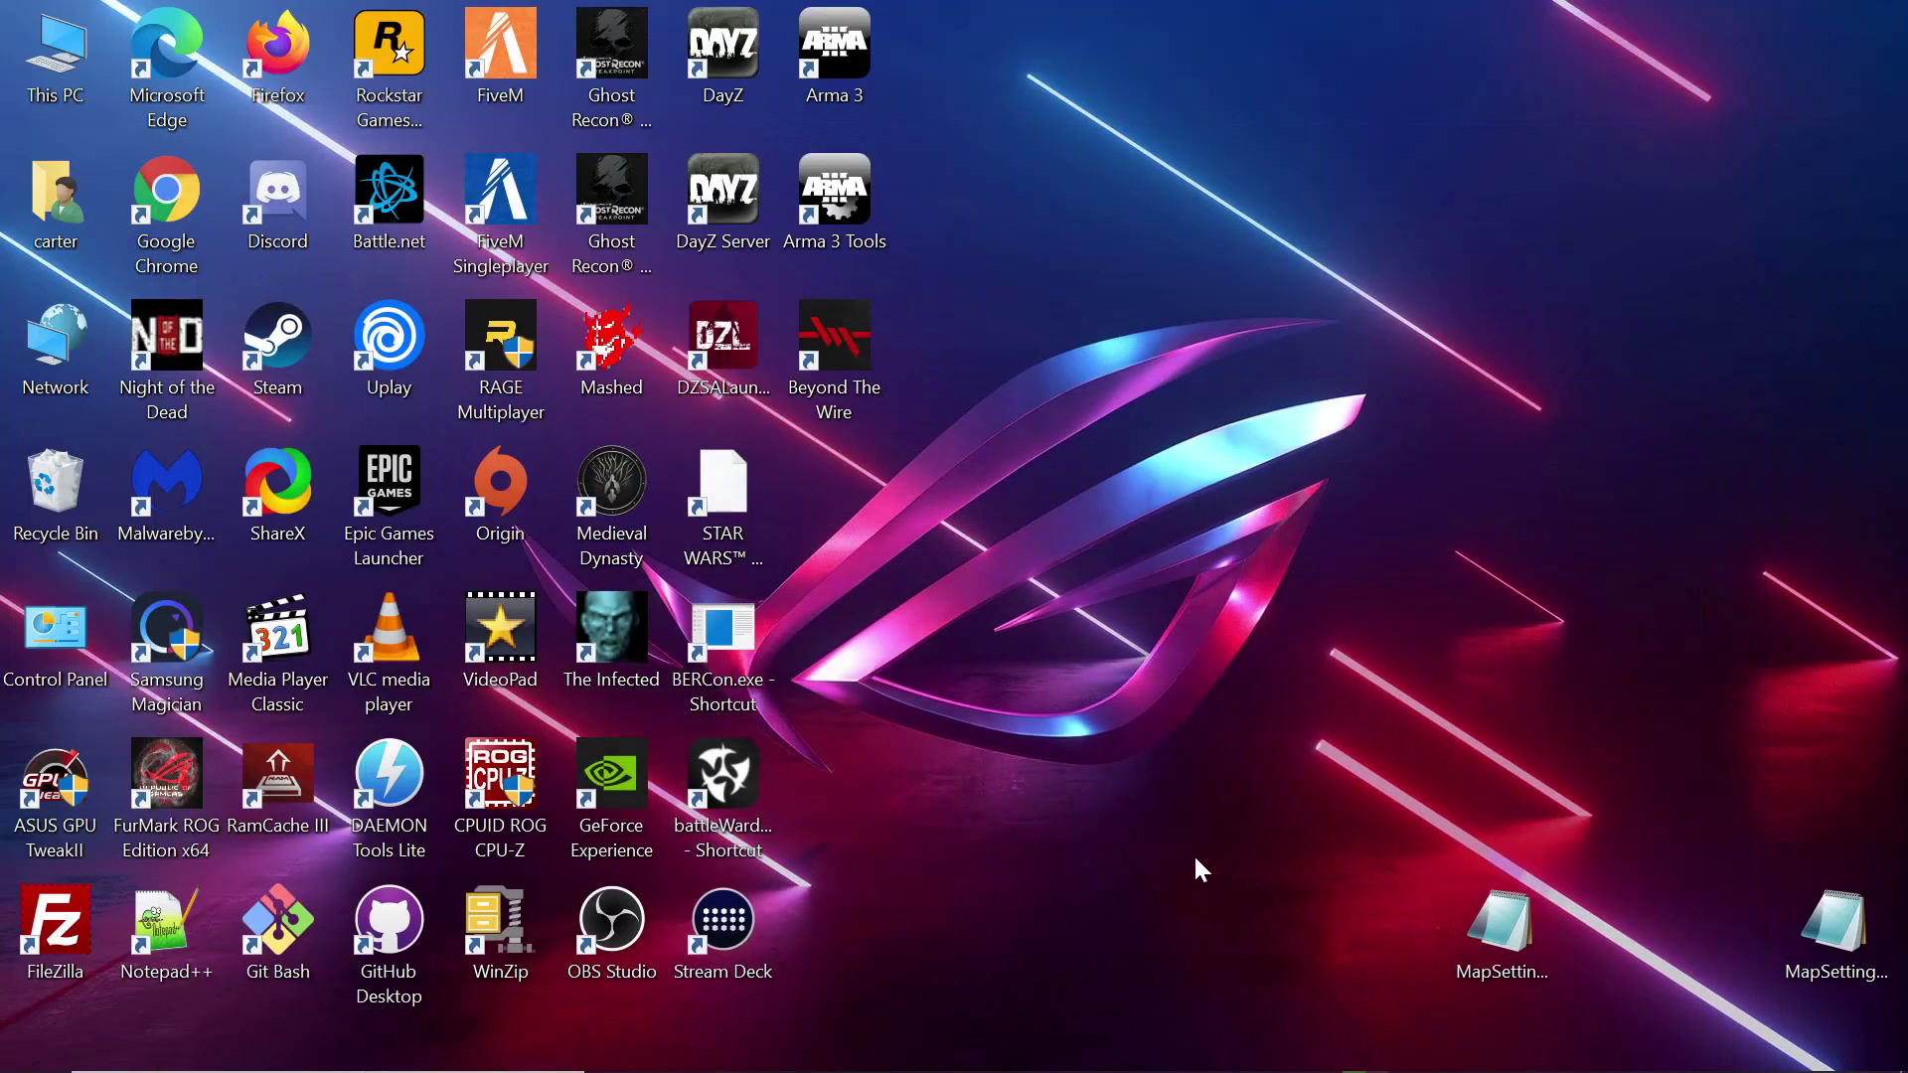
mouse_move(1223, 1071)
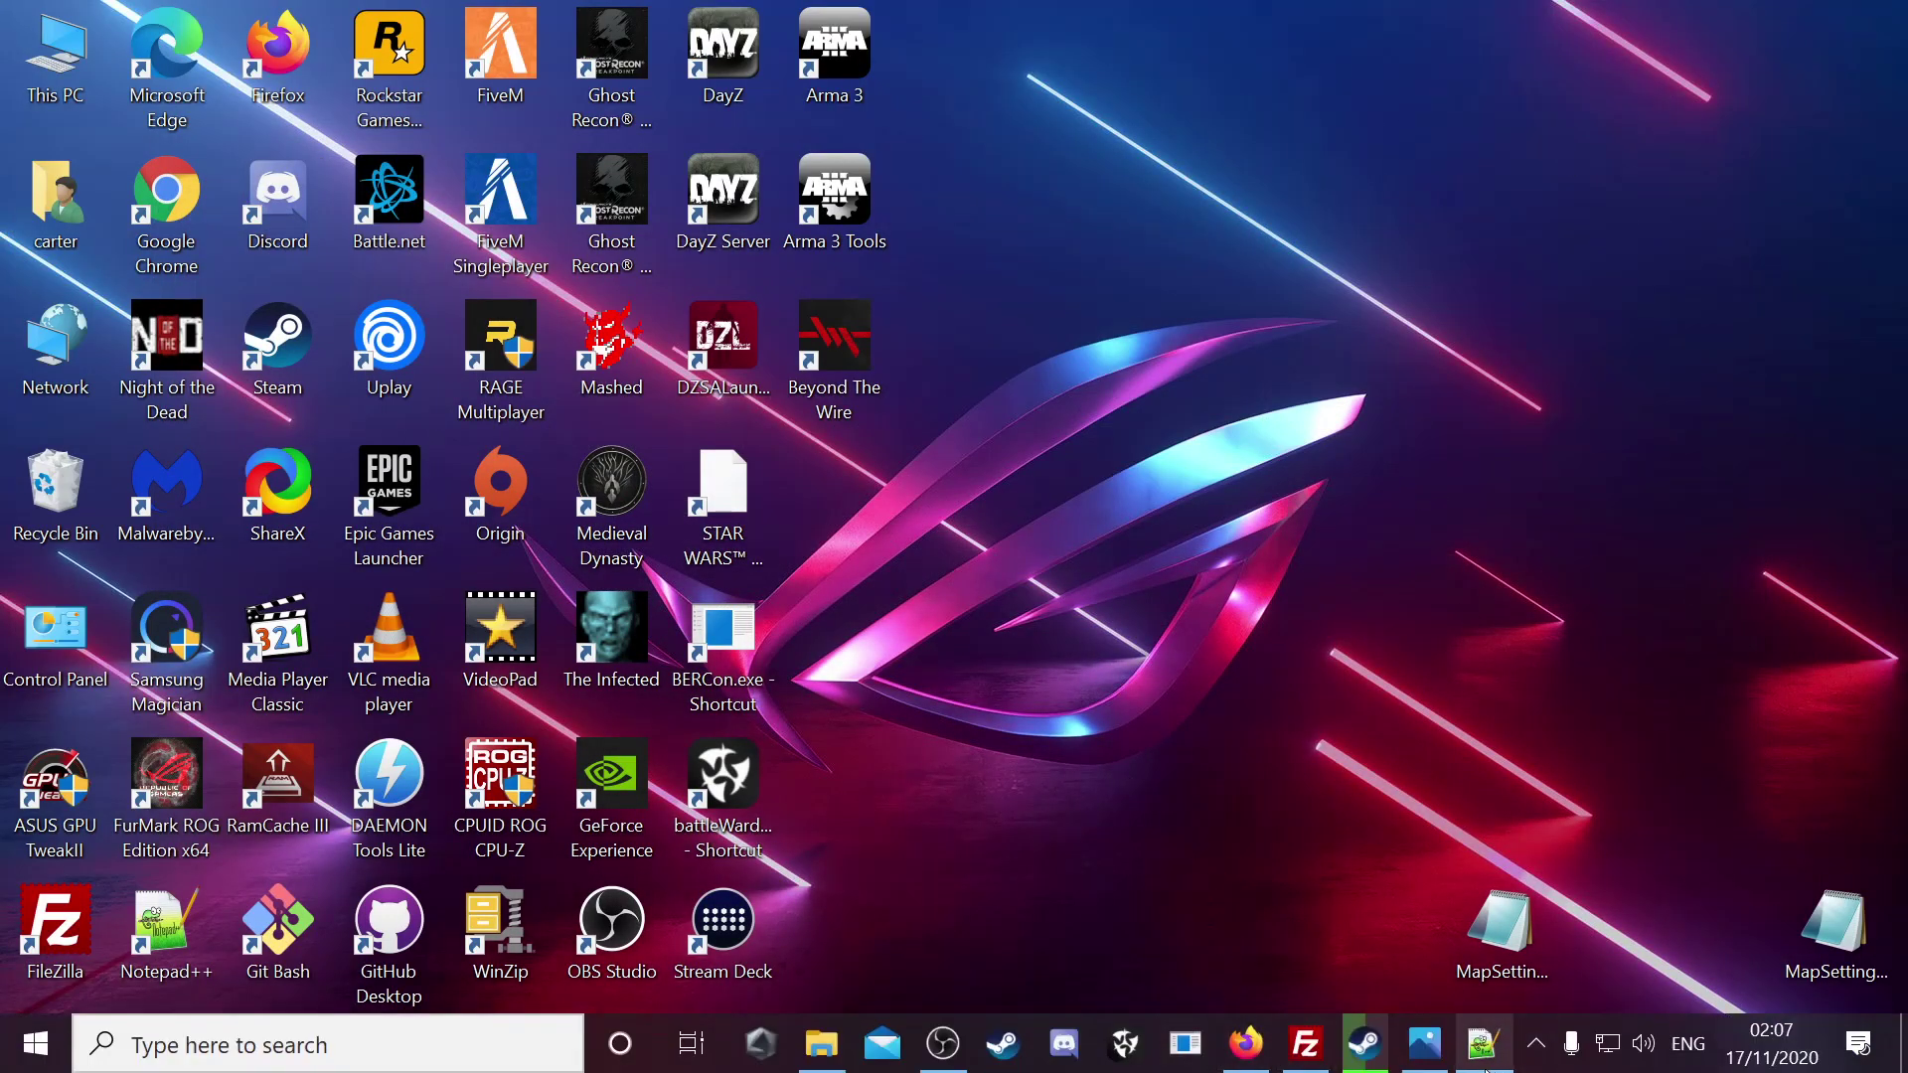
left_click(1483, 1062)
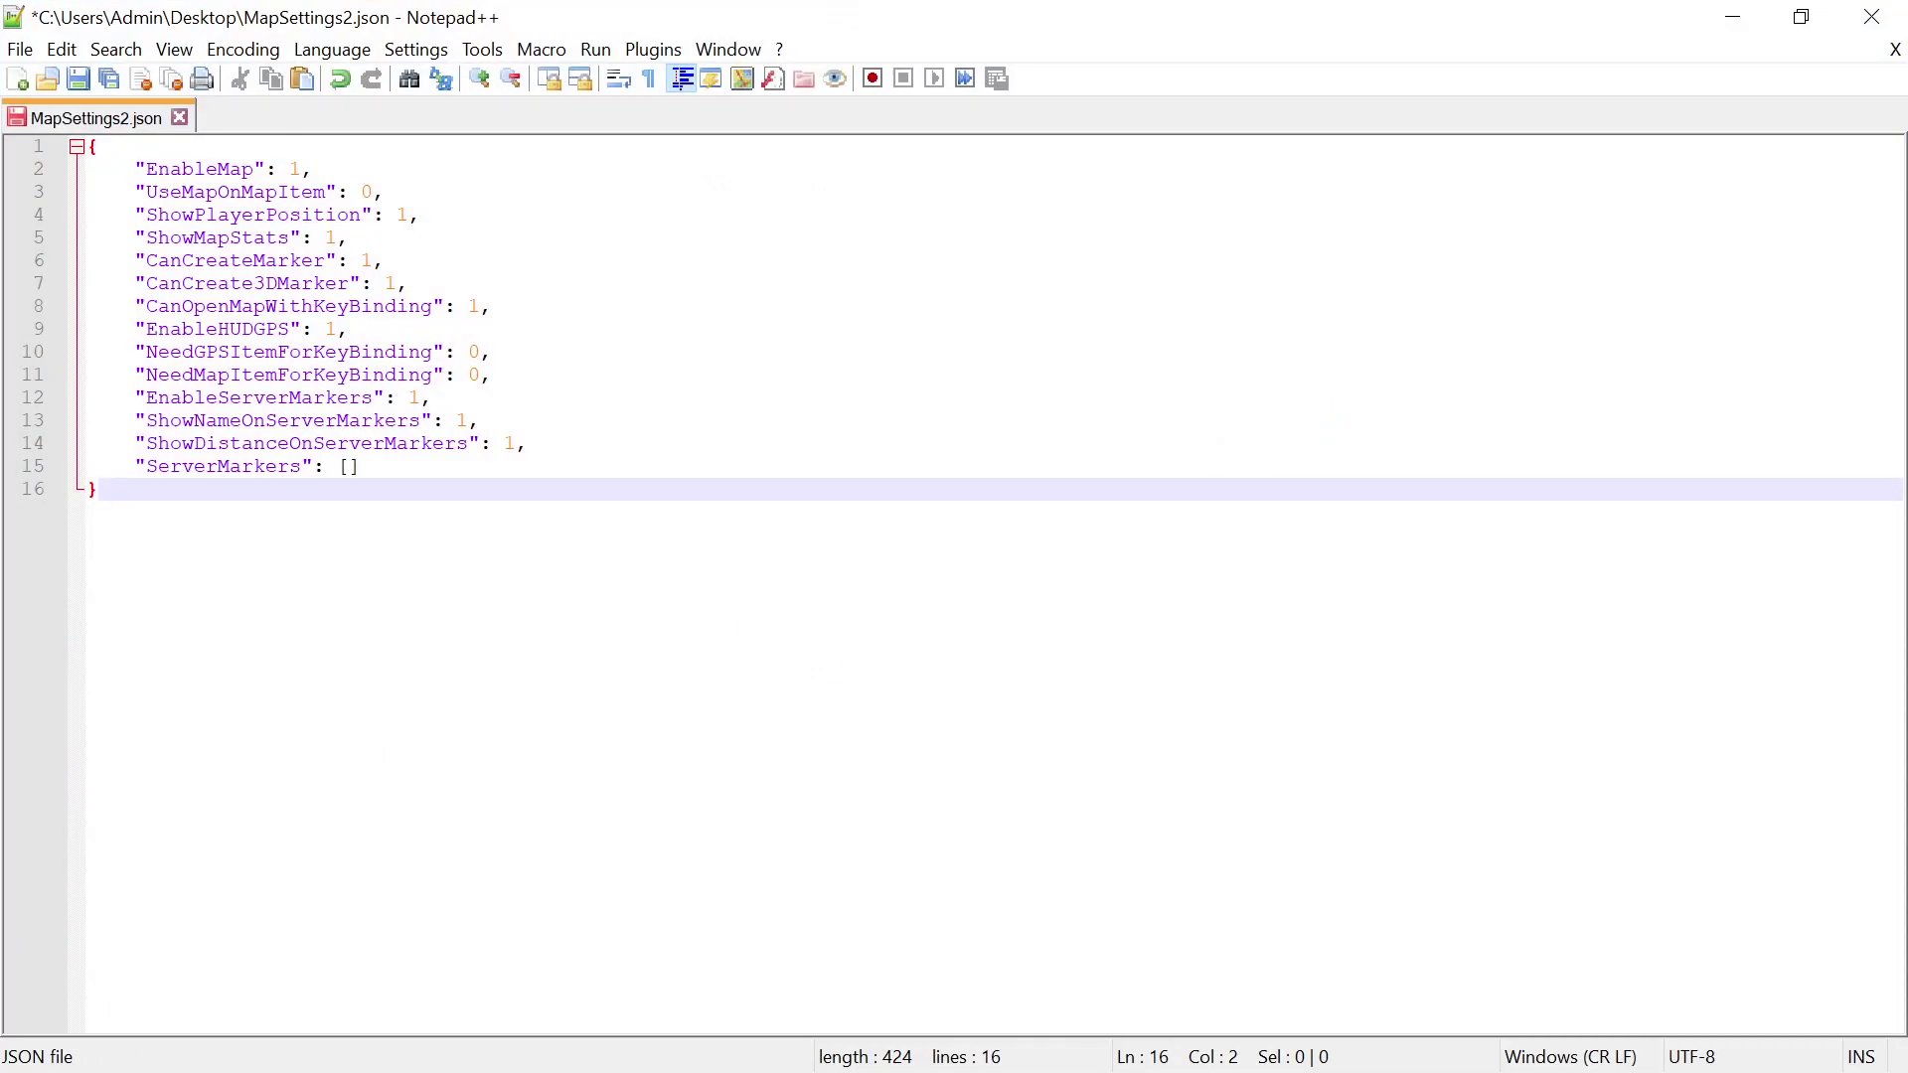
- Add blank lines below the closing brace down to line 38 and paste the color code 326696833 there
key("Return")
key("Return")
key("Return")
key("Return")
key("Return")
key("Return")
key("Return")
key("Return")
key("Return")
key("Return")
key("Return")
key("Return")
key("Return")
key("Return")
key("Return")
key("Return")
key("Return")
key("Return")
key("Return")
key("Return")
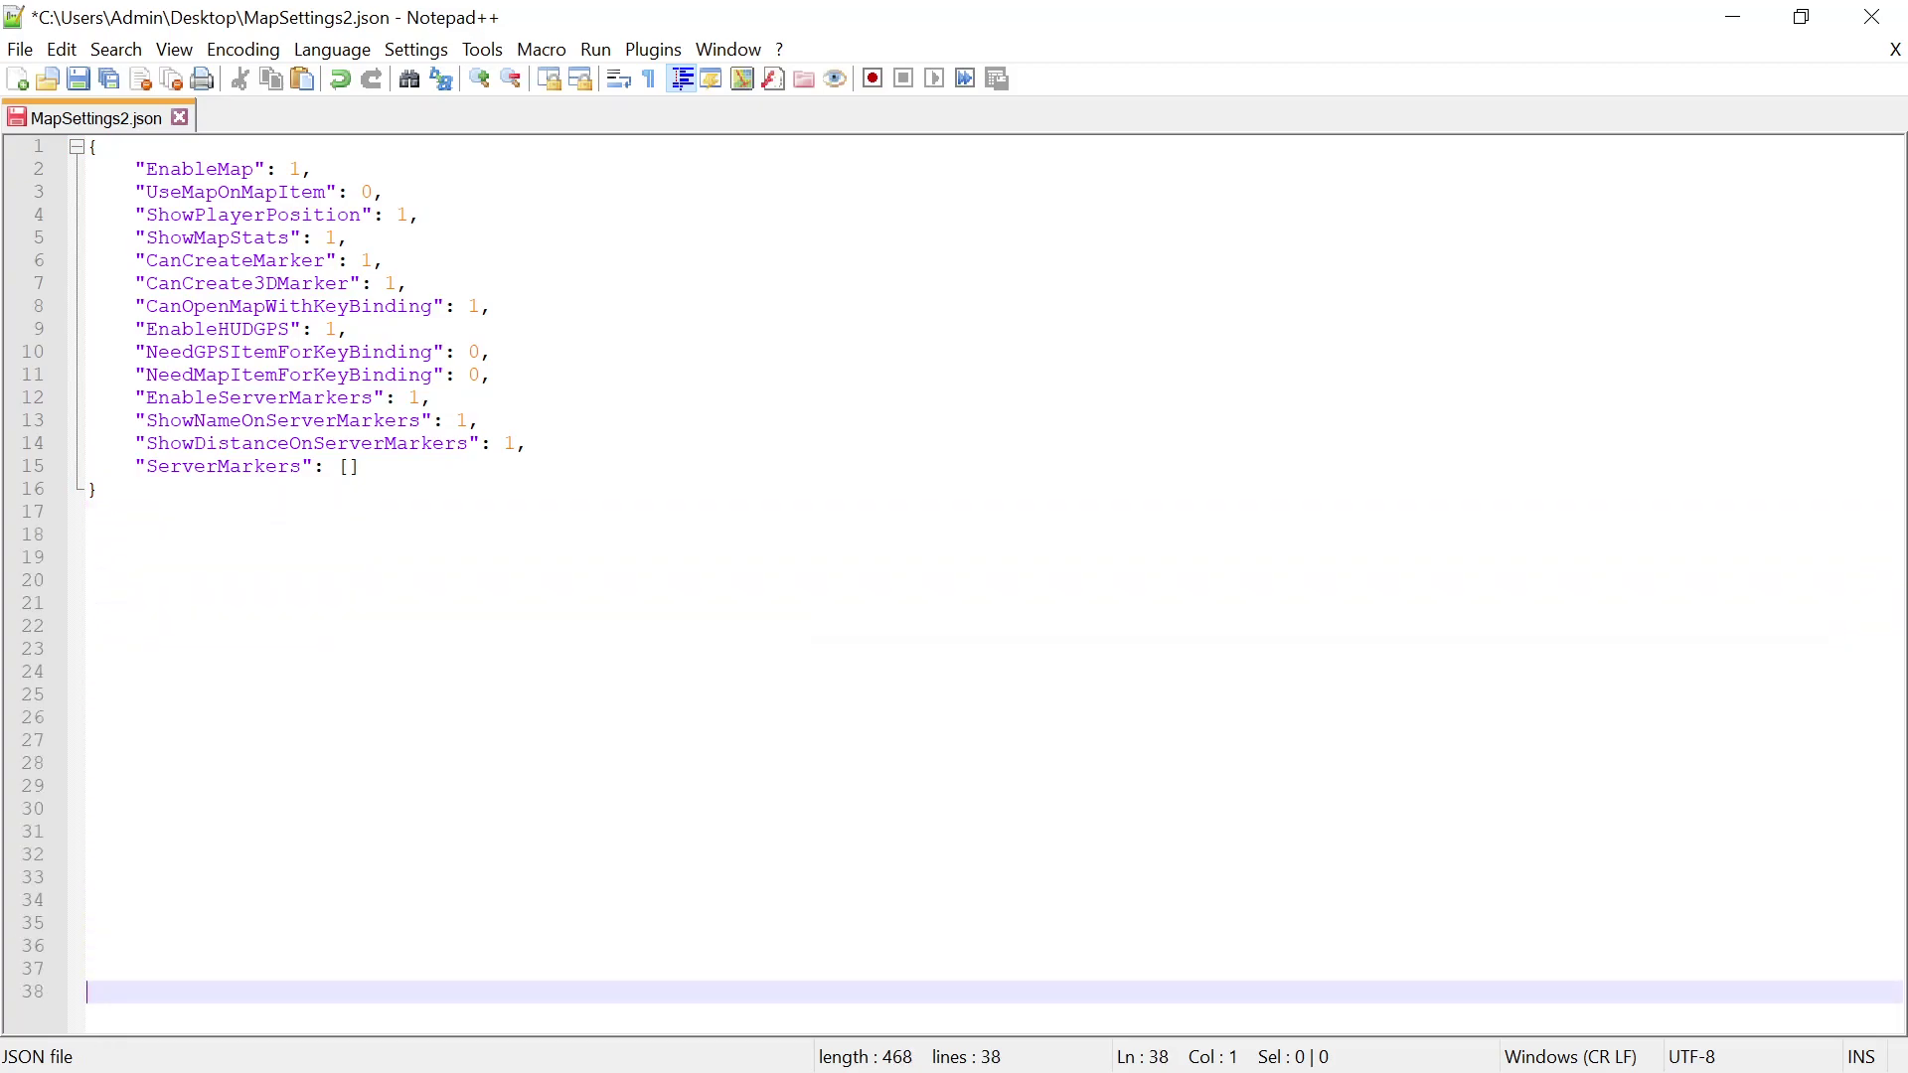
right_click(103, 982)
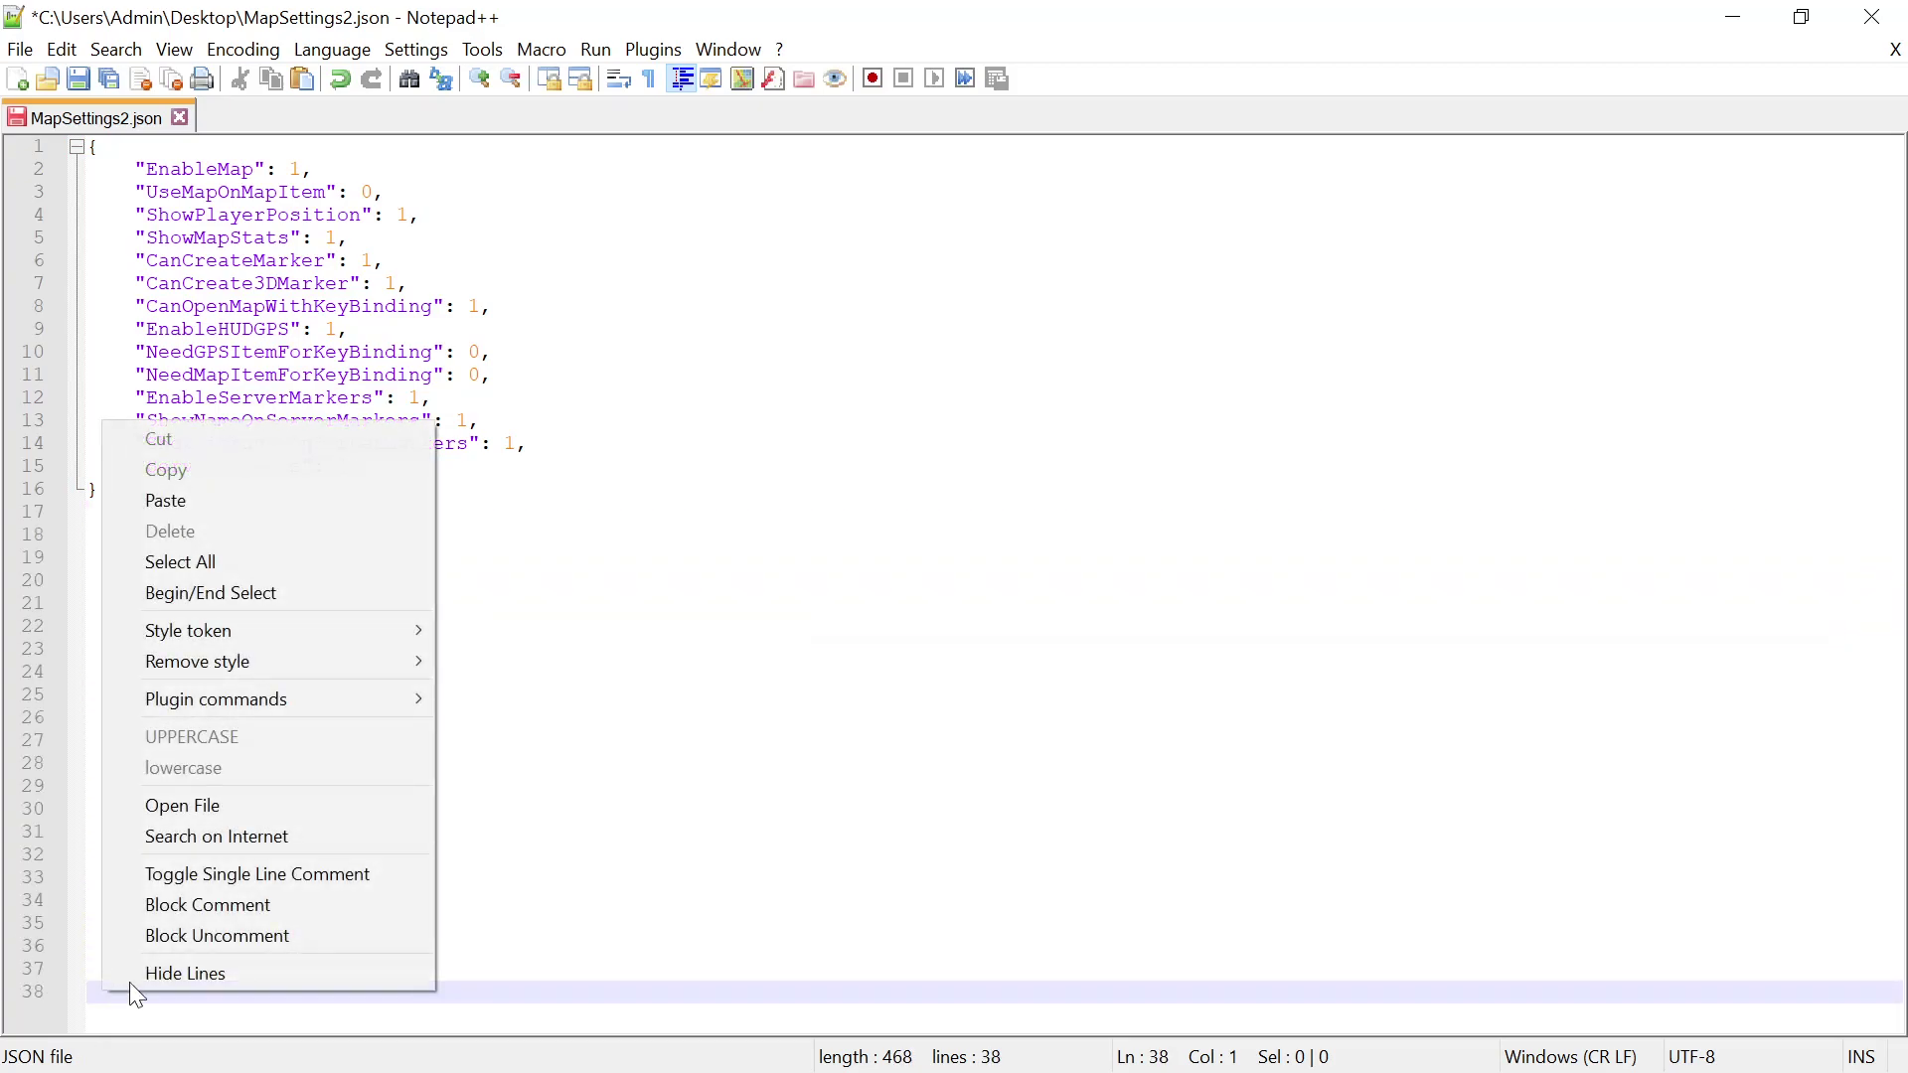
left_click(139, 501)
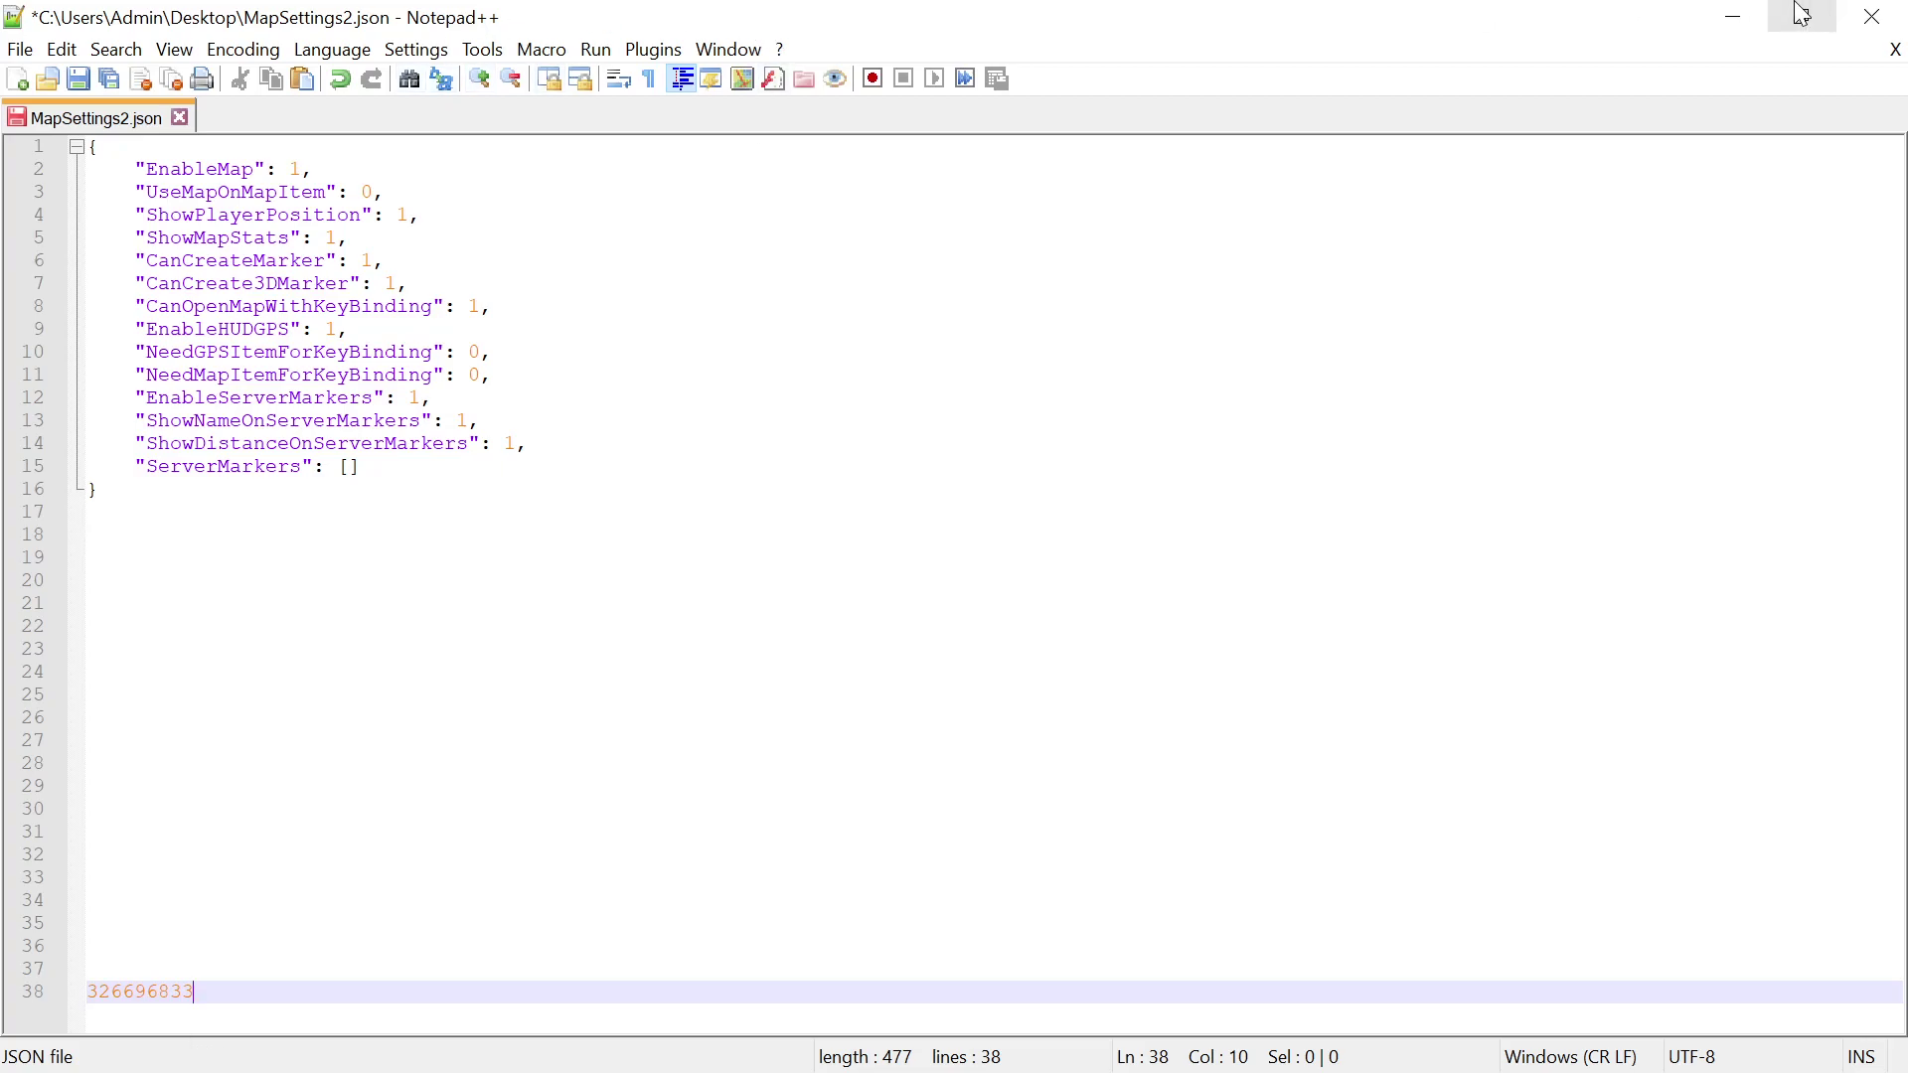
- Return to the wiki page in Firefox and locate the ServerMarkers block under "Some examples !"
left_click(1733, 16)
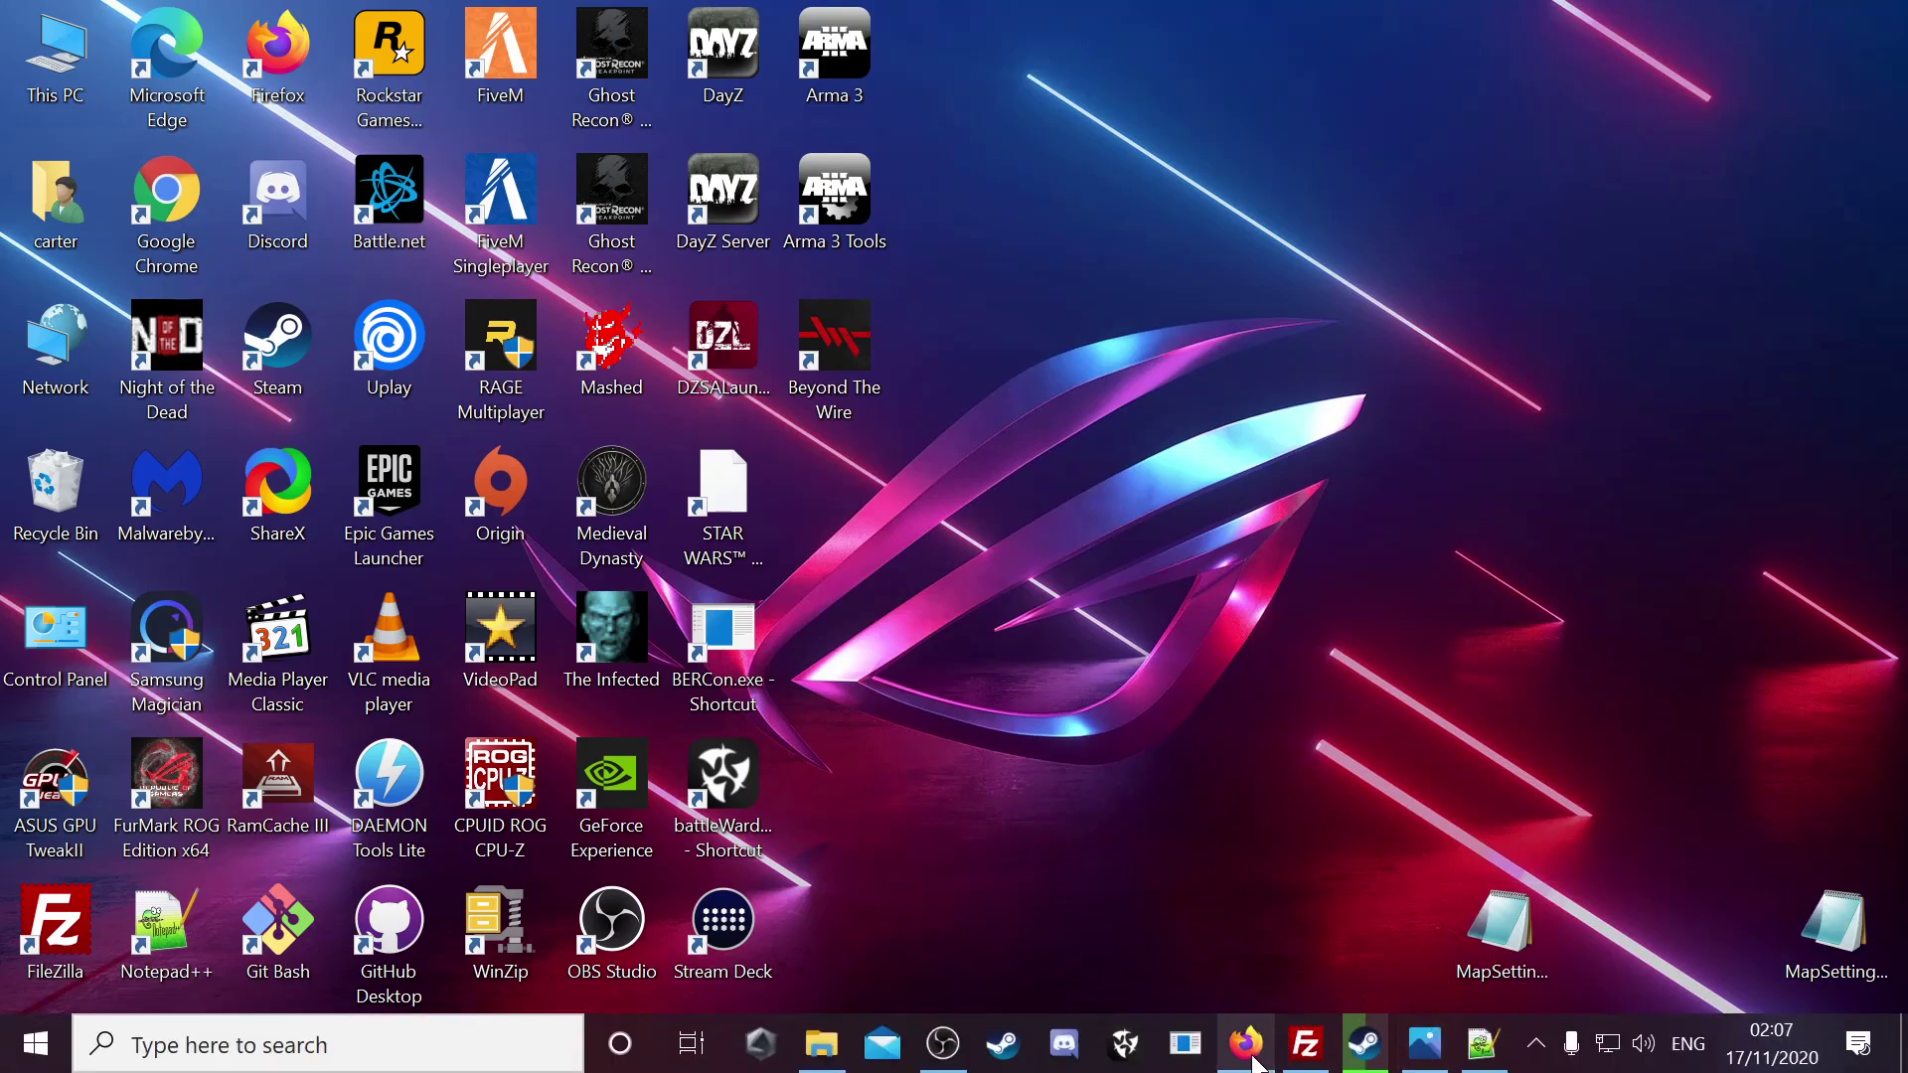
left_click(1245, 1044)
key("alt+Left")
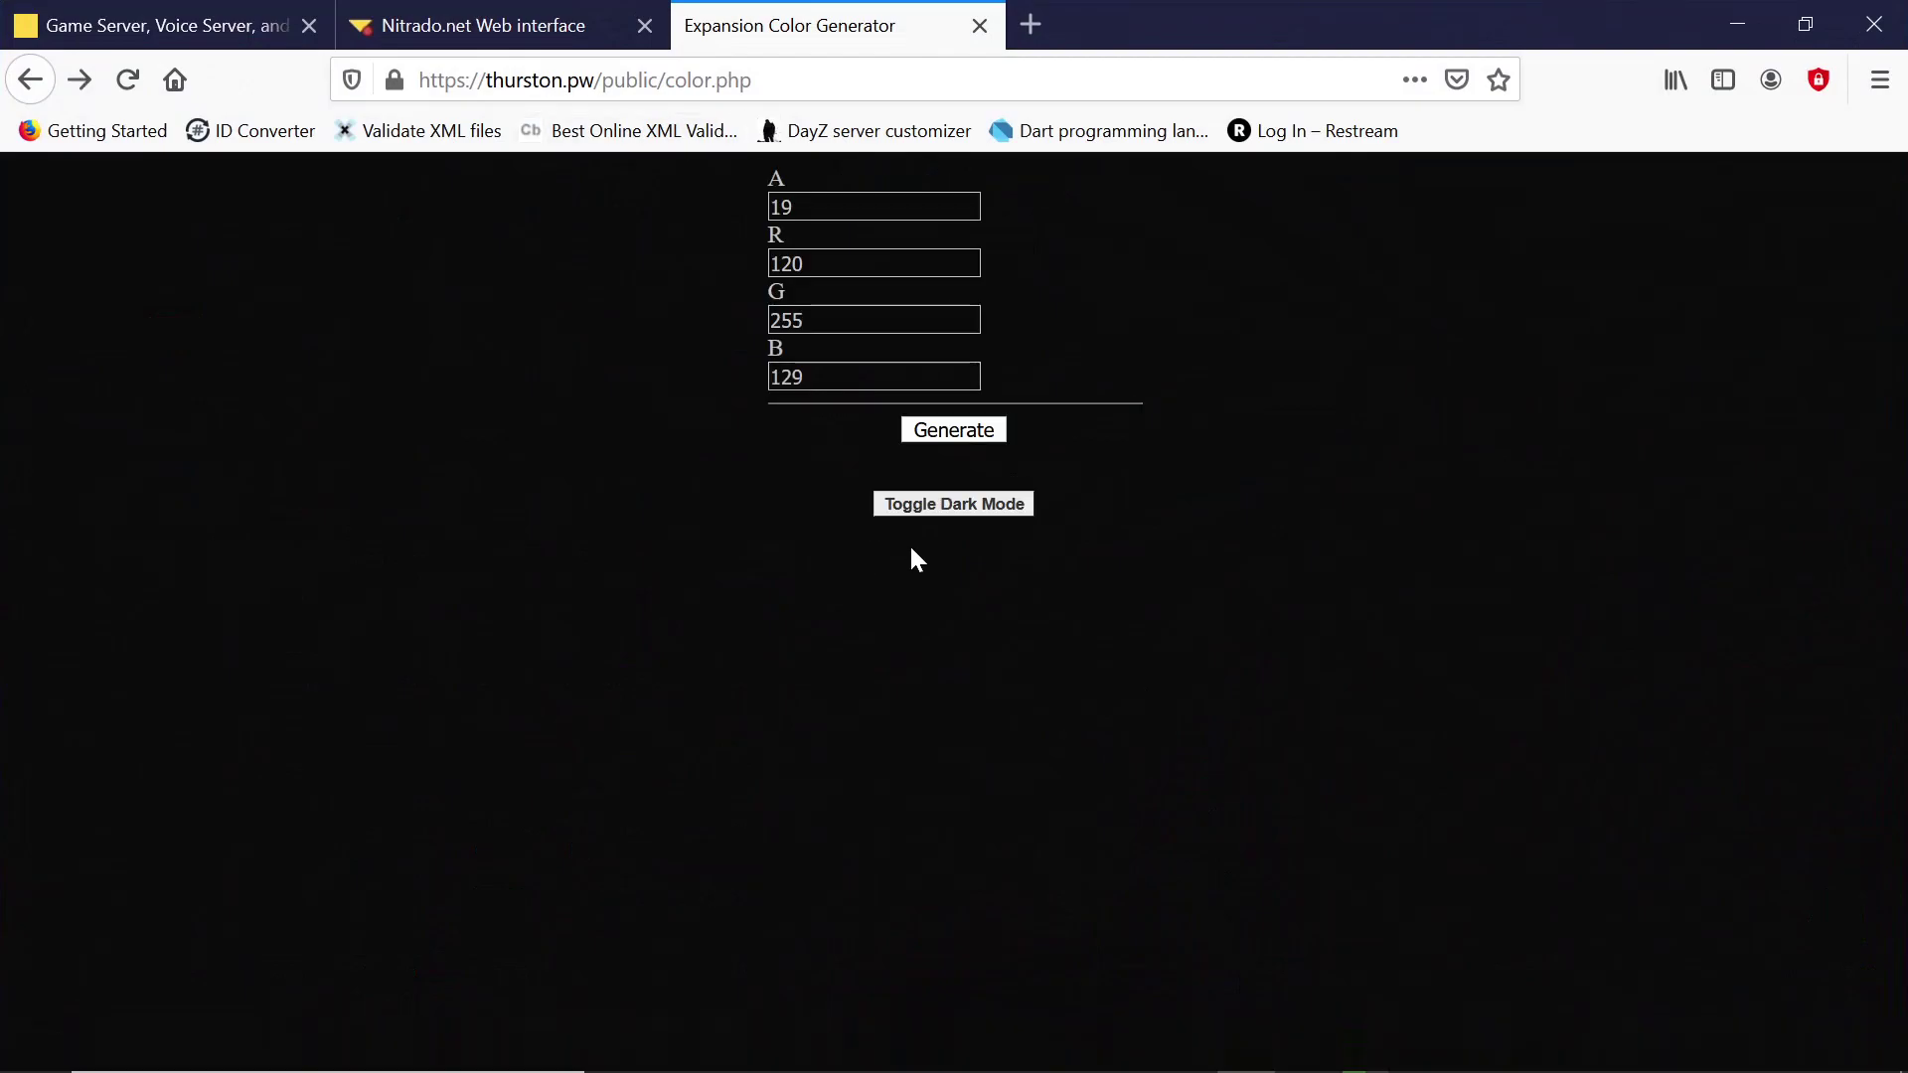
key("alt+Left")
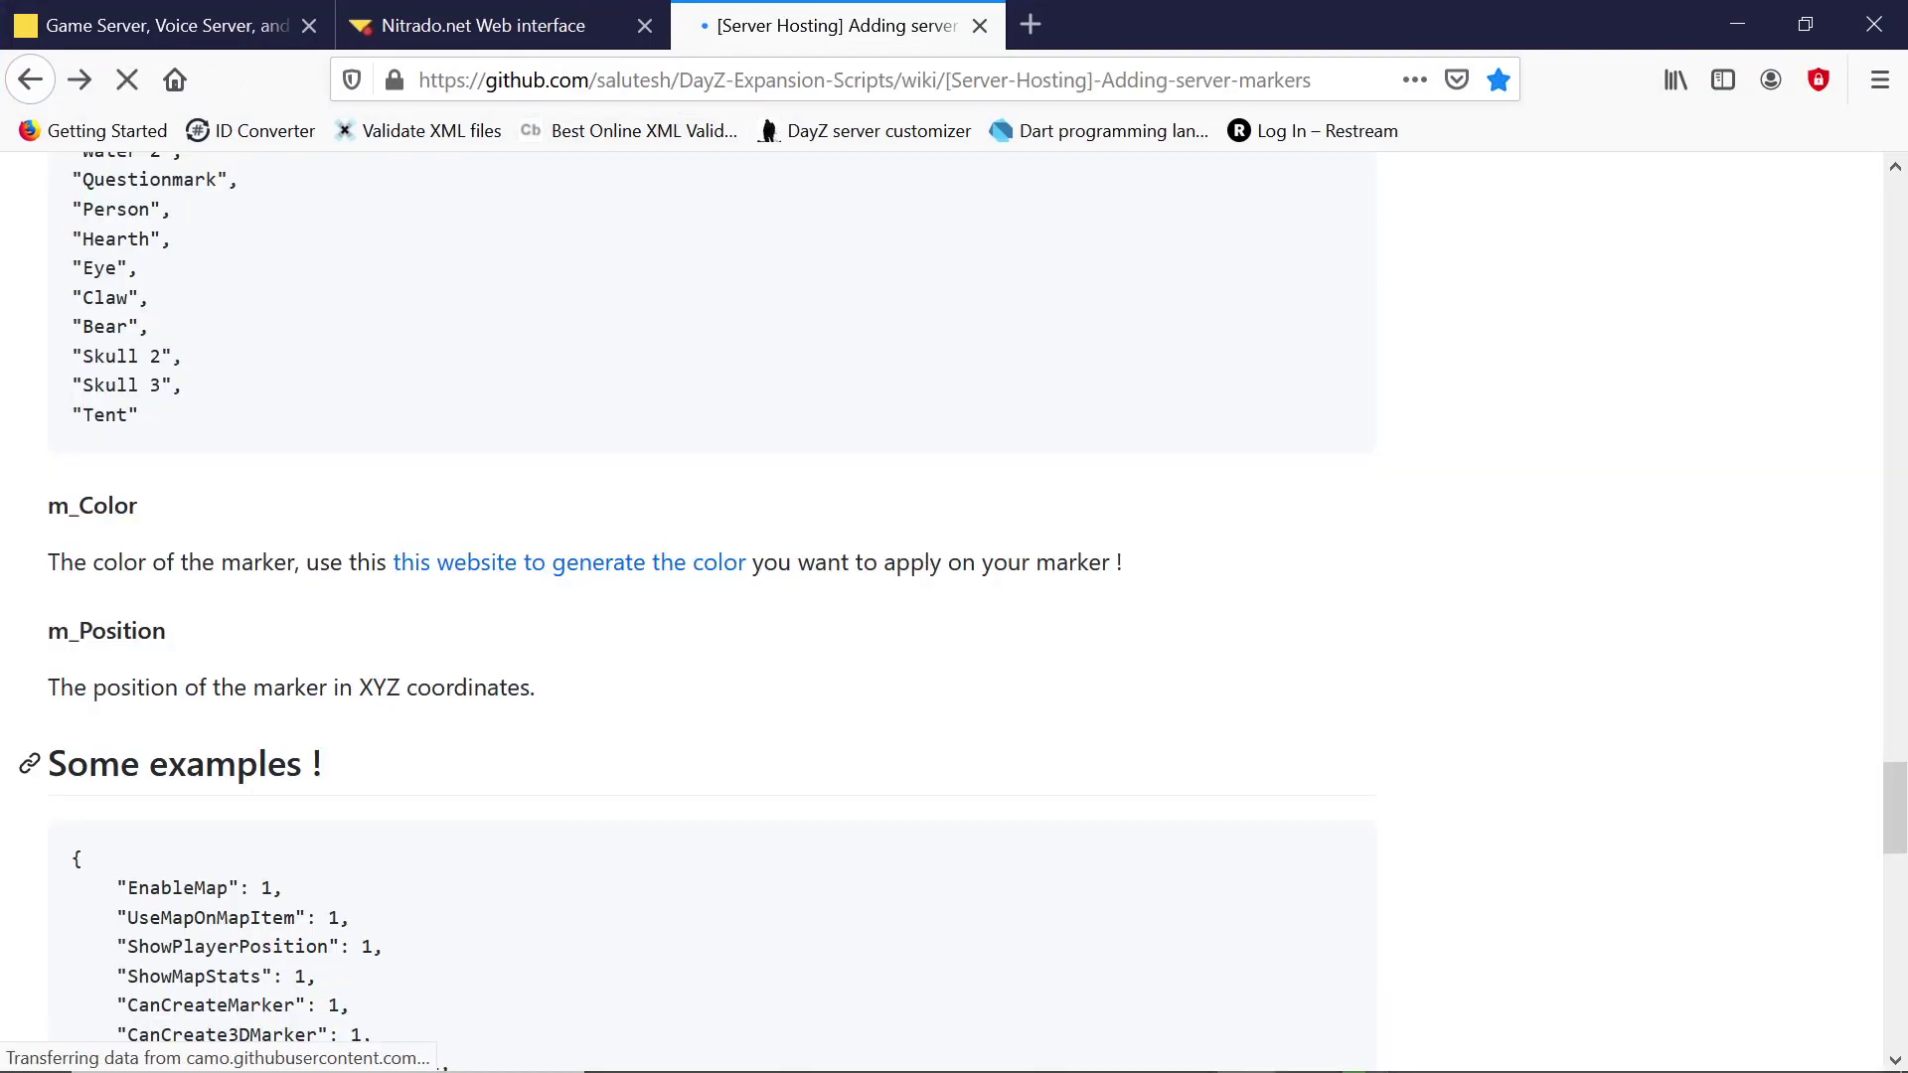
scroll(378, 755, "down", 5)
scroll(149, 724, "down", 12)
scroll(149, 724, "up", 8)
scroll(270, 290, "up", 3)
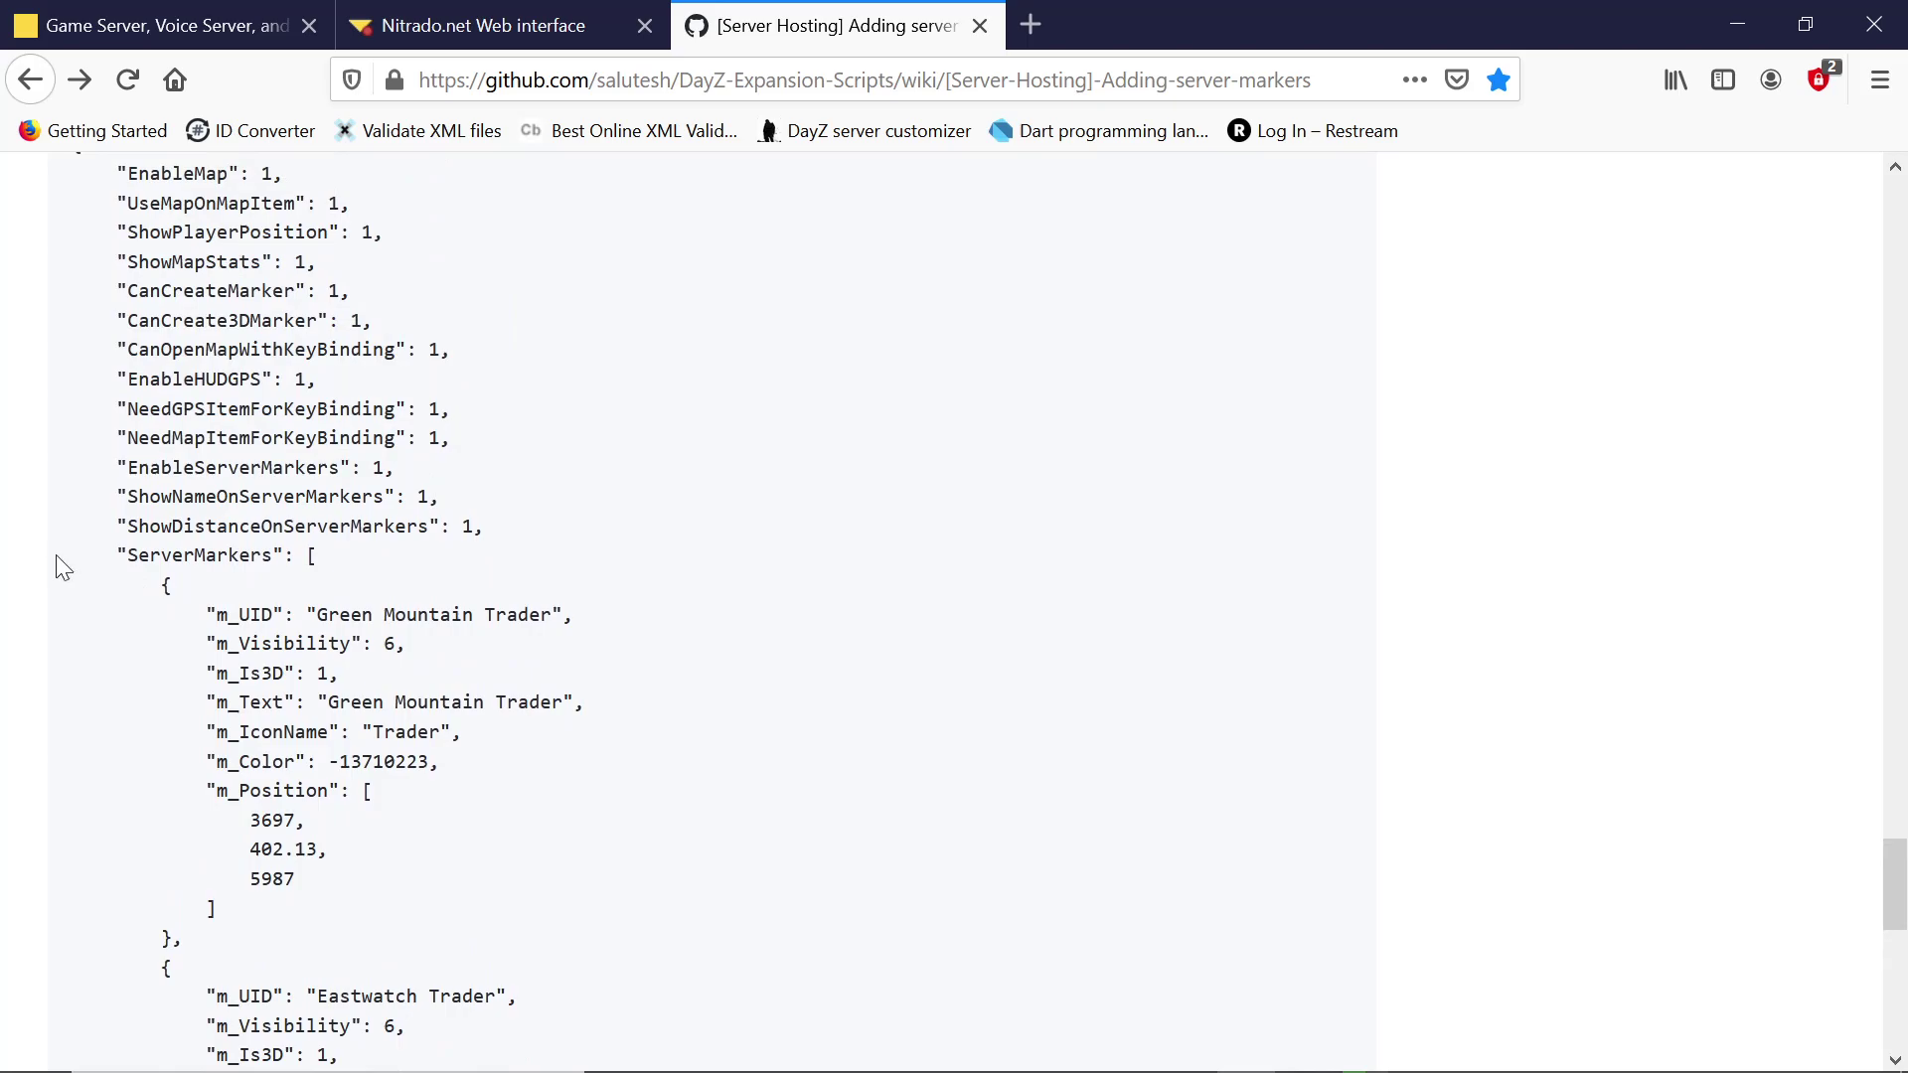
- Copy the example from "ServerMarkers" through the final closing brace and switch back to Notepad++
left_click_drag(55, 557, 417, 868)
scroll(636, 860, "down", 5)
scroll(636, 902, "down", 5)
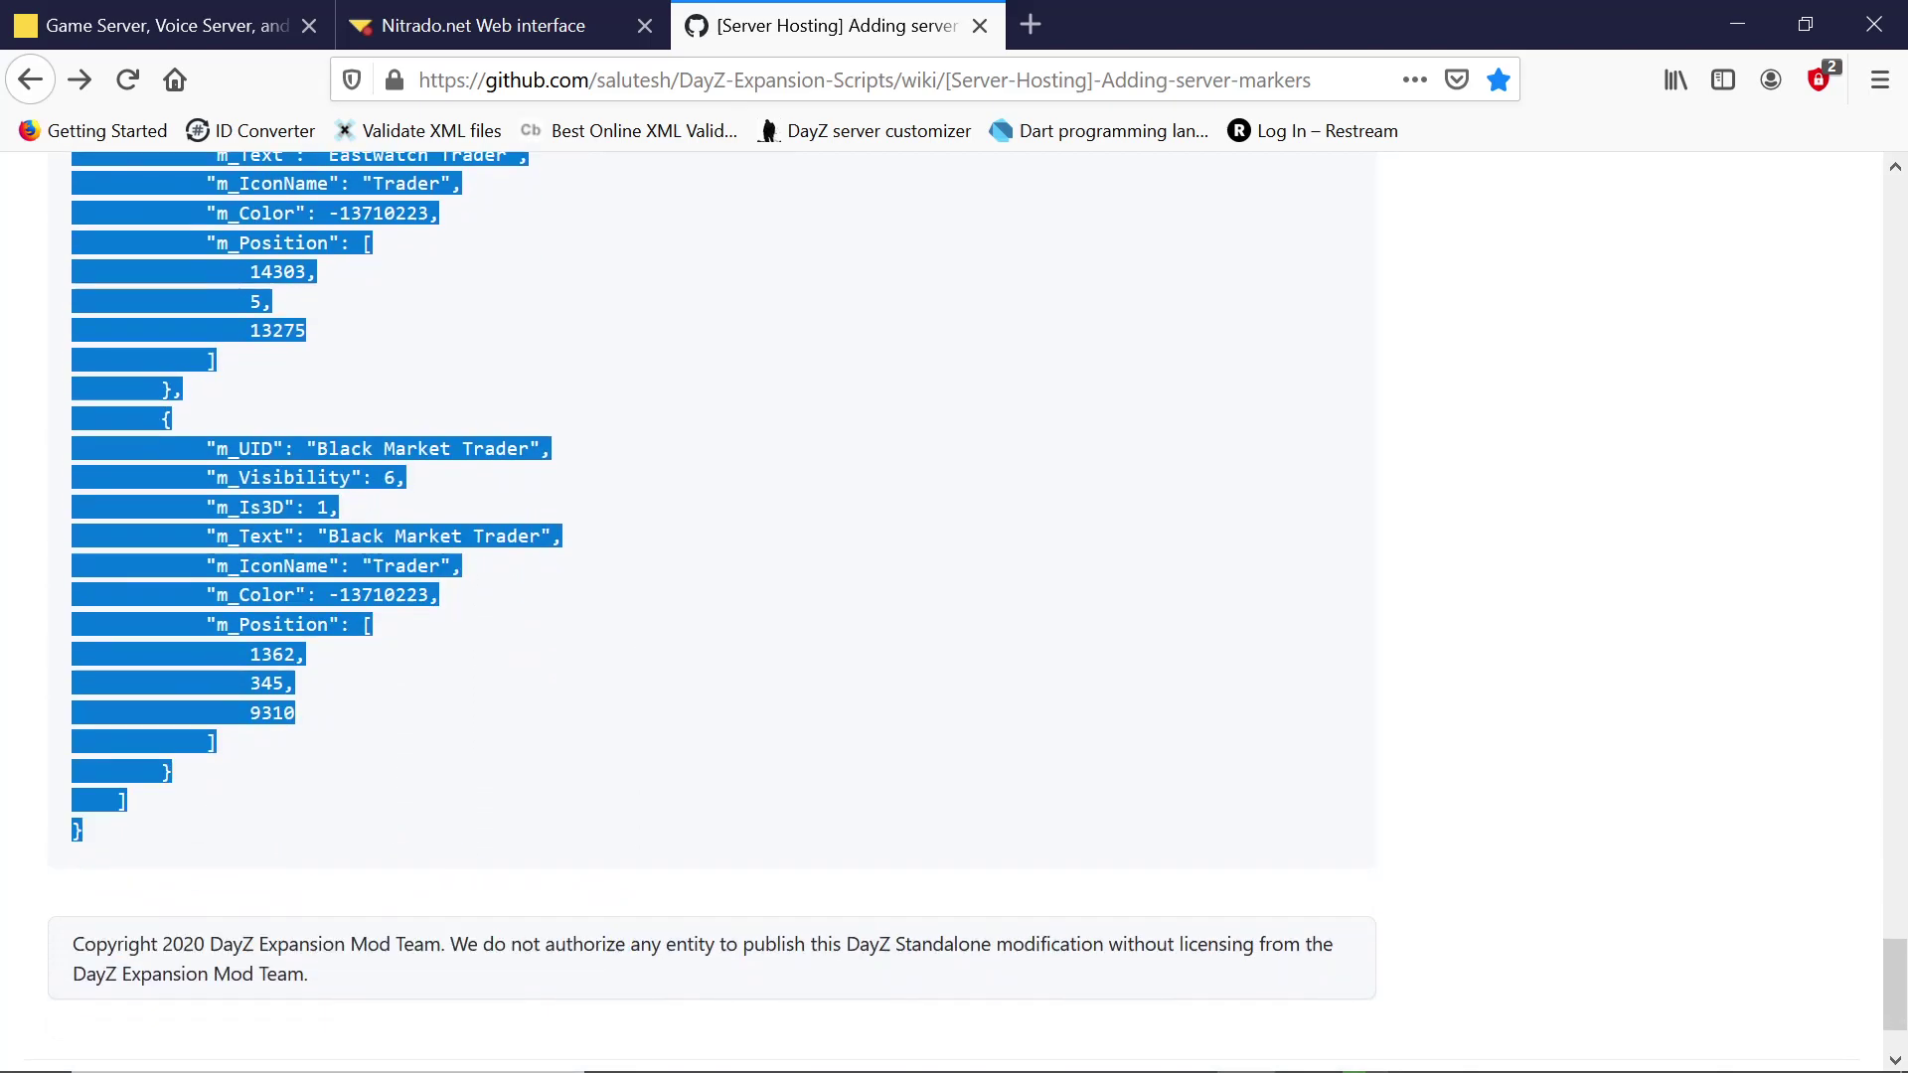
right_click(215, 569)
left_click(297, 588)
left_click(621, 583)
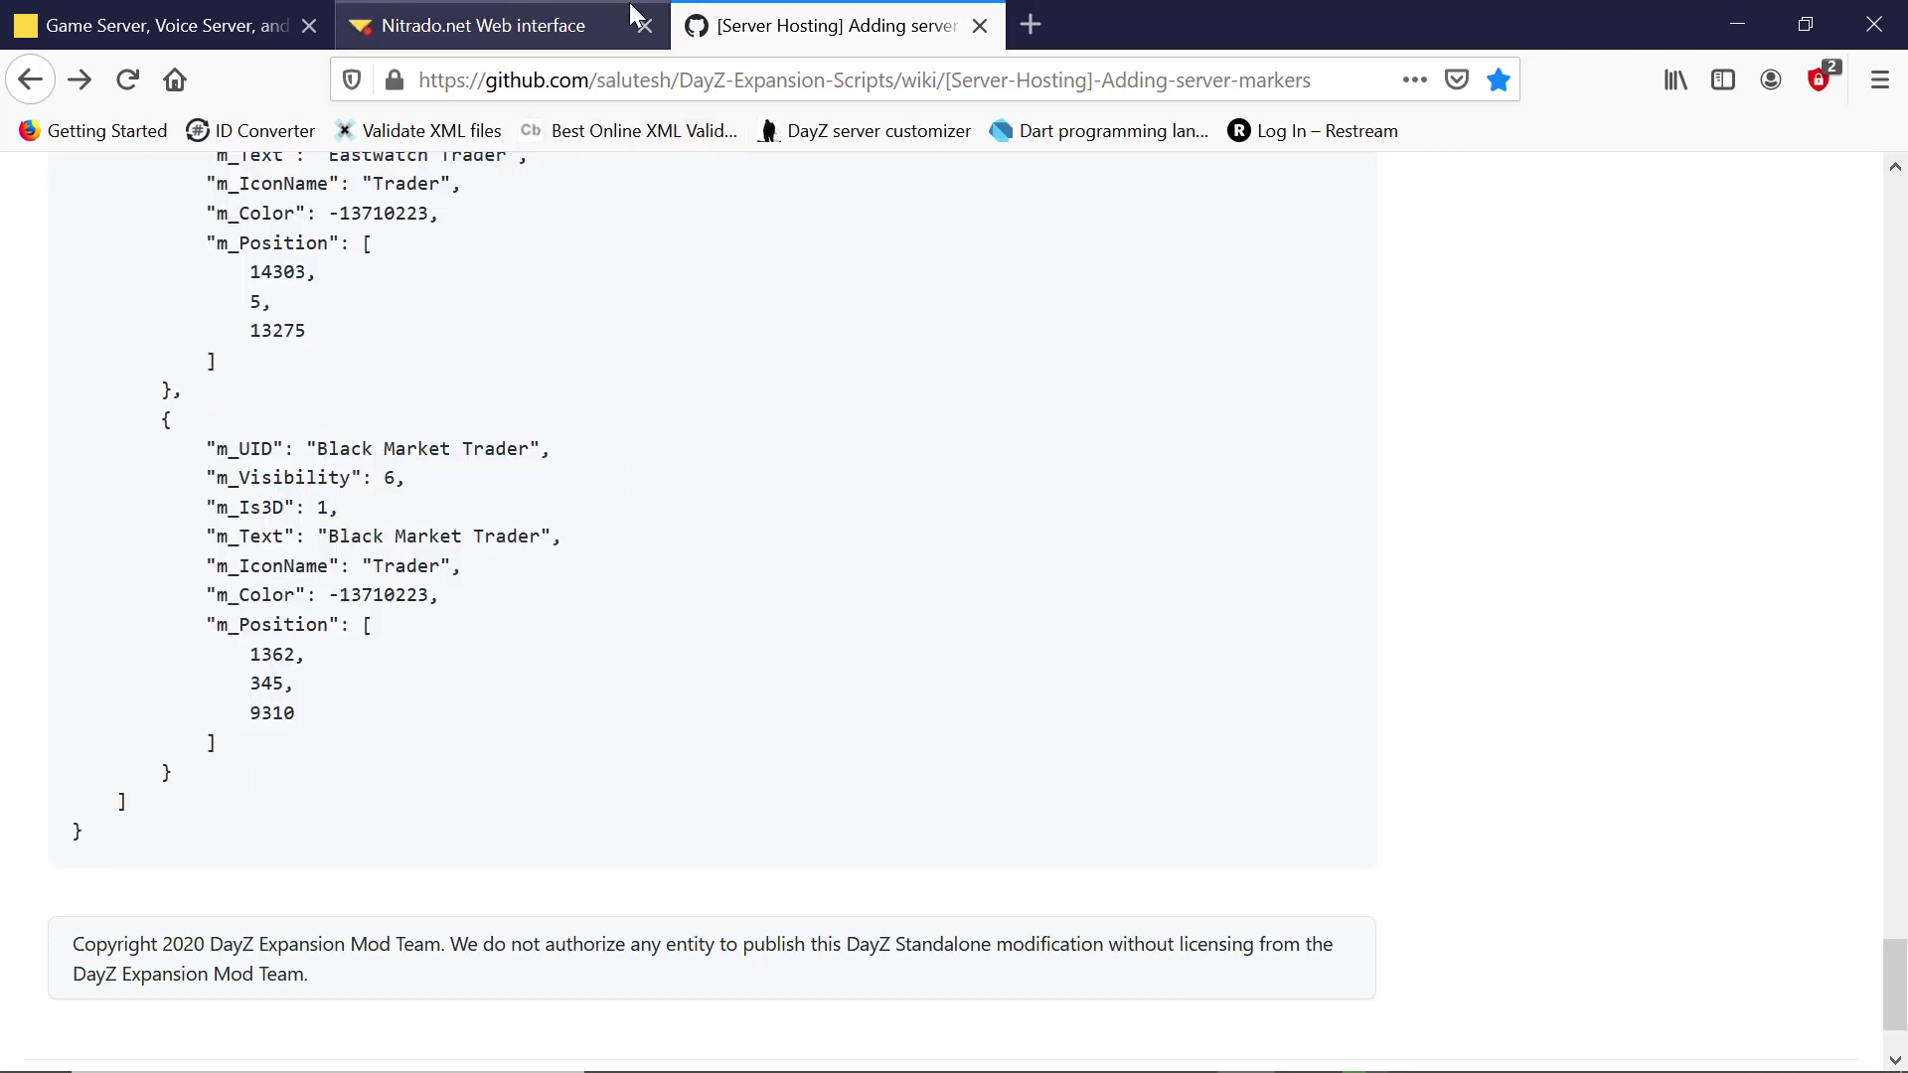
left_click(1735, 30)
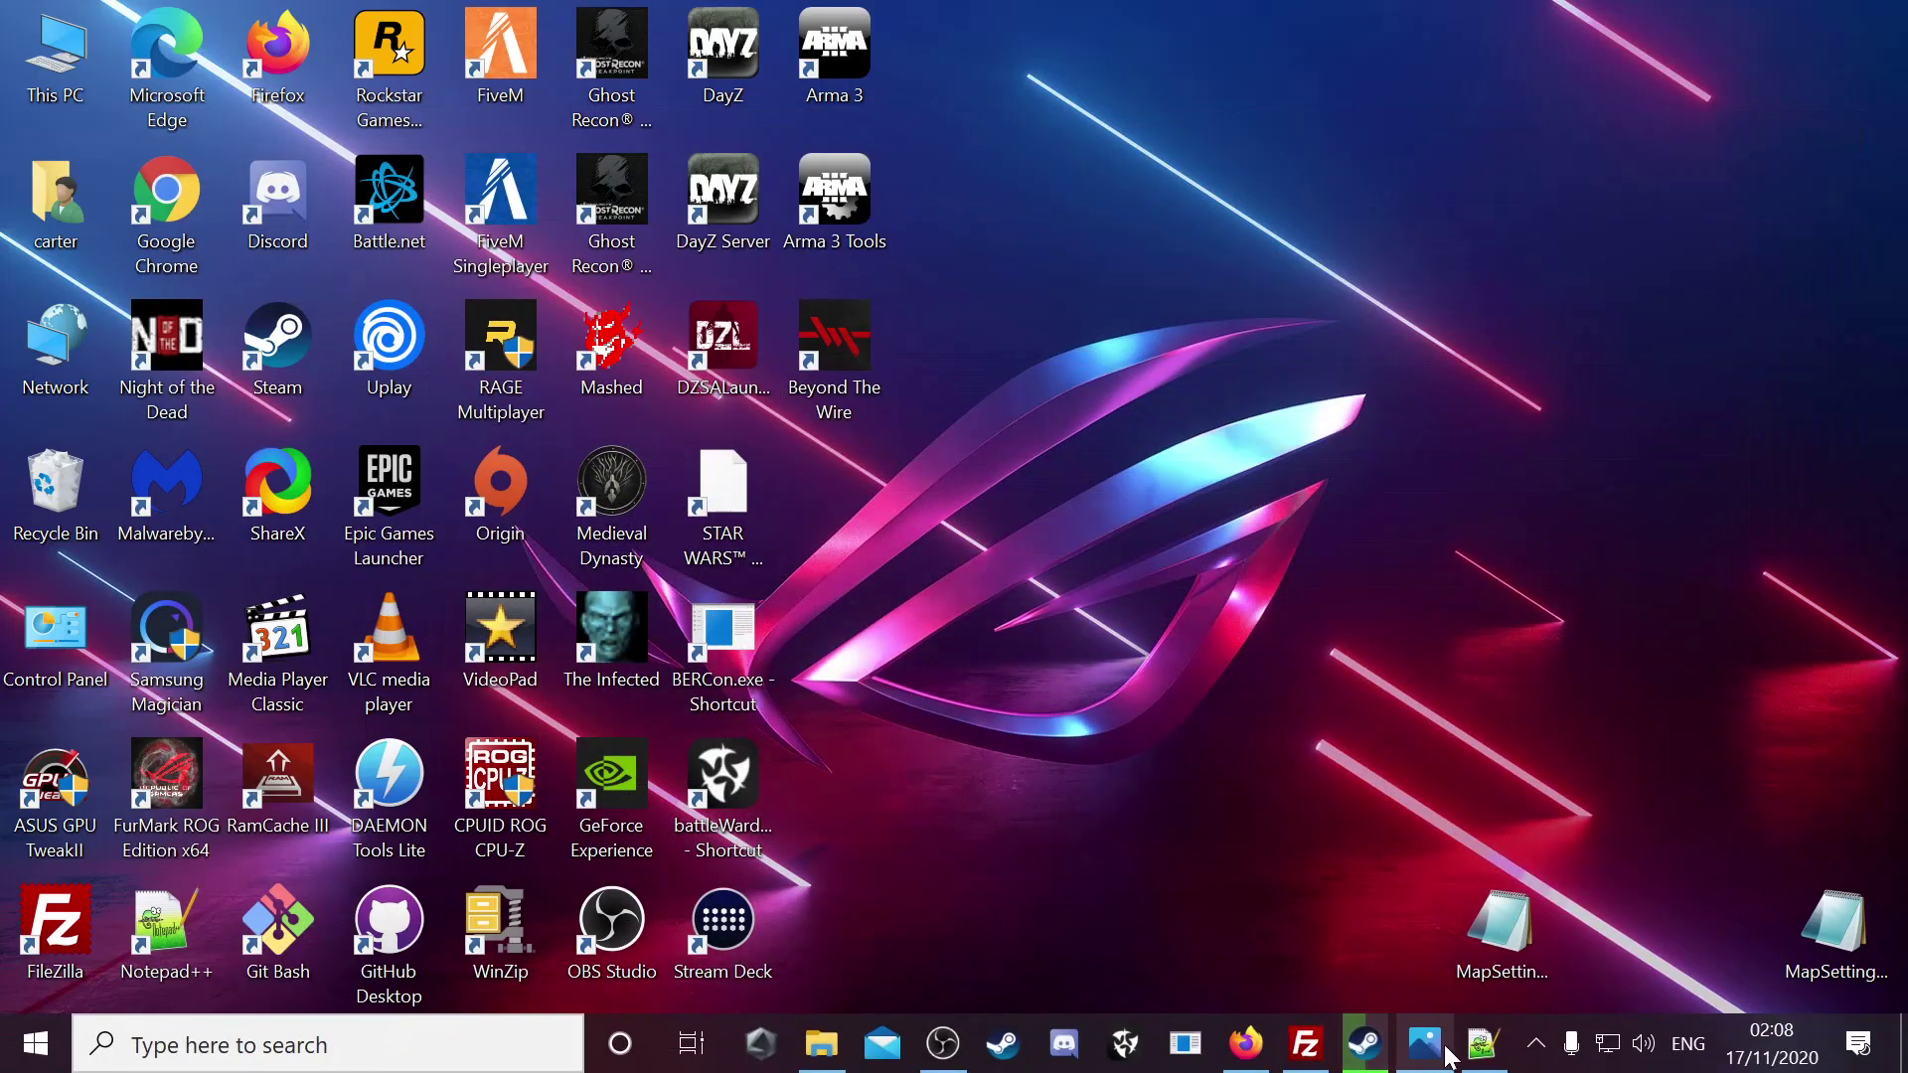
left_click(1485, 1056)
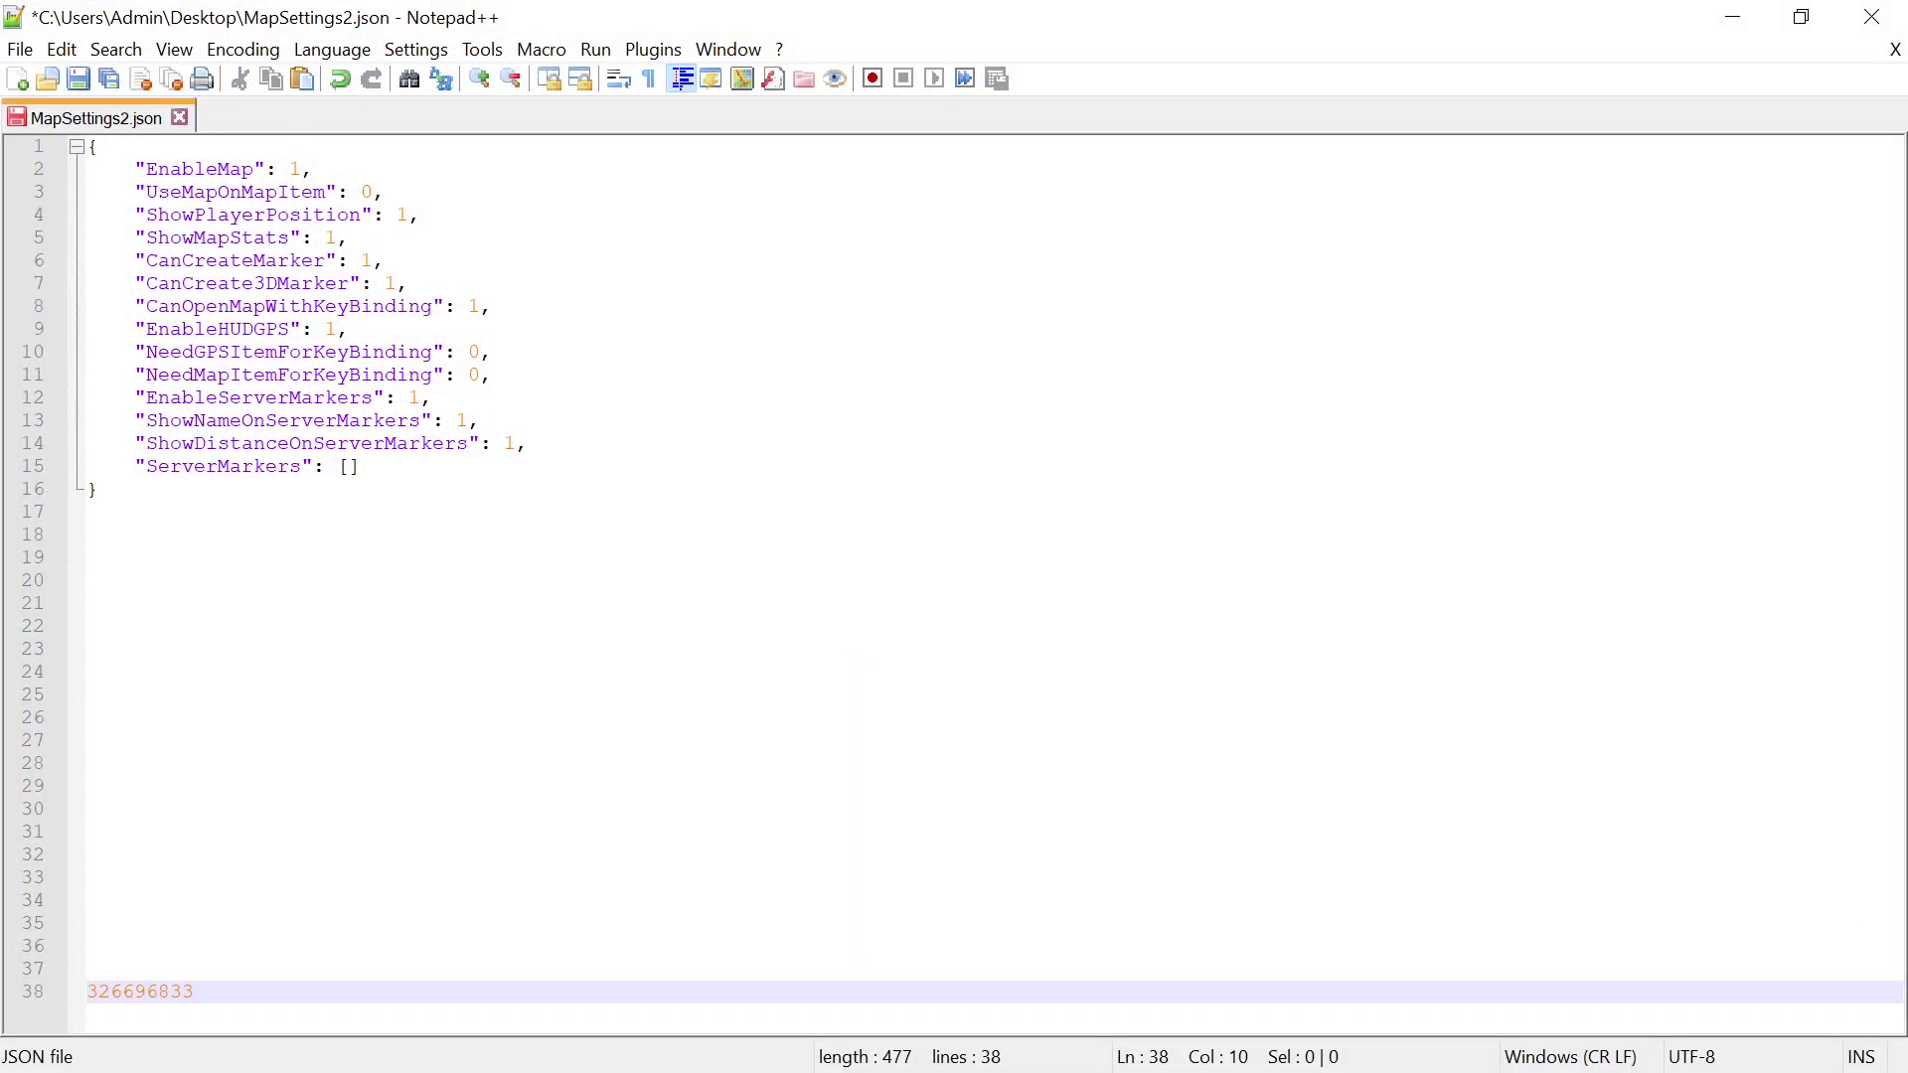
- Replace the empty ServerMarkers line and the closing brace with the copied example block of trader markers
mouse_move(100, 466)
left_mouse_down()
mouse_move(135, 466)
mouse_move(99, 489)
left_mouse_up()
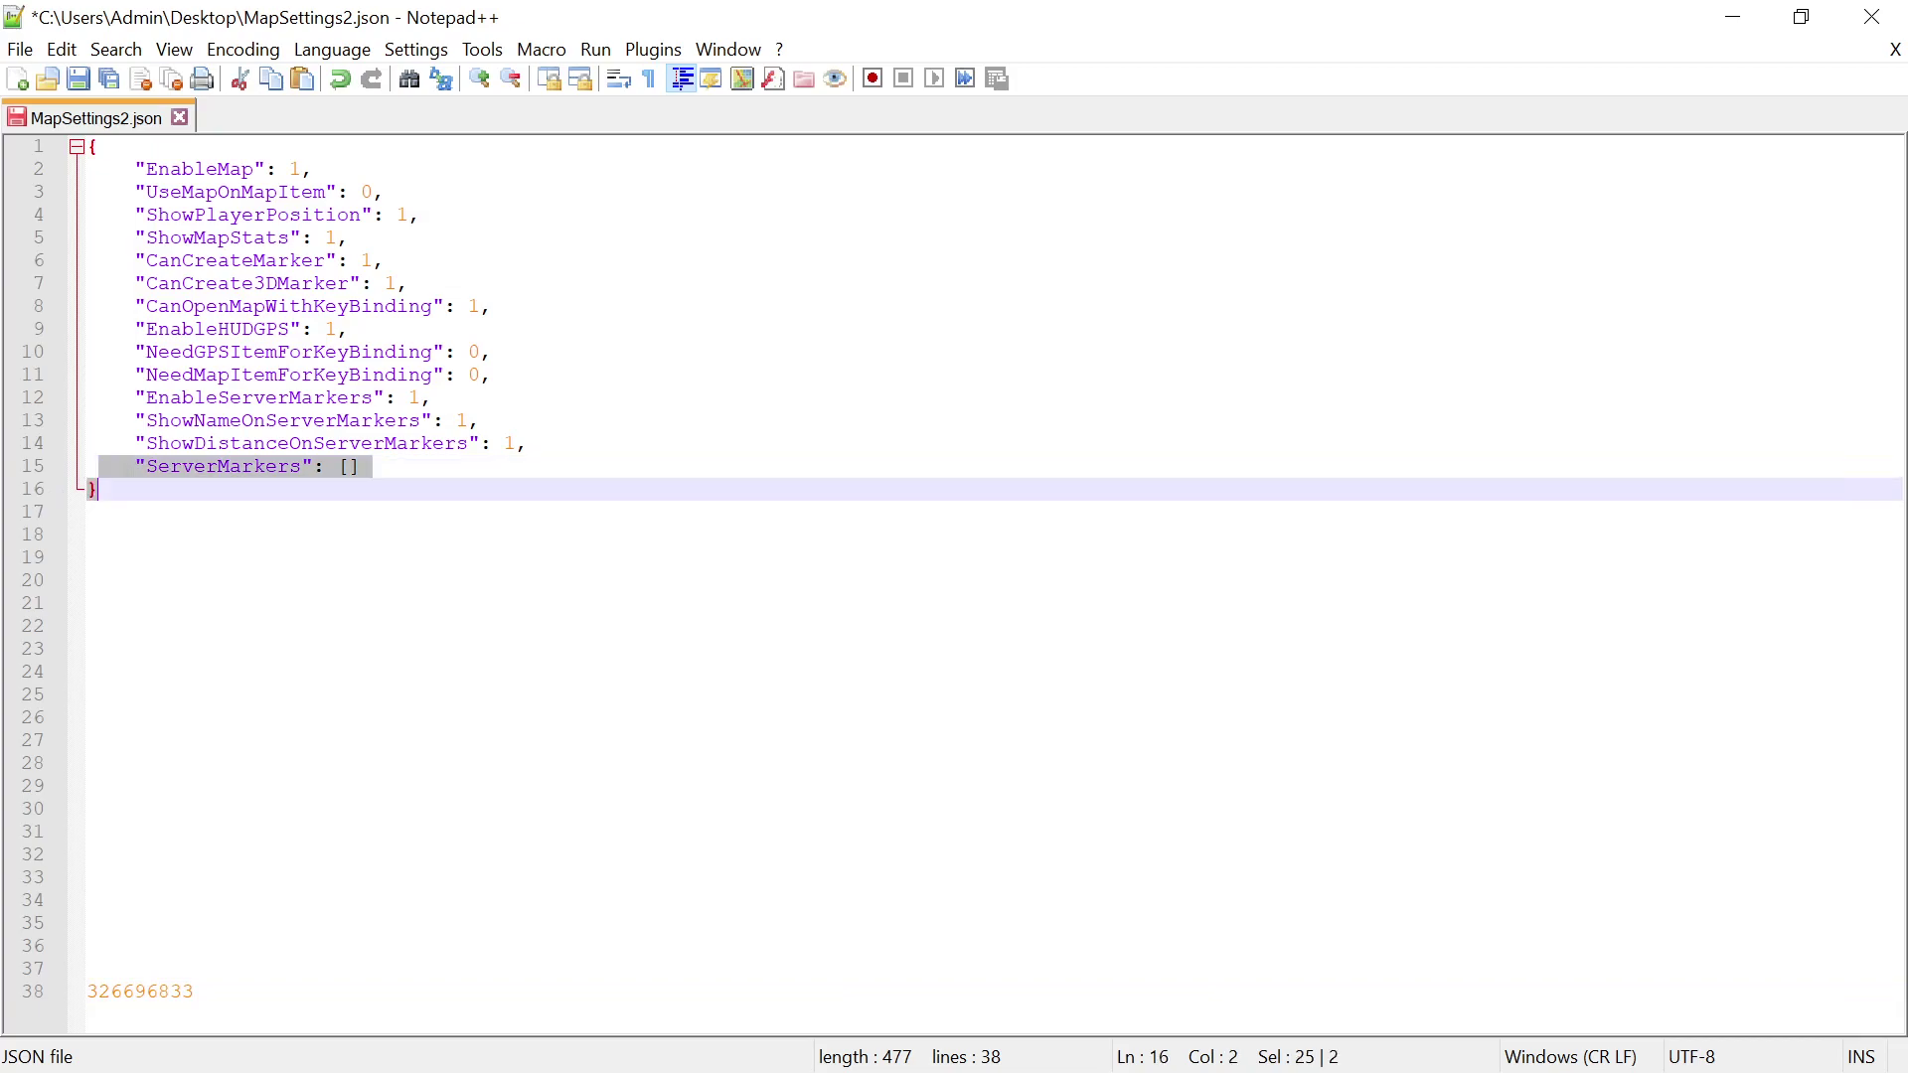
left_click(99, 489)
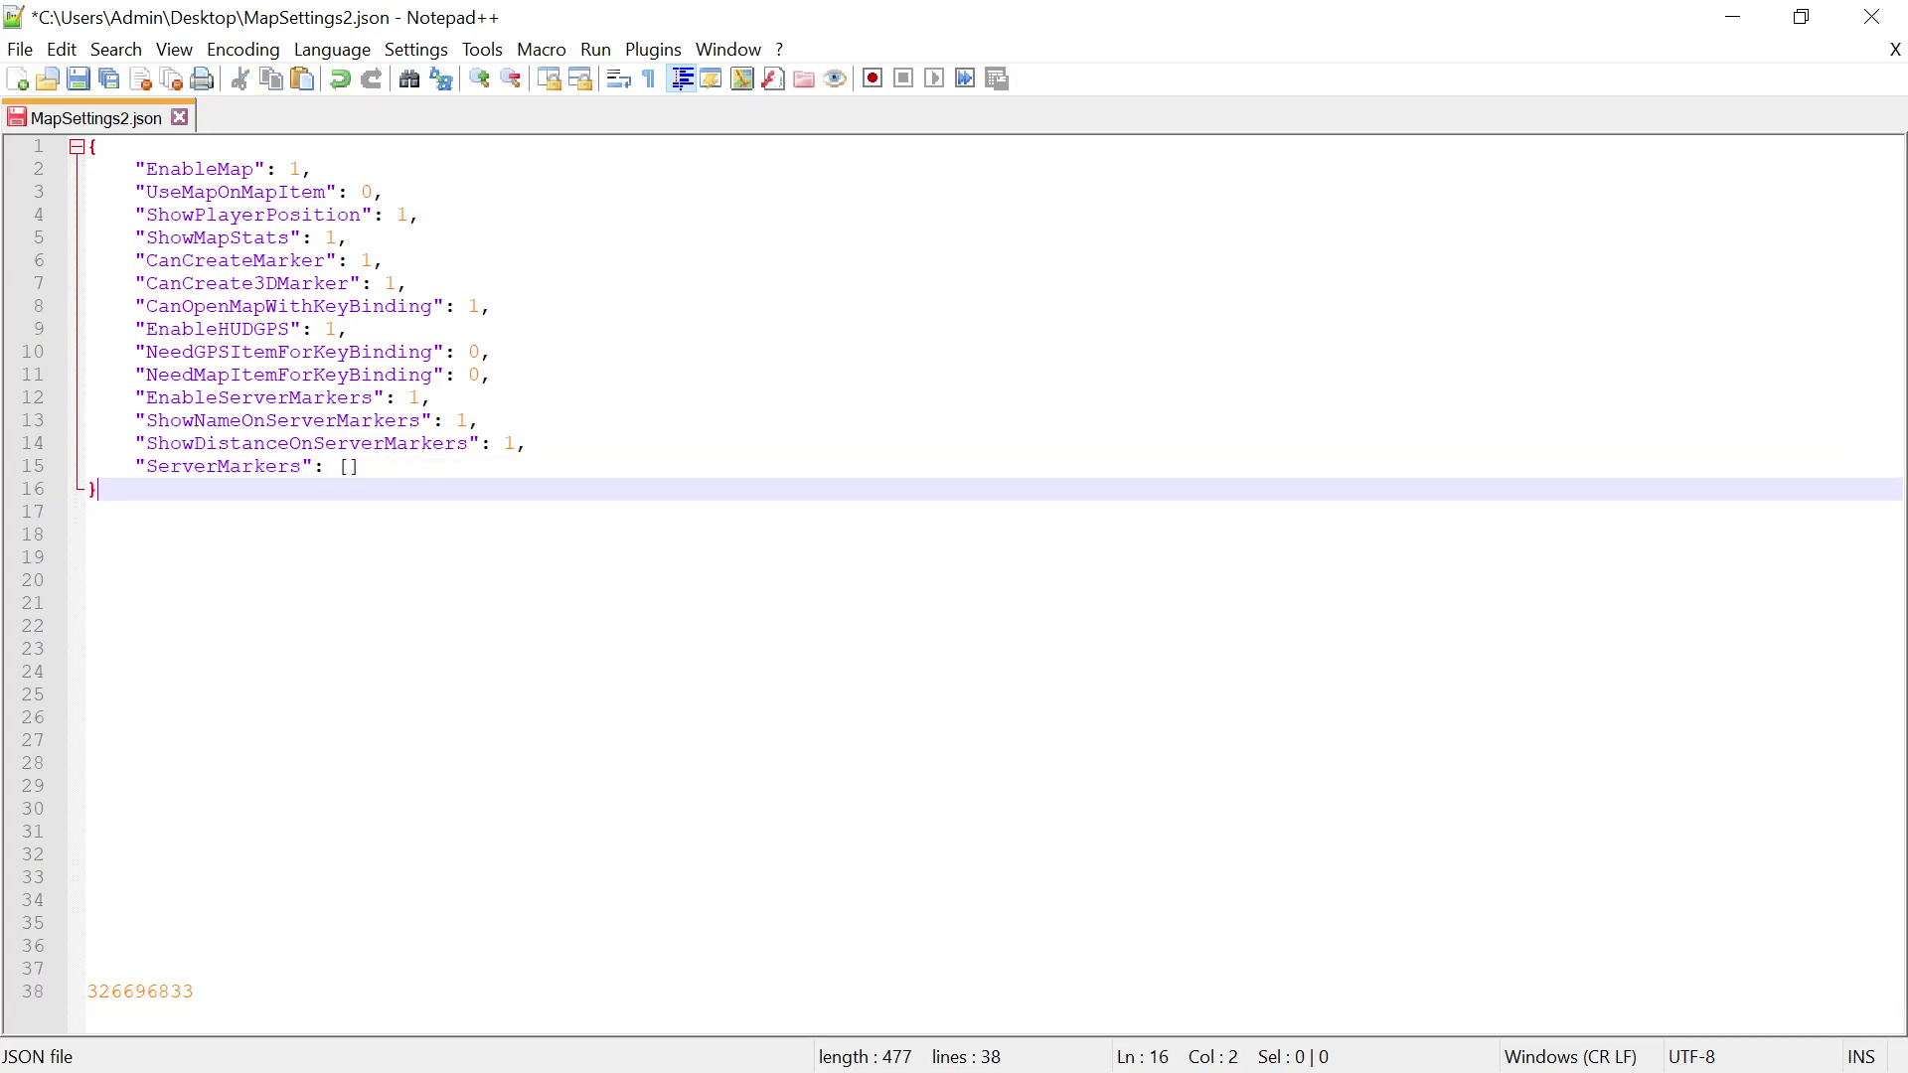
key("shift+Left")
key("shift+Up")
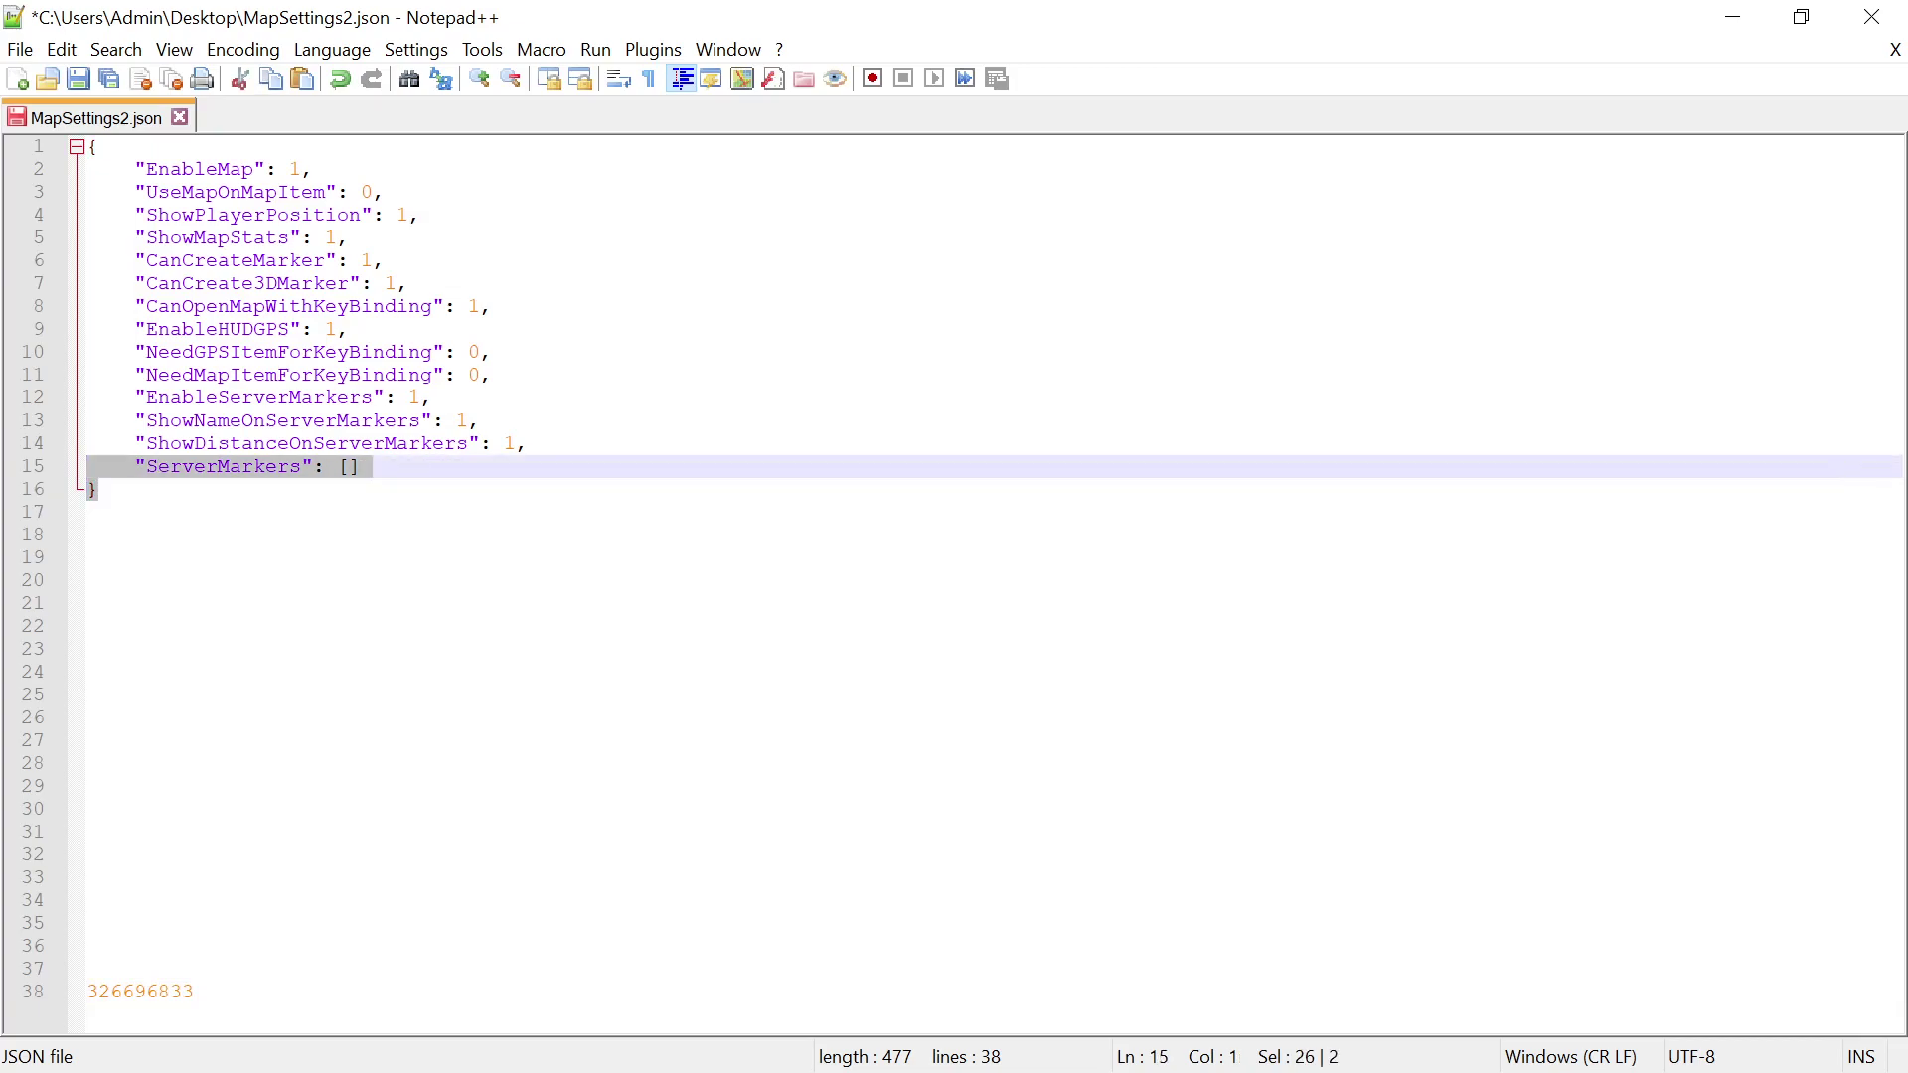
key("Delete")
right_click(106, 475)
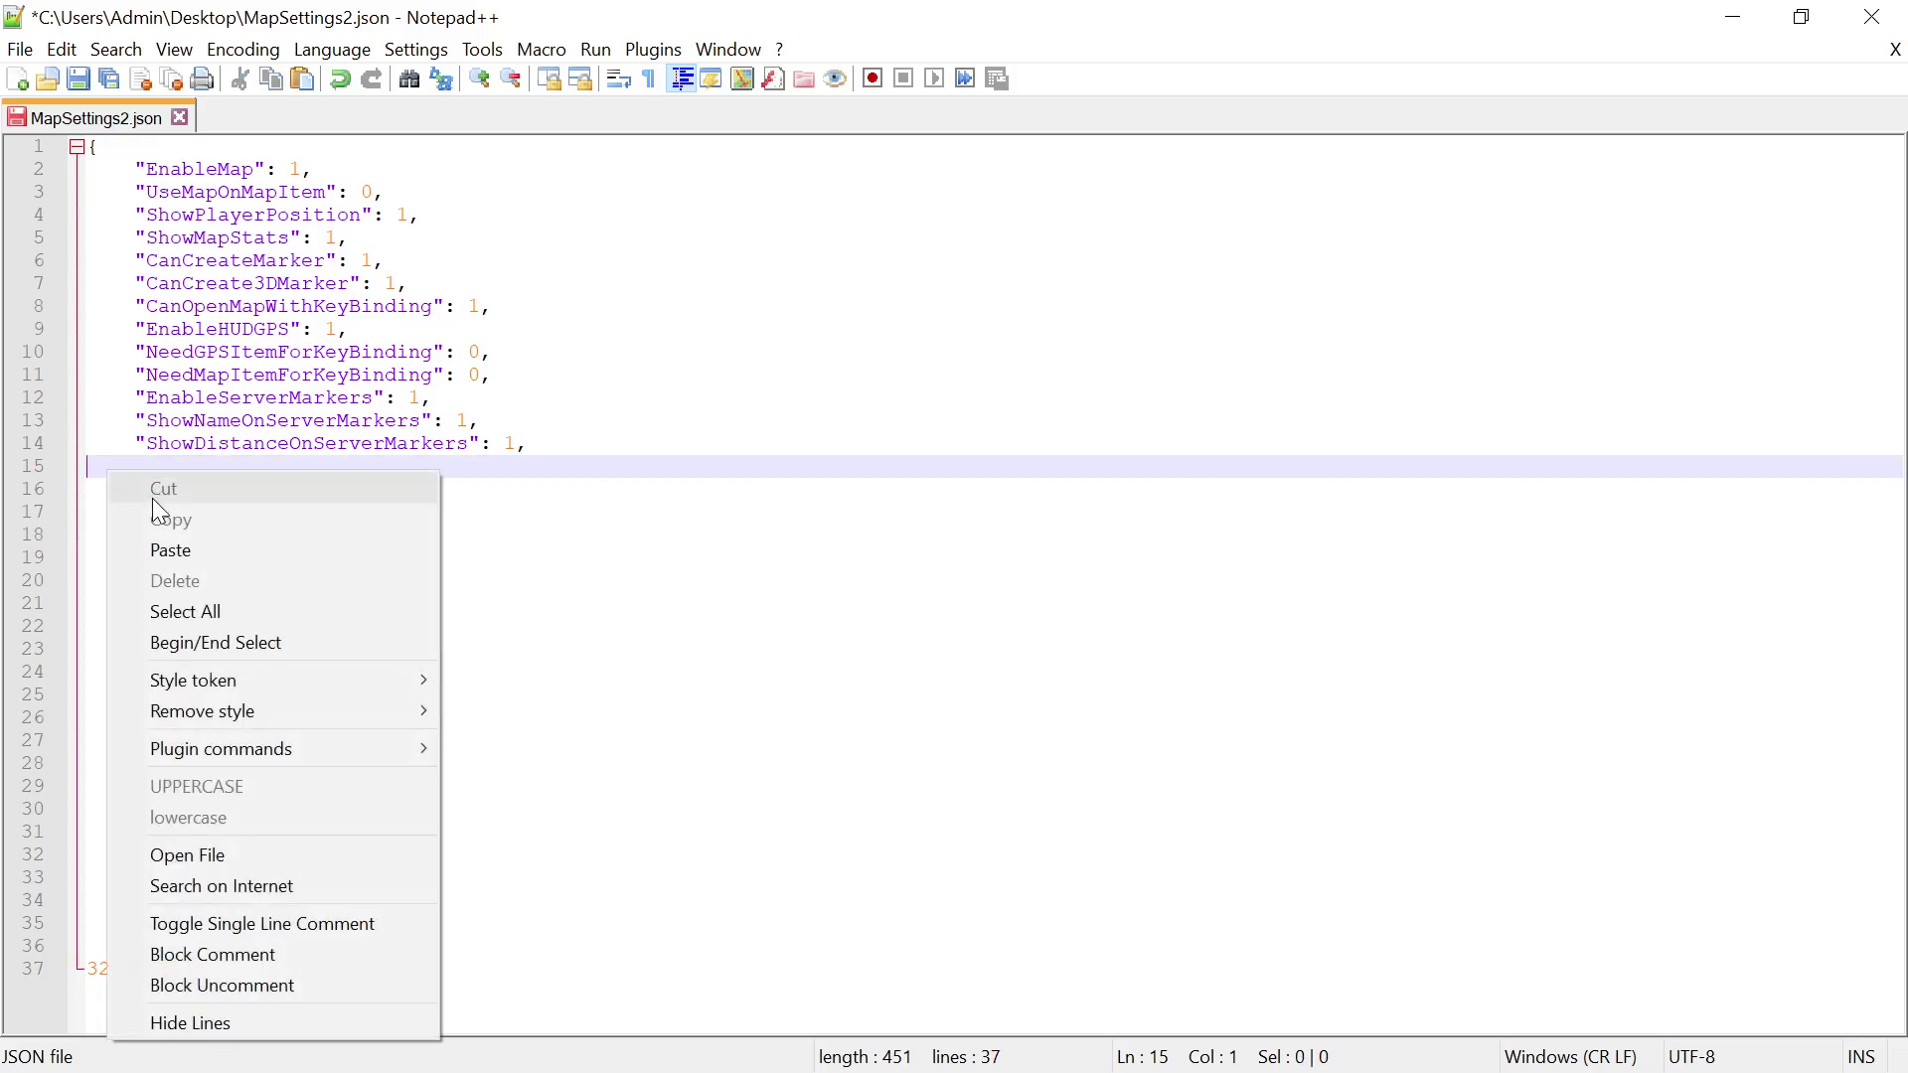
left_click(152, 546)
scroll(954, 577, "down", 7)
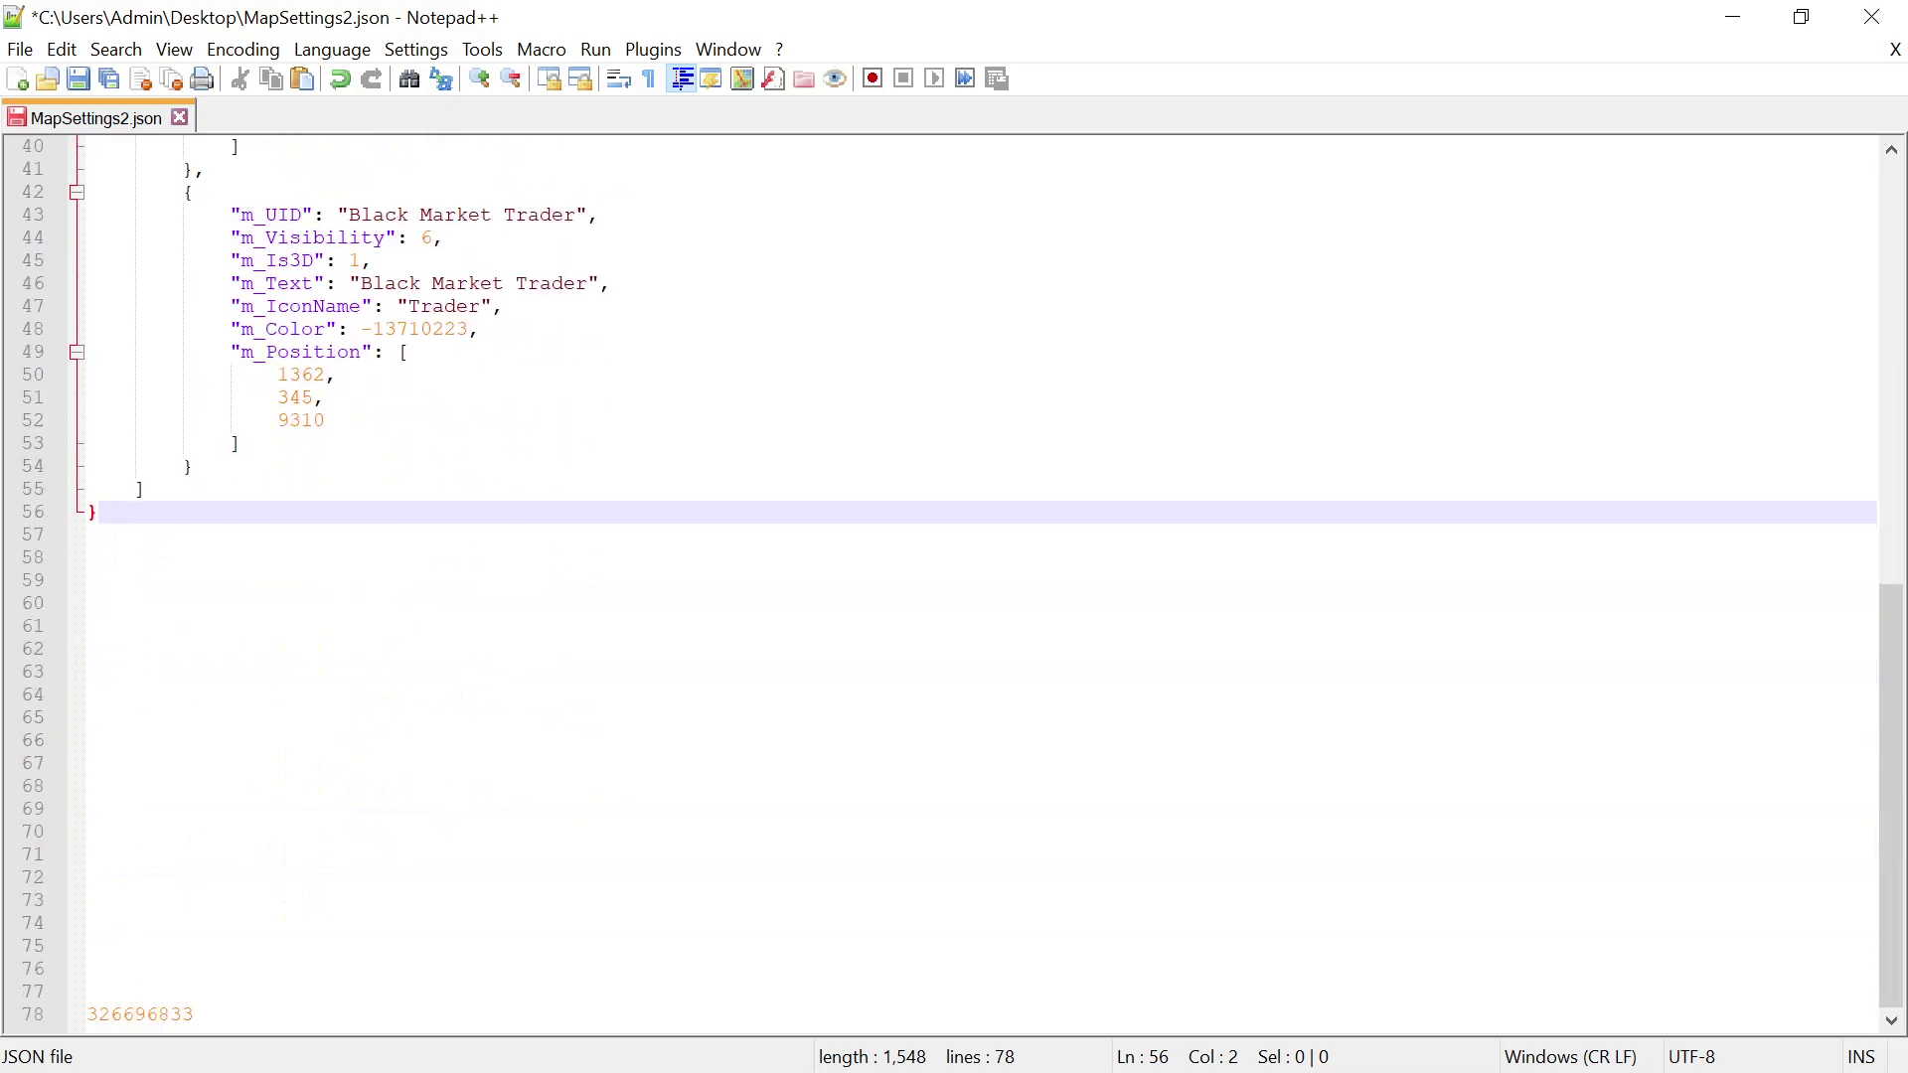
- Copy the color code stored at the end of the file, and delete it together with the blank lines above it
left_click_drag(194, 1014, 76, 1034)
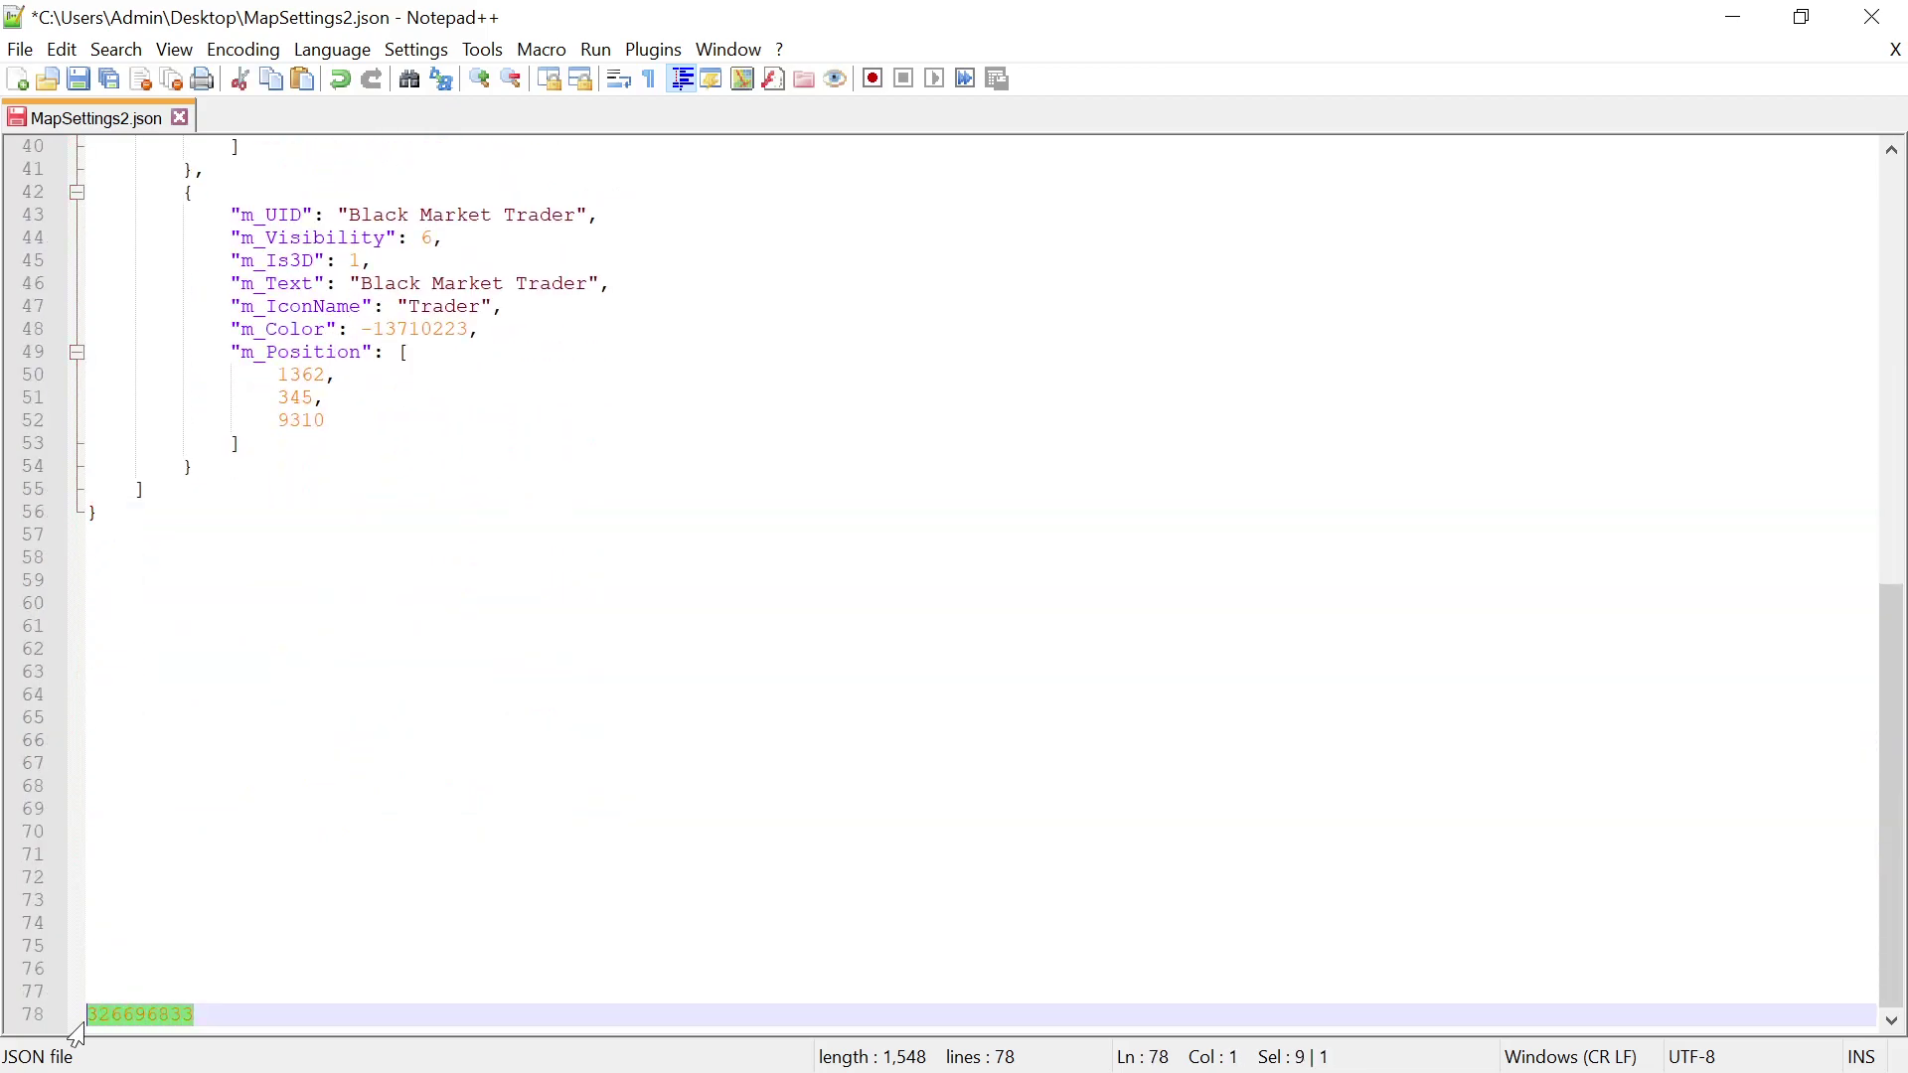
right_click(115, 1019)
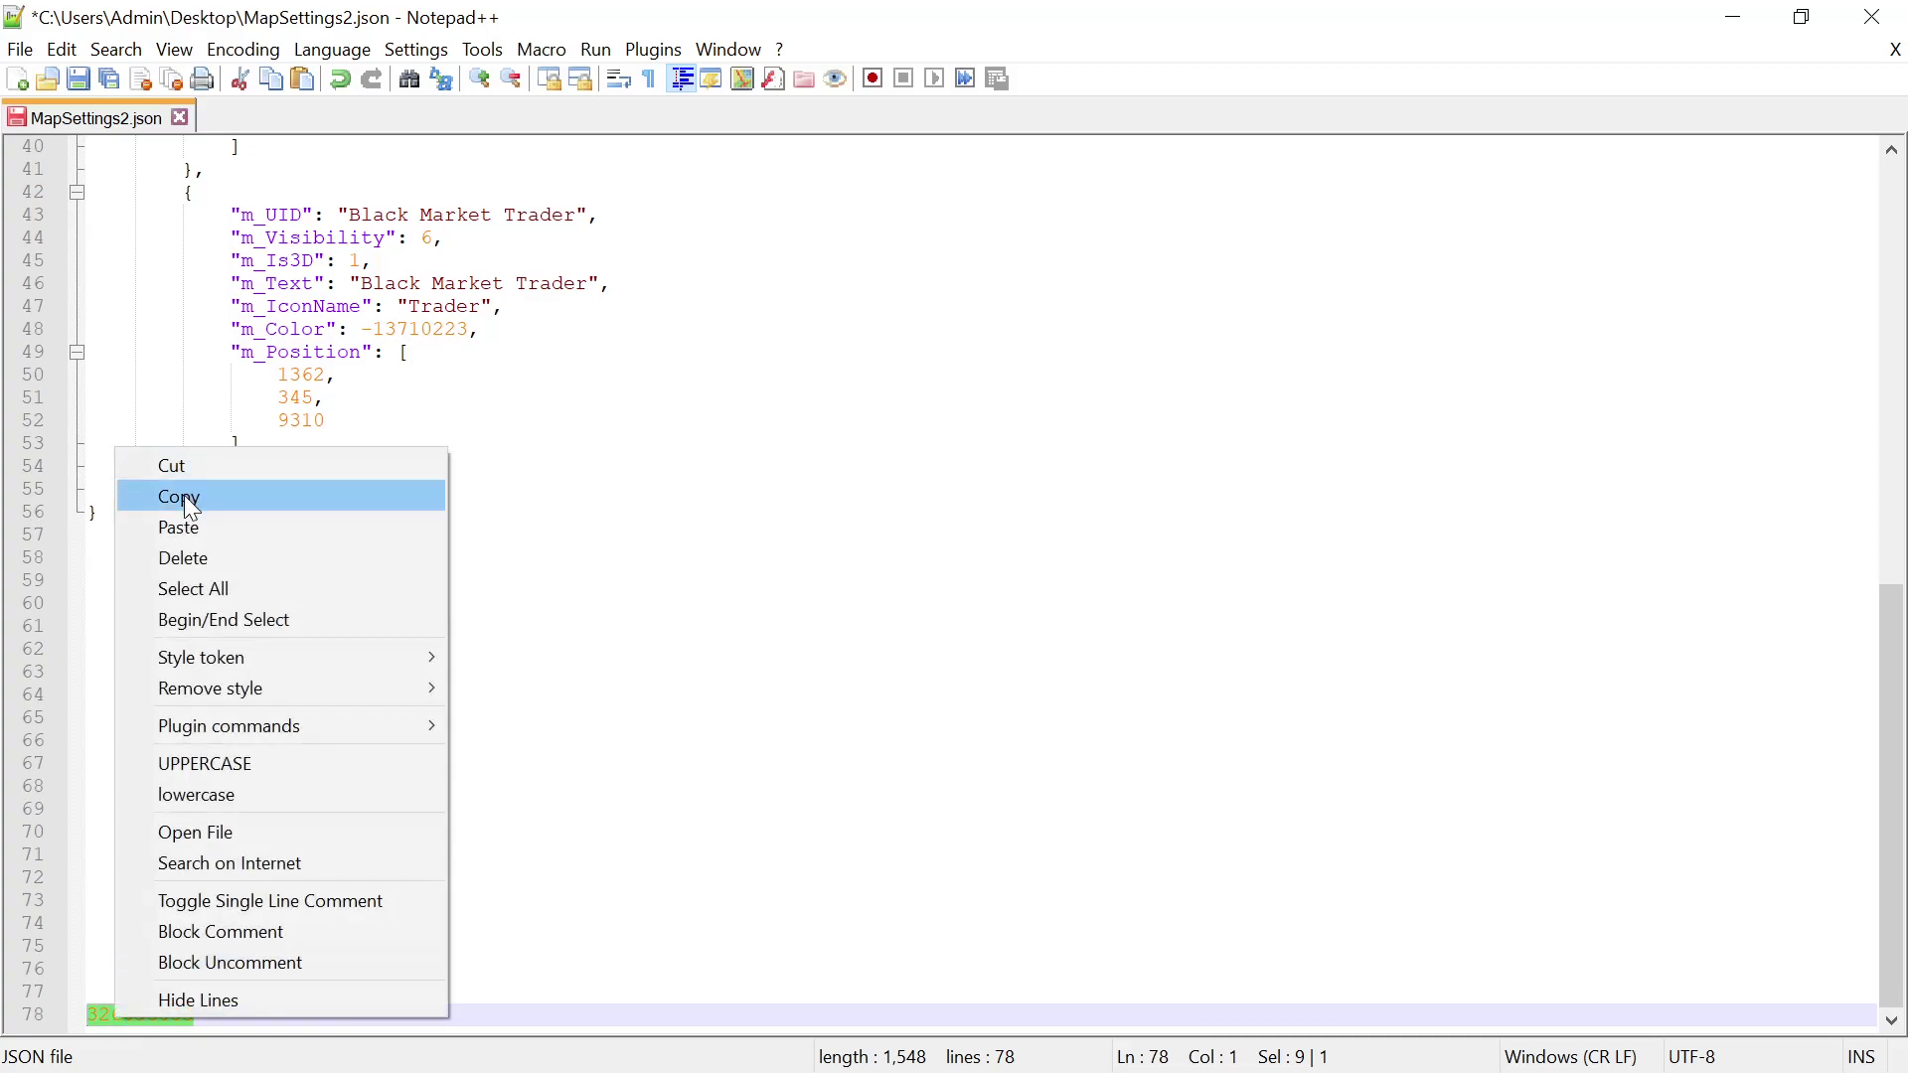
left_click(188, 499)
left_click(194, 1013)
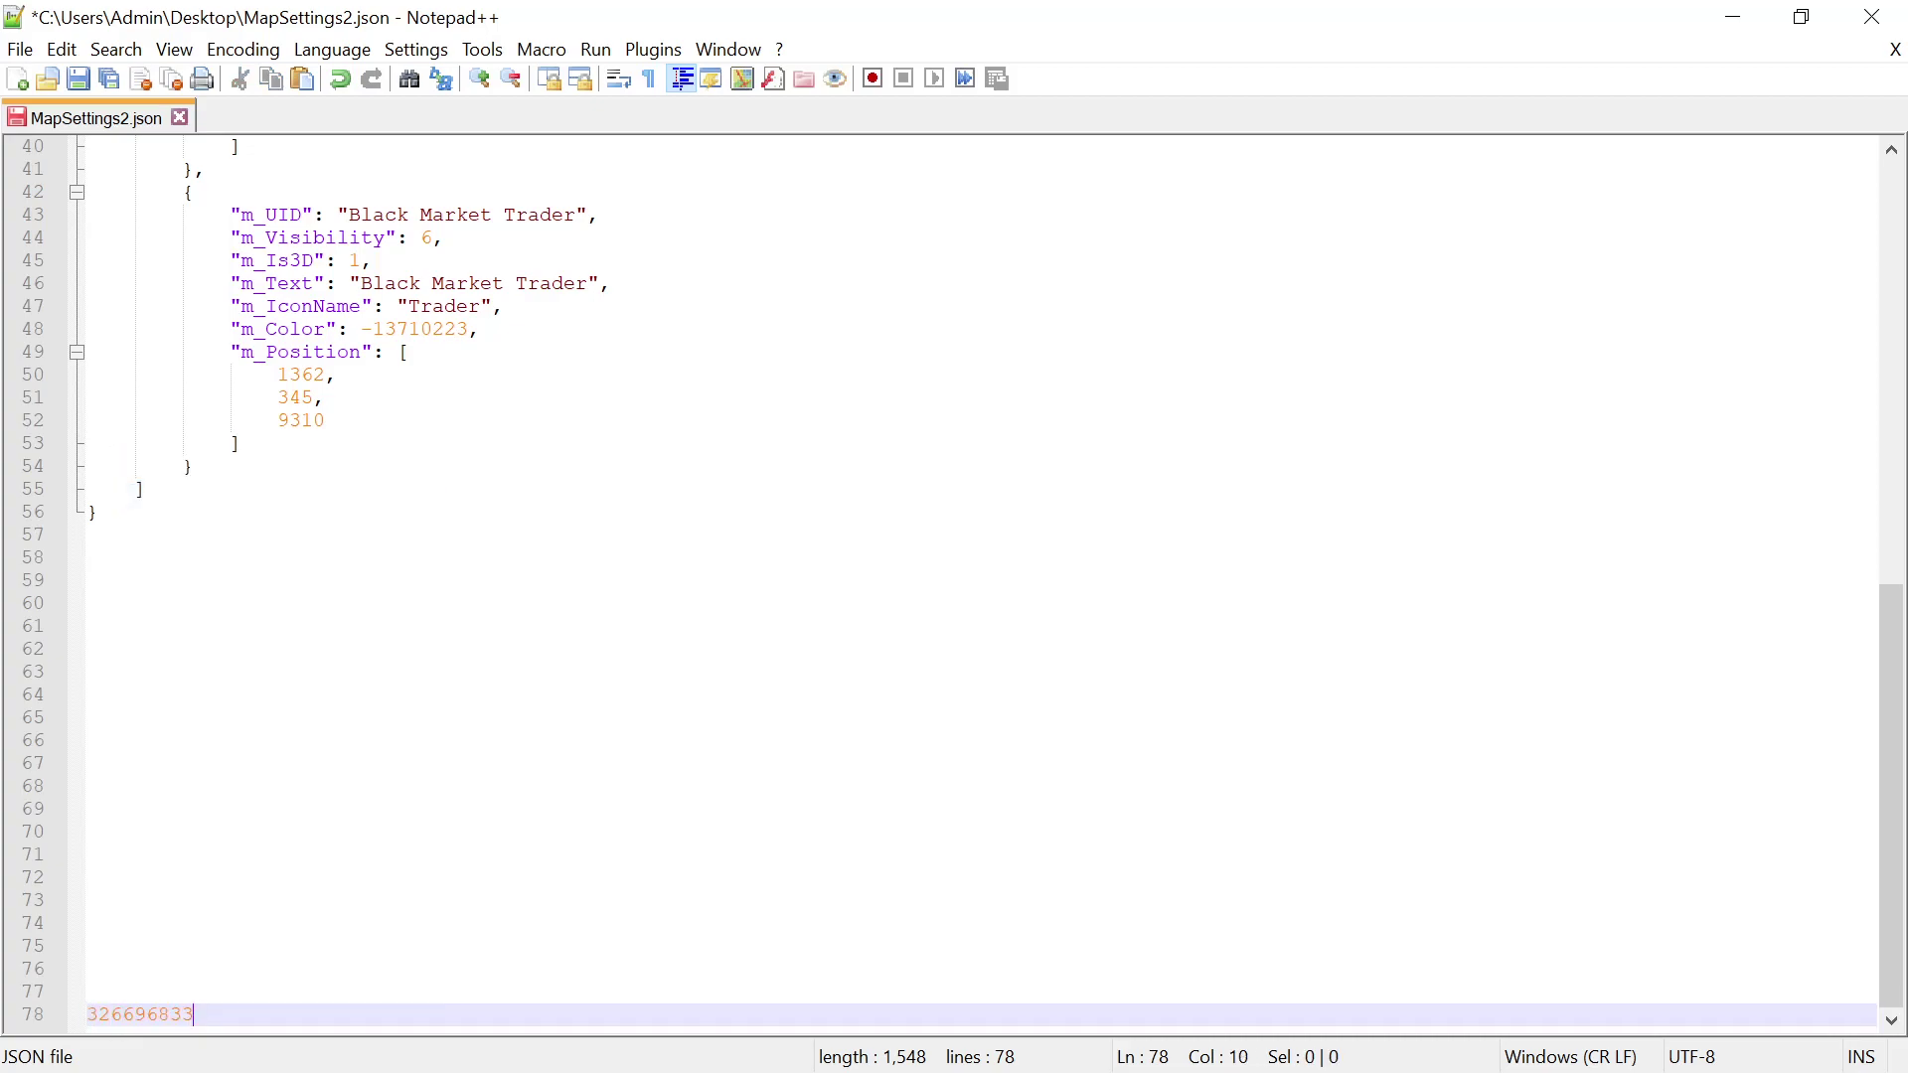
left_click_drag(194, 1014, 98, 534)
key("Delete")
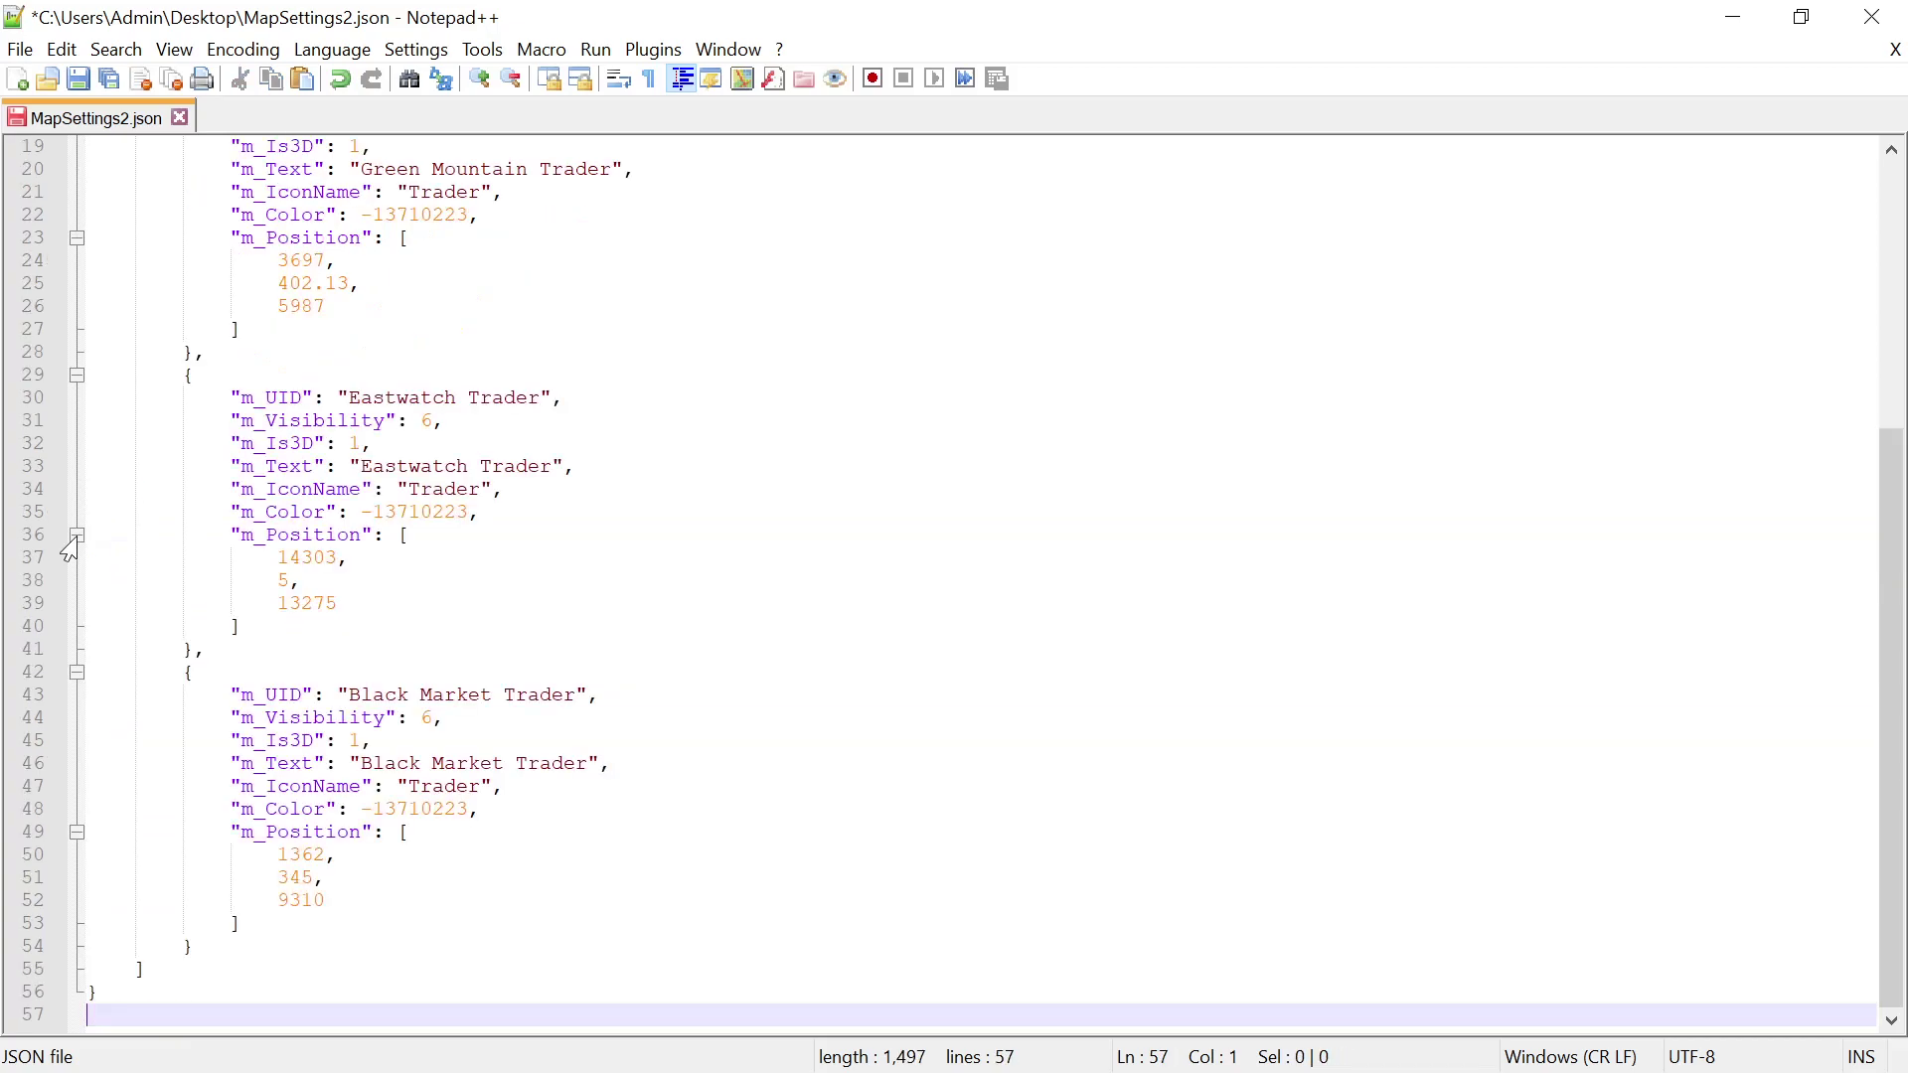
- Set the Green Mountain Trader marker's m_Color to 326696833
scroll(954, 586, "up", 6)
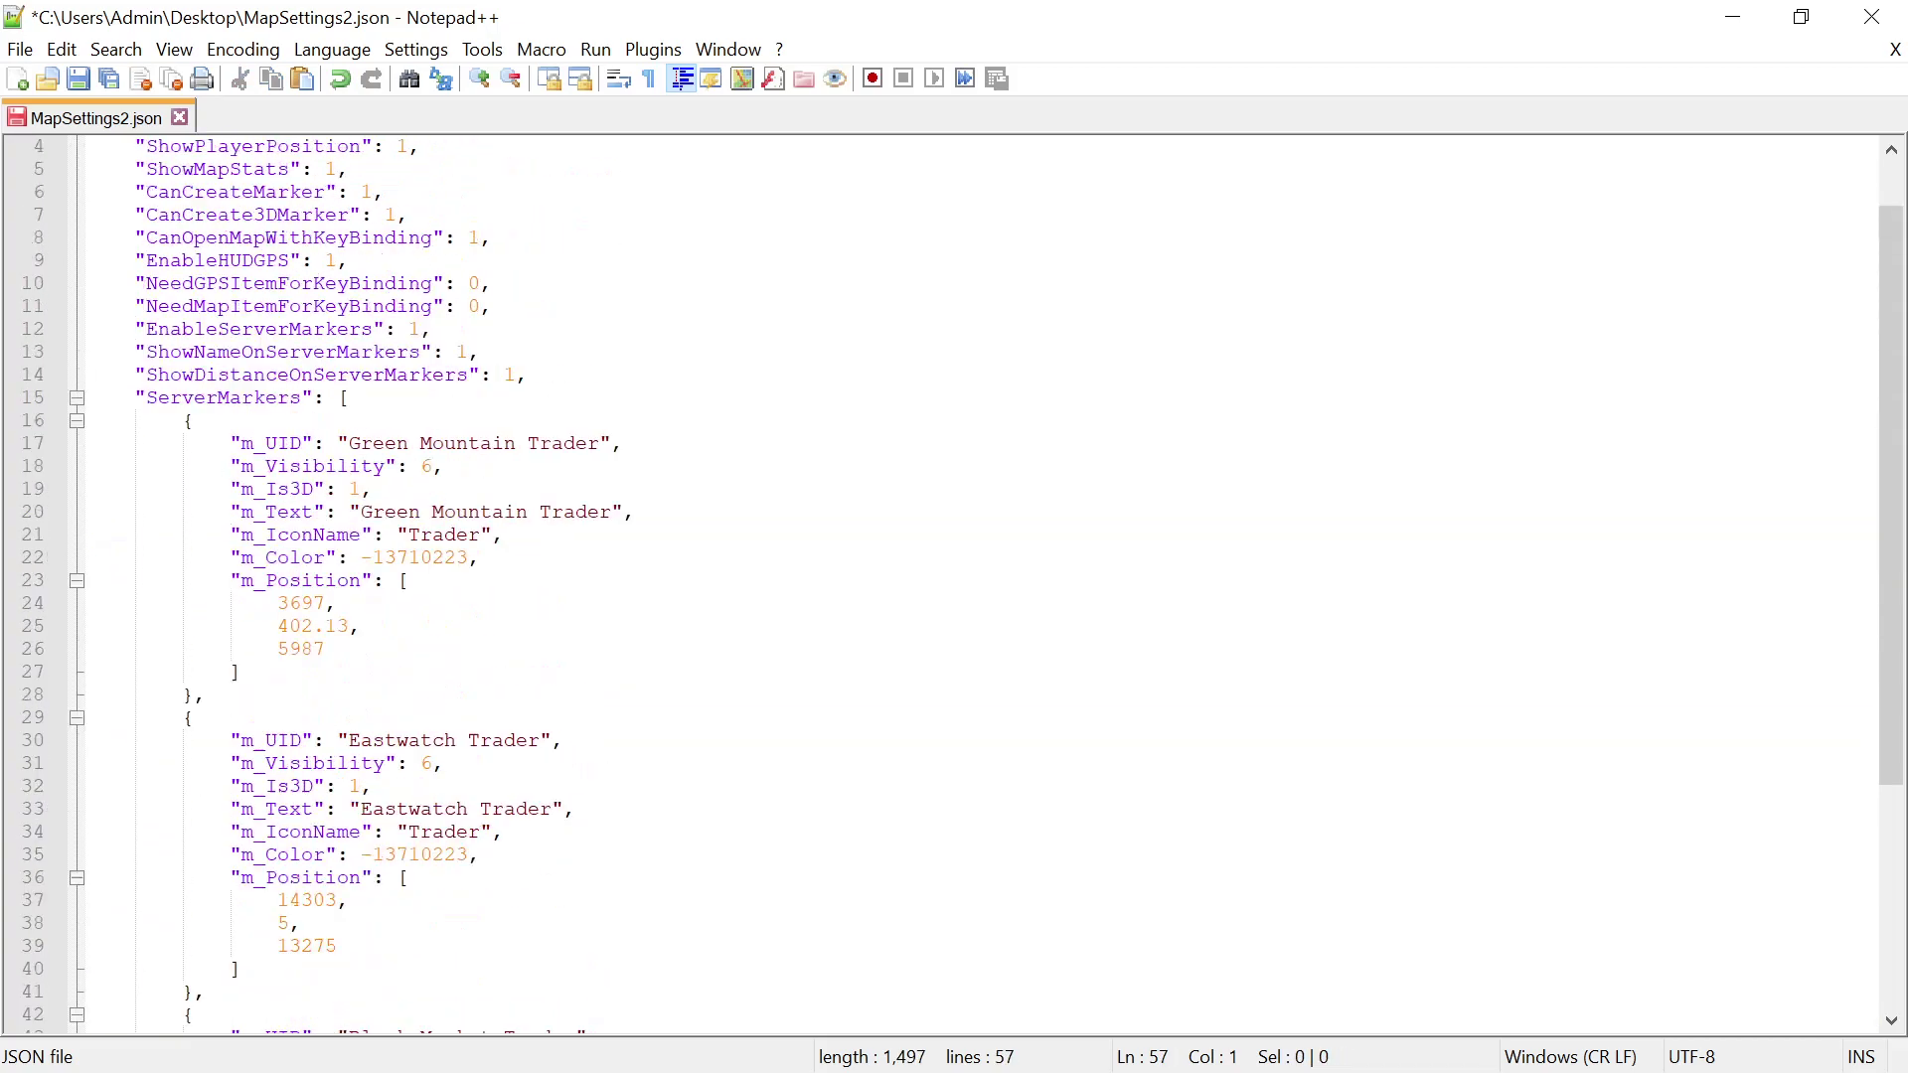
left_click_drag(361, 626, 468, 626)
right_click(426, 628)
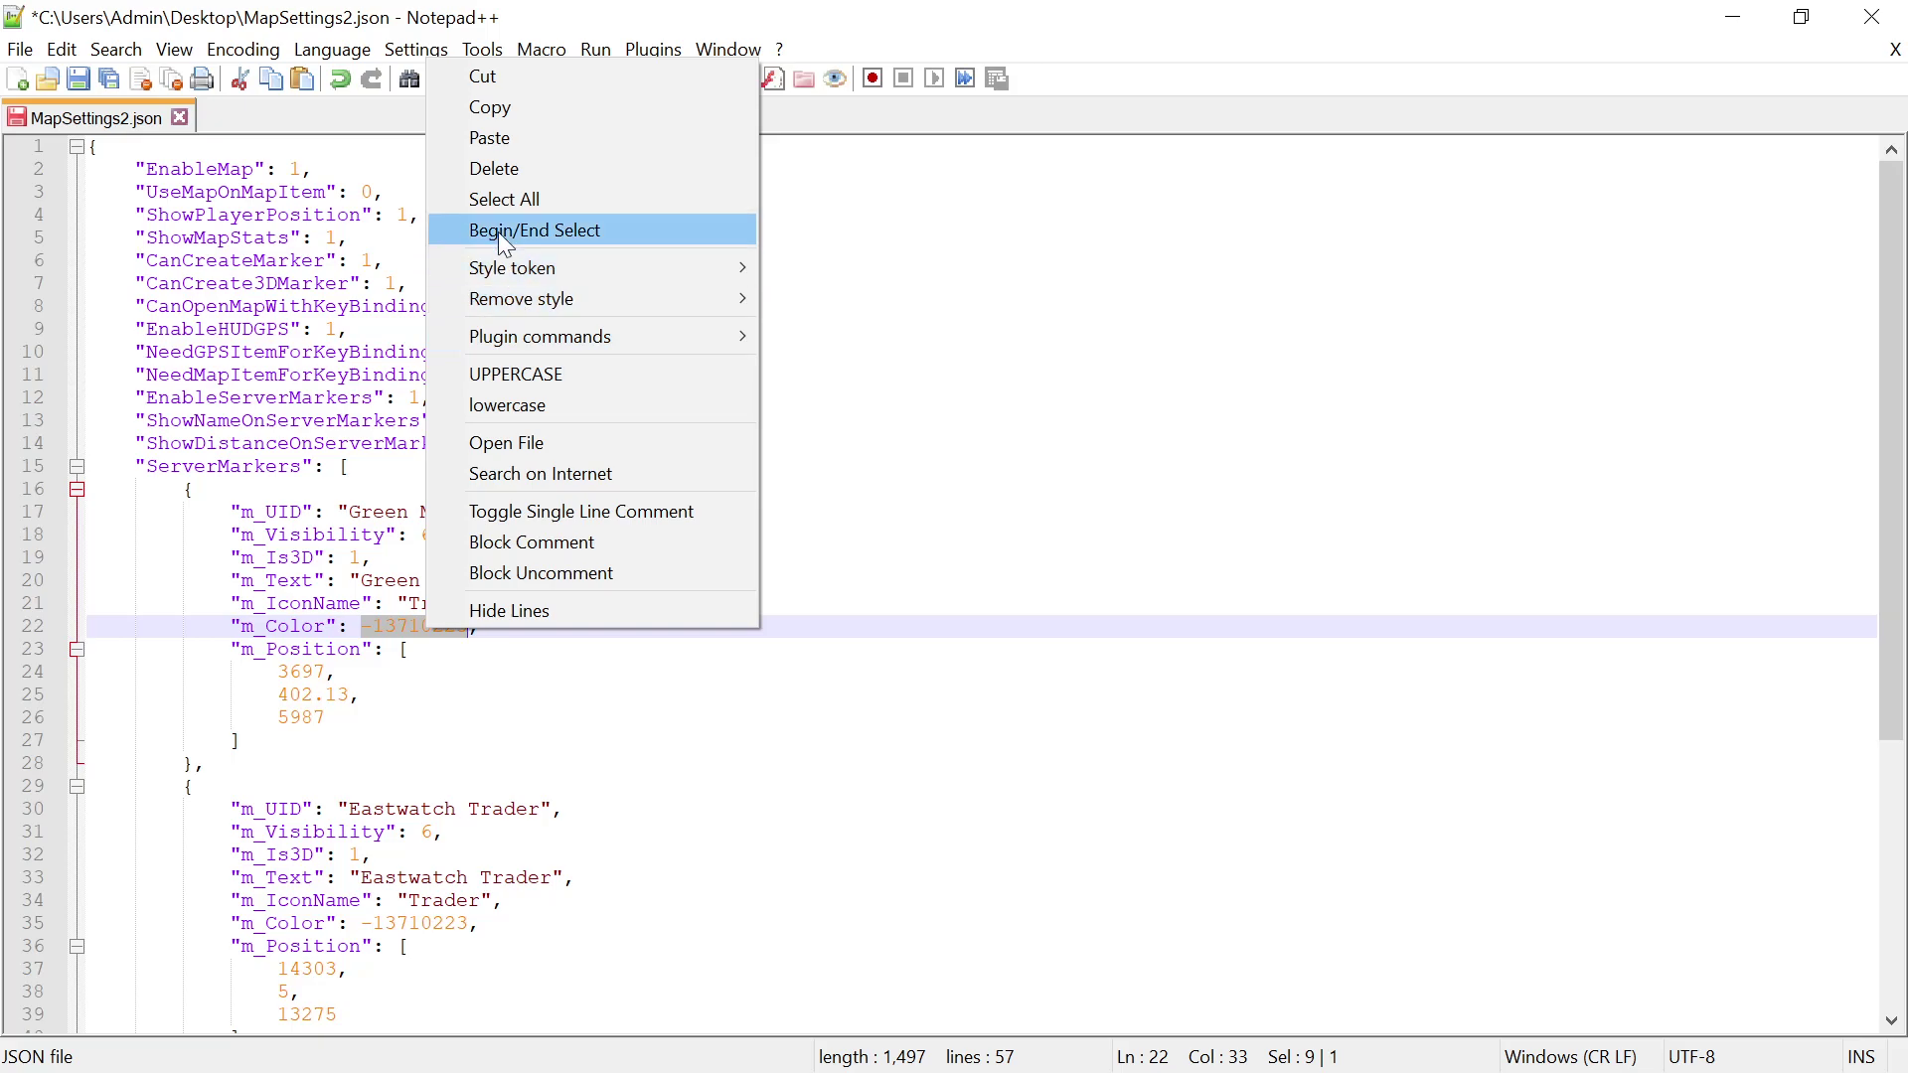
left_click(490, 137)
- Replace the digits of the Eastwatch Trader marker's m_Color with the copied code, keeping the minus sign: -326696833
scroll(954, 586, "down", 2)
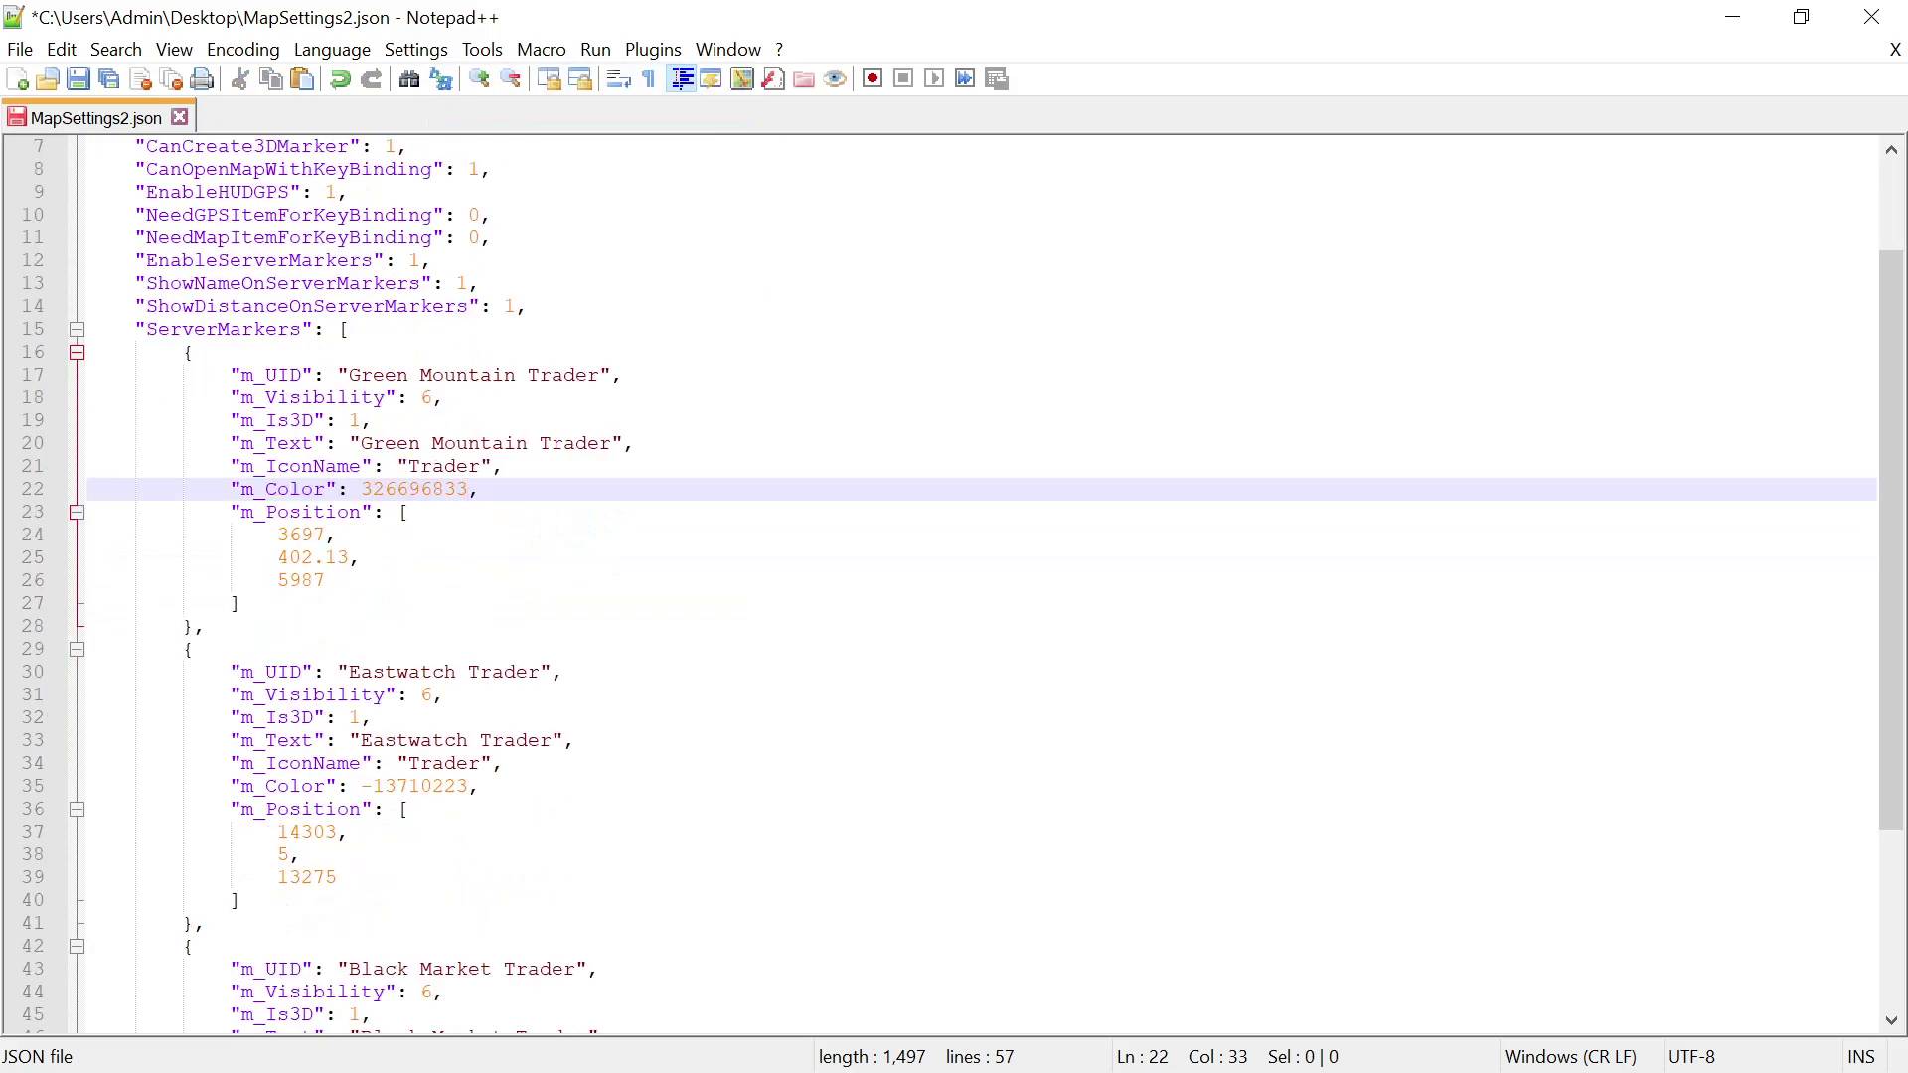
left_click(420, 785)
double_click(420, 785)
right_click(420, 785)
left_click(473, 294)
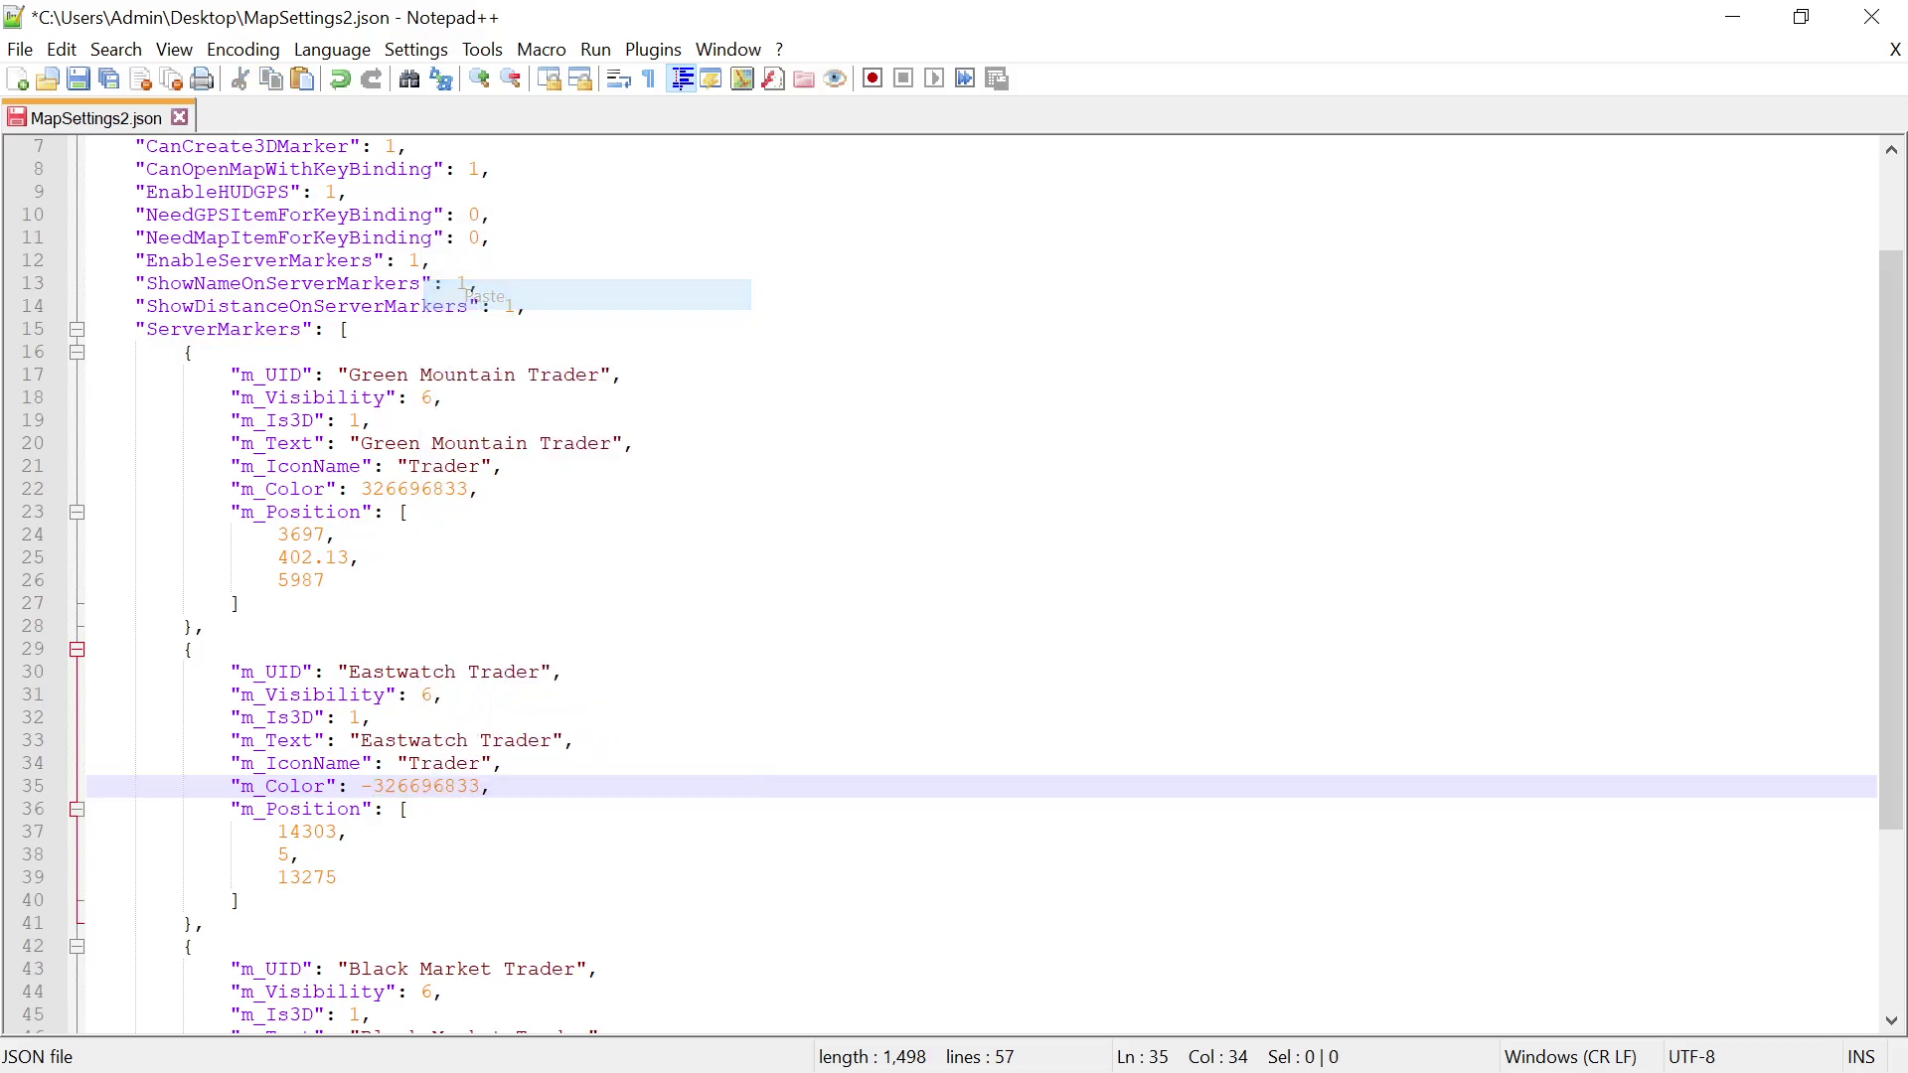
- Replace the digits of the Black Market Trader marker's m_Color with the copied code, keeping the minus sign: -326696833
scroll(473, 294, "down", 4)
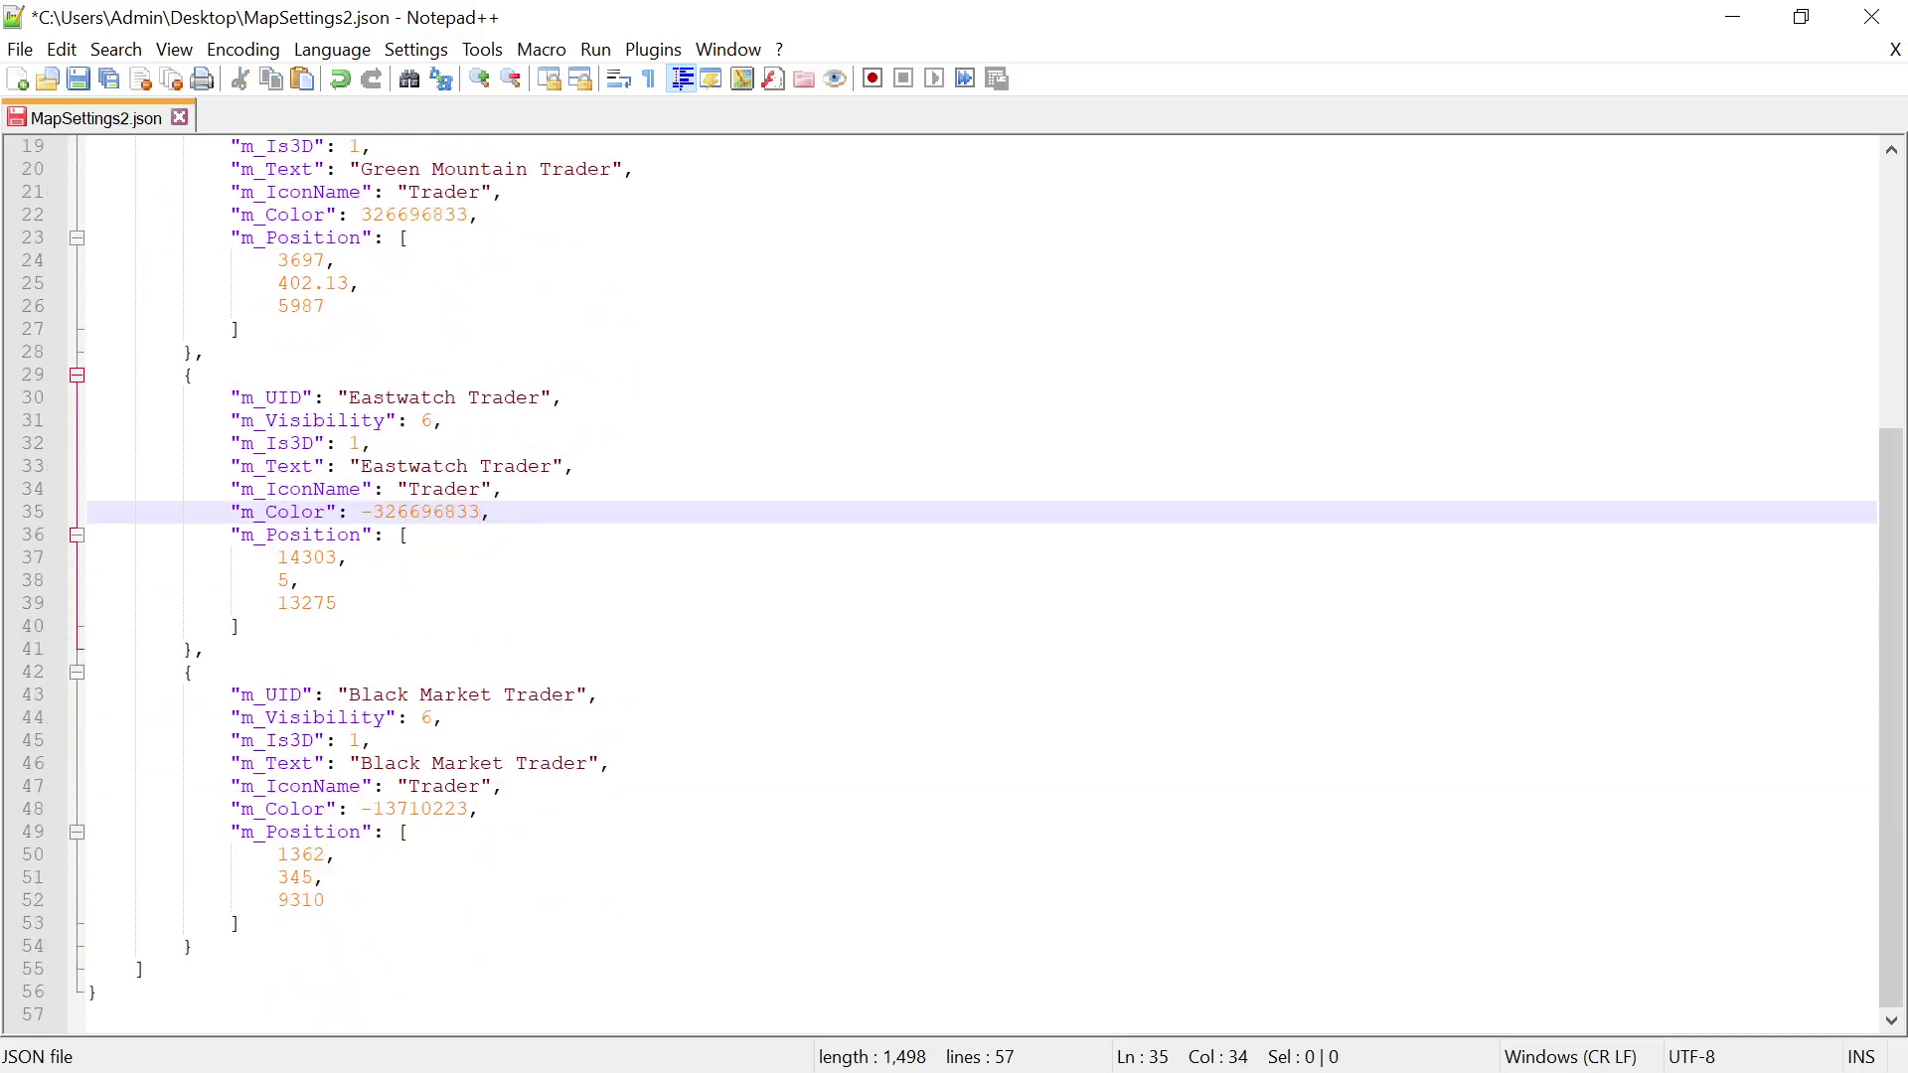
left_click(390, 807)
triple_click(390, 807)
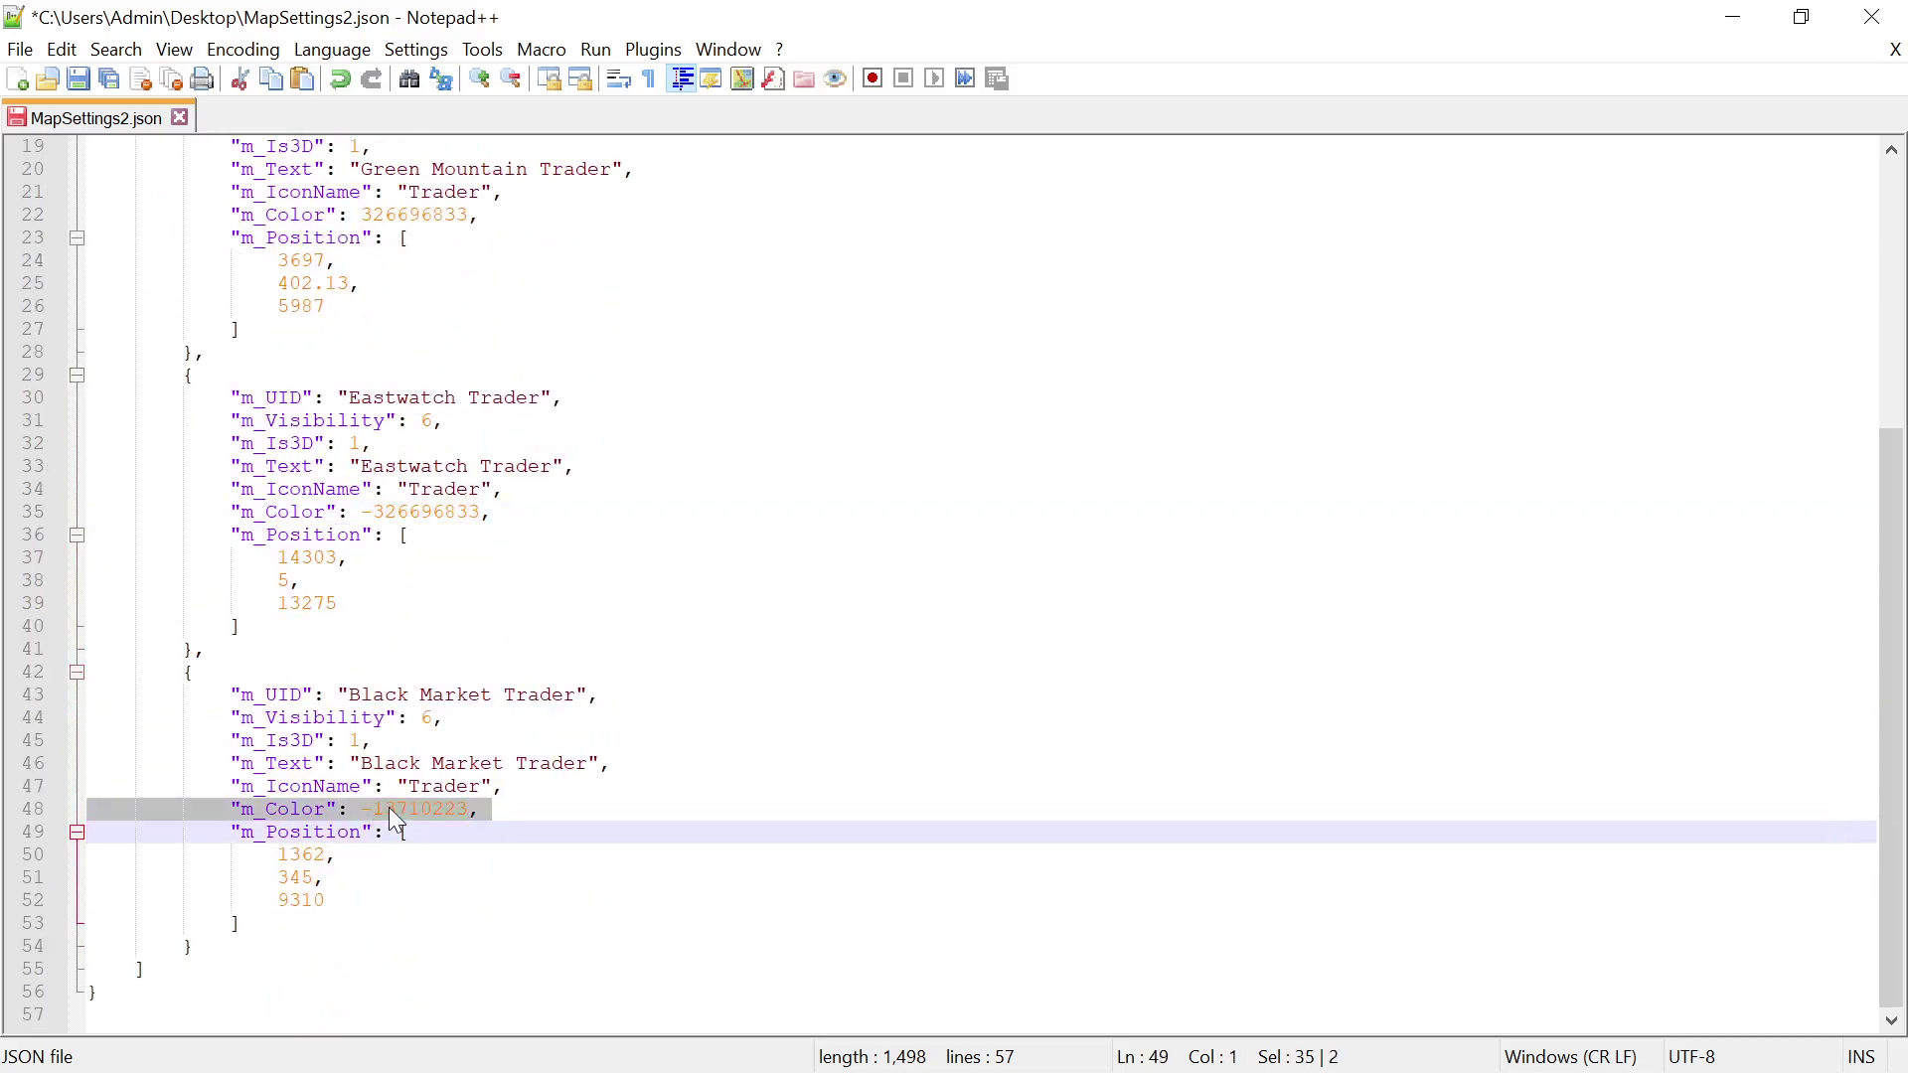
left_click(390, 807)
double_click(390, 807)
triple_click(389, 807)
left_click(390, 807)
double_click(389, 807)
right_click(390, 807)
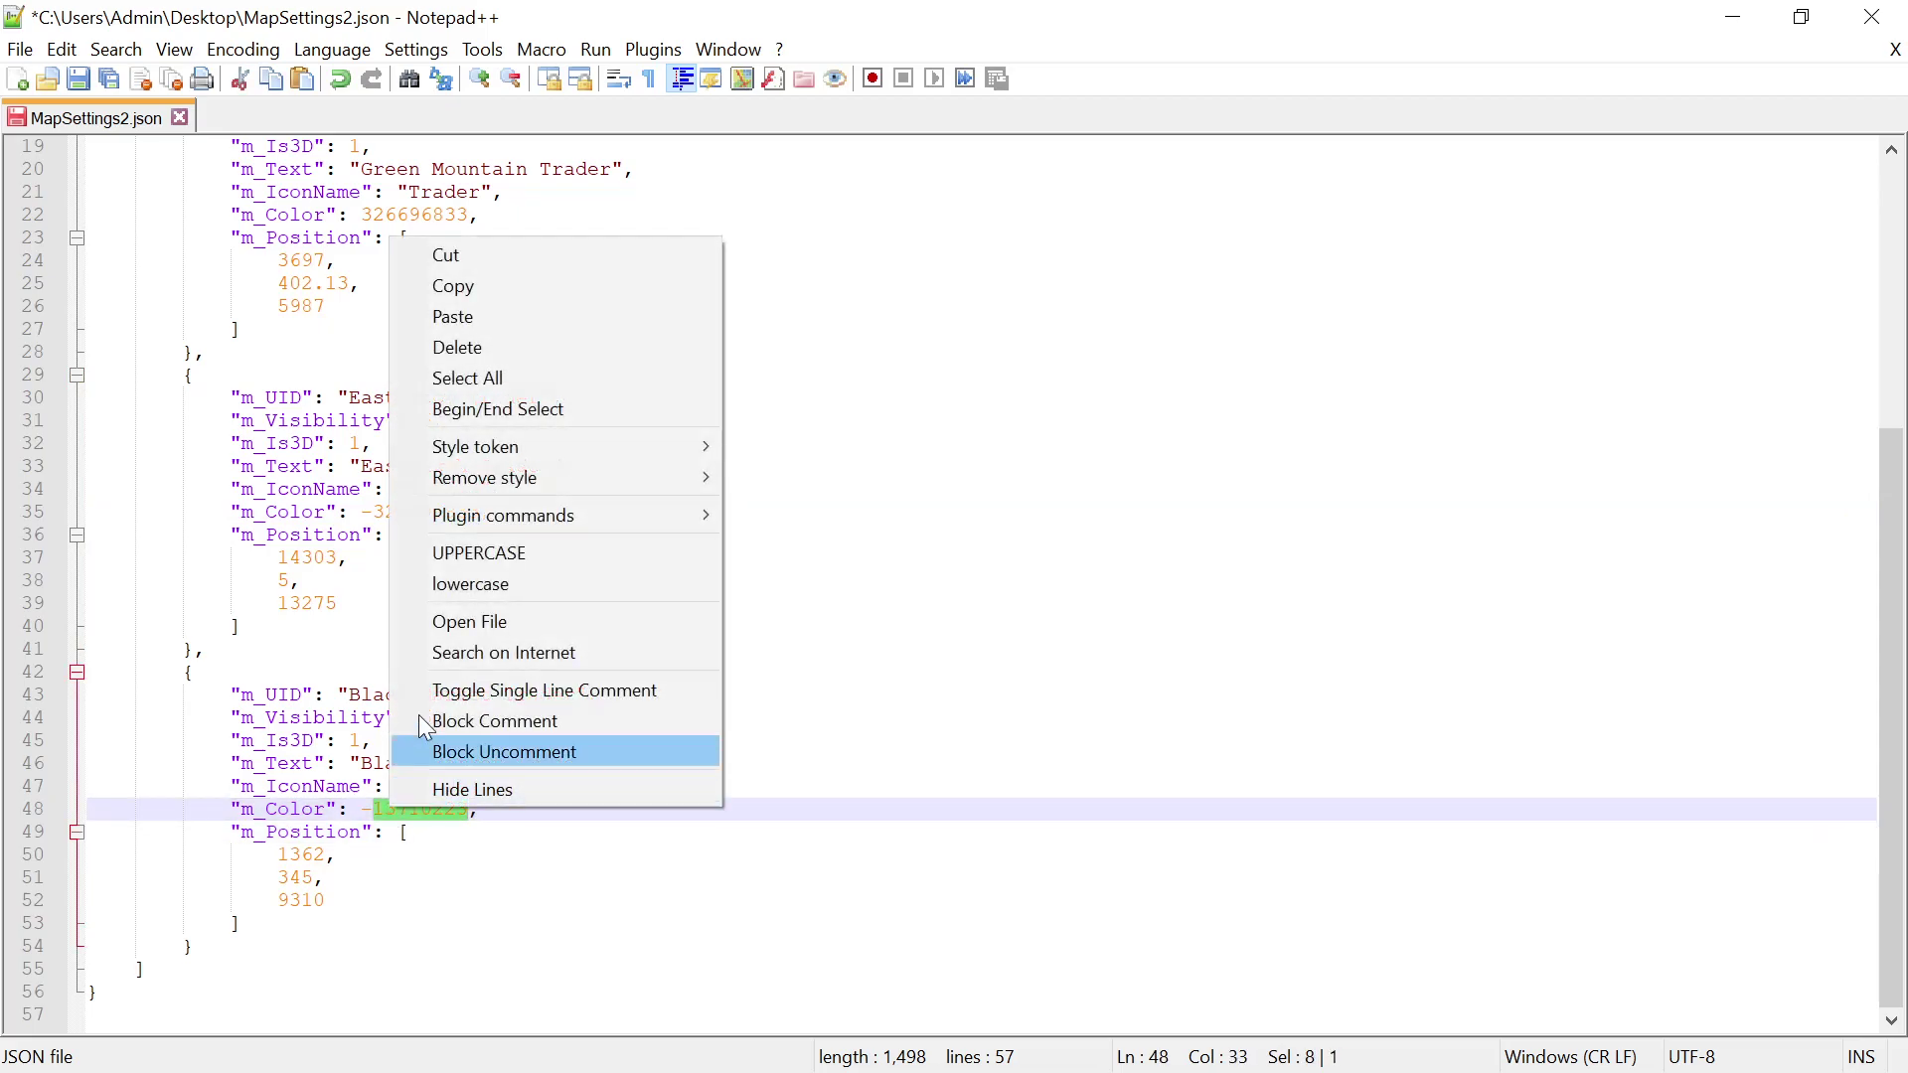
left_click(455, 318)
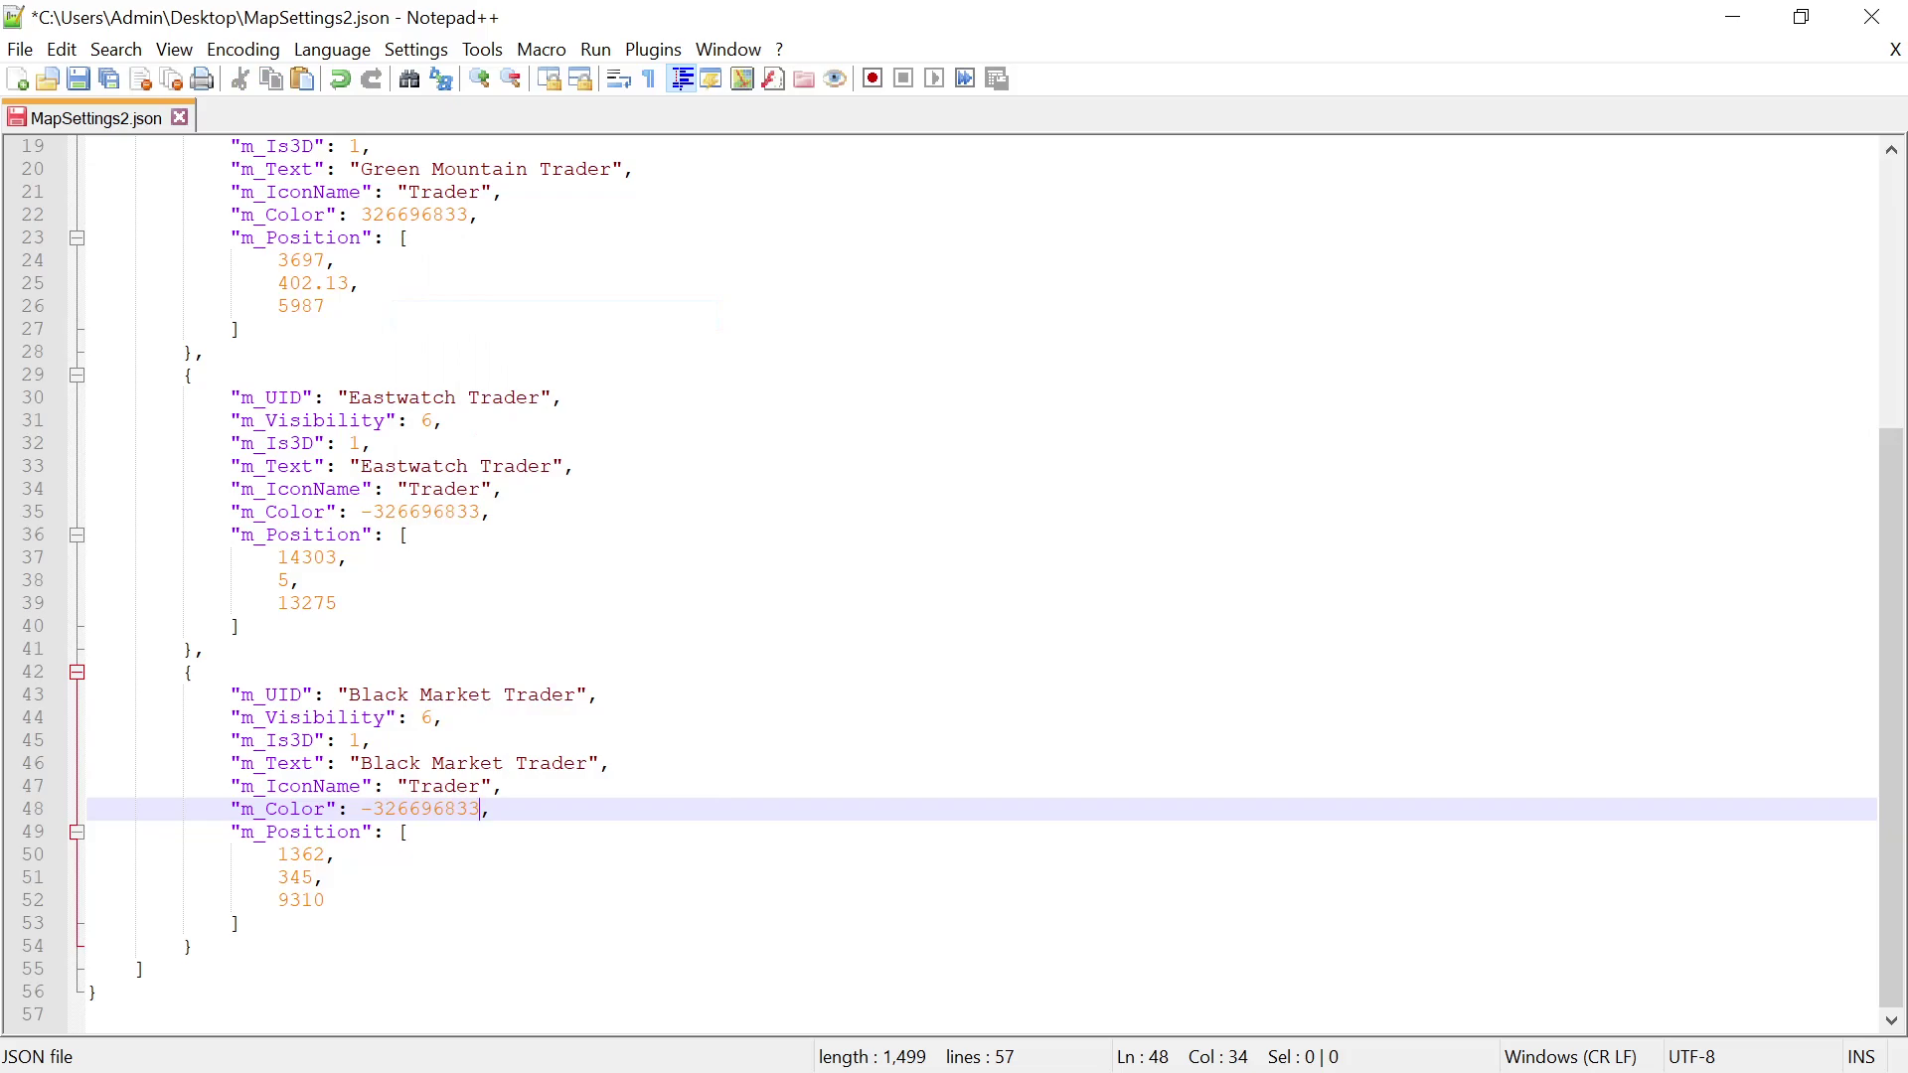
scroll(954, 587, "up", 5)
scroll(954, 586, "down", 3)
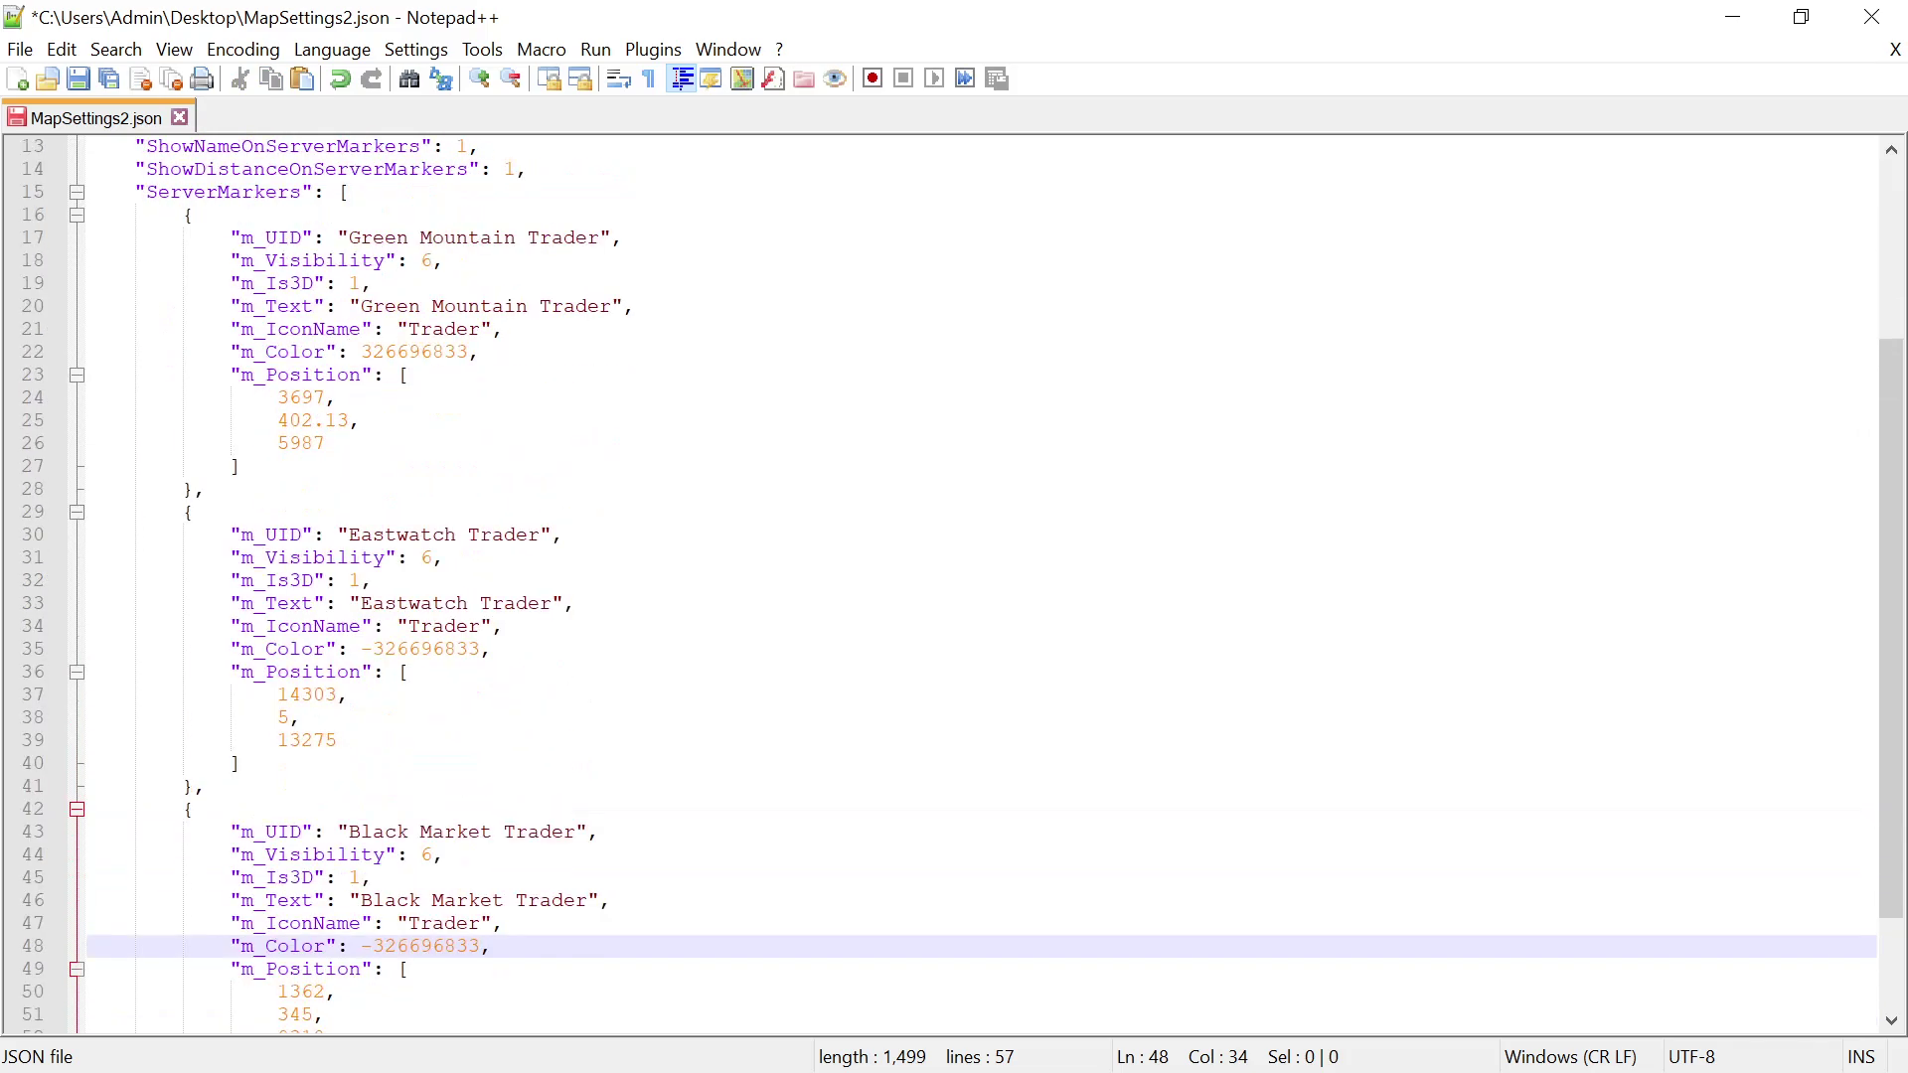
- Look through the three trader entries under ServerMarkers and check their m_Color values and block structure
scroll(954, 587, "down", 2)
scroll(954, 586, "up", 1)
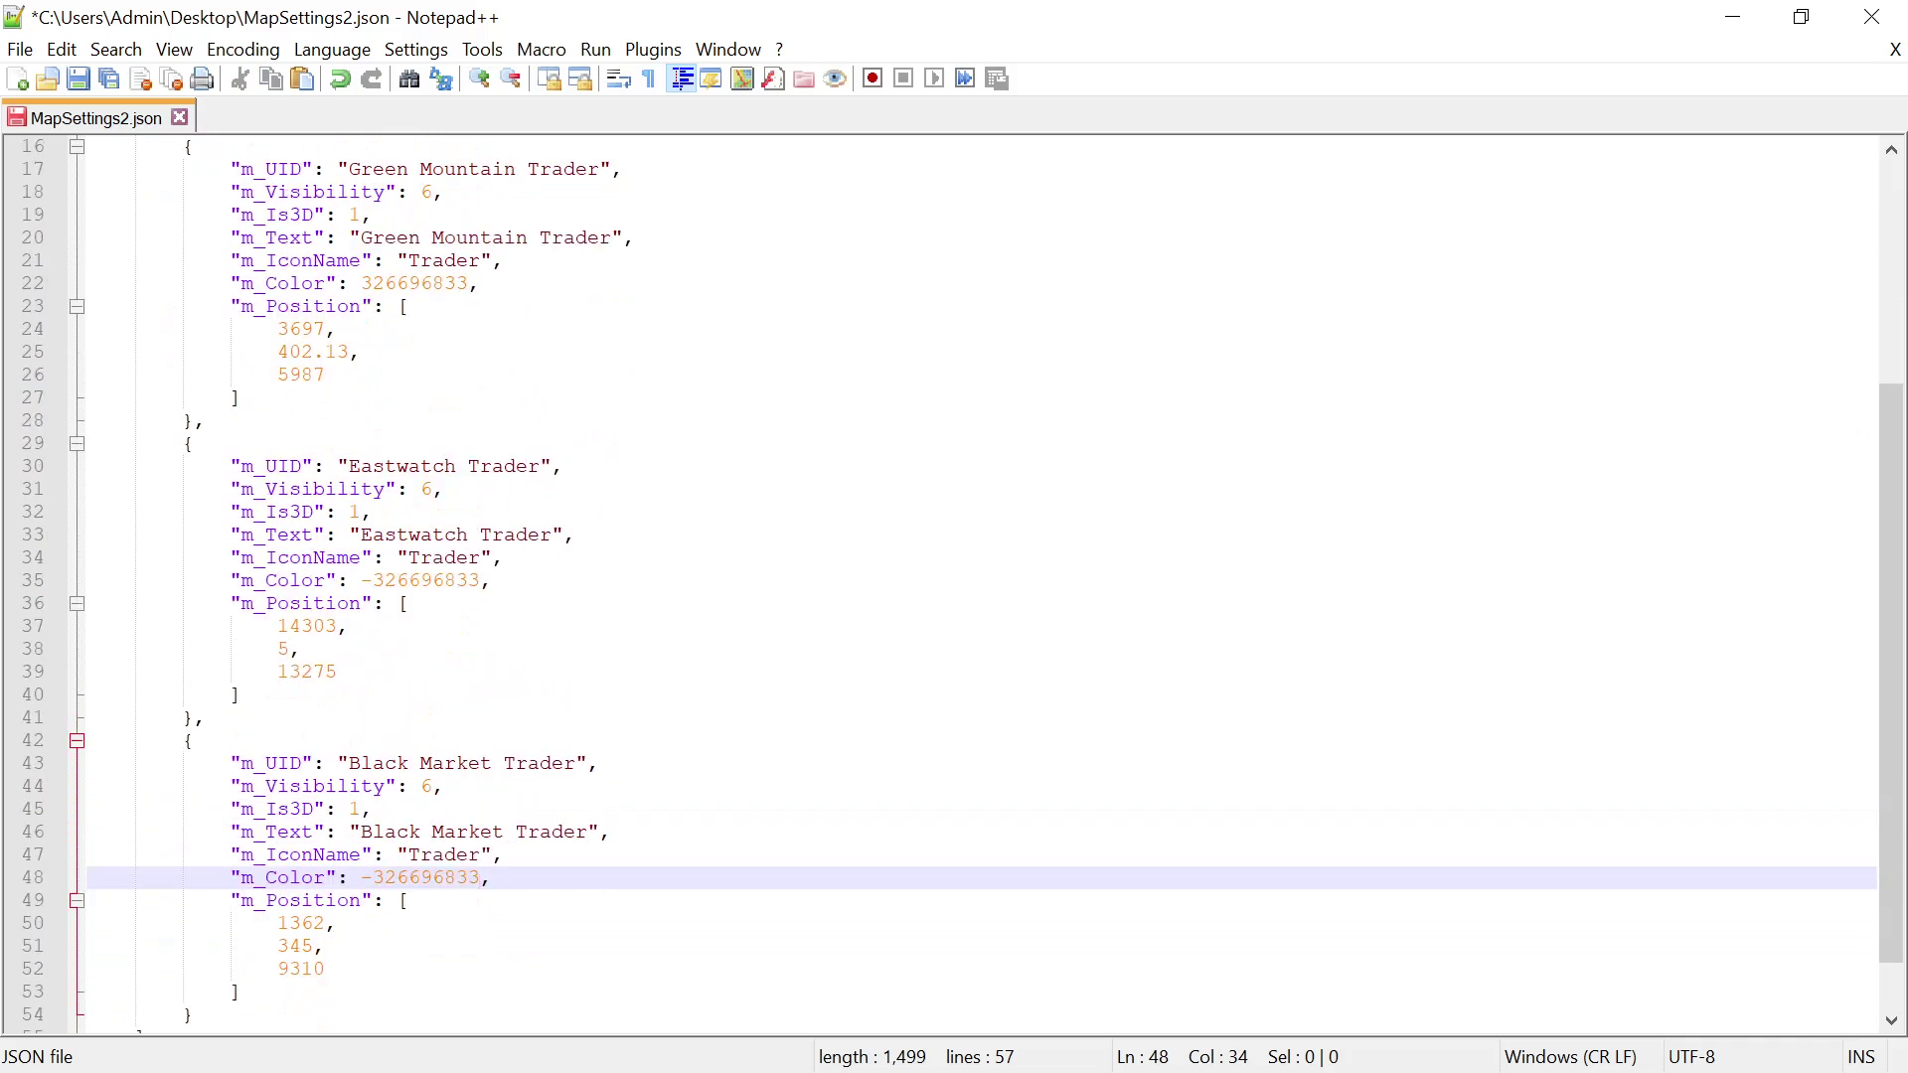
scroll(955, 587, "up", 1)
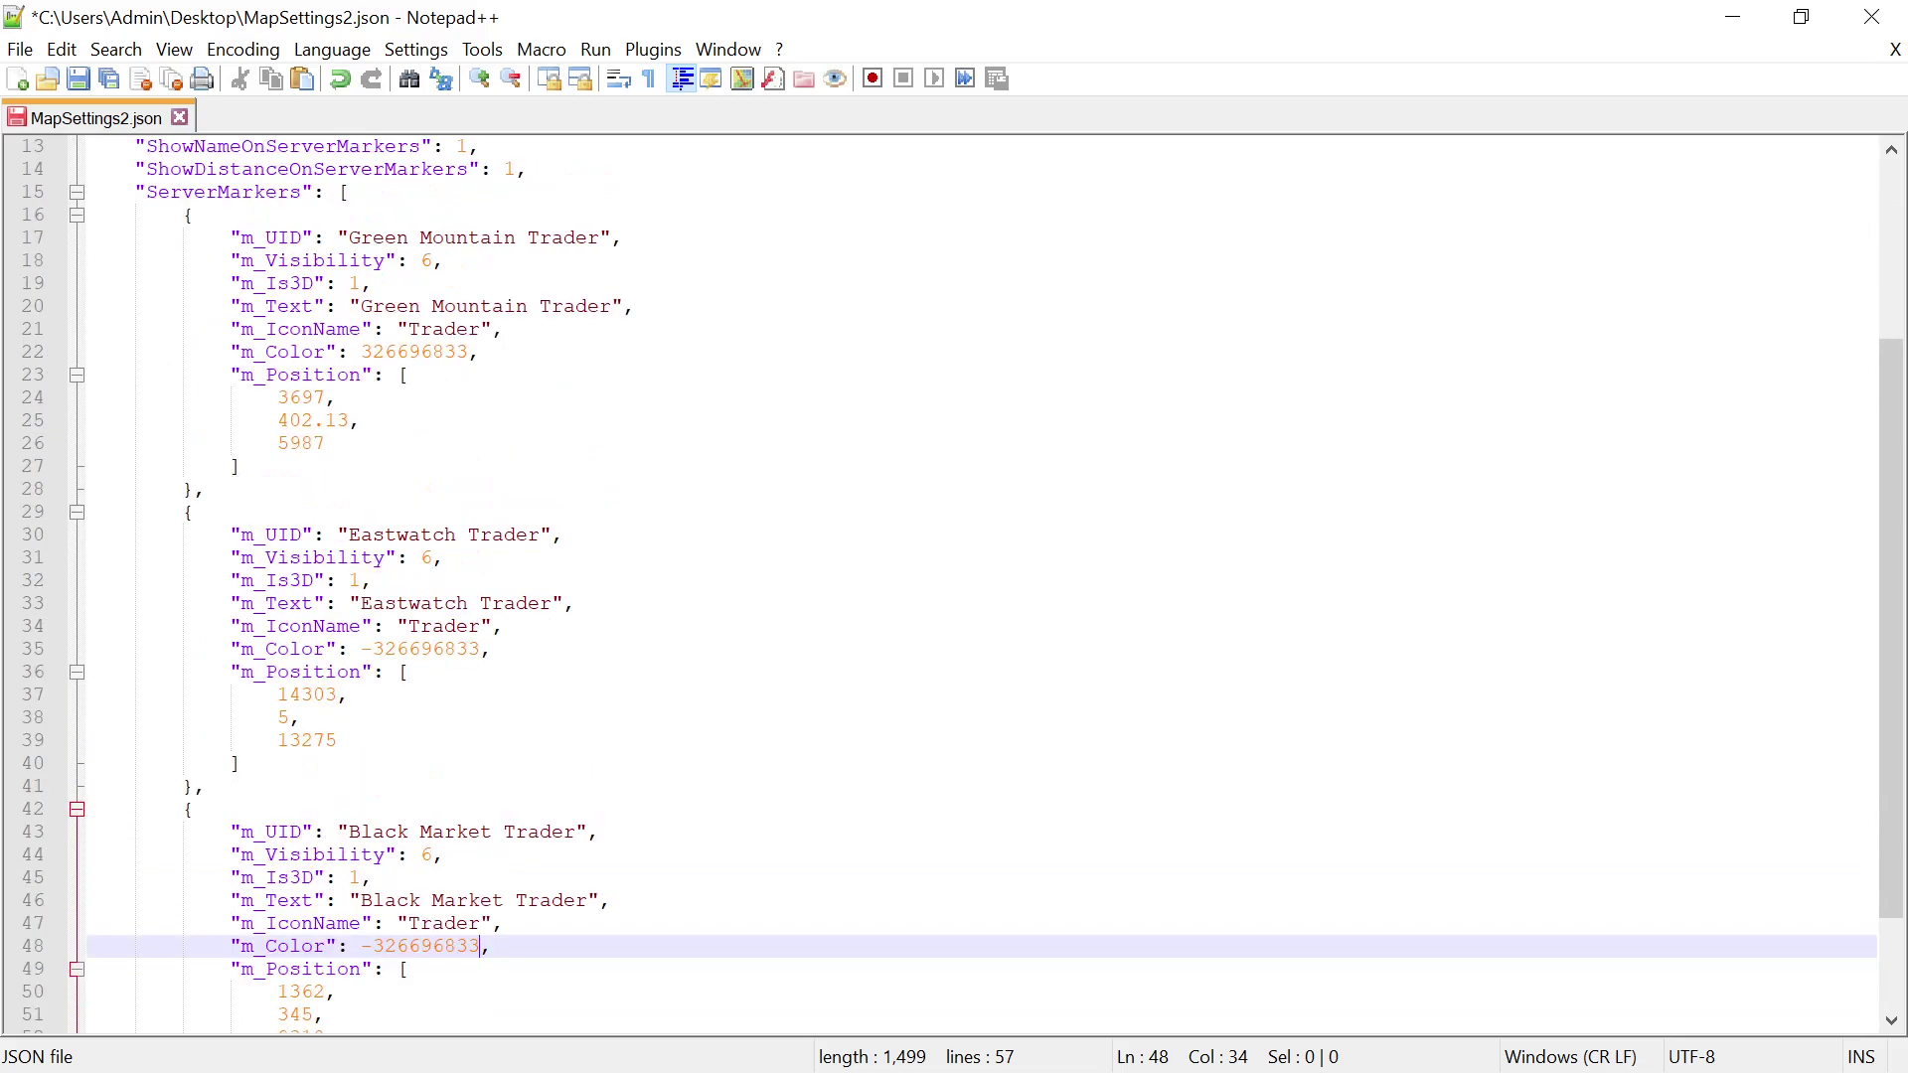
scroll(954, 586, "up", 2)
scroll(954, 586, "down", 3)
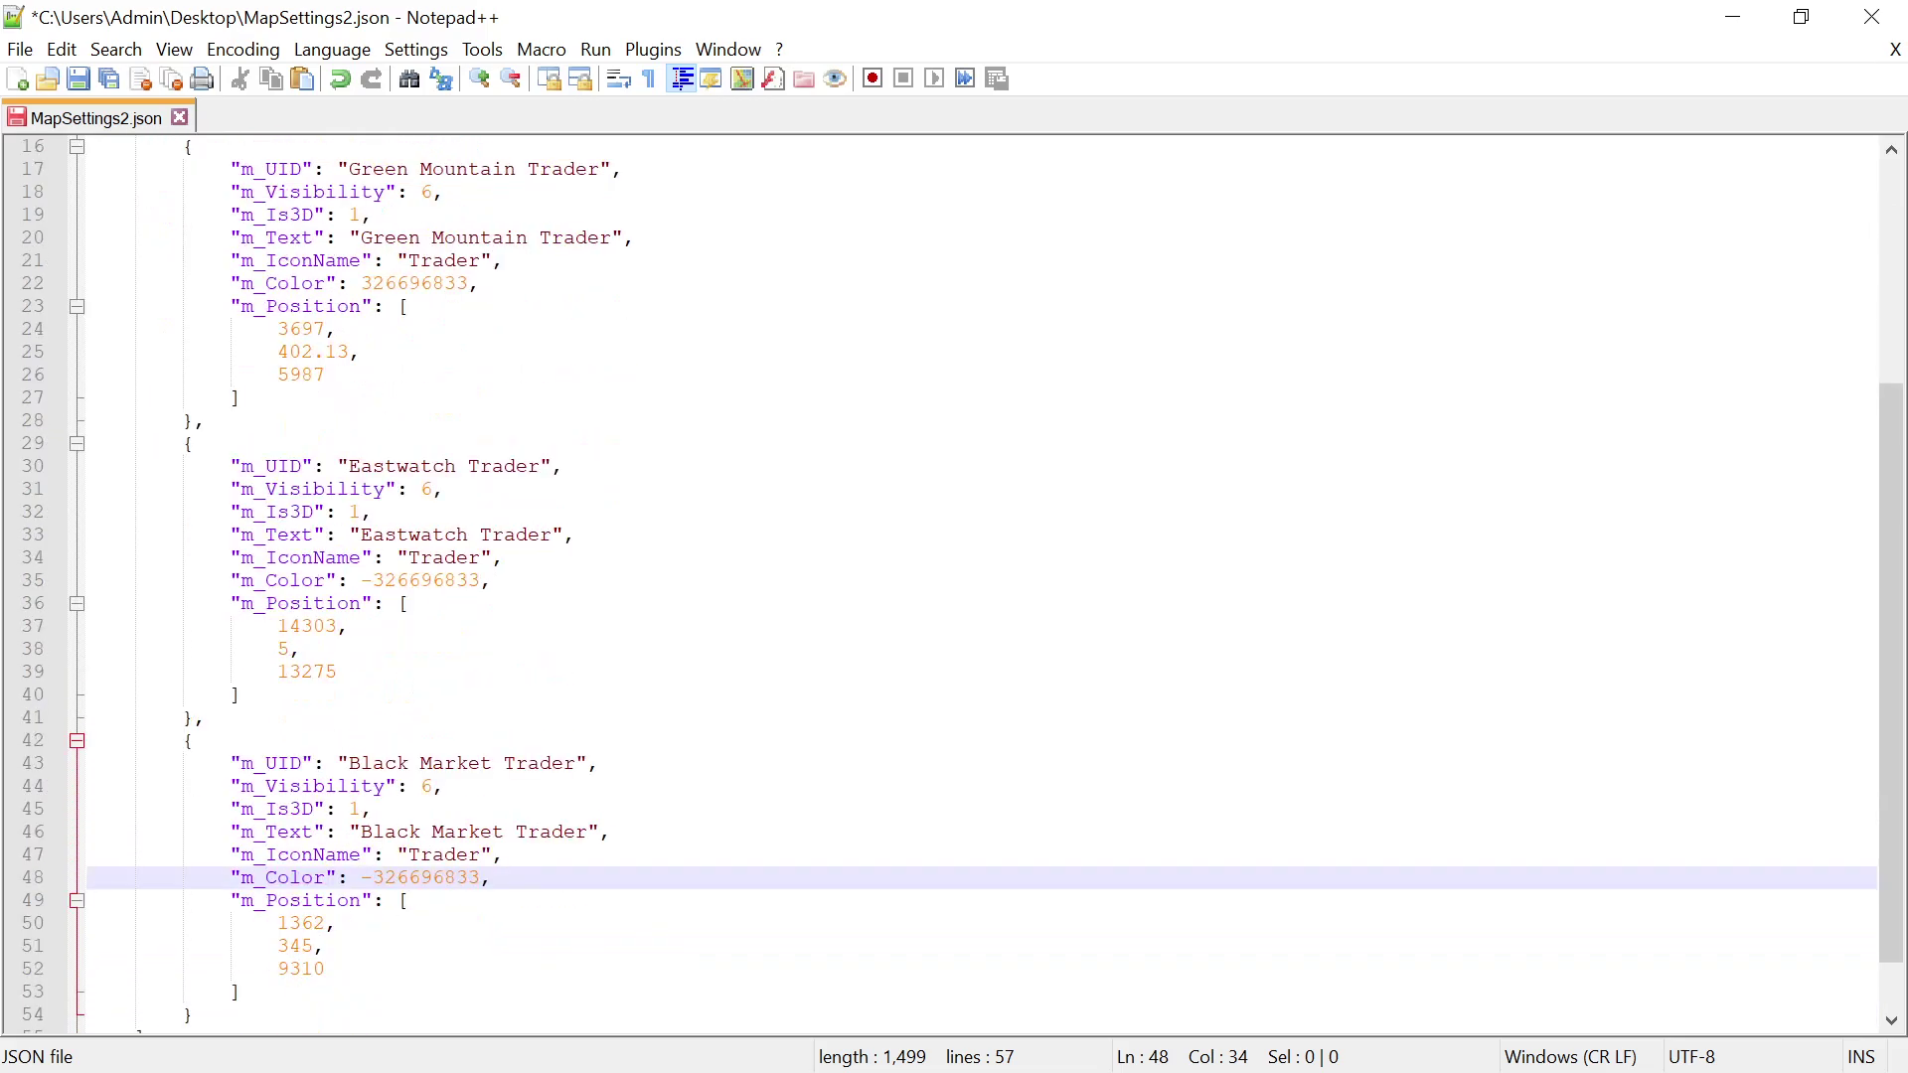
scroll(954, 587, "down", 1)
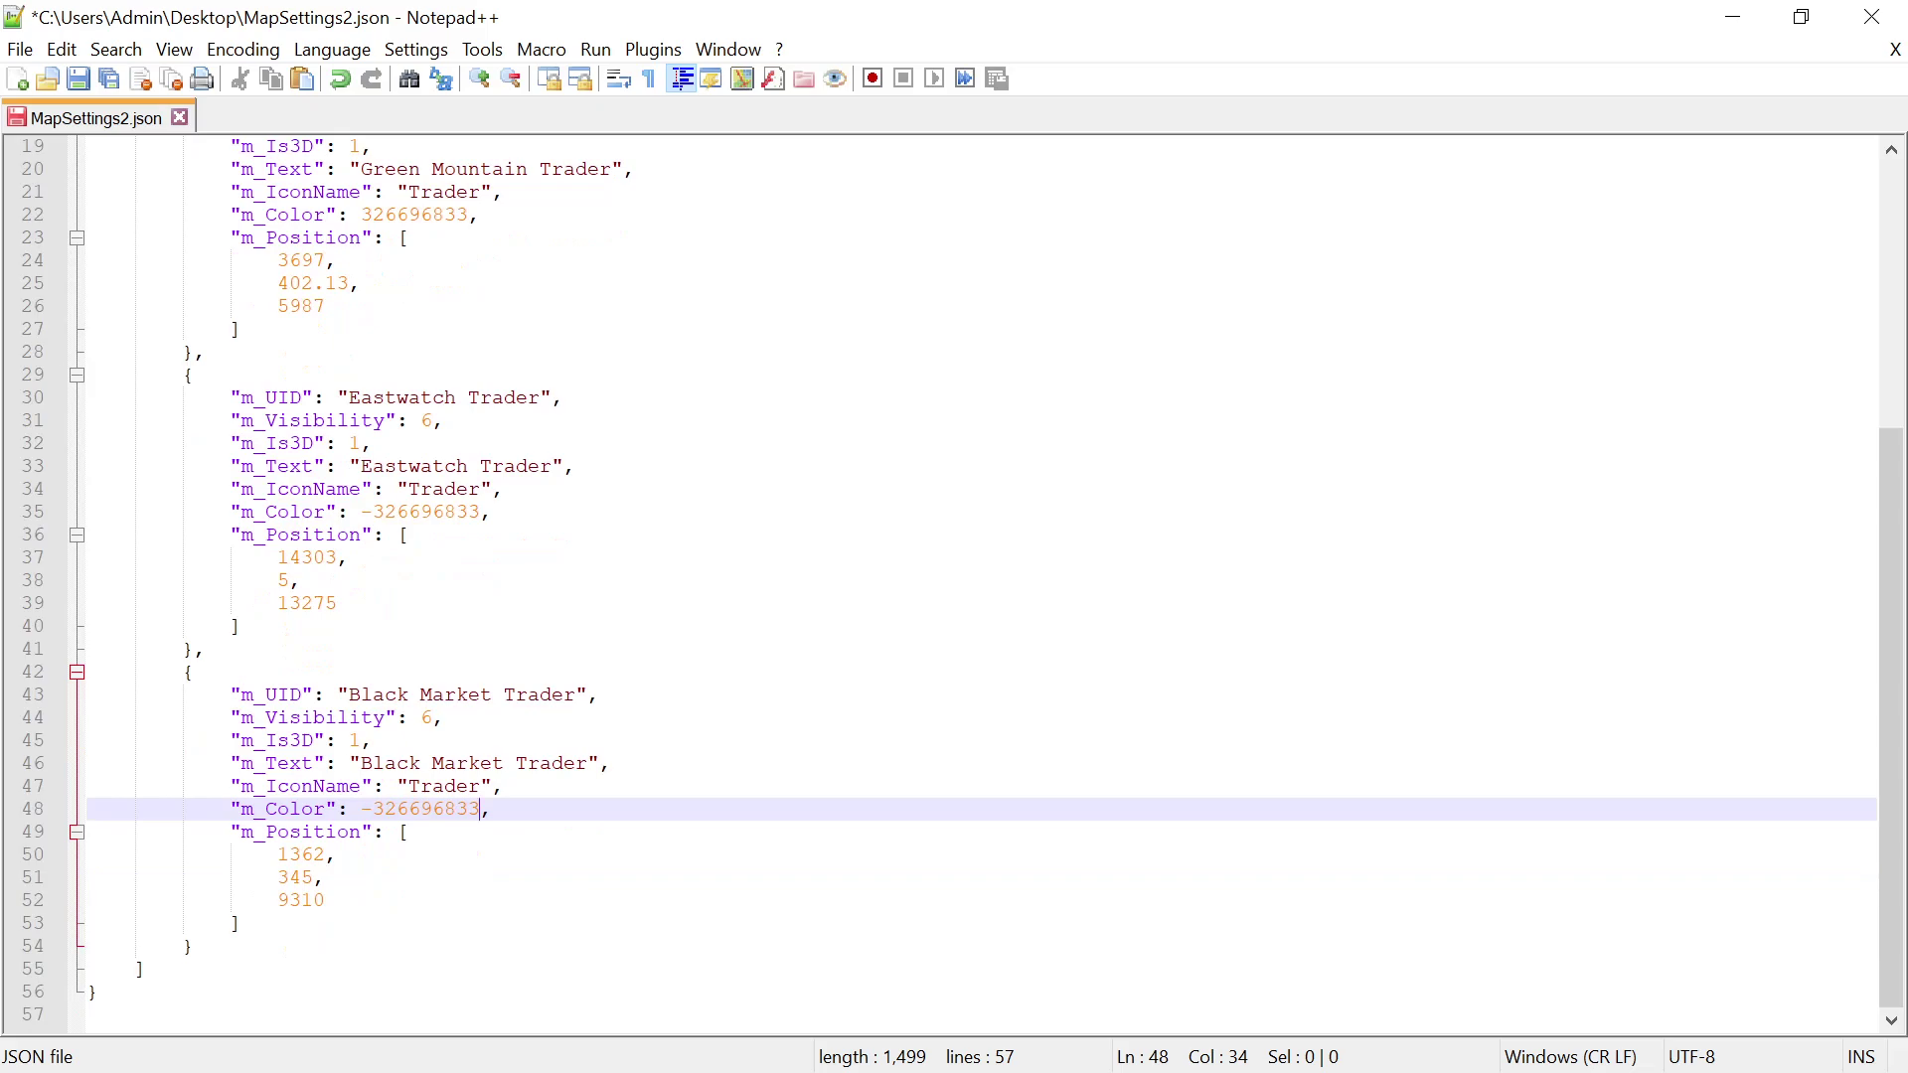
scroll(954, 586, "up", 4)
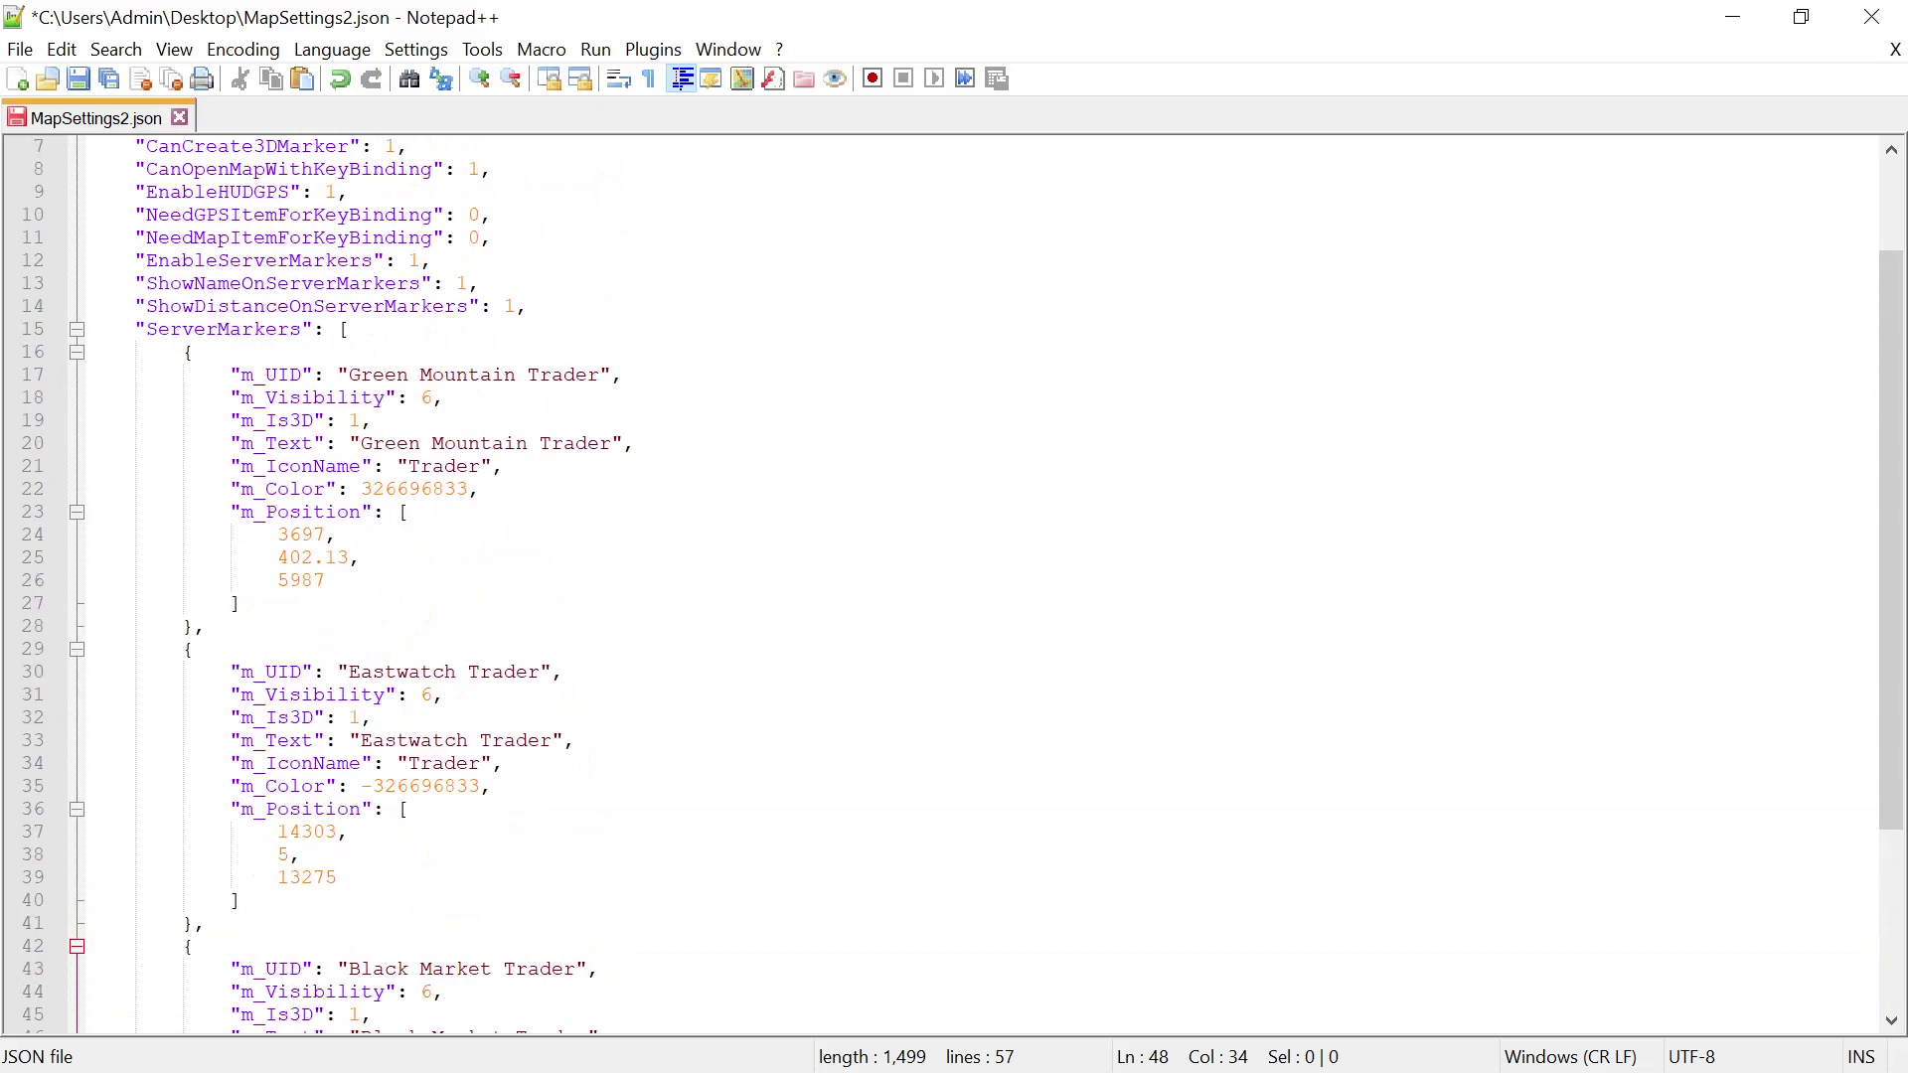
scroll(955, 587, "down", 3)
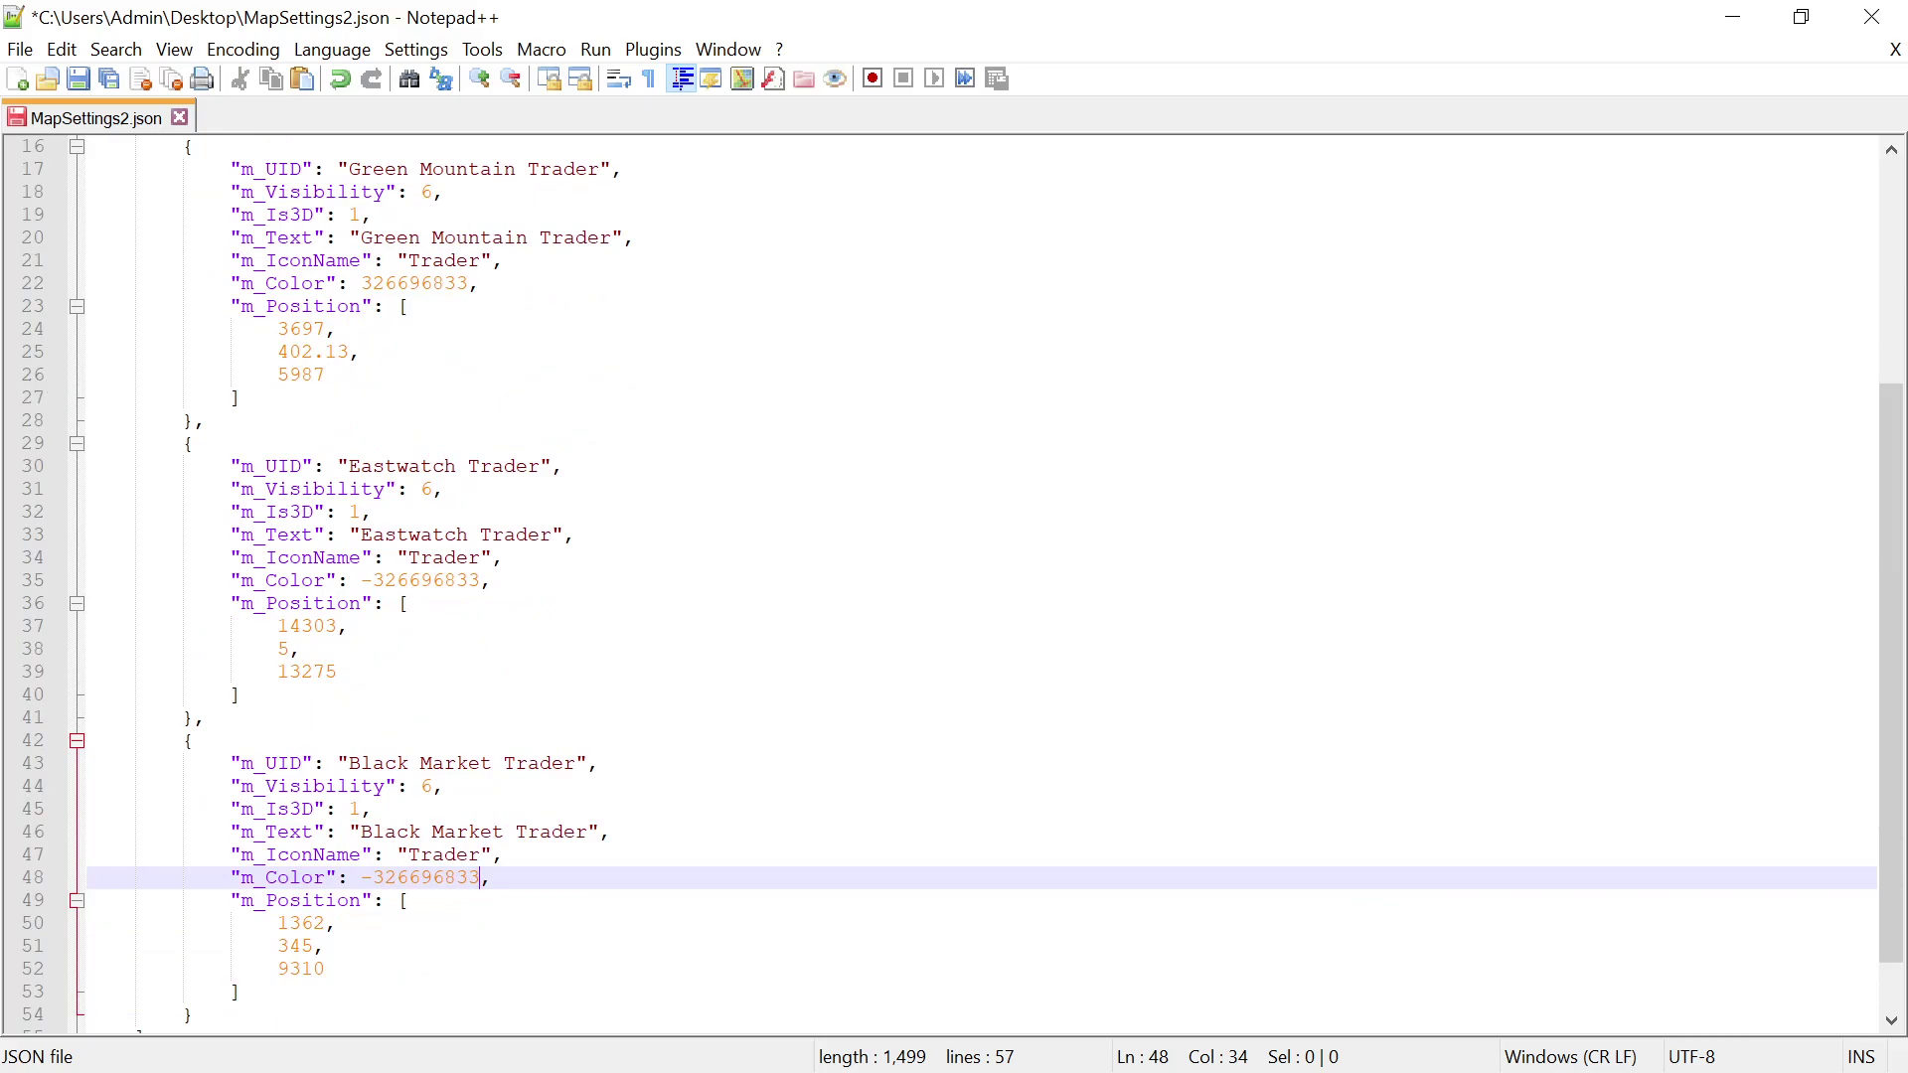
- Duplicate the Eastwatch and Black Market Trader blocks at the end of ServerMarkers, replacing the final closing brackets with the copied text
left_click_drag(90, 420, 96, 992)
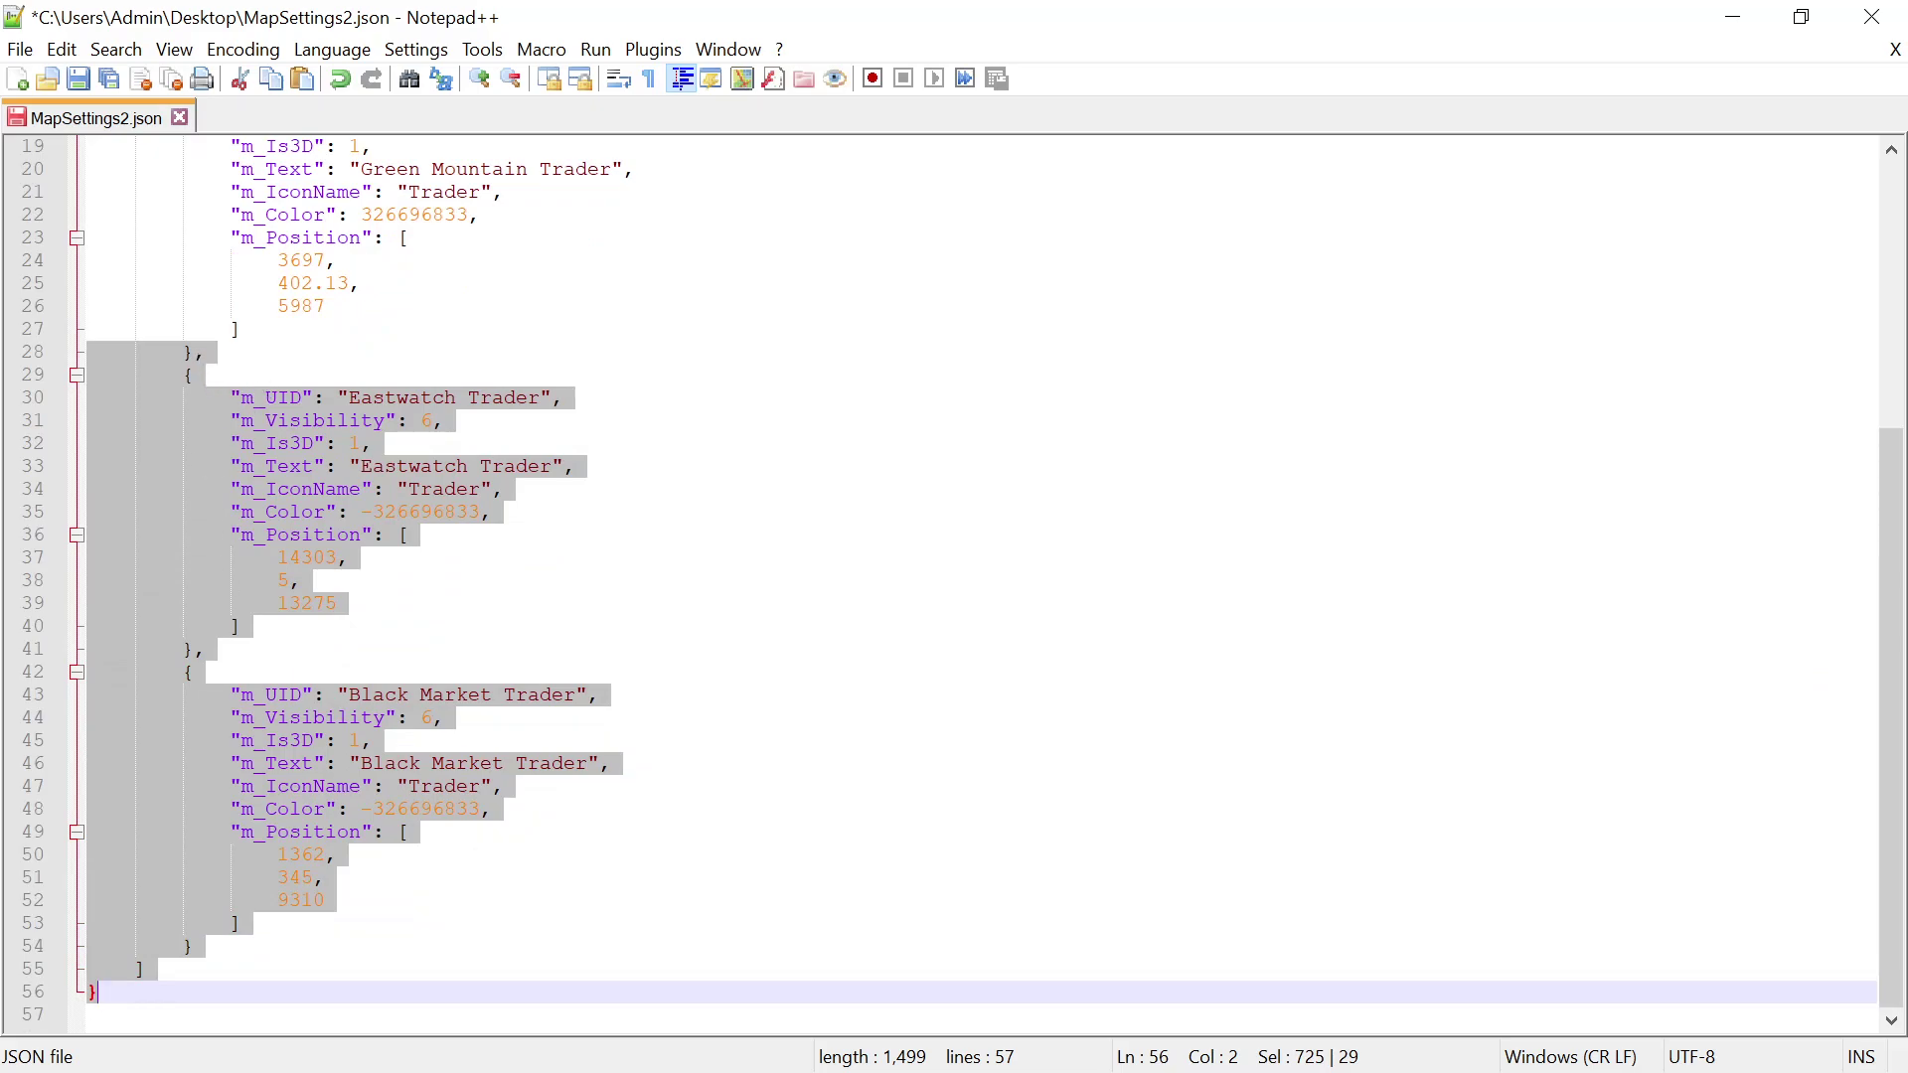
right_click(195, 445)
left_click(270, 499)
left_click(197, 950)
left_click_drag(97, 992, 87, 947)
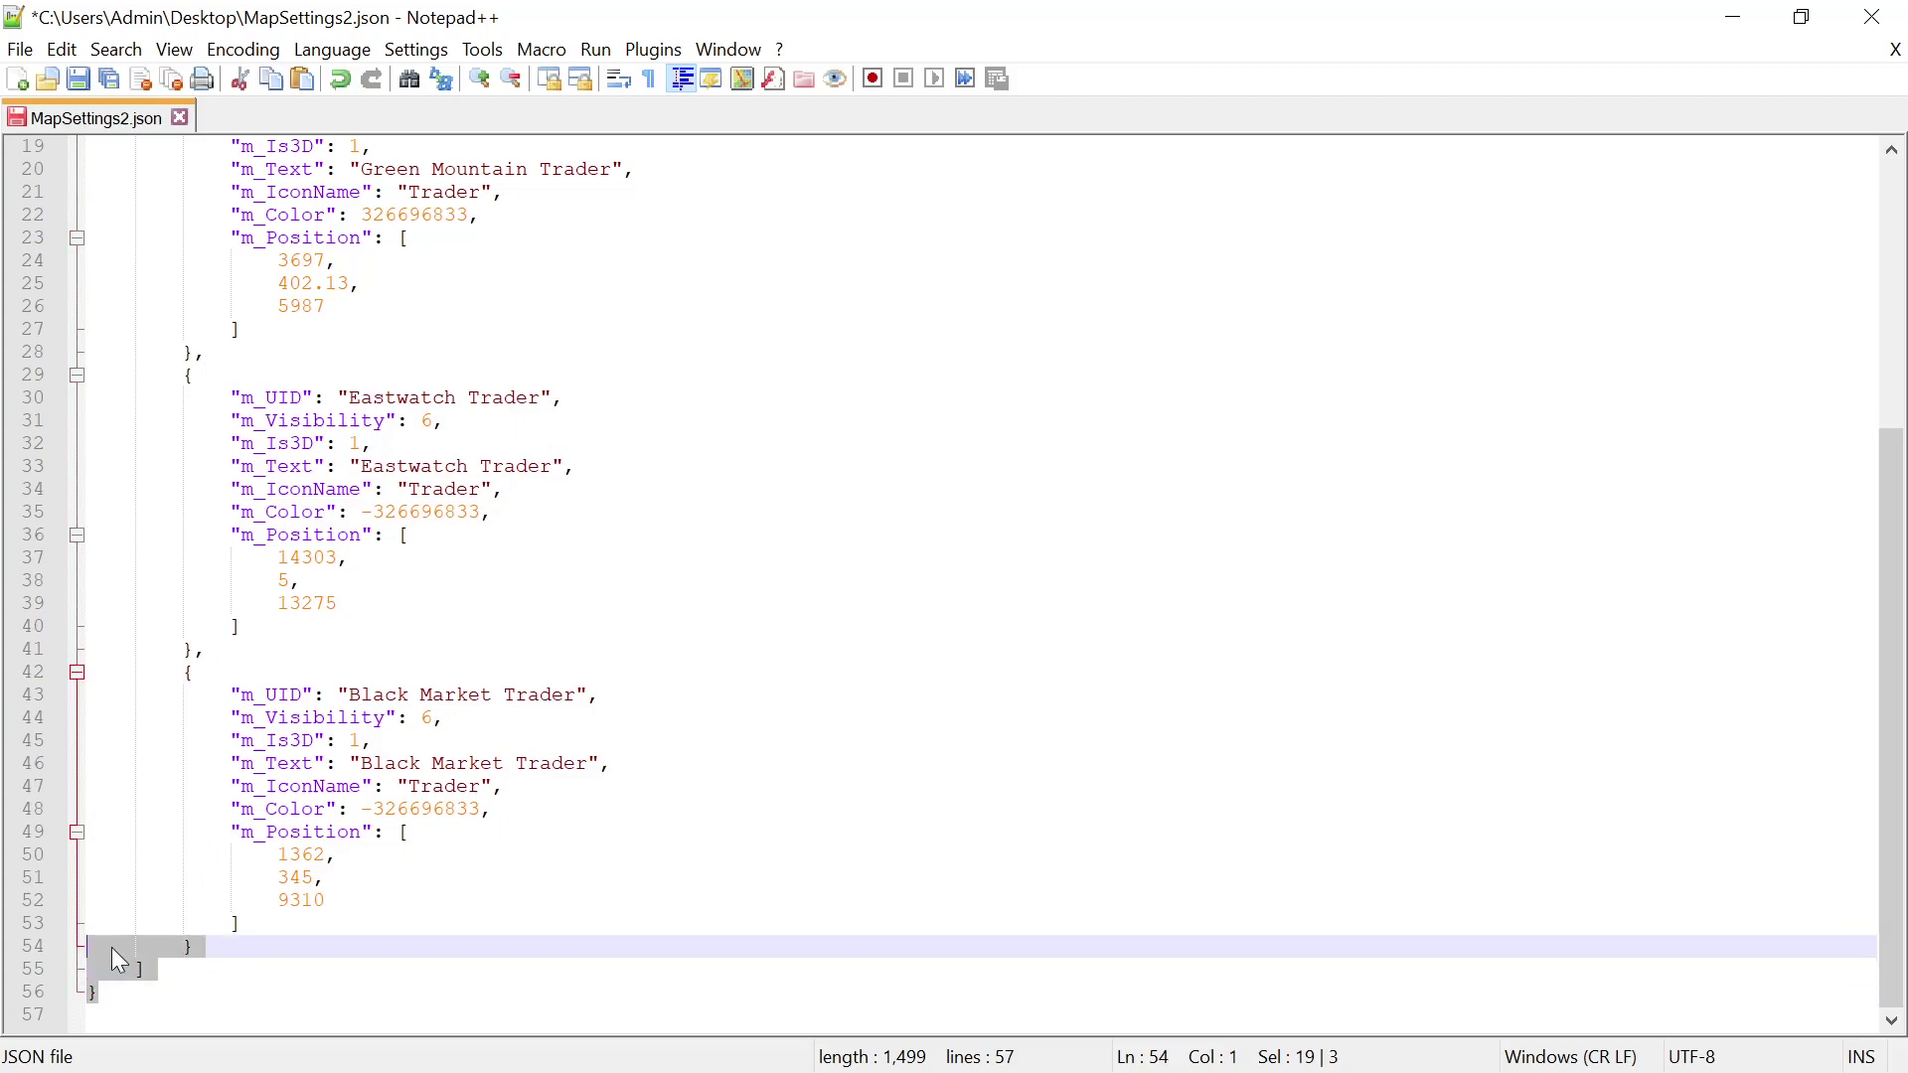
key("Delete")
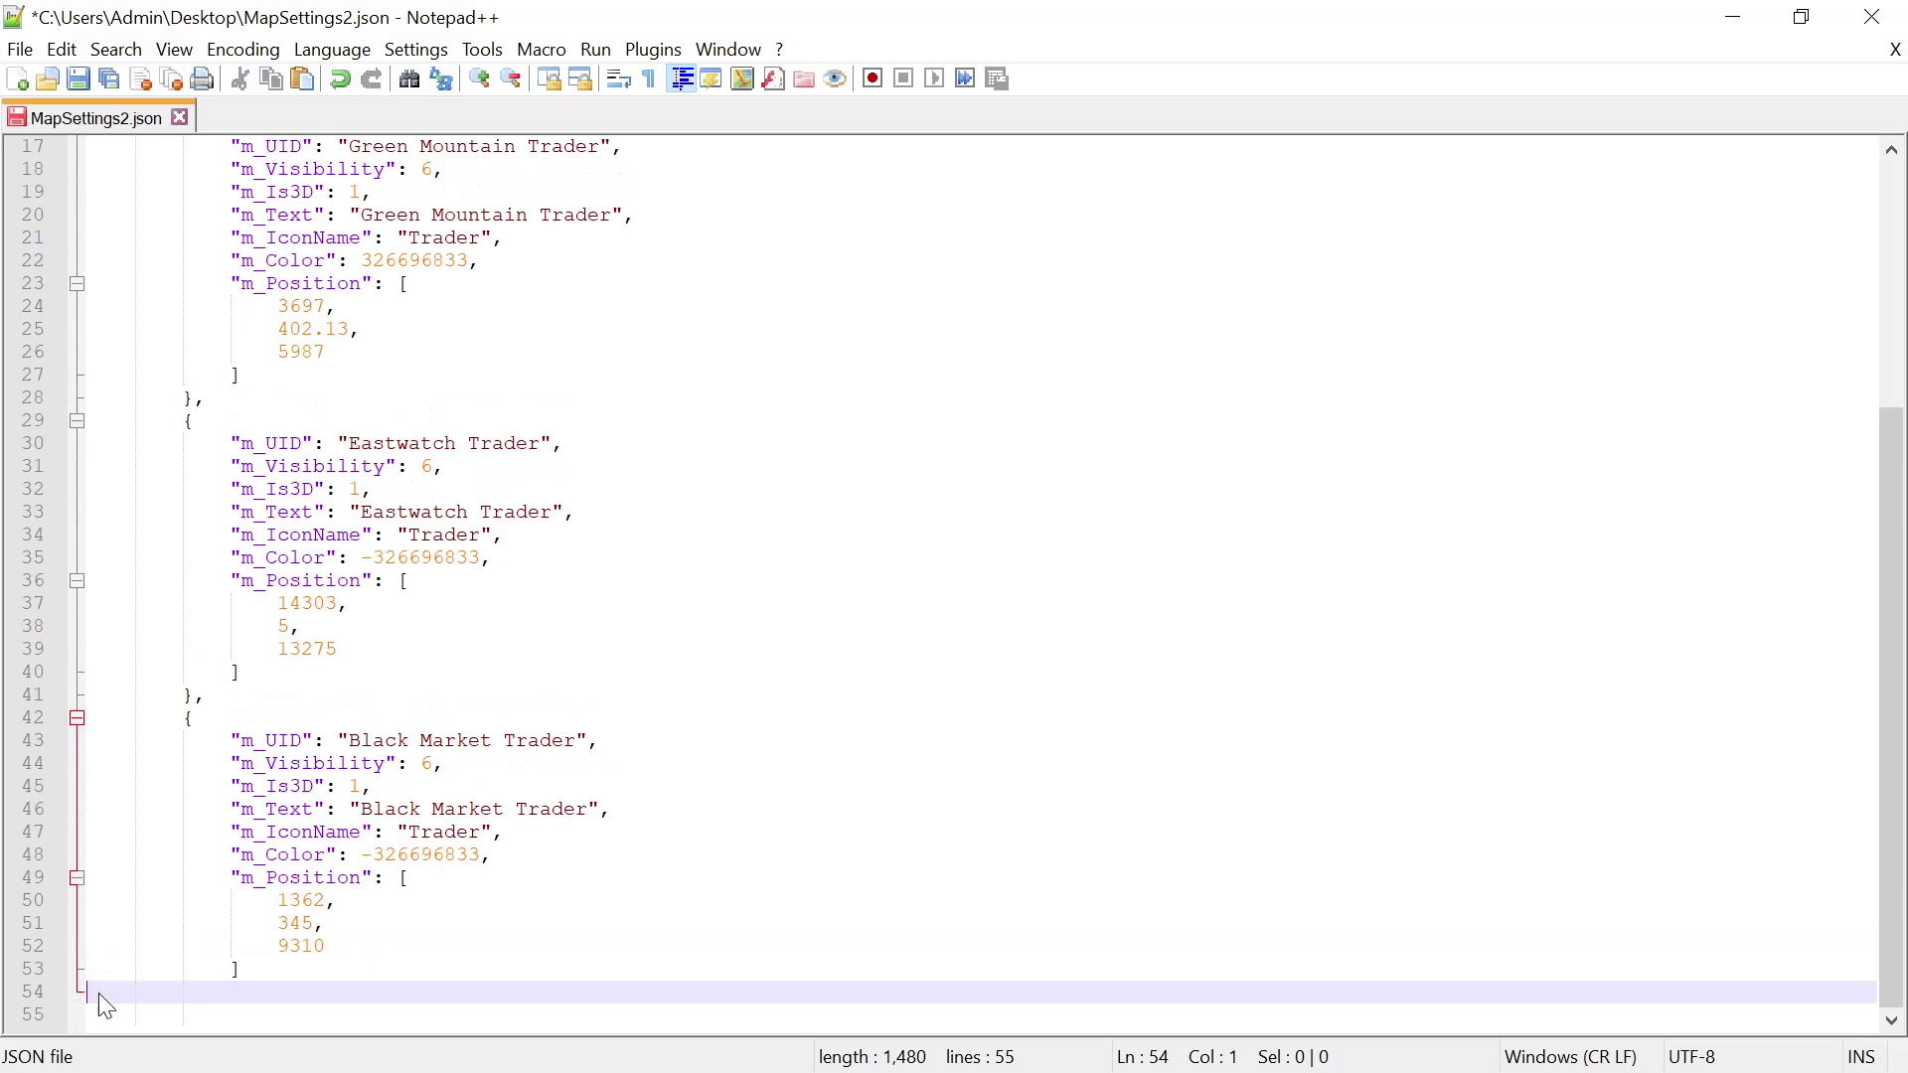
right_click(100, 422)
left_click(148, 501)
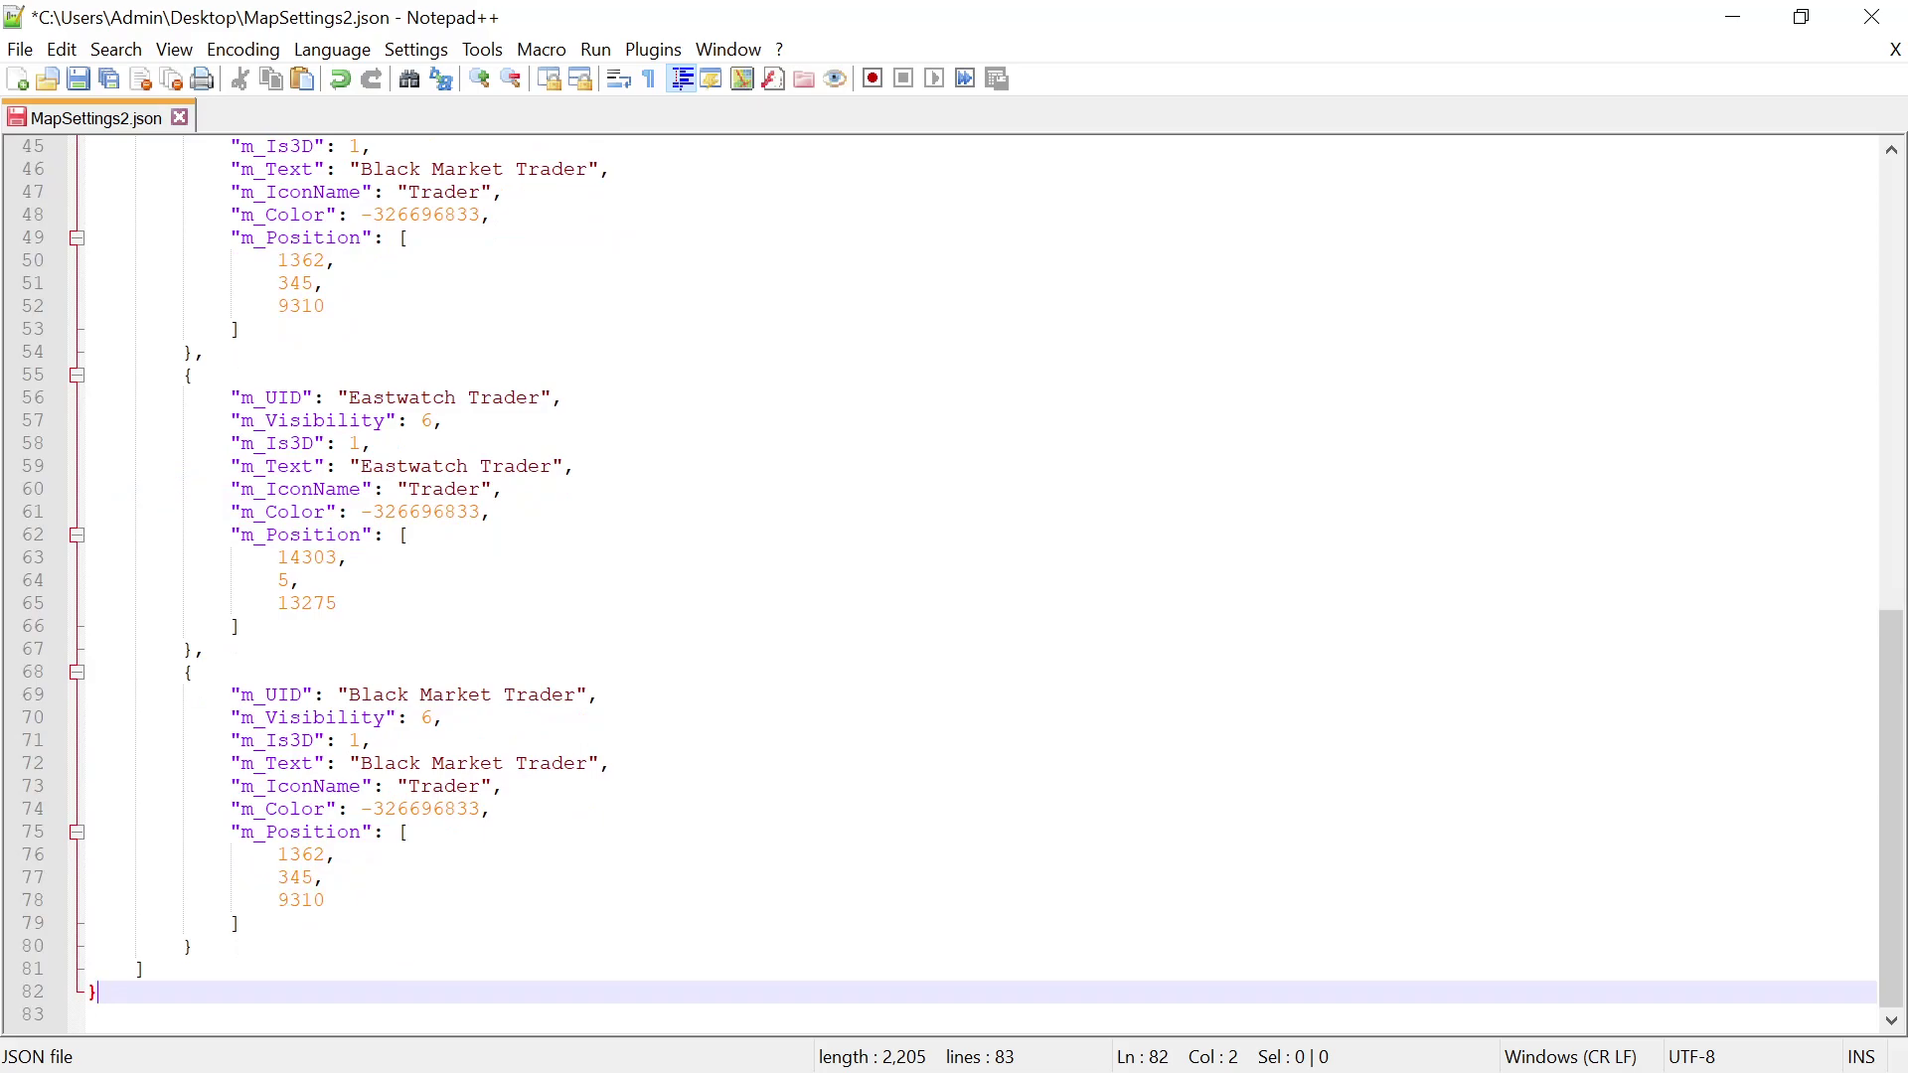
- Set the m_UID of the second server marker, the first Eastwatch Trader entry, to Kumryna
scroll(955, 587, "up", 9)
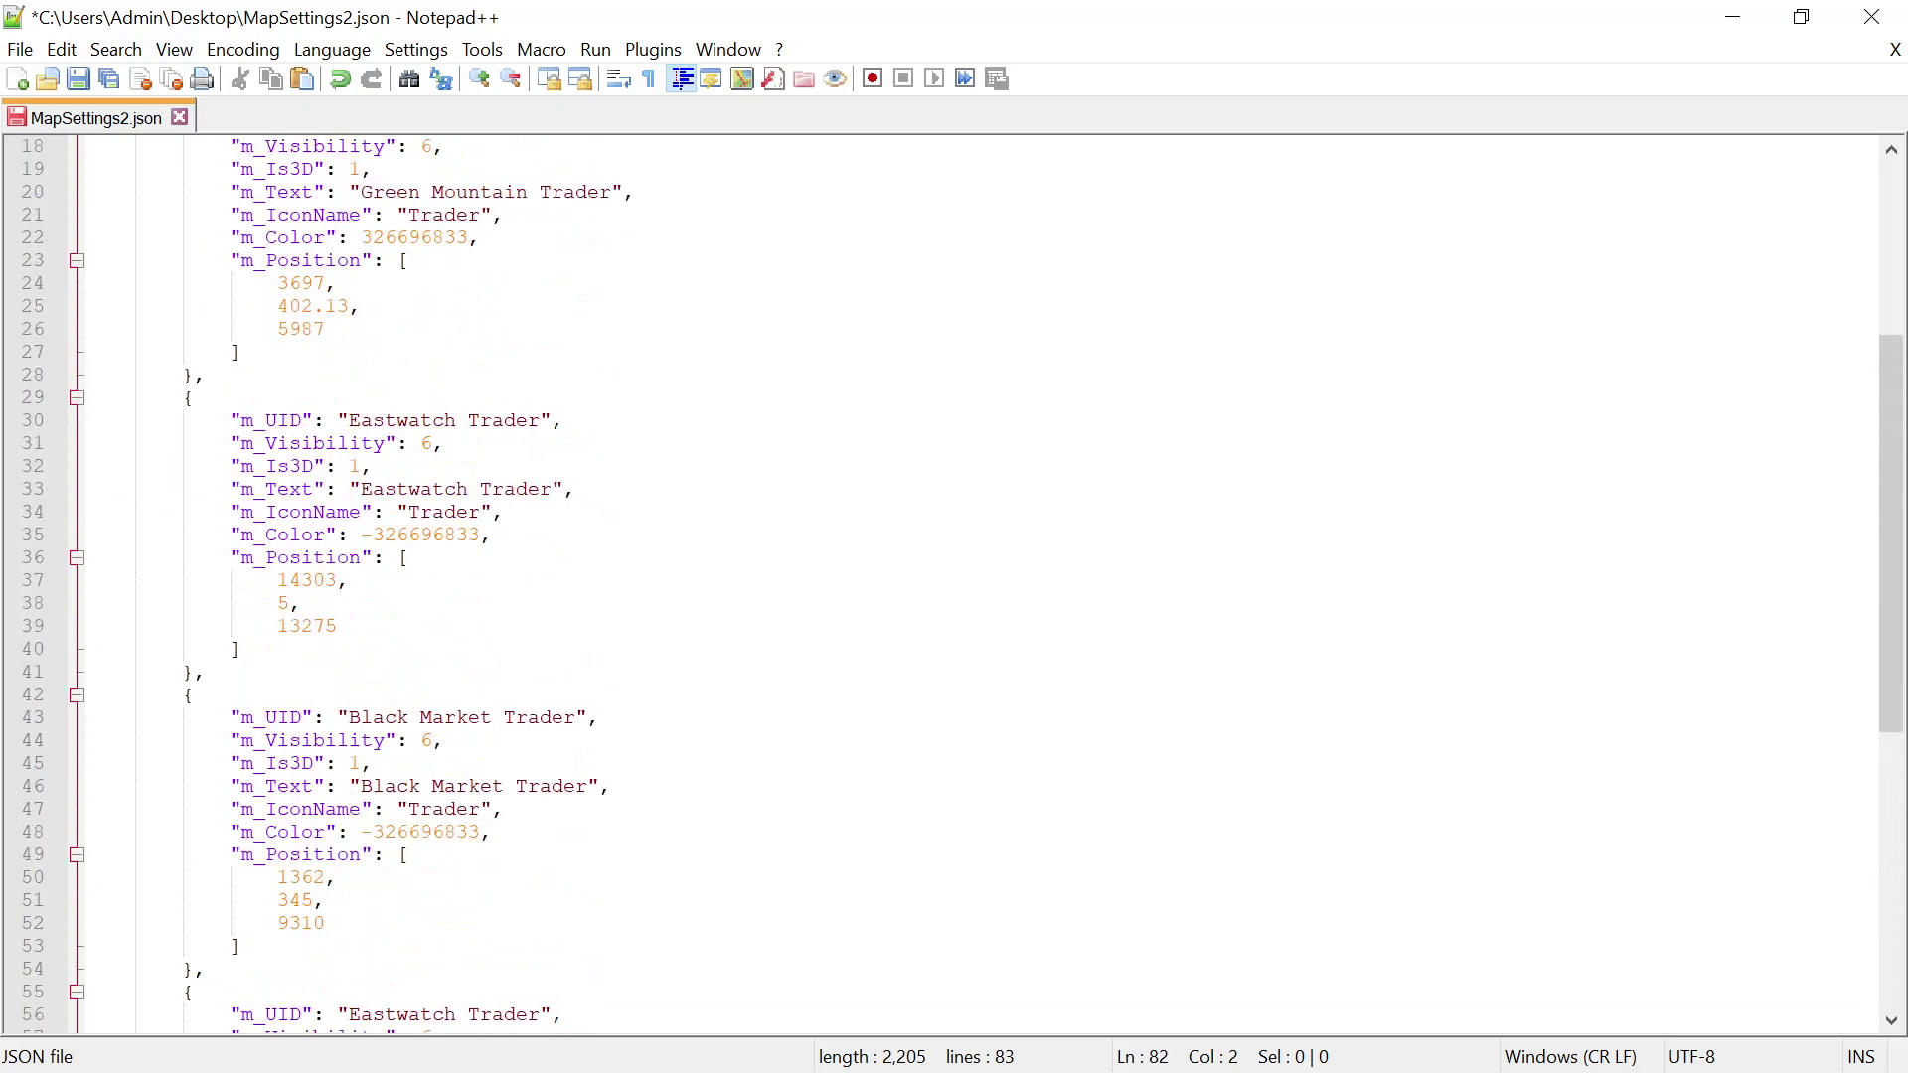
scroll(955, 587, "down", 9)
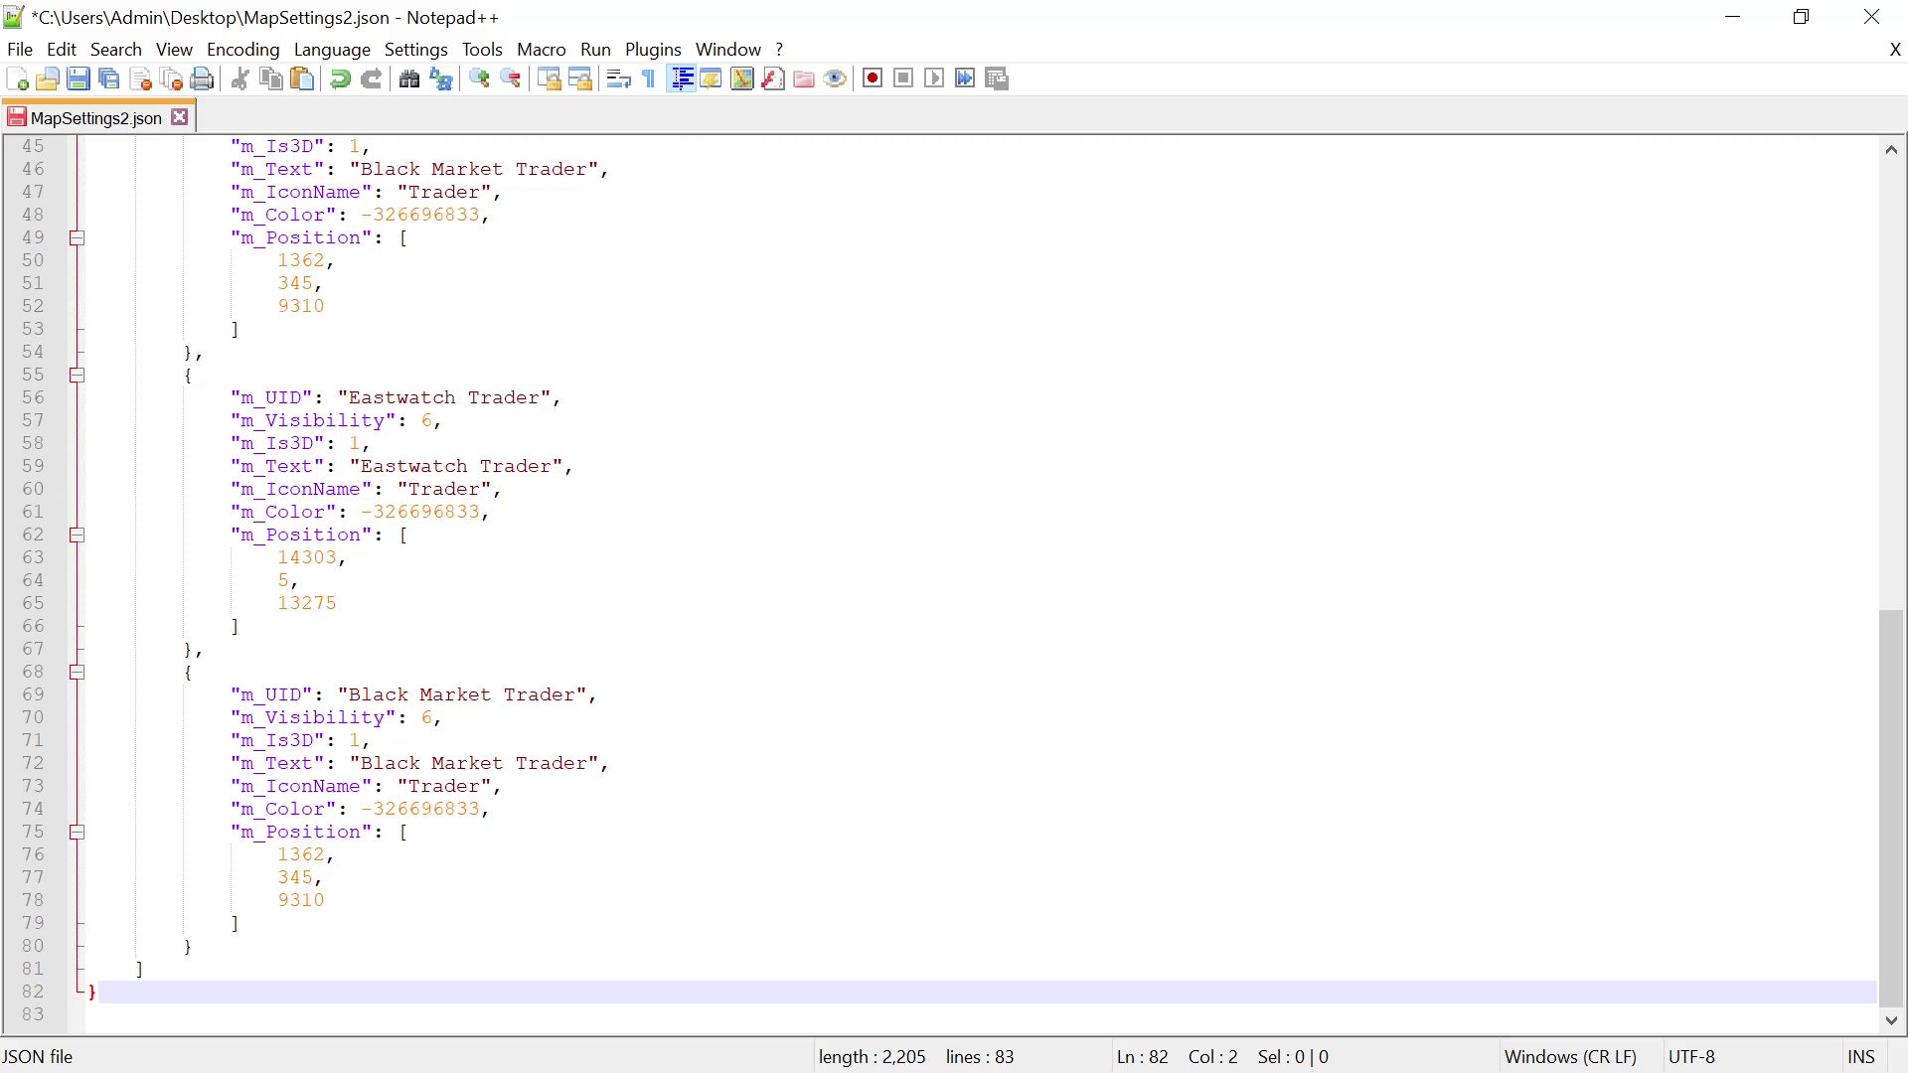
scroll(954, 586, "up", 4)
scroll(954, 587, "up", 4)
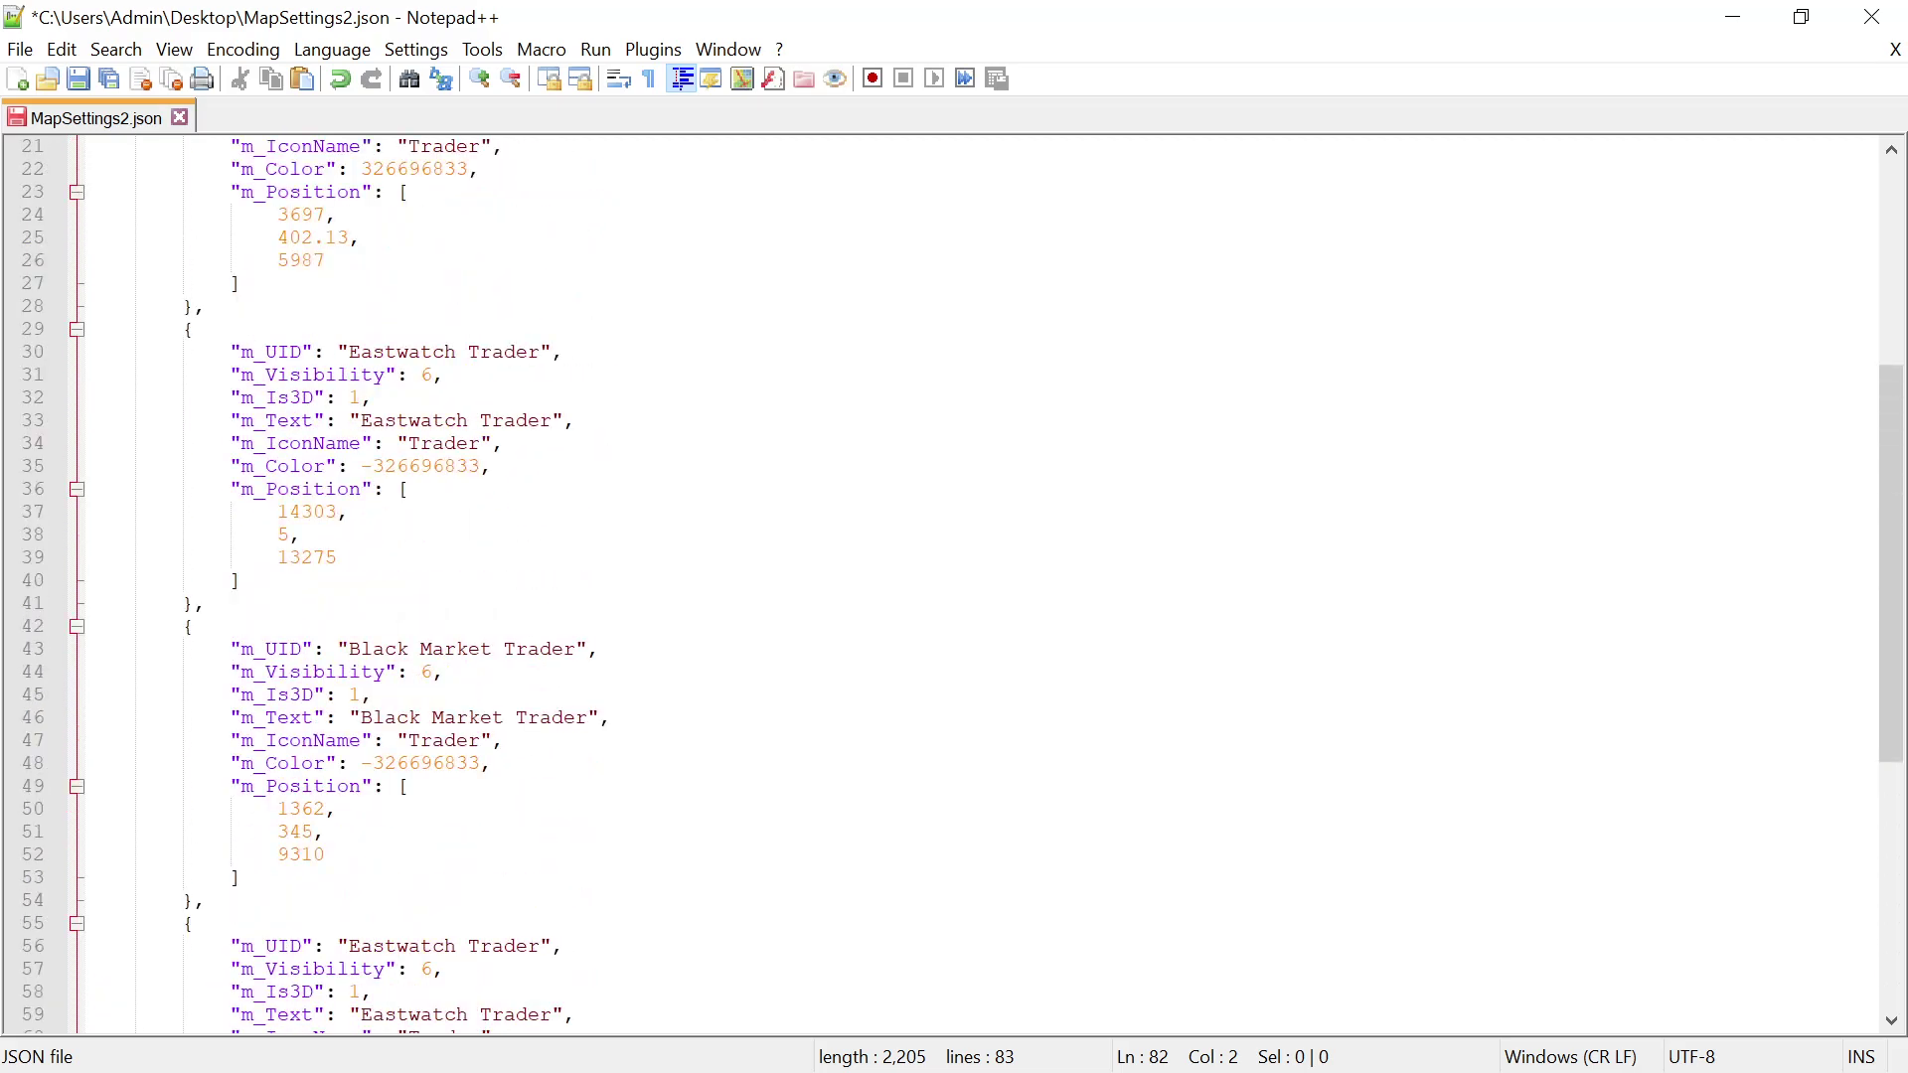
scroll(954, 587, "down", 8)
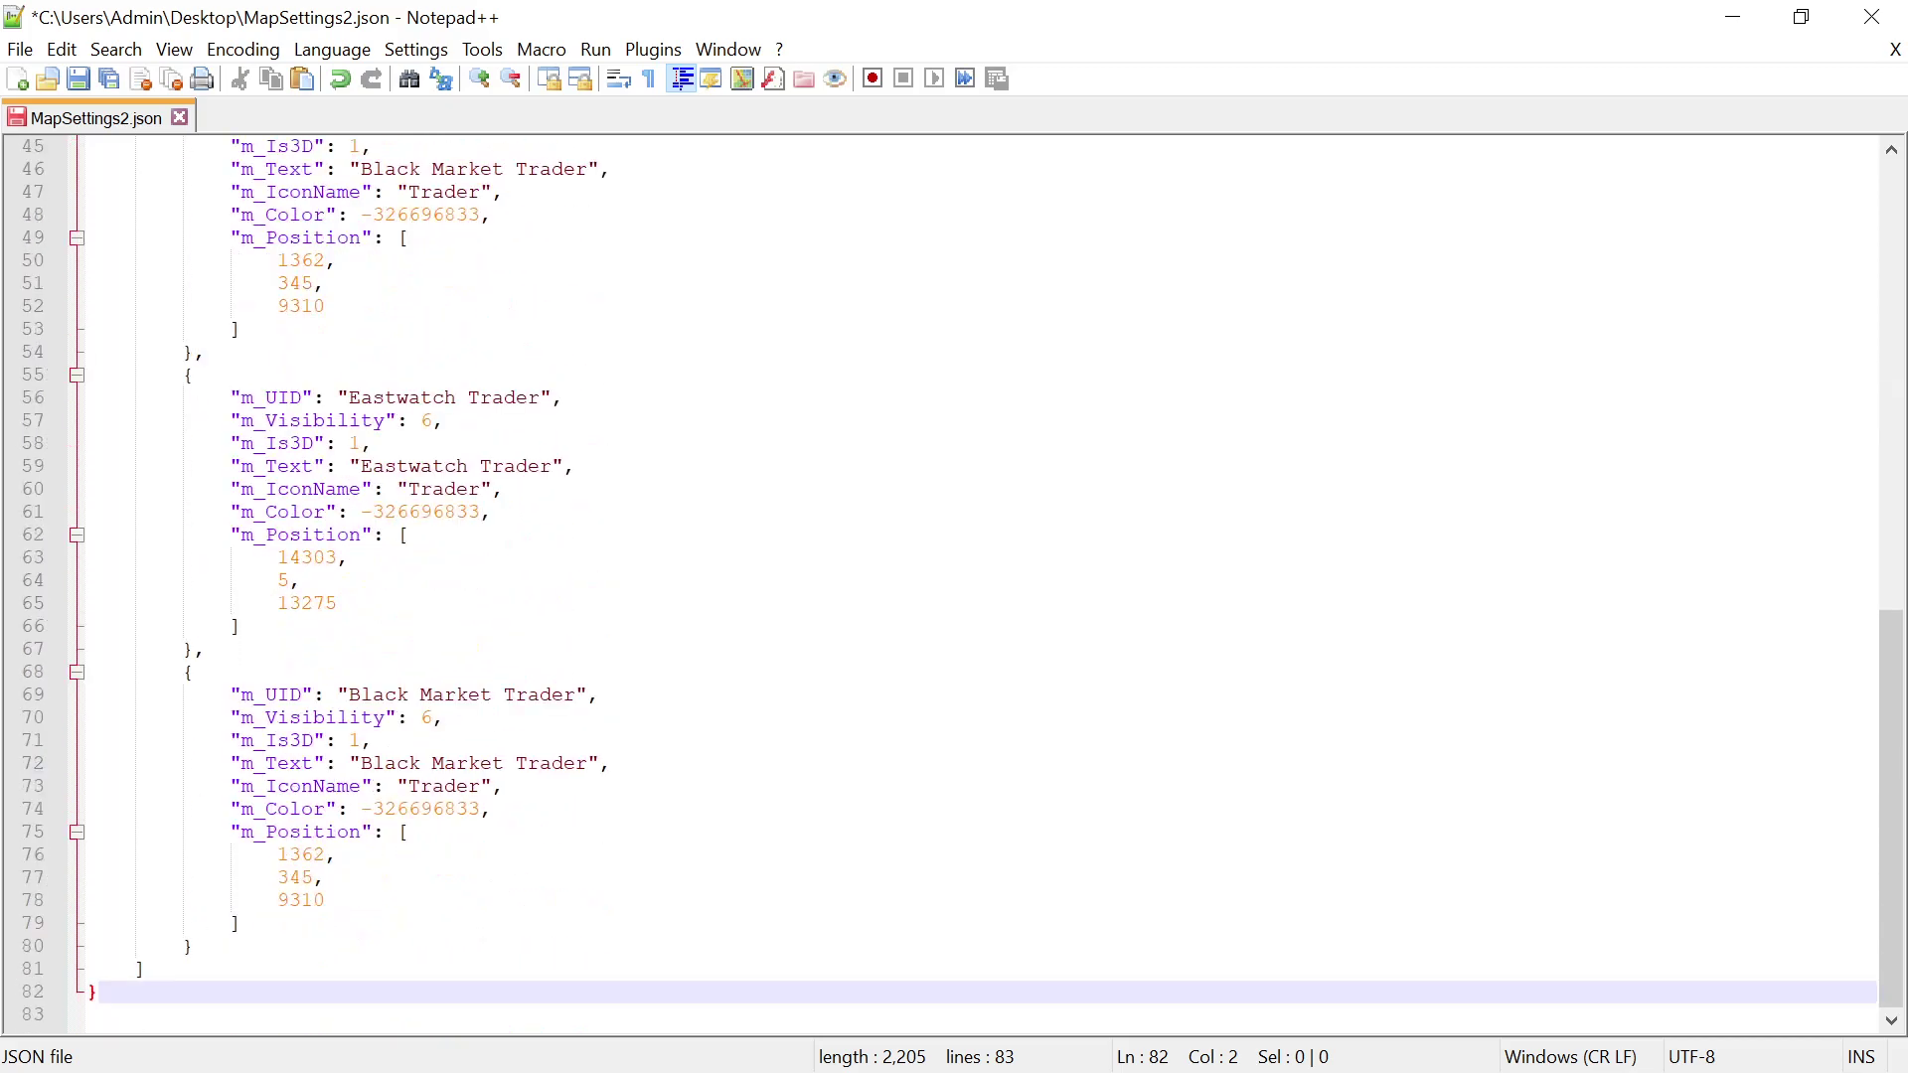
scroll(954, 587, "up", 14)
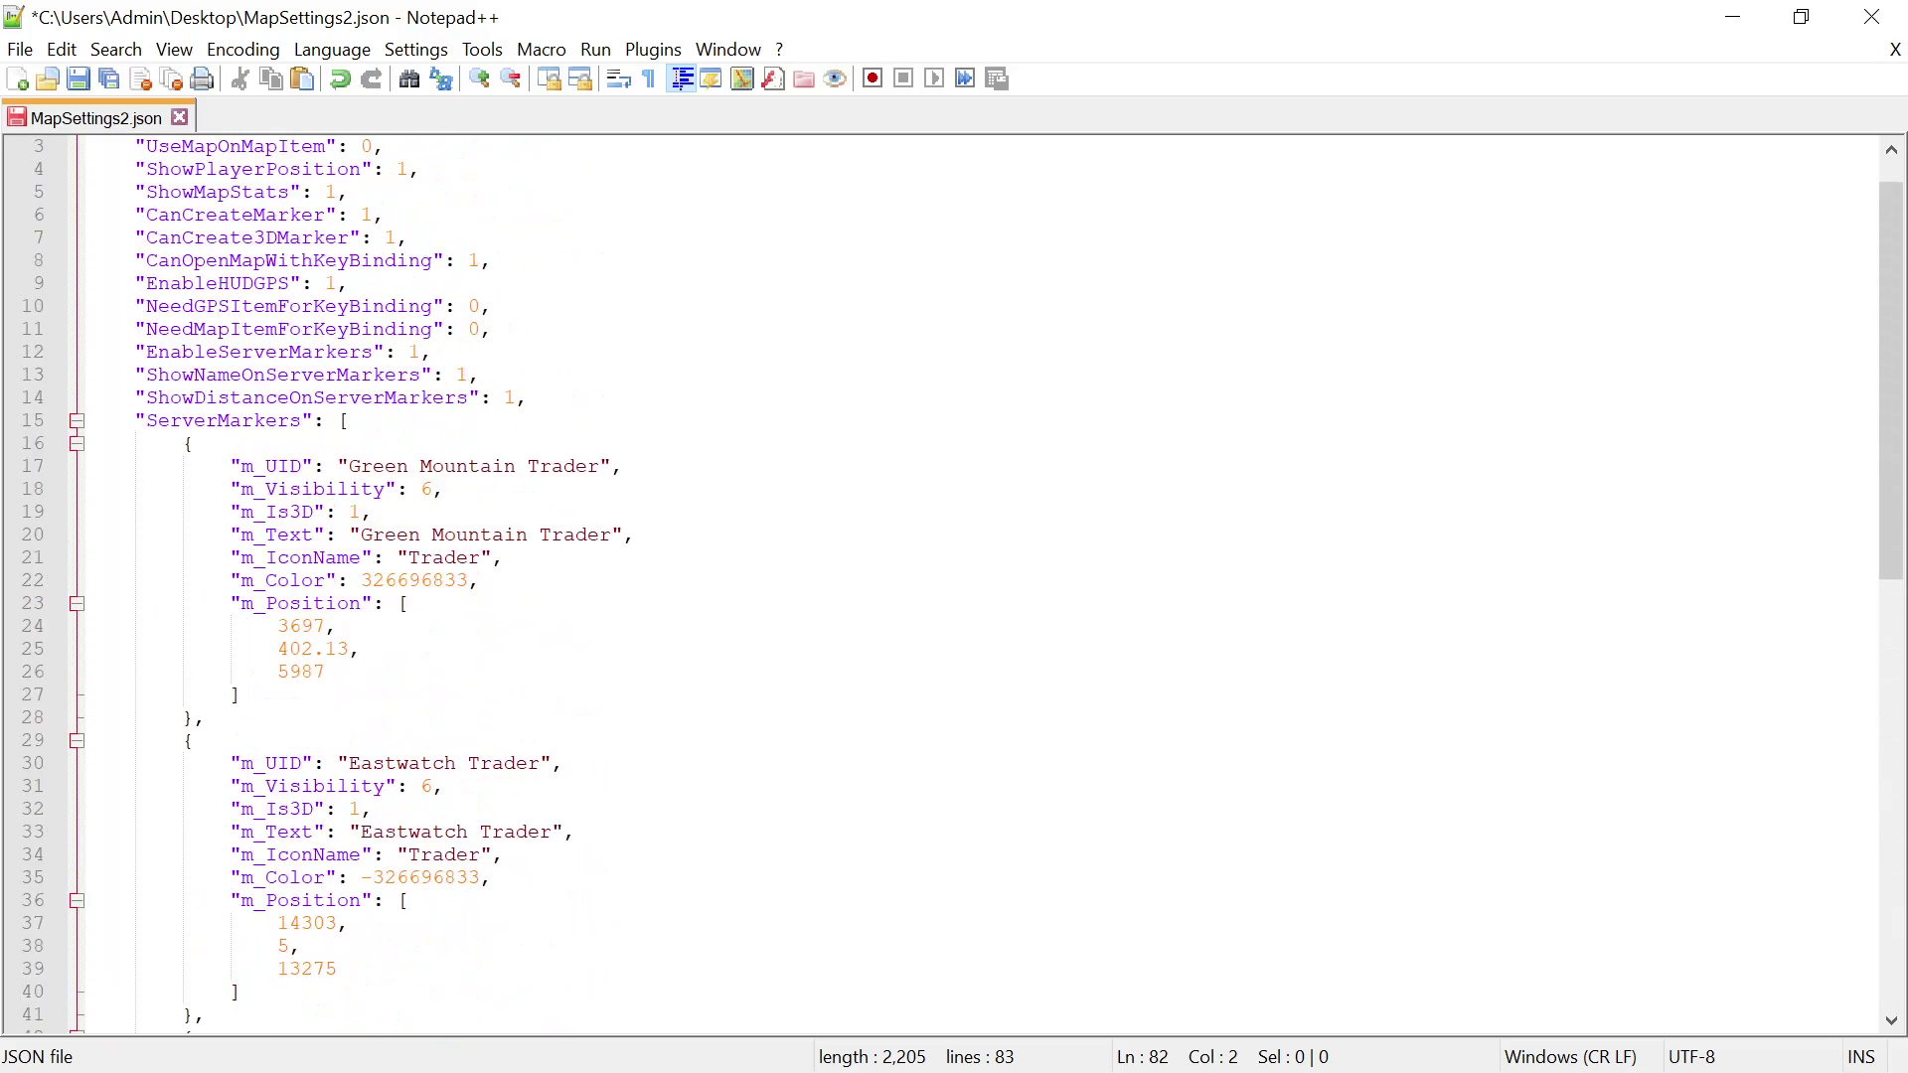
left_click_drag(540, 763, 349, 763)
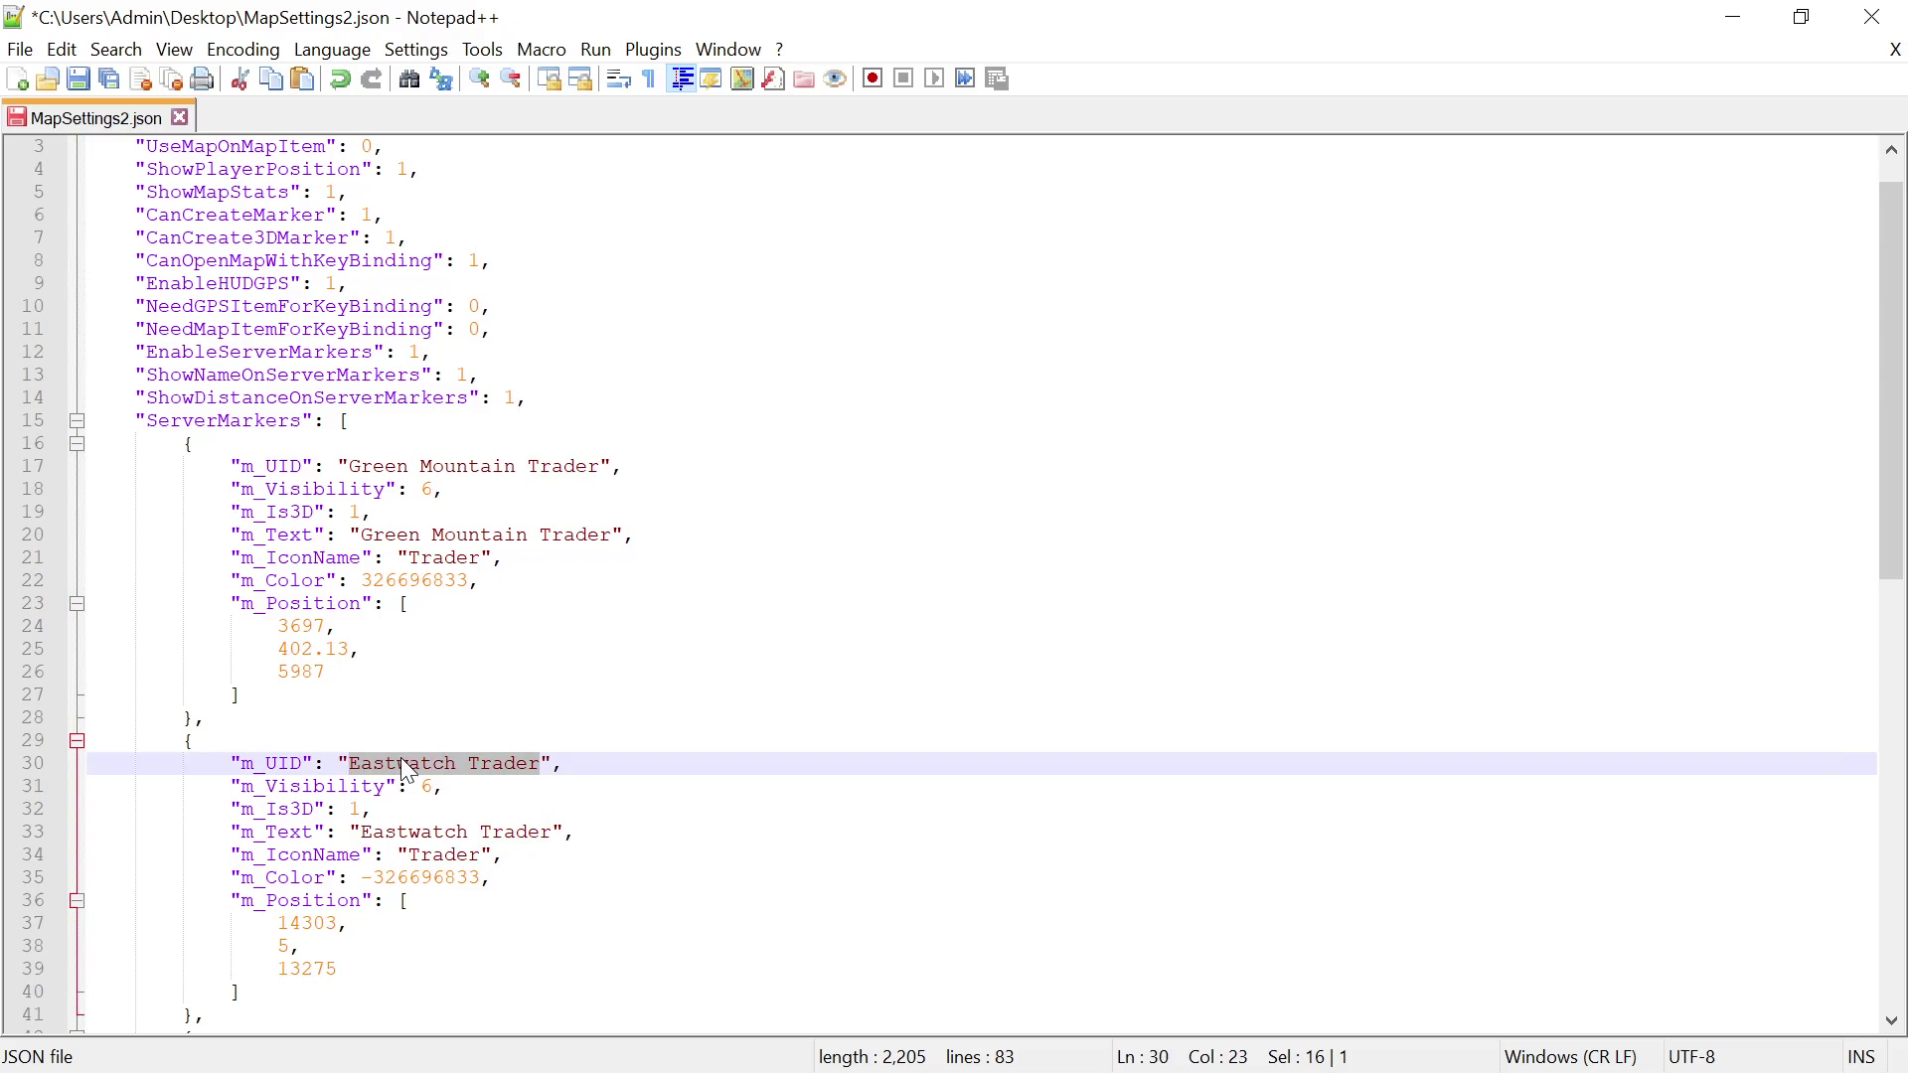
type("Kum")
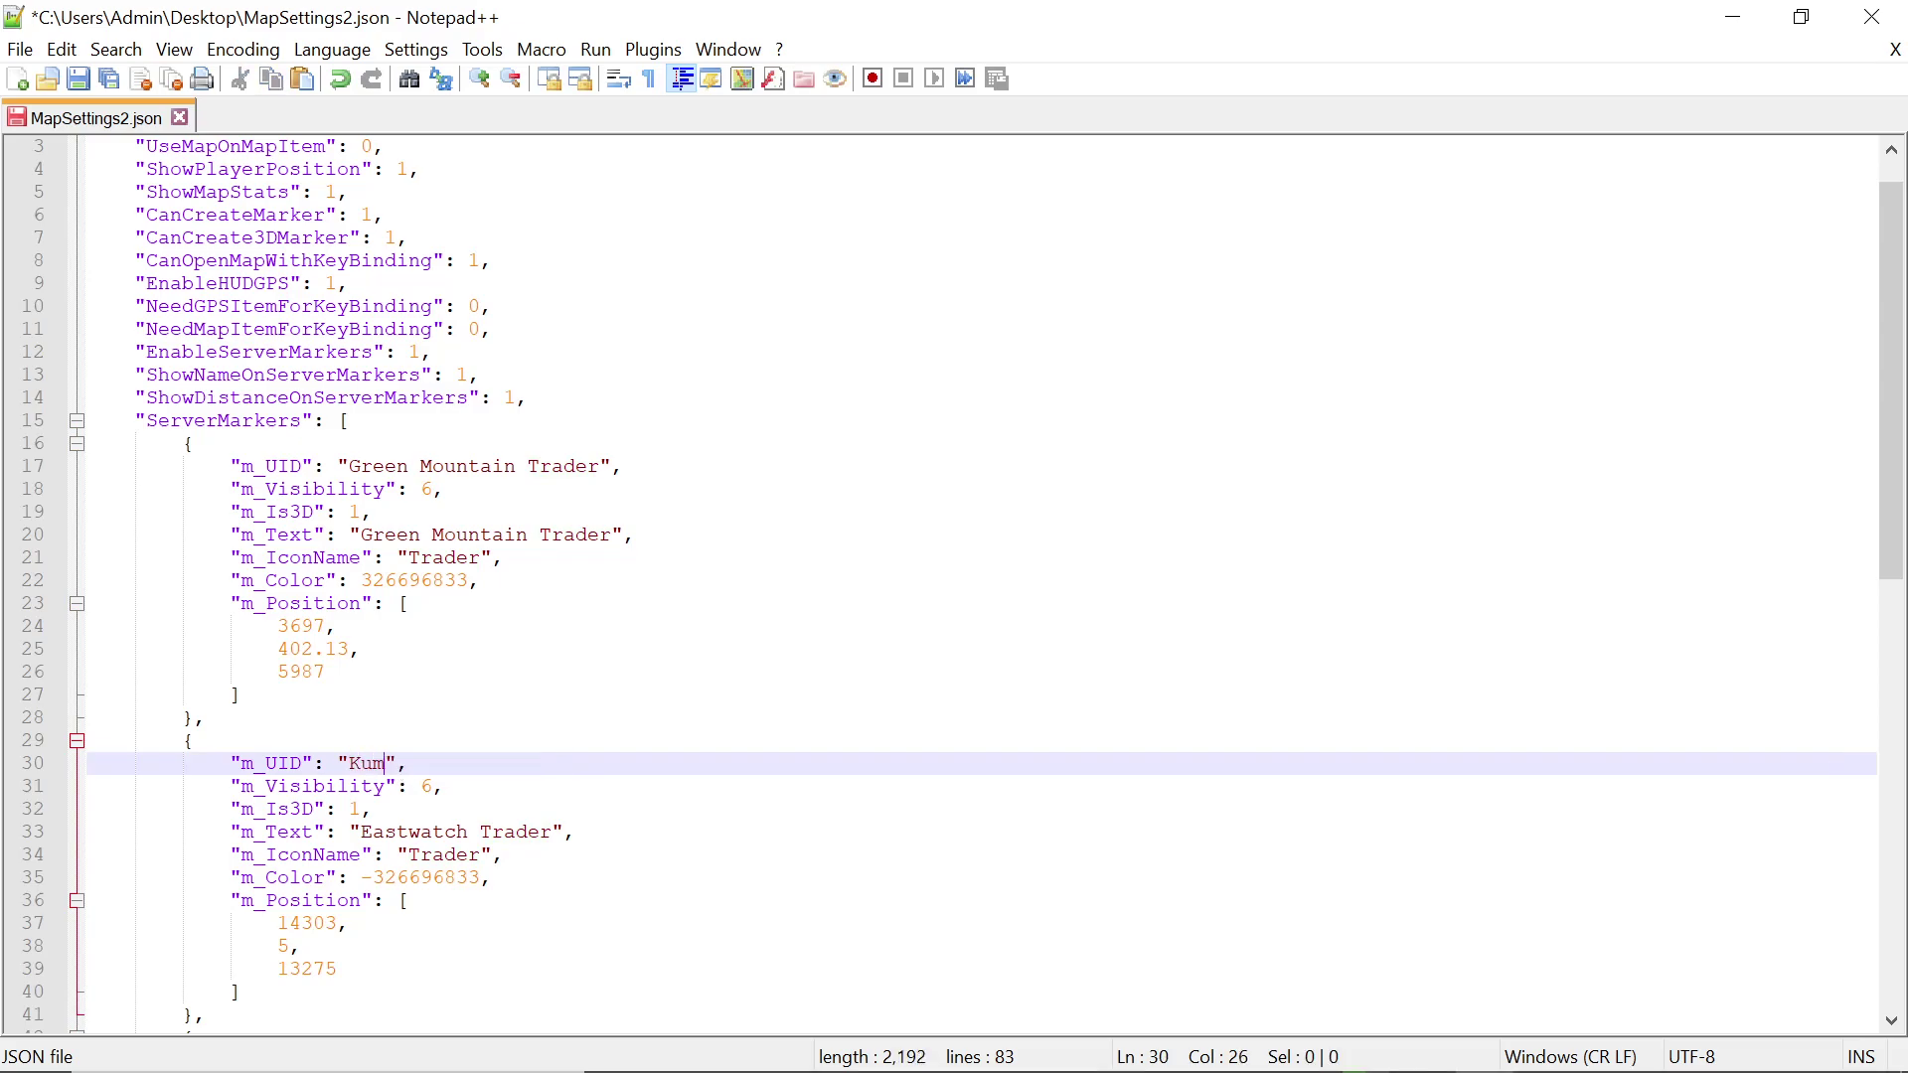
type("ryna")
- Replace the third marker's m_UID, the first Black Market Trader entry, with vibor
scroll(954, 586, "down", 6)
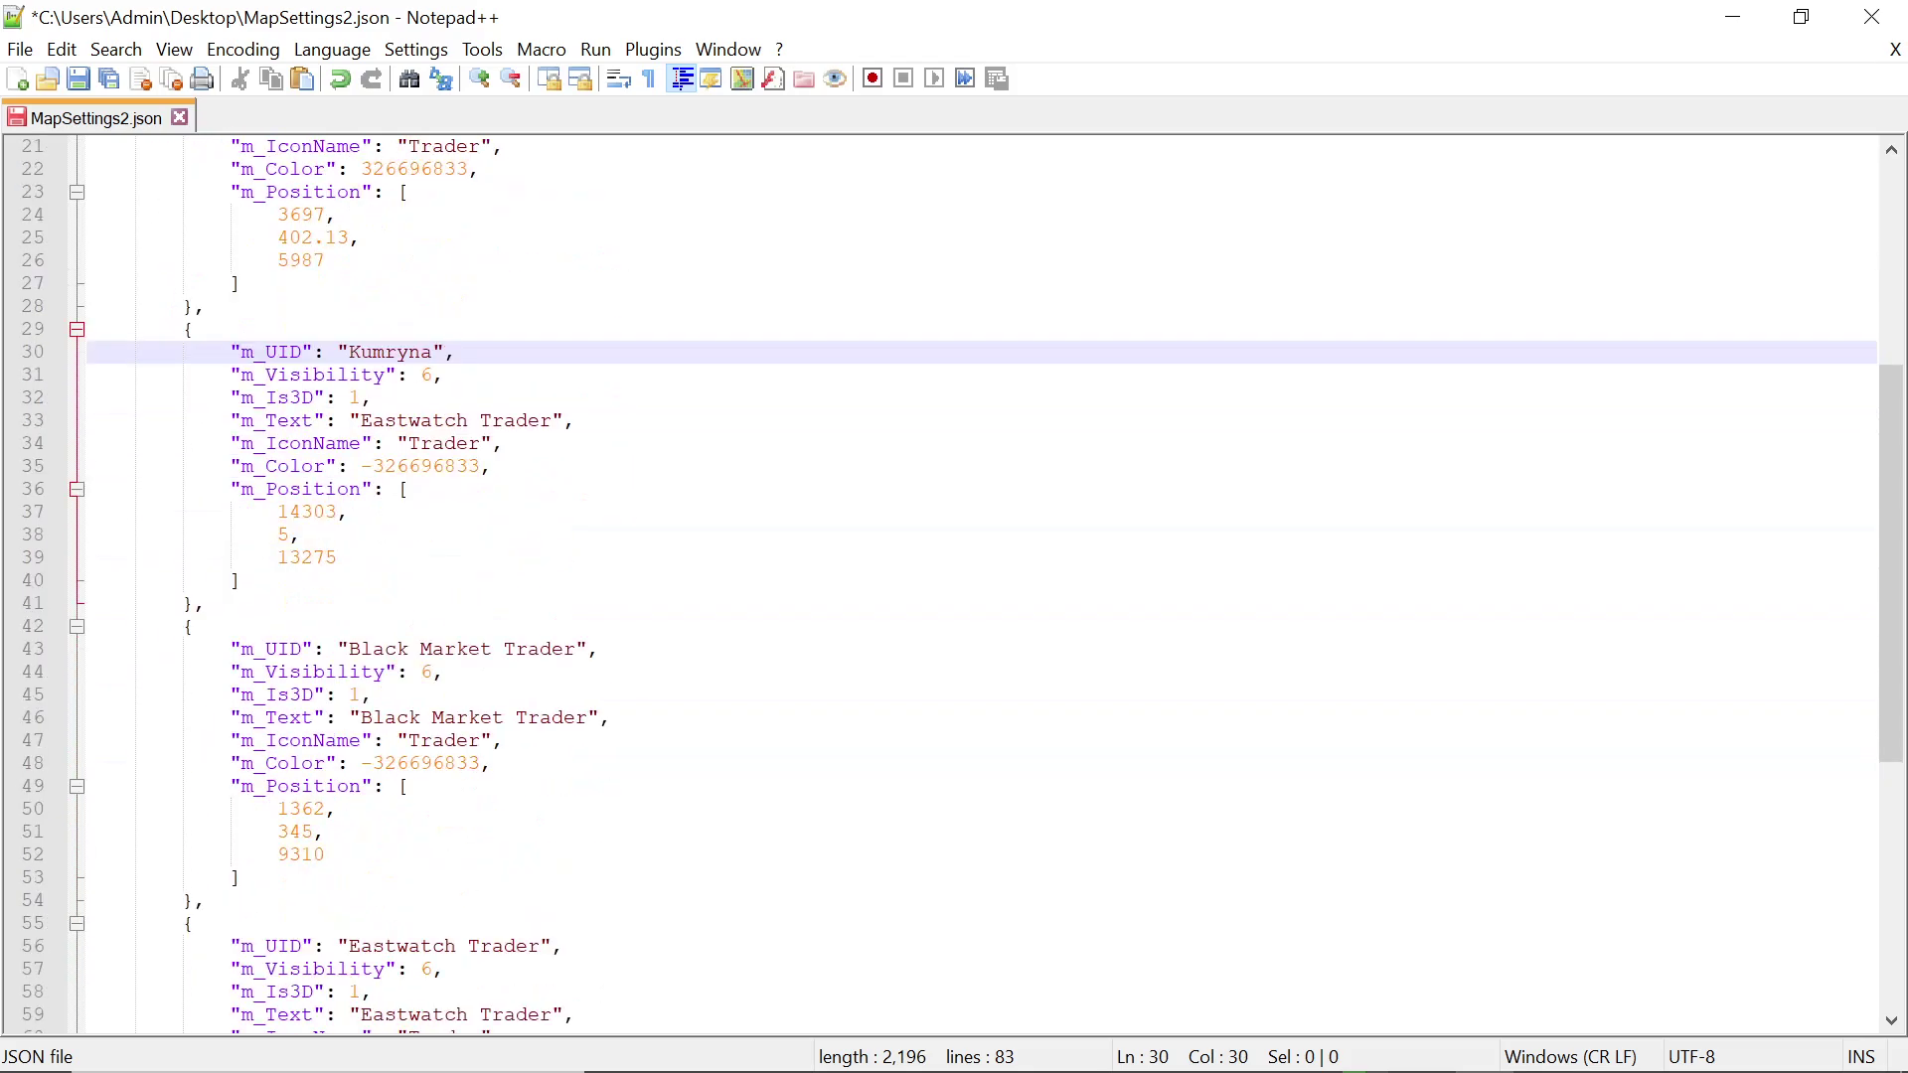
left_click(444, 672)
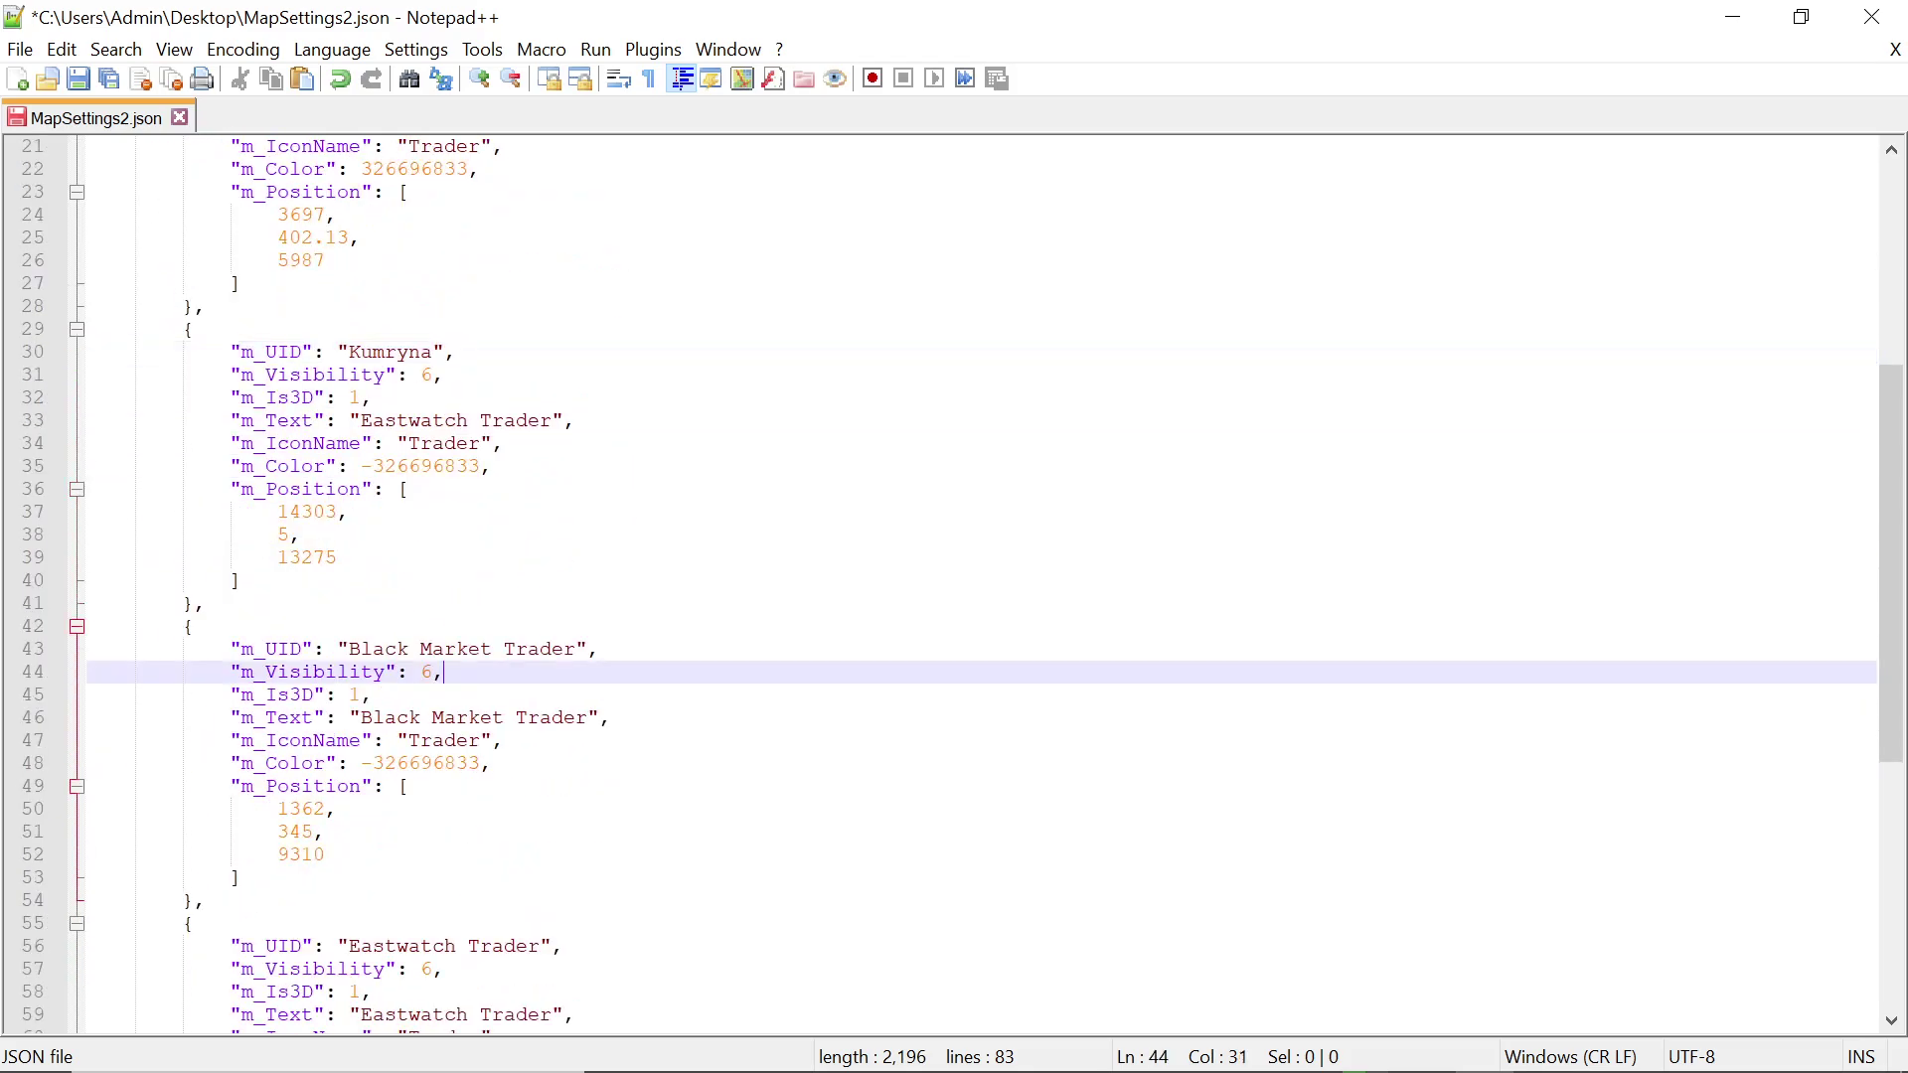
left_click_drag(576, 649, 356, 659)
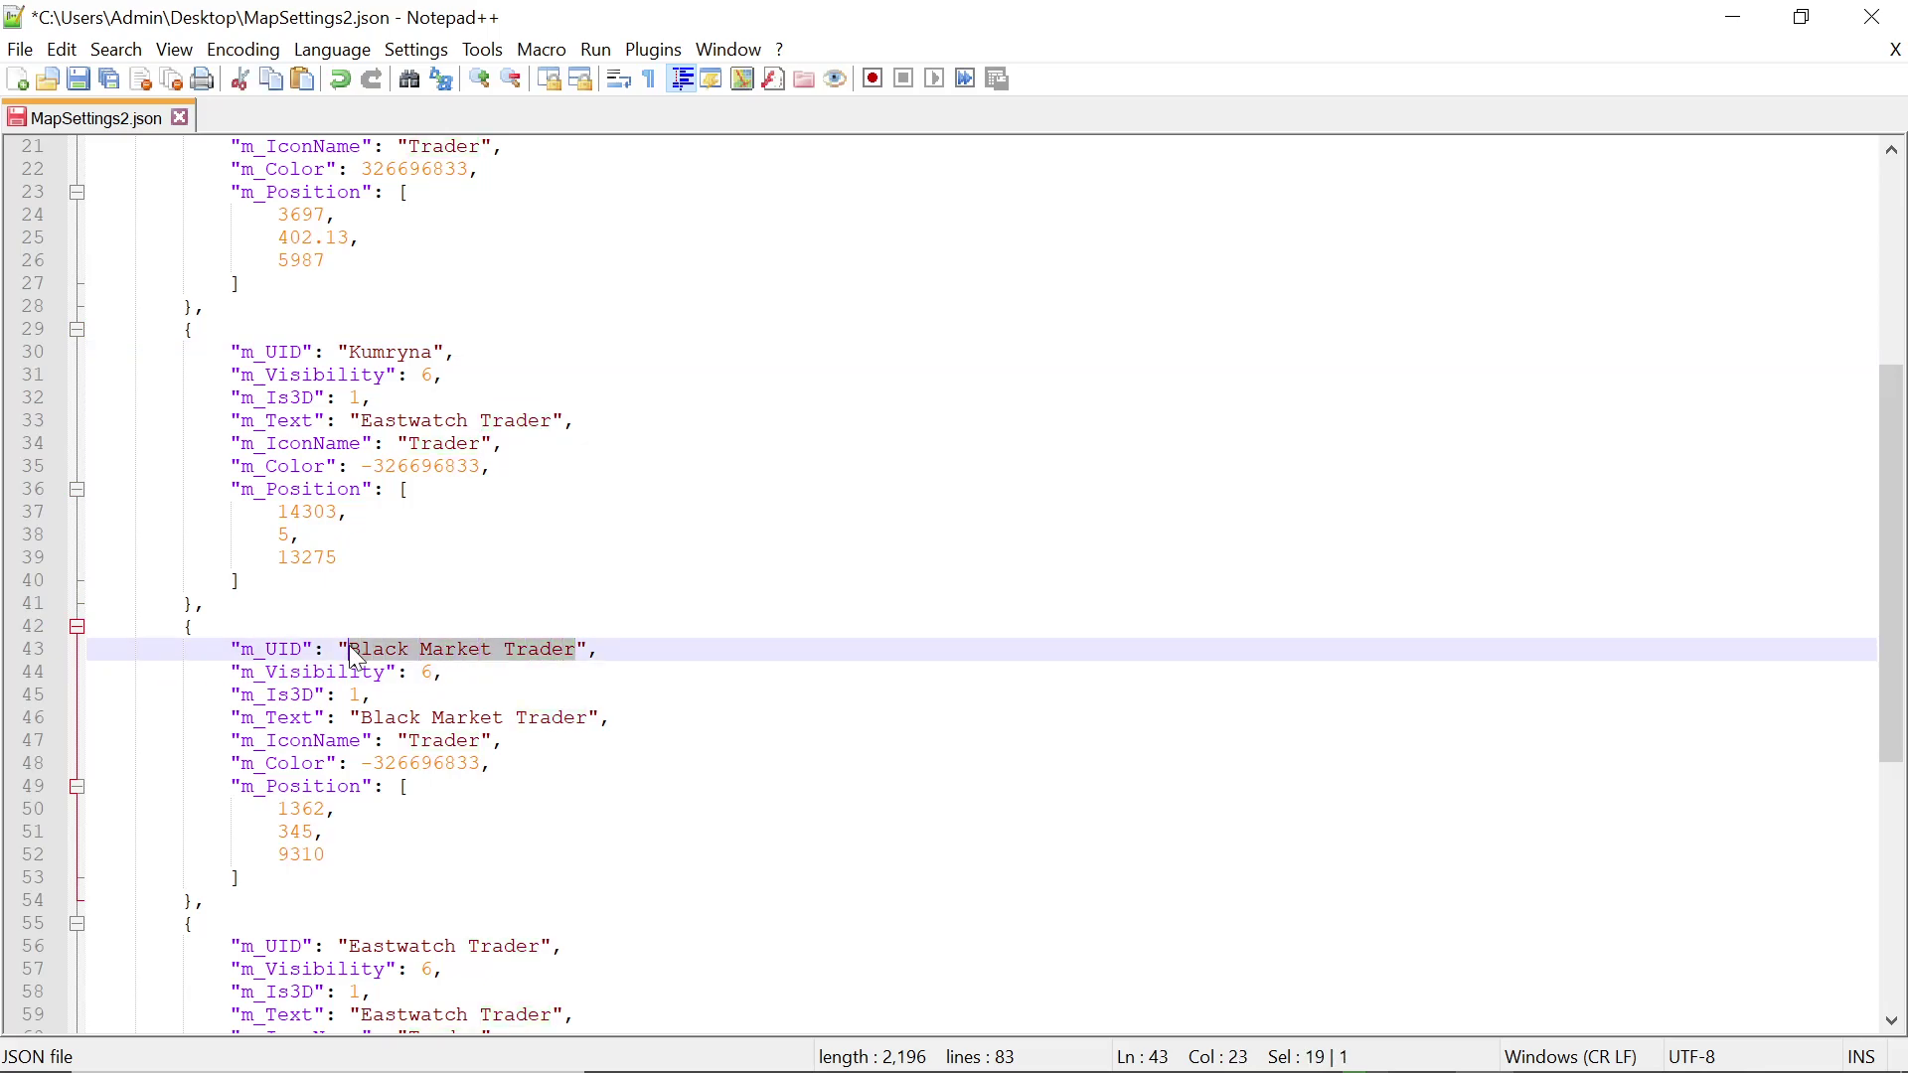
type("vi")
type("bor")
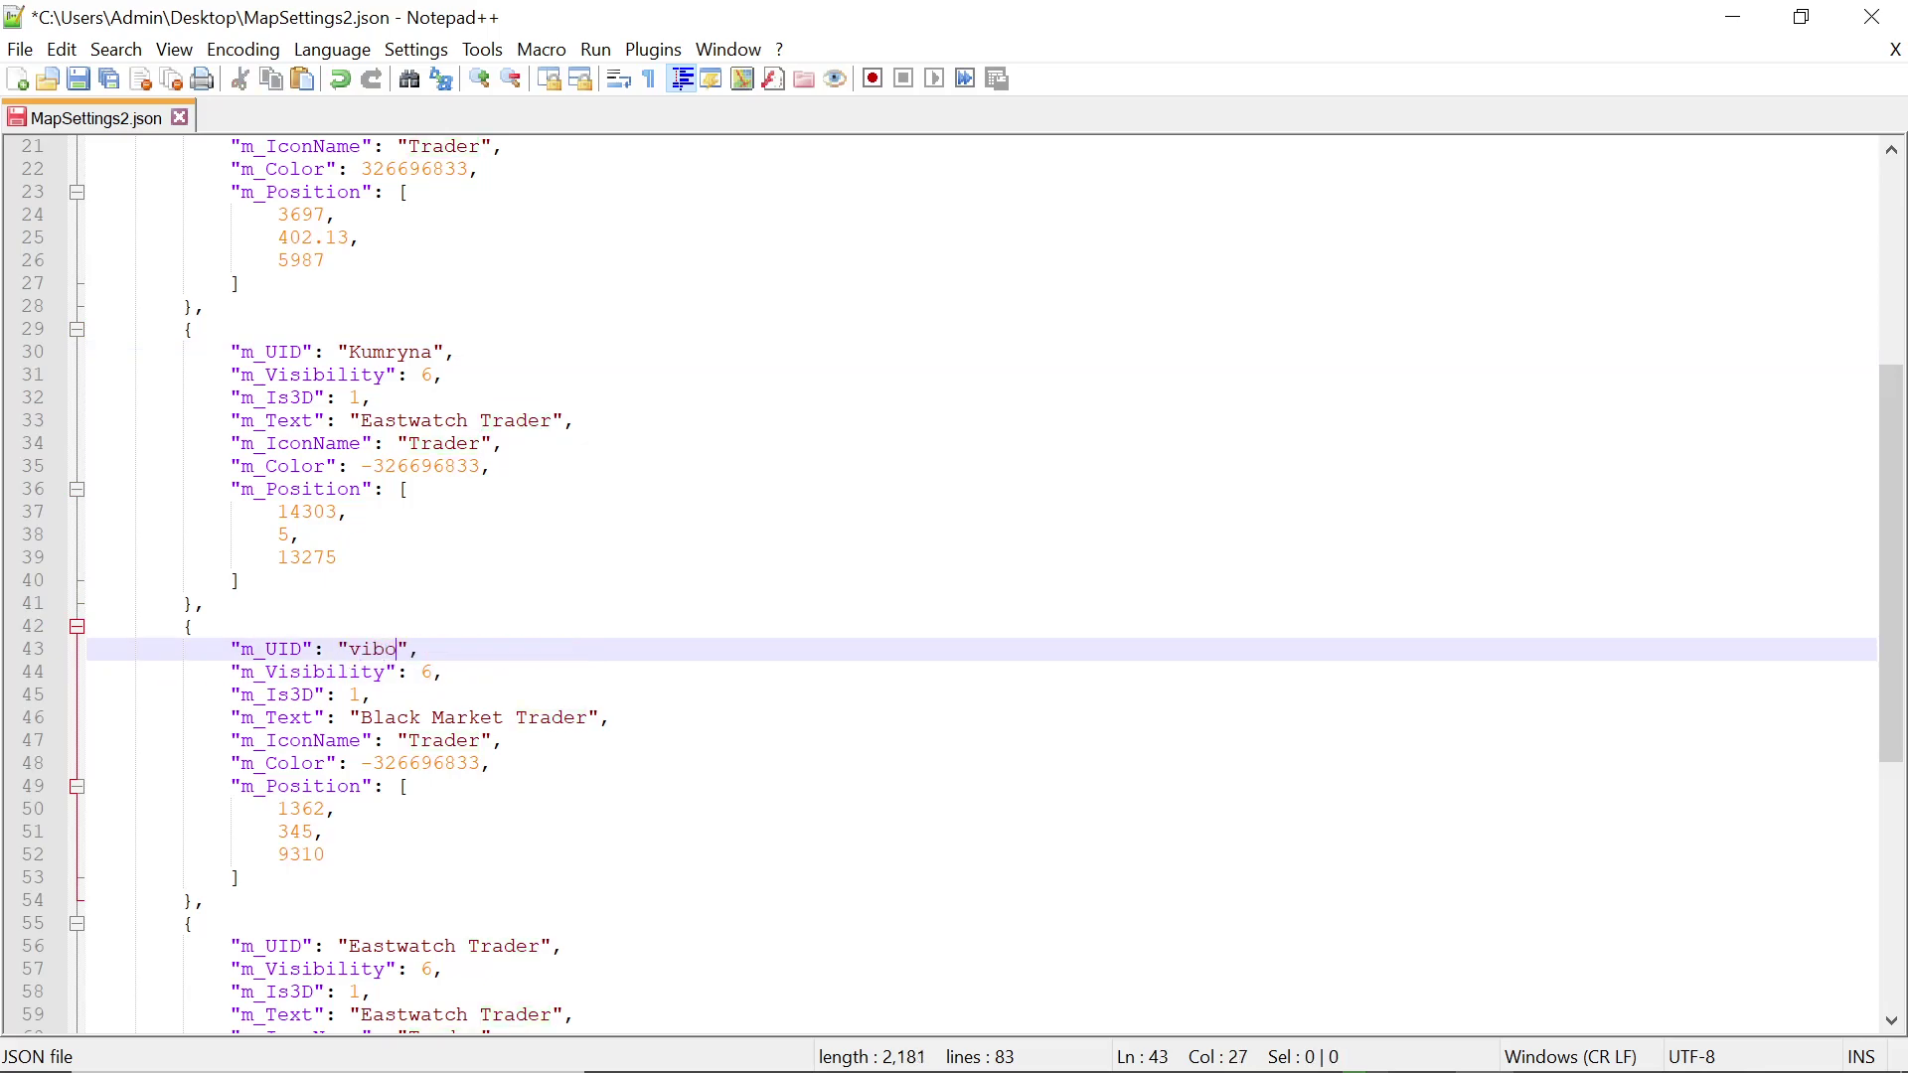
- Change the fourth marker's m_UID, in the duplicated Eastwatch Trader block, to polyana
scroll(954, 586, "down", 4)
left_click_drag(349, 672, 539, 672)
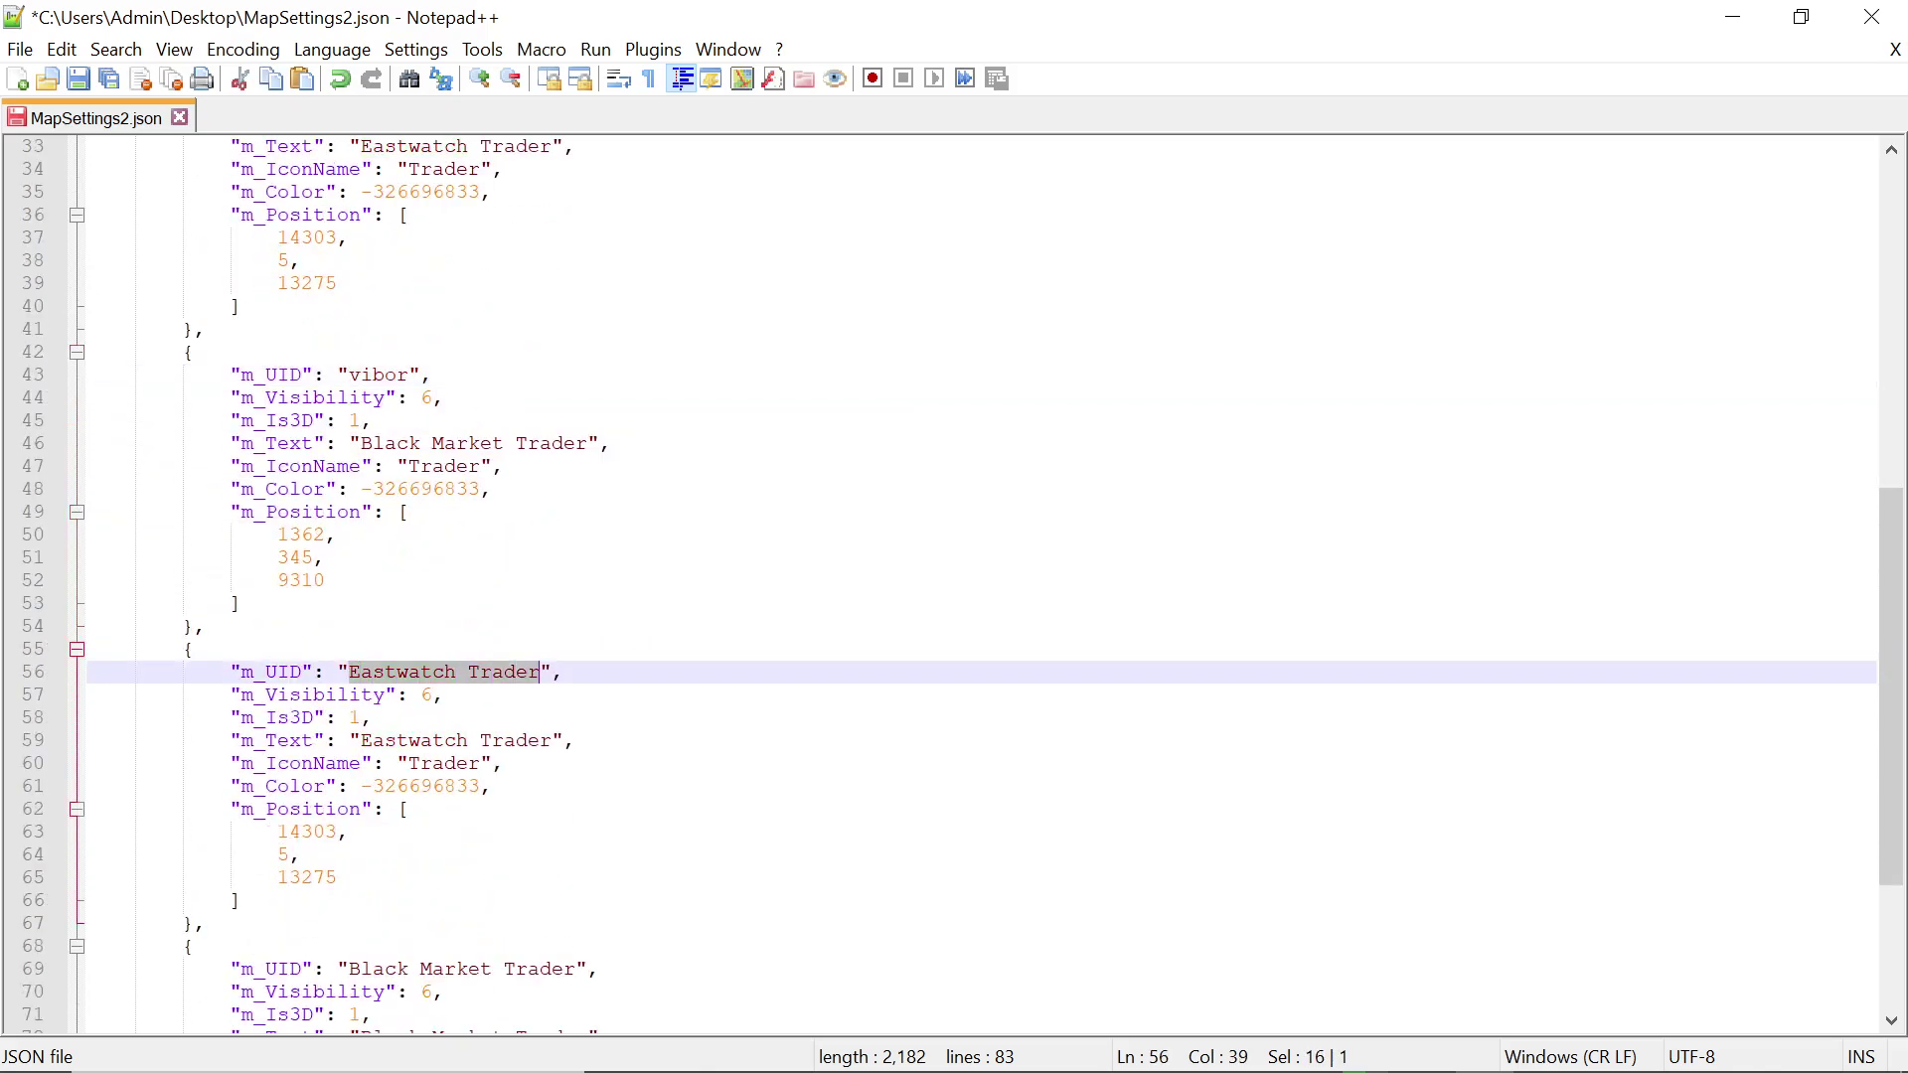
type("po")
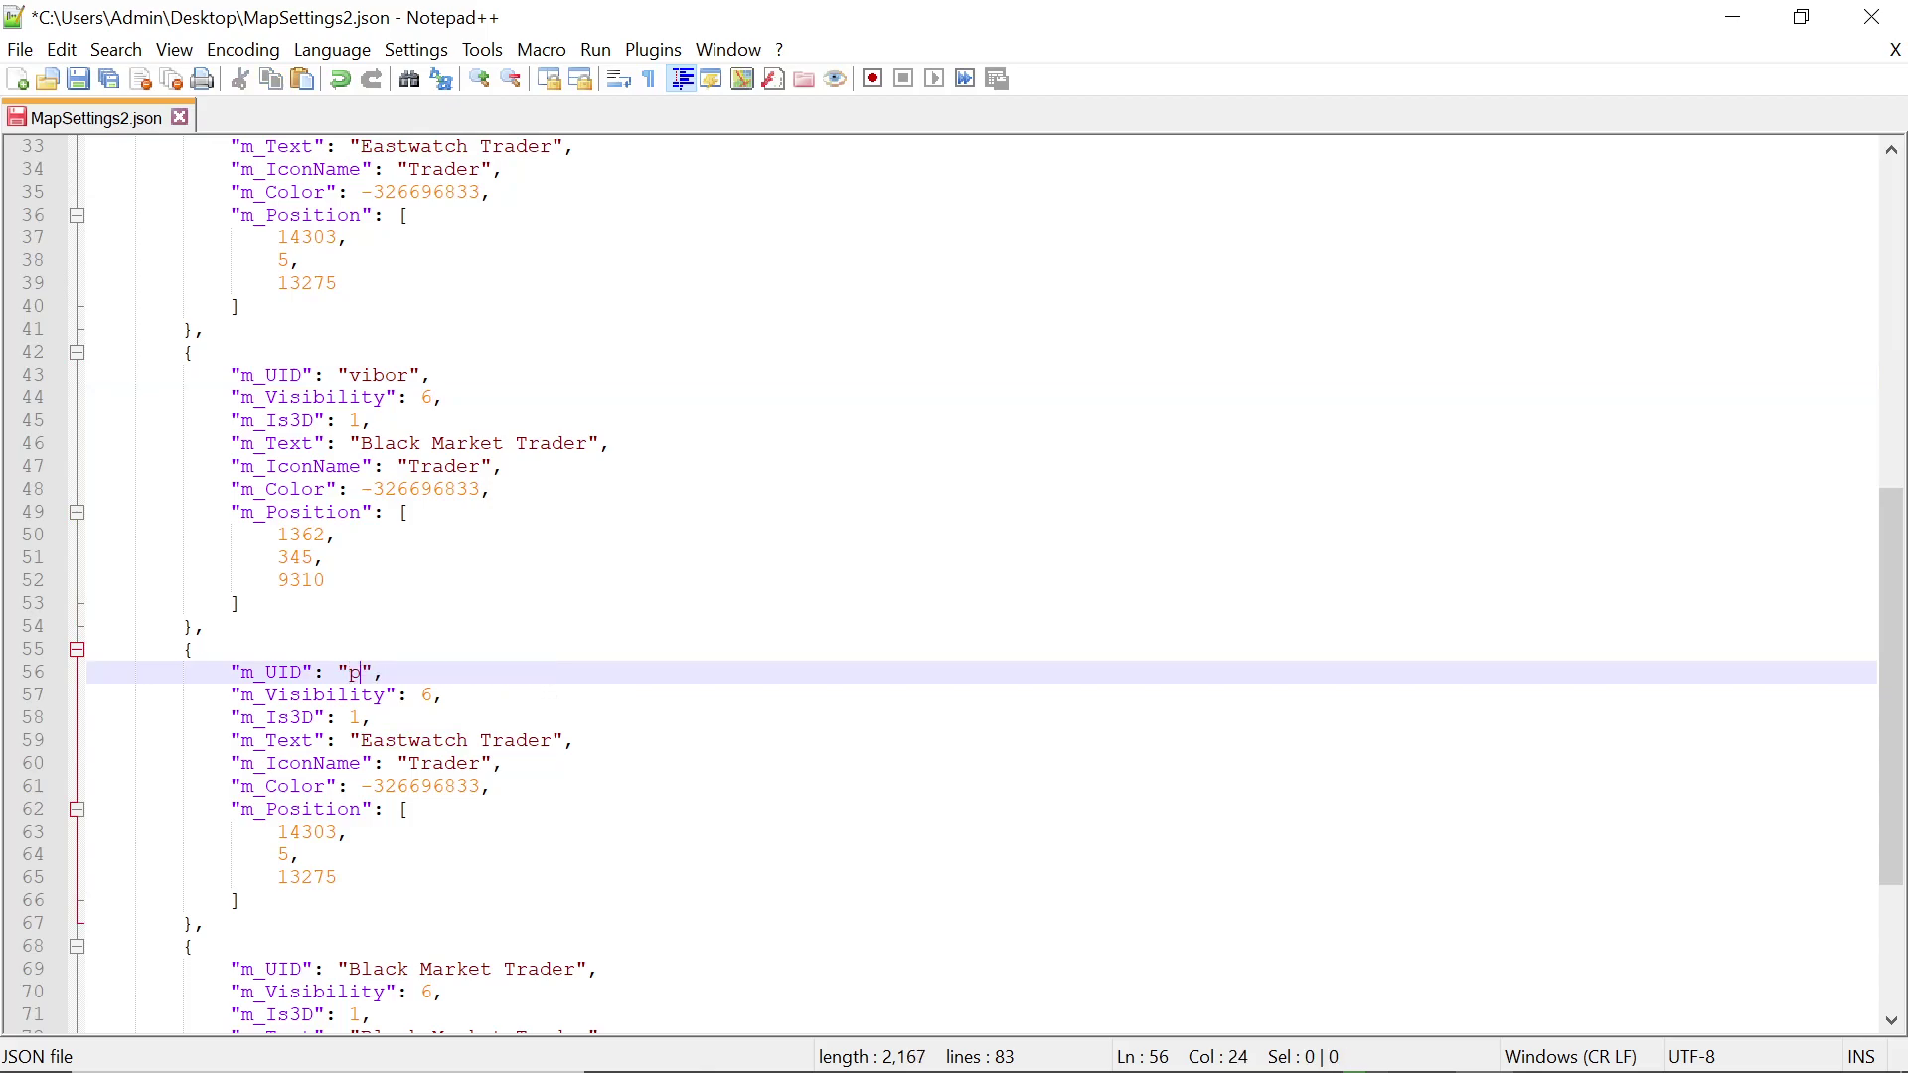
type("lyana")
- Change the fifth marker's m_UID, in the duplicated Black Market Trader block, to nw airfield
scroll(955, 587, "down", 4)
left_click_drag(349, 695, 574, 696)
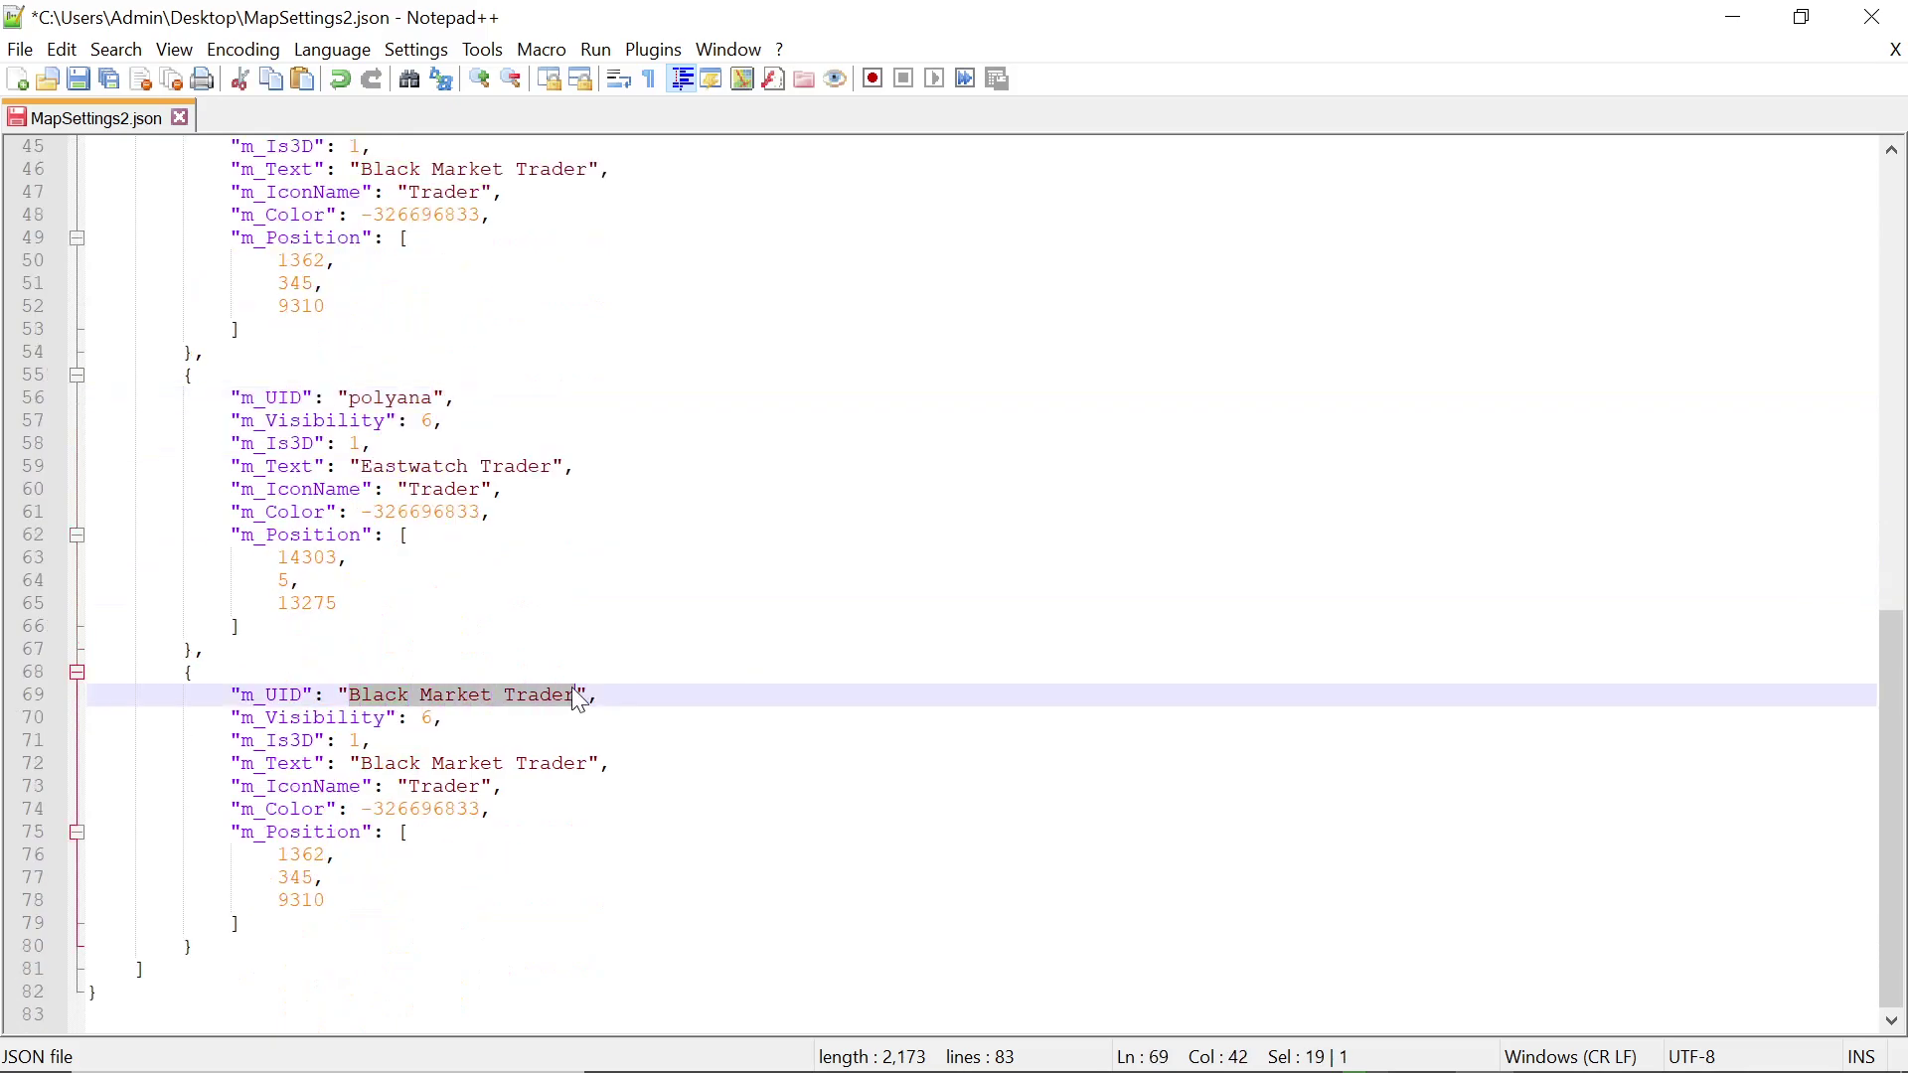
type("nw ai")
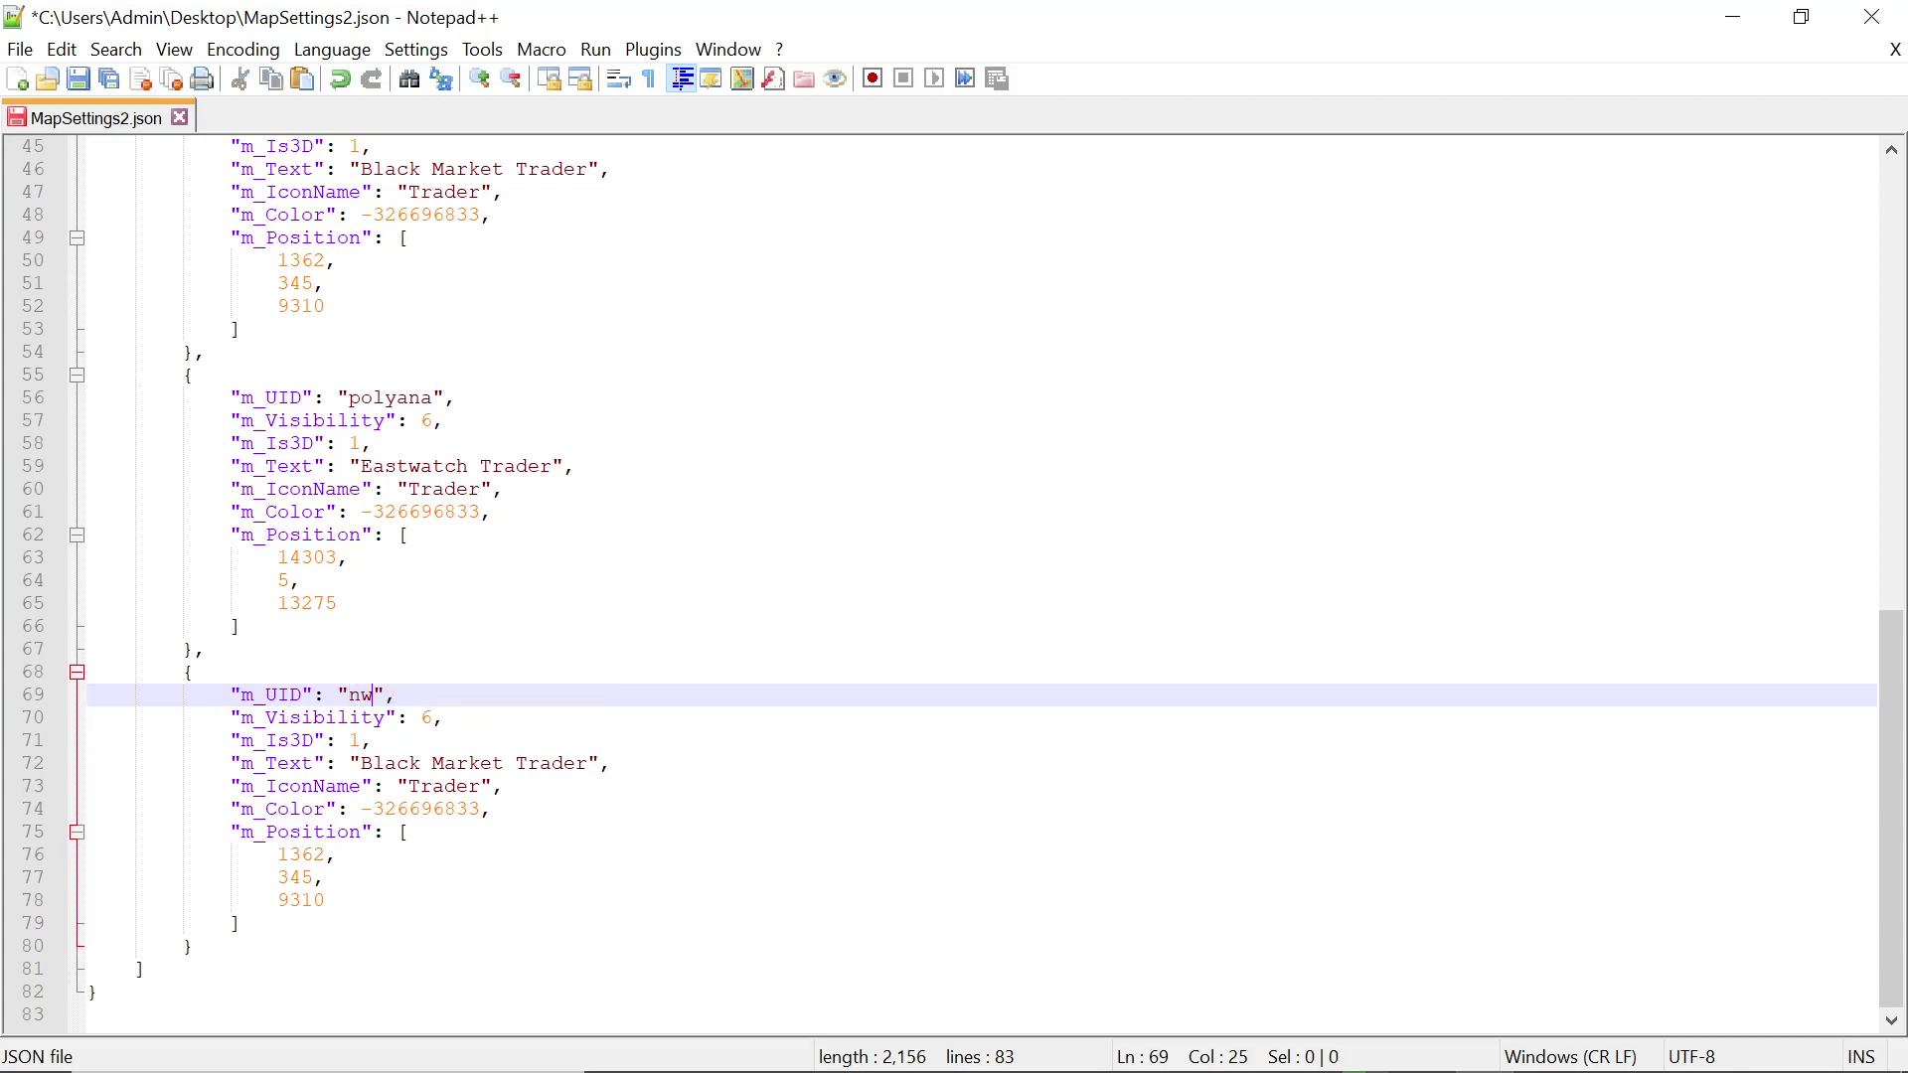
type("rfield")
- Edit the nw airfield marker's m_Text by removing "Black Market" and adding the number, giving " Trader 5"
scroll(955, 587, "up", 3)
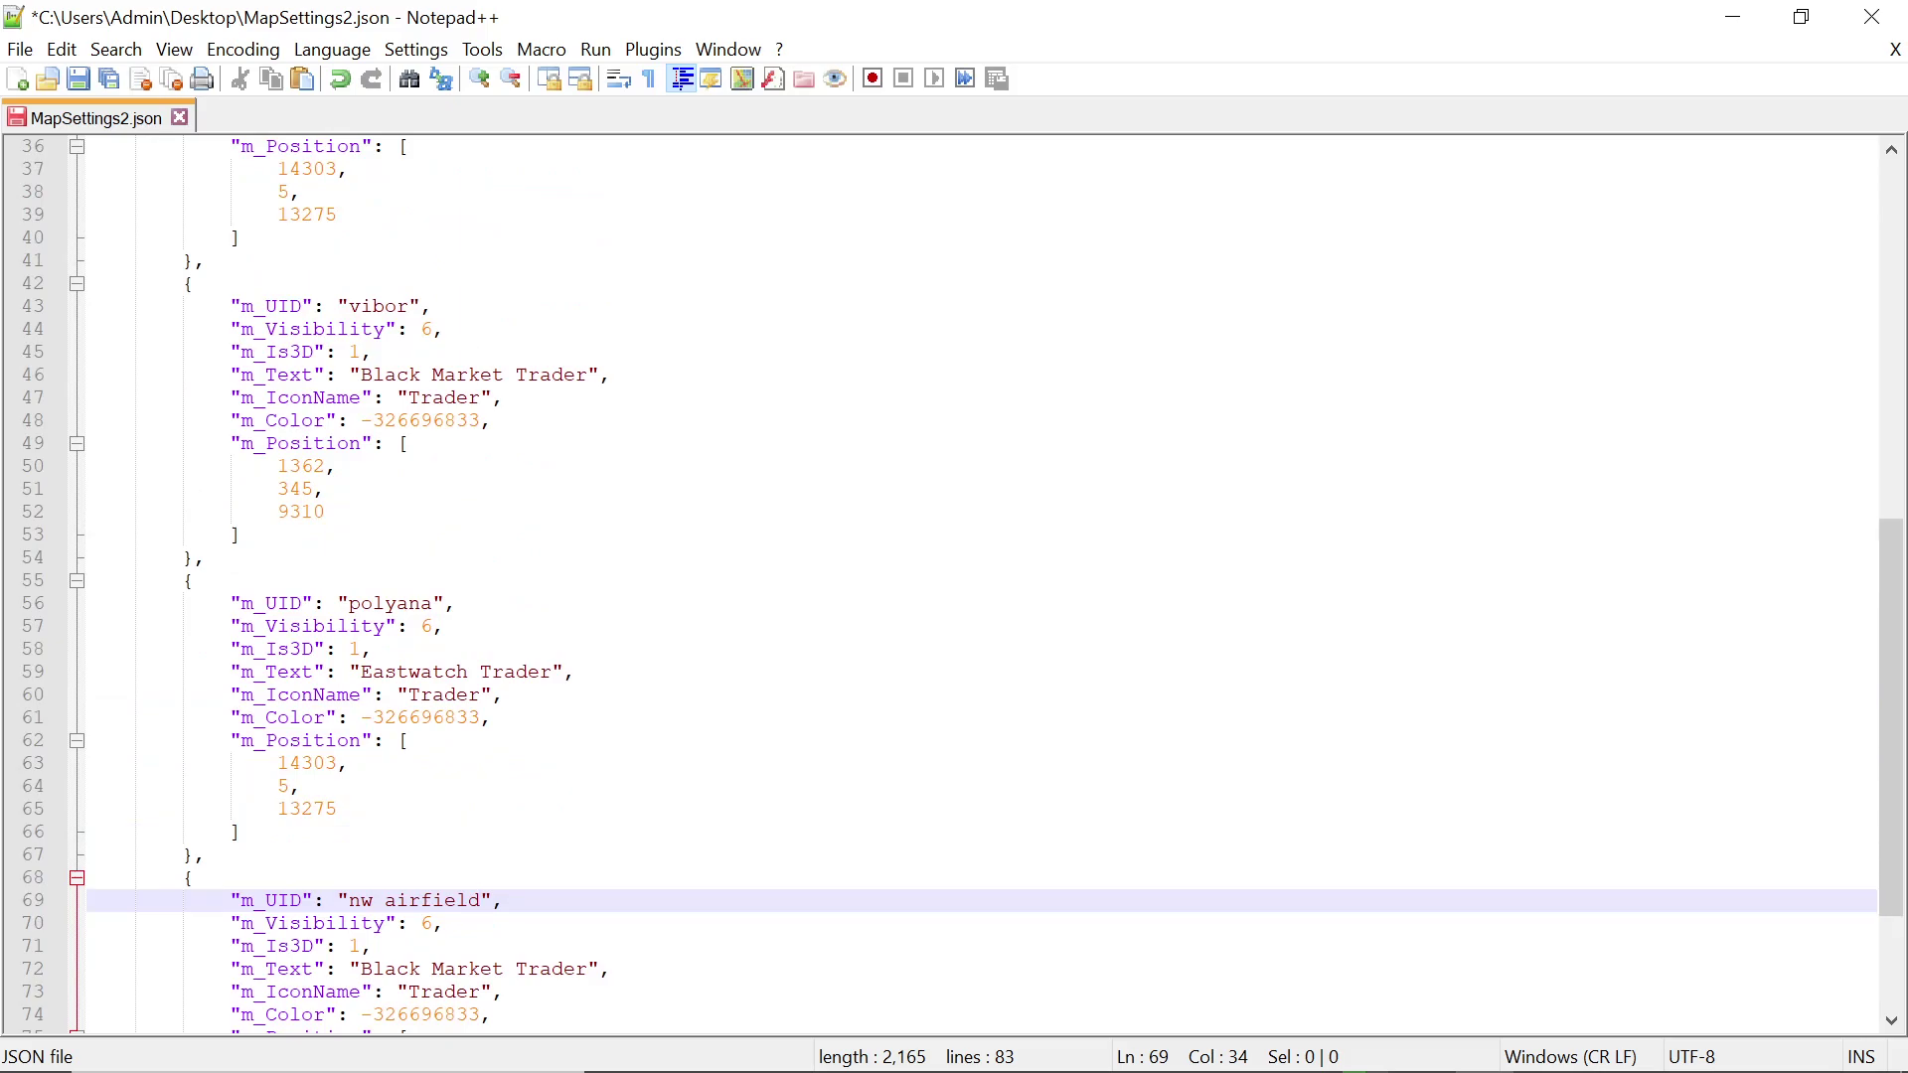
scroll(954, 586, "up", 1)
scroll(954, 586, "down", 3)
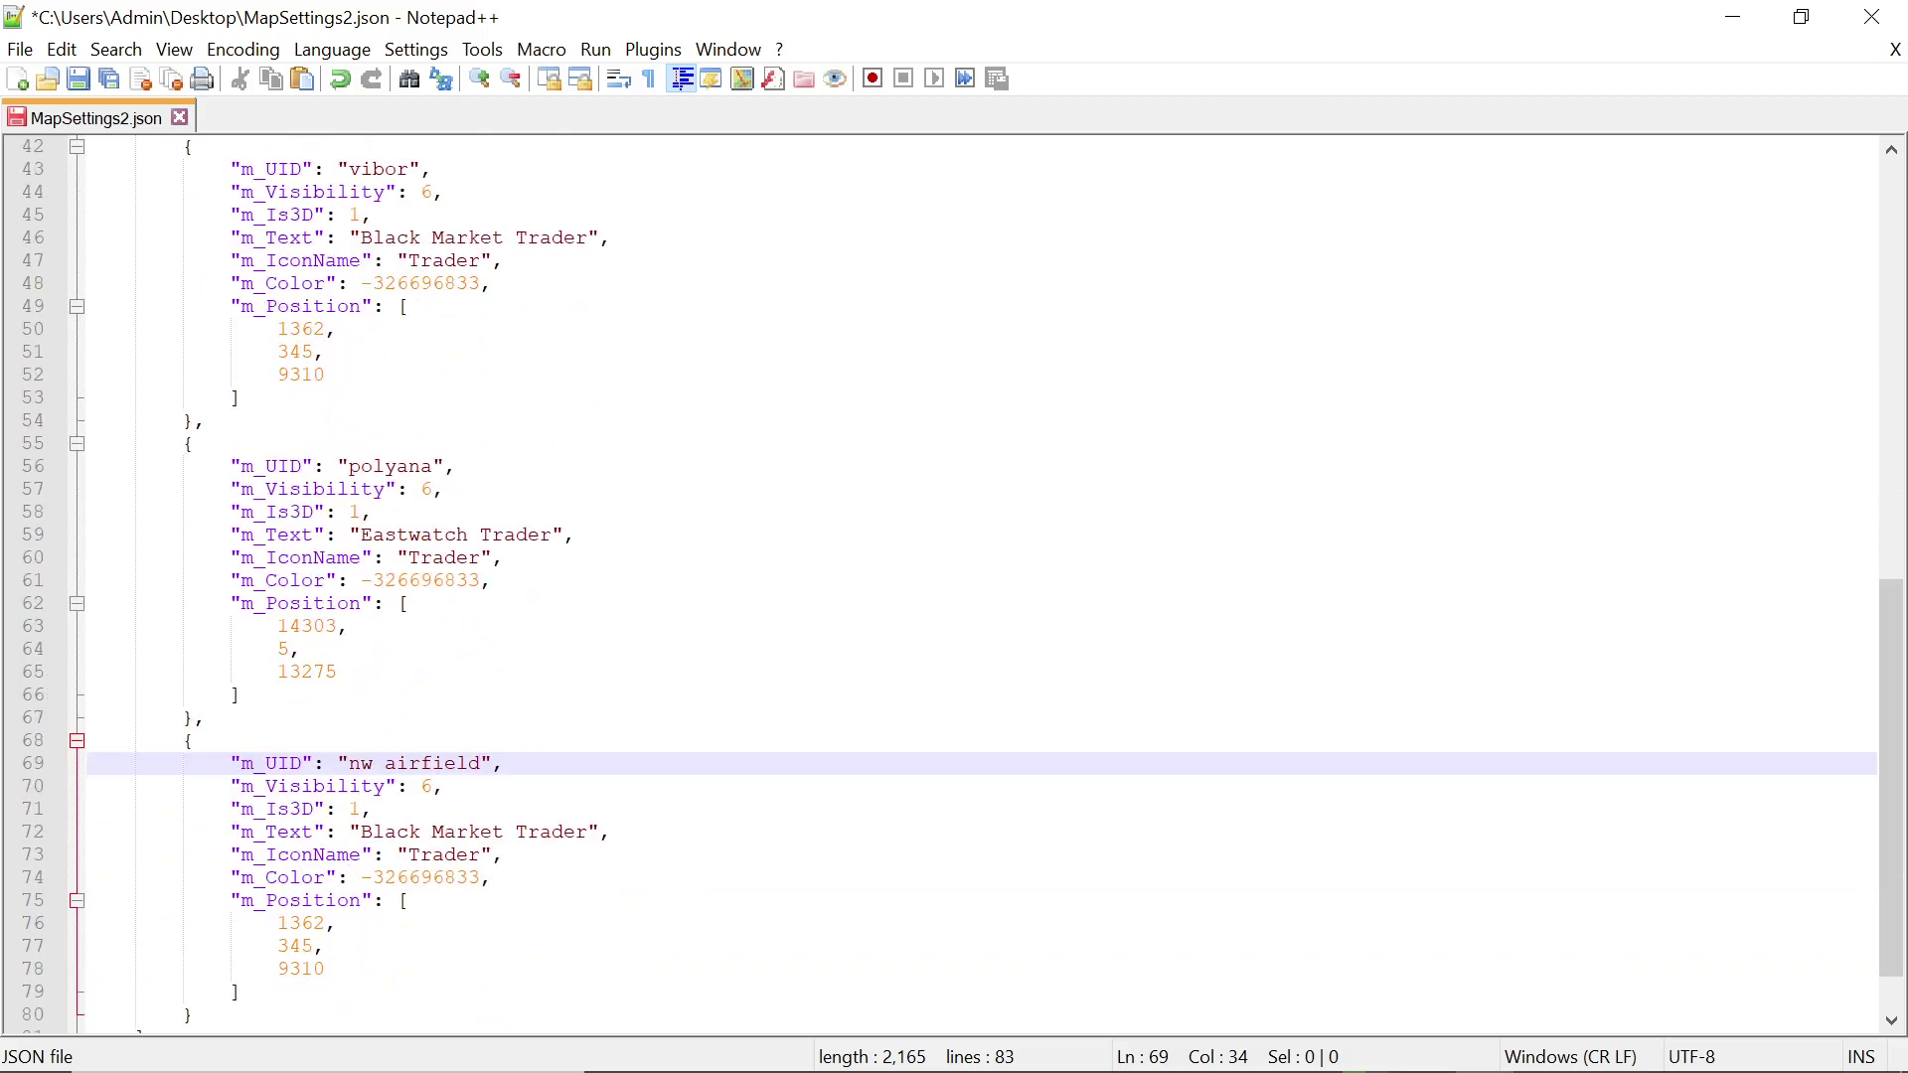
left_click_drag(504, 832, 361, 832)
key("Delete")
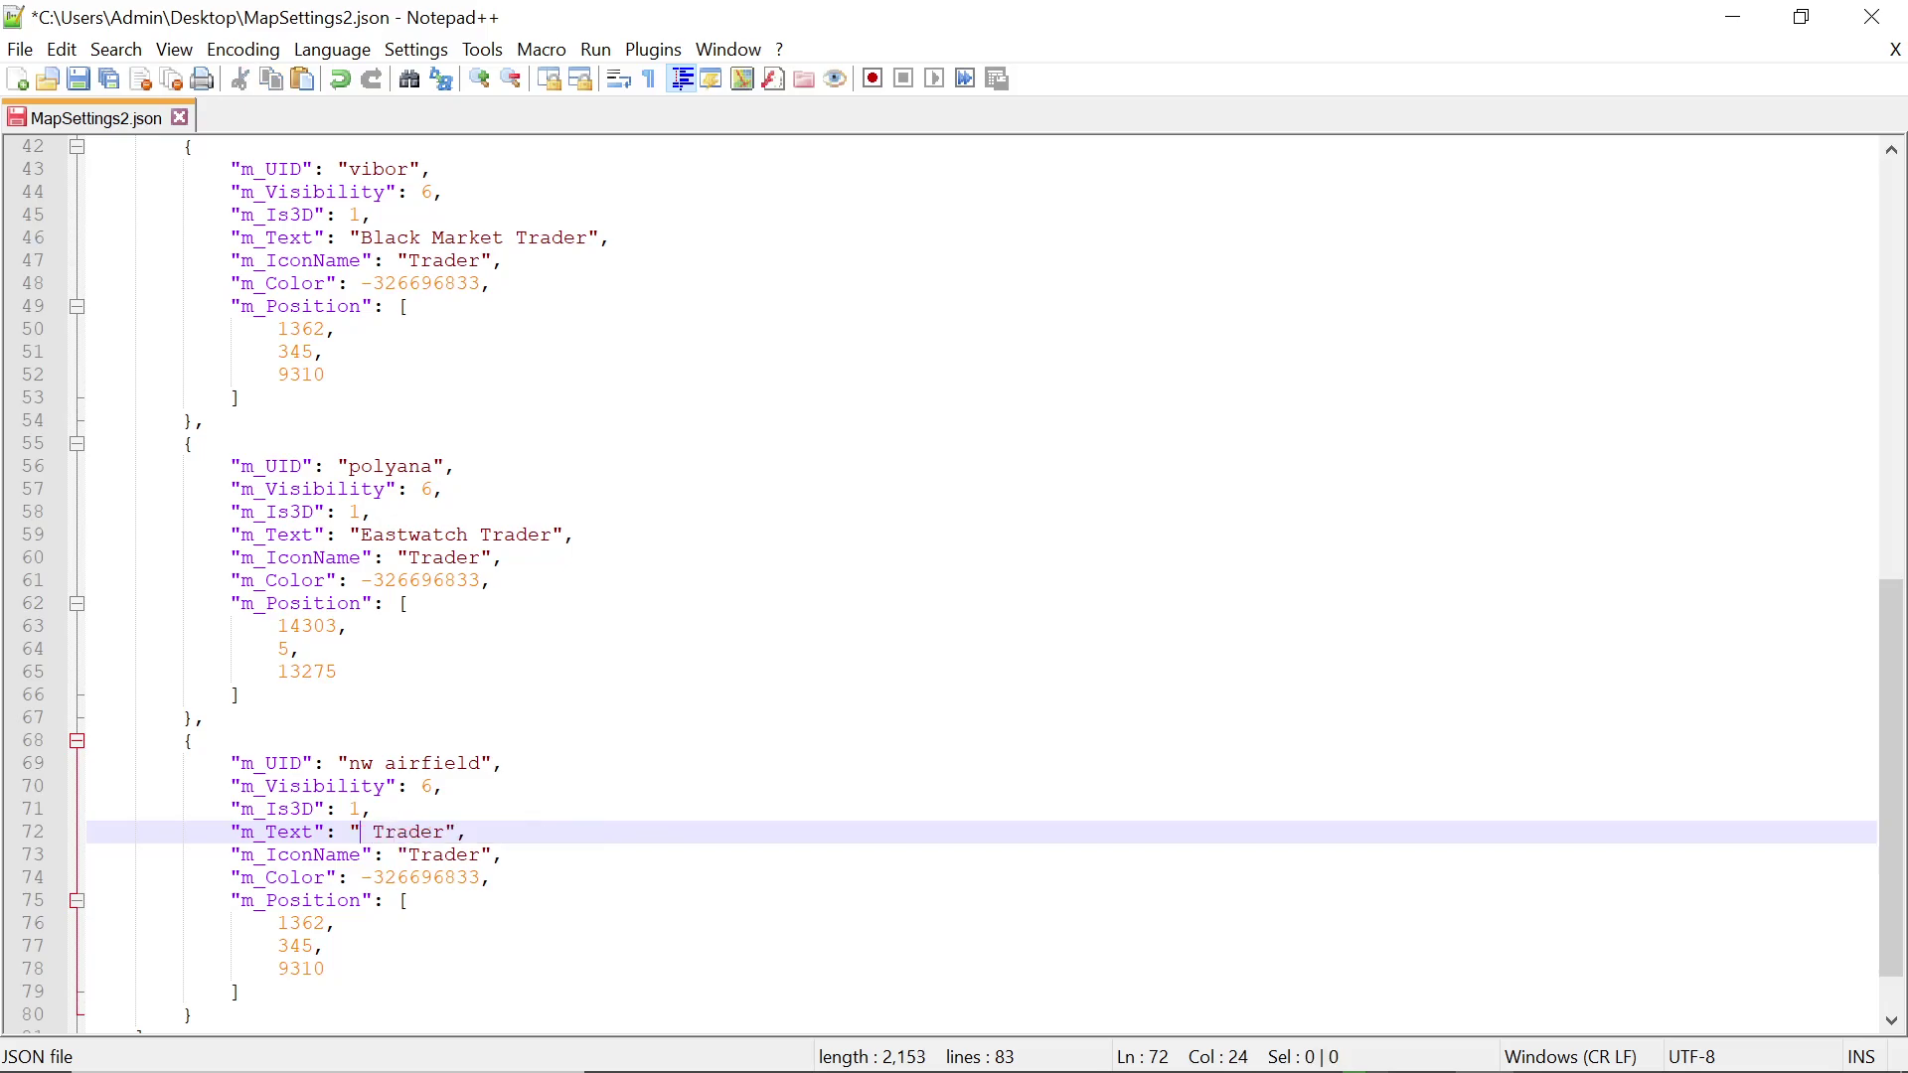
left_click(433, 831)
left_click(444, 832)
type("5")
- Remove "Eastwatch" from the polyana marker's m_Text and add the number so it reads "Trader 4"
left_click_drag(480, 535, 361, 537)
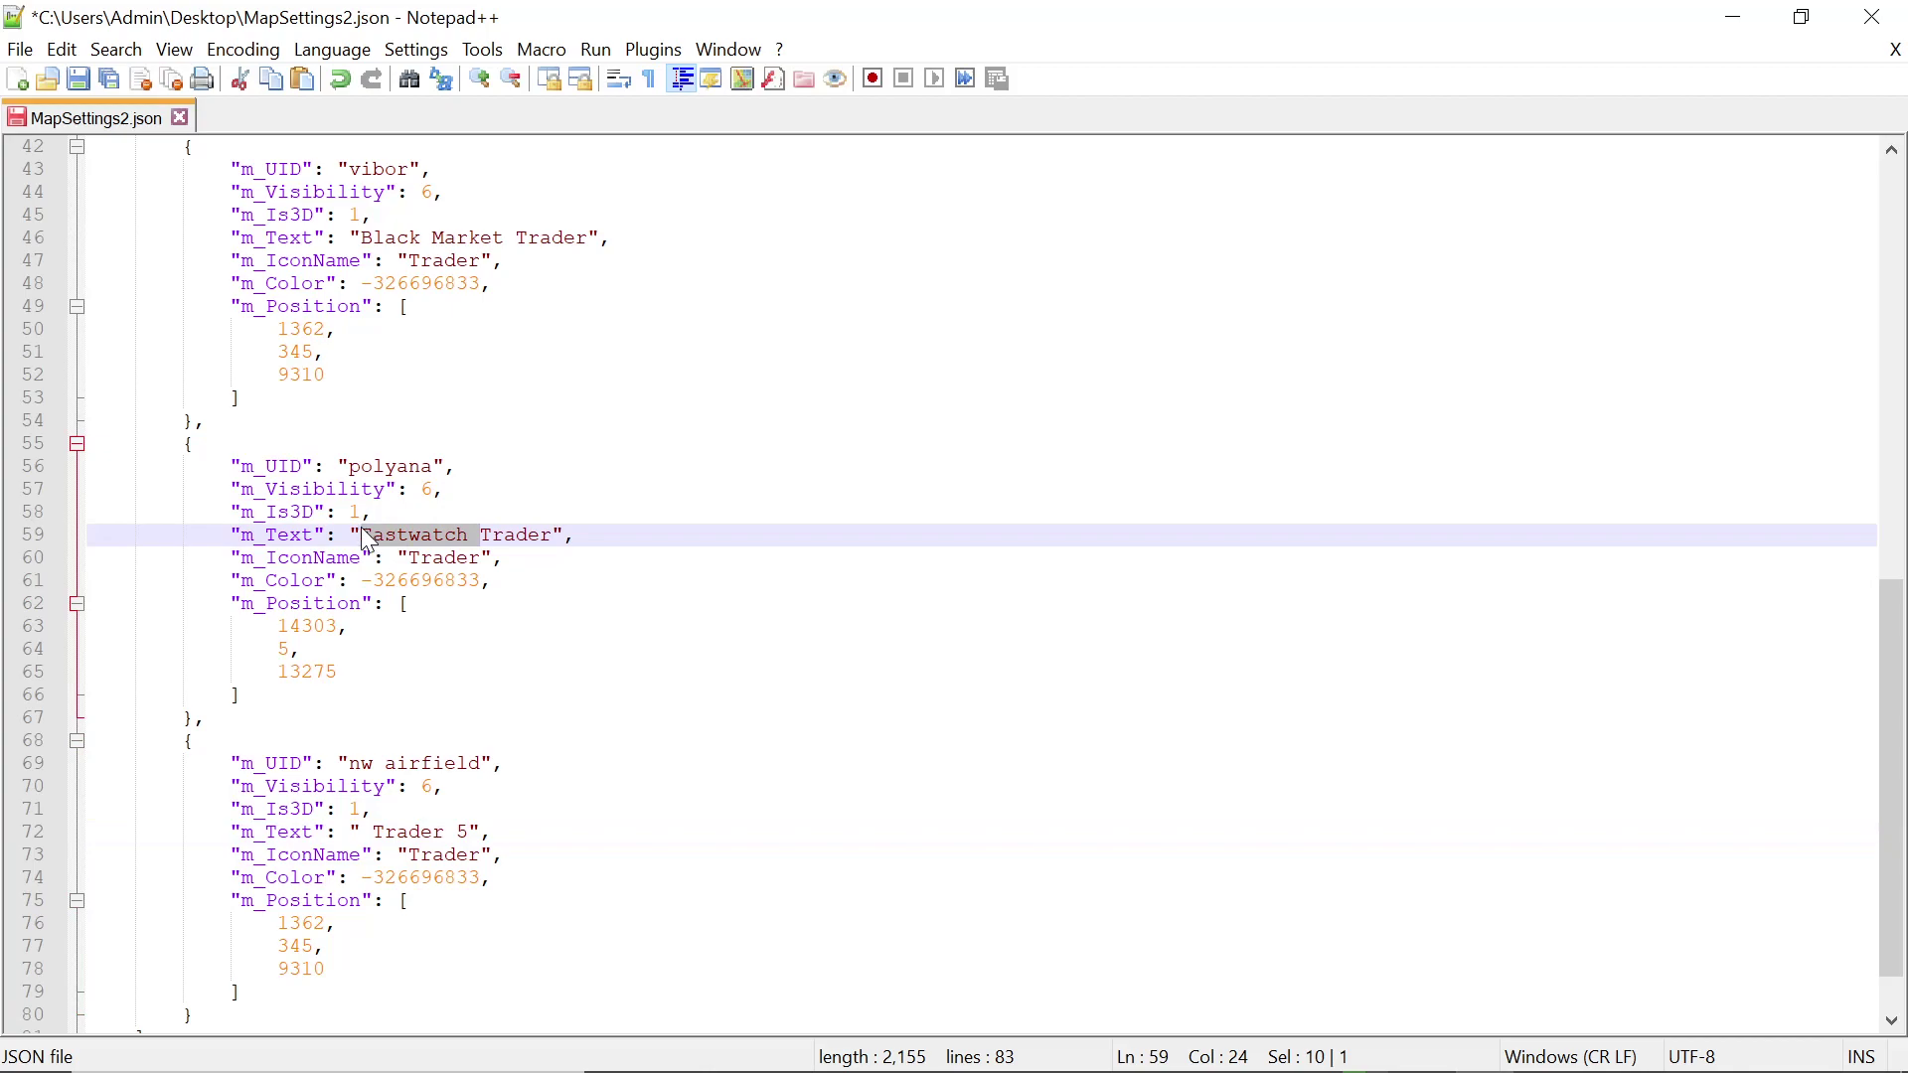
key("Delete")
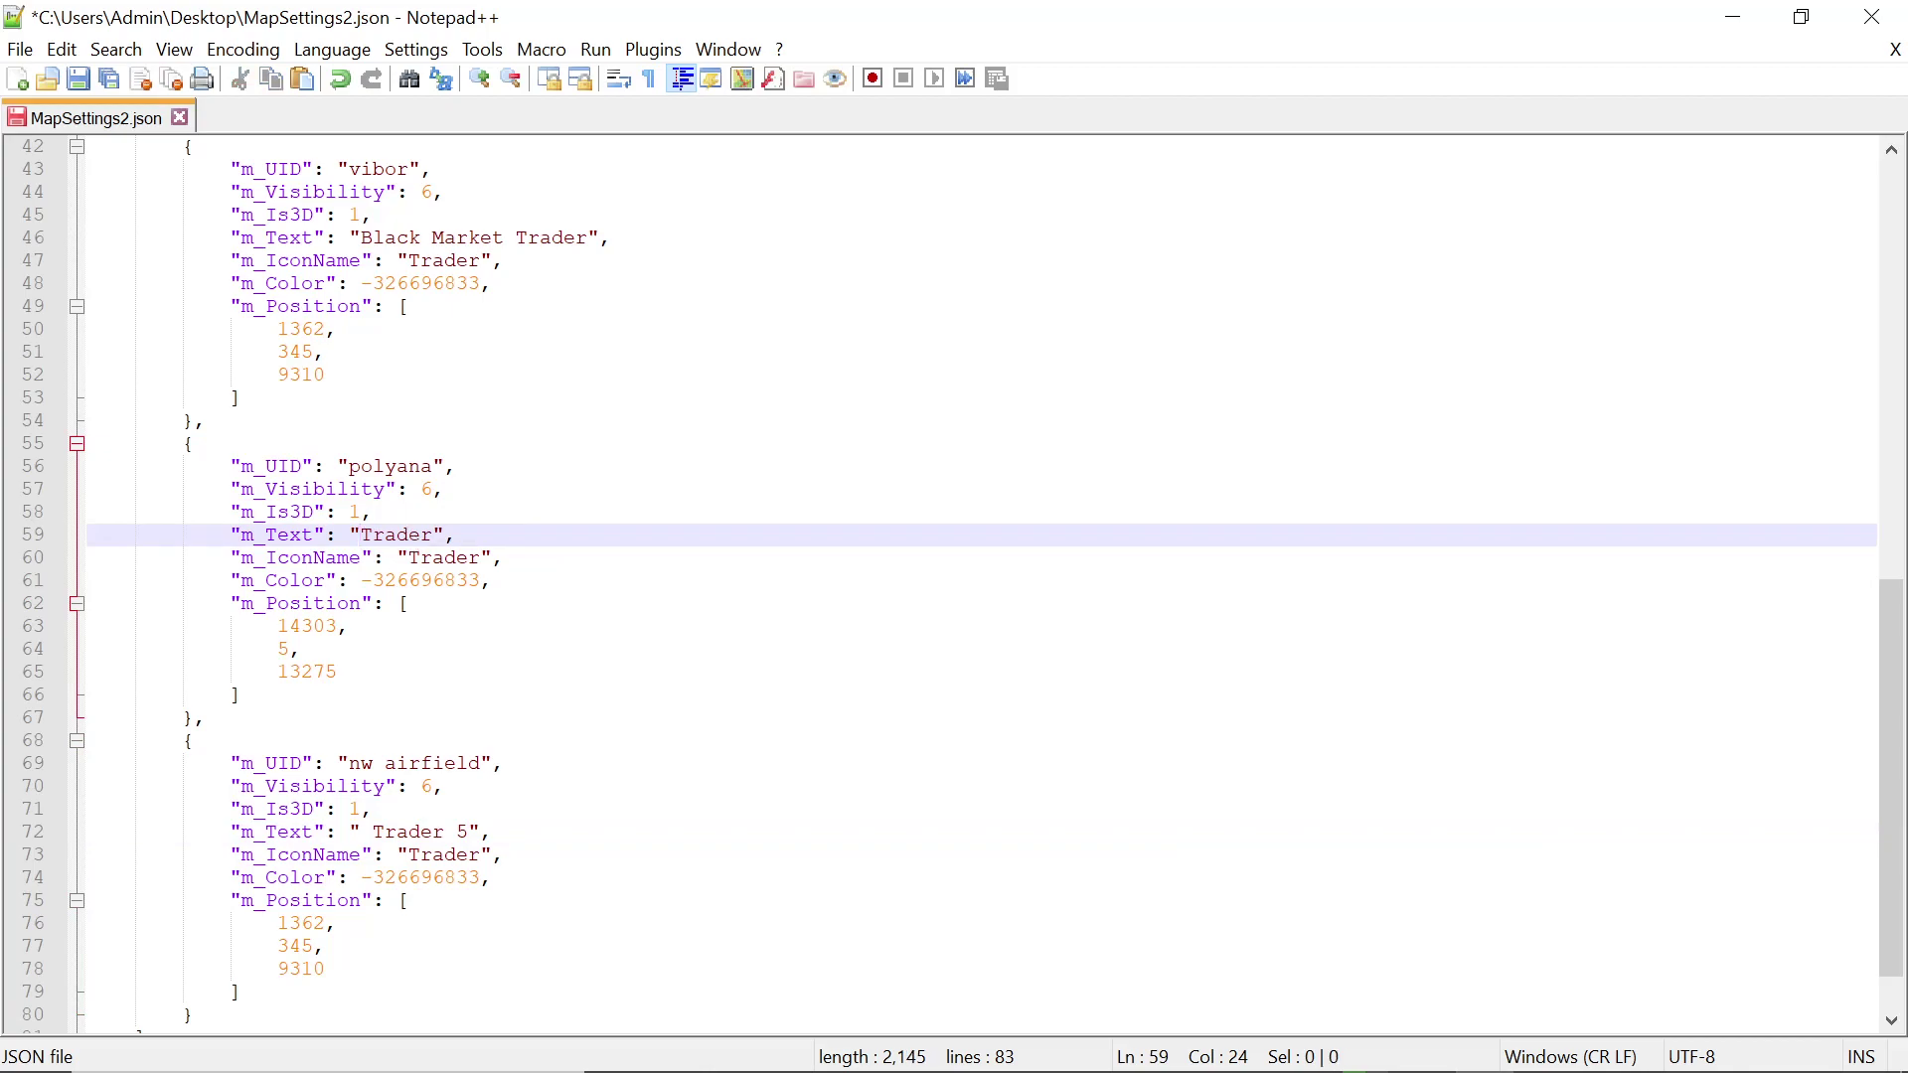
left_click(433, 535)
type("4")
- Review the marker entries, check the X, Y and Z coordinates in the Player Management screenshot in Photos, and return to MapSettings2.json
scroll(954, 586, "up", 4)
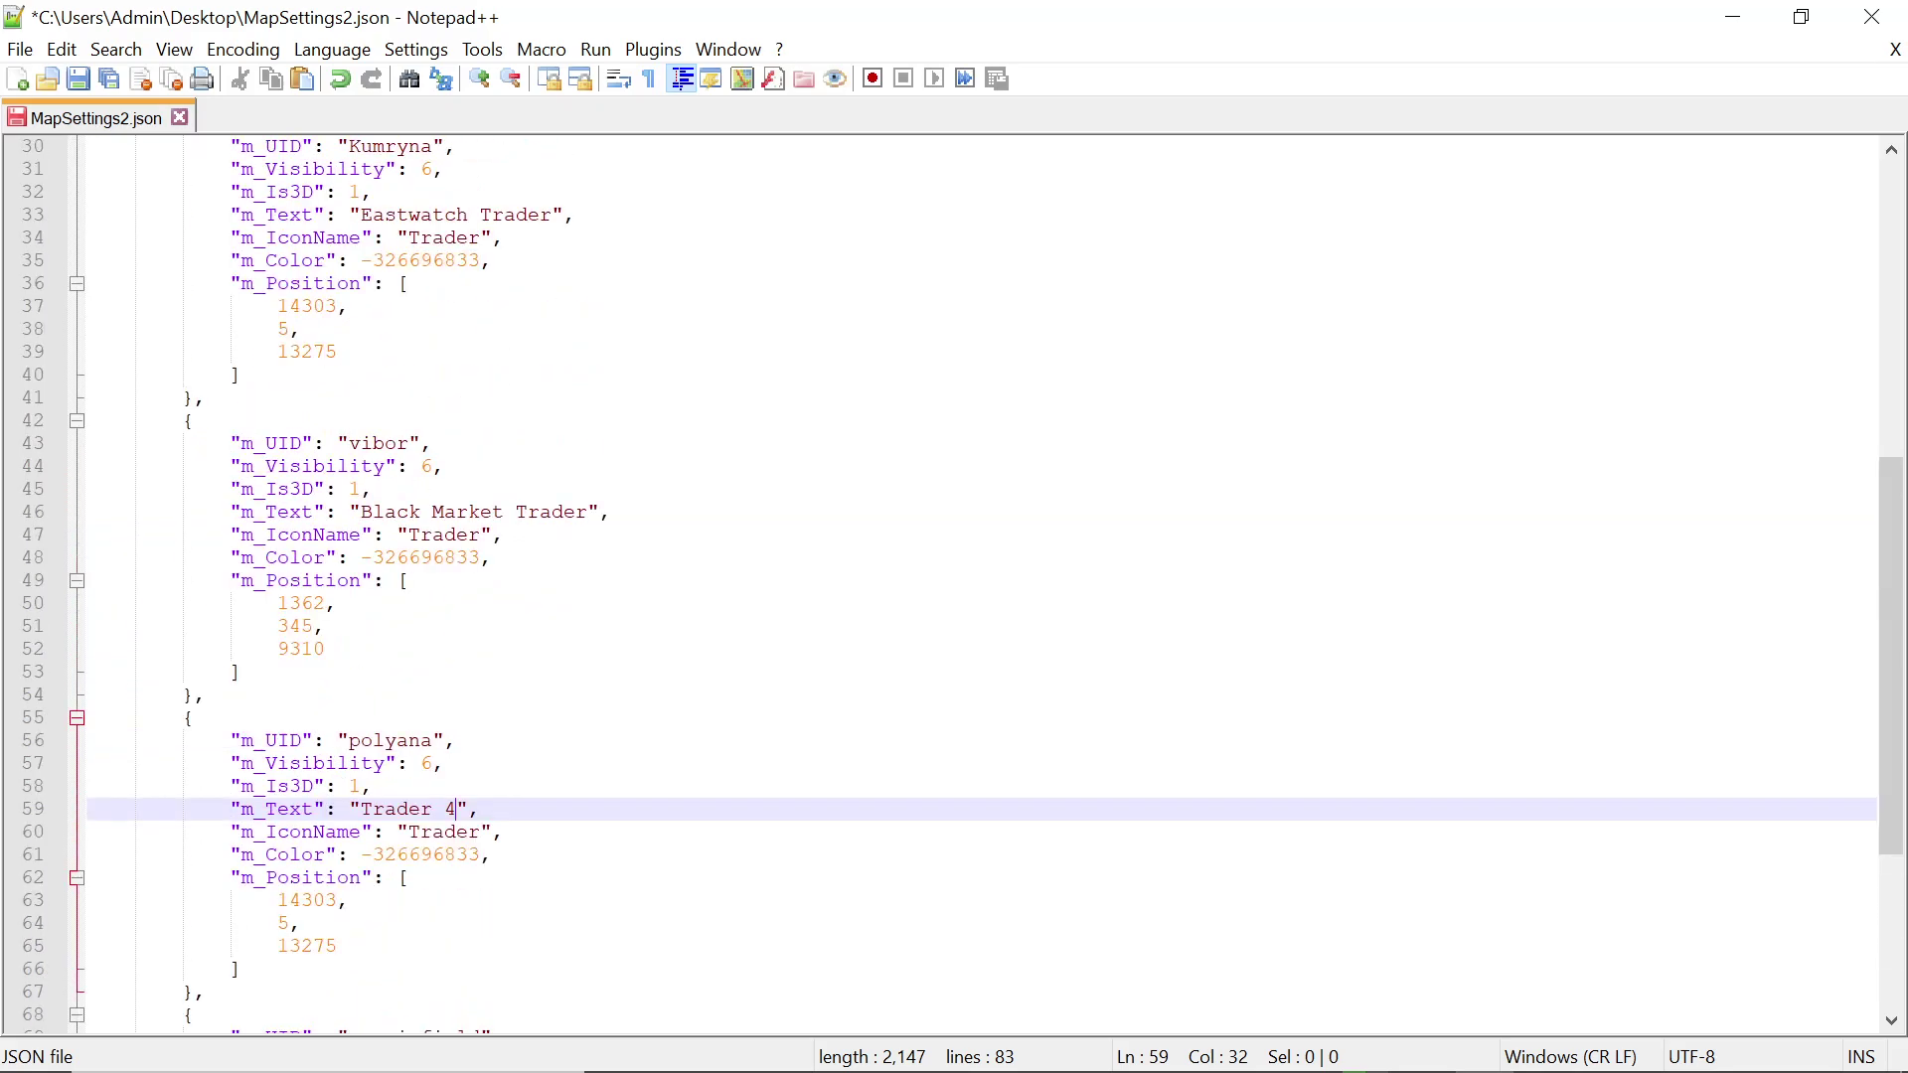
scroll(954, 586, "up", 5)
scroll(954, 586, "up", 5)
scroll(954, 586, "down", 13)
scroll(954, 587, "down", 2)
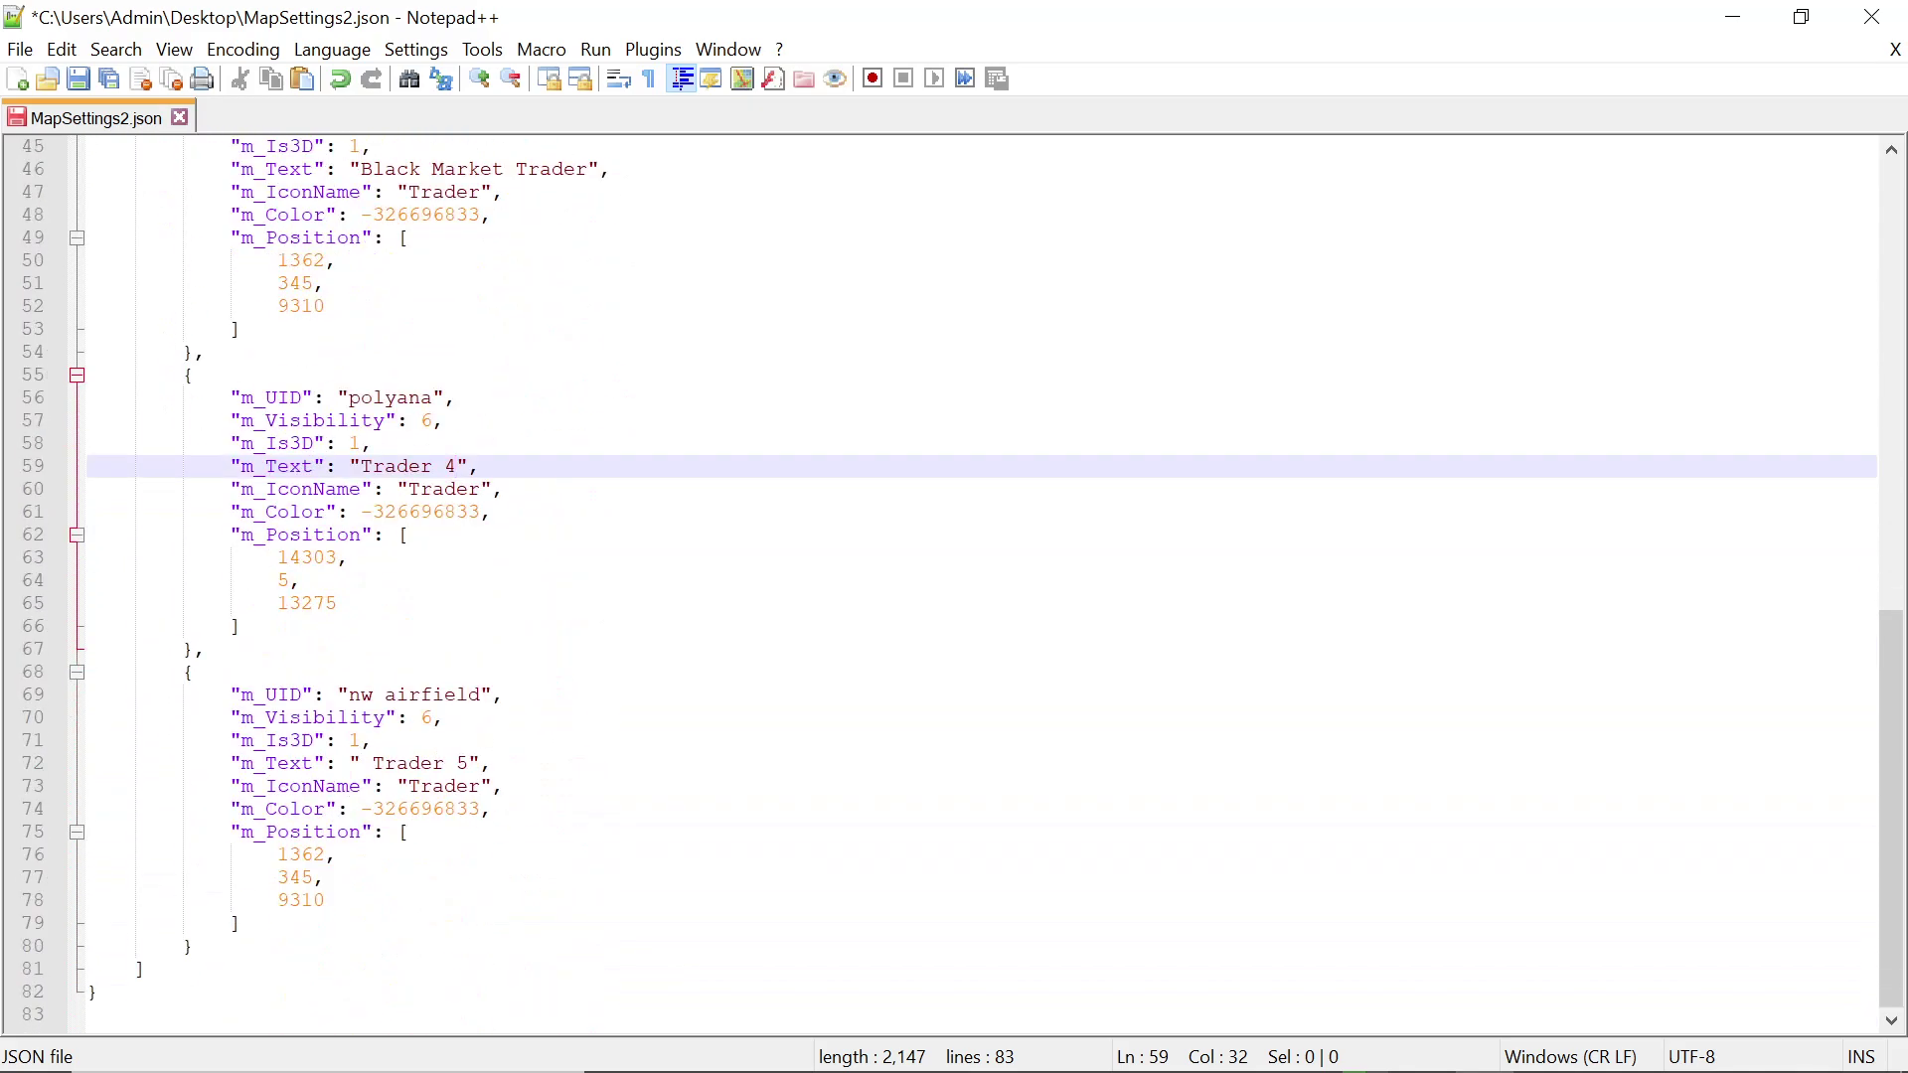
mouse_move(1103, 1068)
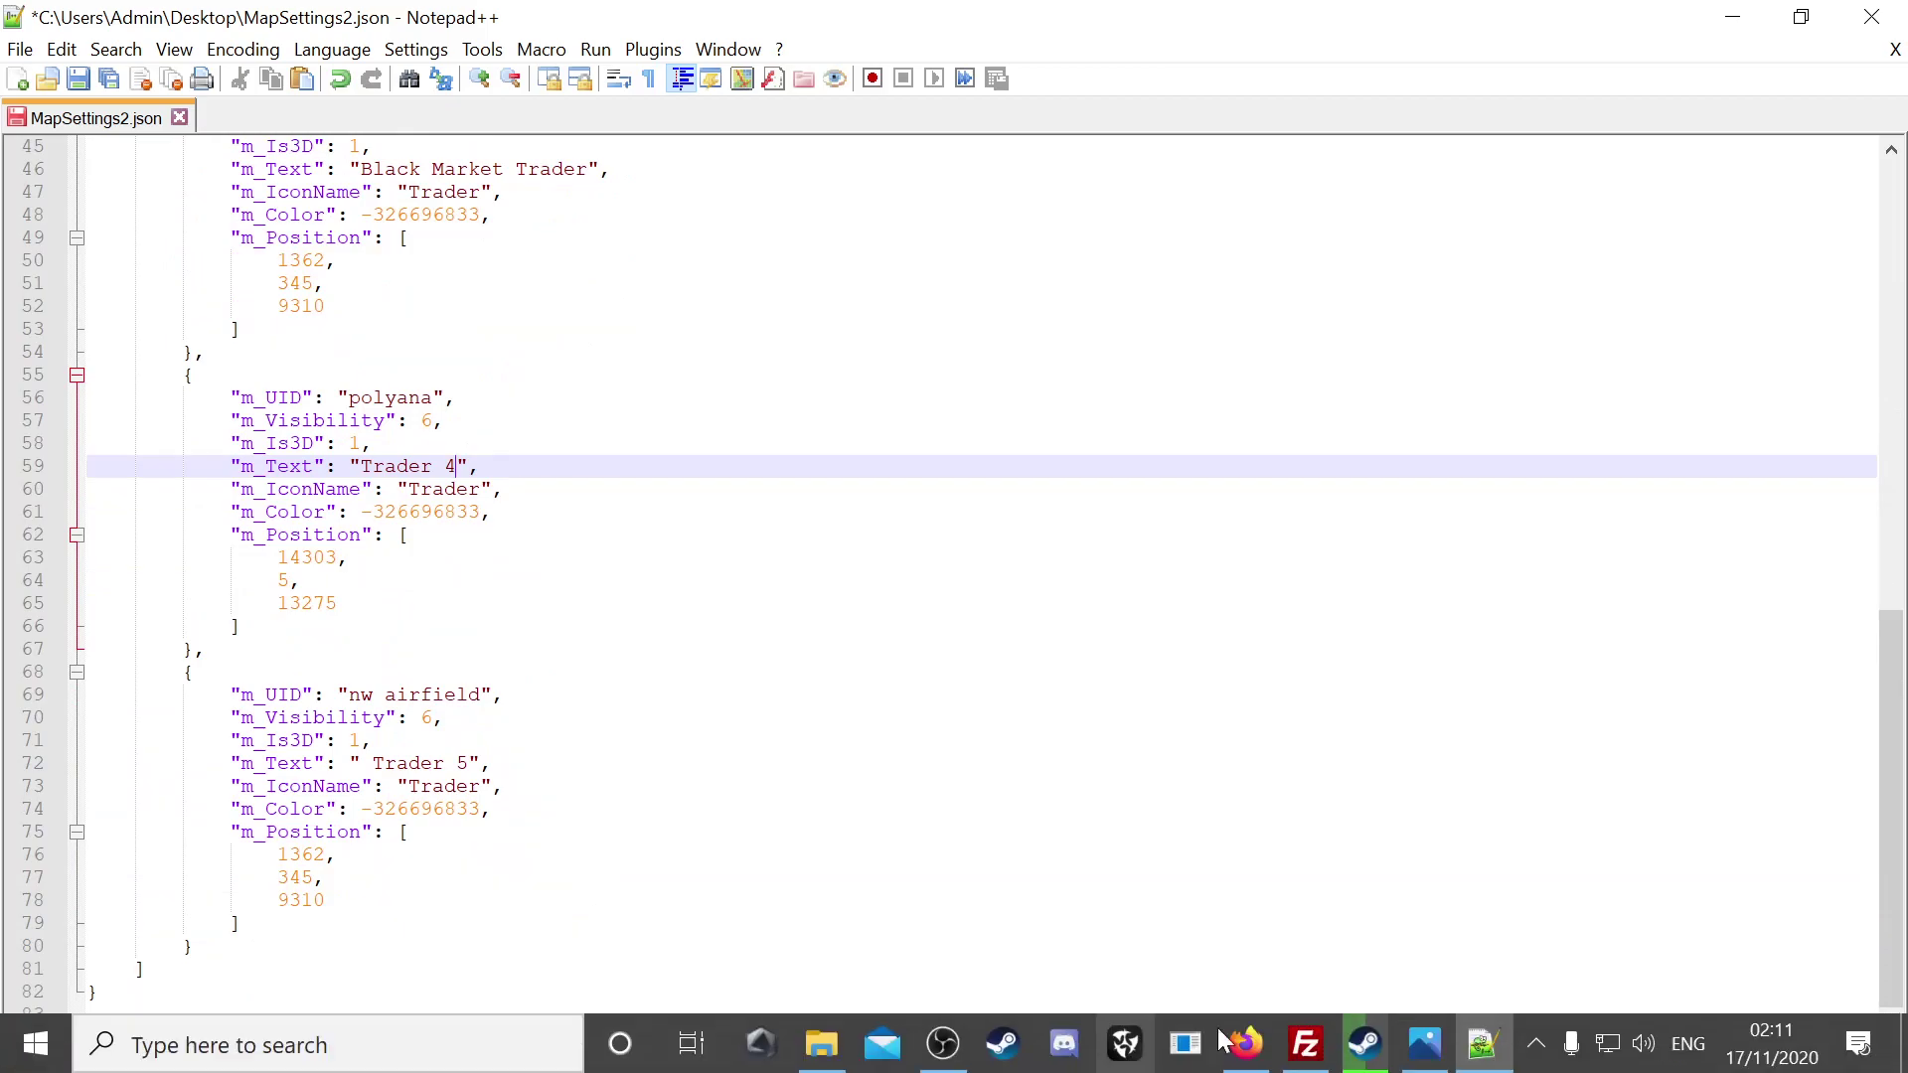
left_click(1431, 1062)
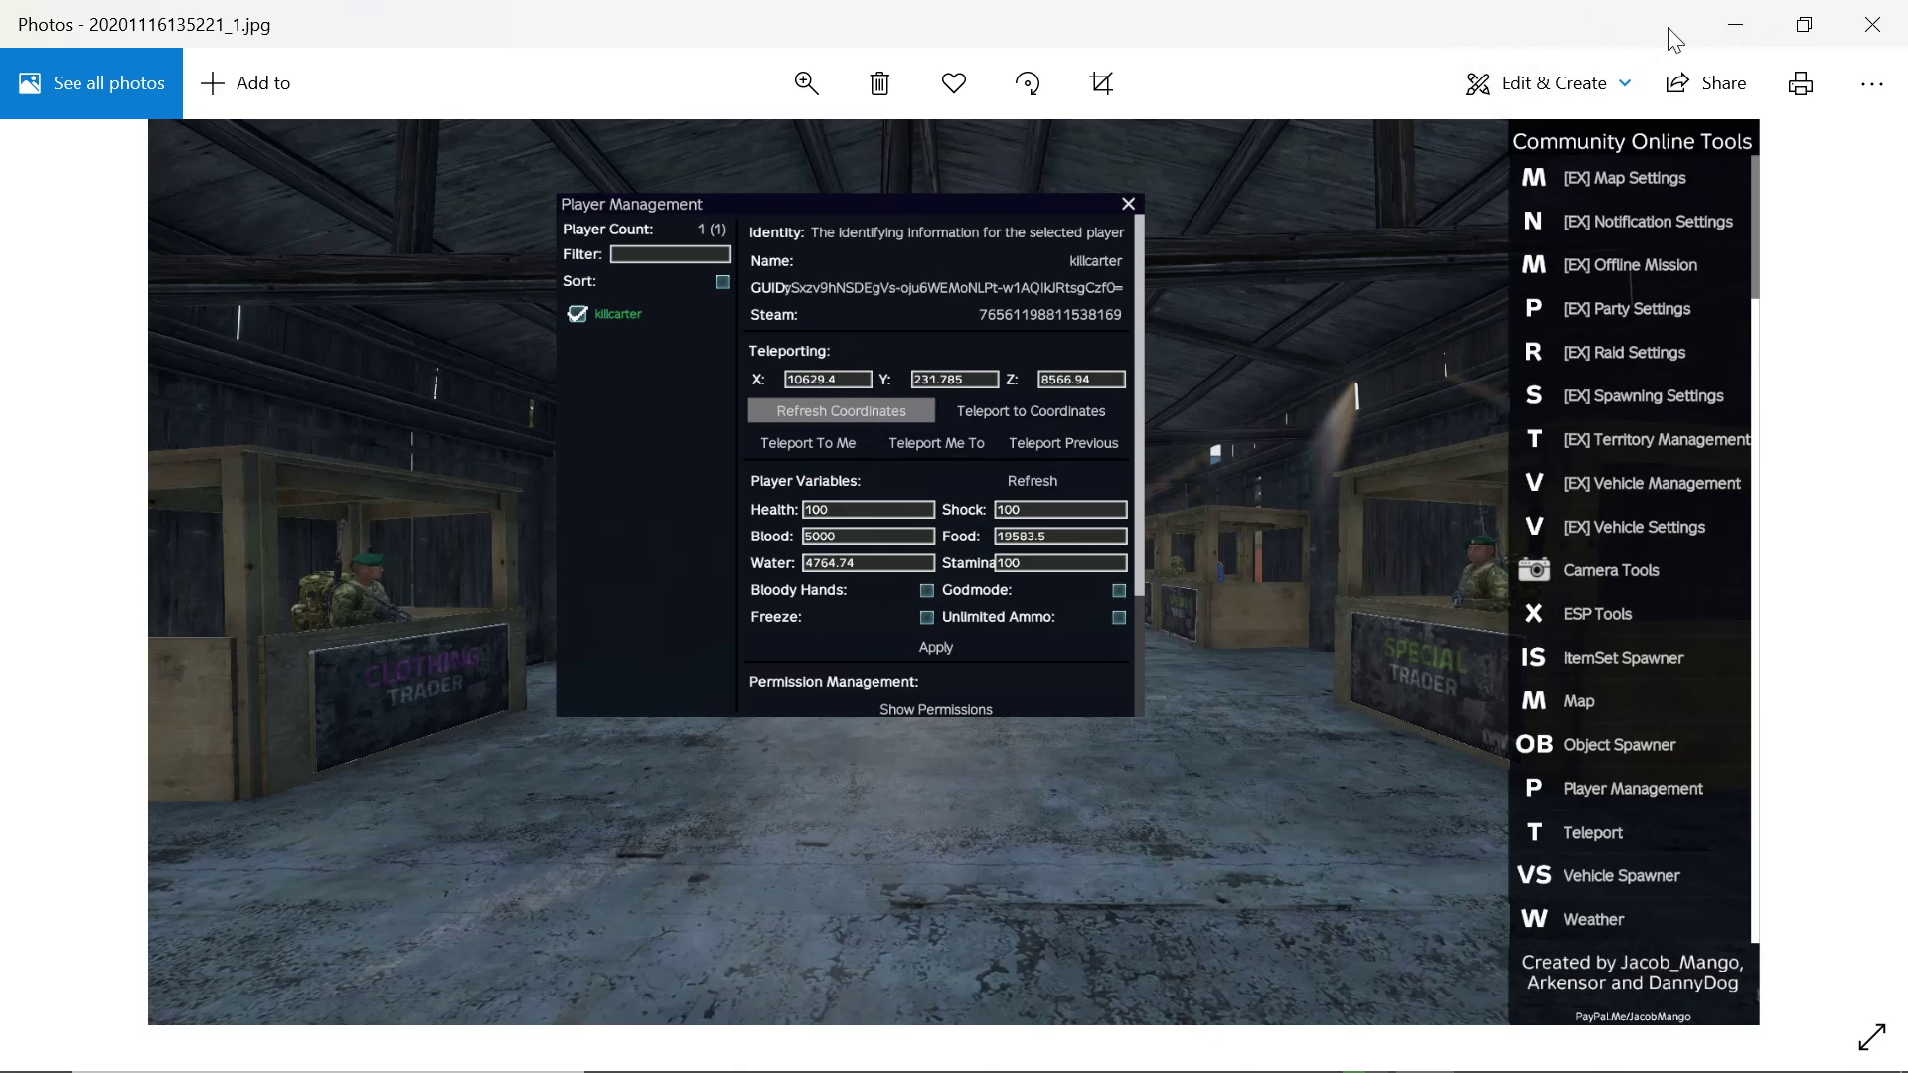
left_click(1734, 24)
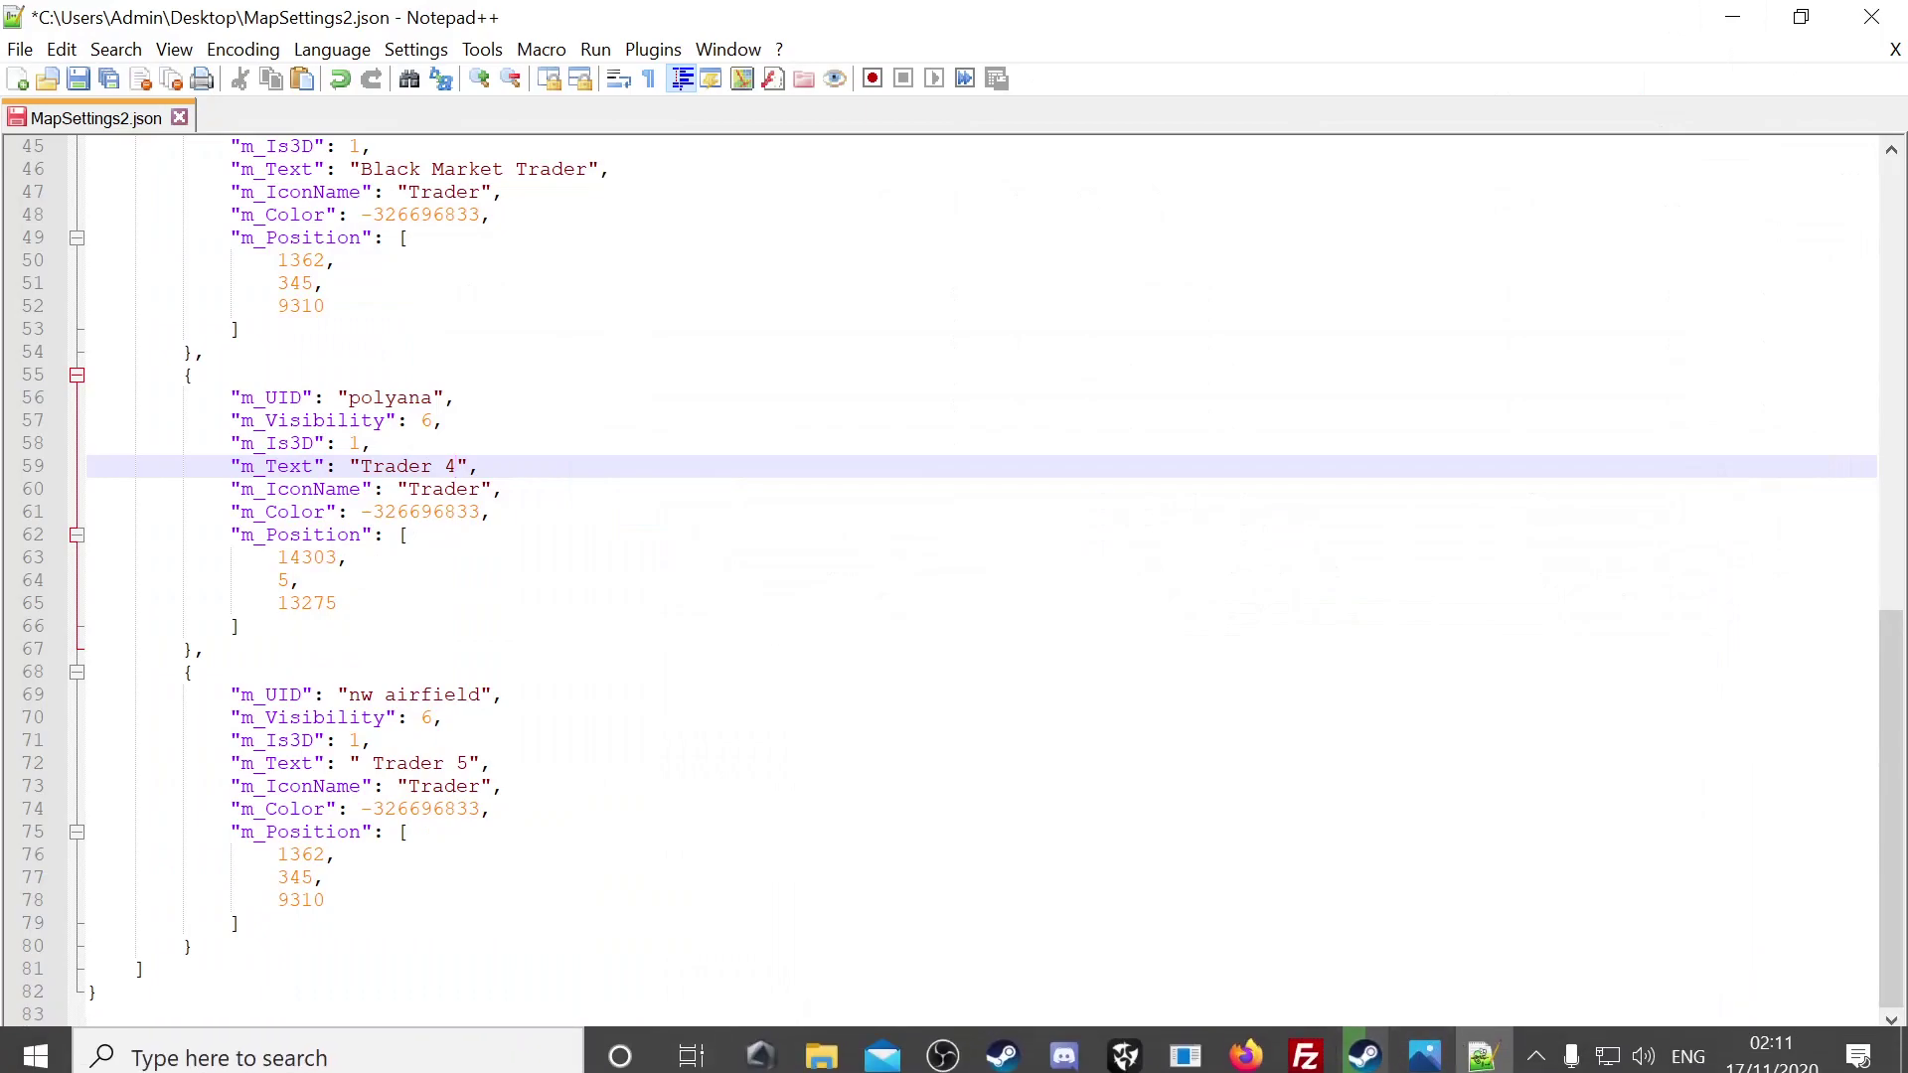
- Review the five marker entries, especially the vibor marker's m_Position values, and compare them with the X, Y and Z coordinates in the Photos screenshot
scroll(955, 576, "up", 14)
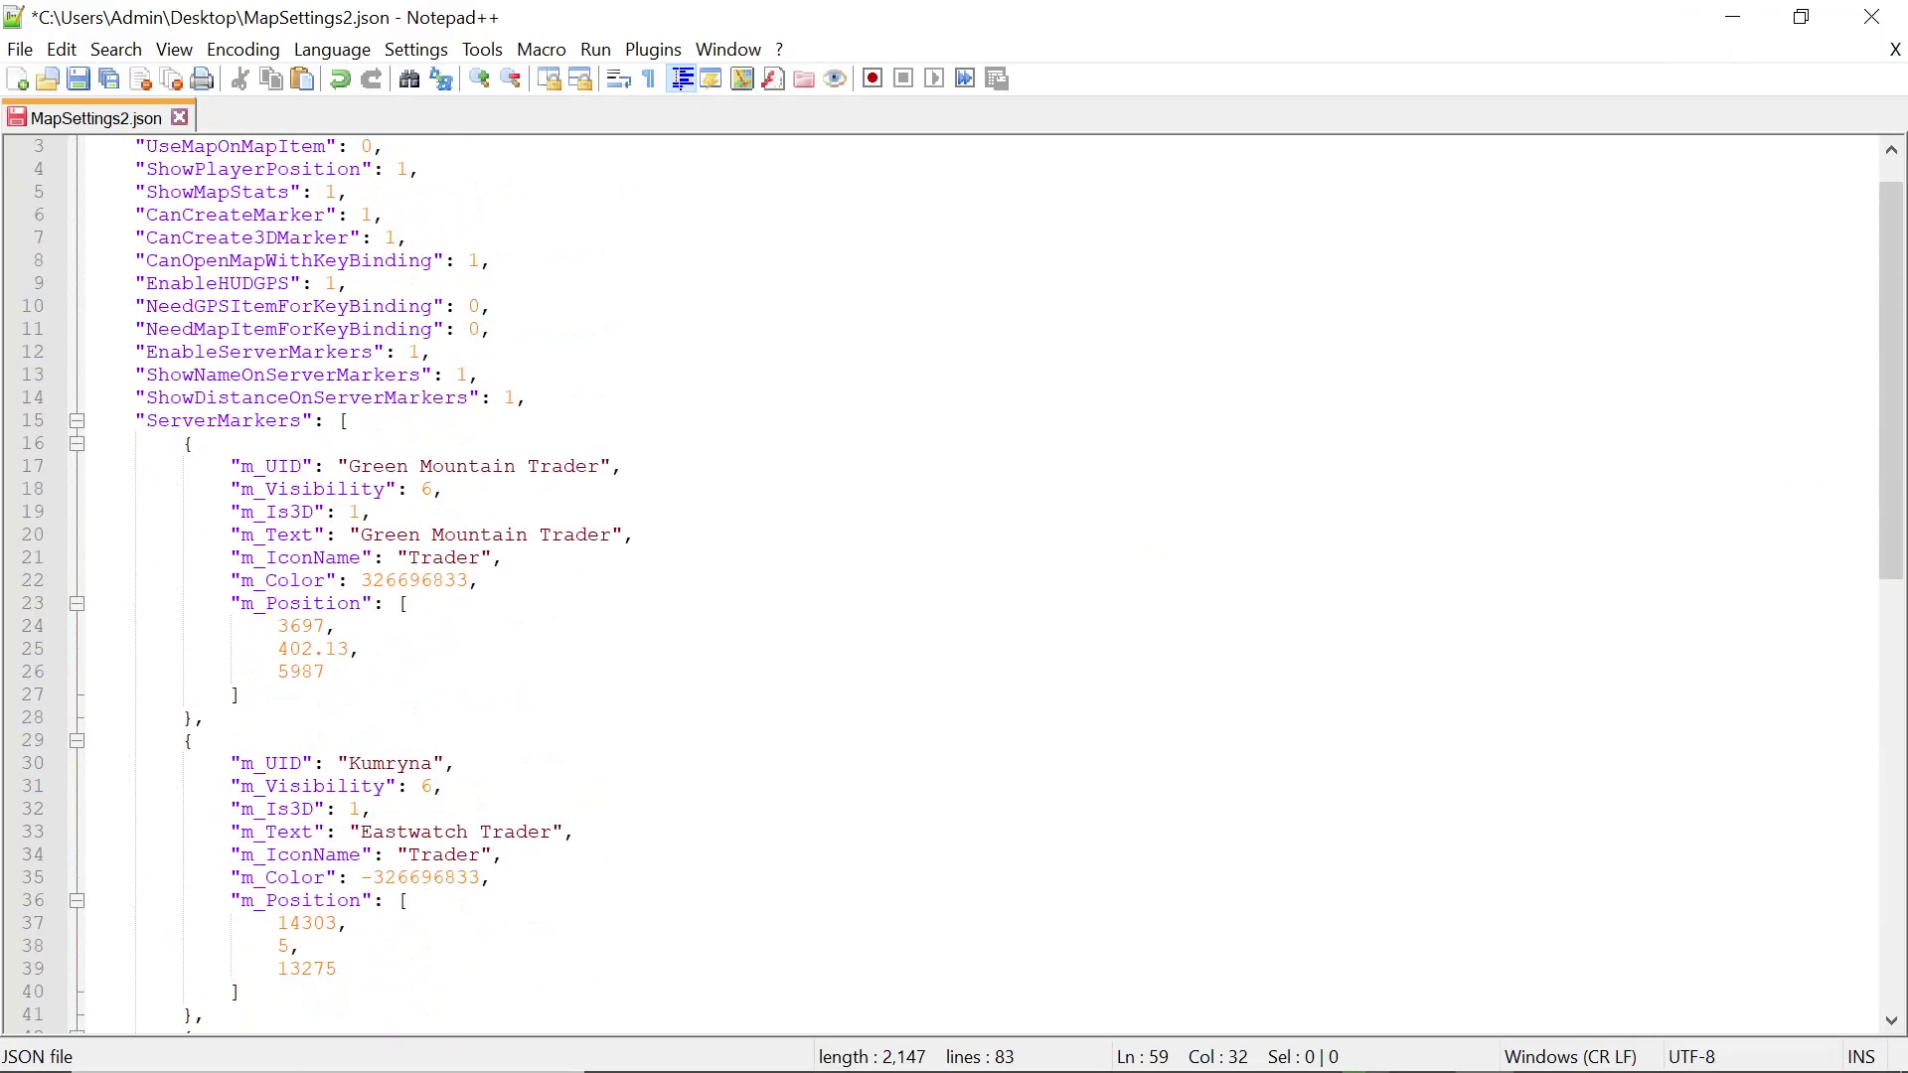
scroll(954, 577, "down", 1)
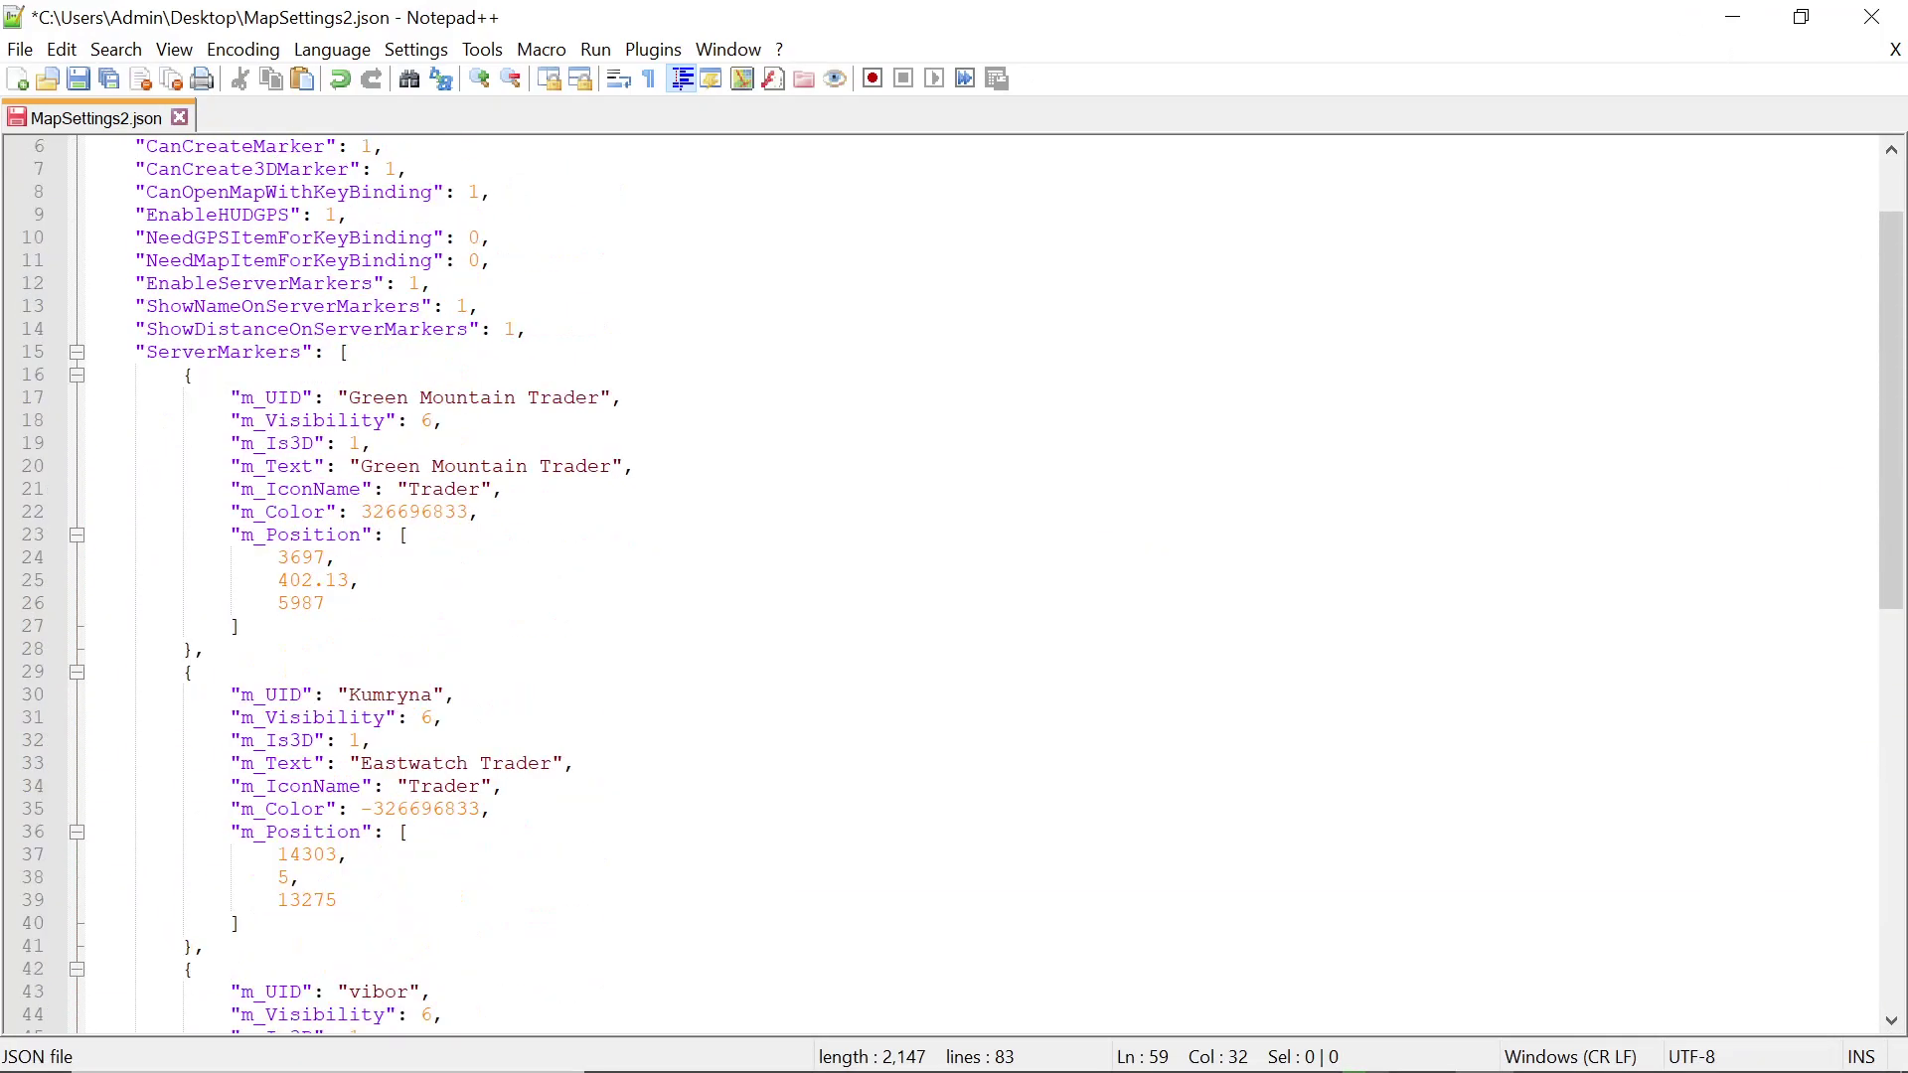
scroll(954, 577, "down", 2)
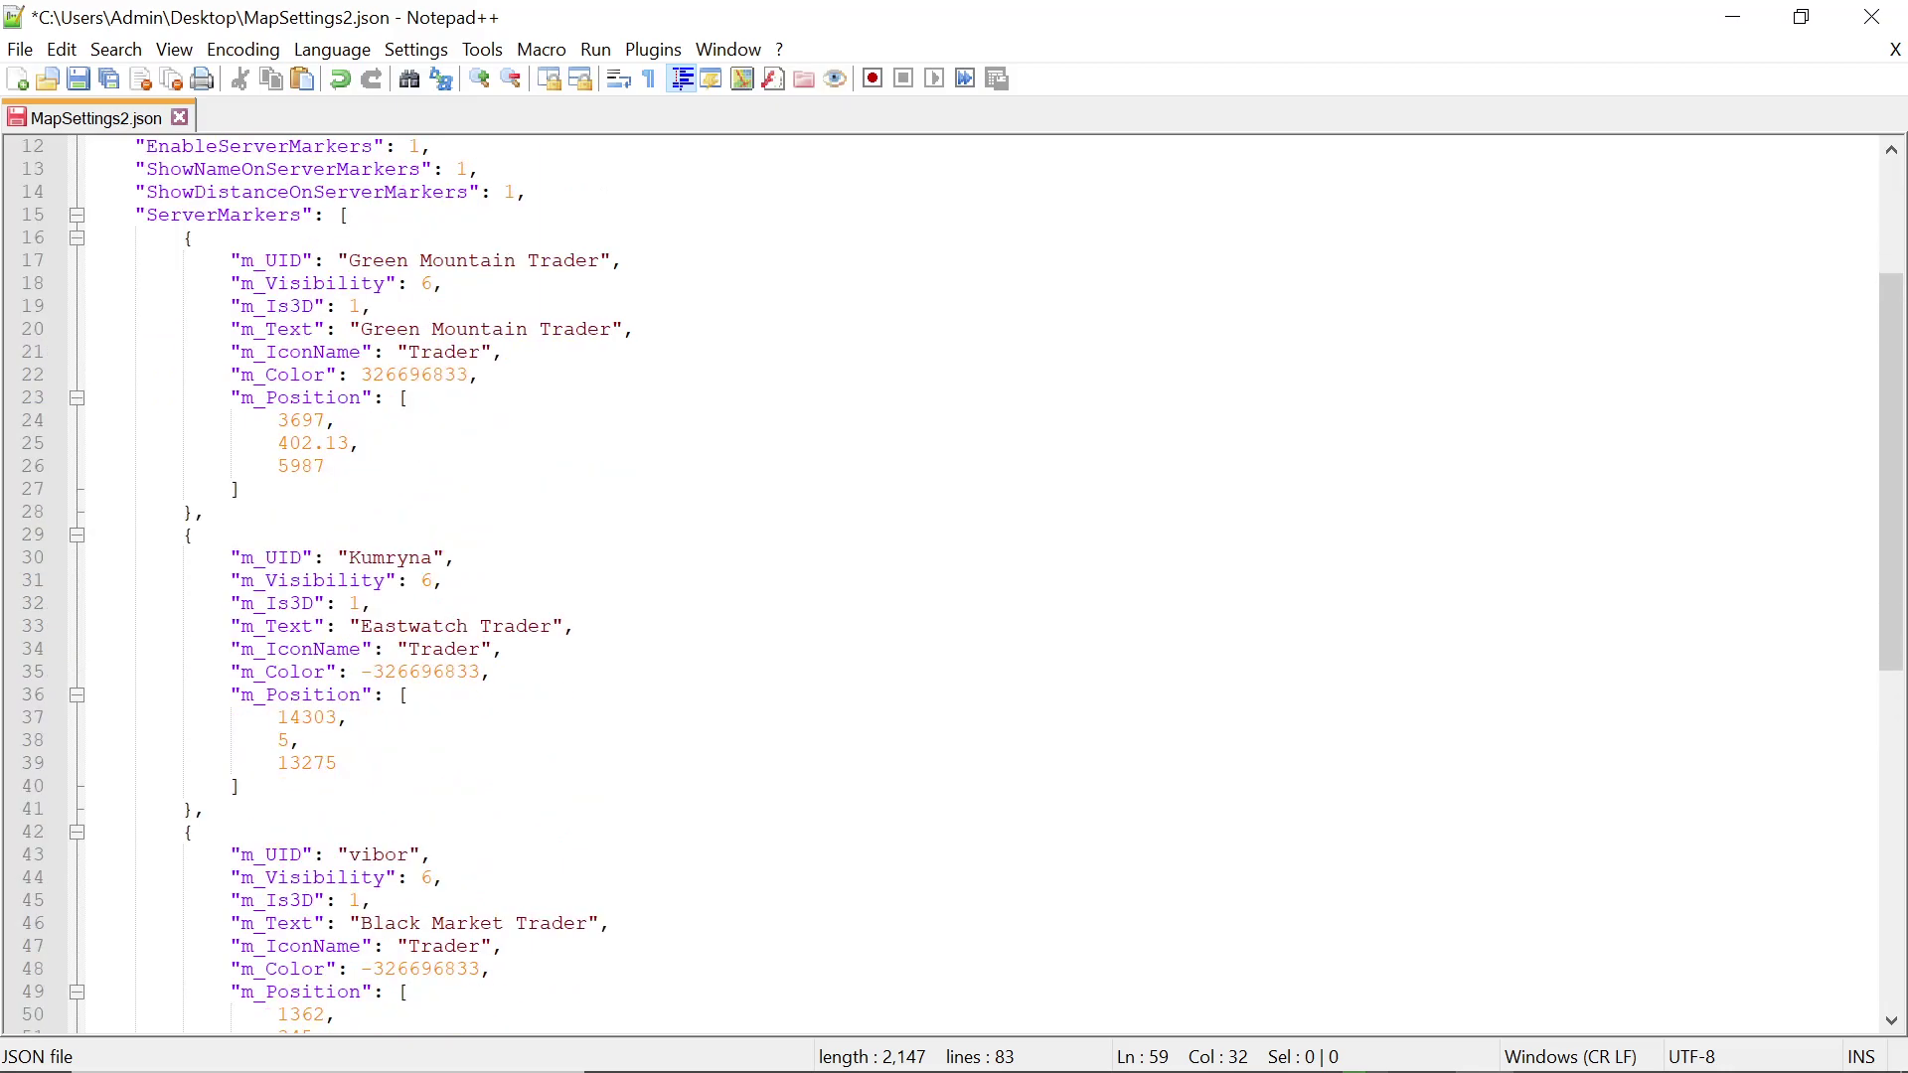
scroll(954, 576, "down", 4)
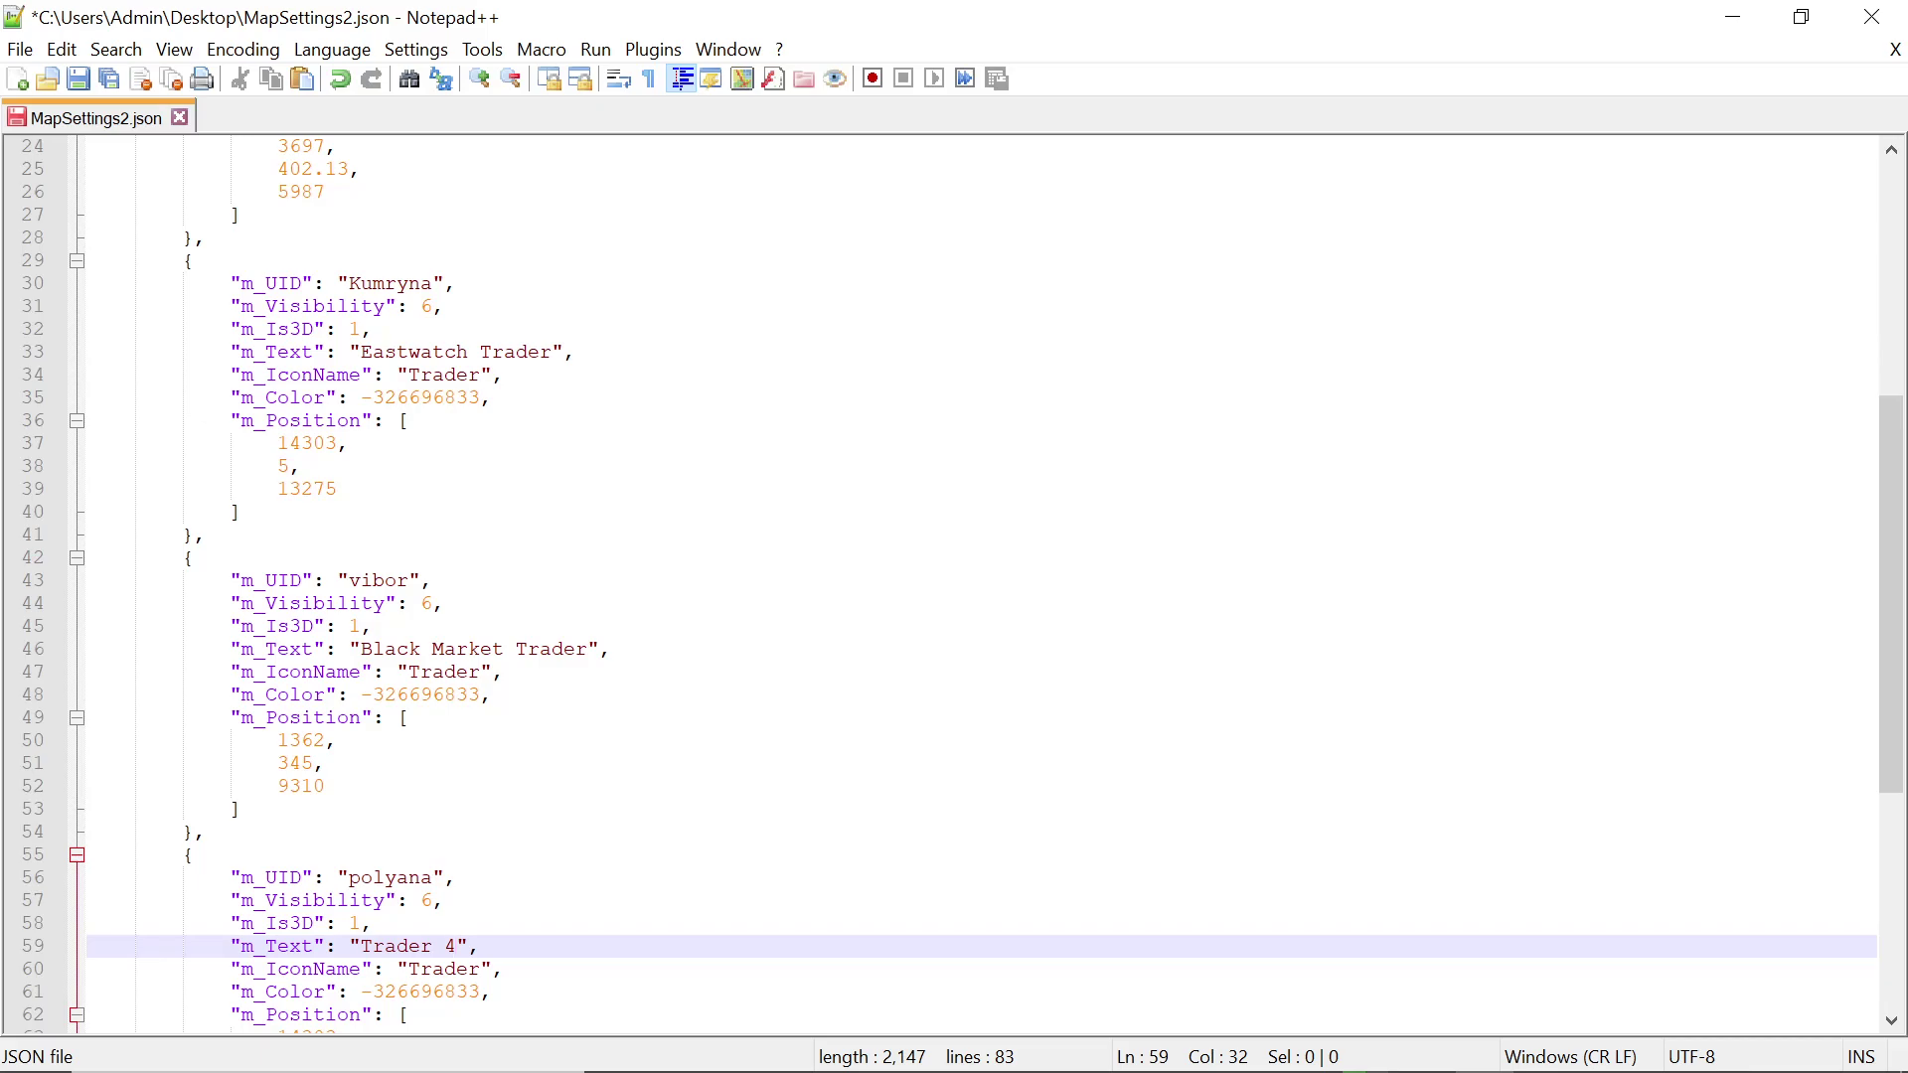
scroll(954, 577, "down", 2)
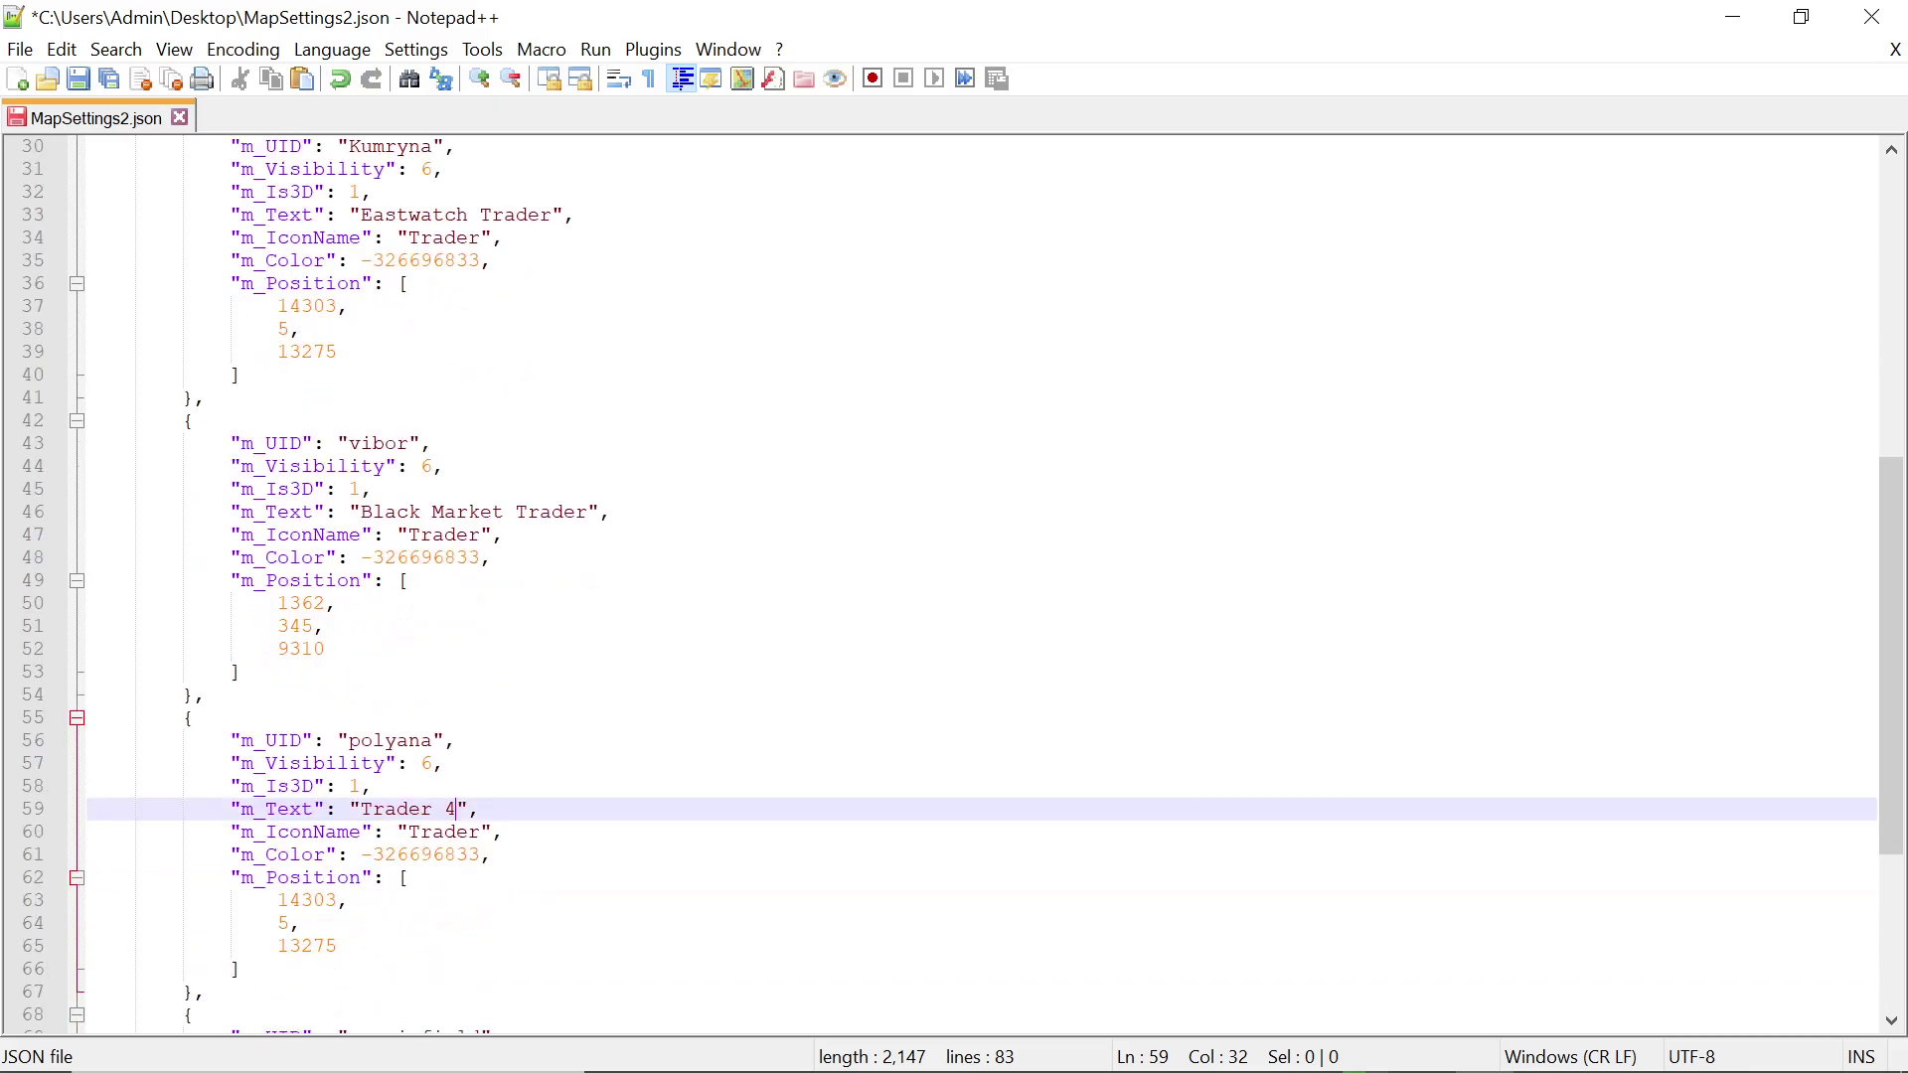
left_click_drag(278, 603, 314, 626)
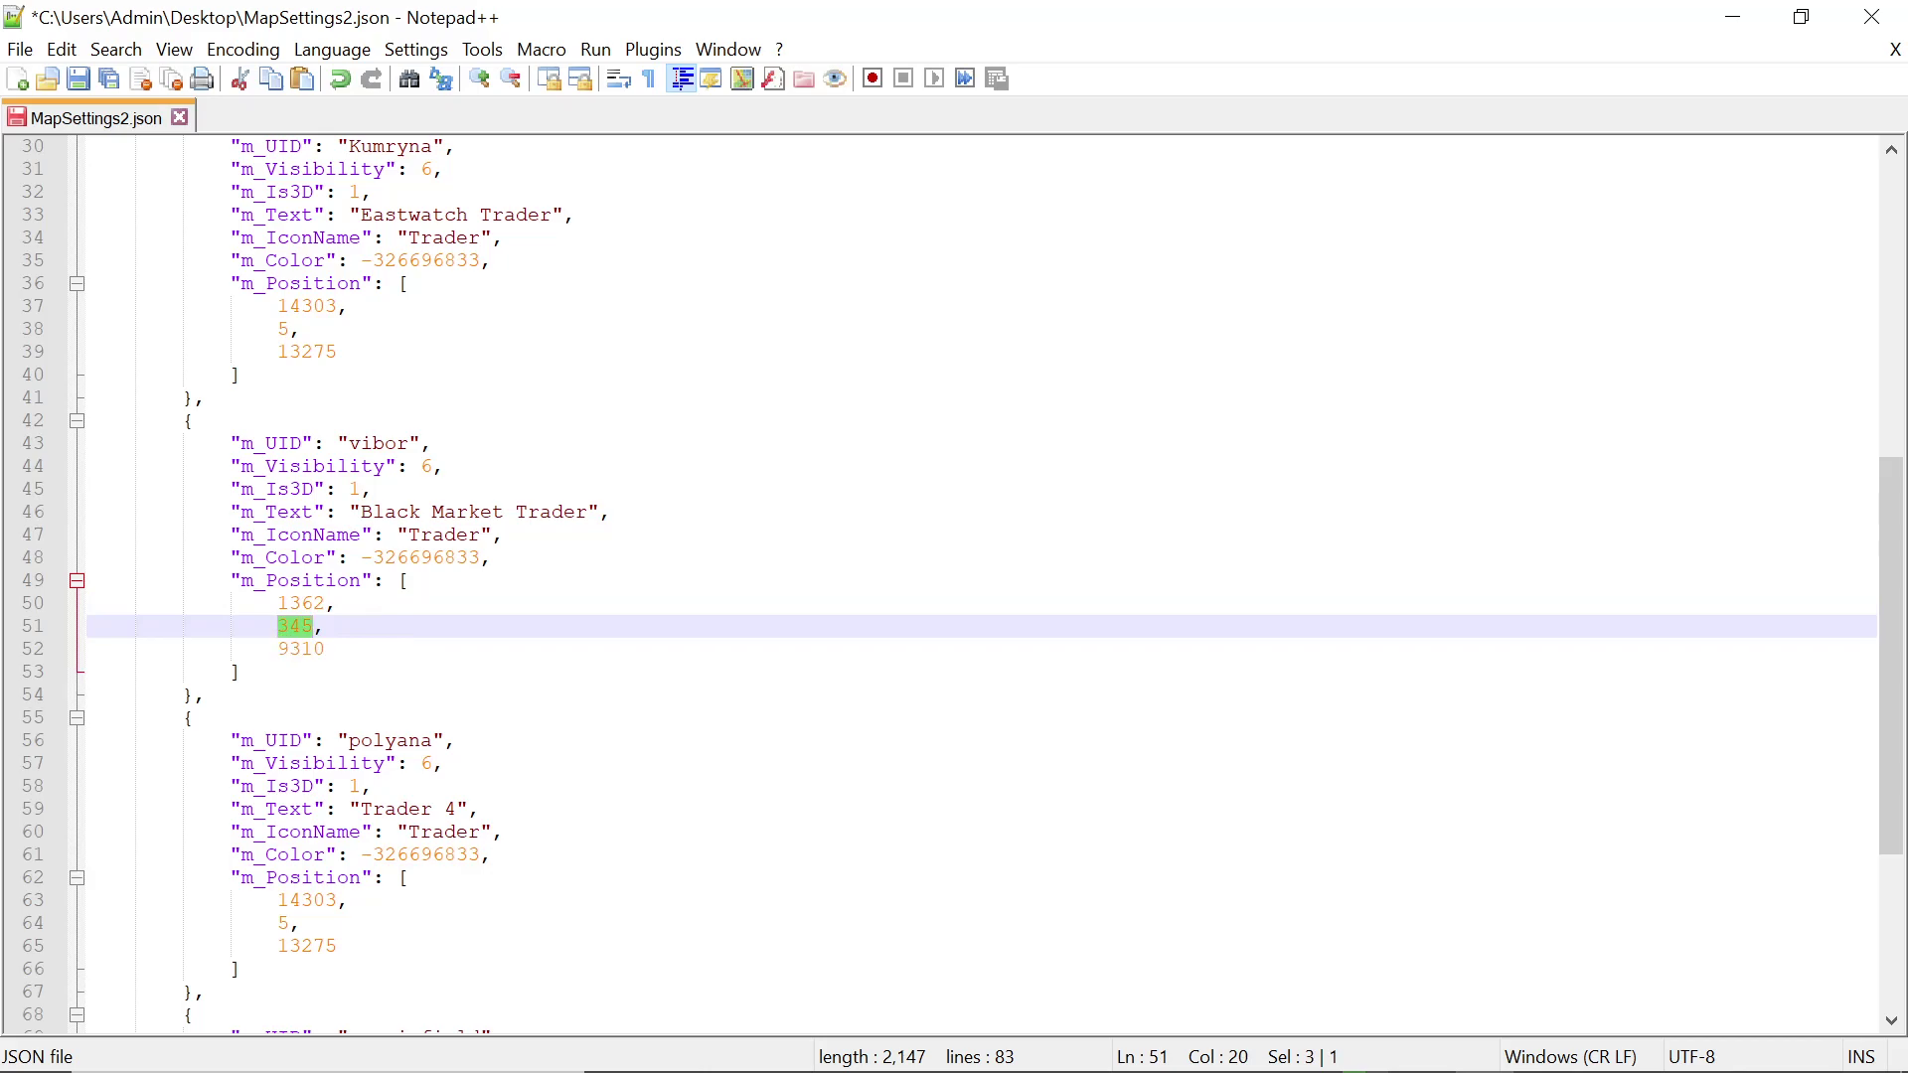
key("Down")
key("Home")
key("Home")
key("shift+End")
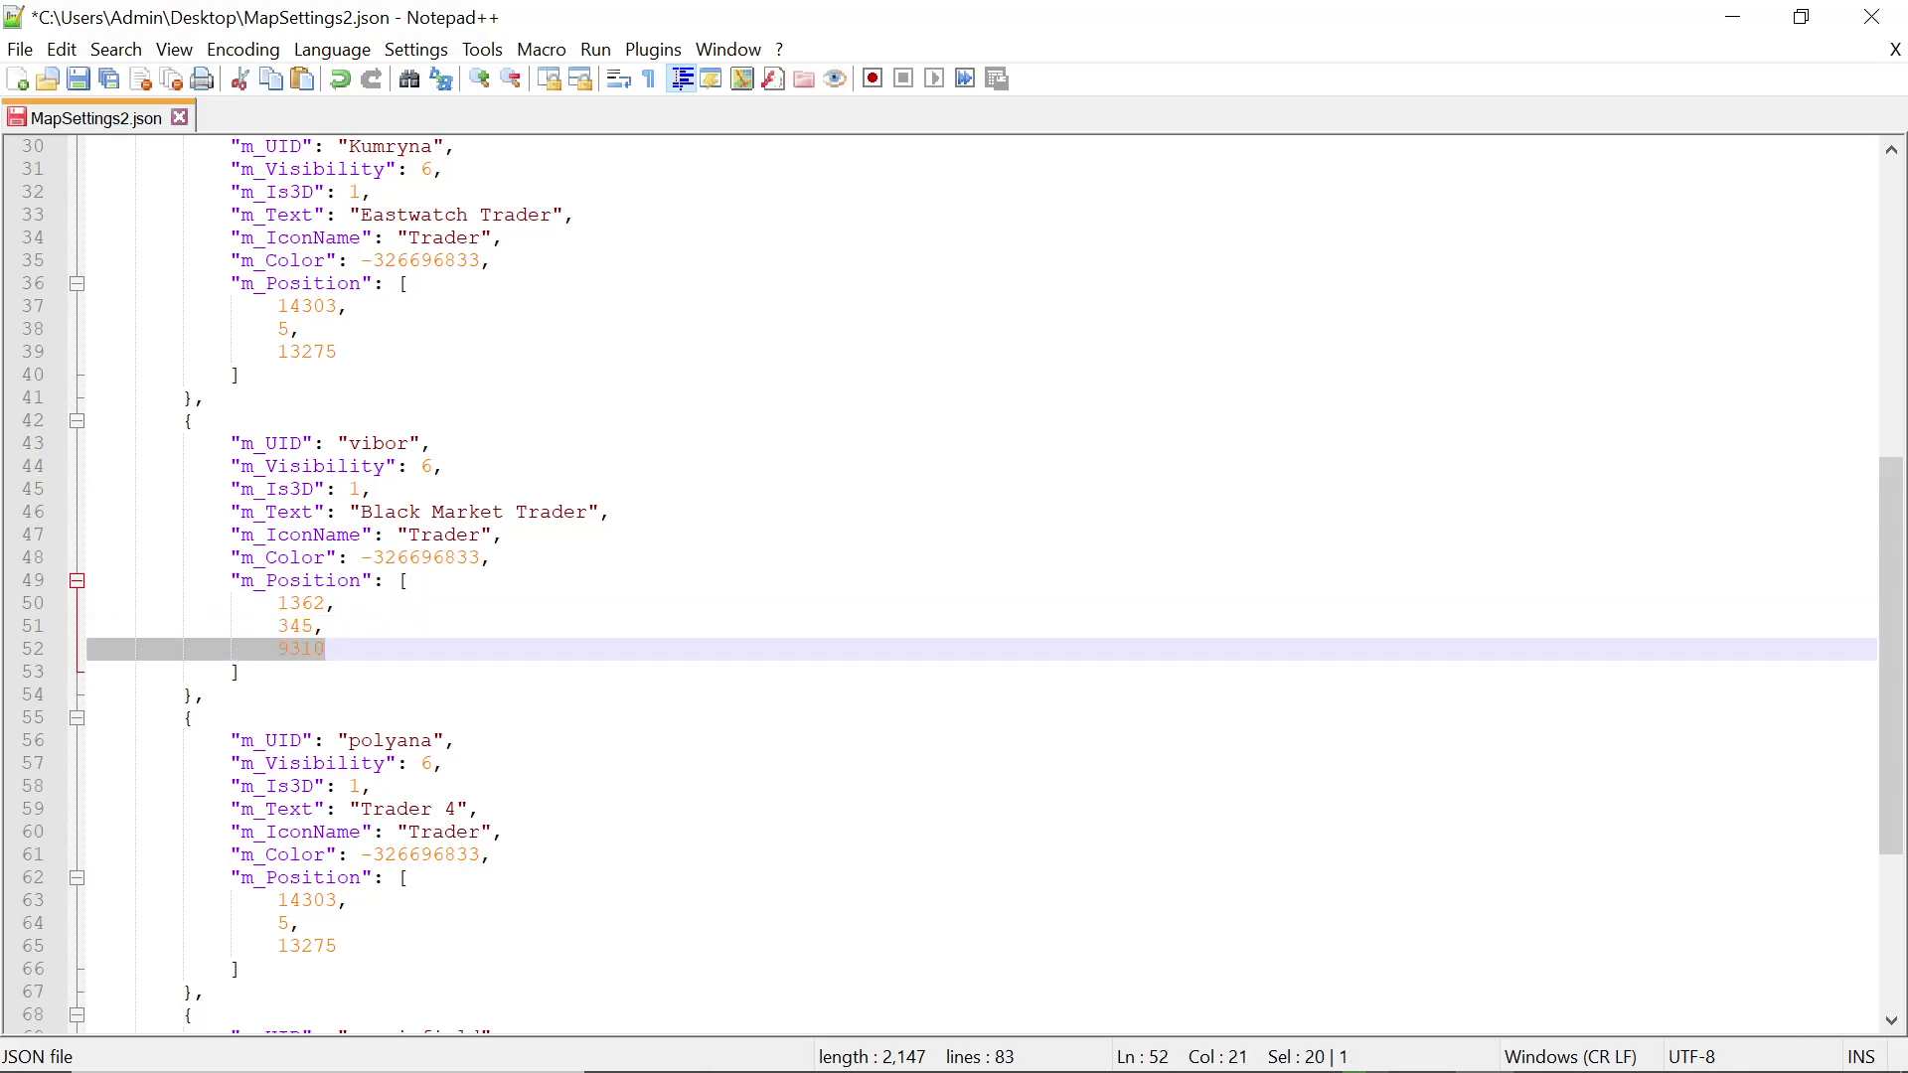
key("End")
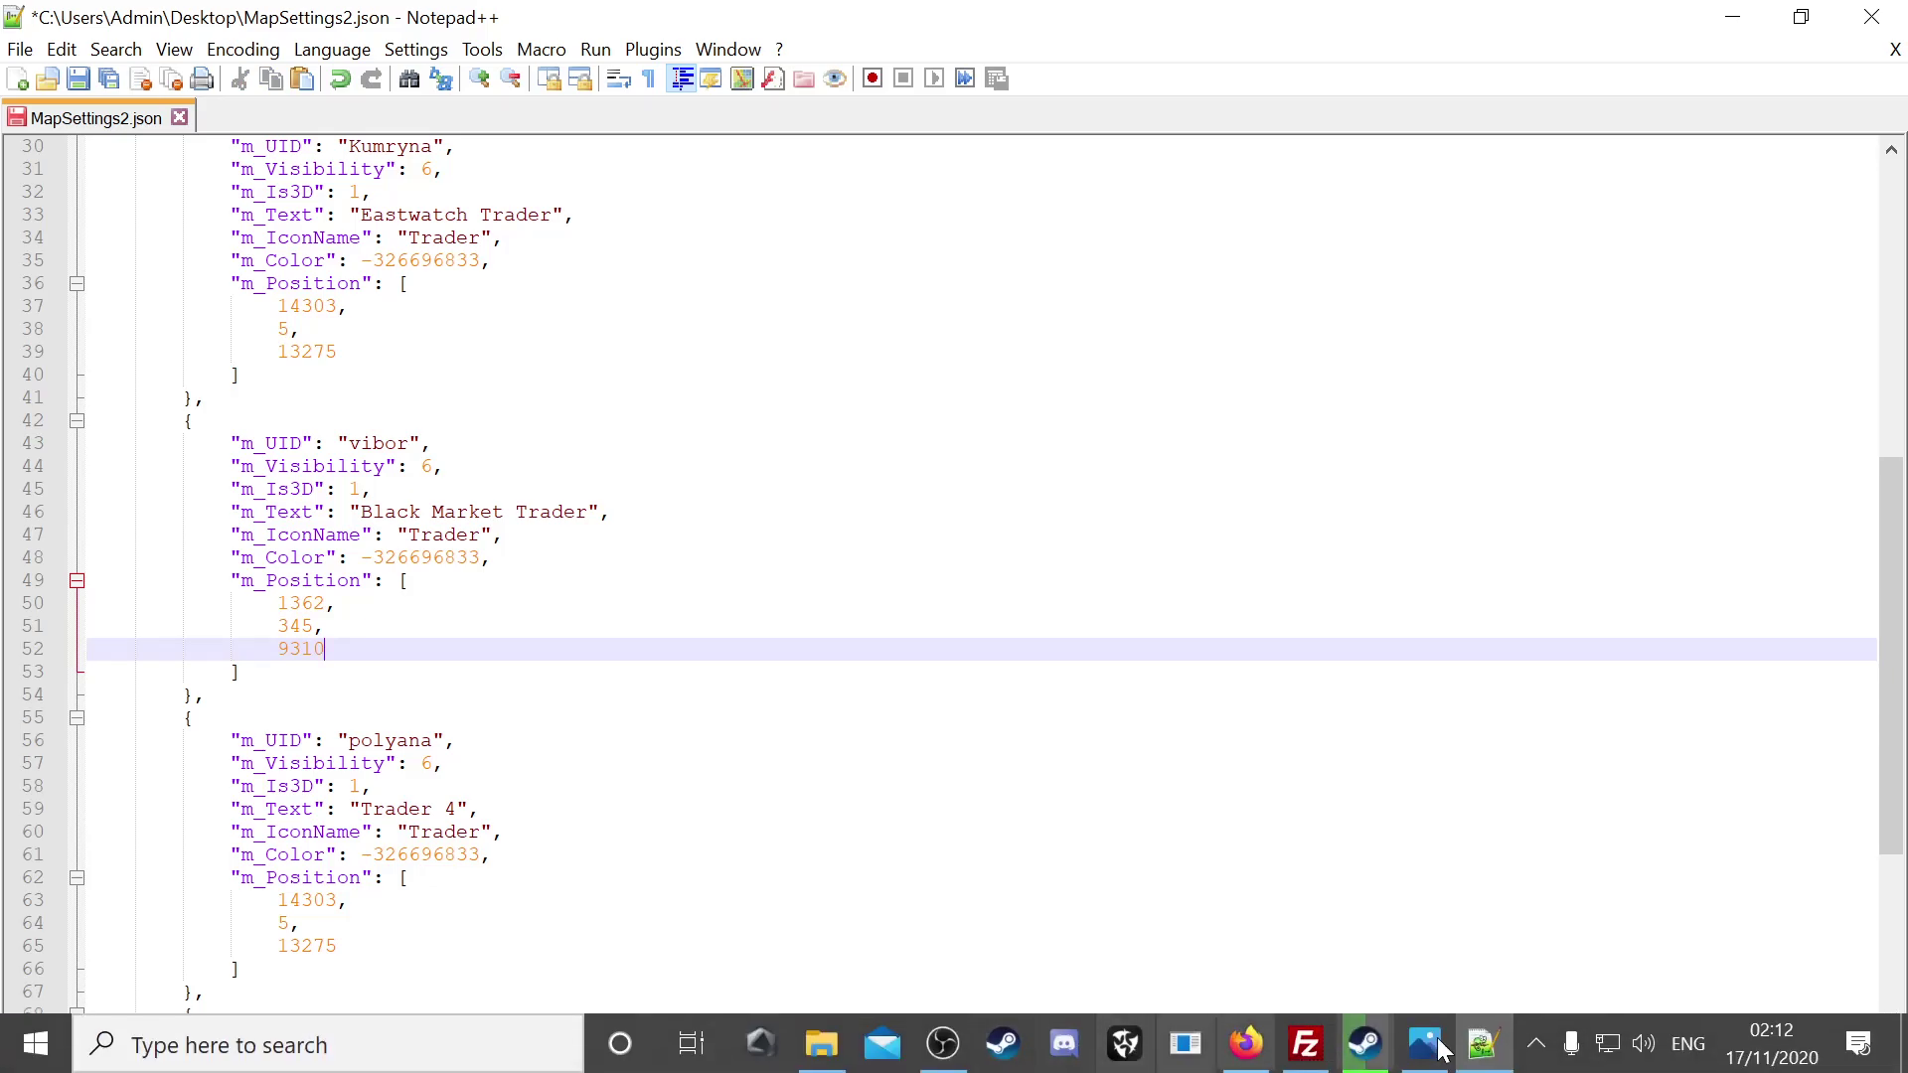
left_click(1424, 1044)
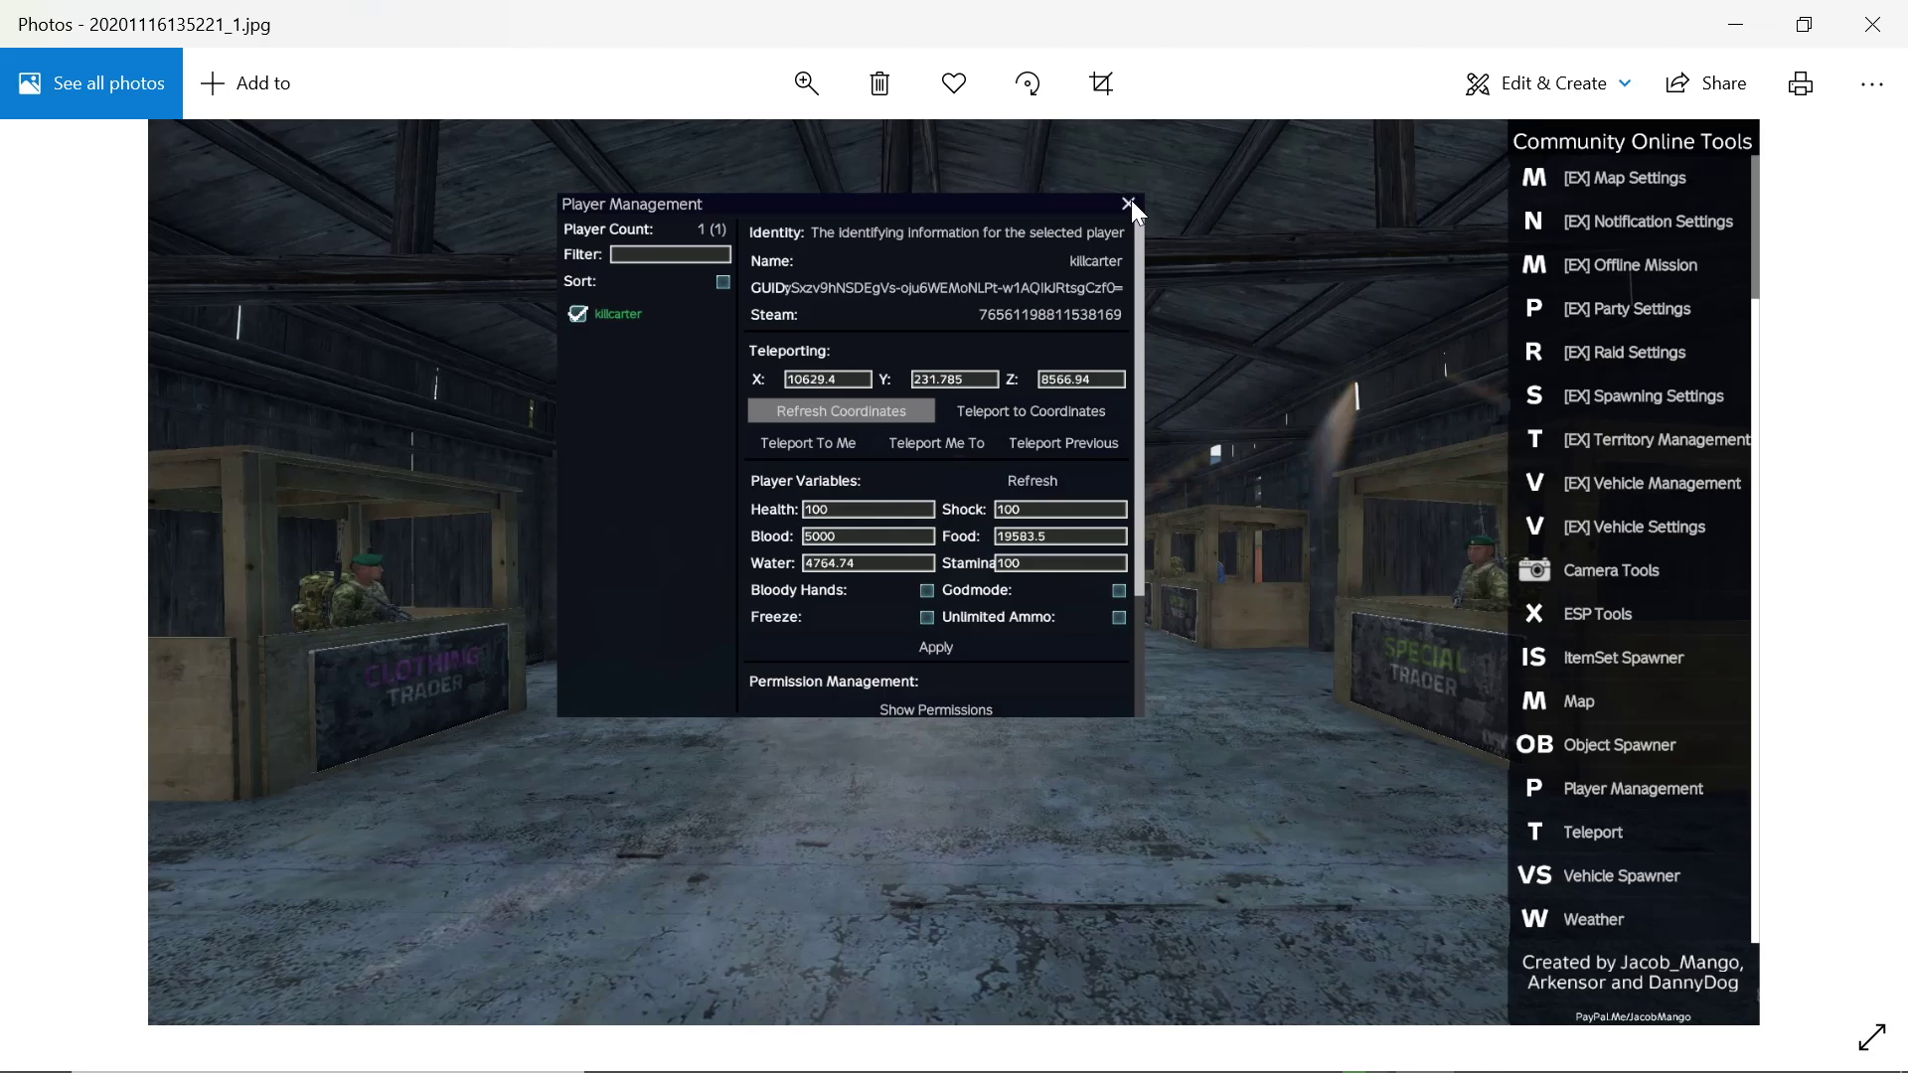
left_click(1737, 24)
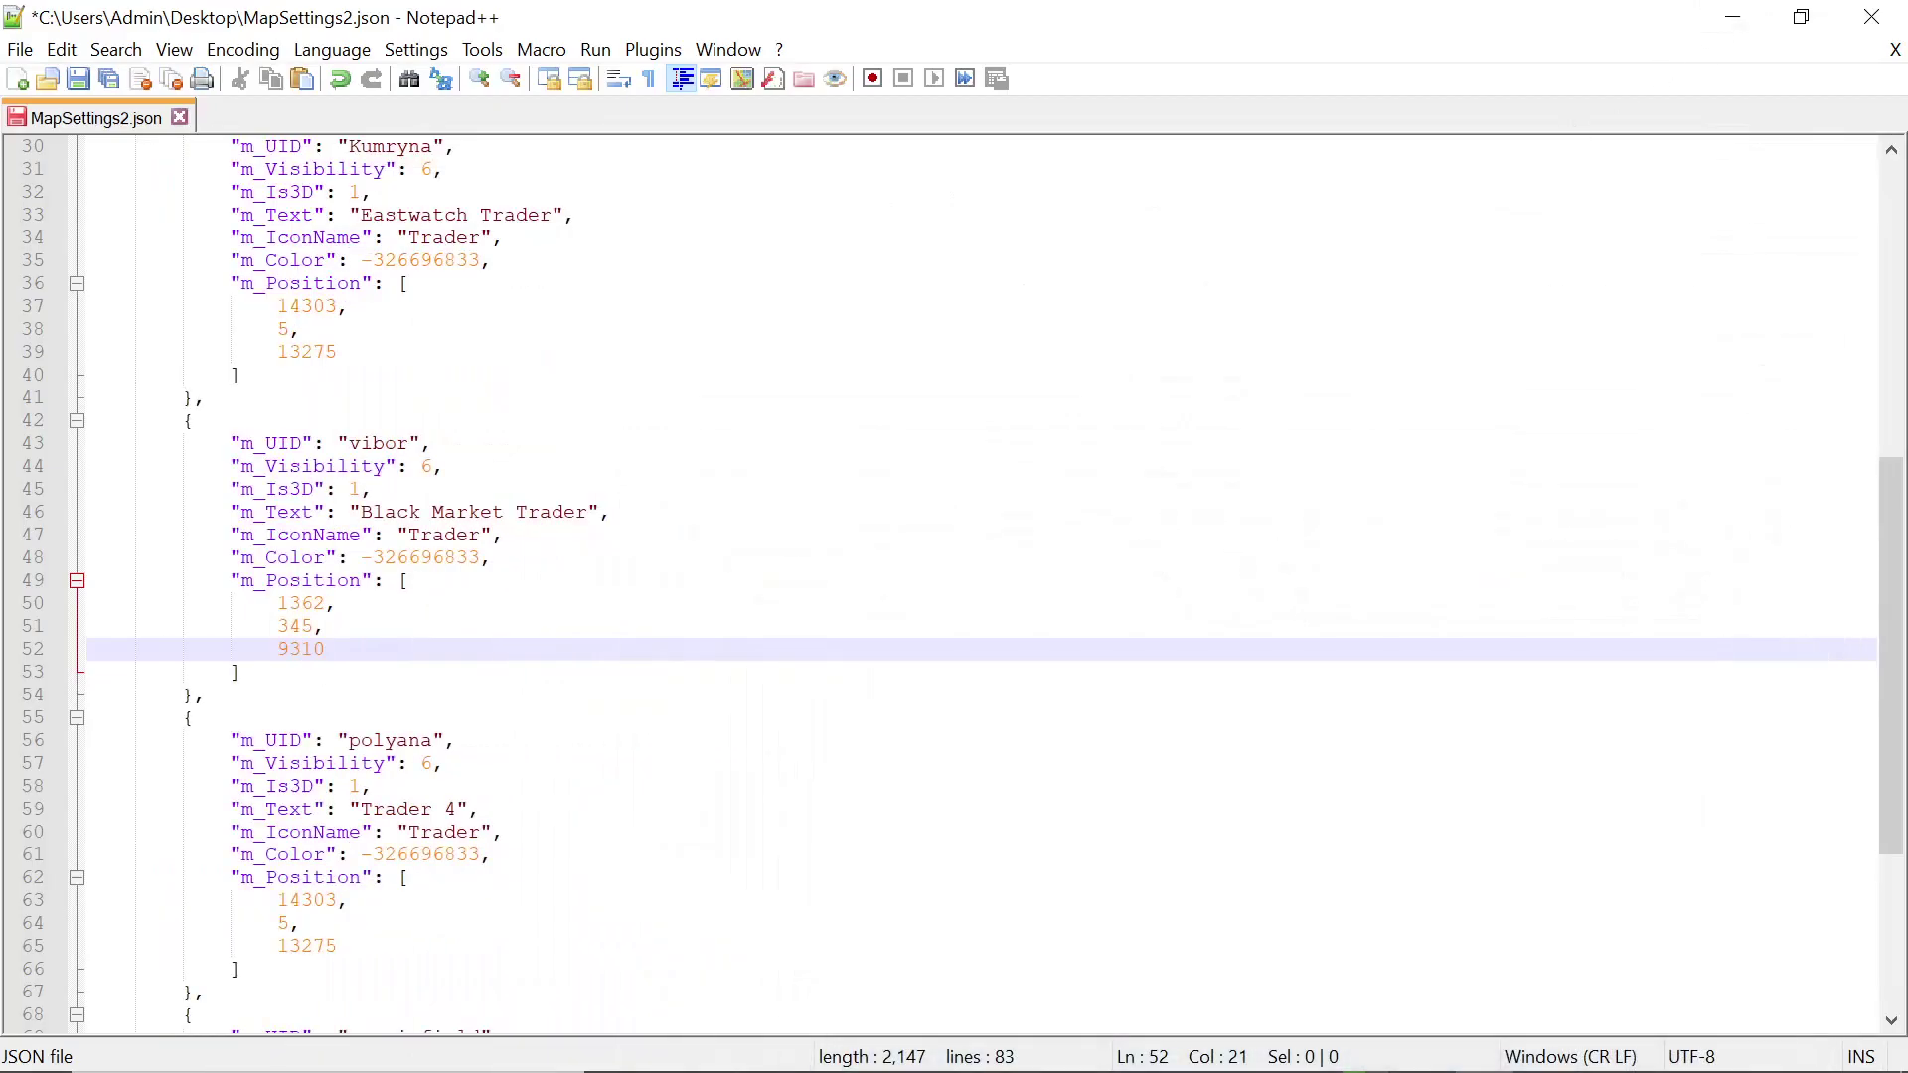
scroll(954, 586, "down", 2)
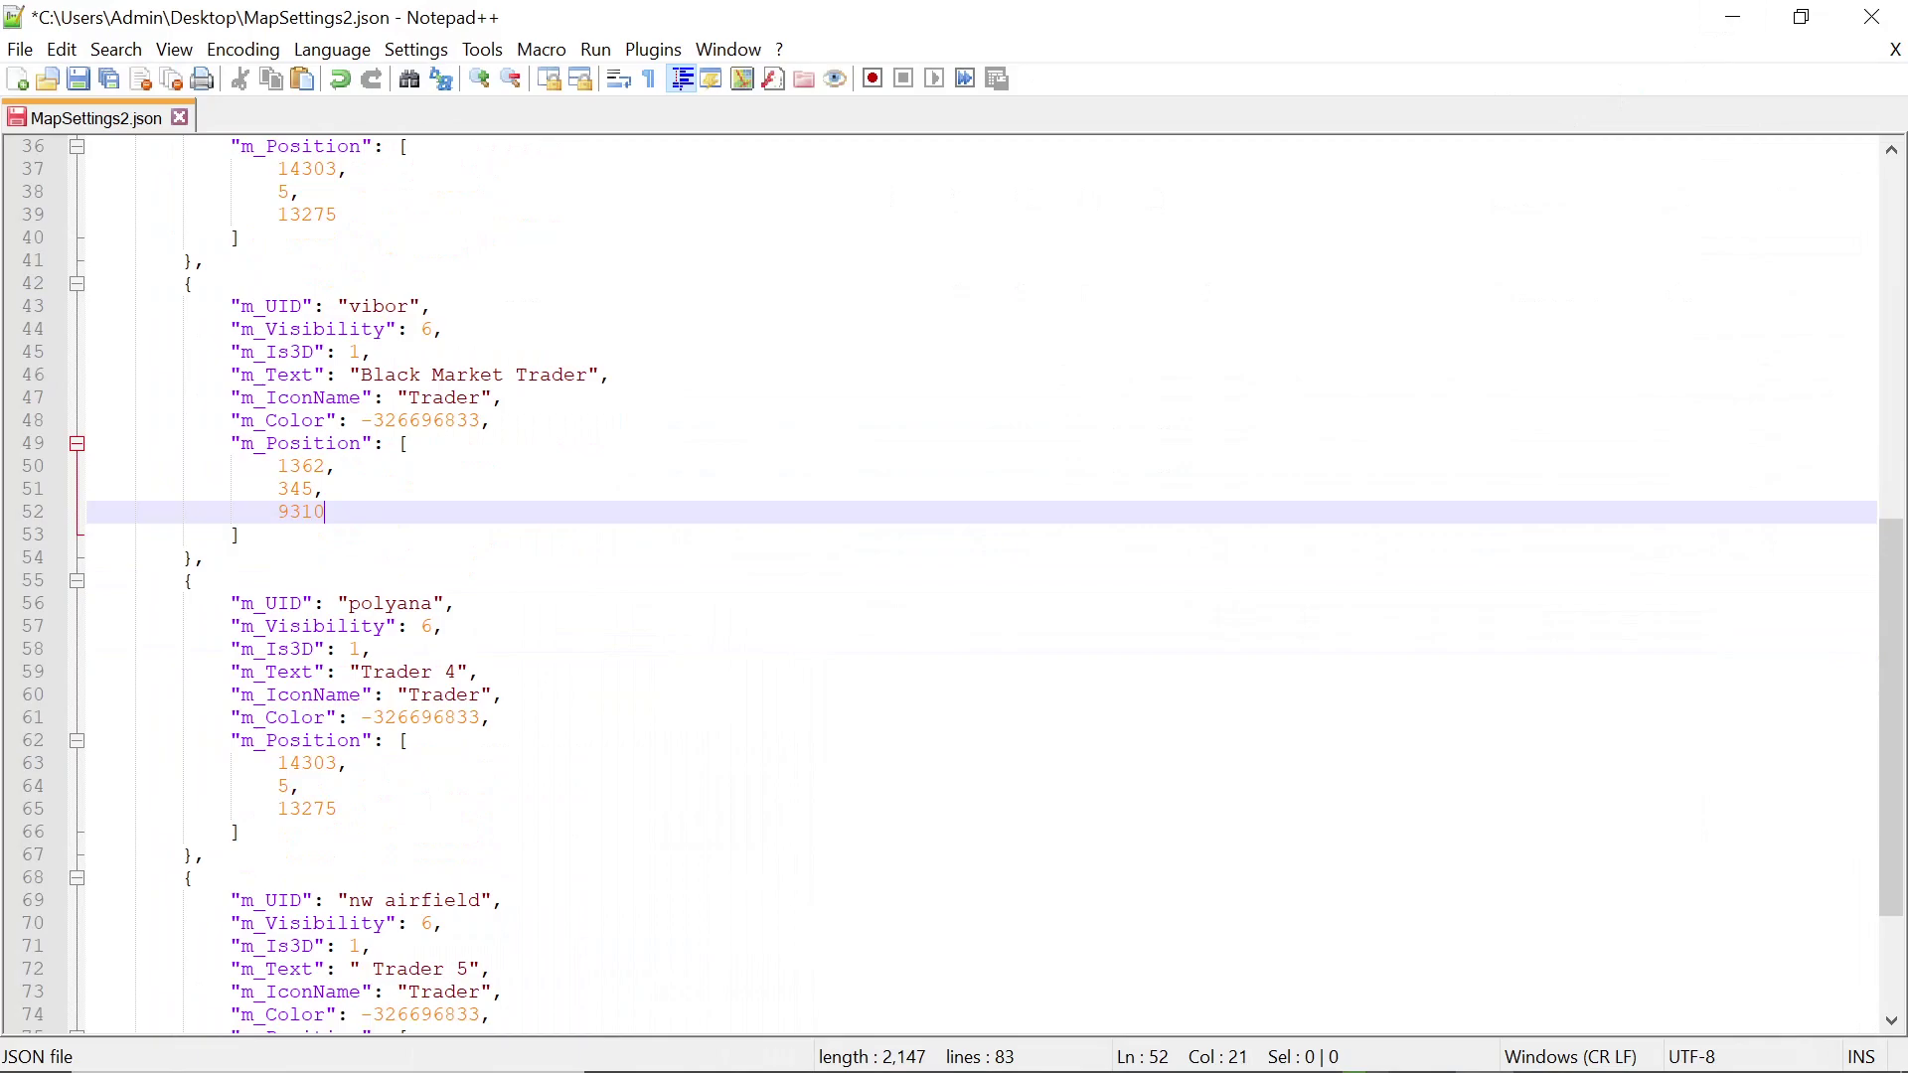
scroll(954, 586, "down", 3)
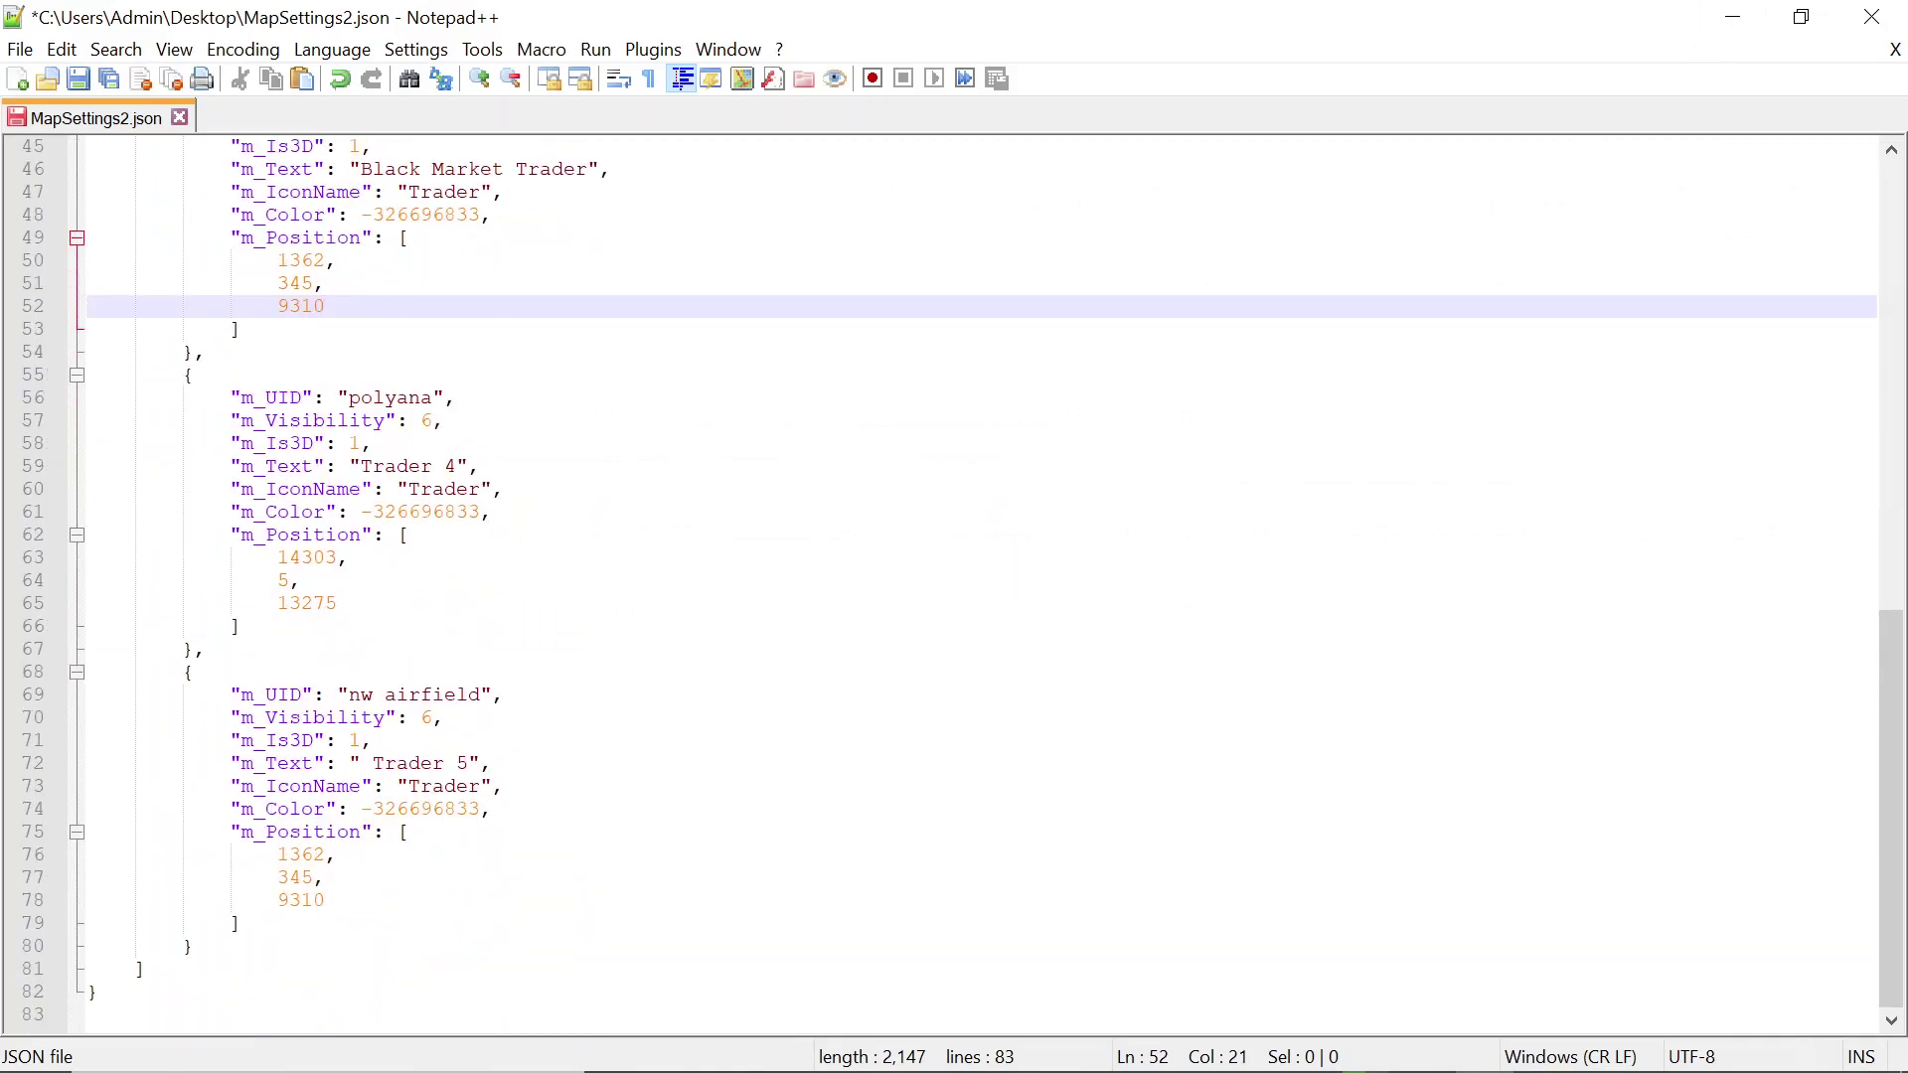
scroll(954, 586, "up", 13)
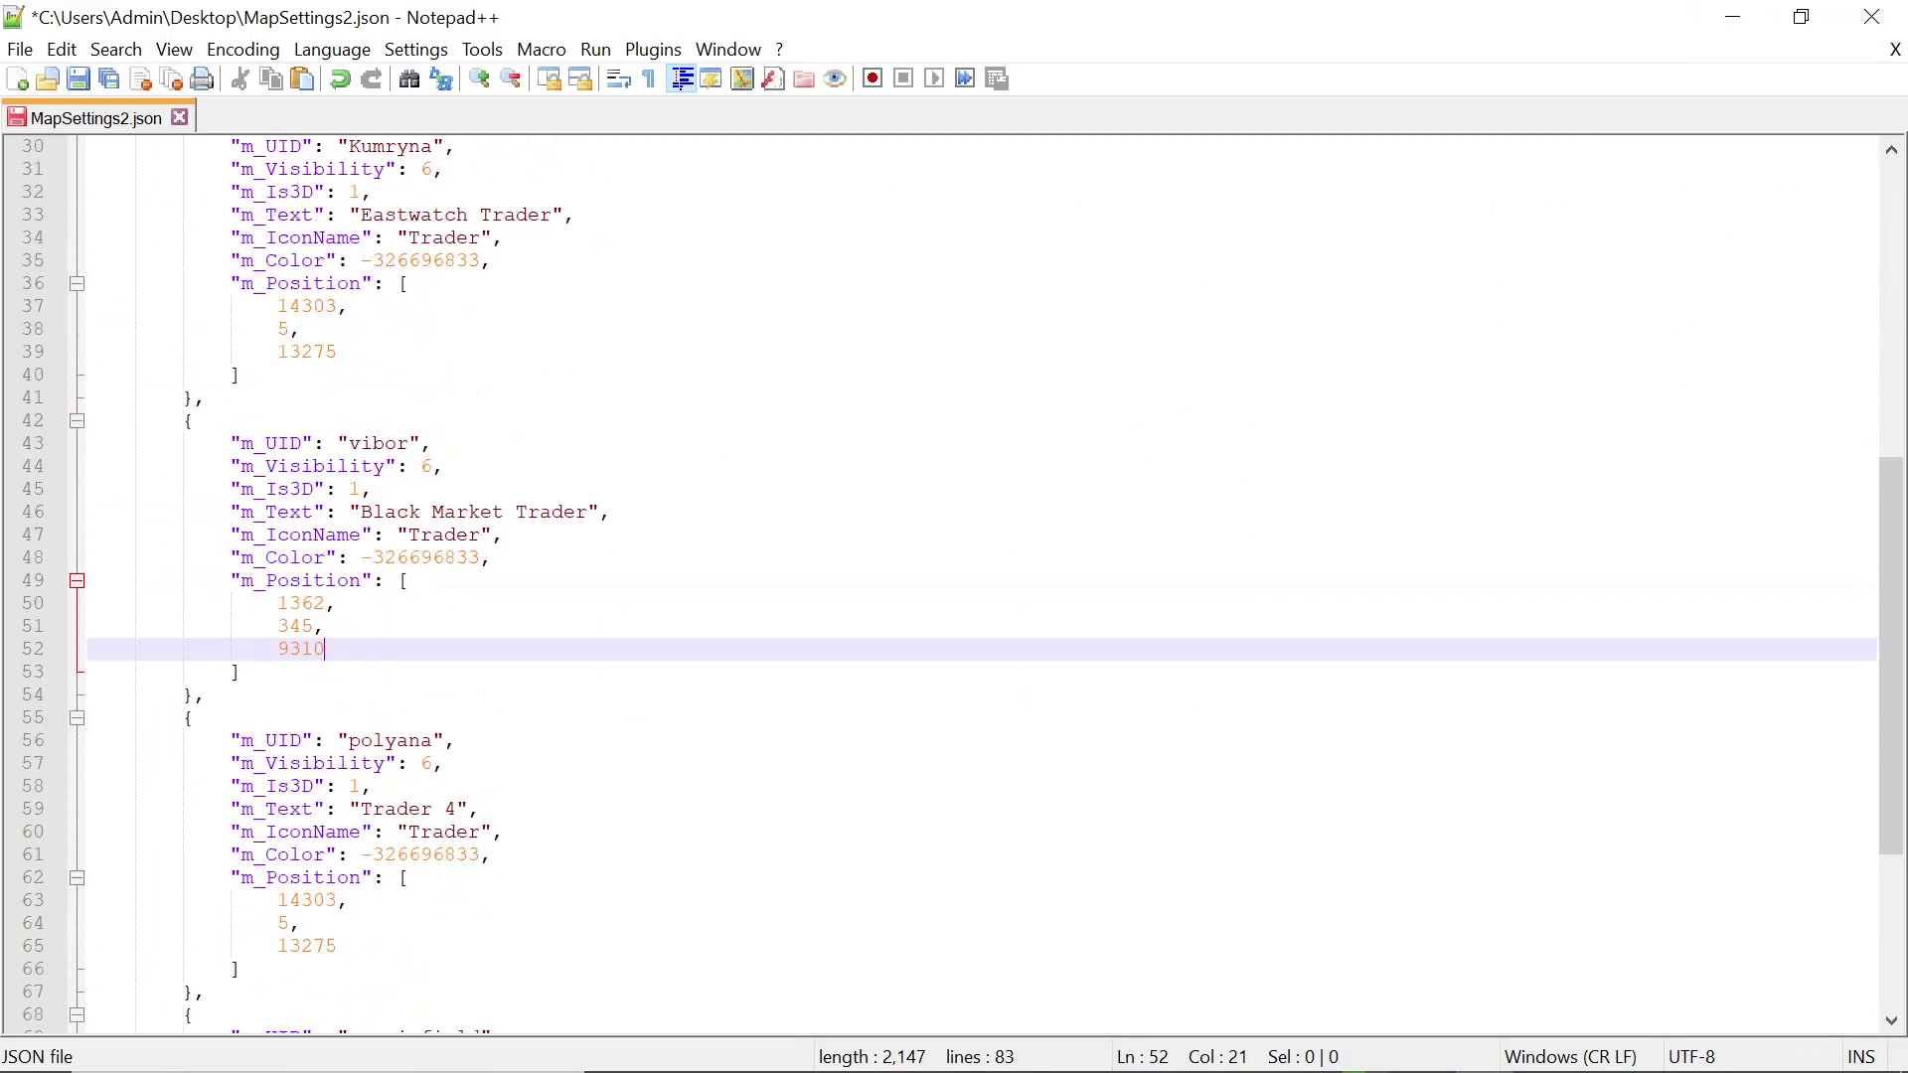
- Close MapSettings2.json without saving its changes and exit Notepad++
left_click(180, 117)
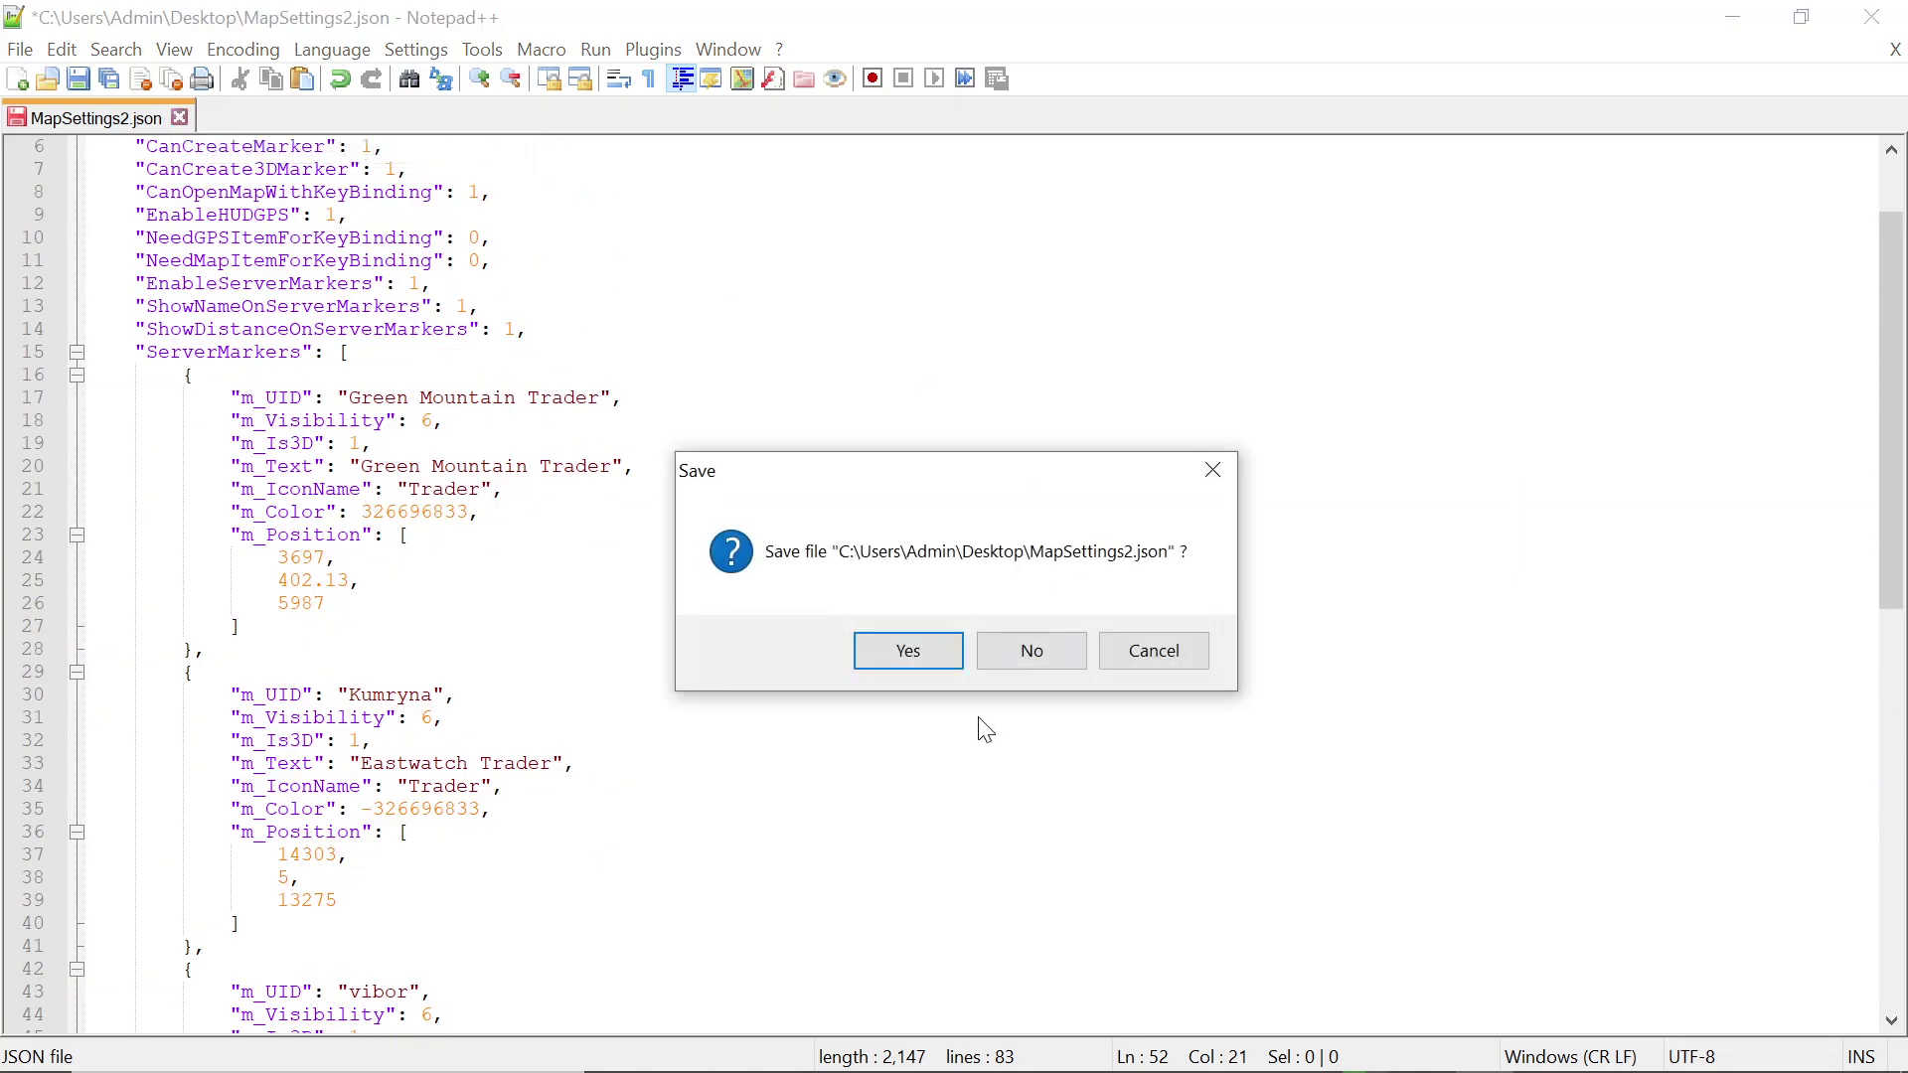
left_click(1033, 652)
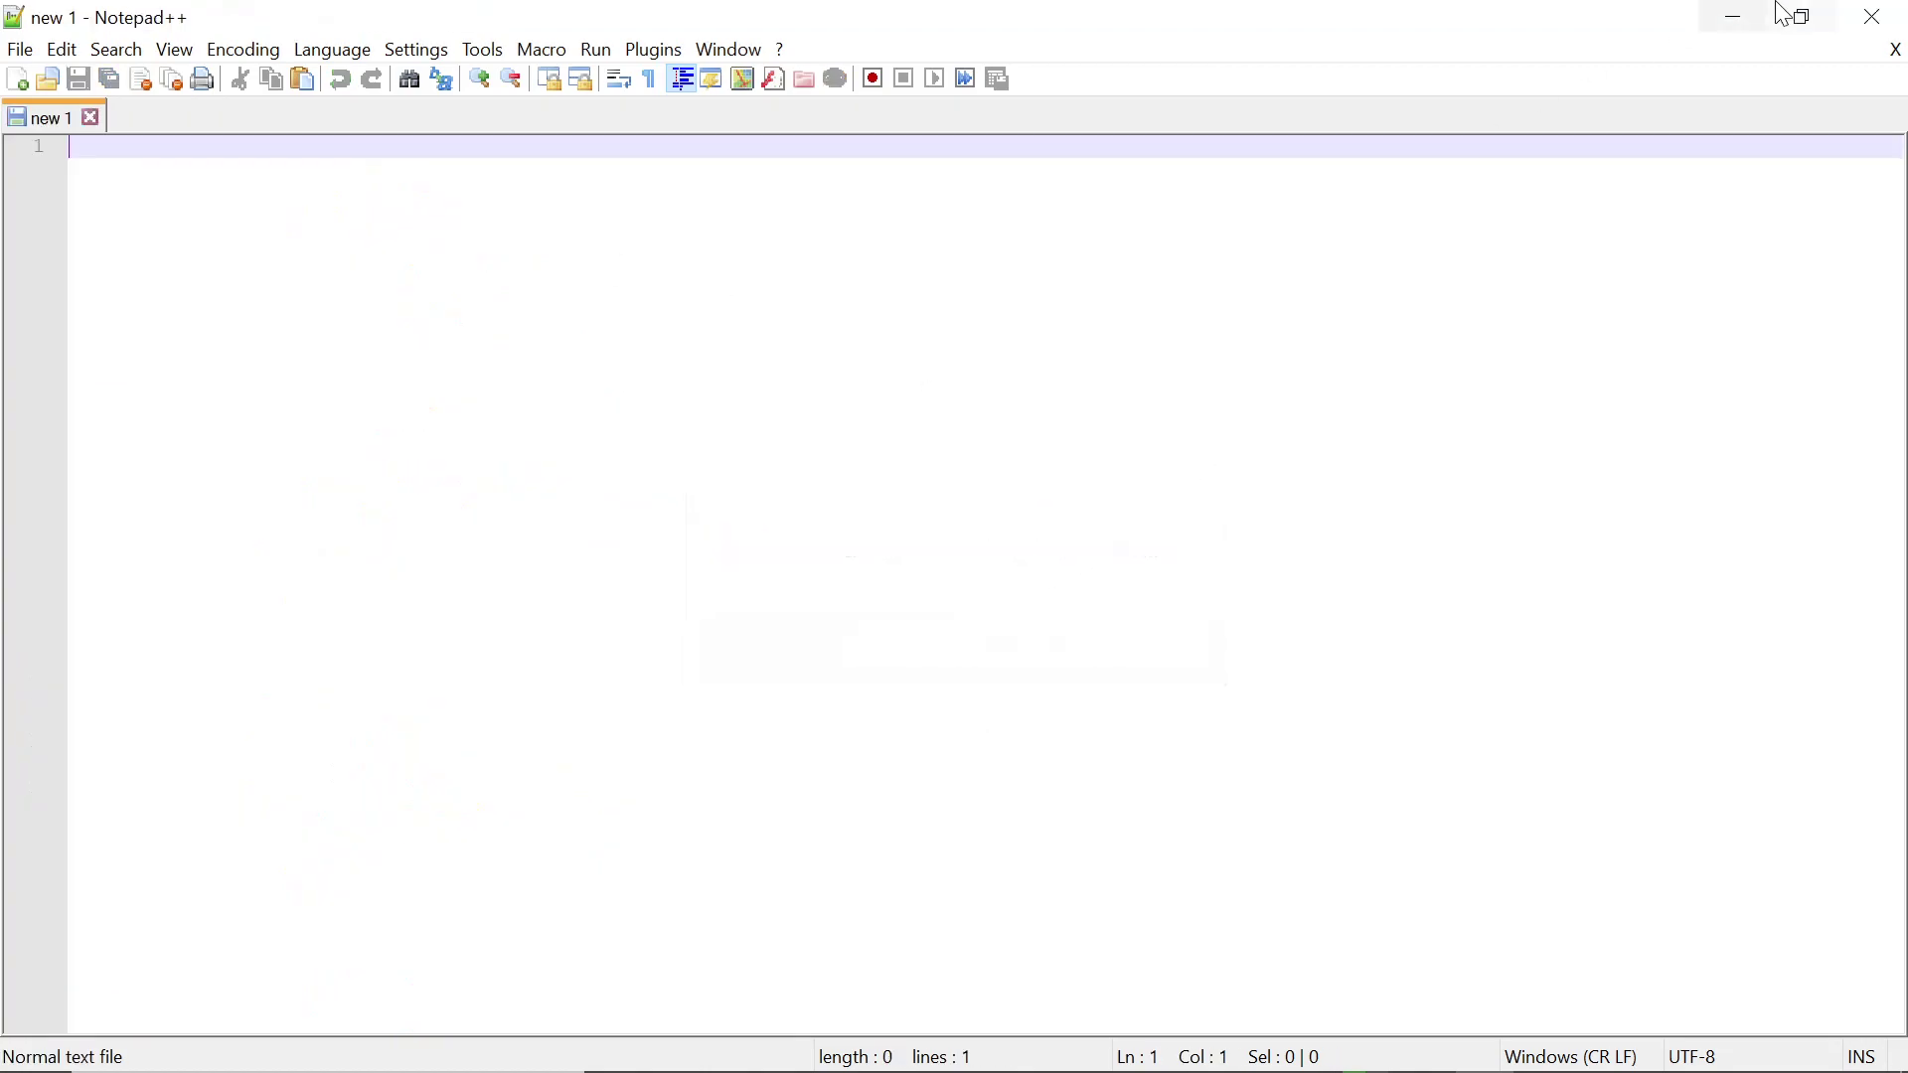
left_click(1873, 17)
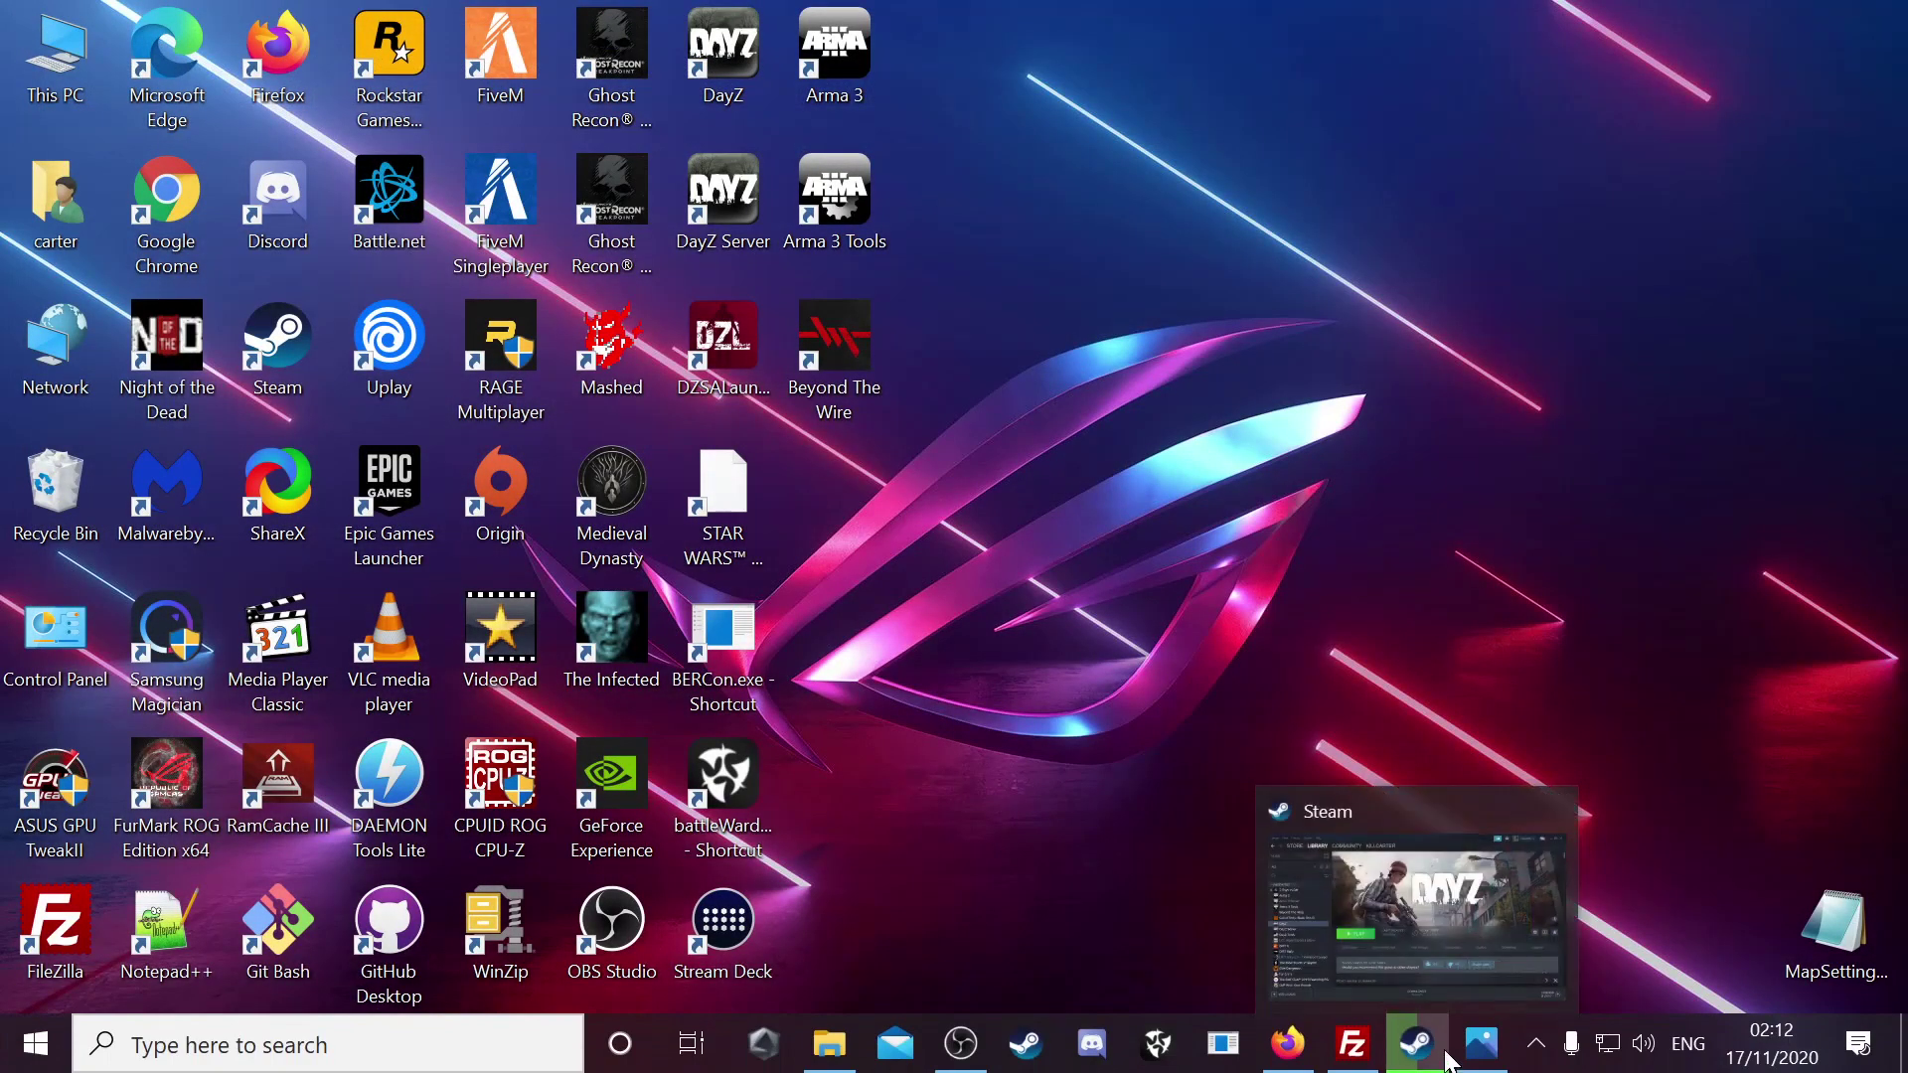
- Switch to the Nitrado web interface in Firefox and delete the entire contents of the server's MapSettings.json in the file editor
mouse_move(1352, 1055)
left_click(1288, 1044)
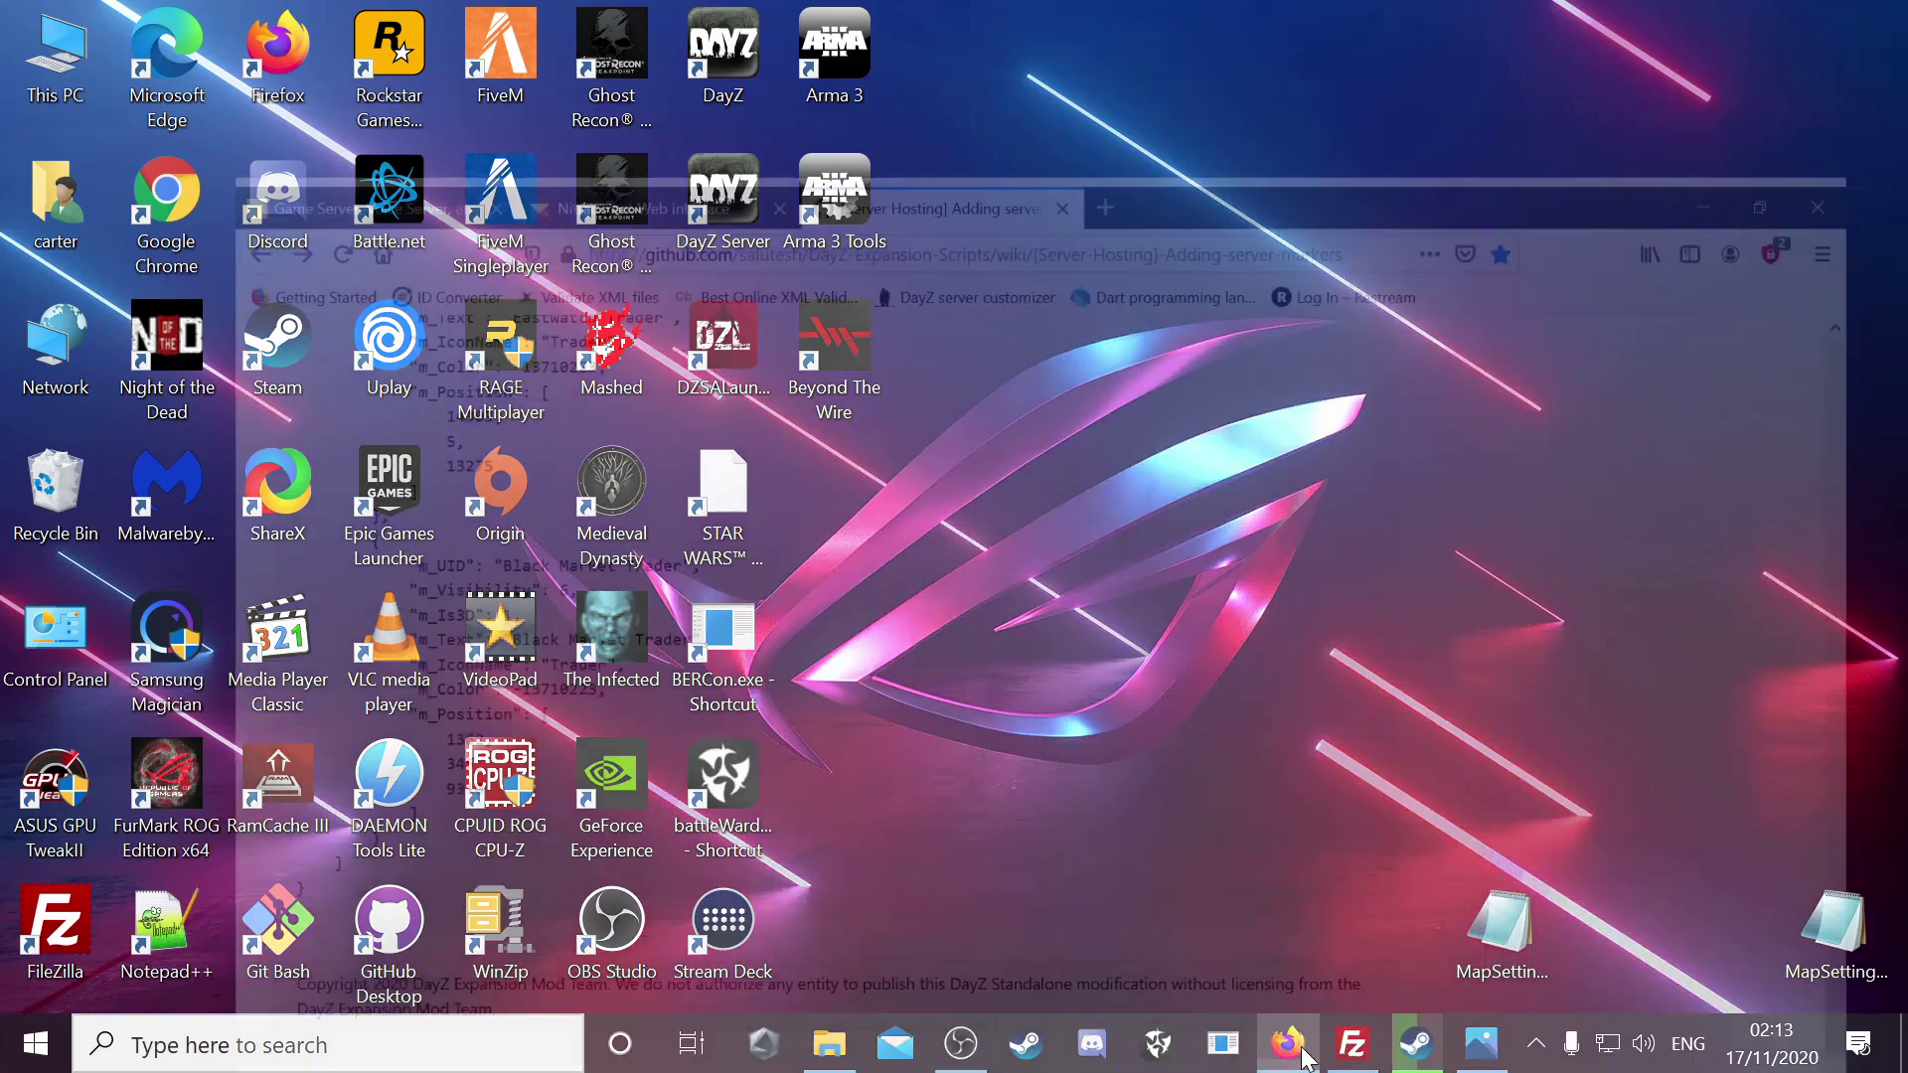
left_click(477, 24)
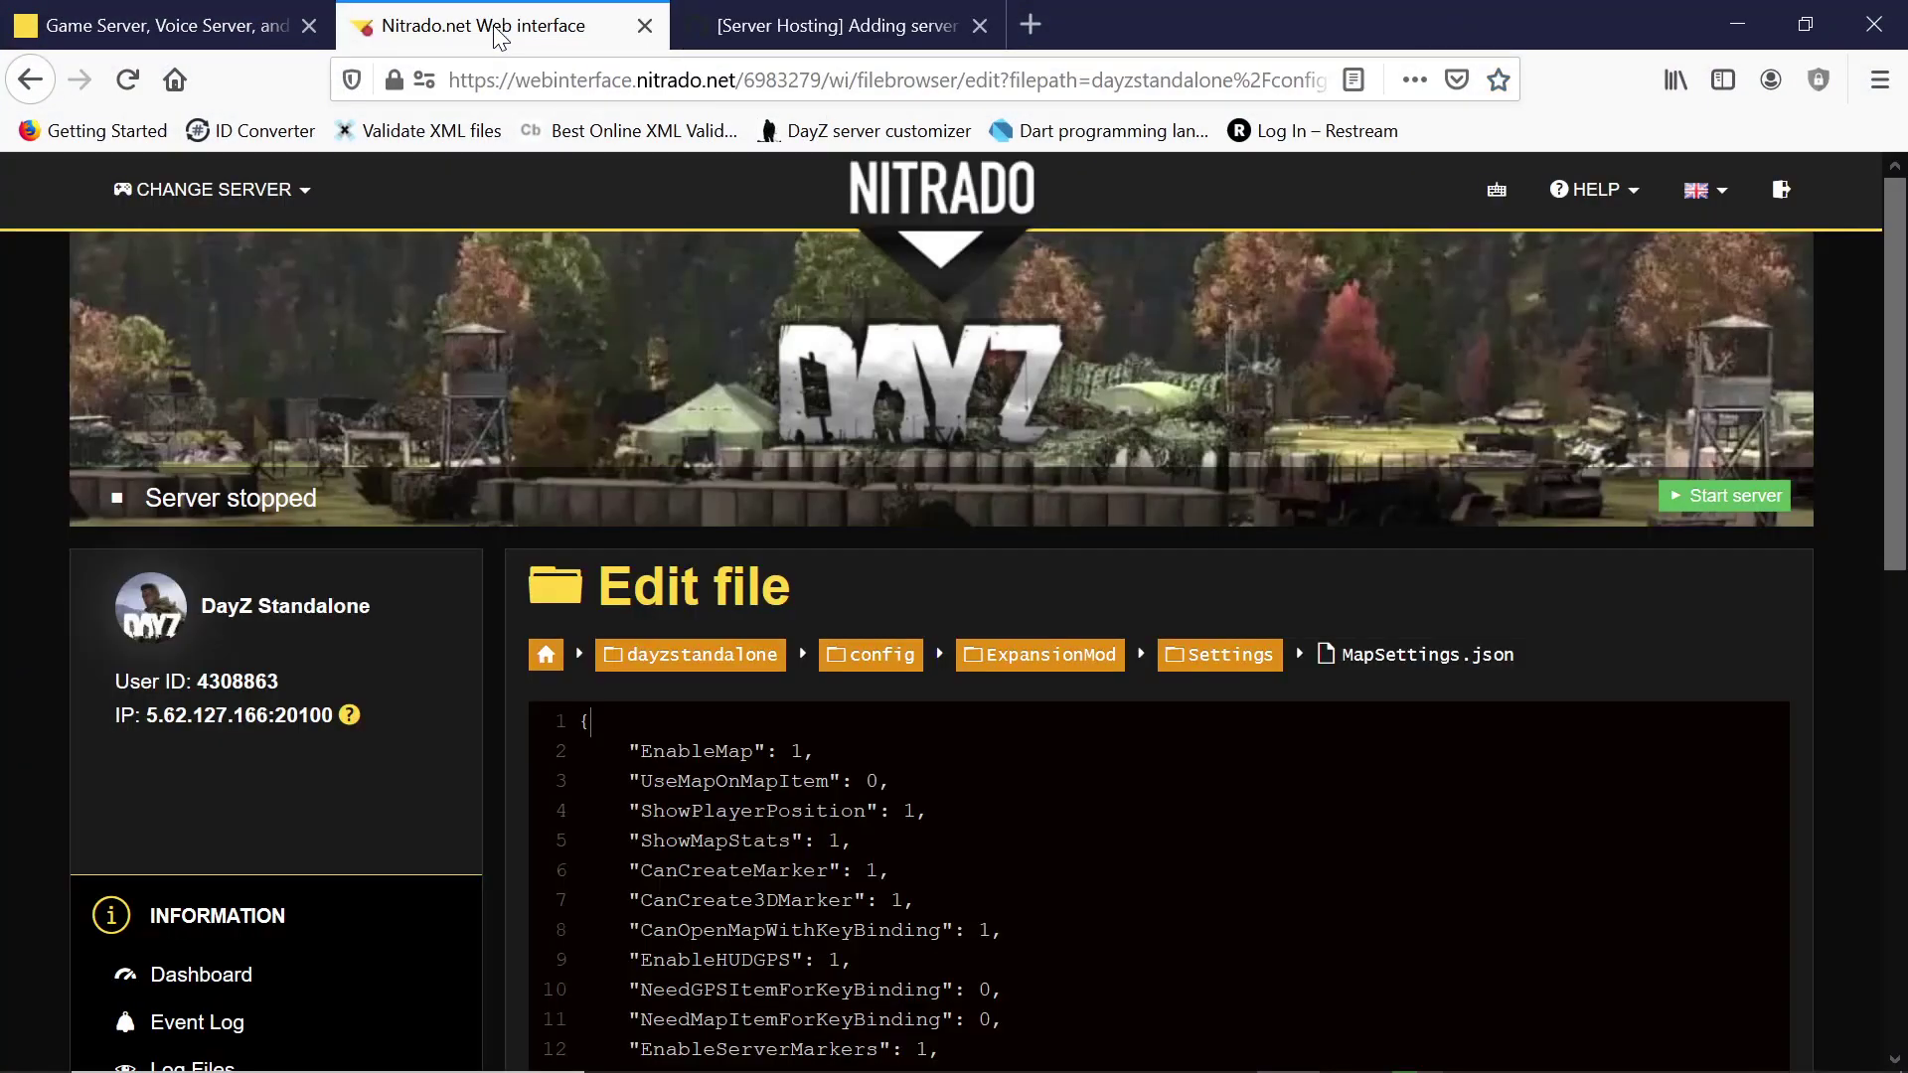
scroll(970, 759, "down", 5)
scroll(967, 725, "up", 5)
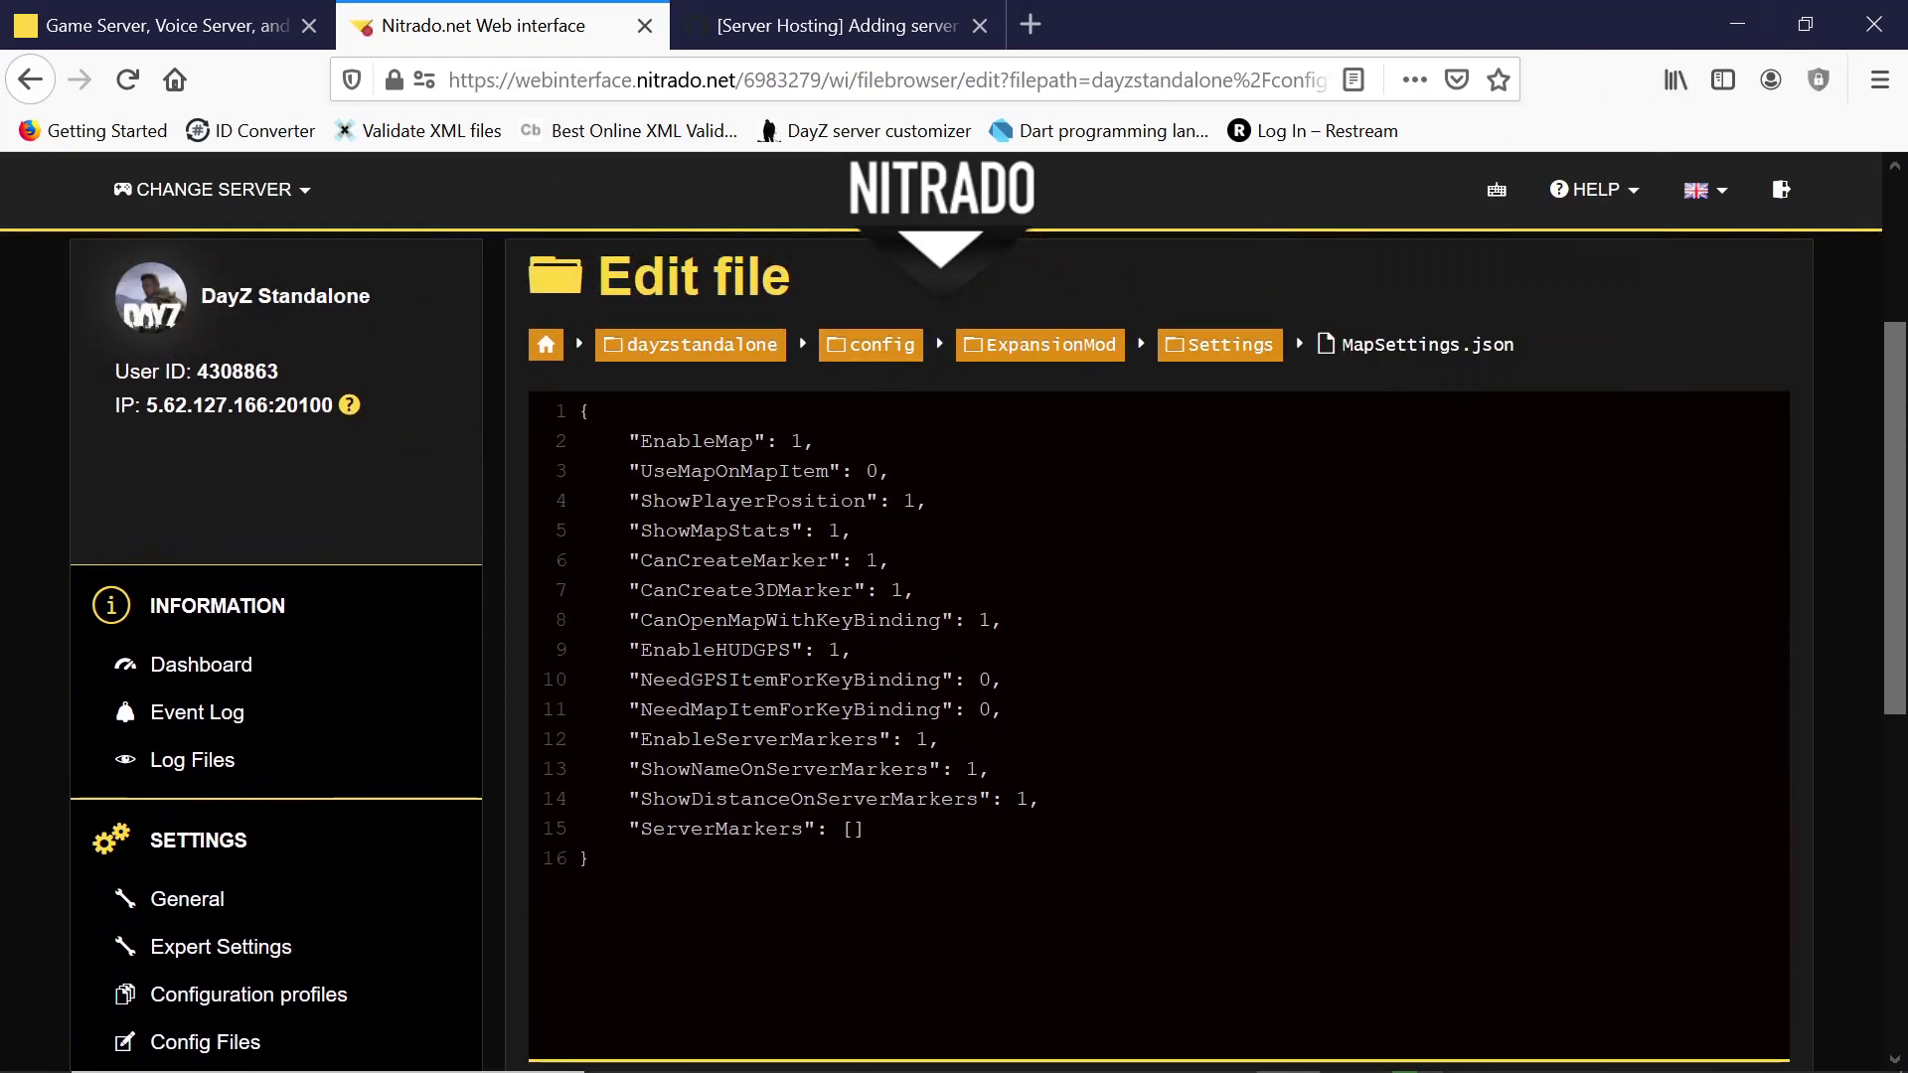
key("ctrl+a")
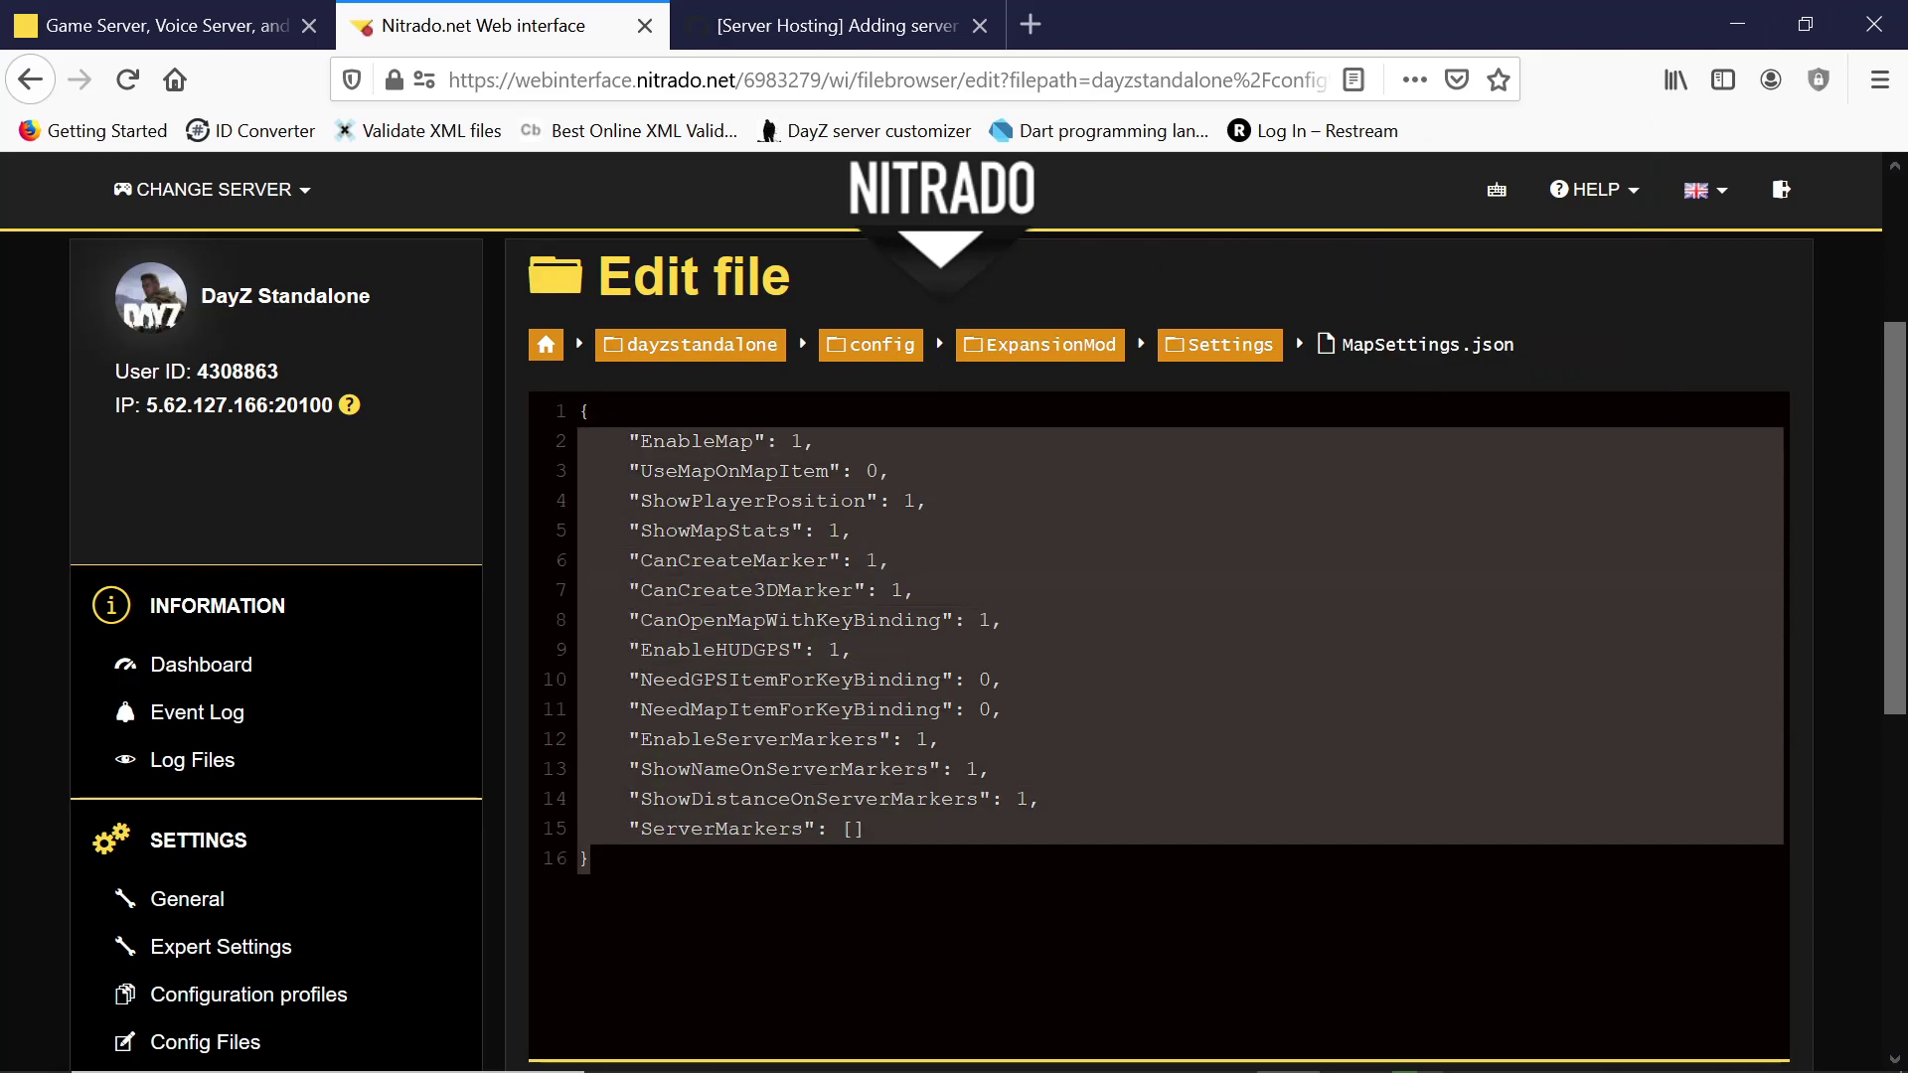
key("Delete")
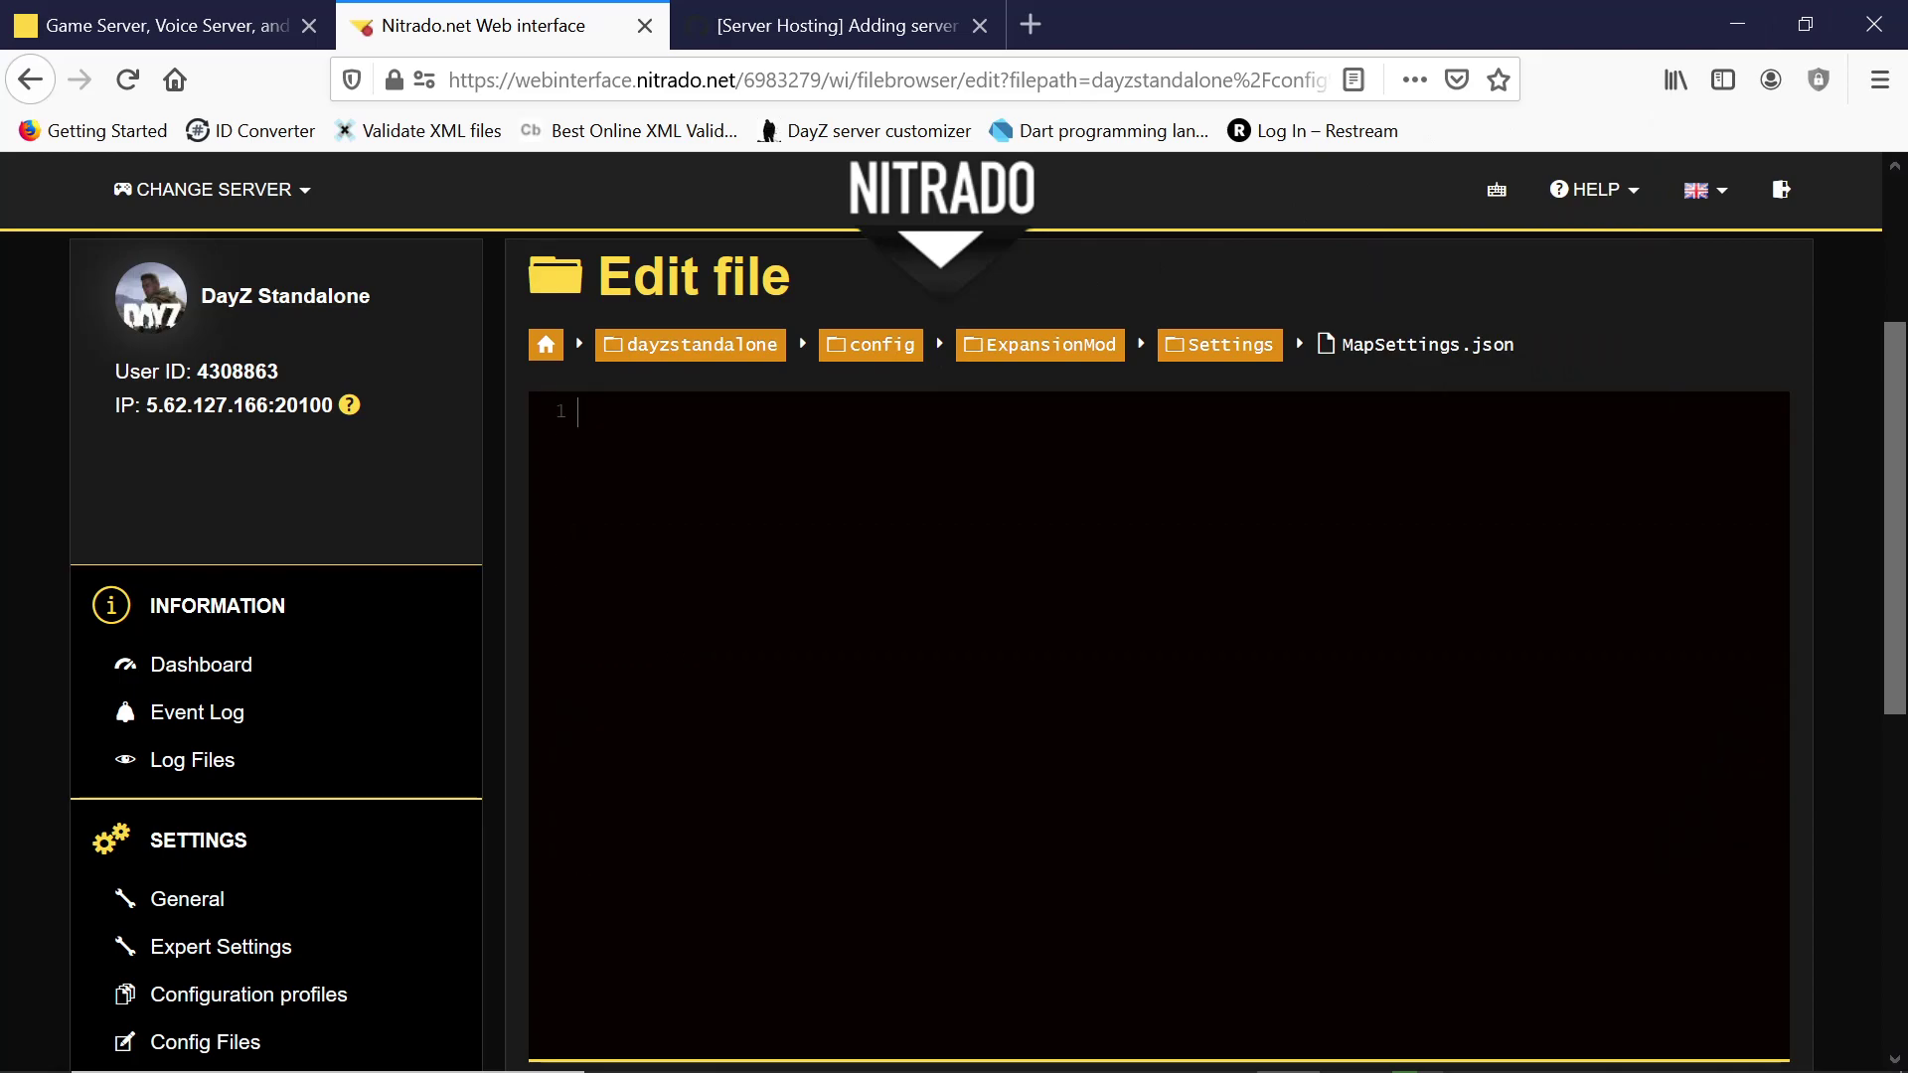
- Minimise Firefox and open "my Trader markers MapSettings.json" from the "how to files" folder in Notepad++
left_click(1740, 20)
left_click(1834, 947)
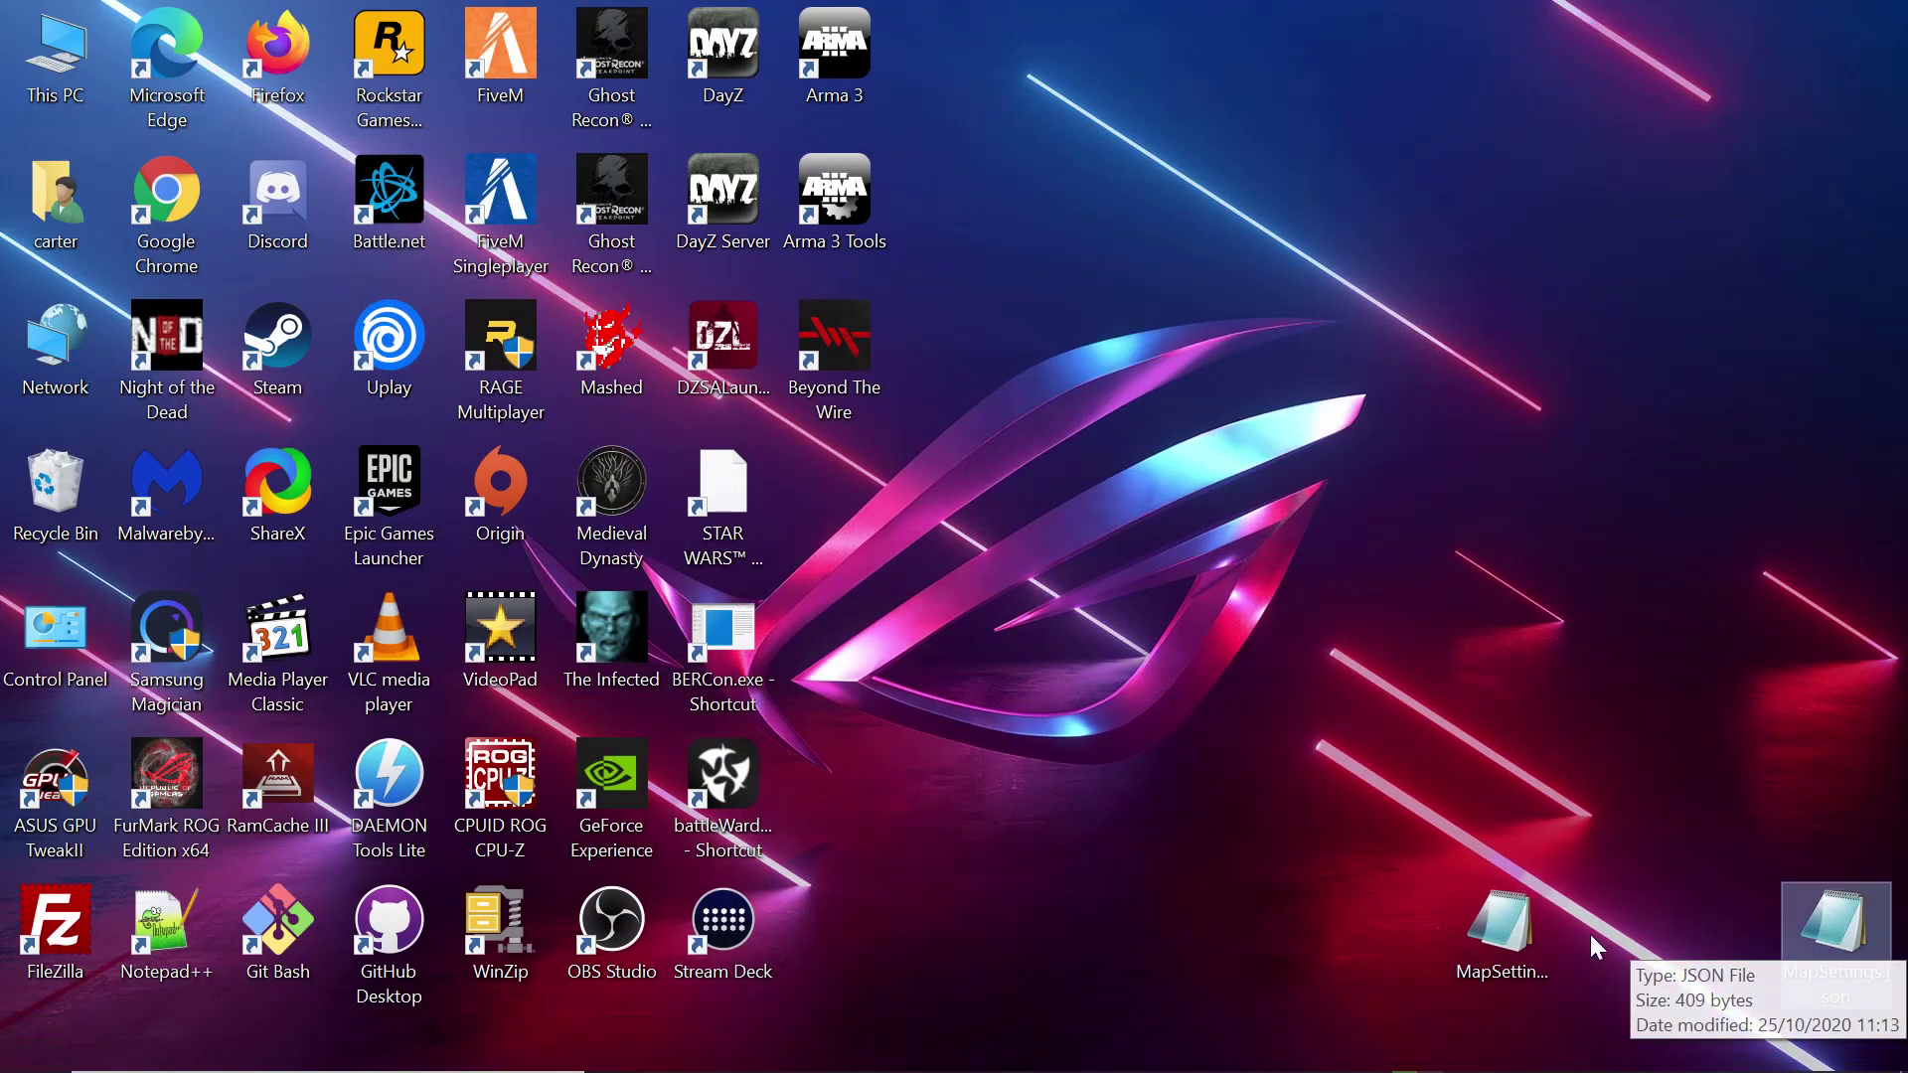
mouse_move(852, 994)
left_click(831, 1062)
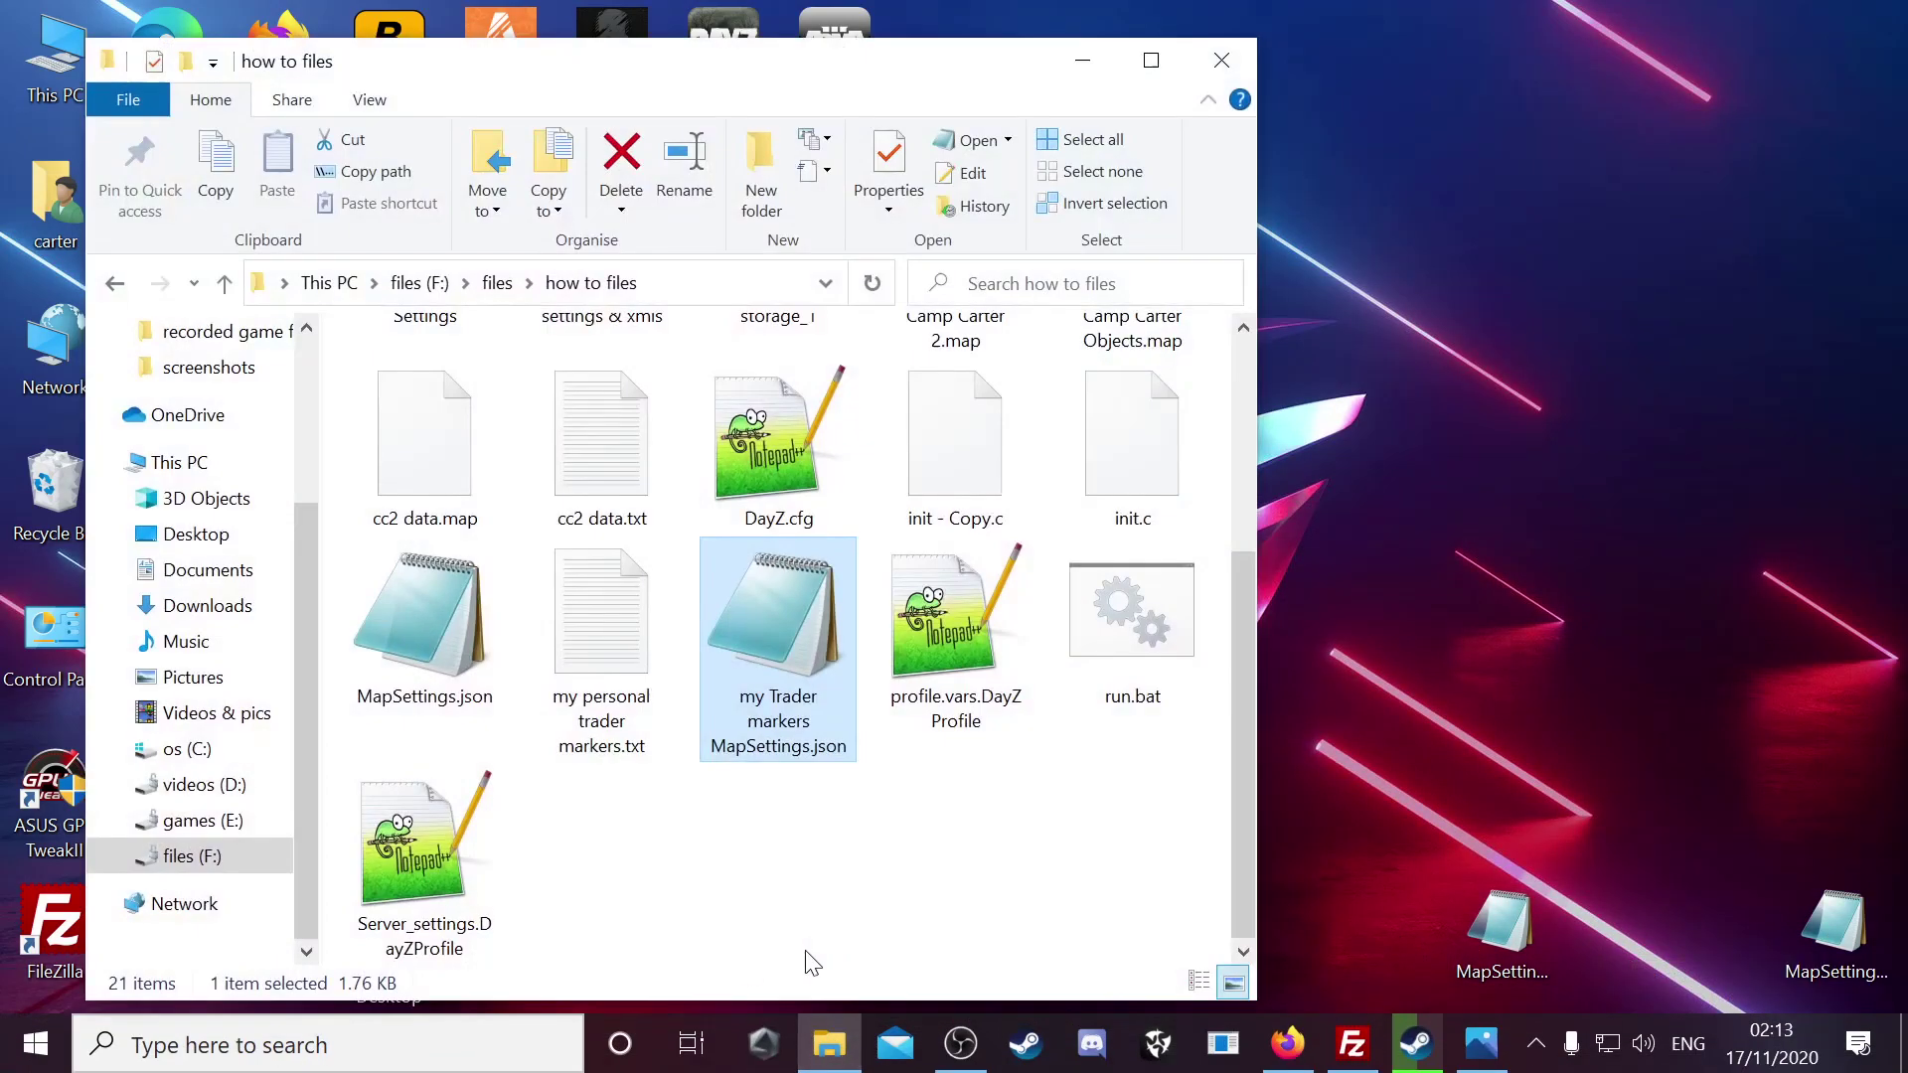
right_click(797, 666)
left_click(916, 445)
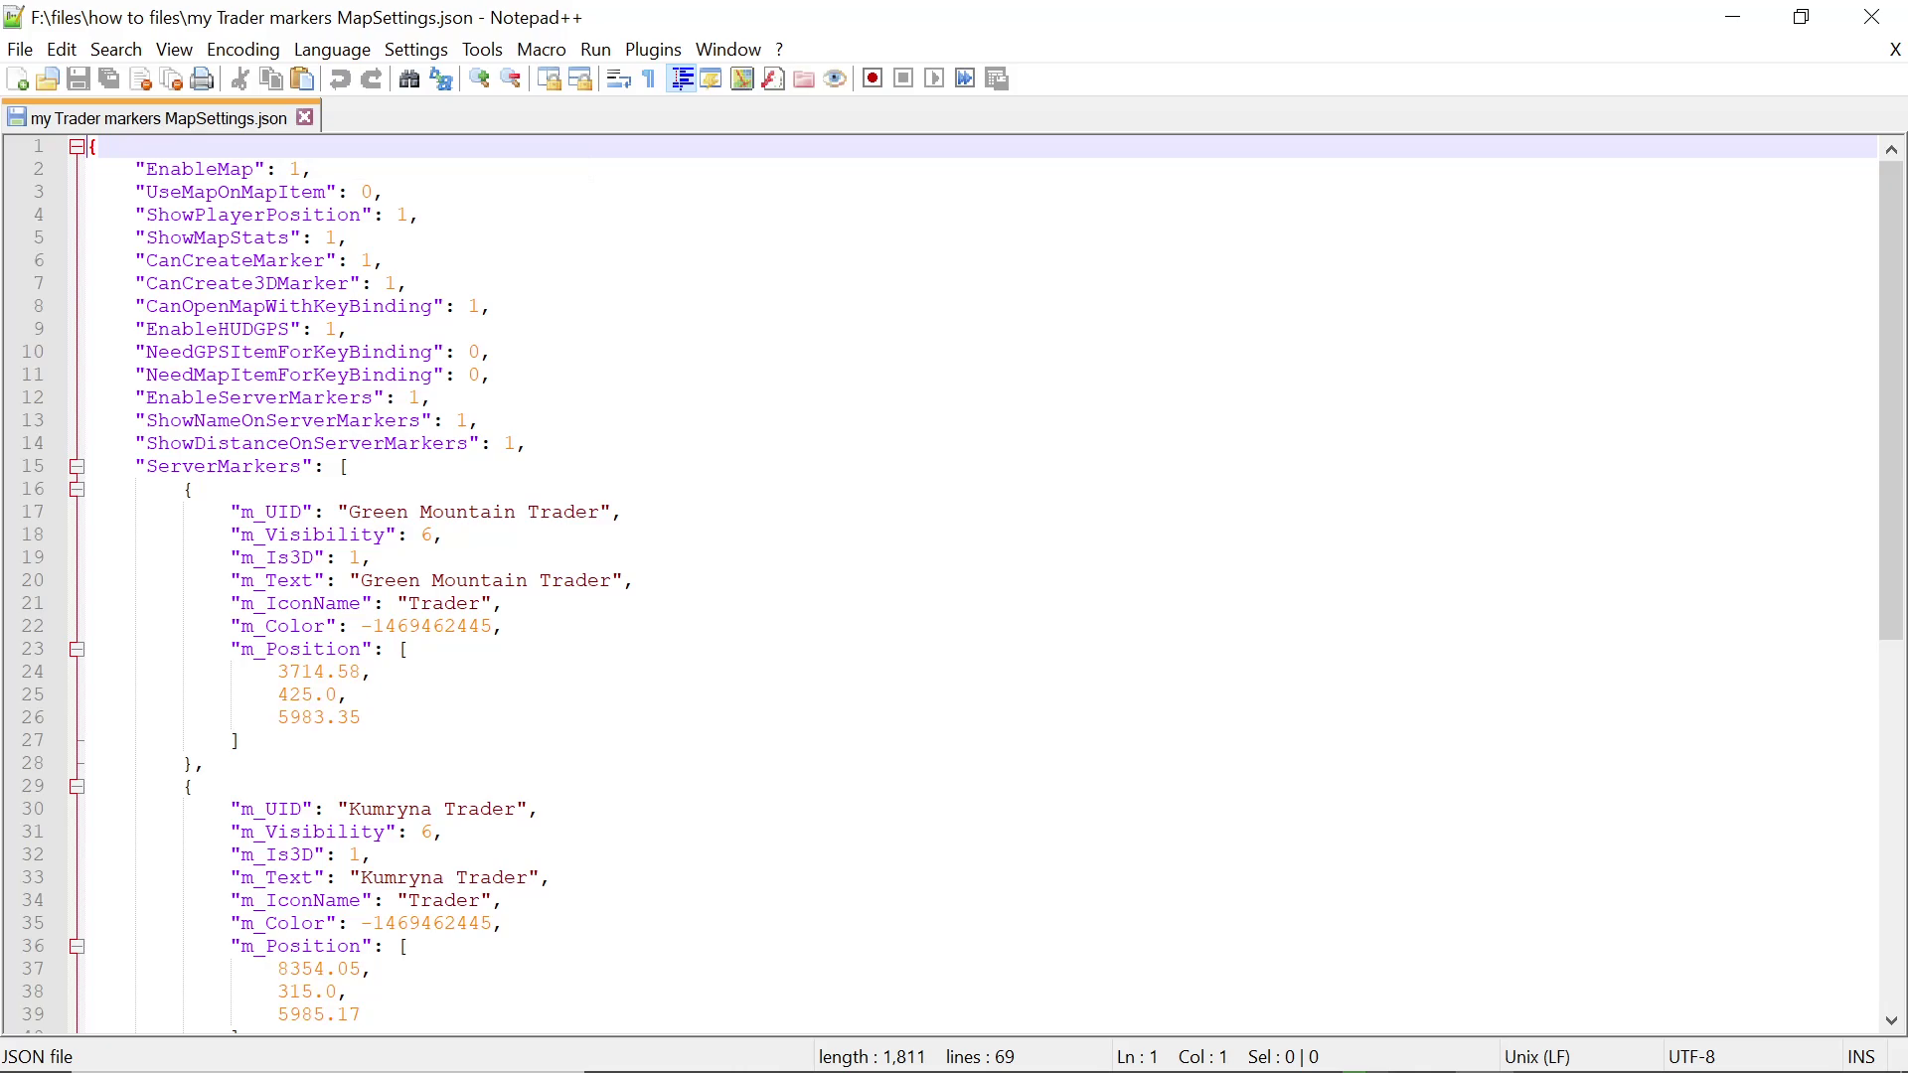
- Copy the full text of "my Trader markers MapSettings.json", then close the file and Notepad++
key("ctrl+a")
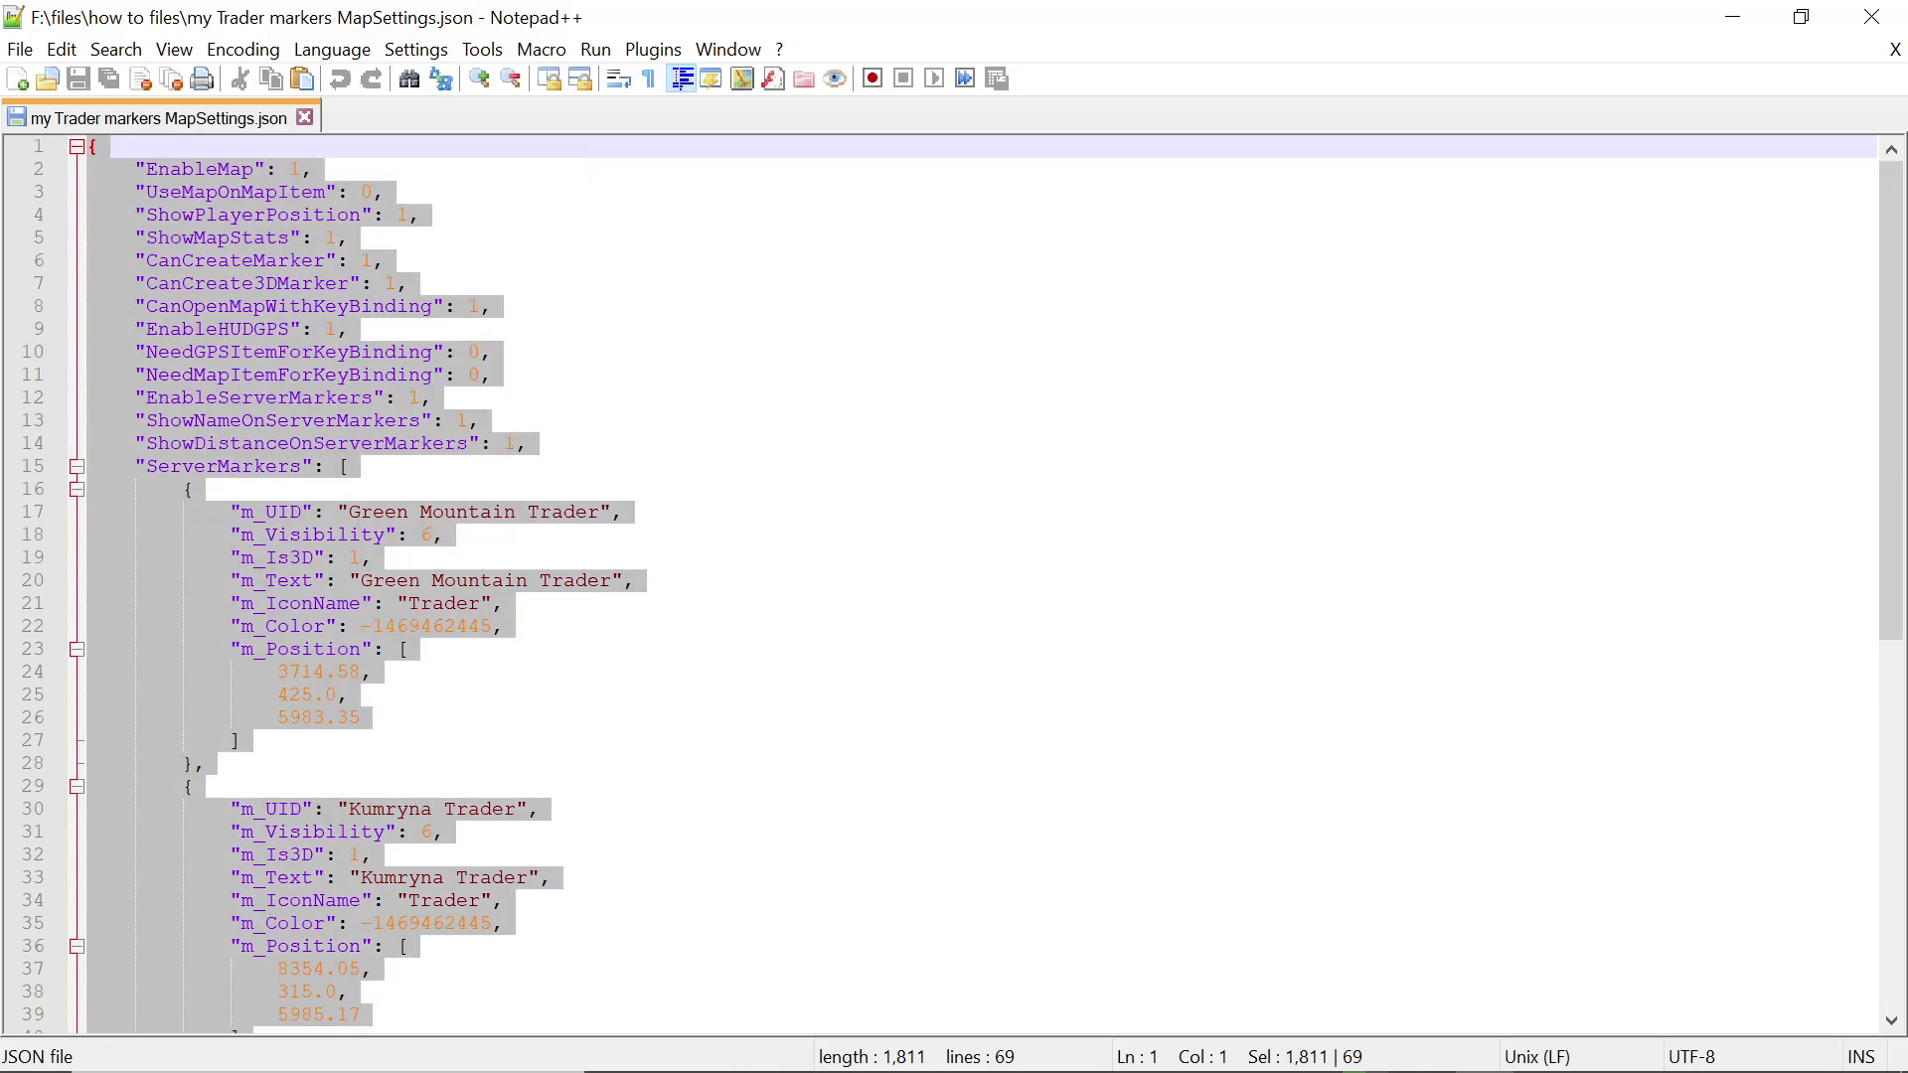
right_click(258, 407)
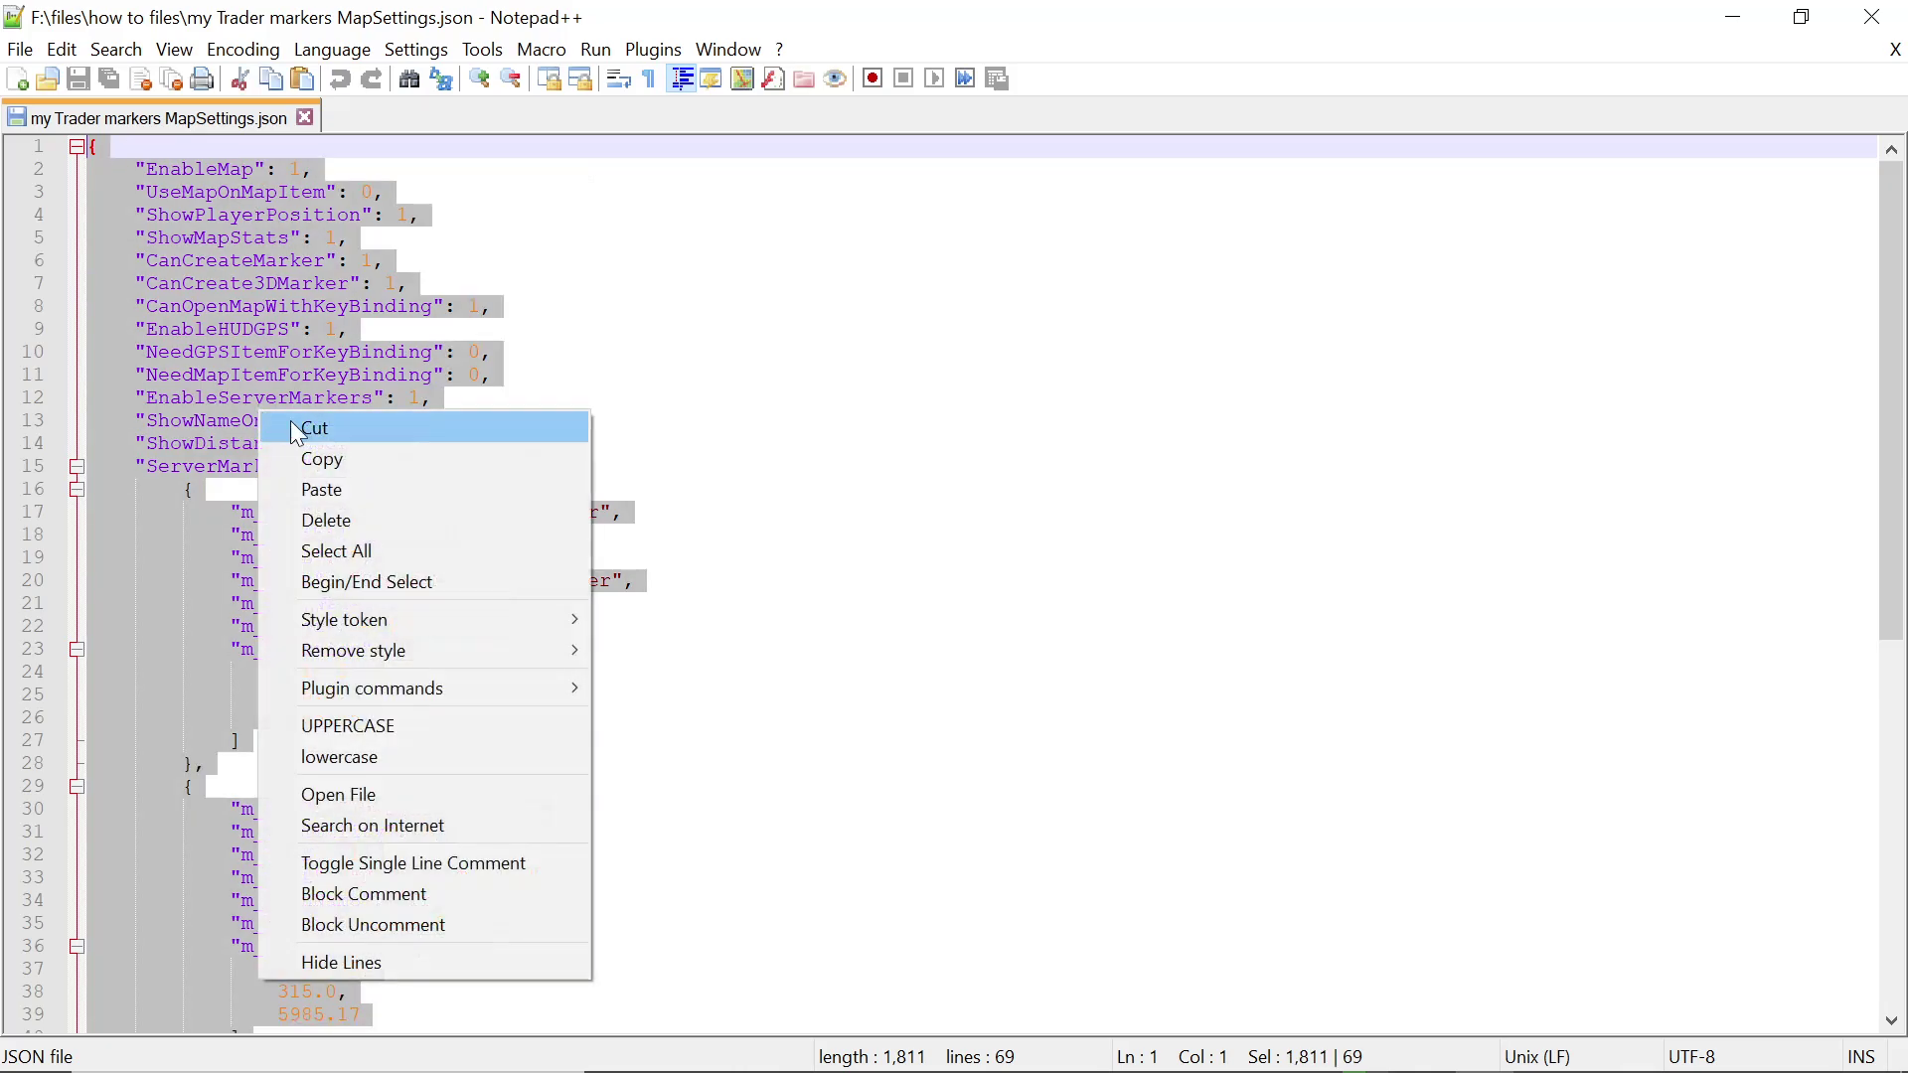
left_click(332, 444)
left_click(594, 174)
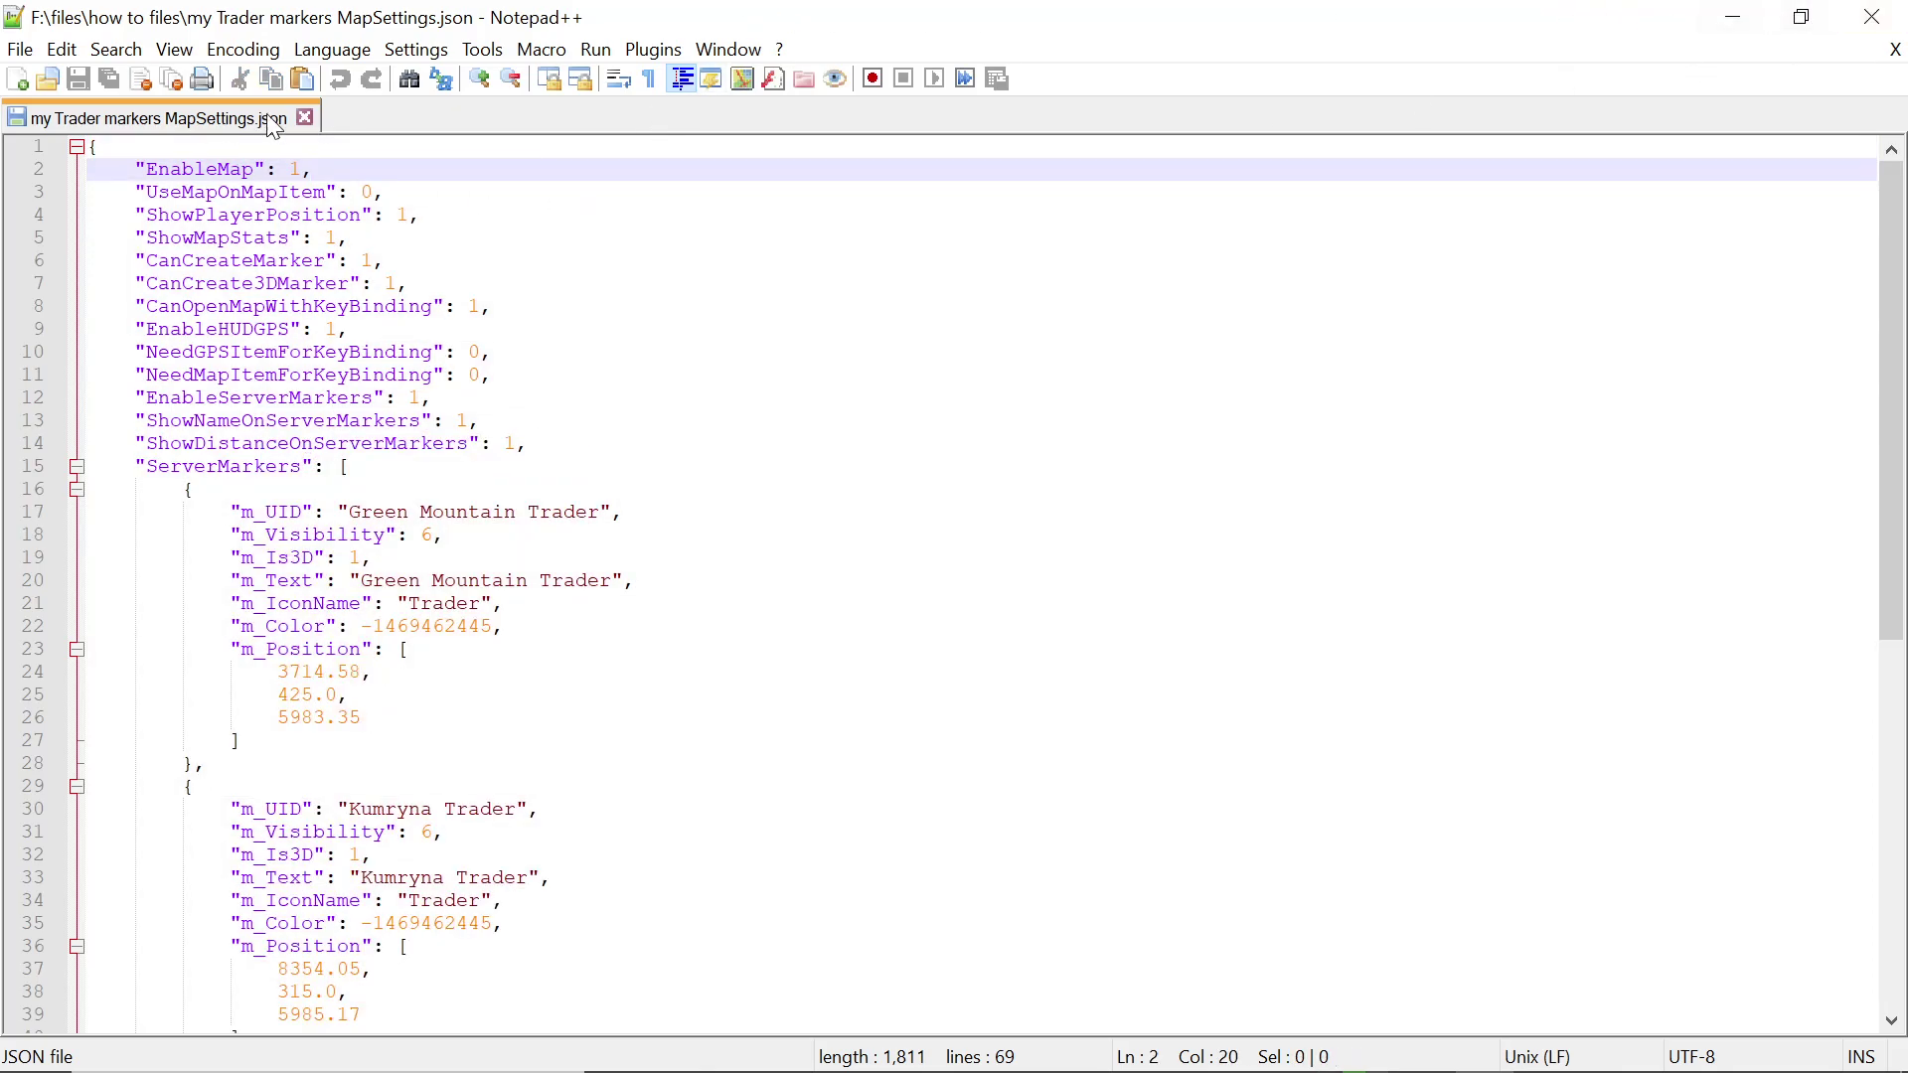
left_click(305, 117)
left_click(1872, 16)
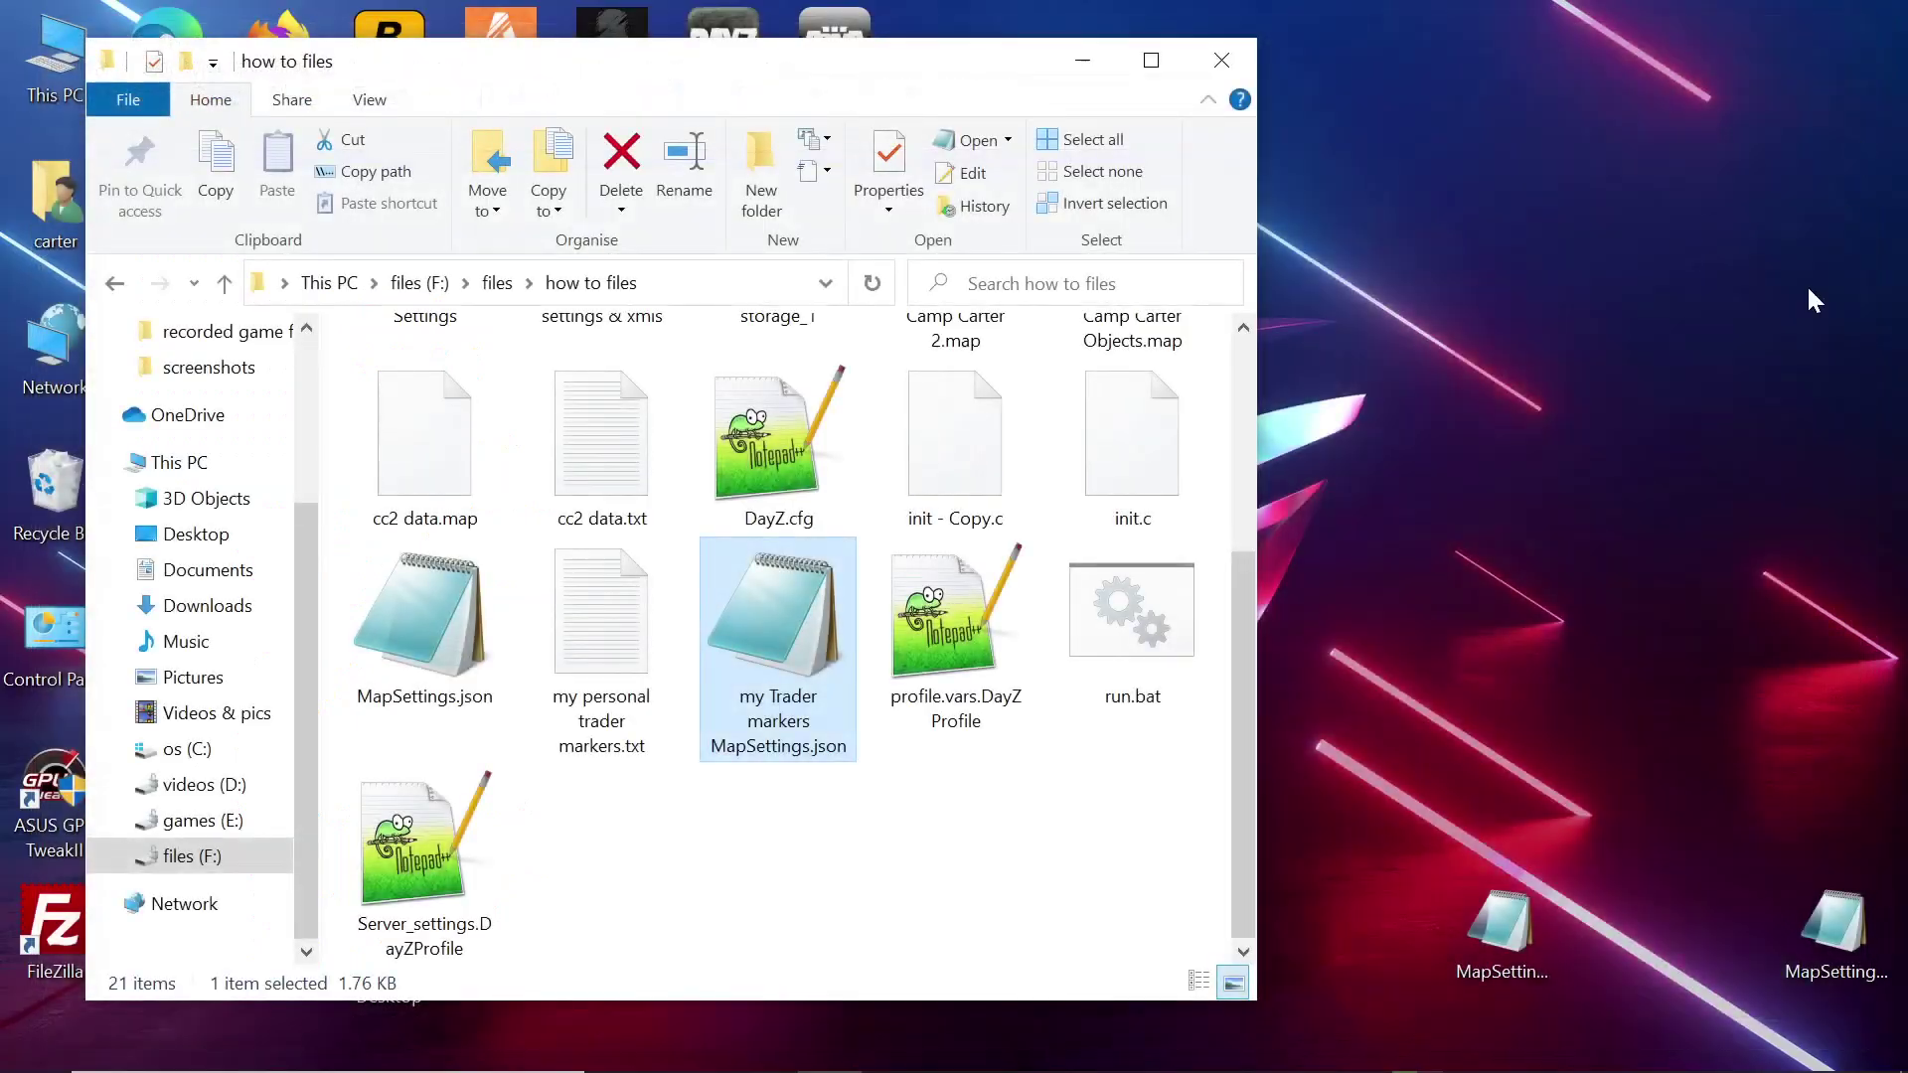
- Return to Firefox and paste the copied trader marker settings into the emptied MapSettings.json in the Nitrado editor
left_click(1287, 1055)
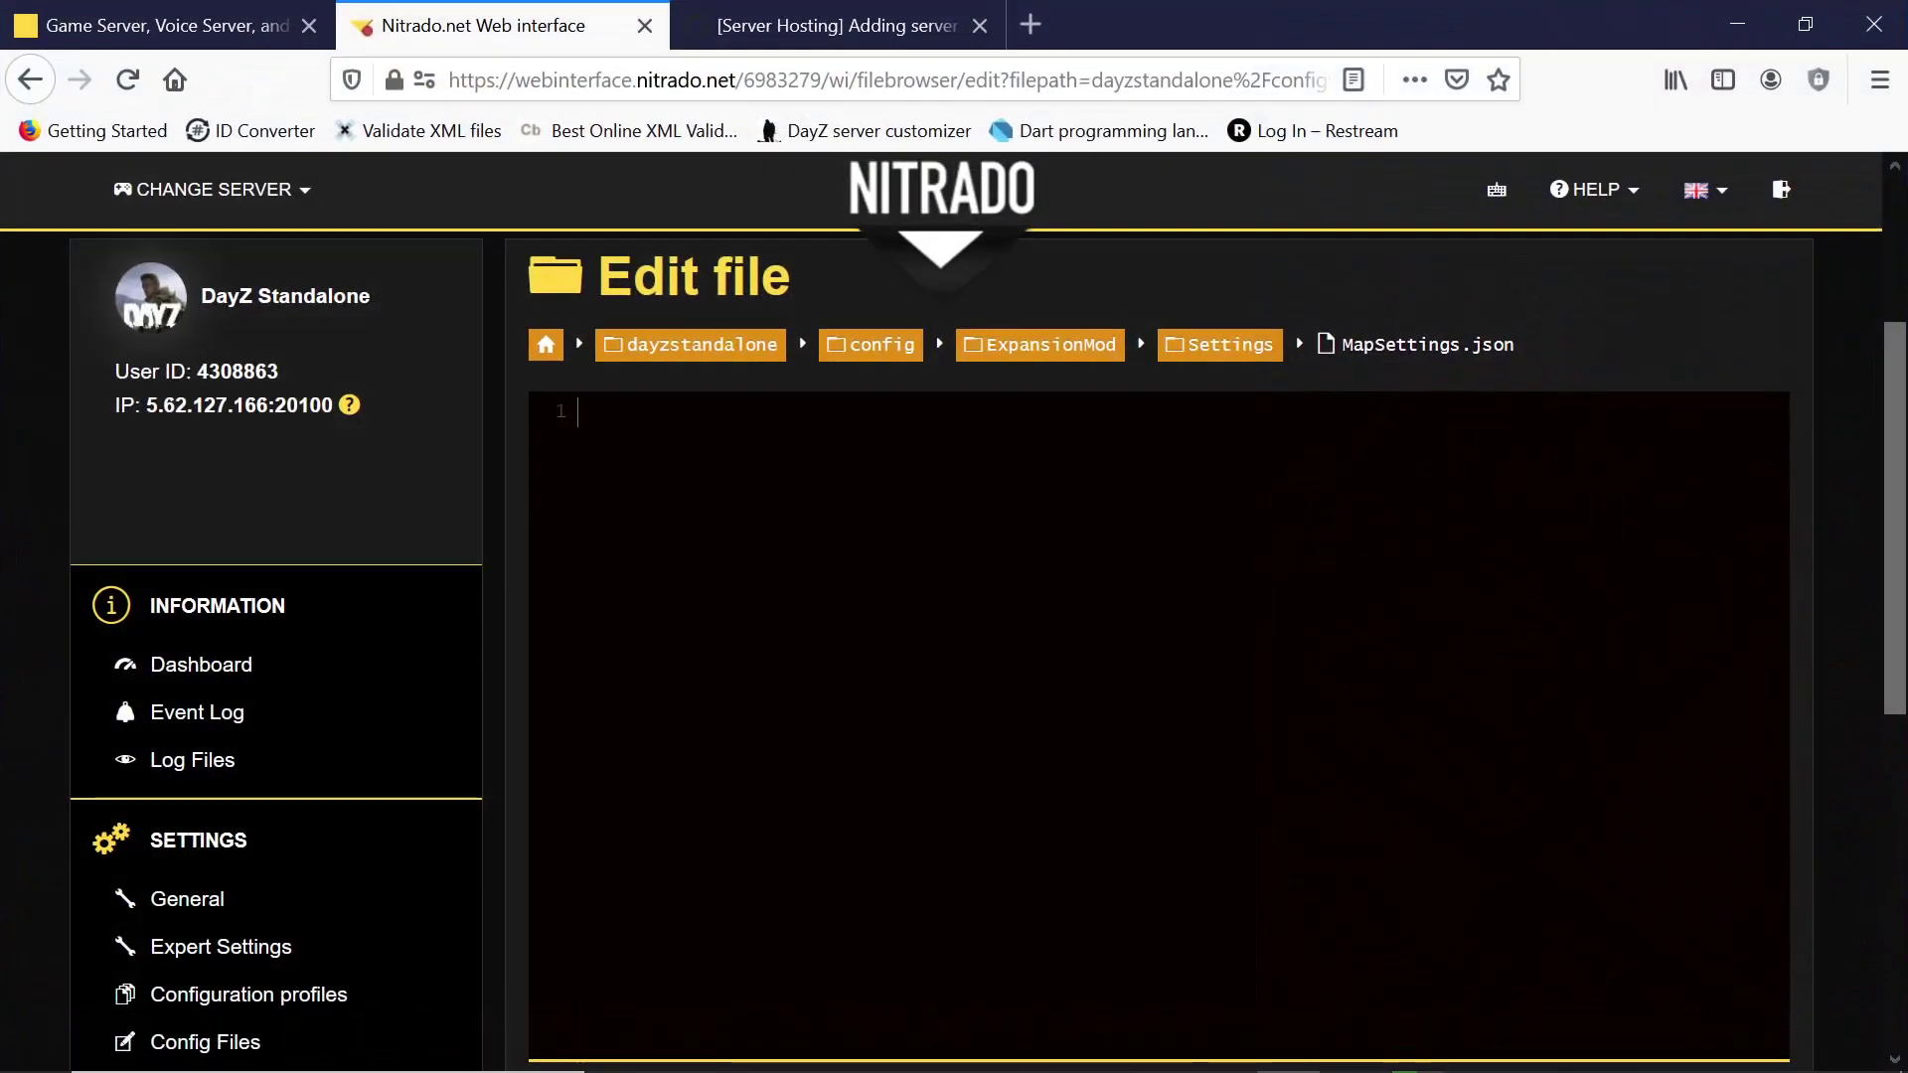
right_click(597, 409)
left_click(651, 526)
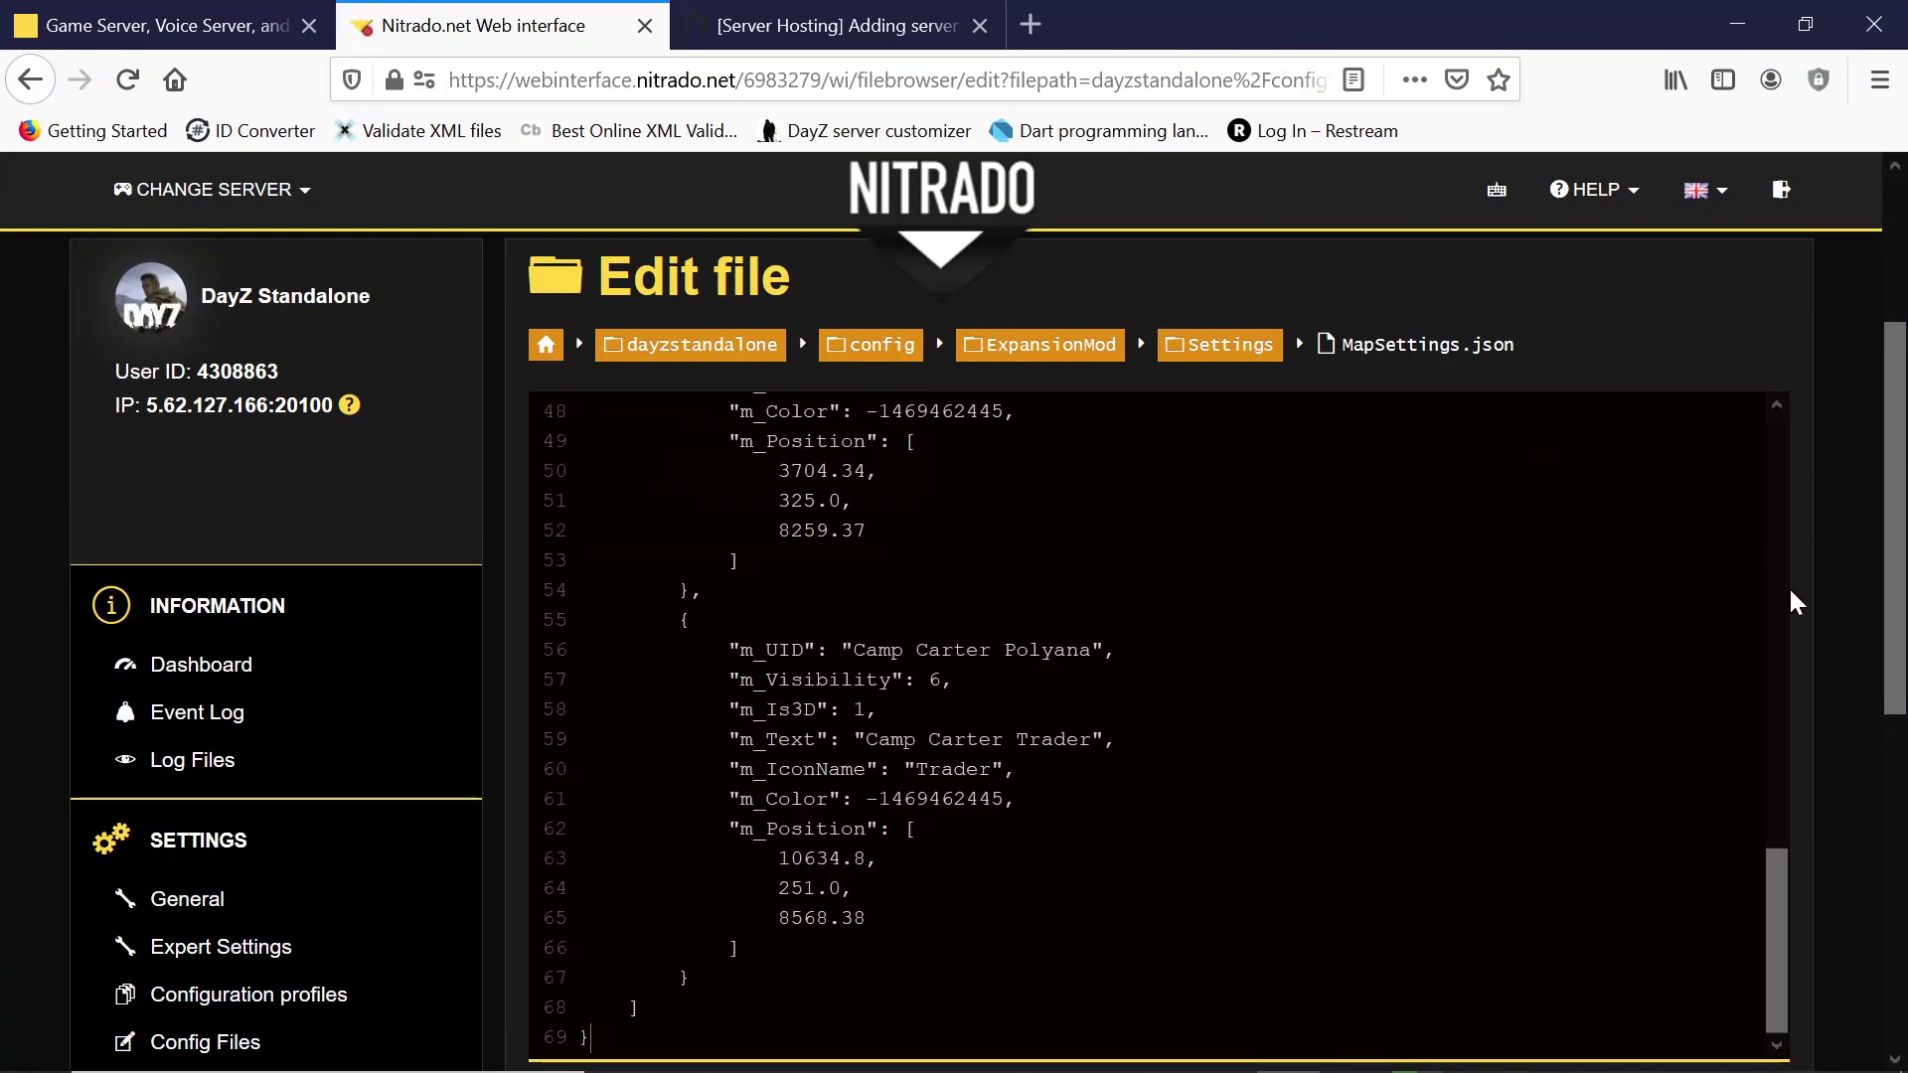
scroll(1789, 765, "down", 5)
left_click(612, 653)
scroll(1795, 705, "up", 6)
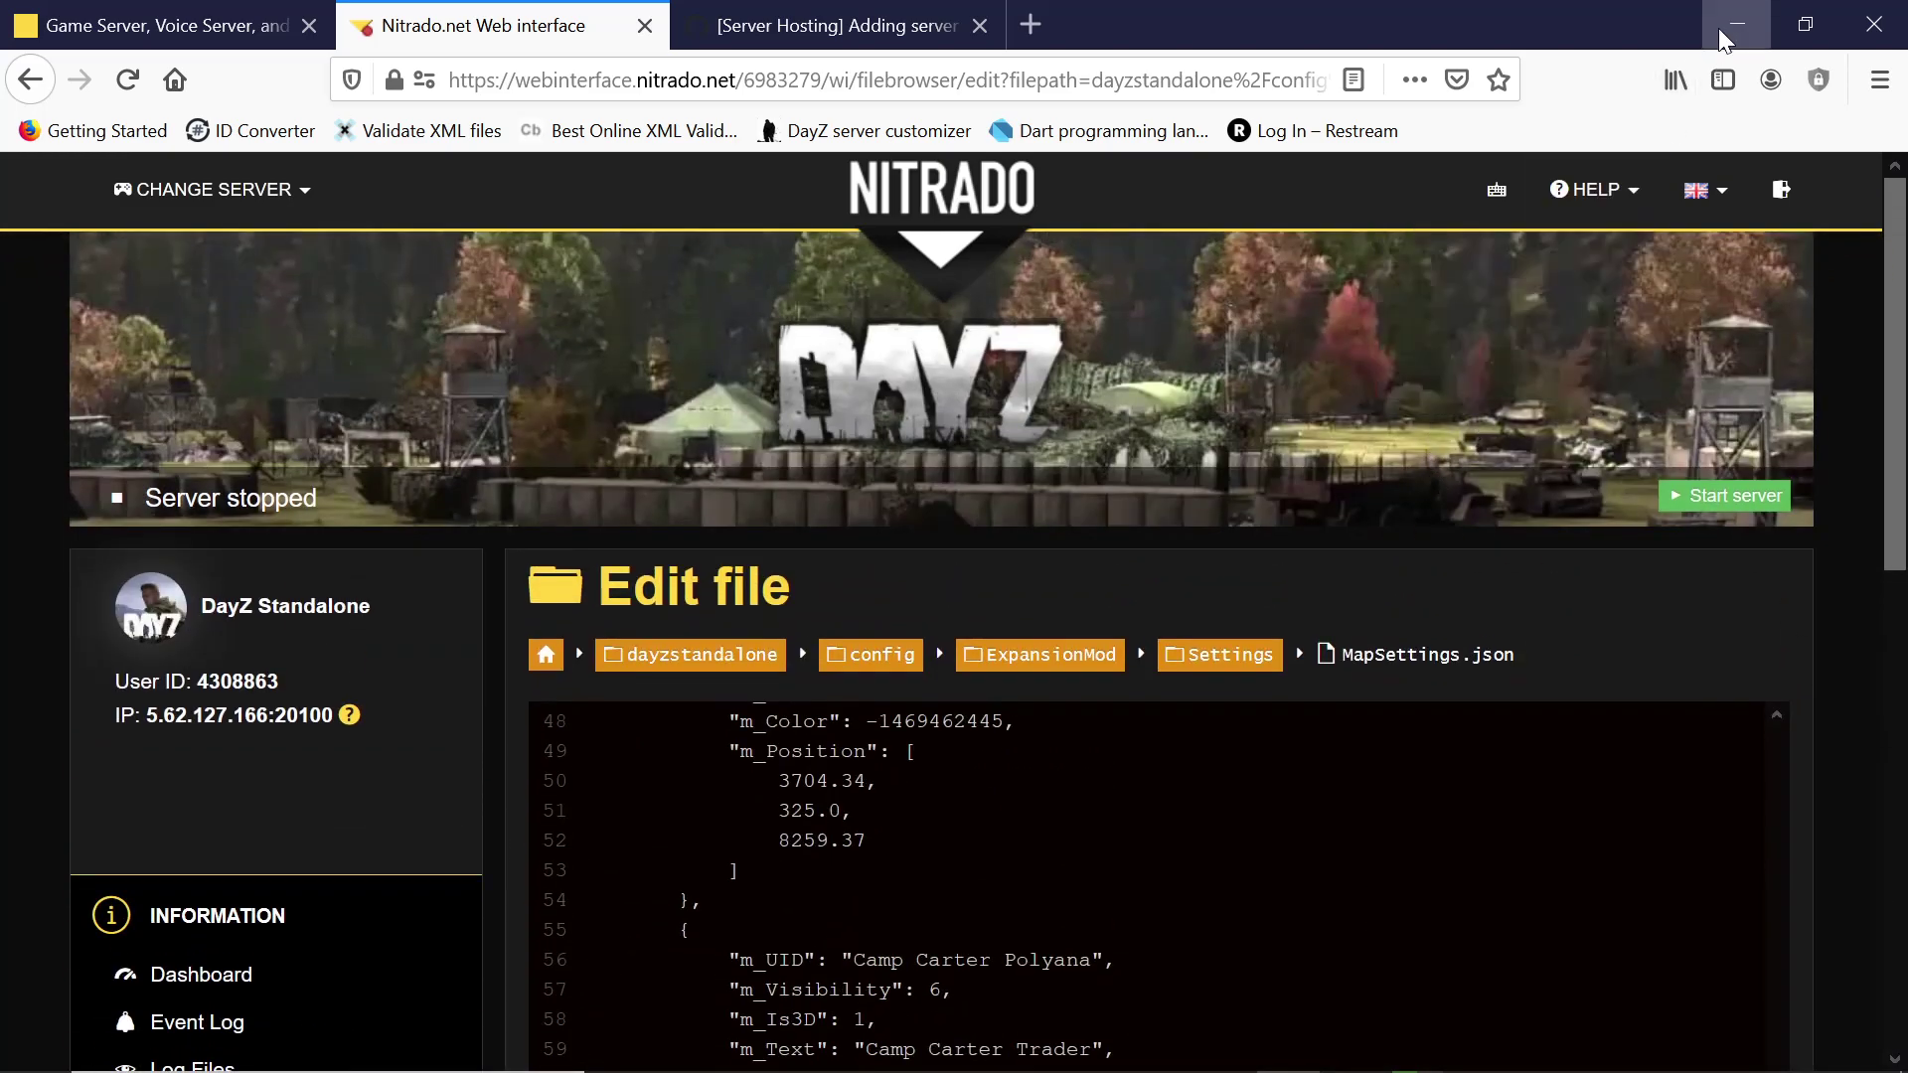
left_click(243, 989)
- Switch from Firefox to FileZilla and open the remote folder /dayzstandalone/config/ExpansionMod/Settings
left_click(1737, 20)
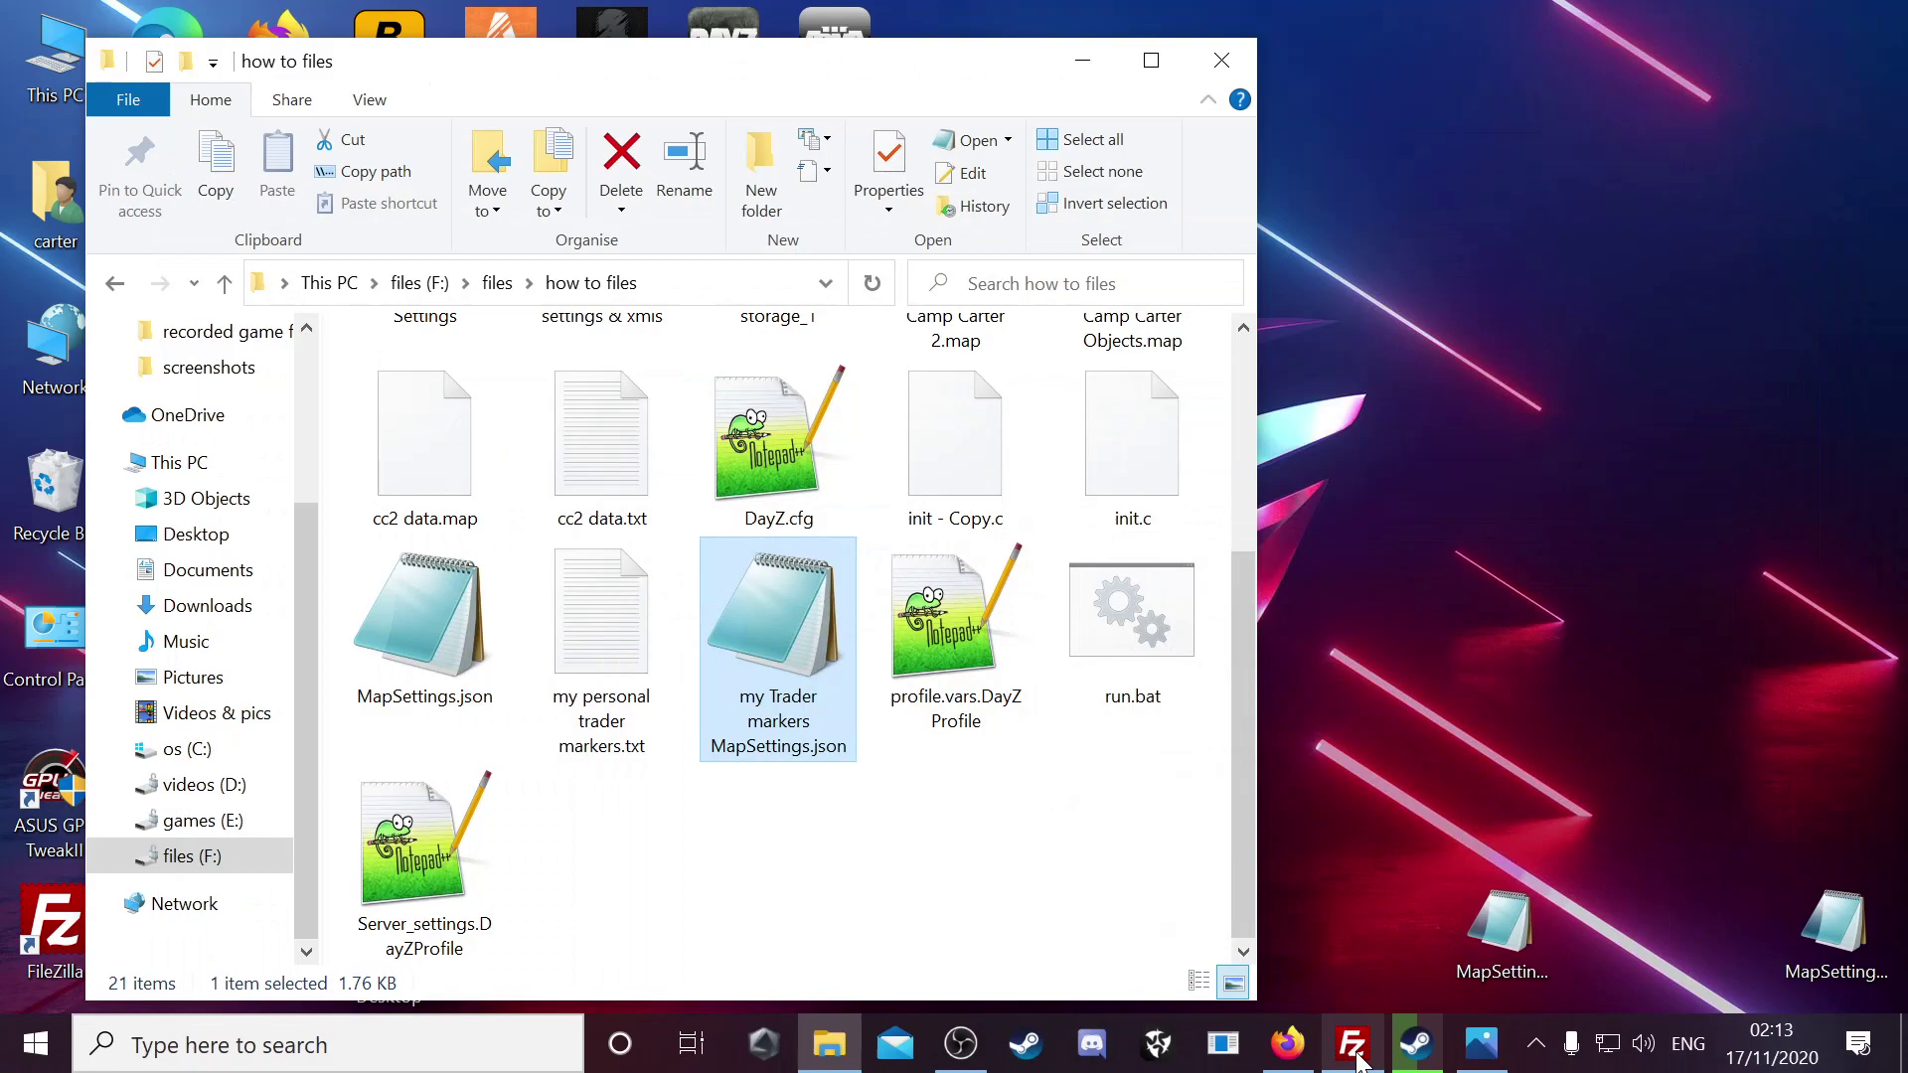
left_click(1357, 1059)
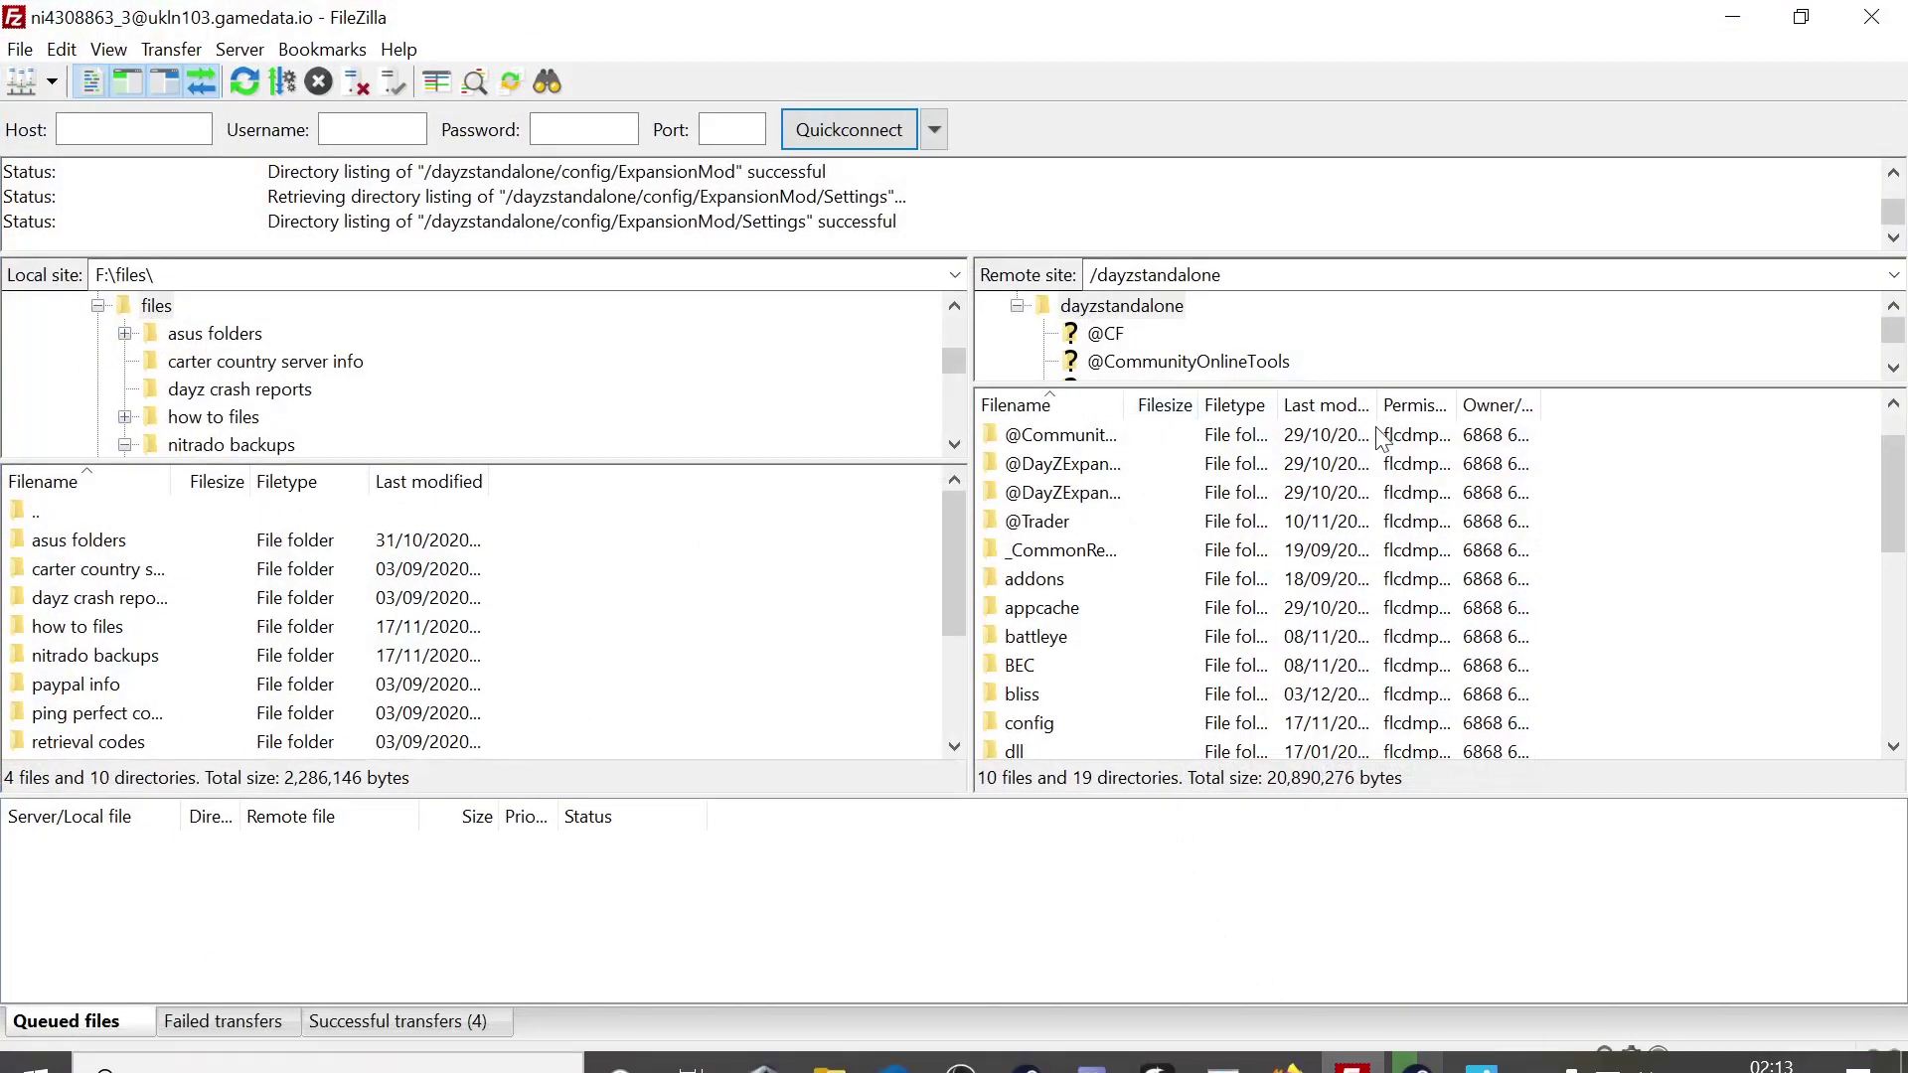
scroll(1069, 634, "down", 1)
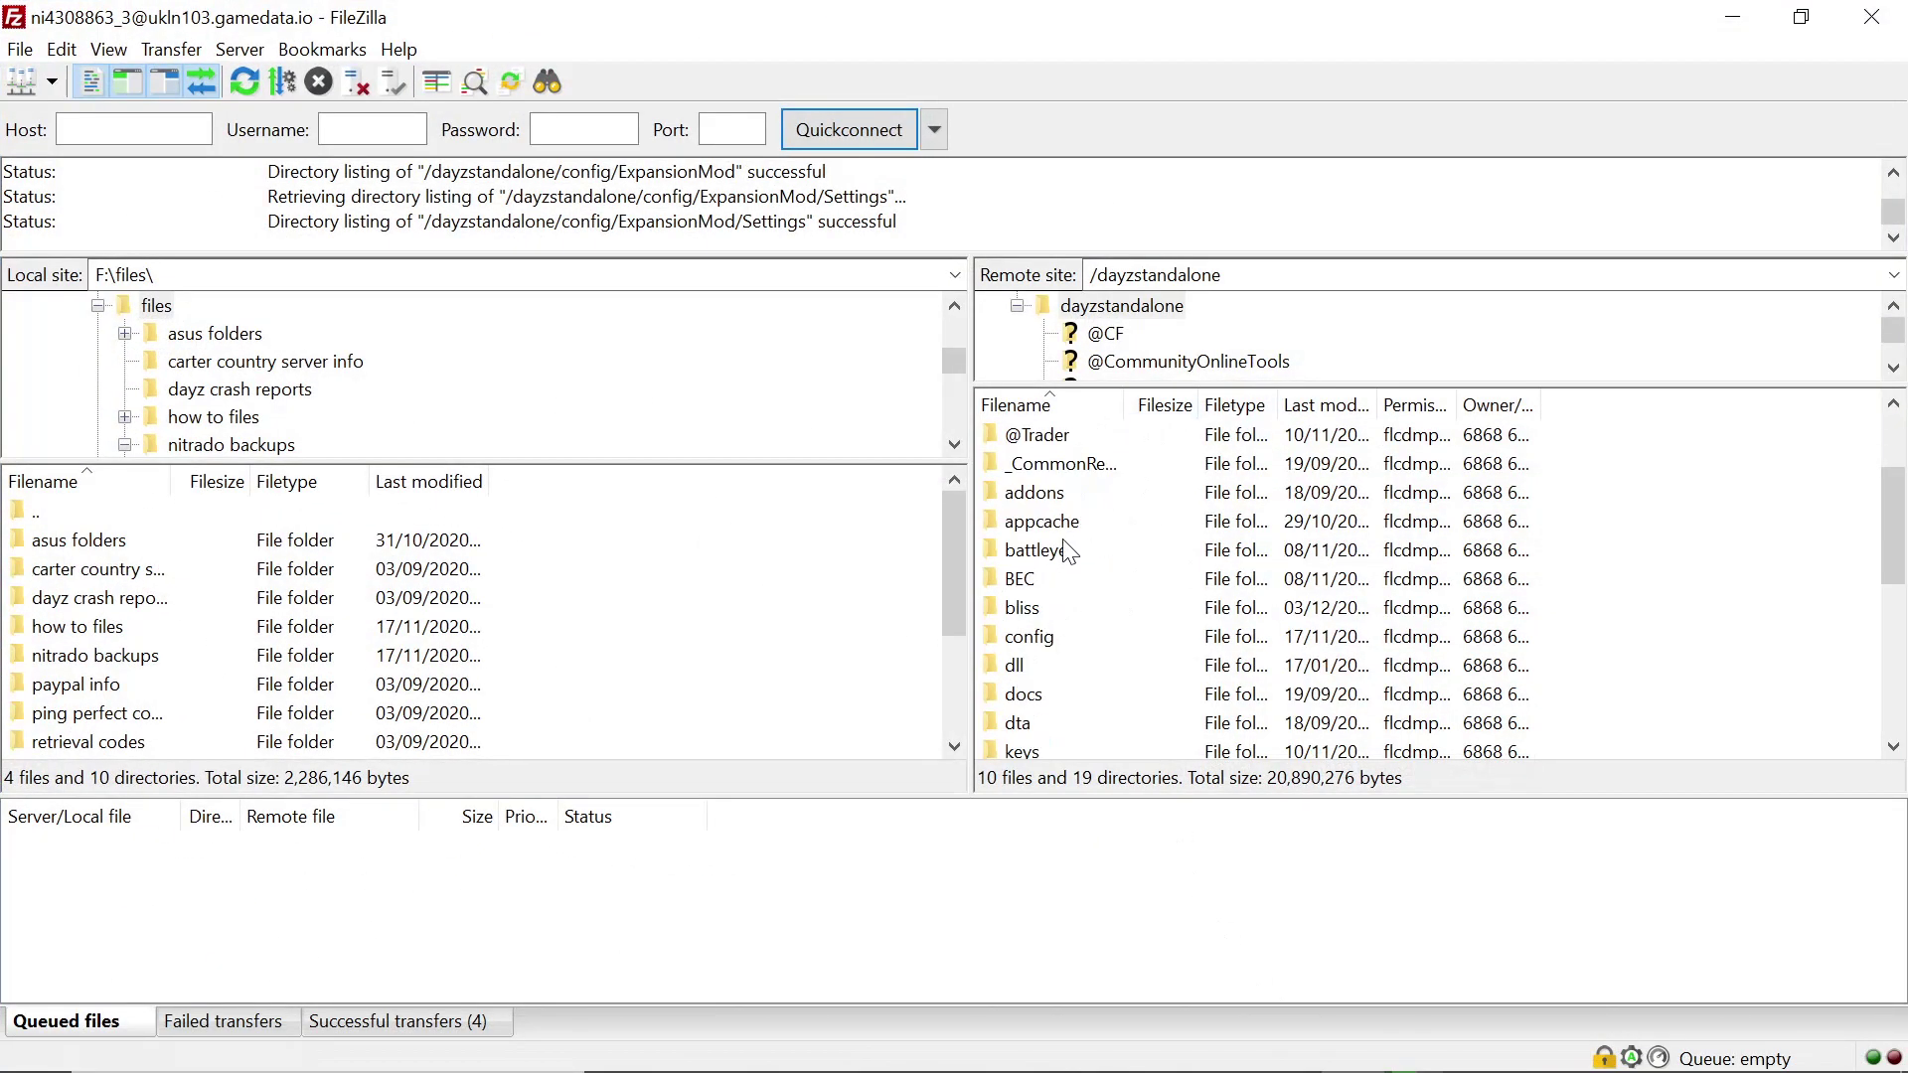
left_click(1069, 644)
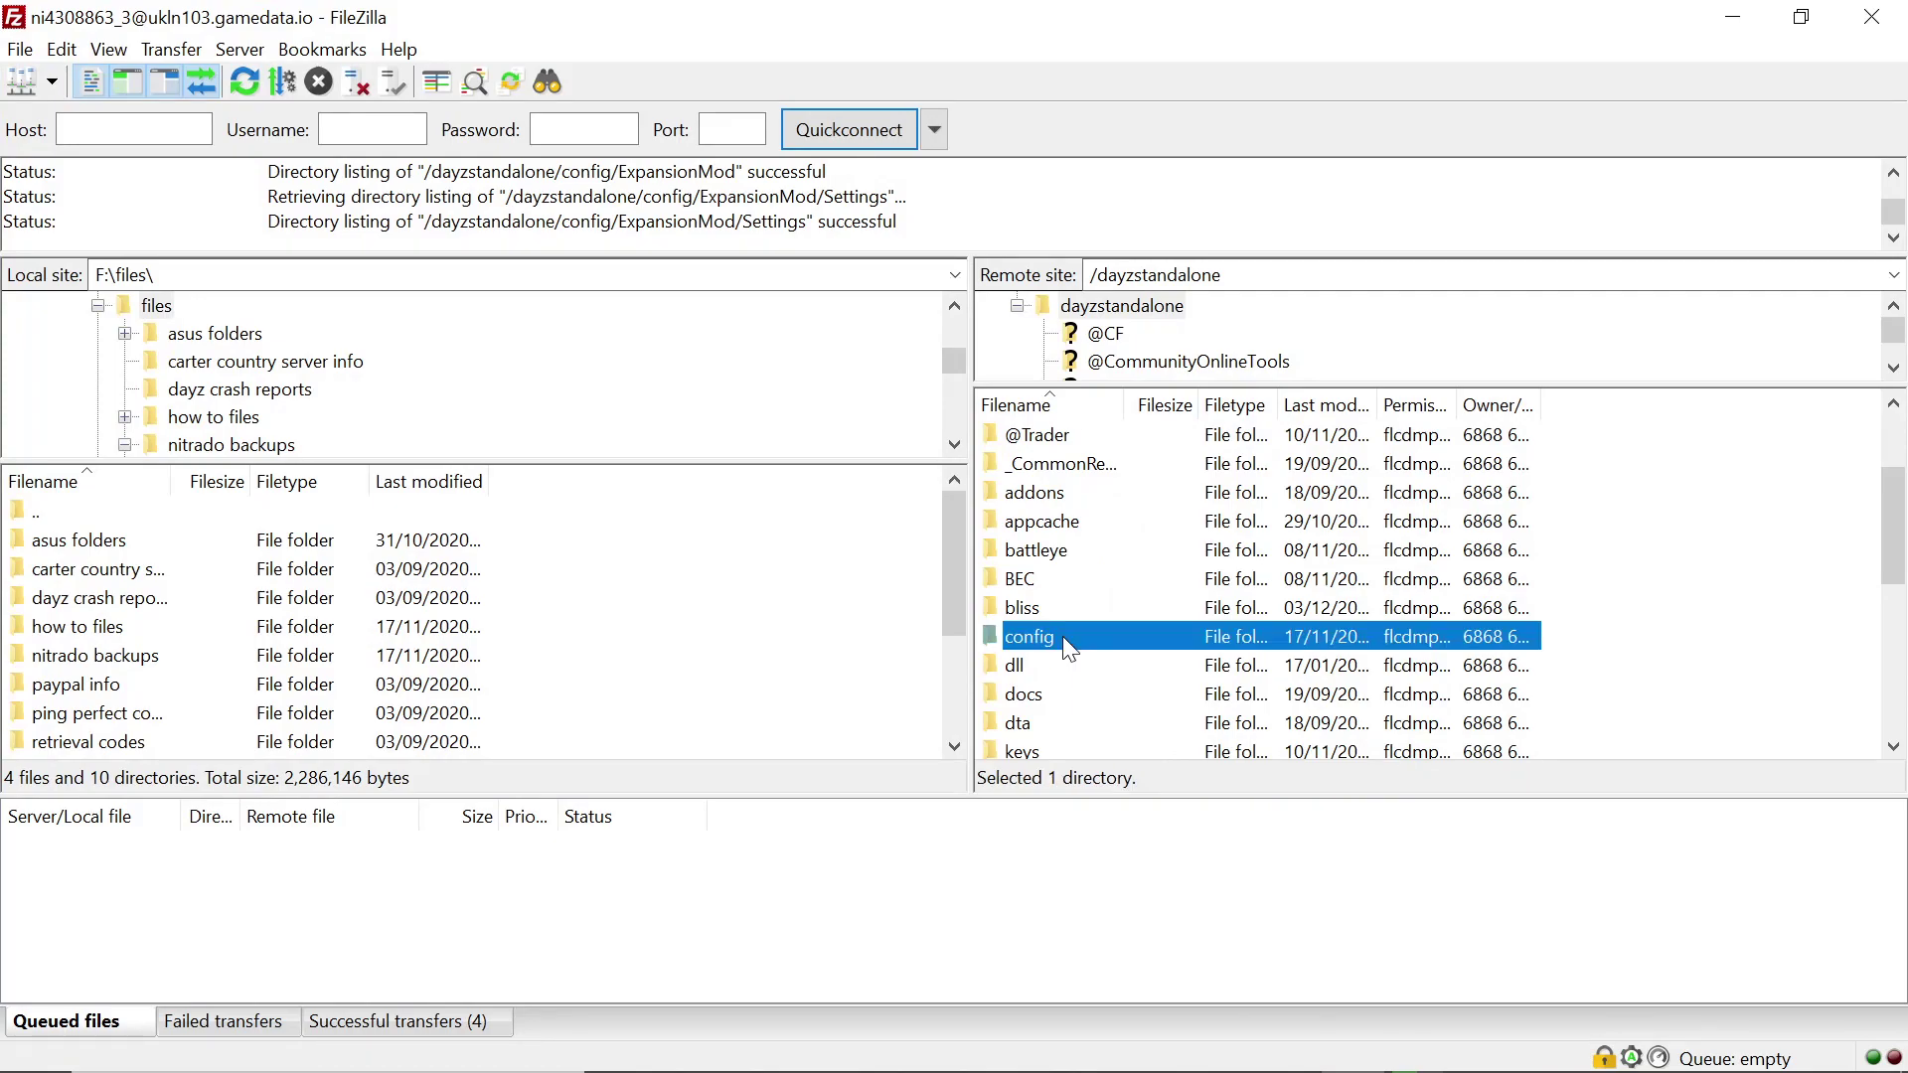
double_click(1063, 632)
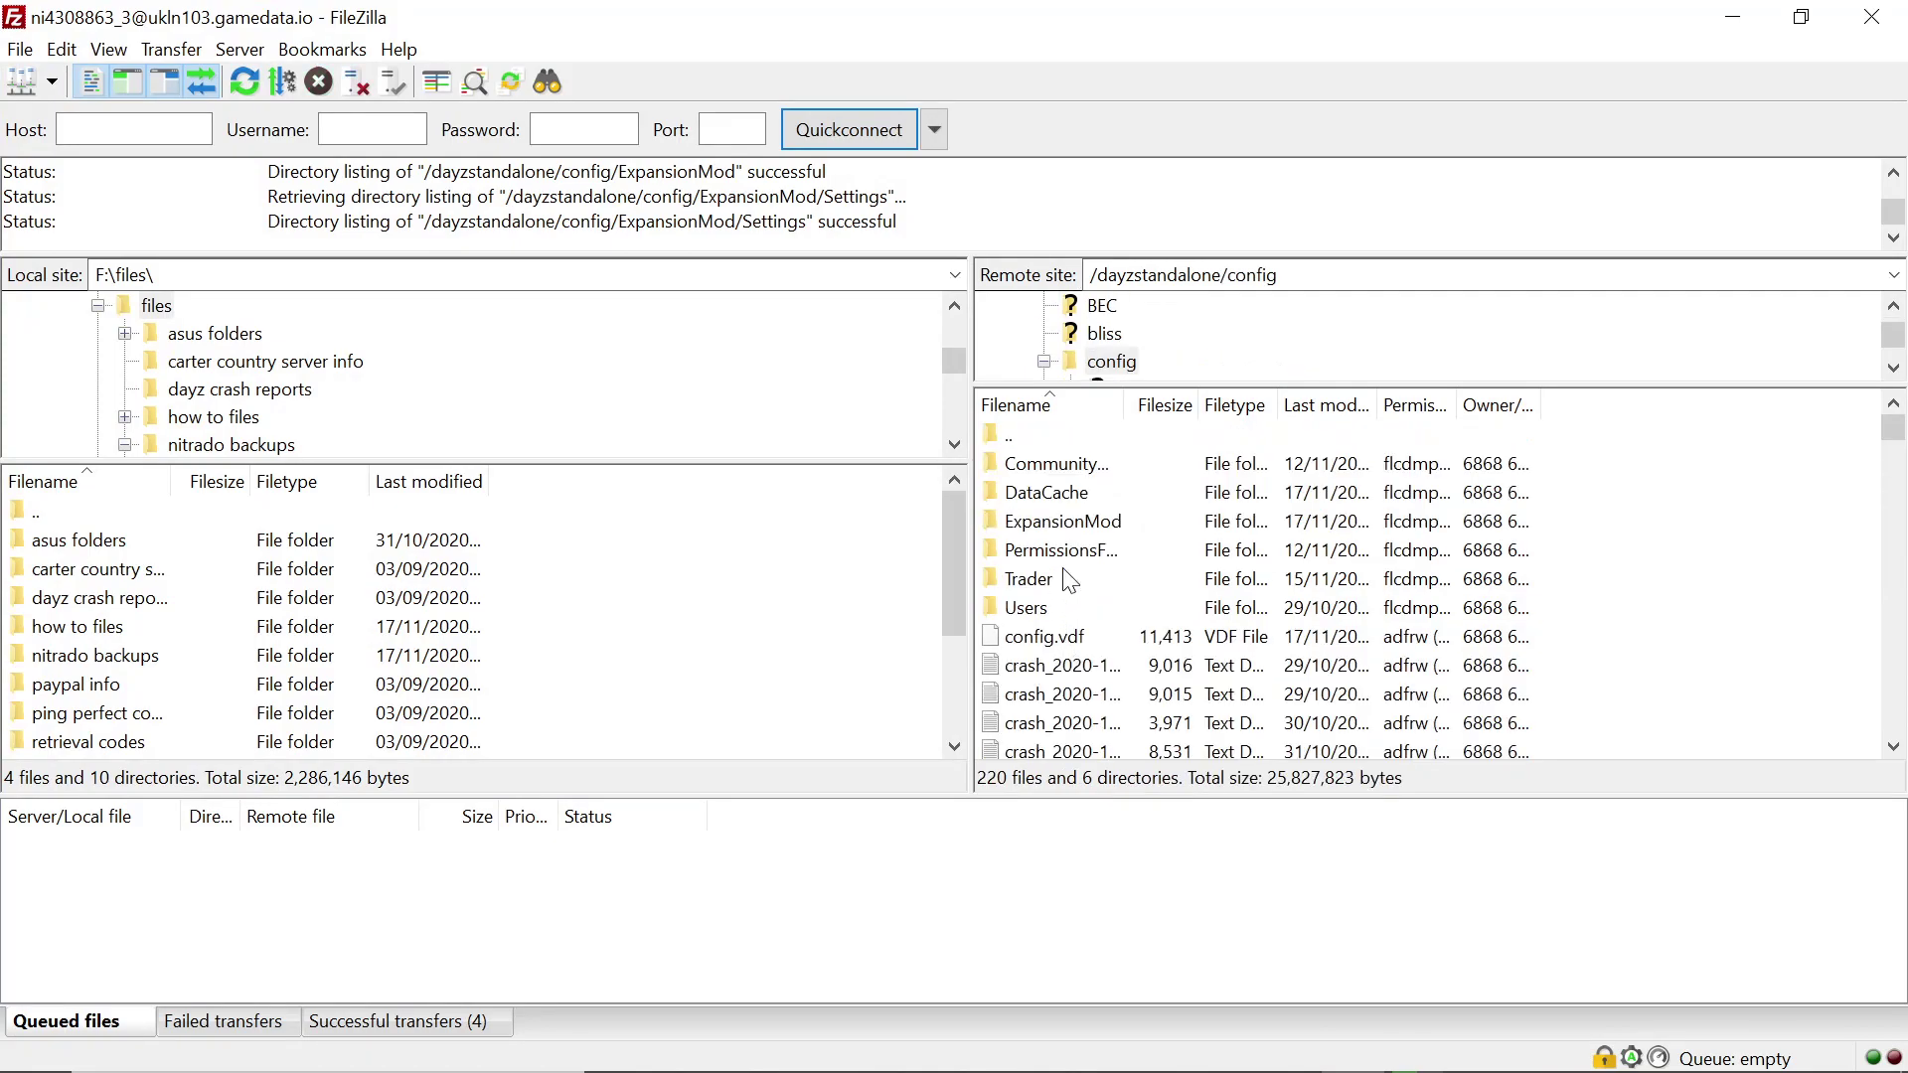
left_click(1069, 525)
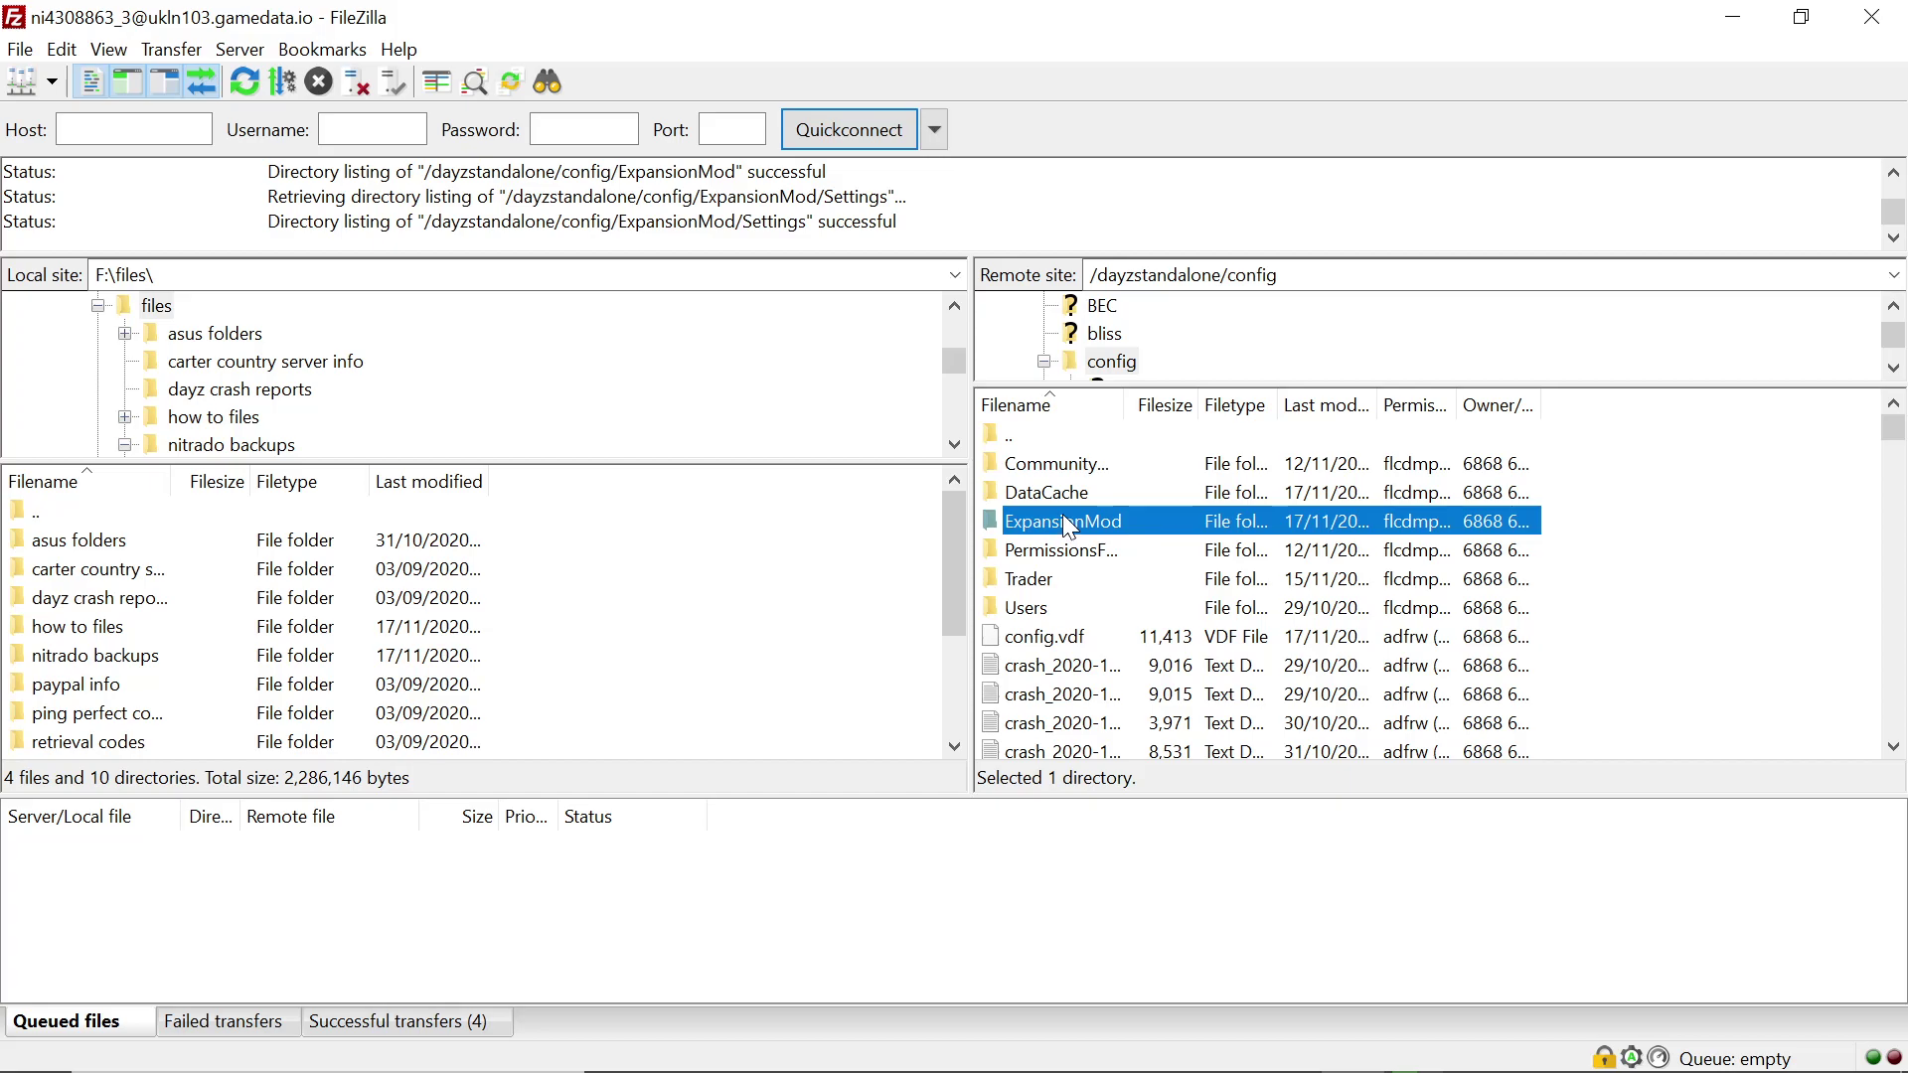
double_click(1064, 519)
left_click(1064, 518)
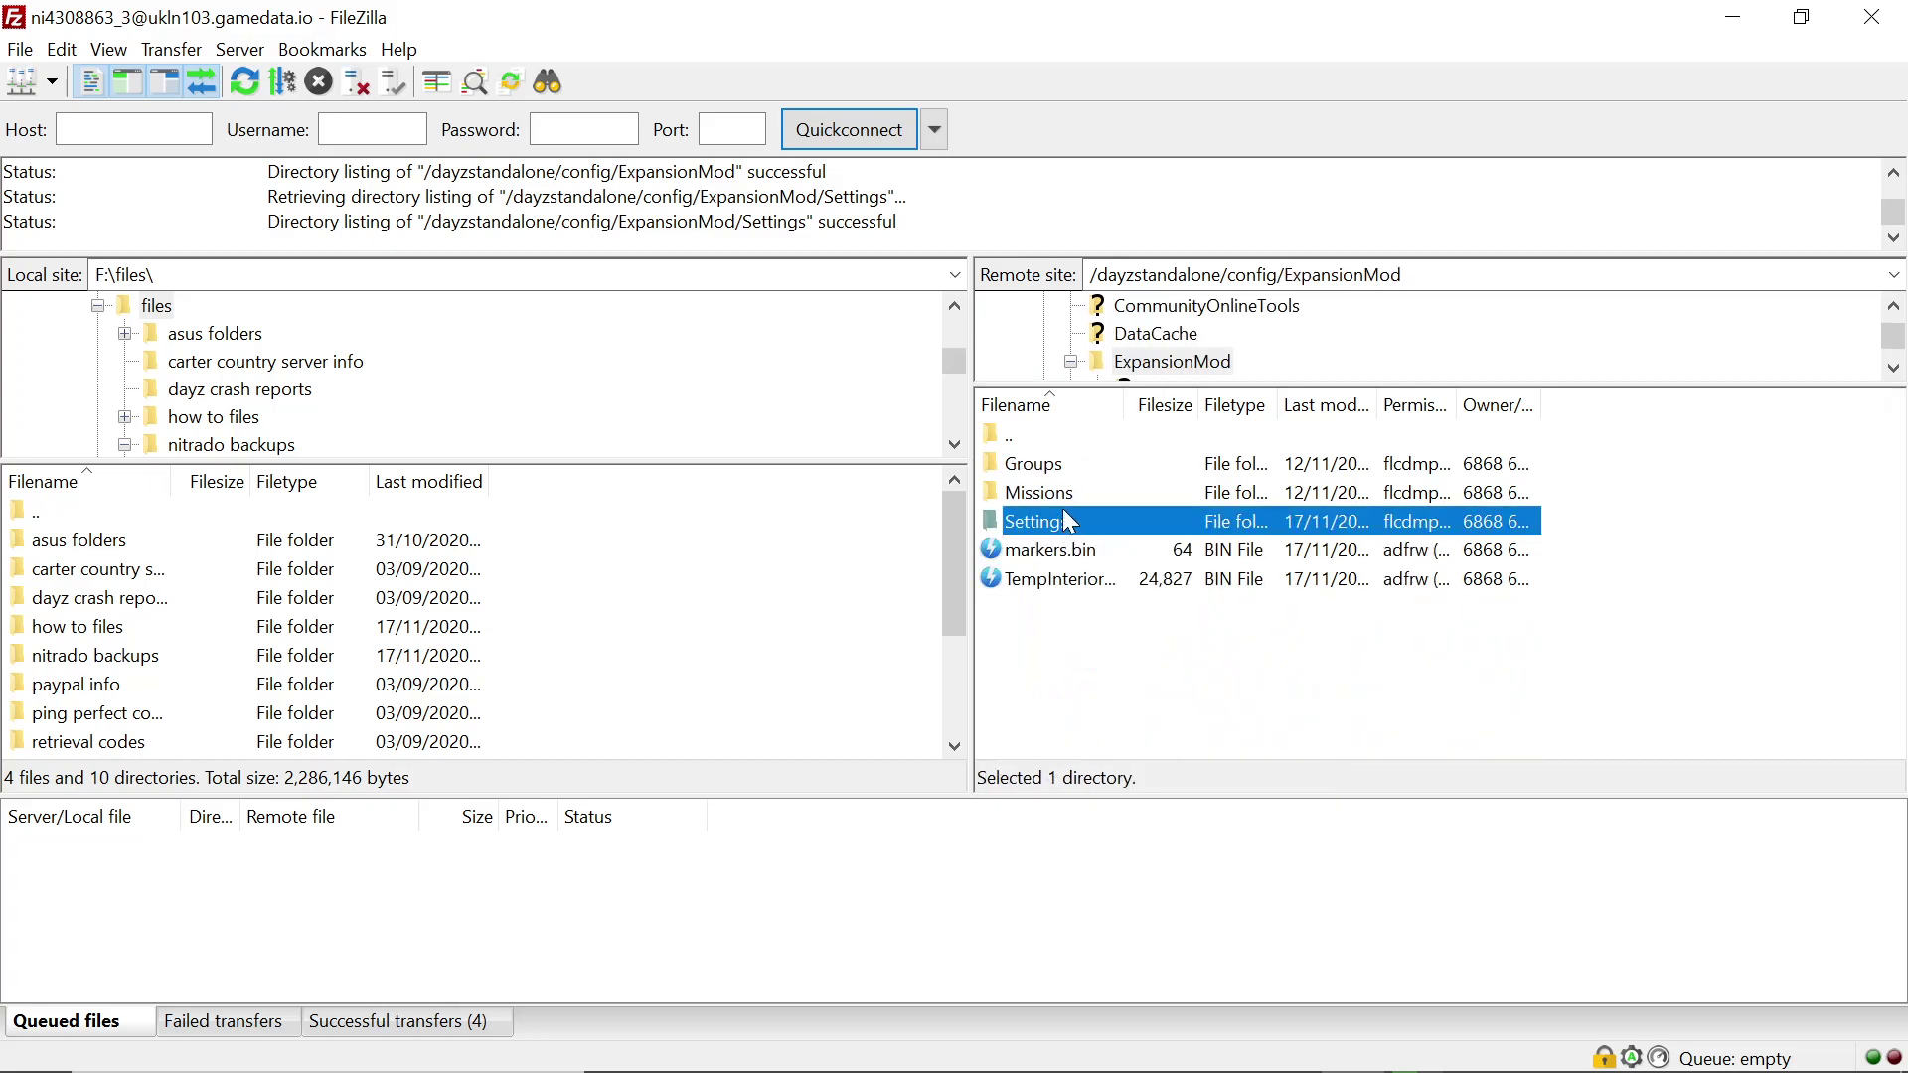
double_click(1065, 520)
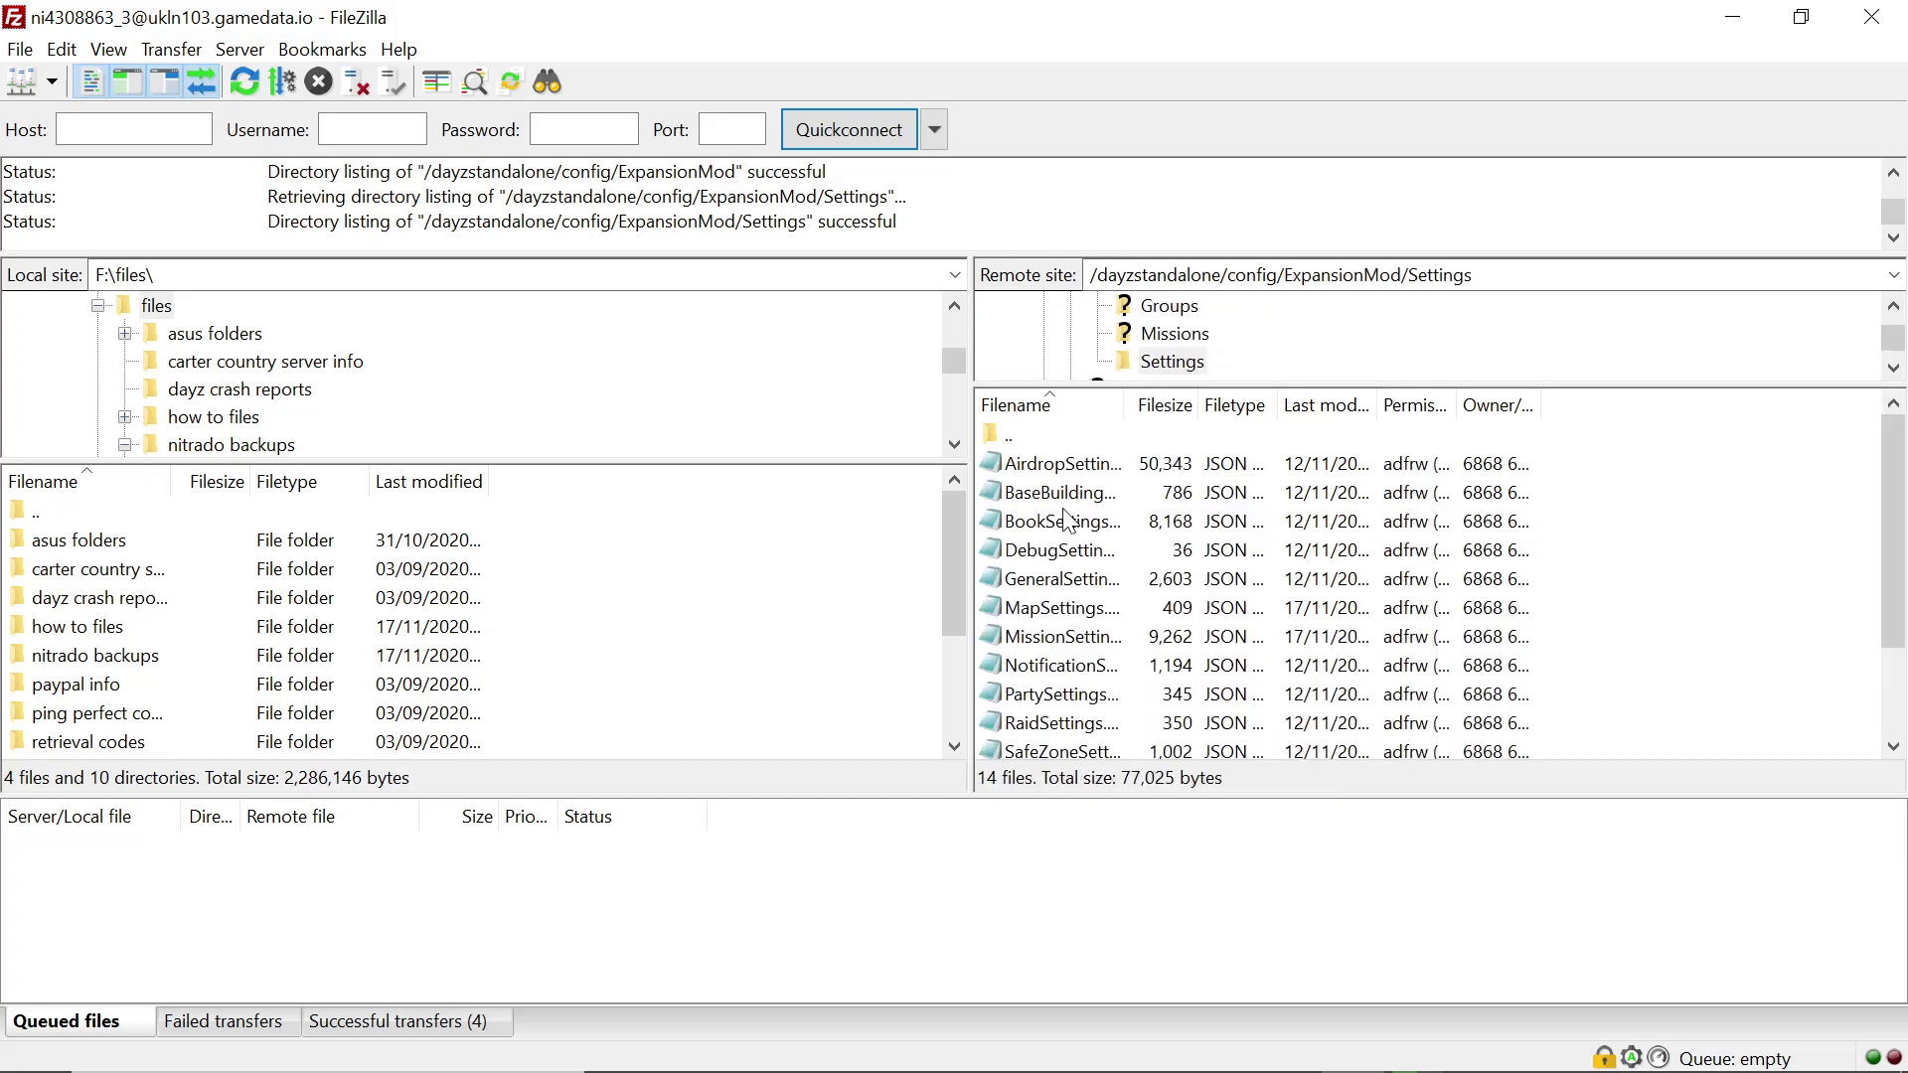
- Delete MapSettings.json from the server's ExpansionMod/Settings folder
left_click(1039, 610)
right_click(1035, 608)
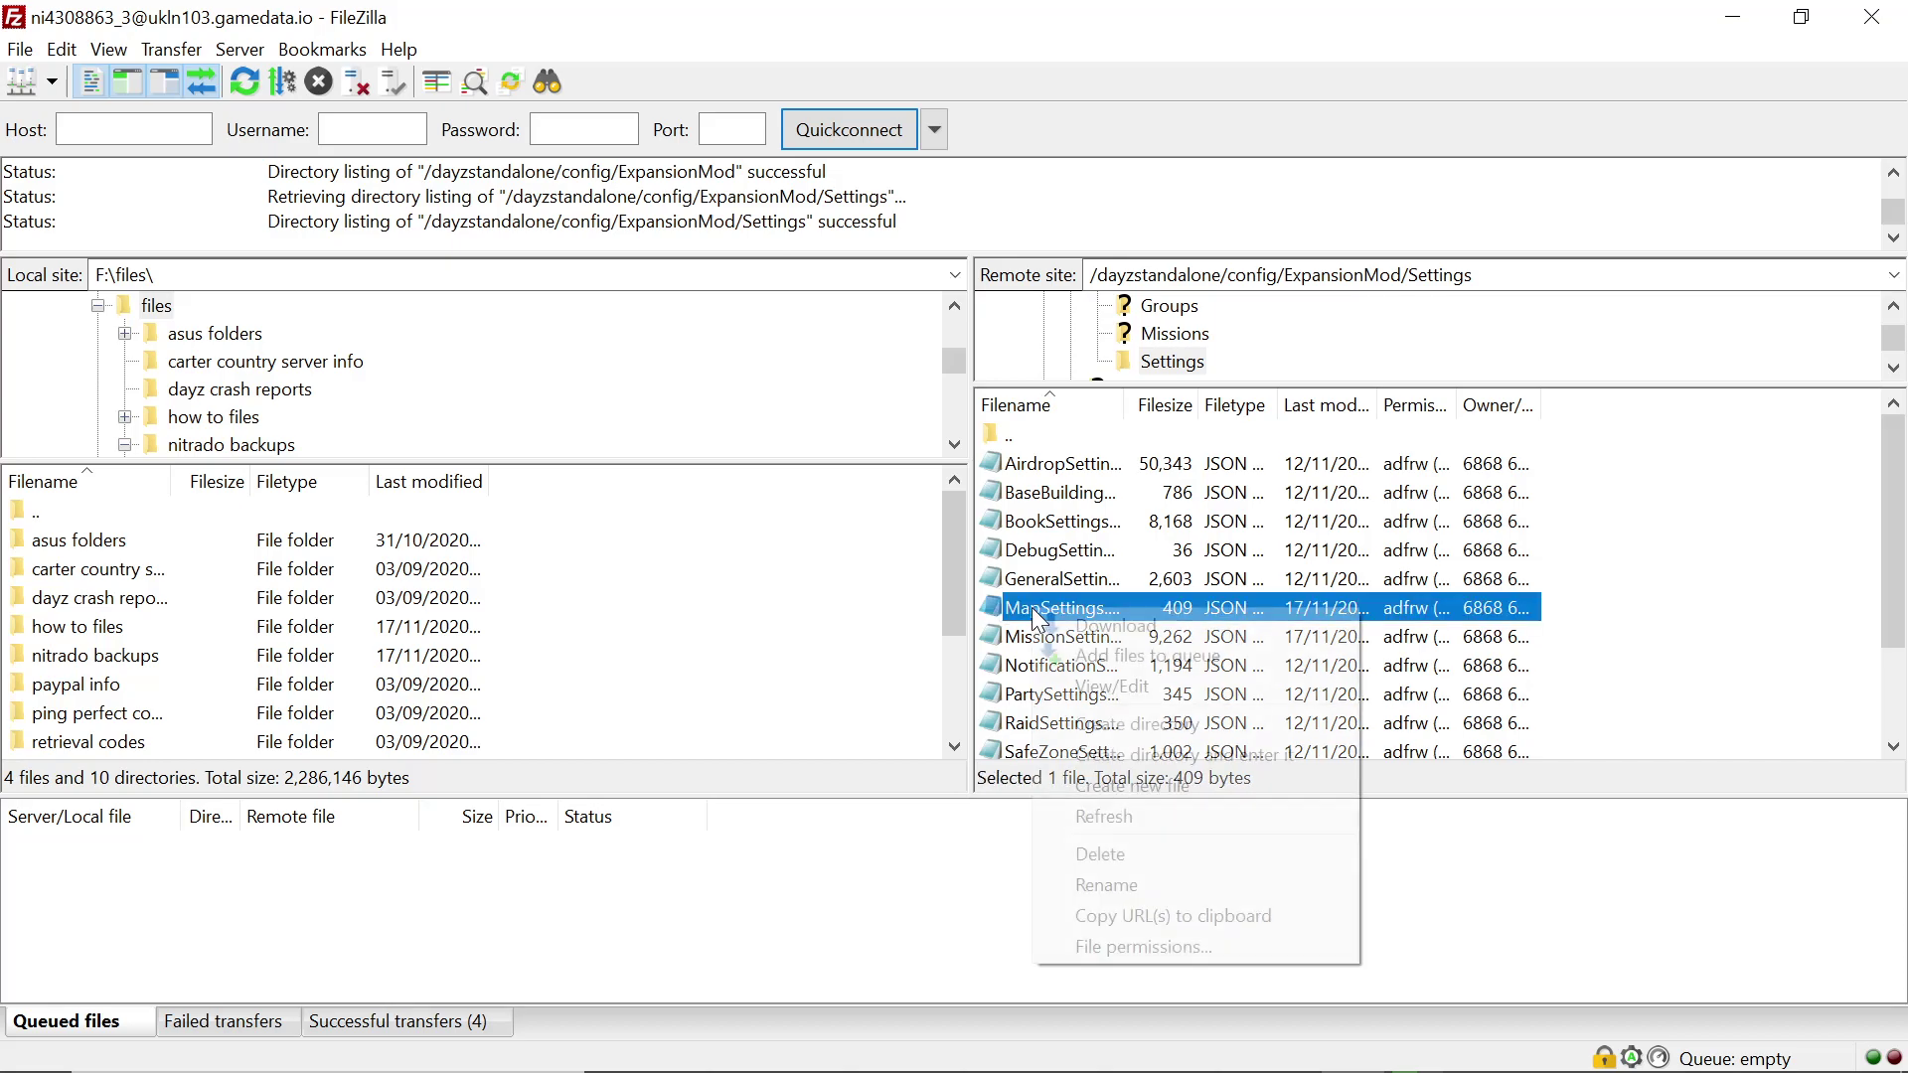
left_click(1103, 852)
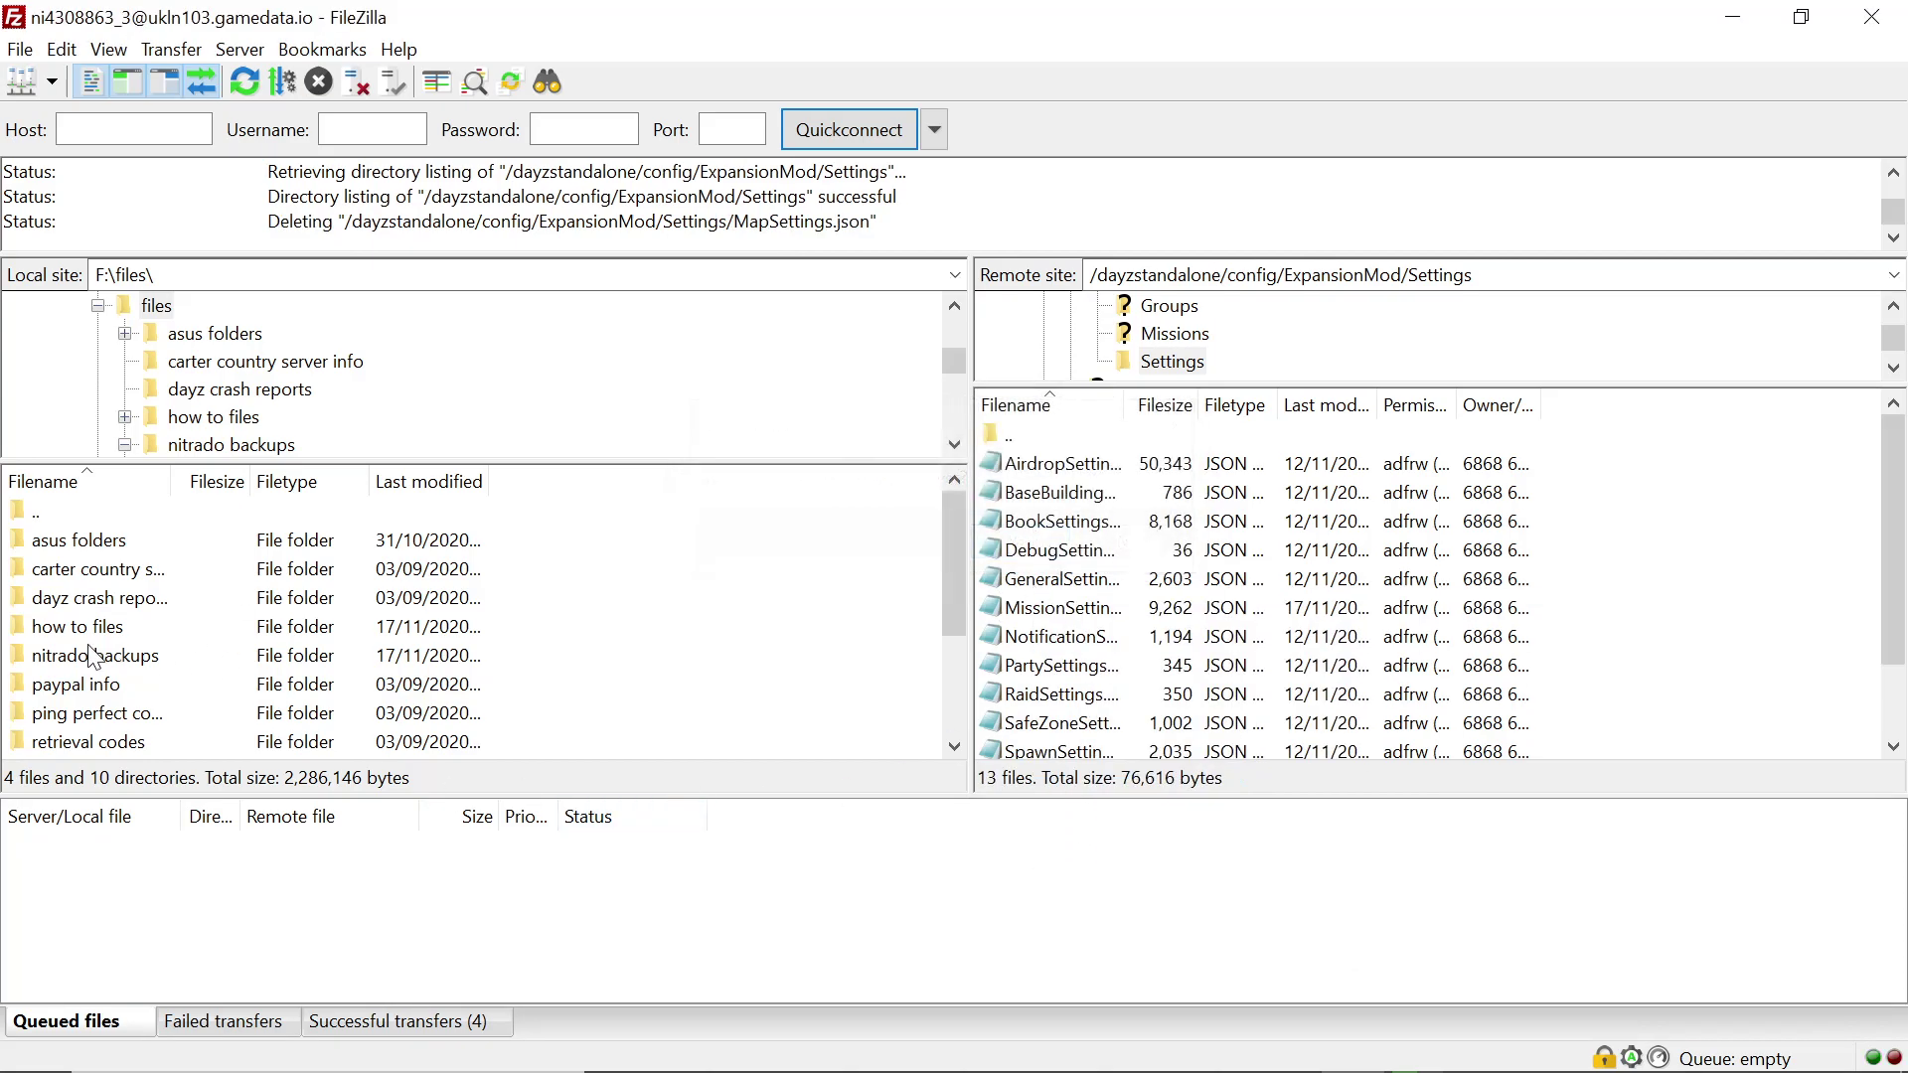
scroll(92, 657, "down", 2)
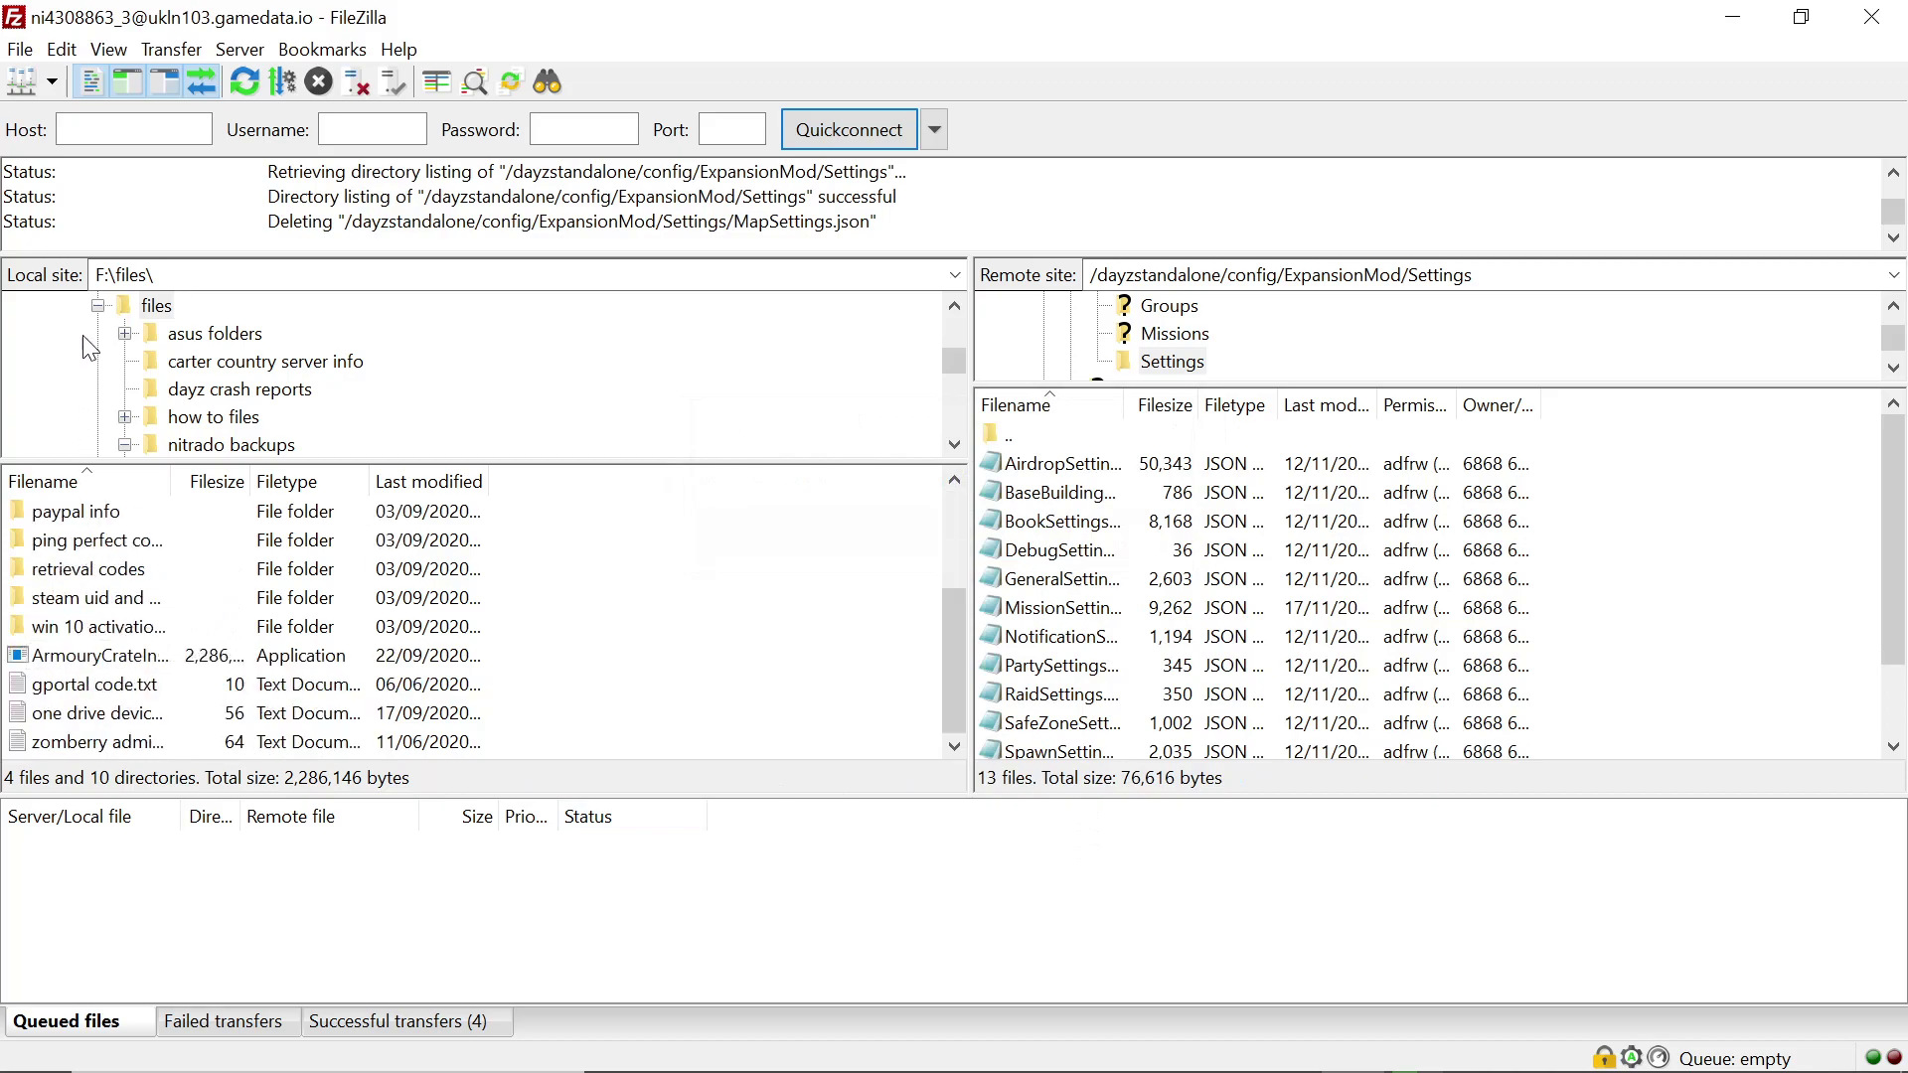
scroll(89, 348, "down", 5)
scroll(95, 348, "up", 5)
scroll(95, 664, "up", 2)
scroll(91, 663, "down", 2)
scroll(92, 664, "up", 2)
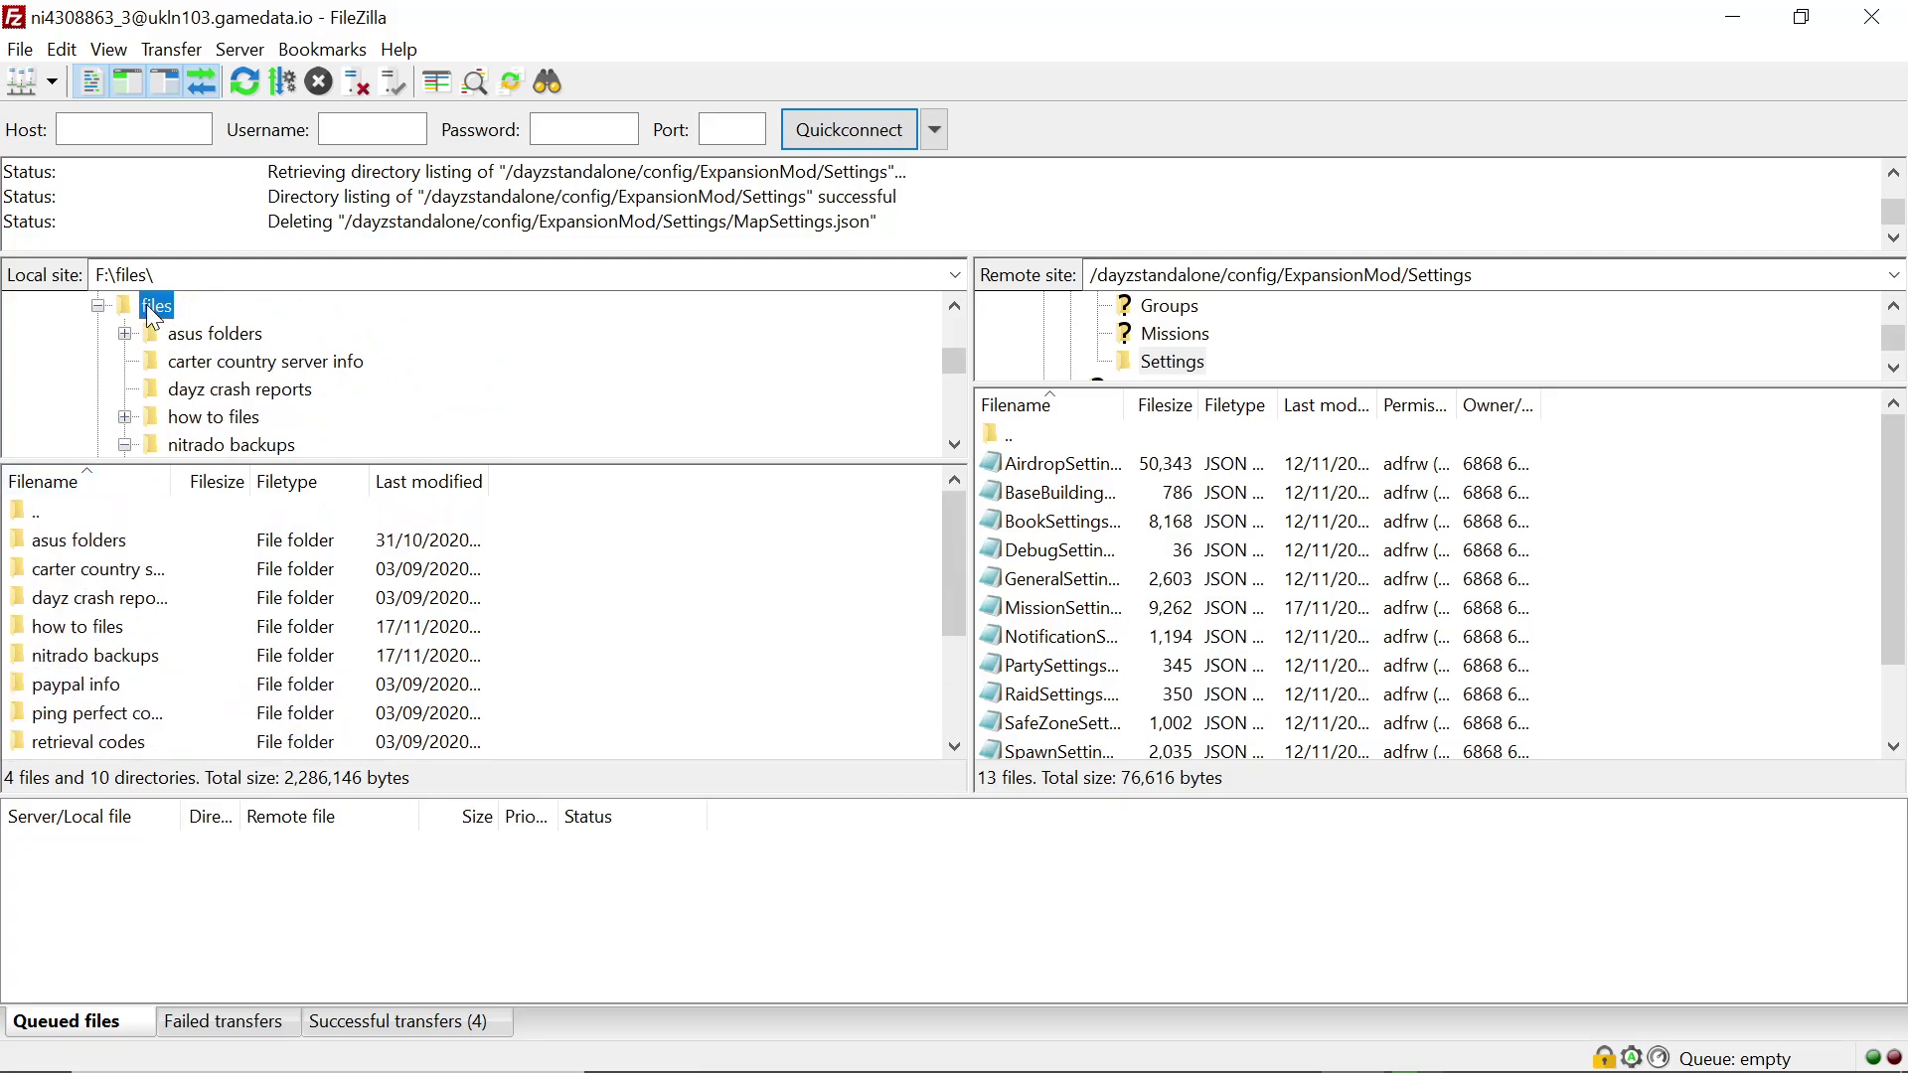
left_click_drag(169, 316, 169, 316)
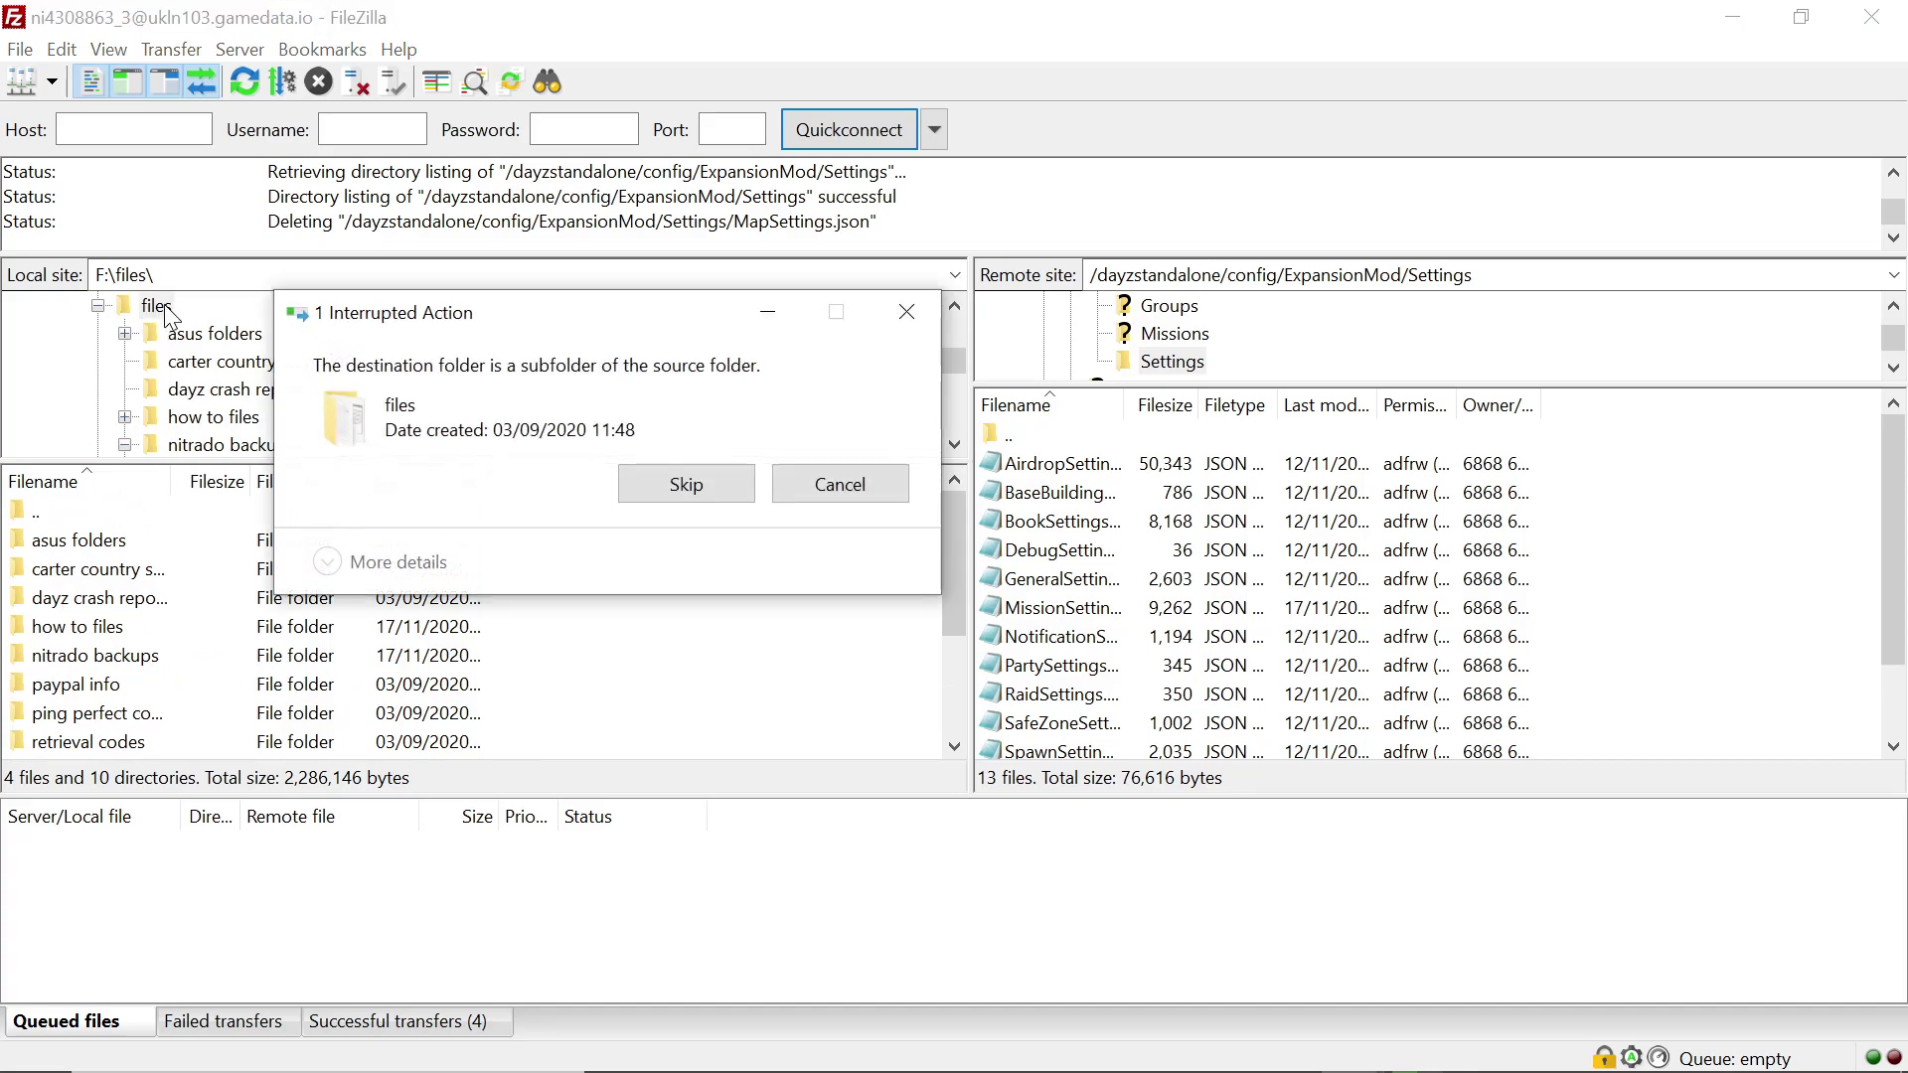
left_click(906, 312)
scroll(103, 420, "down", 10)
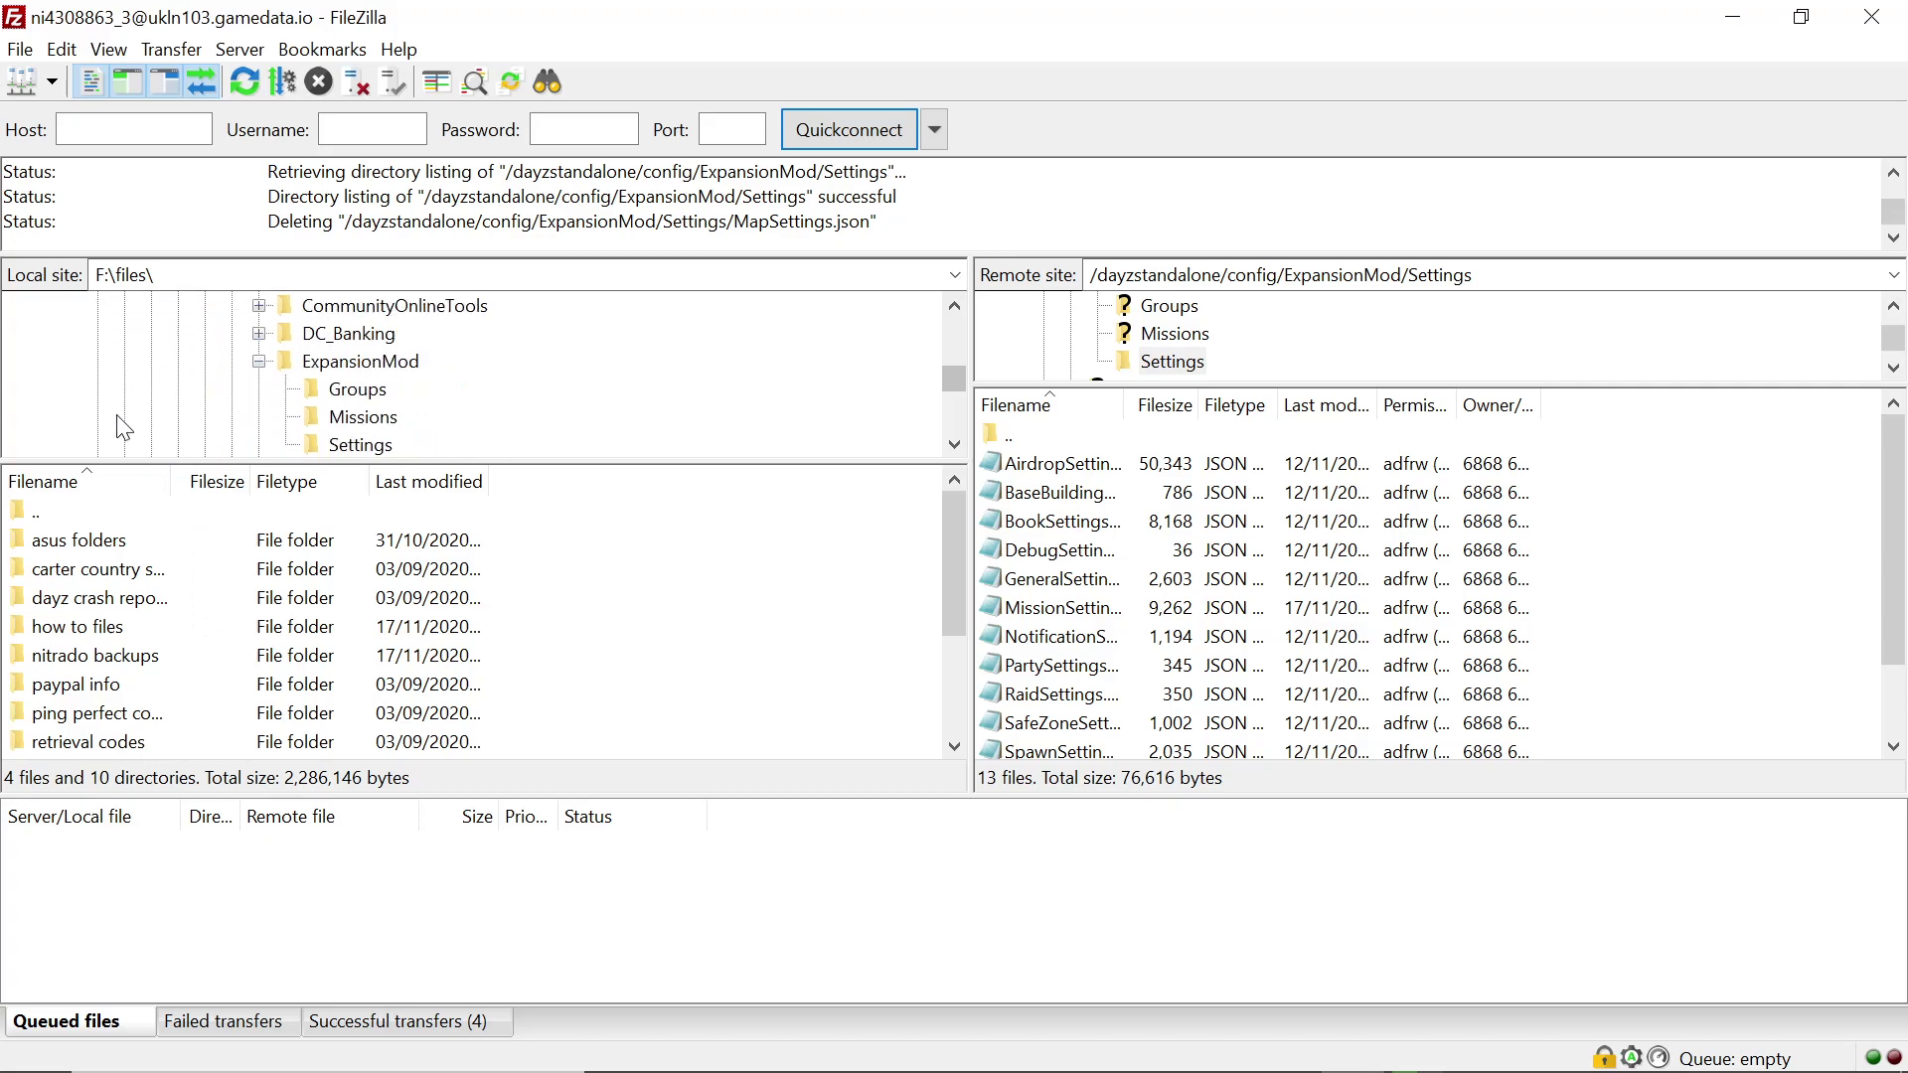
scroll(99, 417, "down", 8)
scroll(75, 415, "up", 6)
scroll(70, 415, "up", 12)
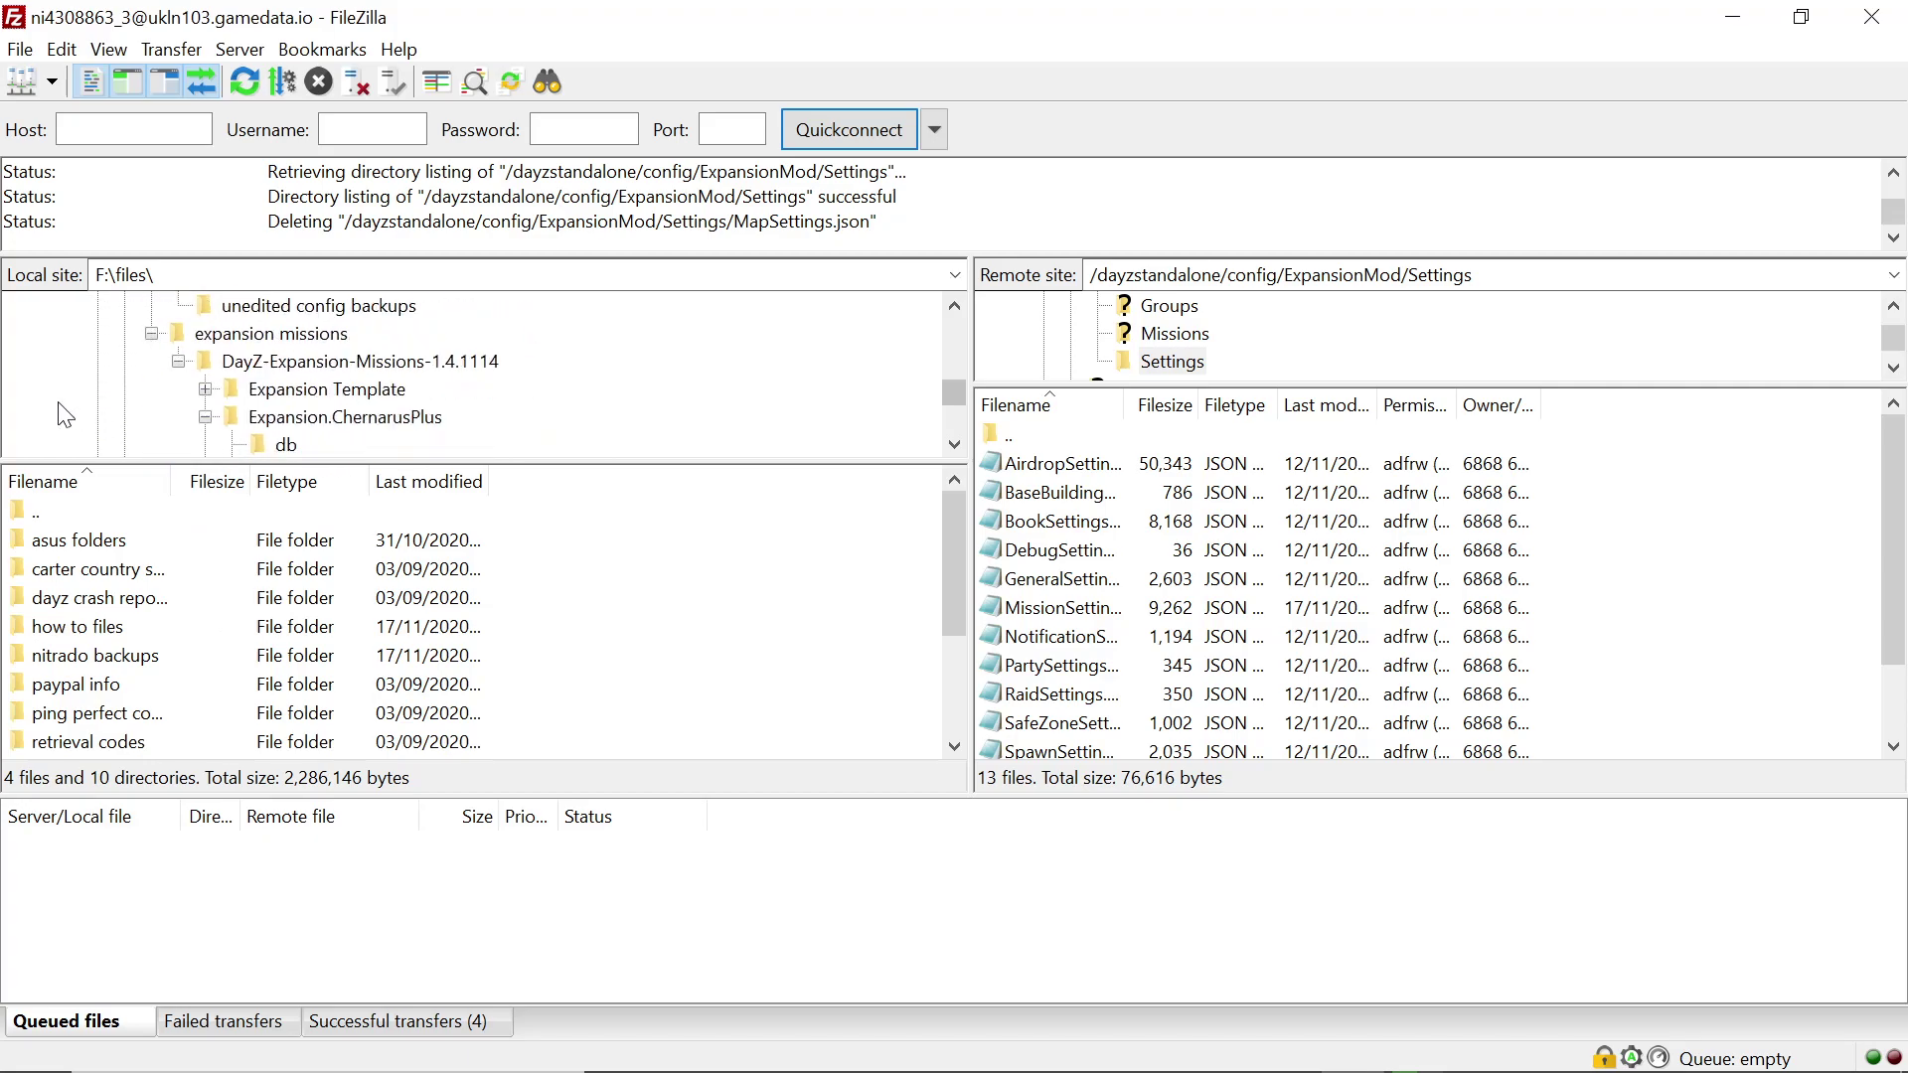
scroll(65, 416, "up", 10)
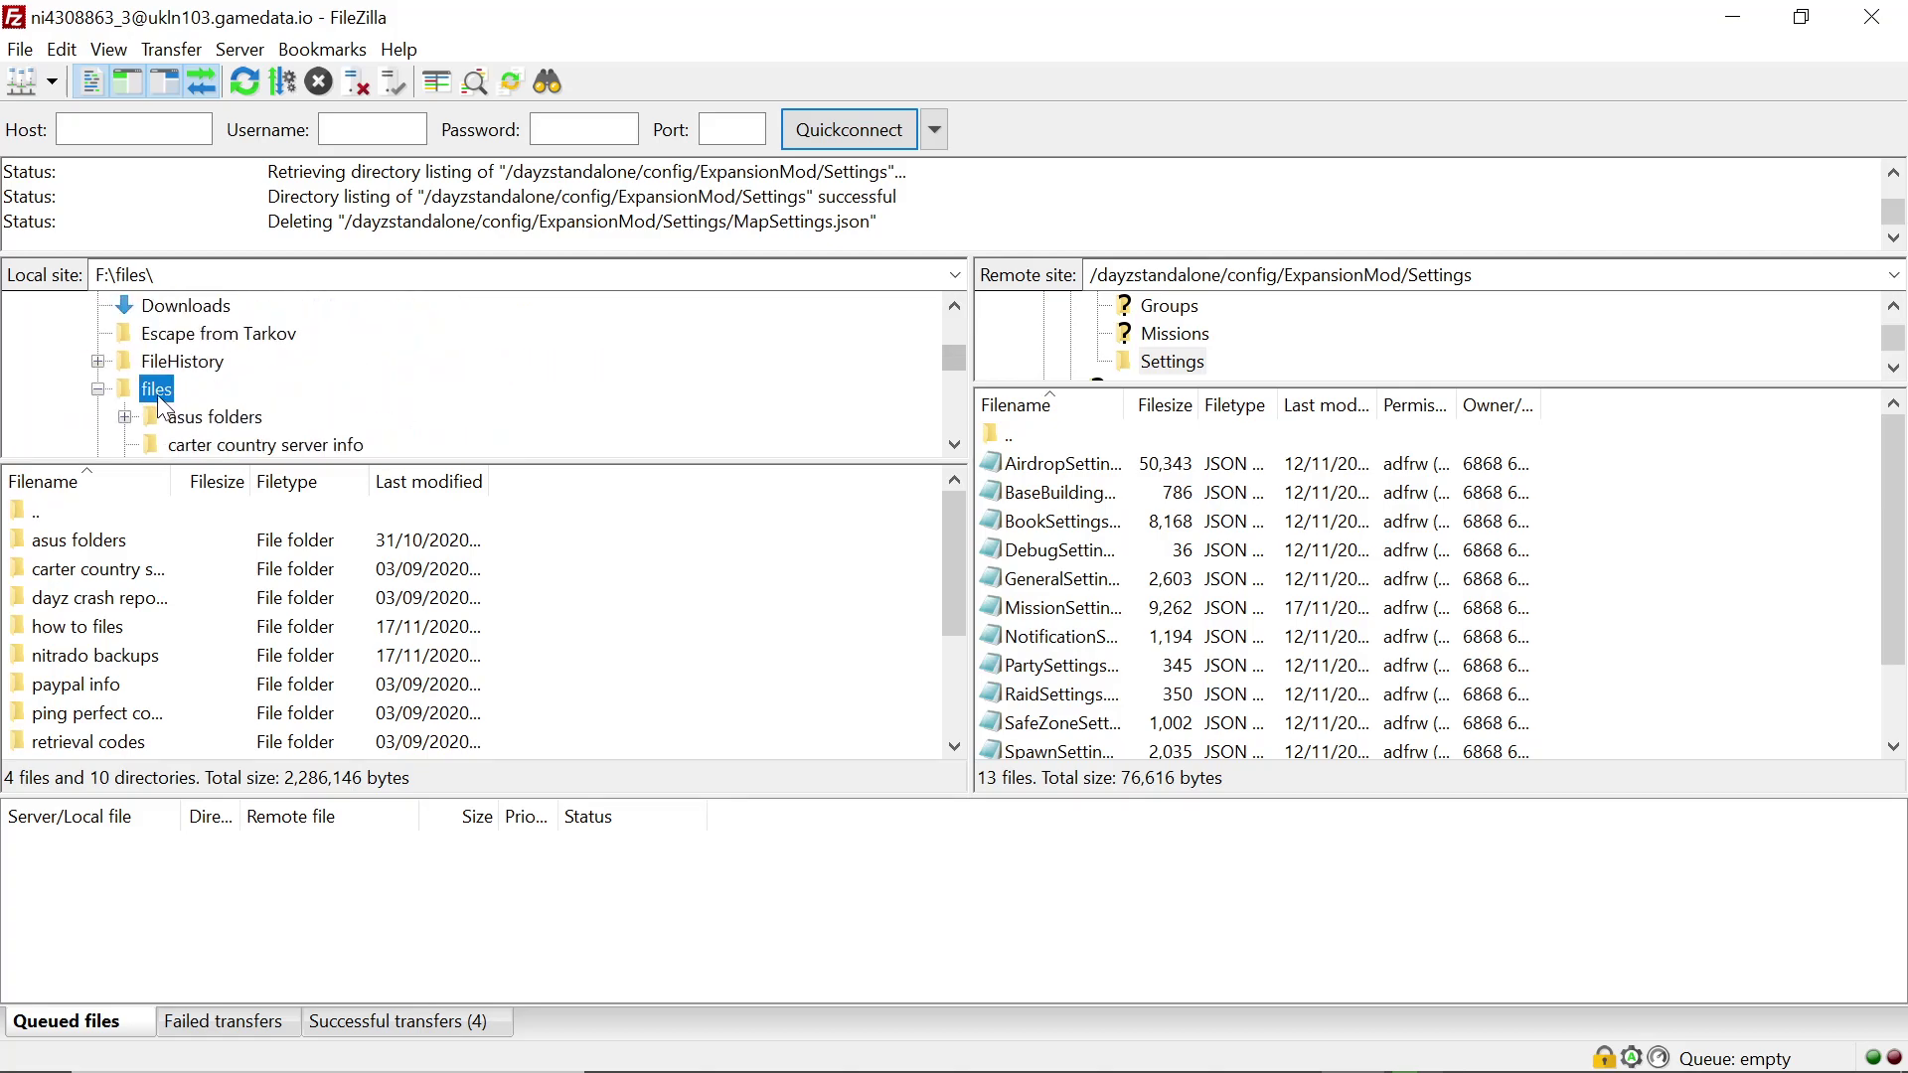
- Open the local "how to files" folder and upload "my Trader markers MapSettings.json" to the server's Settings folder
double_click(70, 632)
scroll(44, 679, "down", 3)
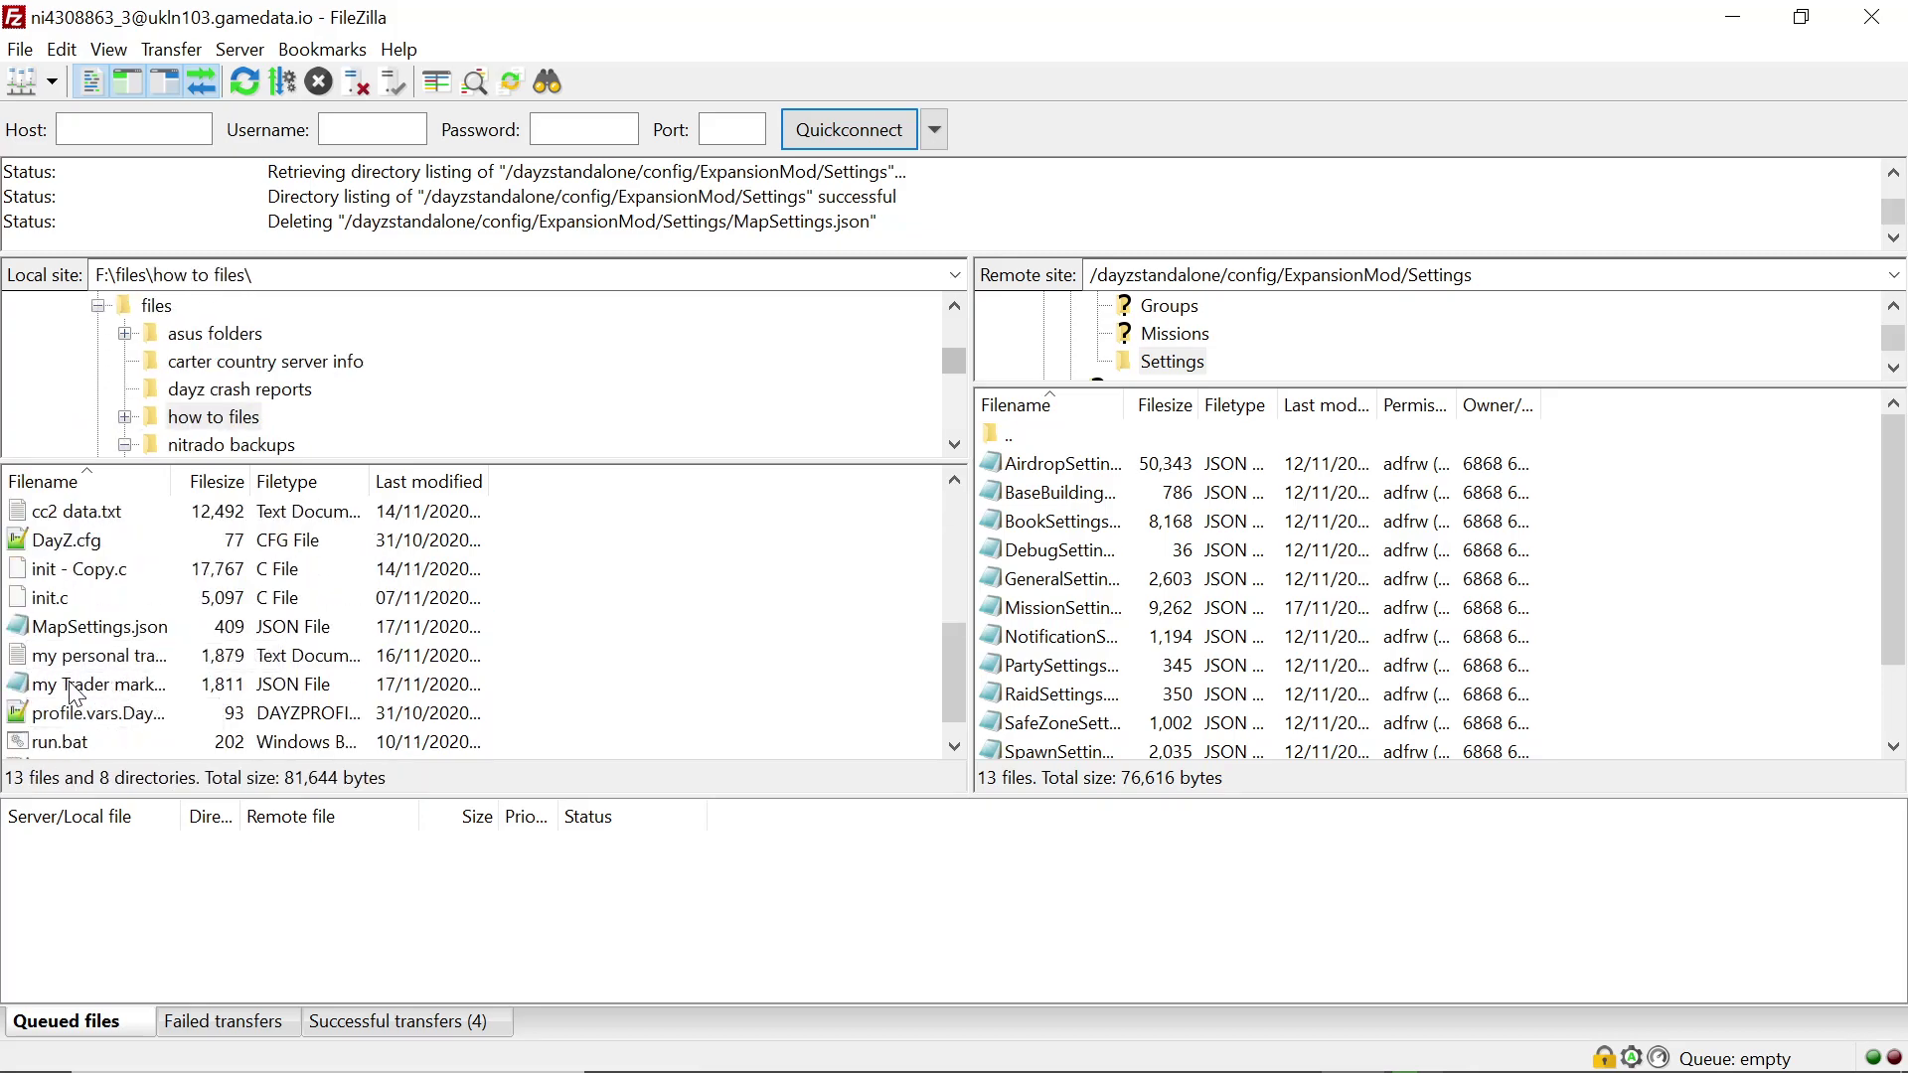
left_click(1020, 439)
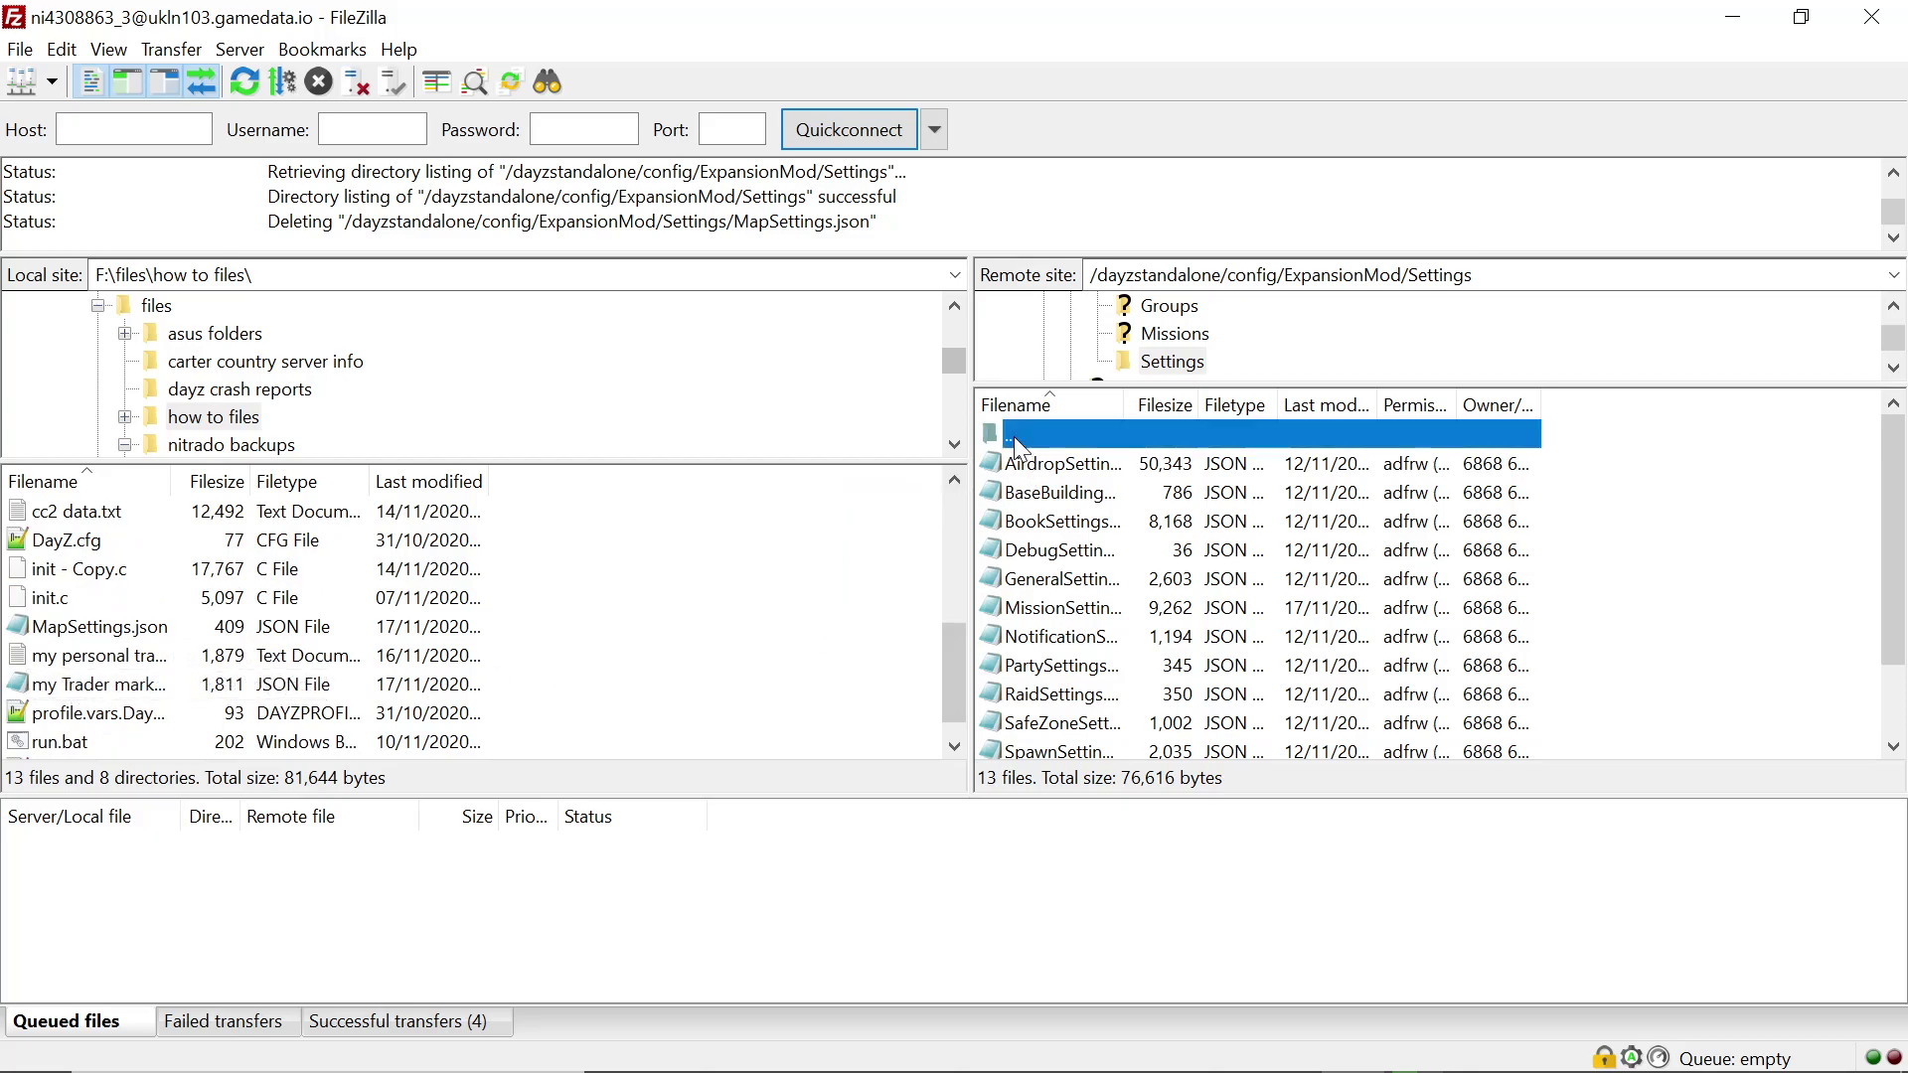
right_click(76, 691)
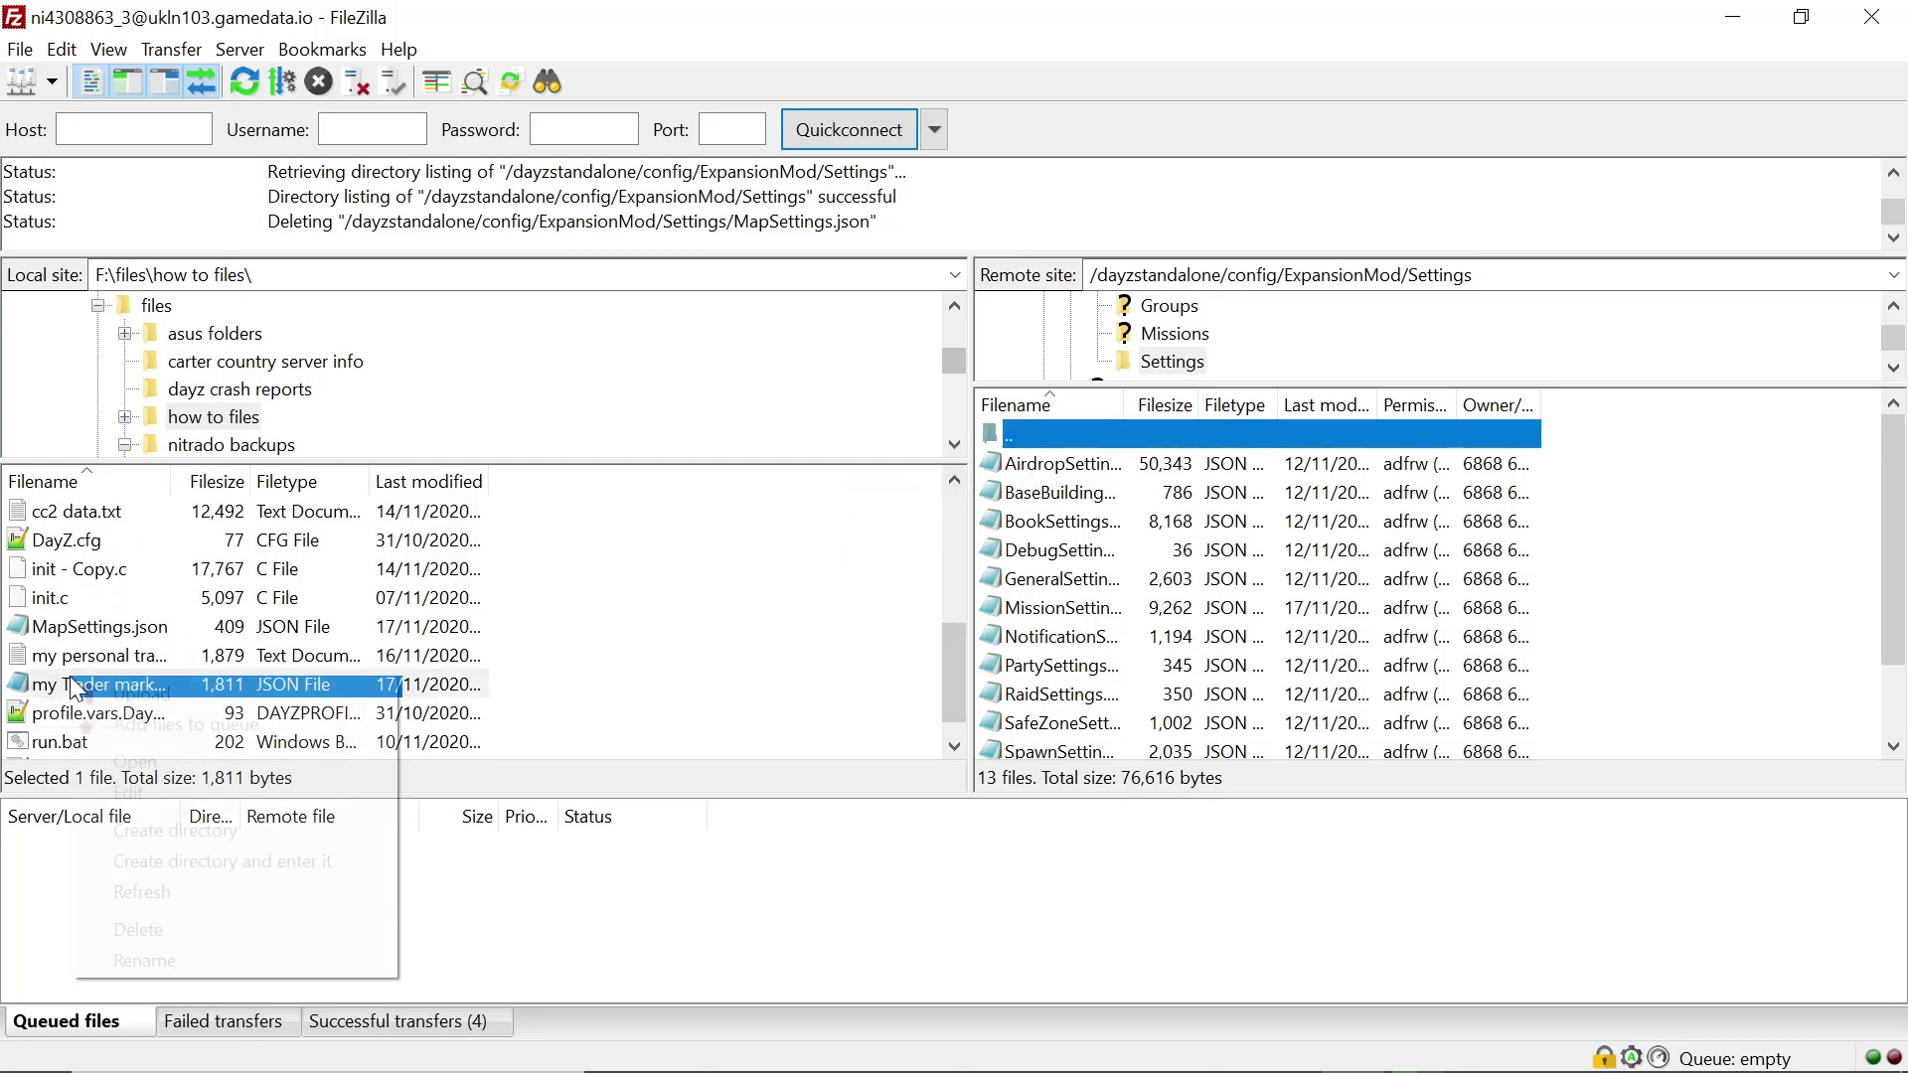
left_click(144, 694)
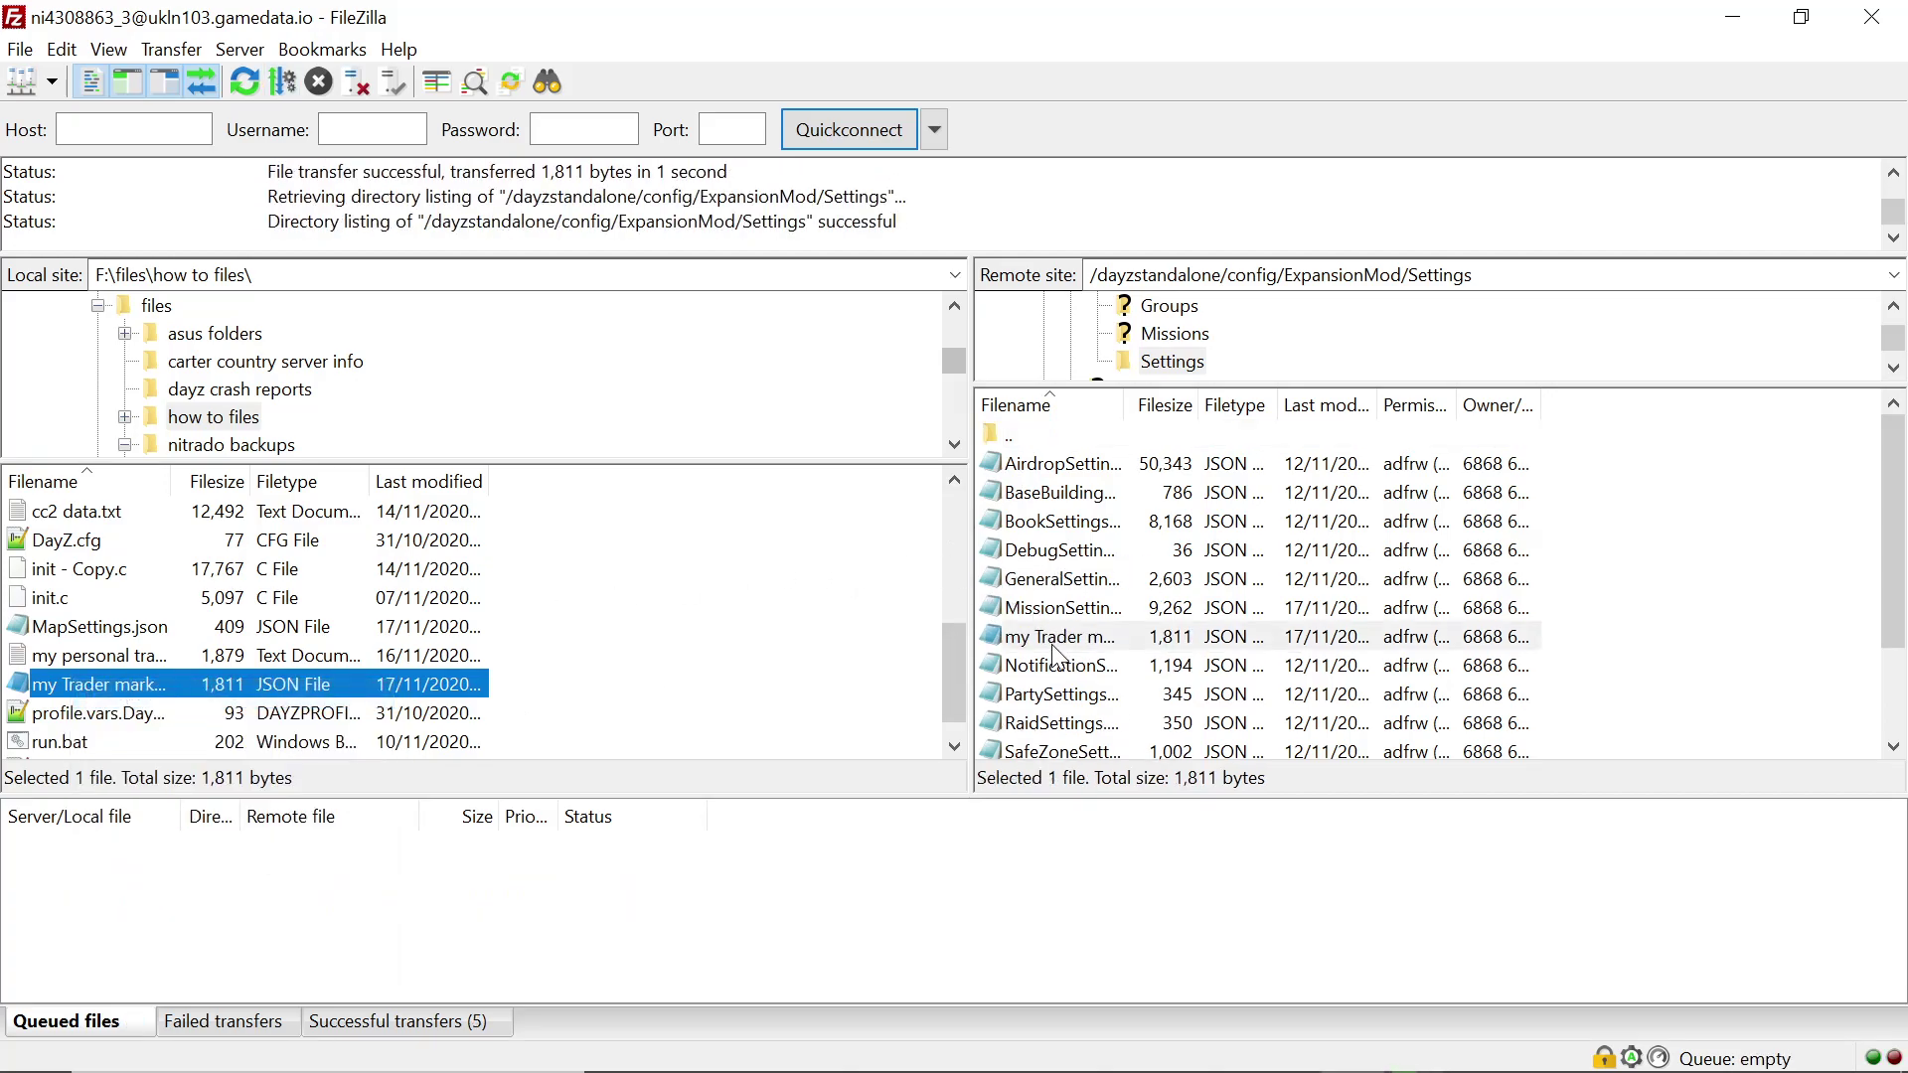
- Rename the uploaded "my Trader markers MapSettings.json" on the server to MapSettings.json
left_click(1052, 641)
left_click(1053, 641)
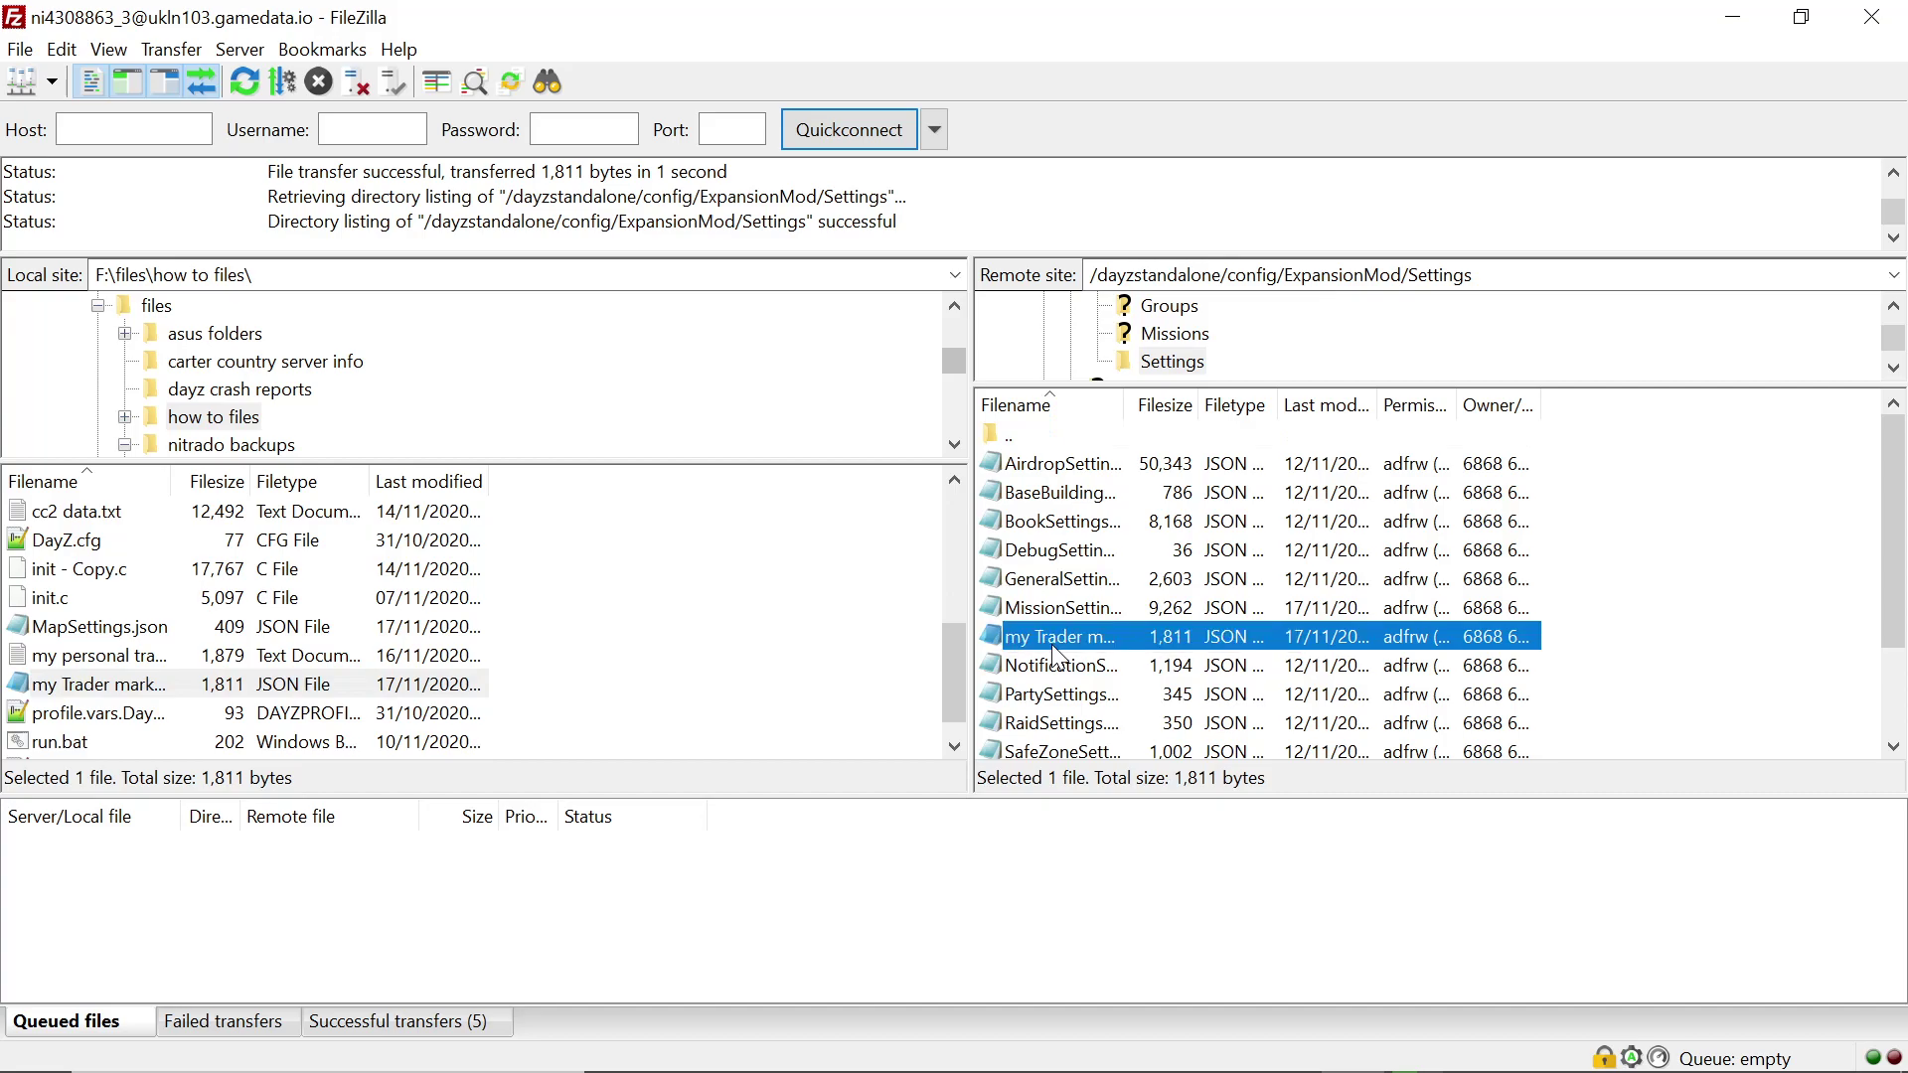
left_click_drag(1154, 637, 1138, 637)
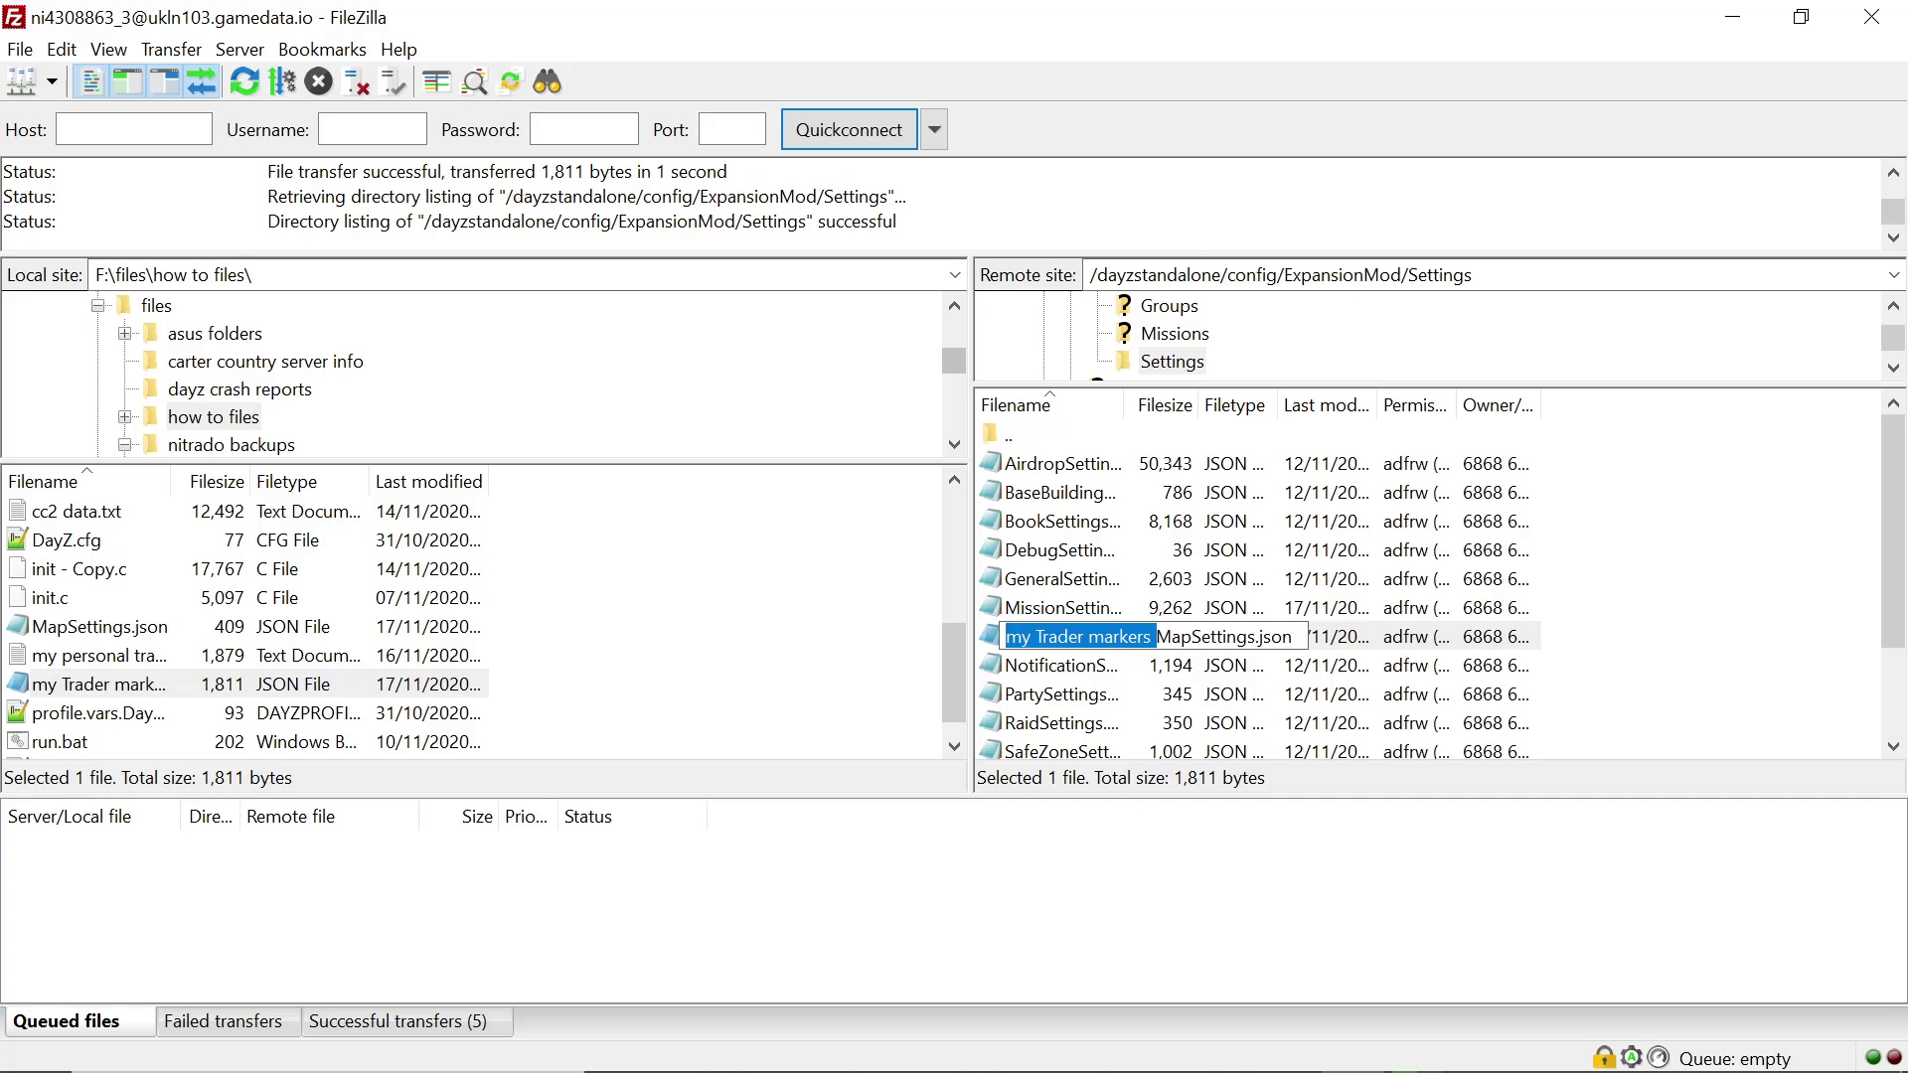
key("BackSpace")
key("Return")
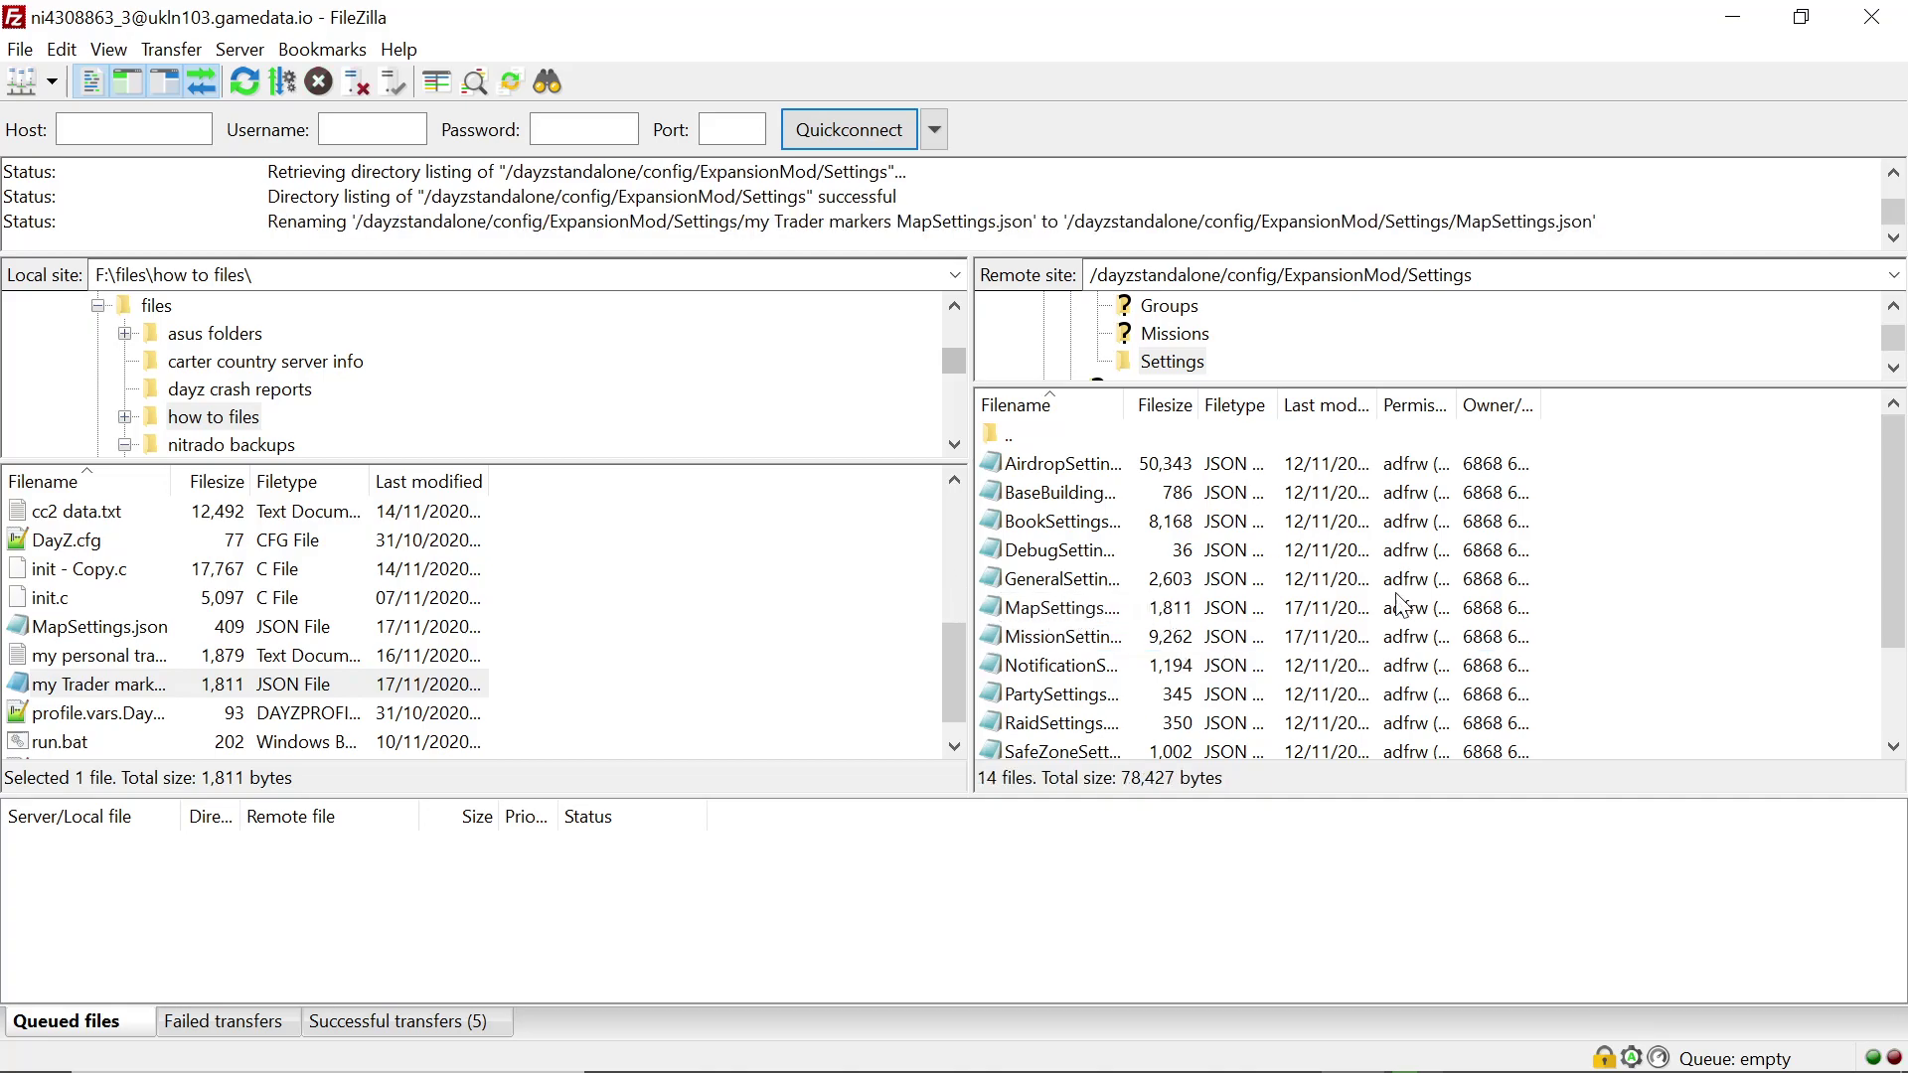
- Go up one folder level on both the remote site and the local site
key("BackSpace")
left_click(494, 653)
key("BackSpace")
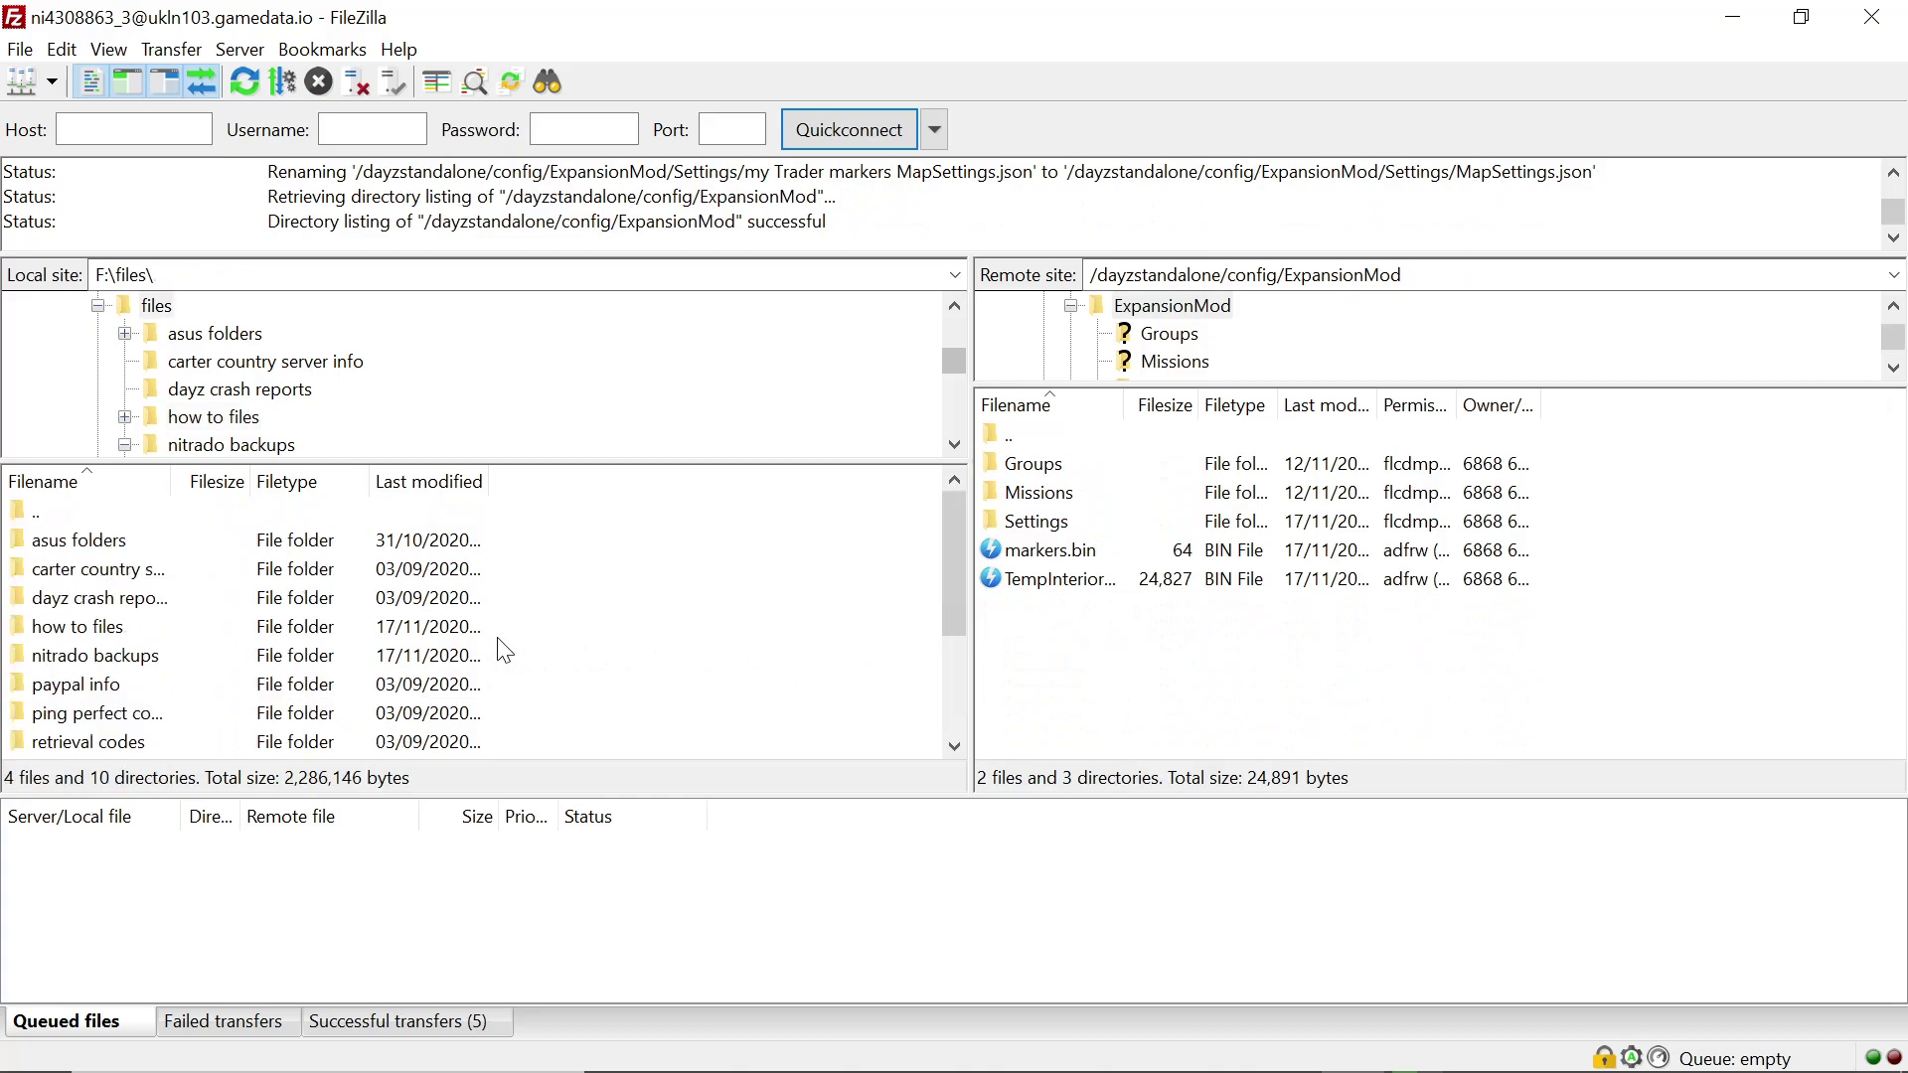
- Minimise FileZilla and the file explorer window, return to the Nitrado dashboard in Firefox and start the DayZ server
left_click(1735, 14)
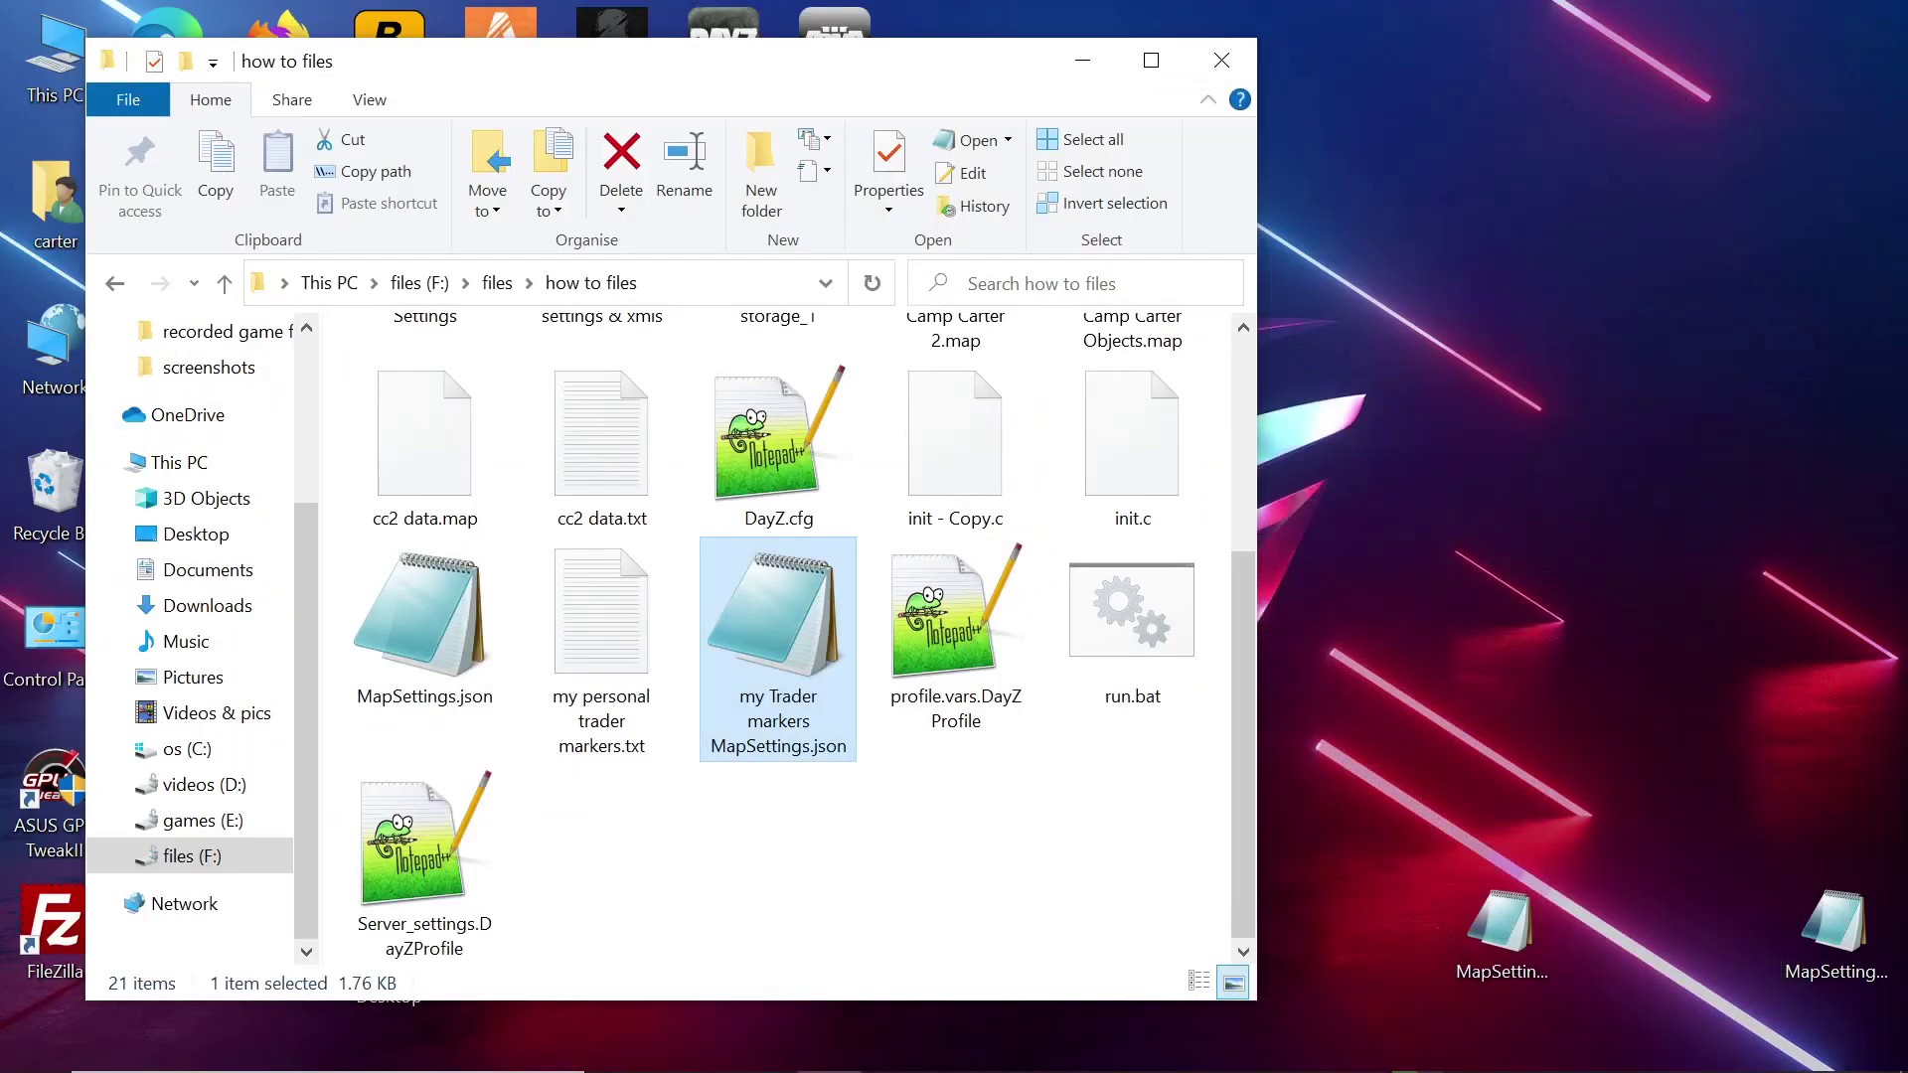
left_click(1081, 59)
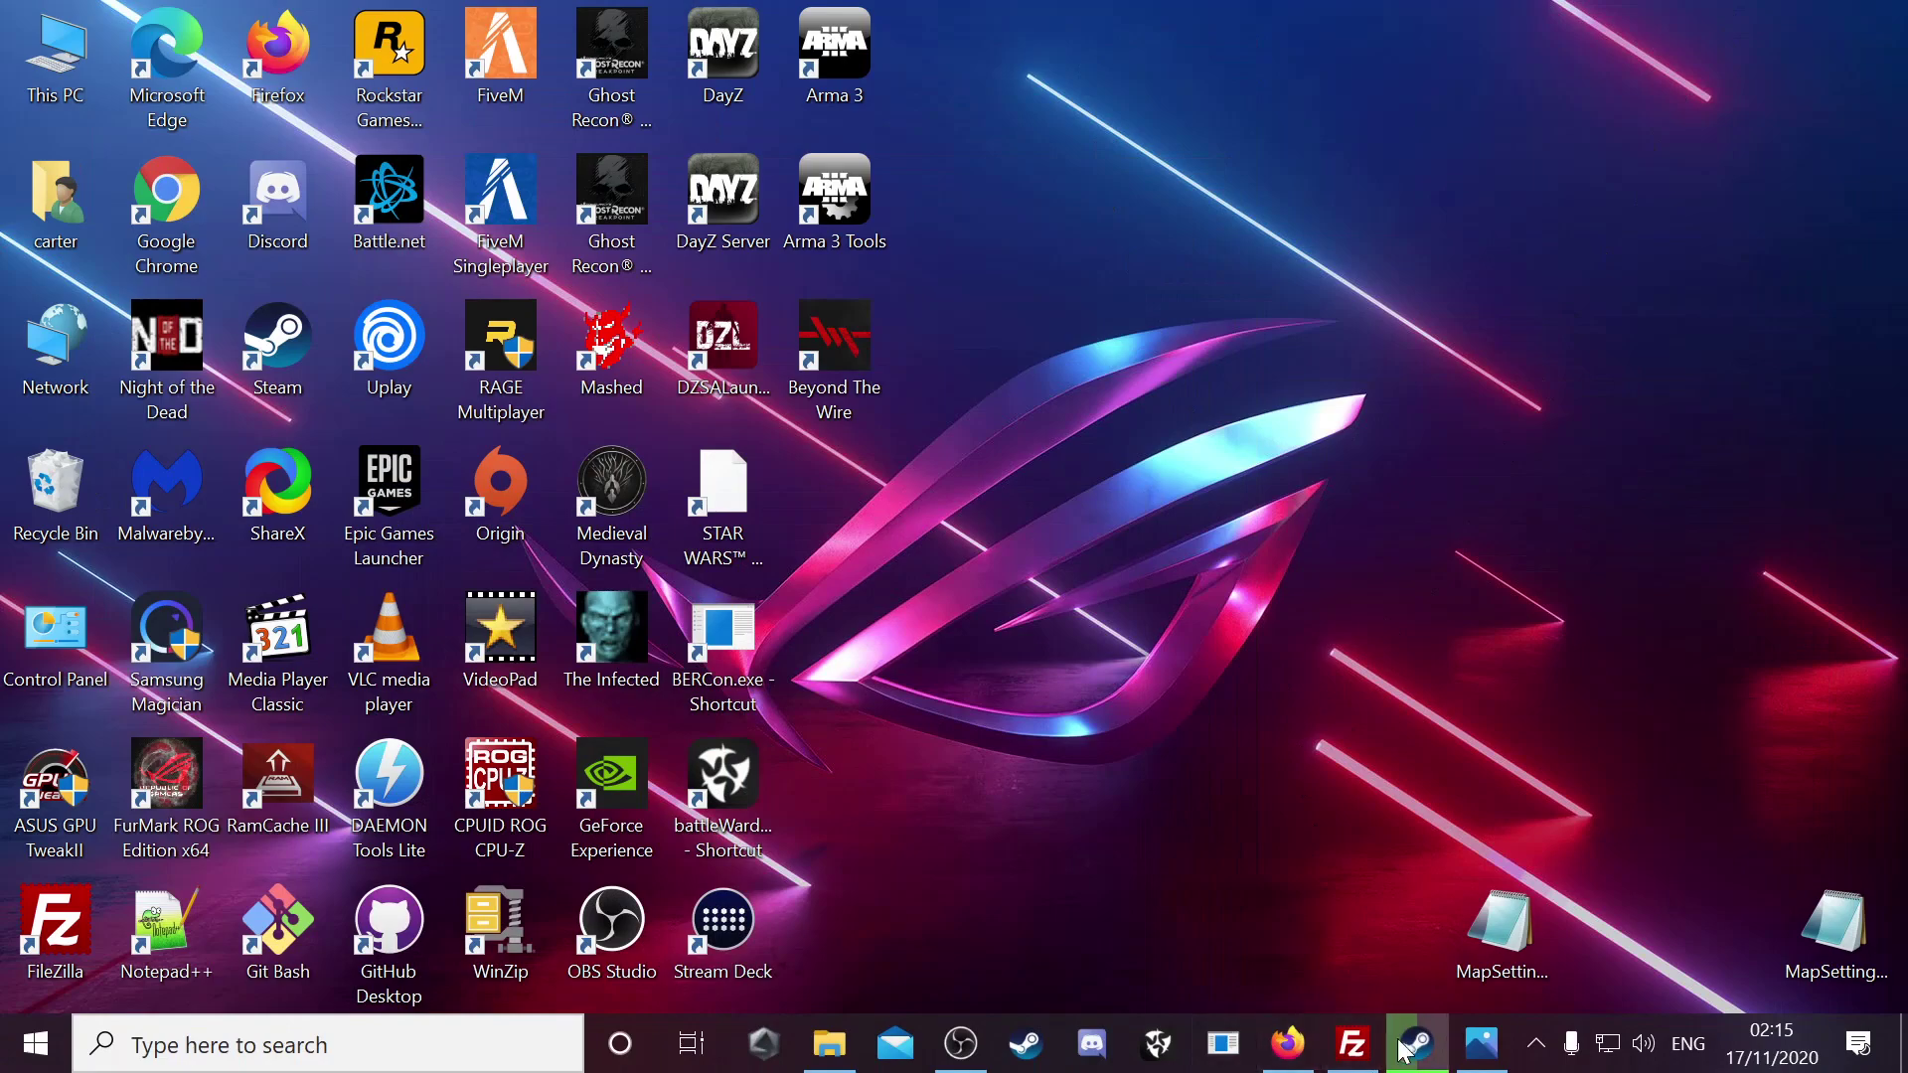
left_click(1288, 1042)
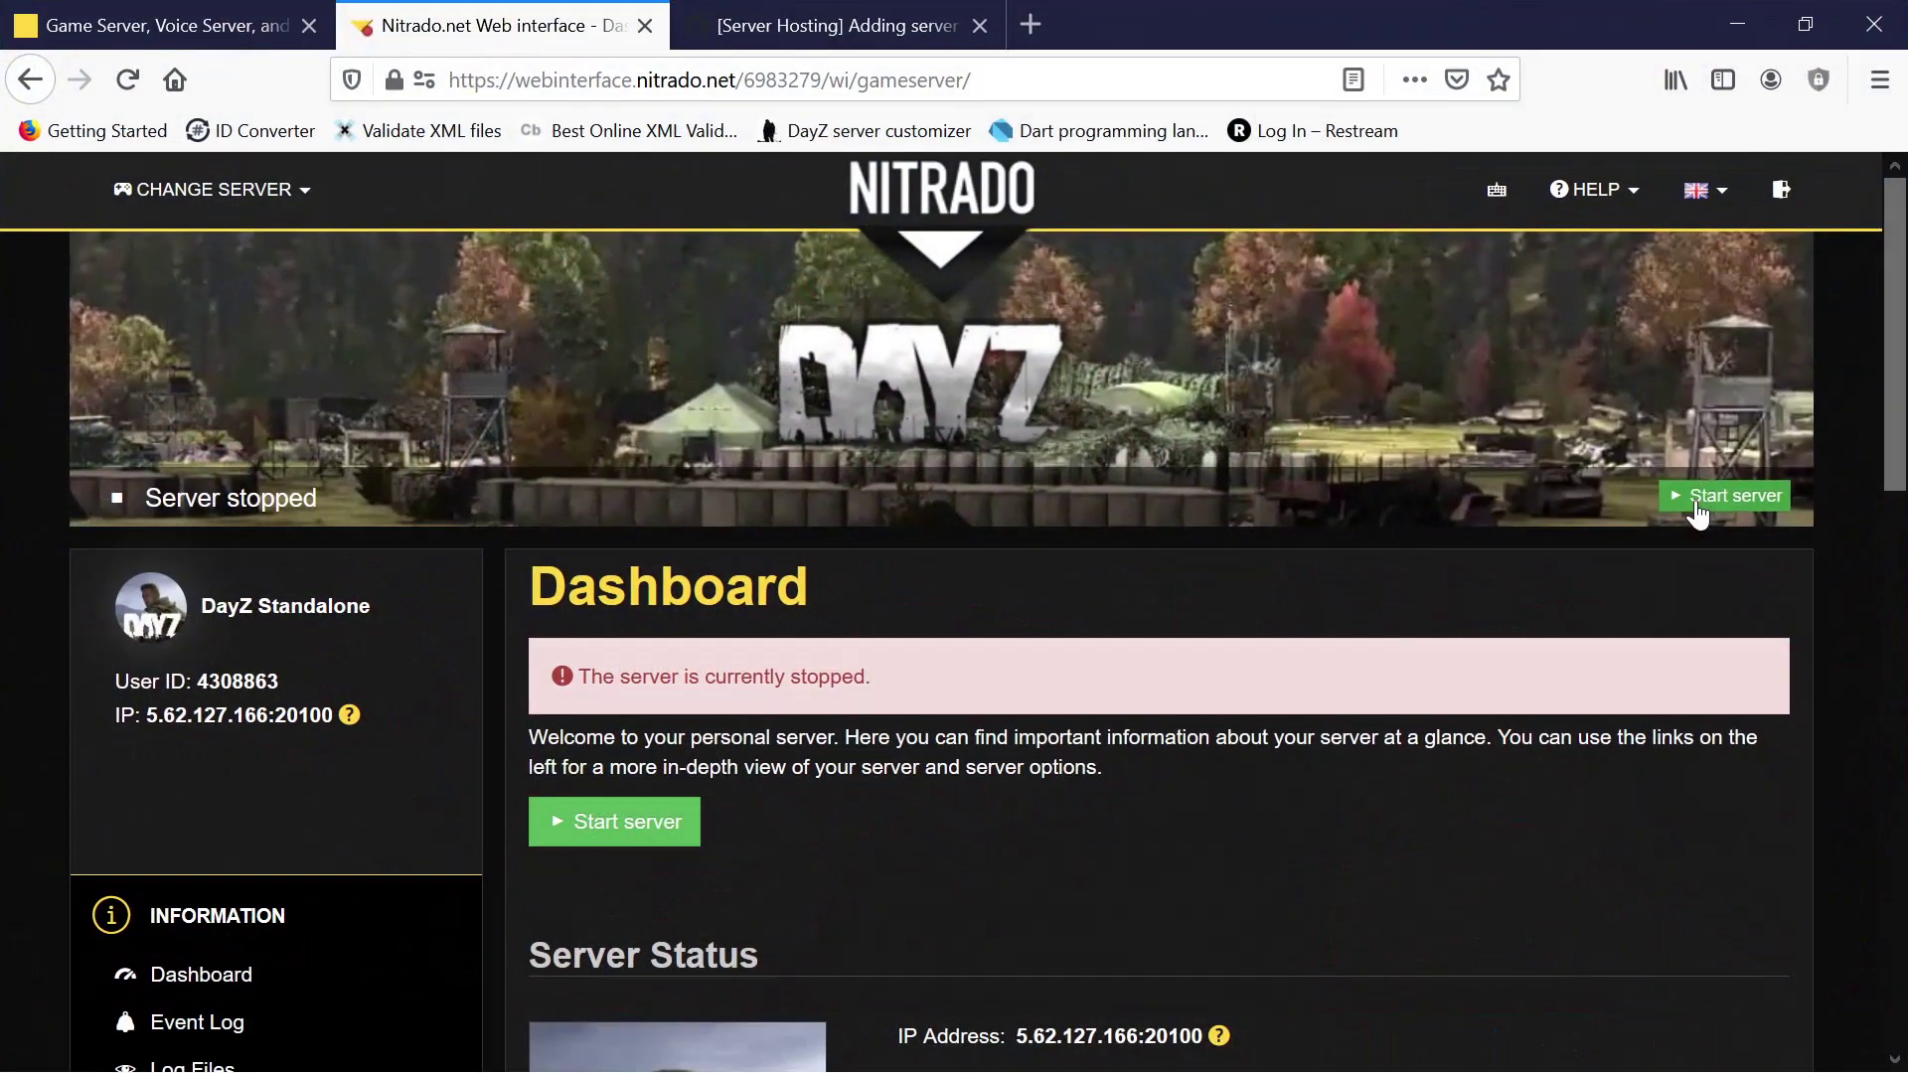
left_click(1697, 506)
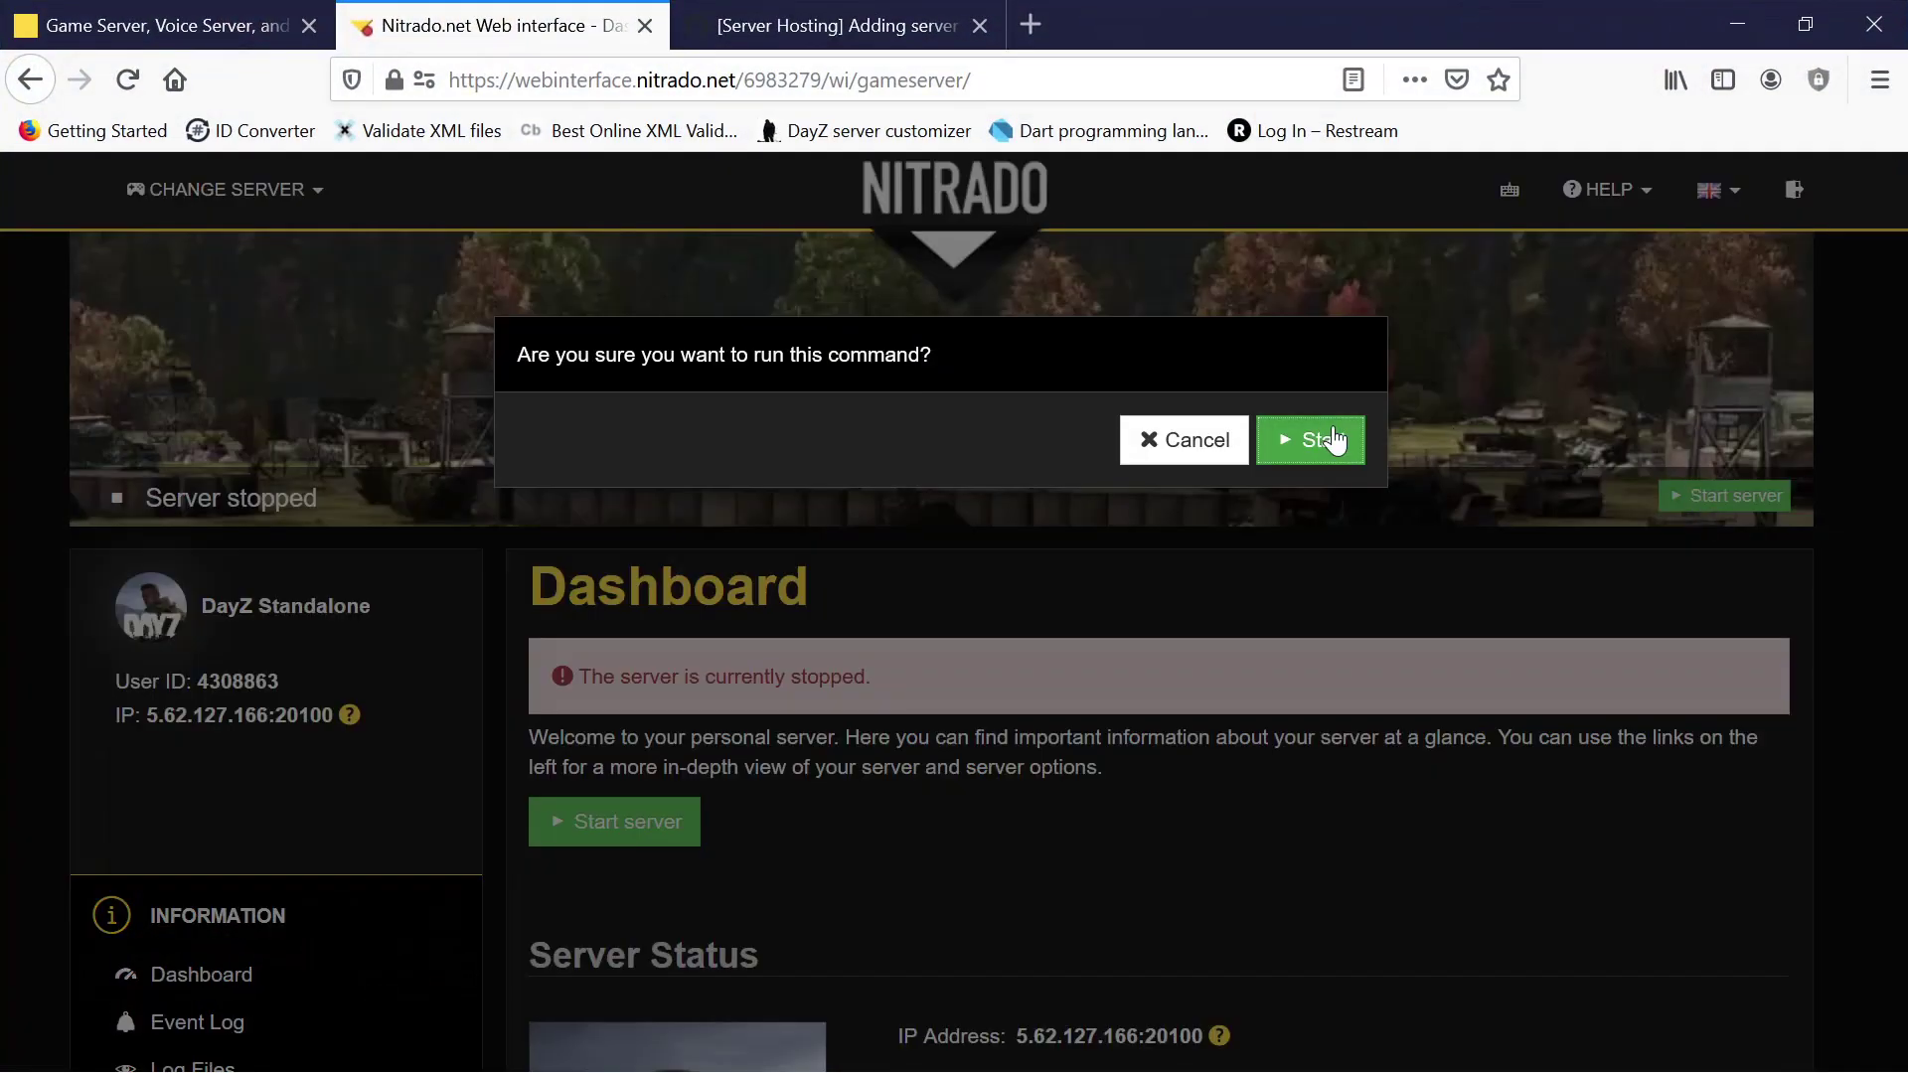
left_click(1337, 440)
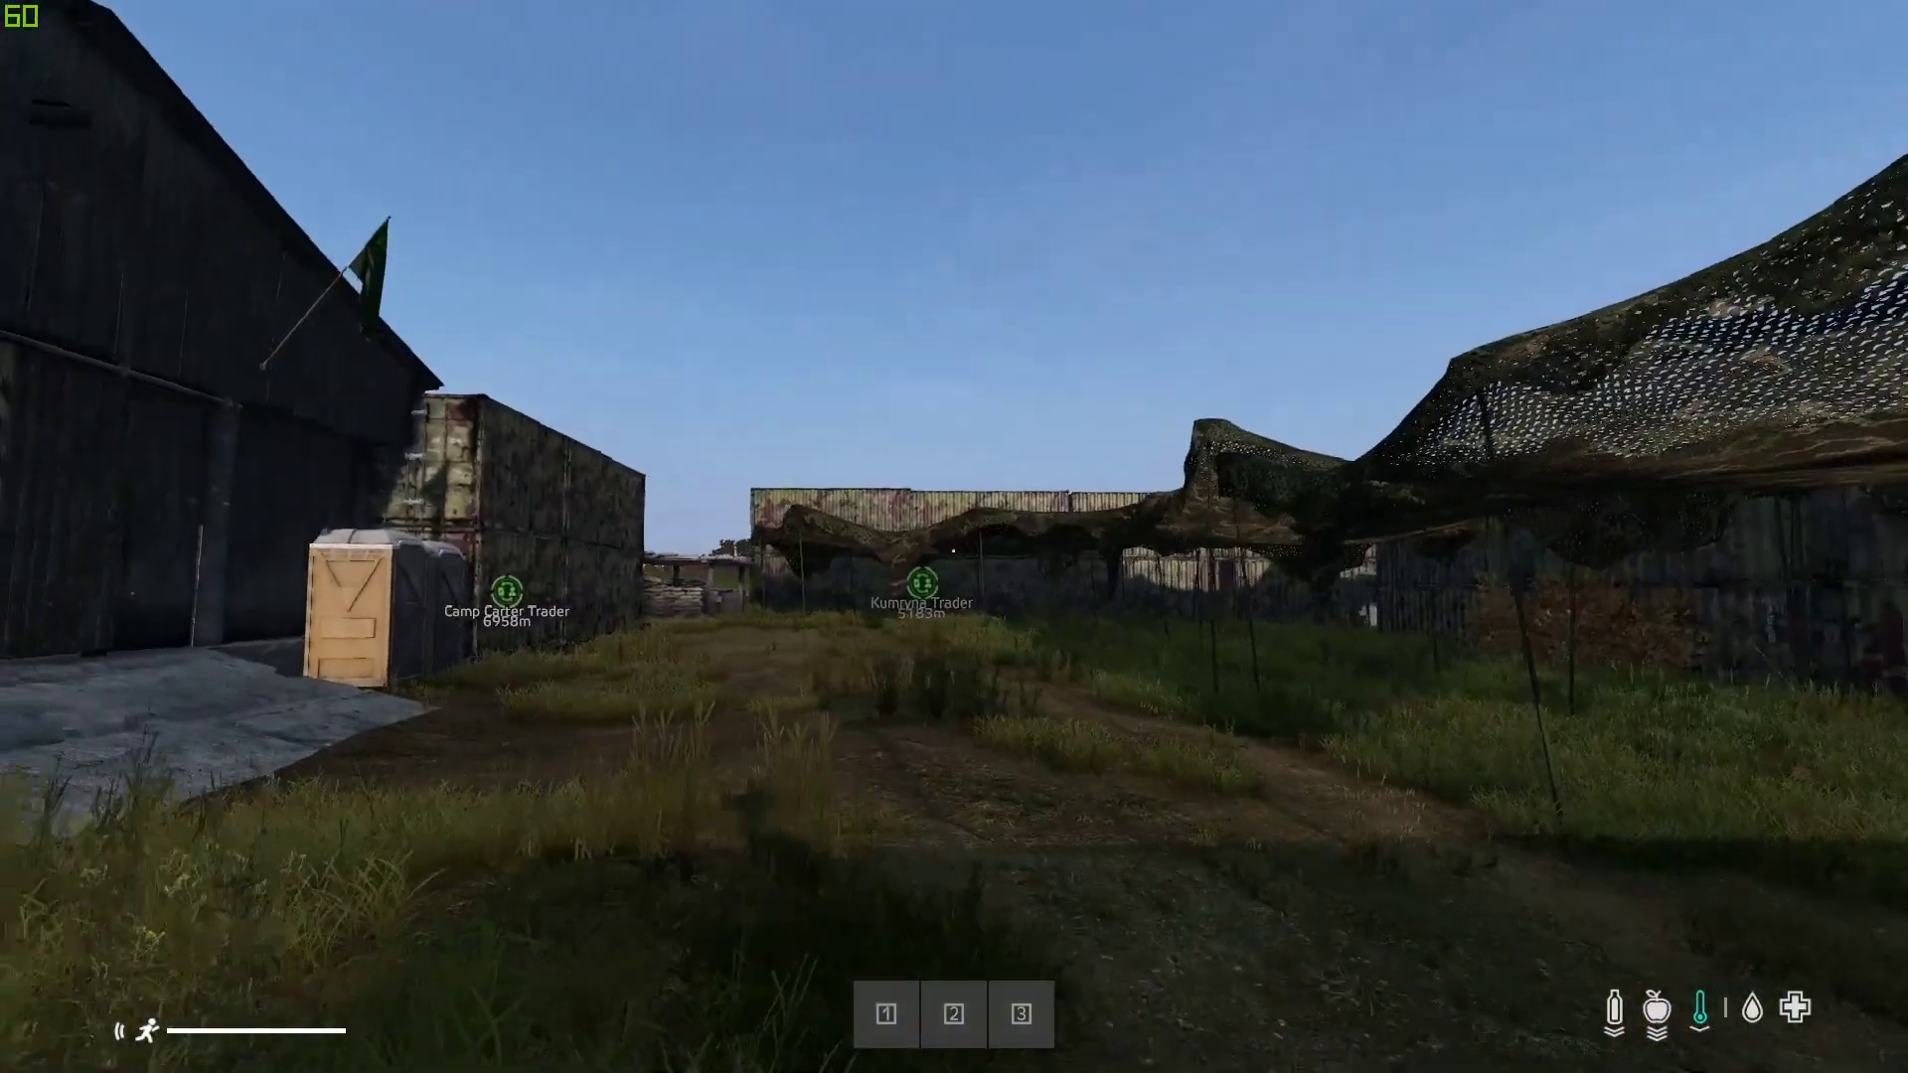
- Walk forward through the compound in DayZ to check the trader markers shown in the game world
key("w")
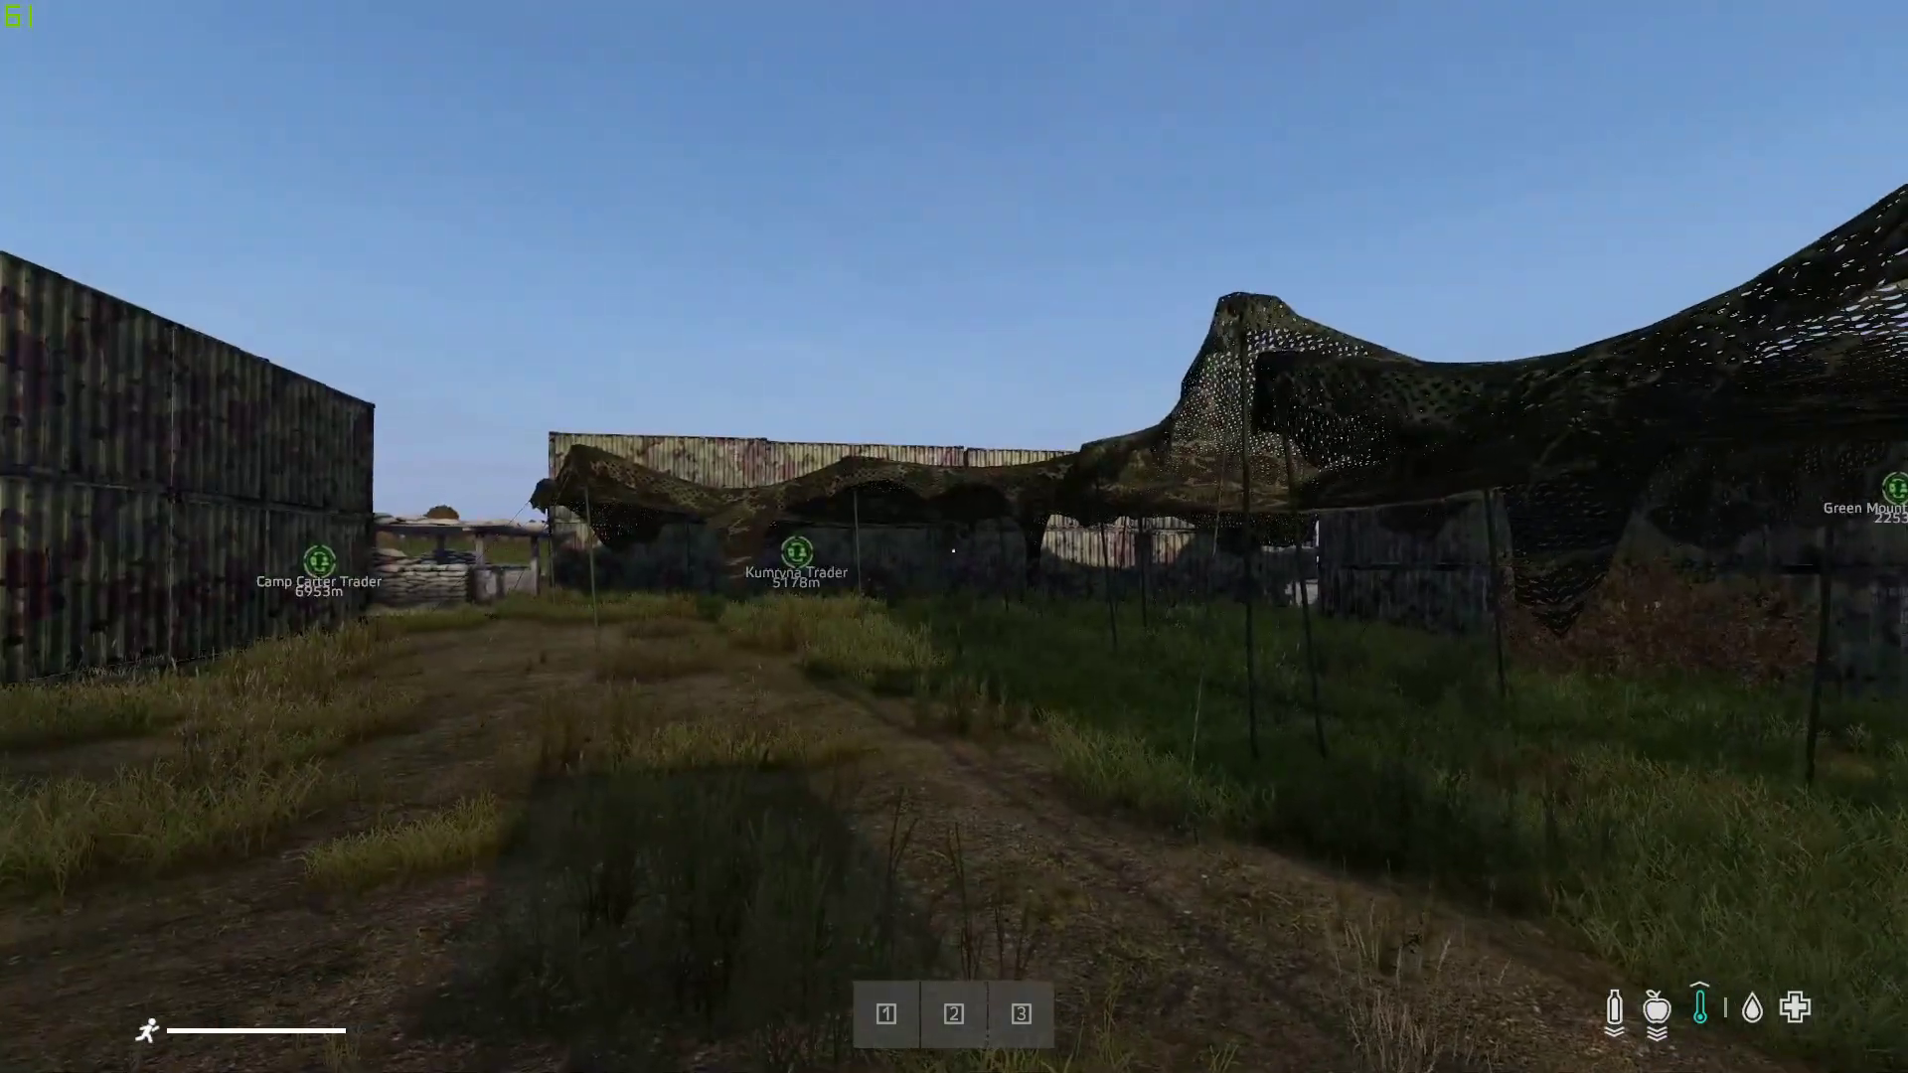
key("w")
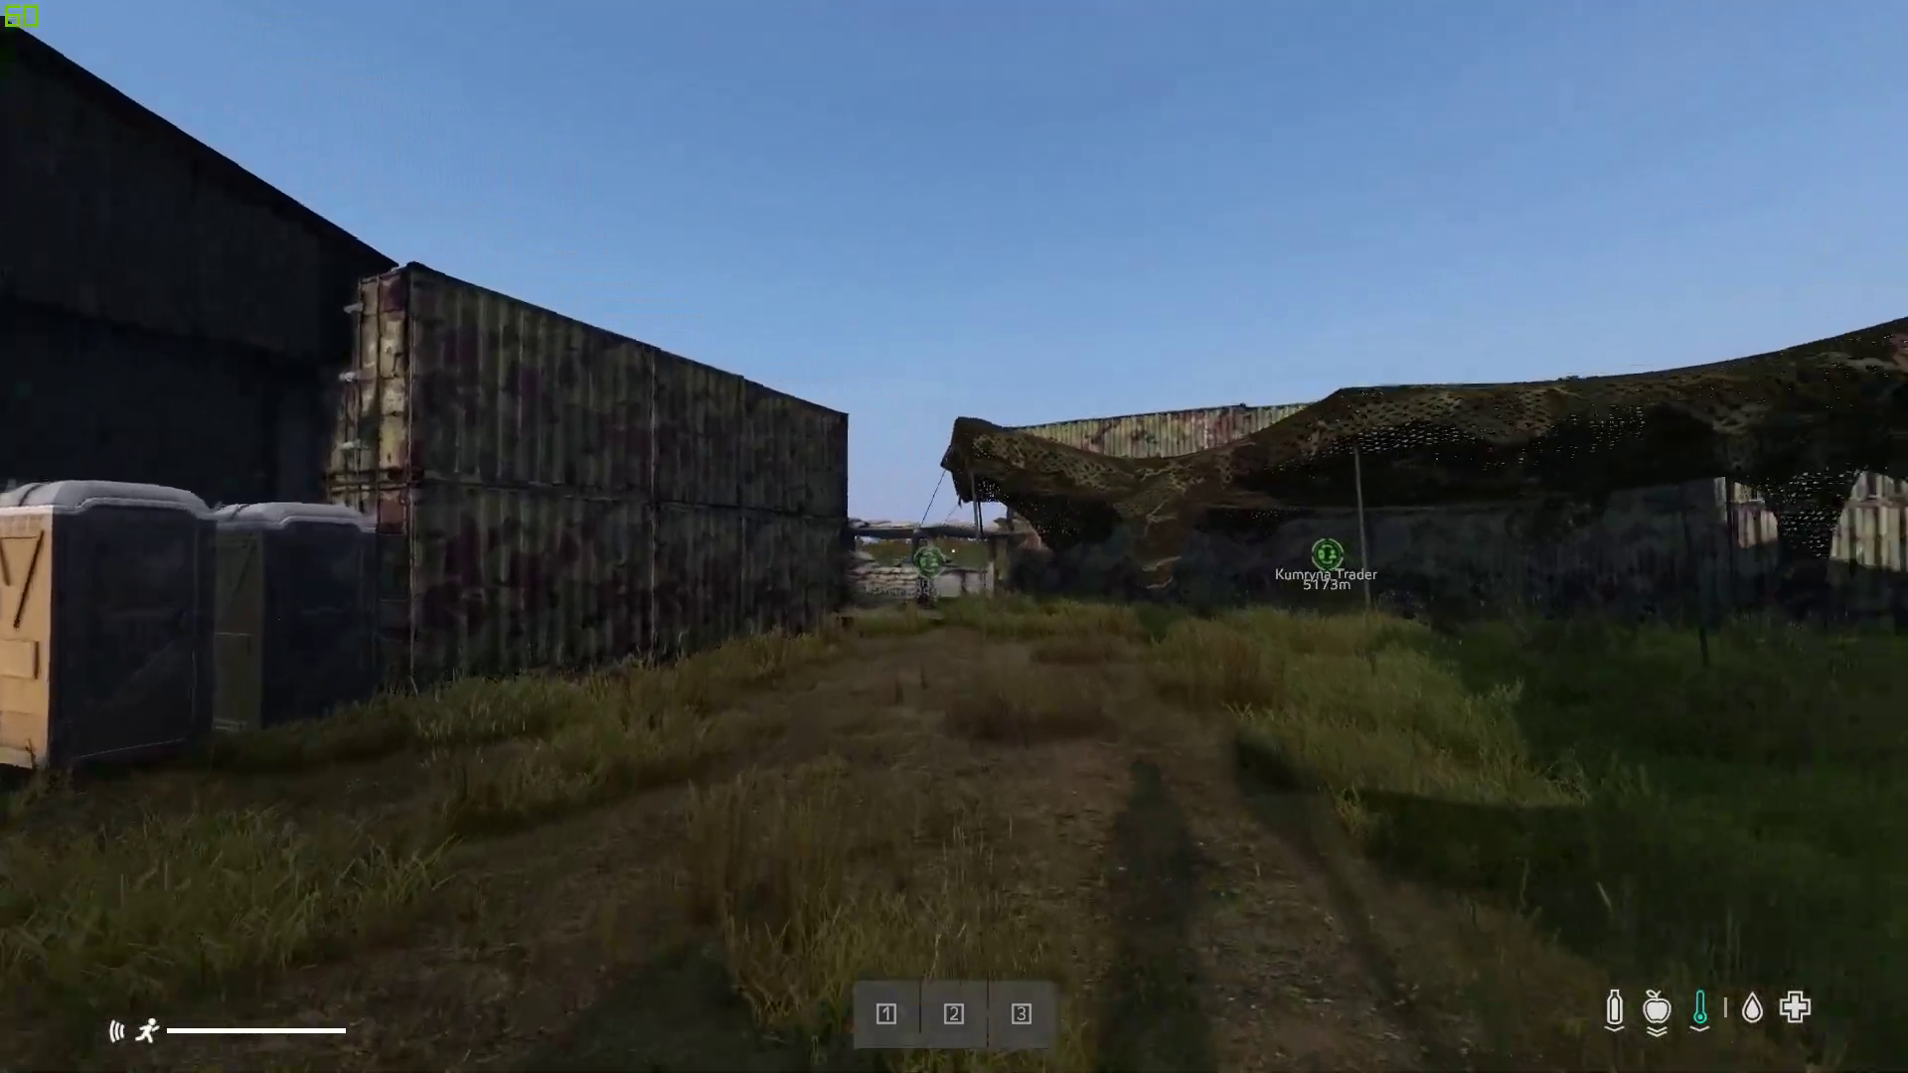
key("w")
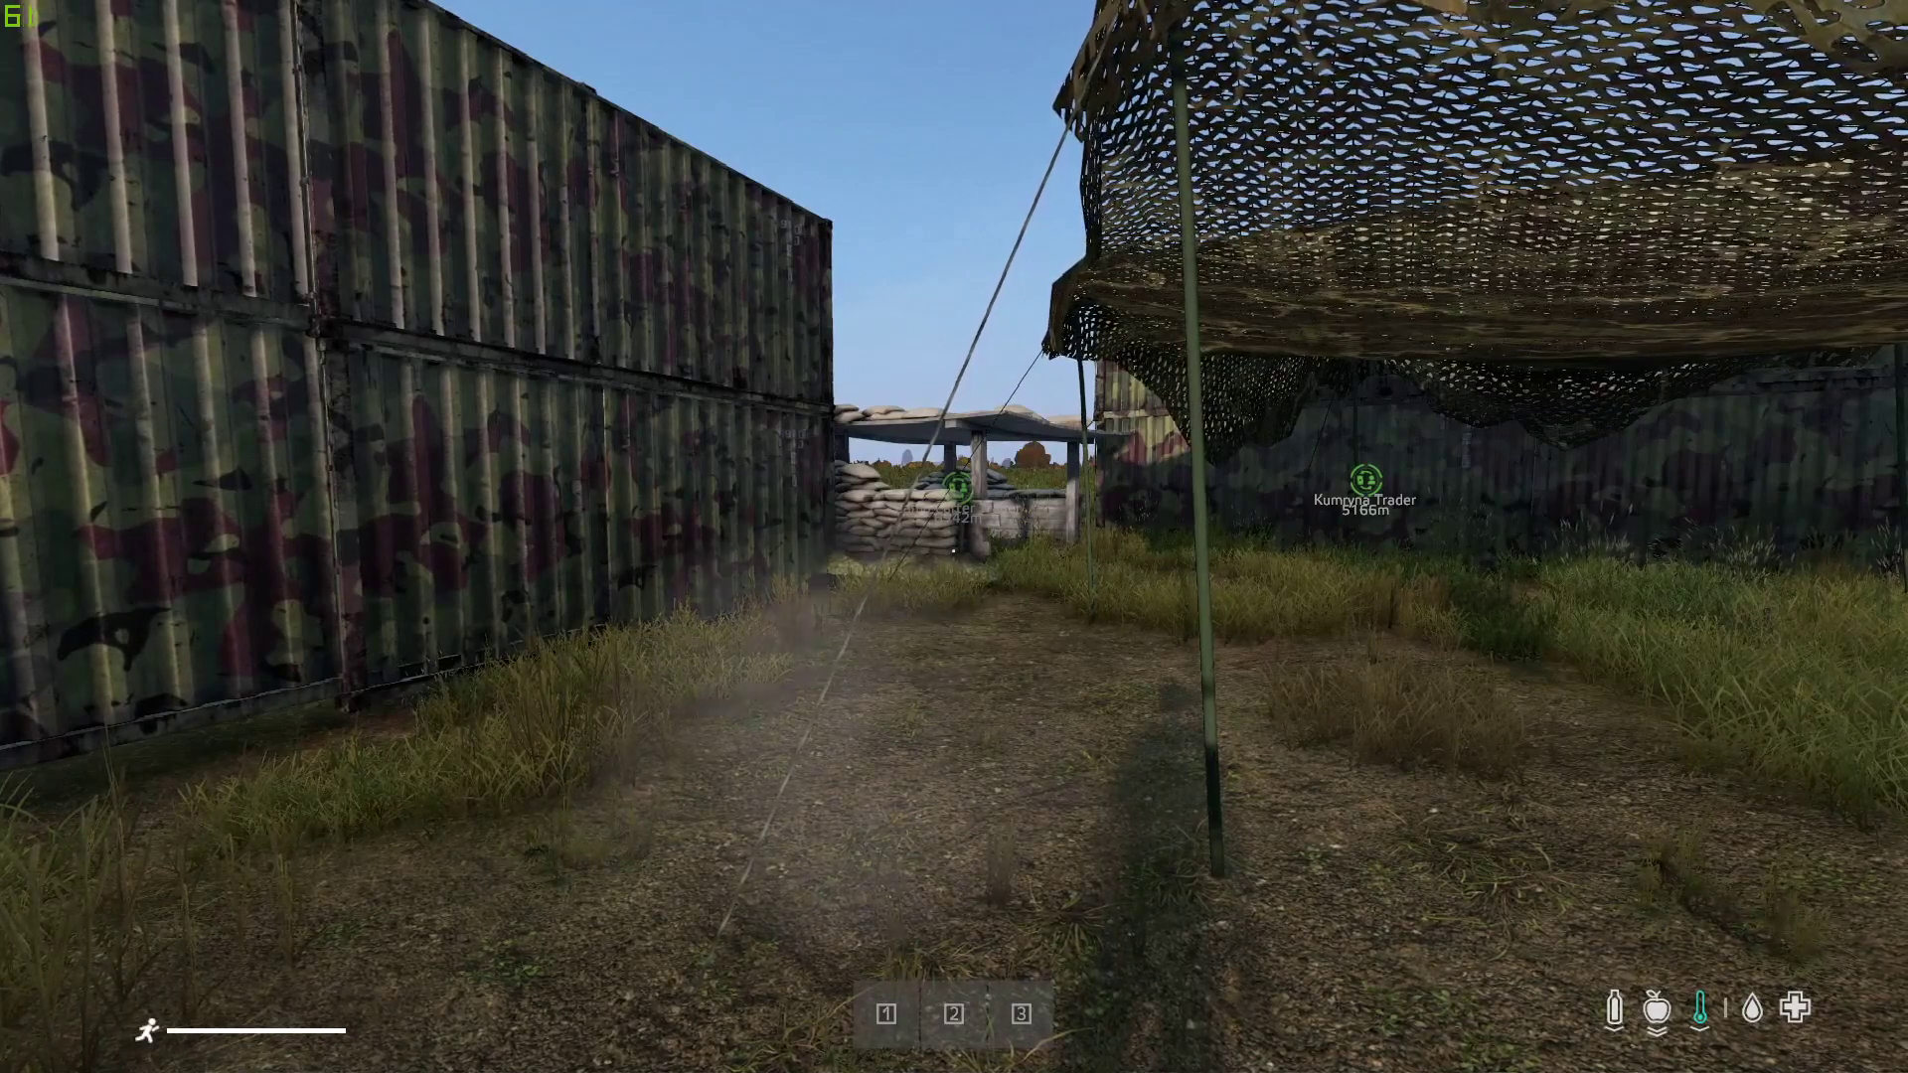
- Toggle on Community Online Tools in DayZ and open its Player Management window
key("End")
key("y")
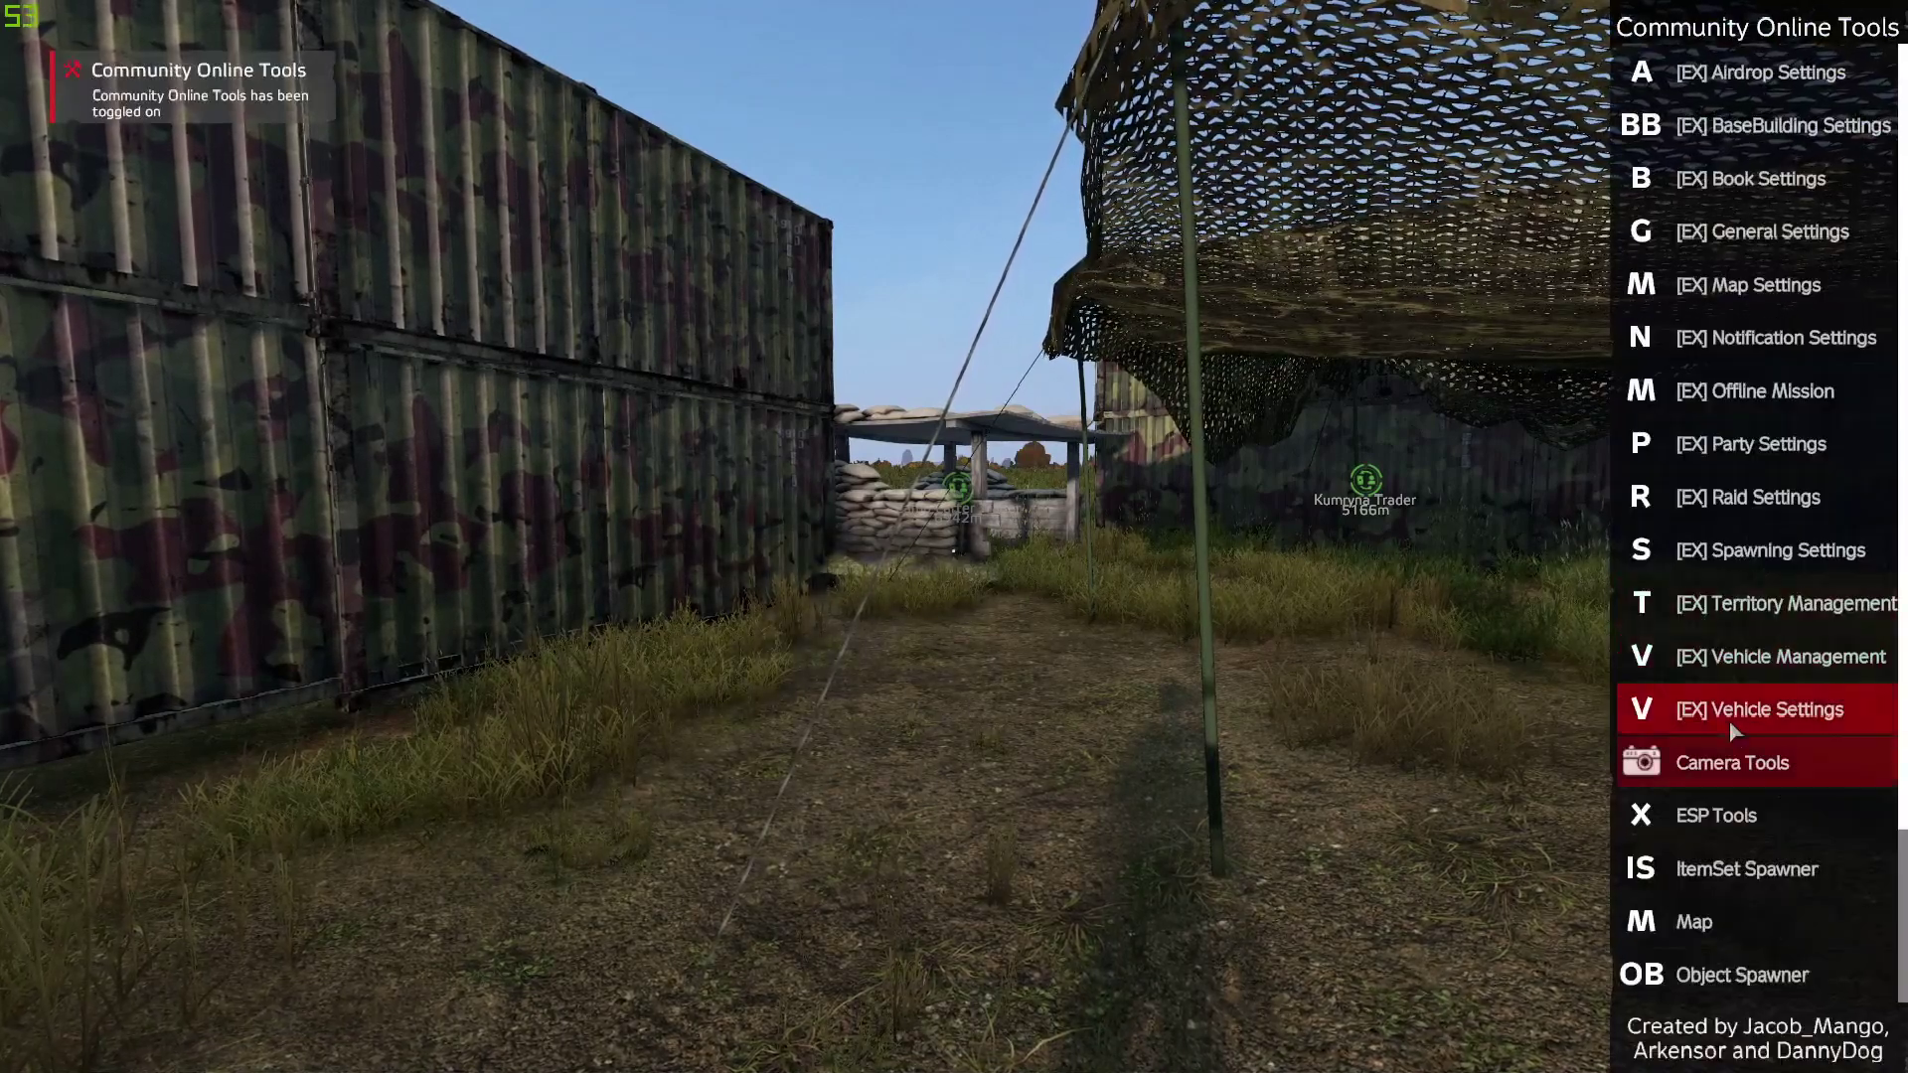
scroll(1735, 620, "down", 2)
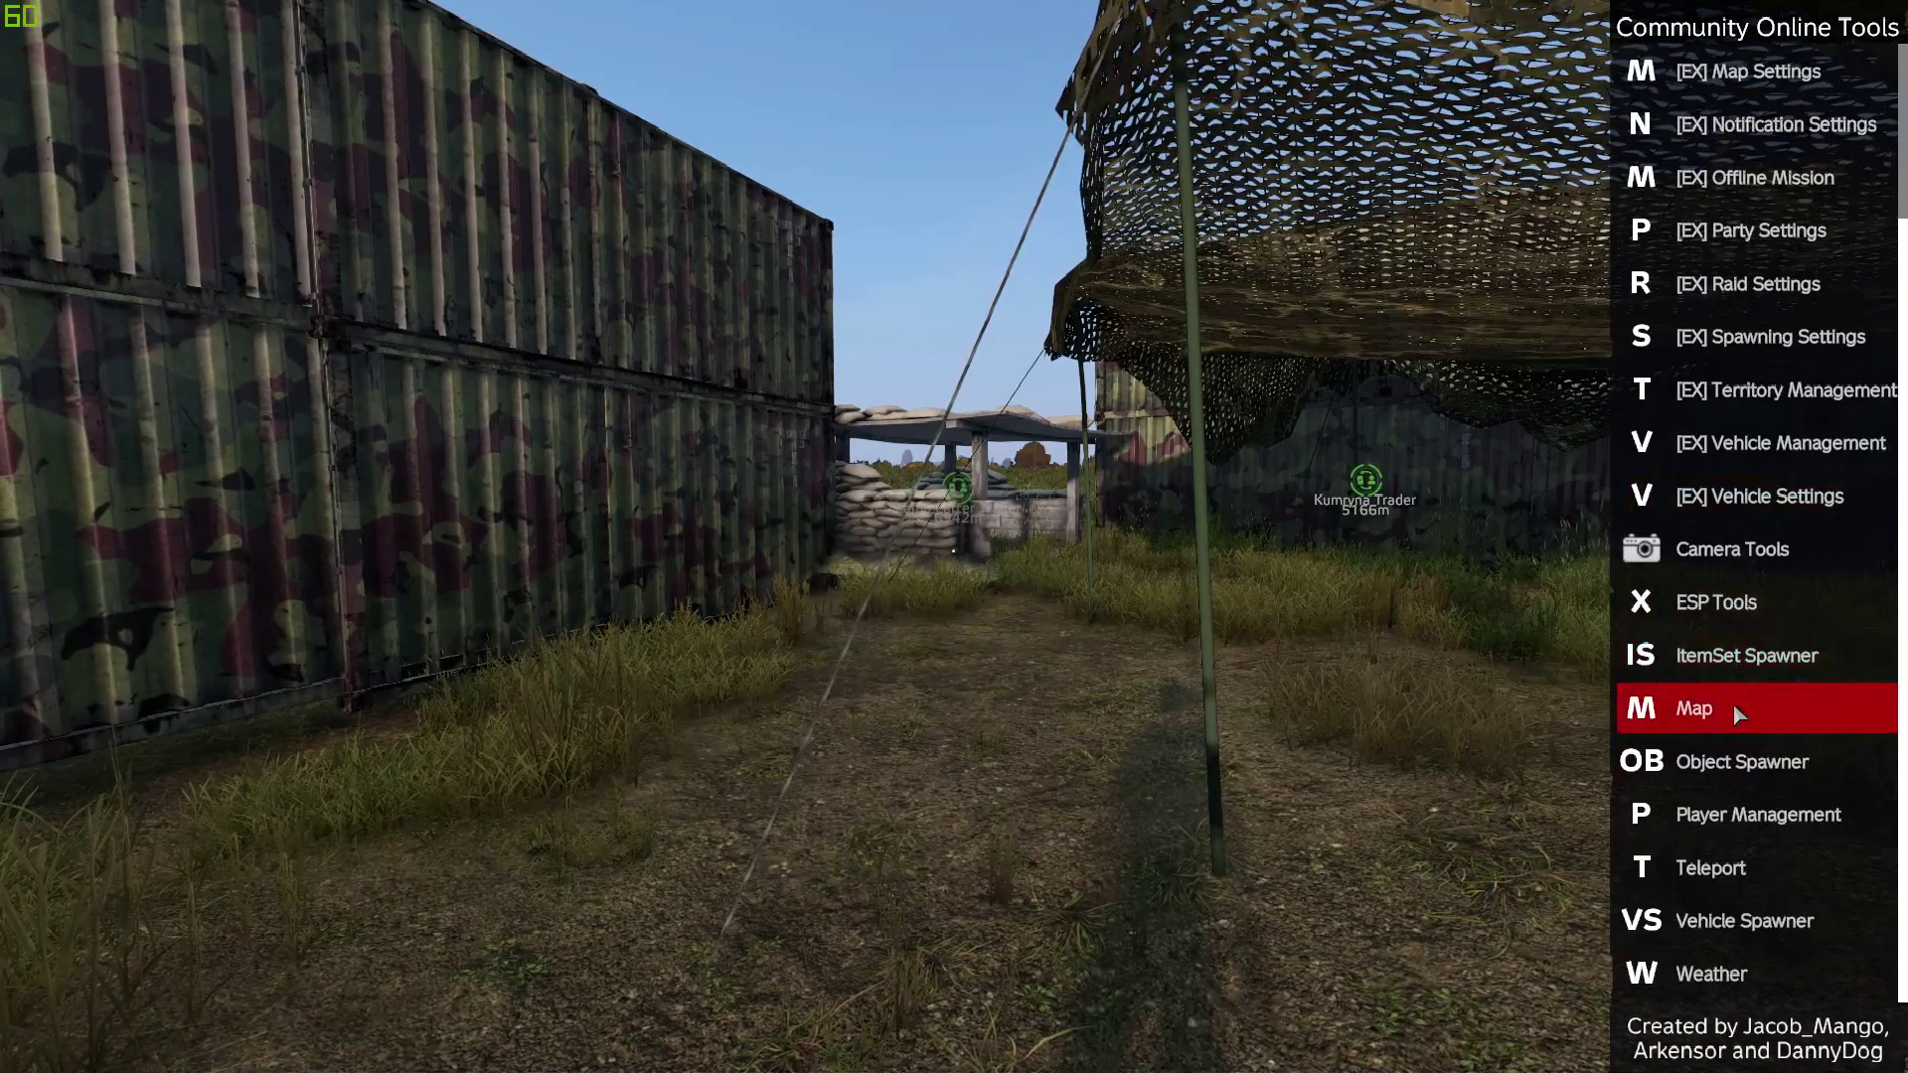
left_click(1749, 814)
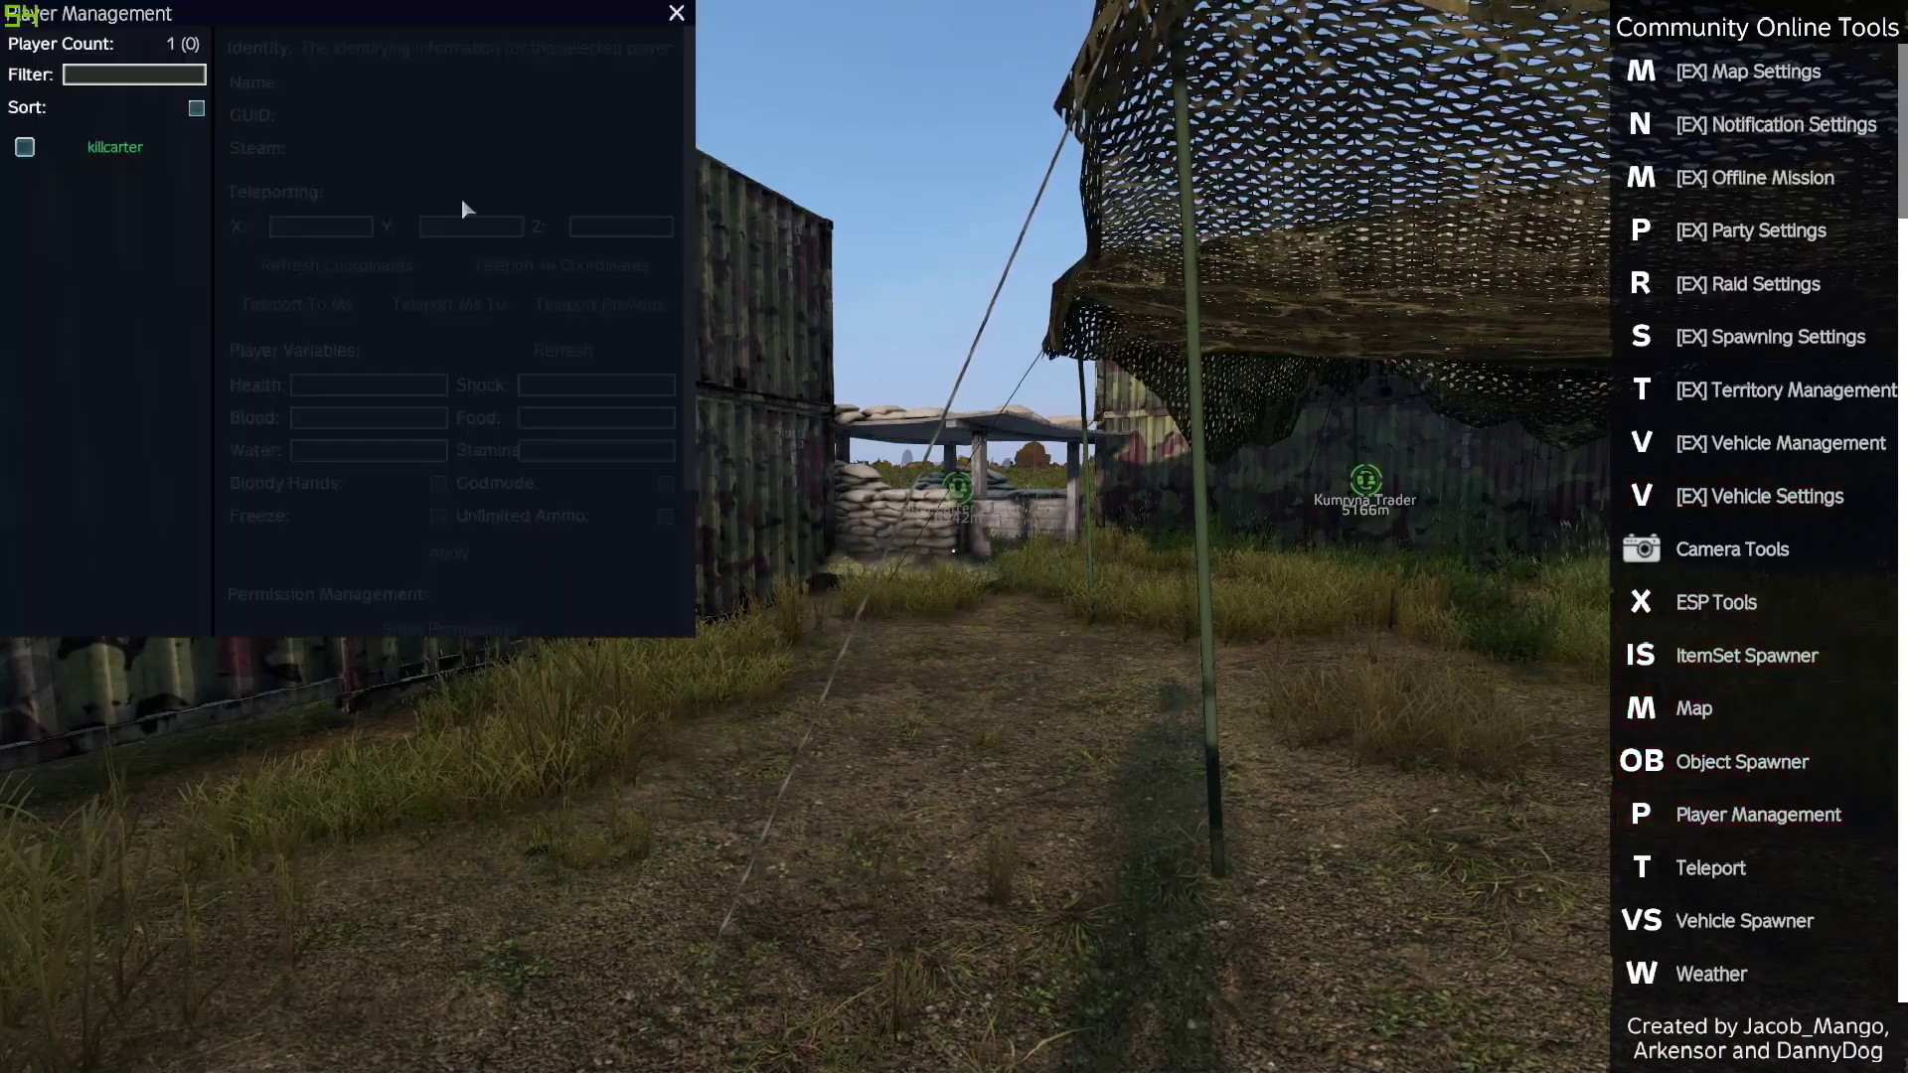
- Select the listed player, use the admin map to teleport to the main road at Polyana, and close the admin tools
left_click(95, 149)
left_click(1753, 711)
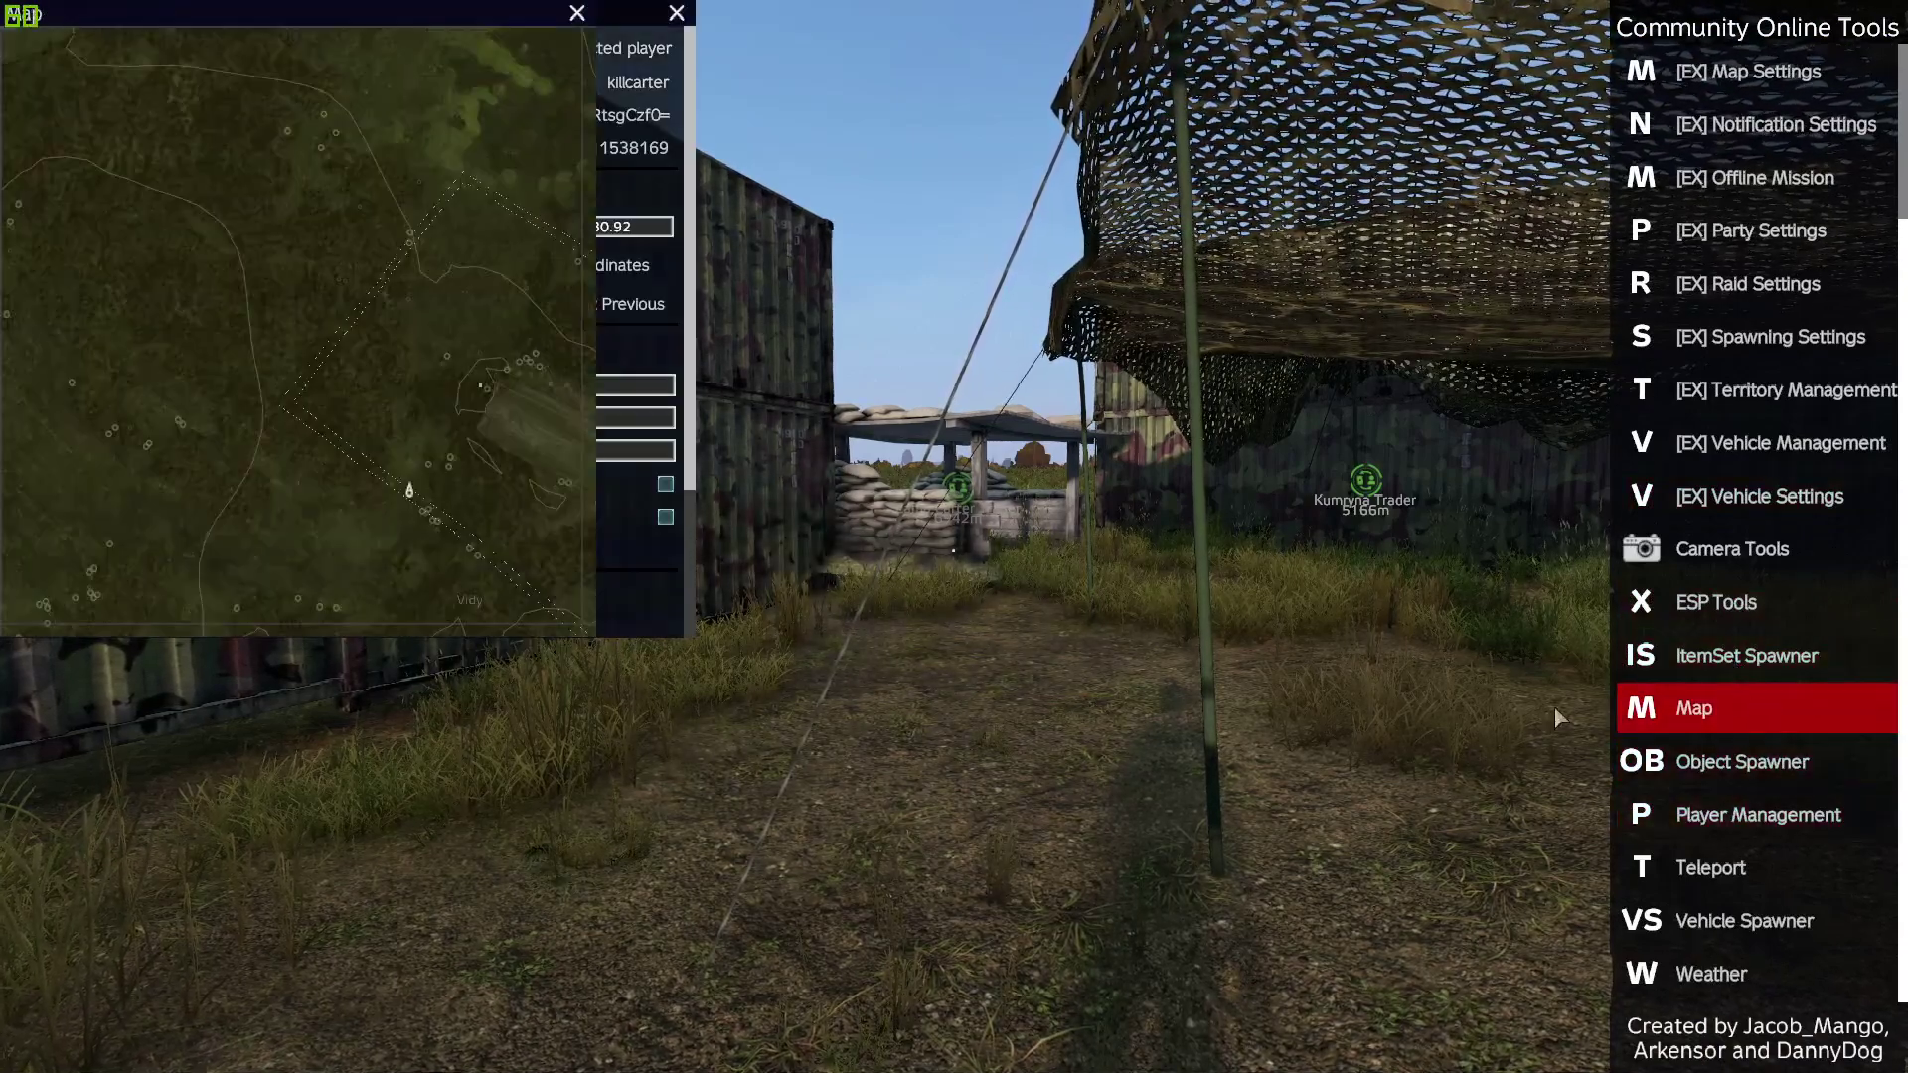
scroll(349, 298, "down", 5)
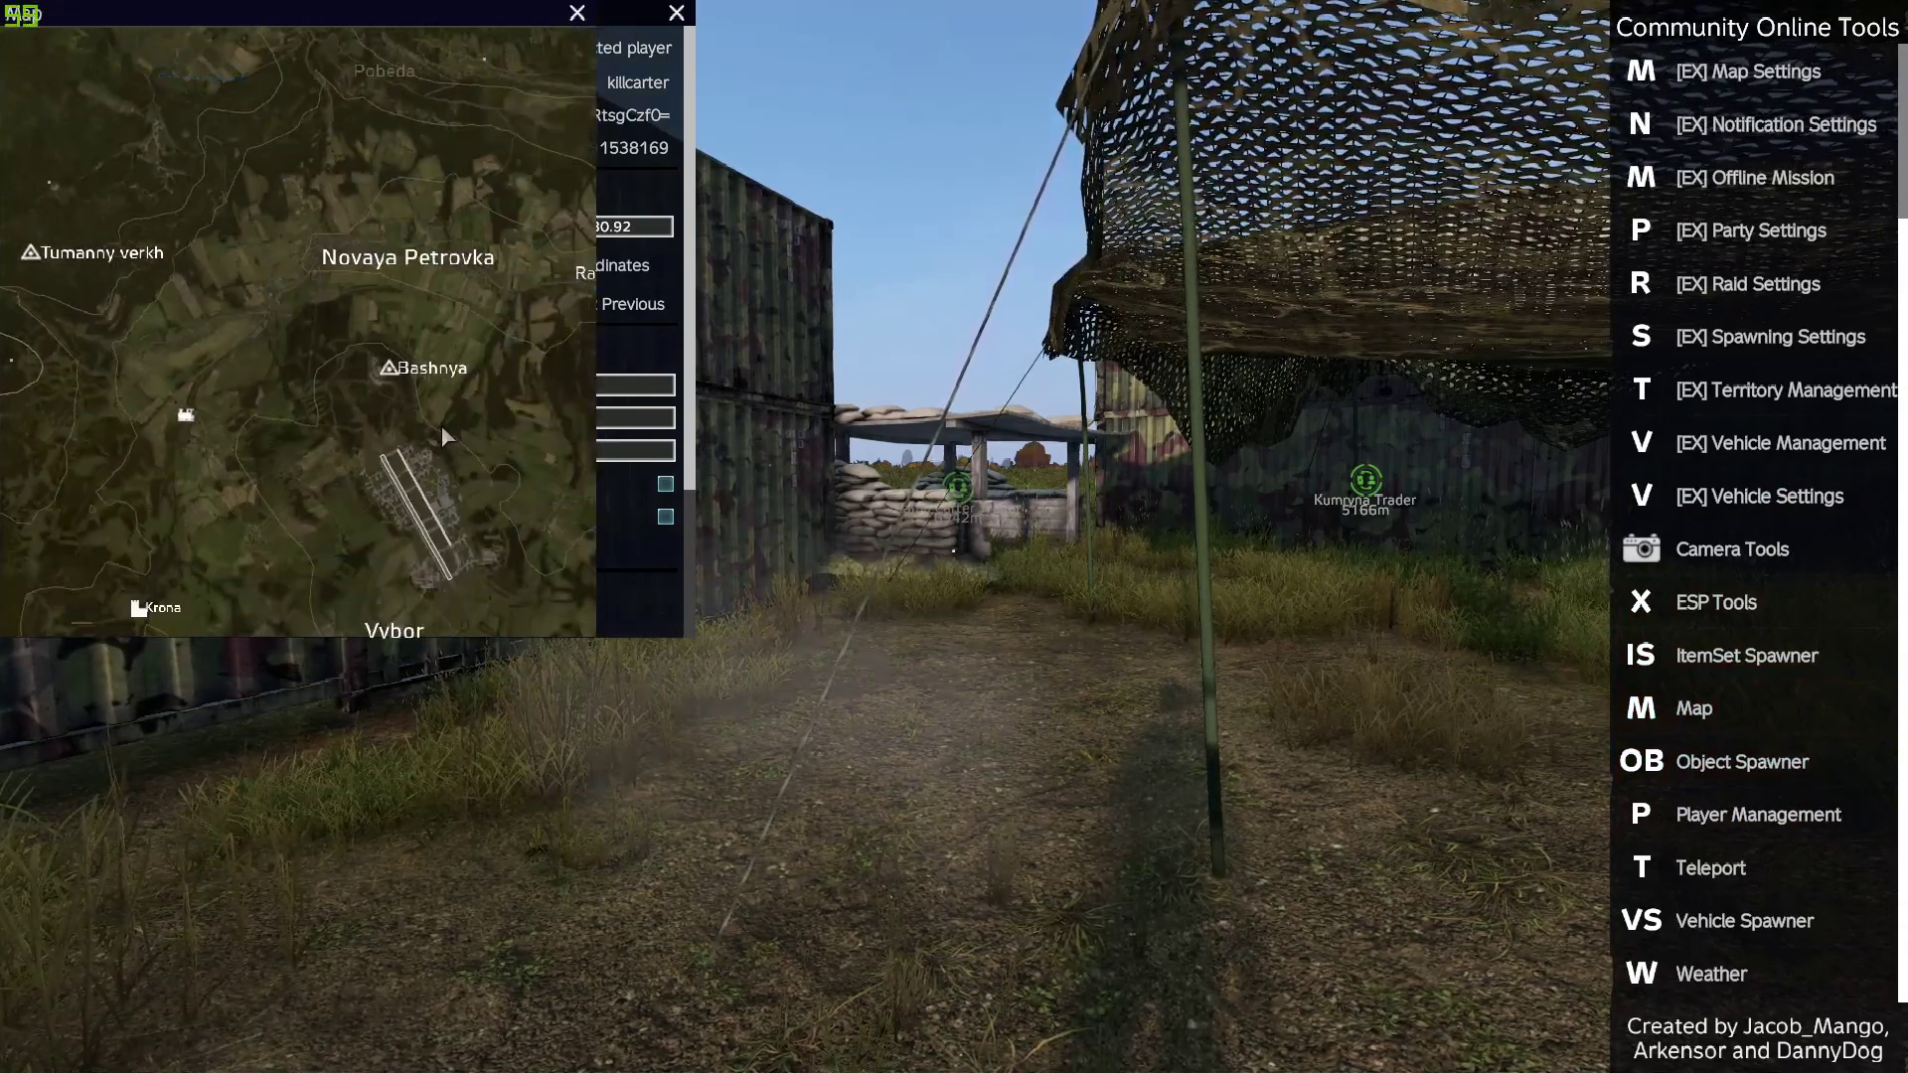
scroll(312, 296, "up", 4)
left_click_drag(490, 416, 344, 319)
scroll(342, 312, "up", 5)
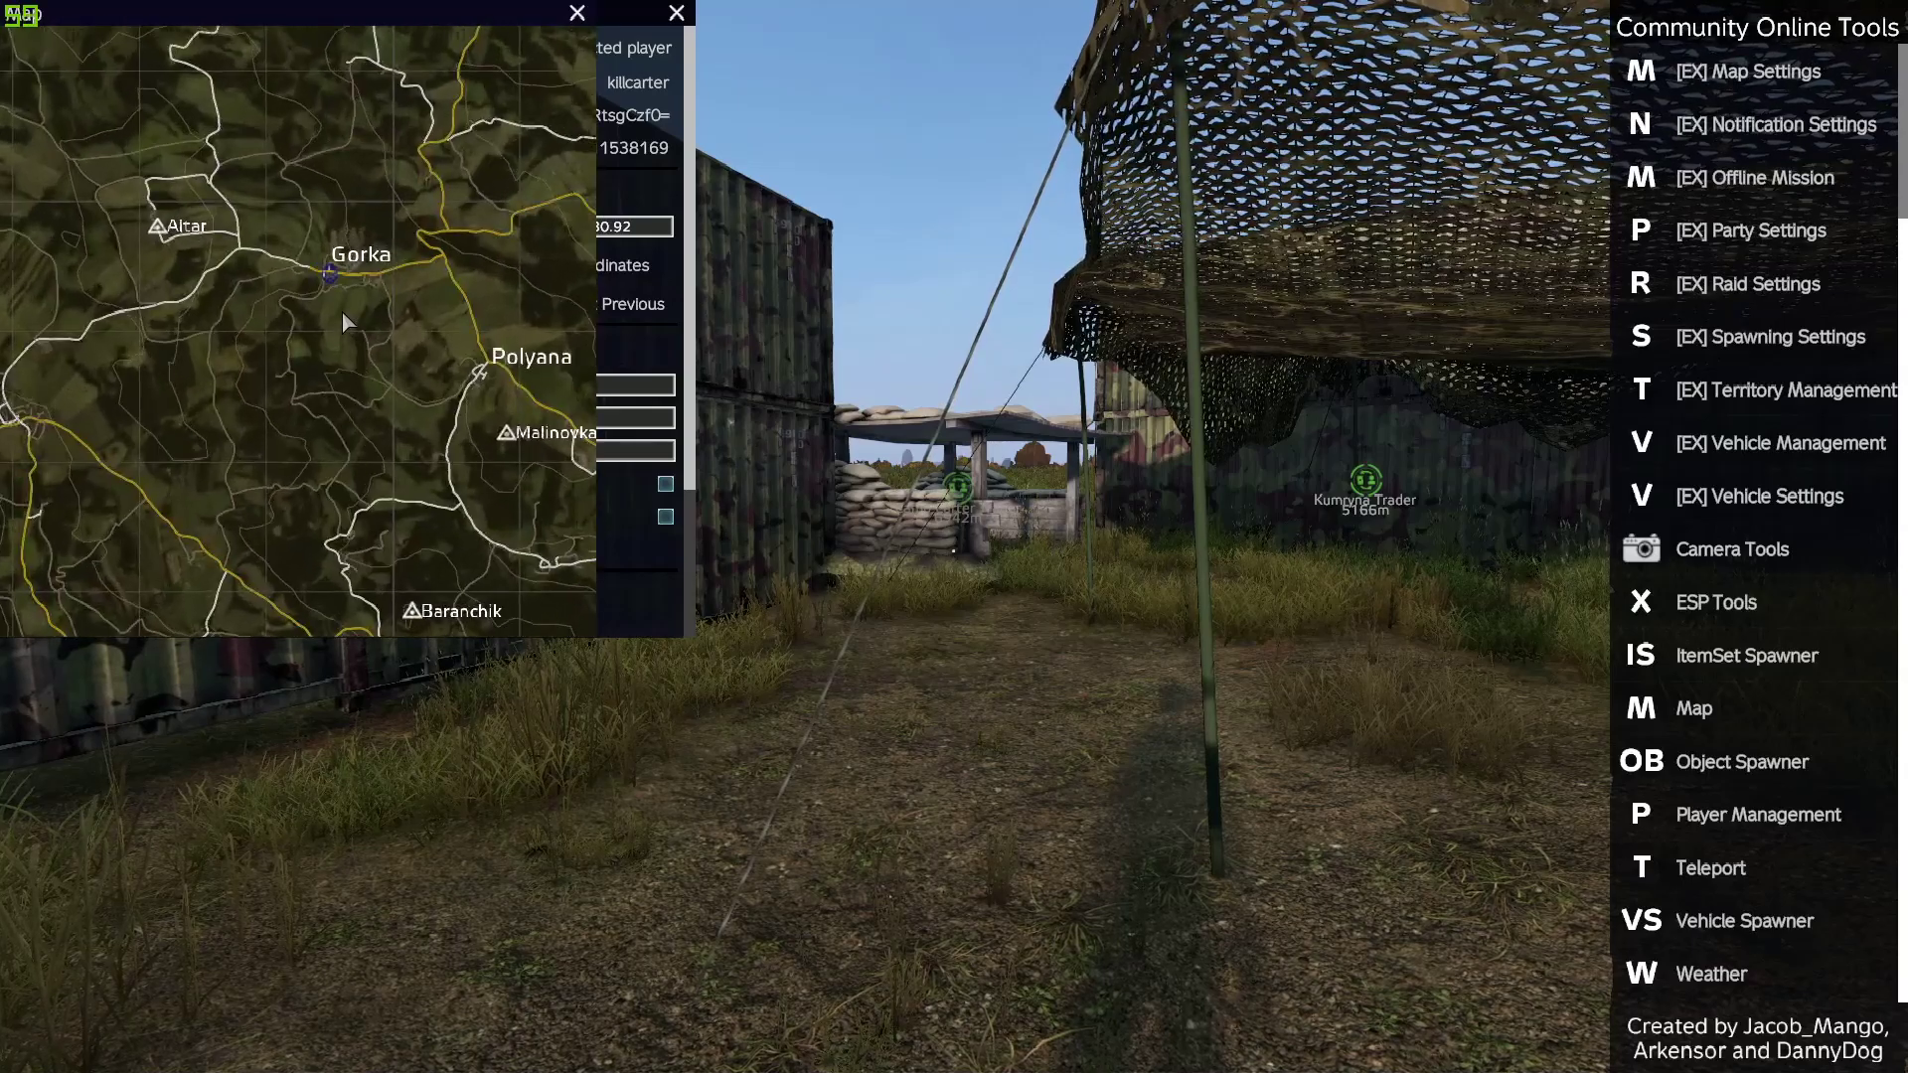
scroll(475, 288, "up", 5)
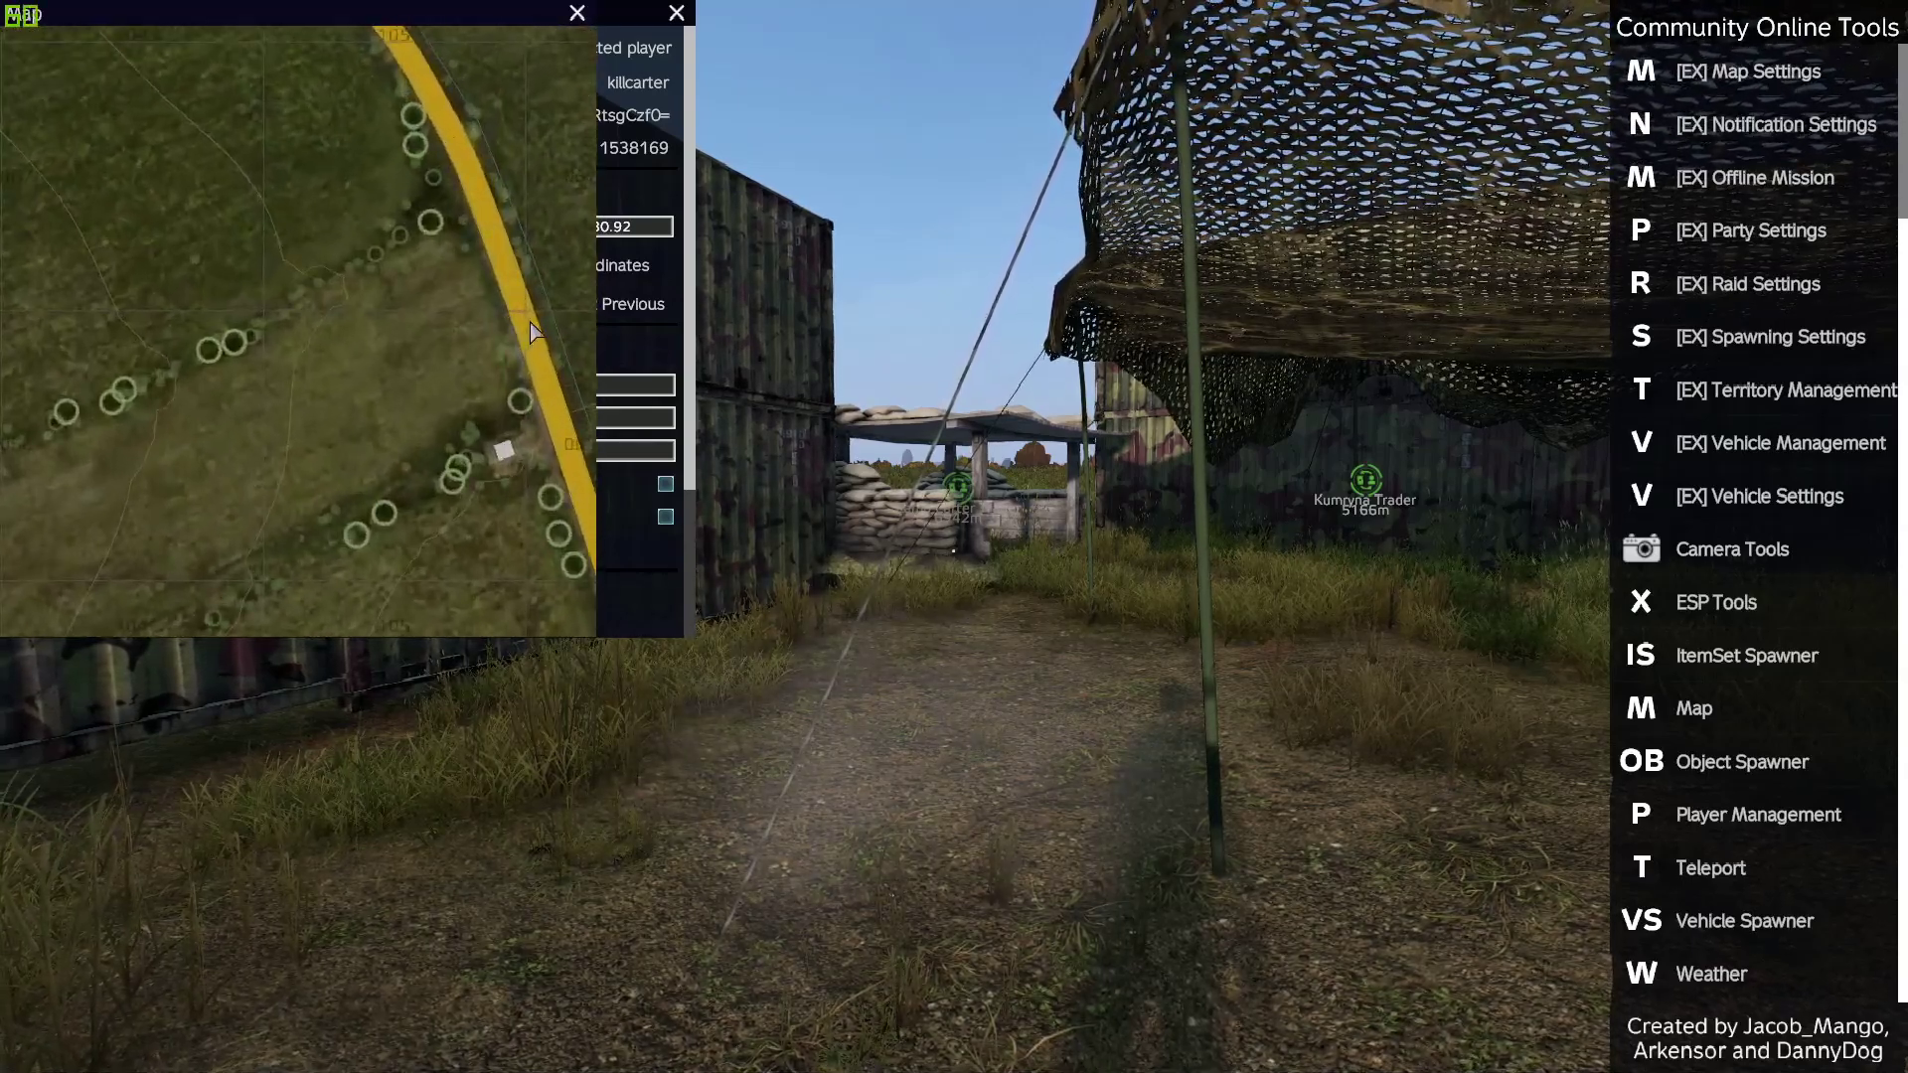
left_click(532, 331)
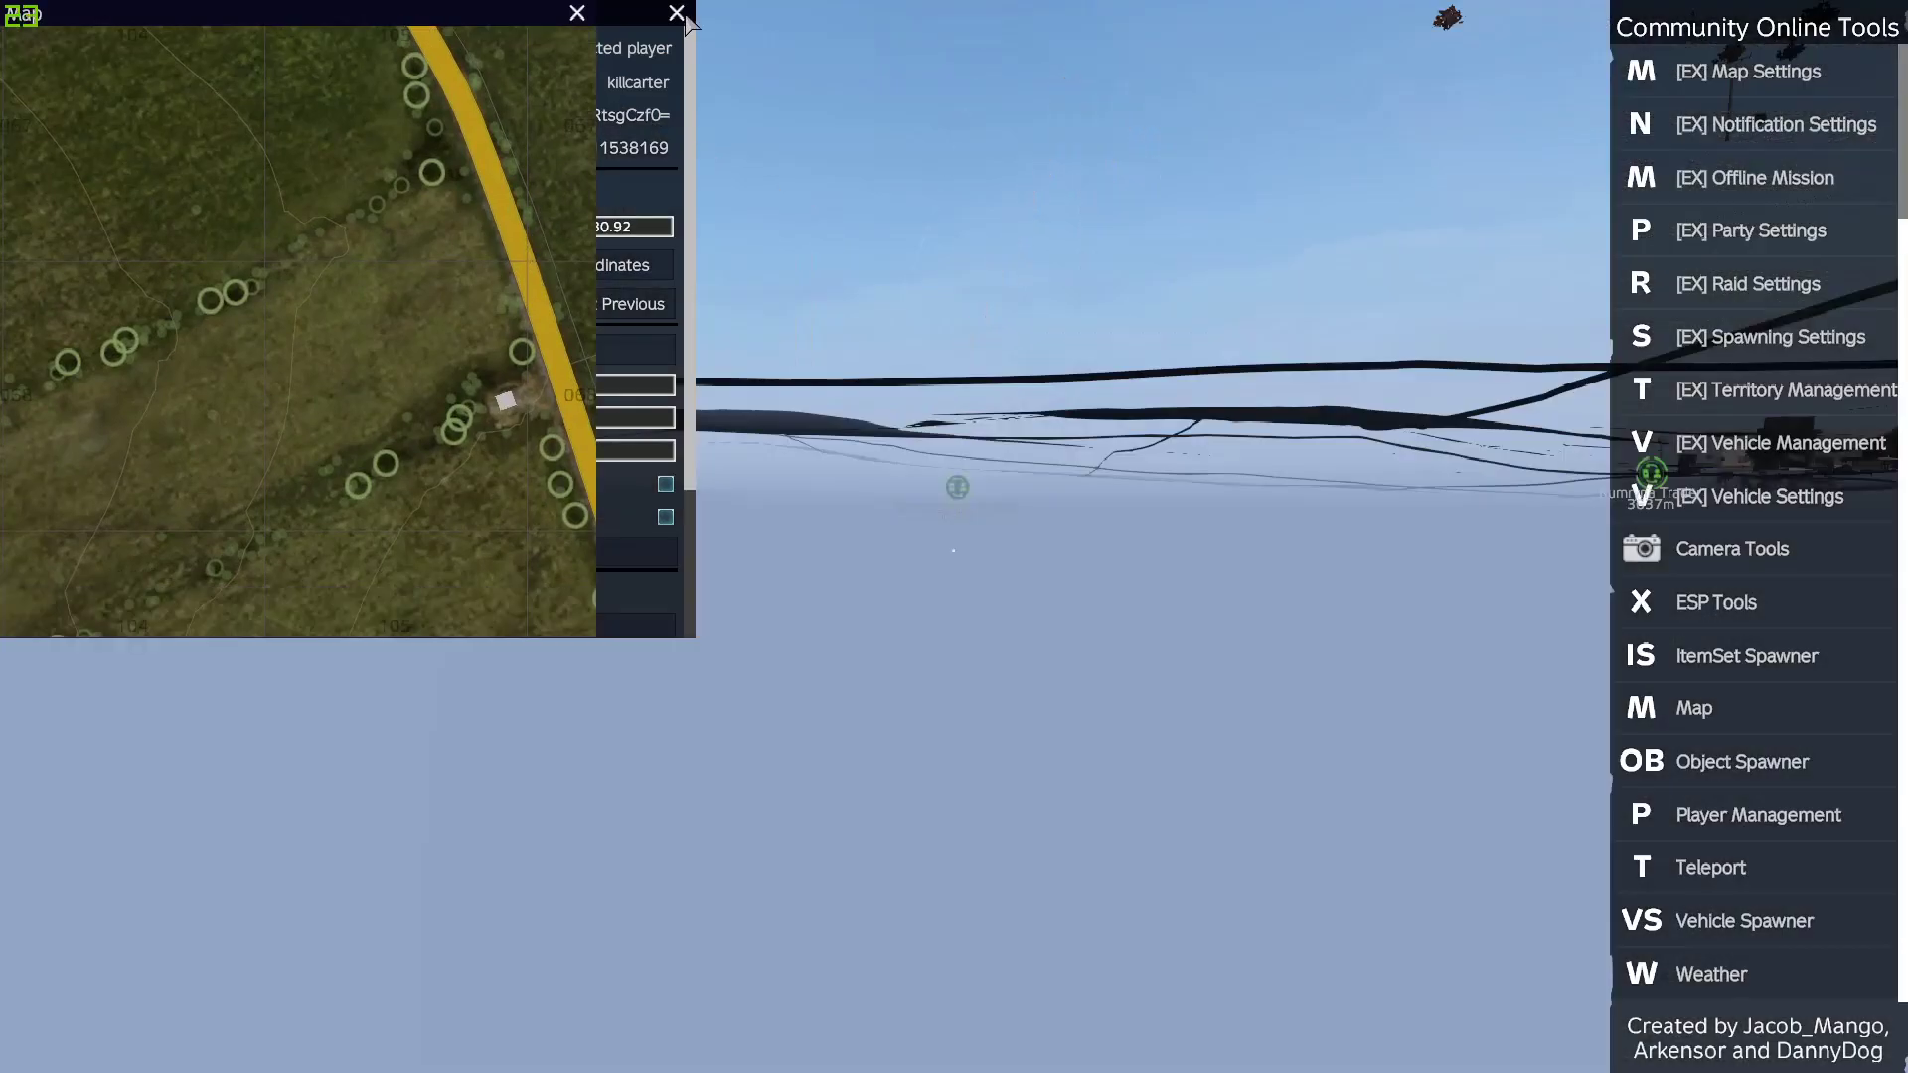
left_click(677, 13)
key("y")
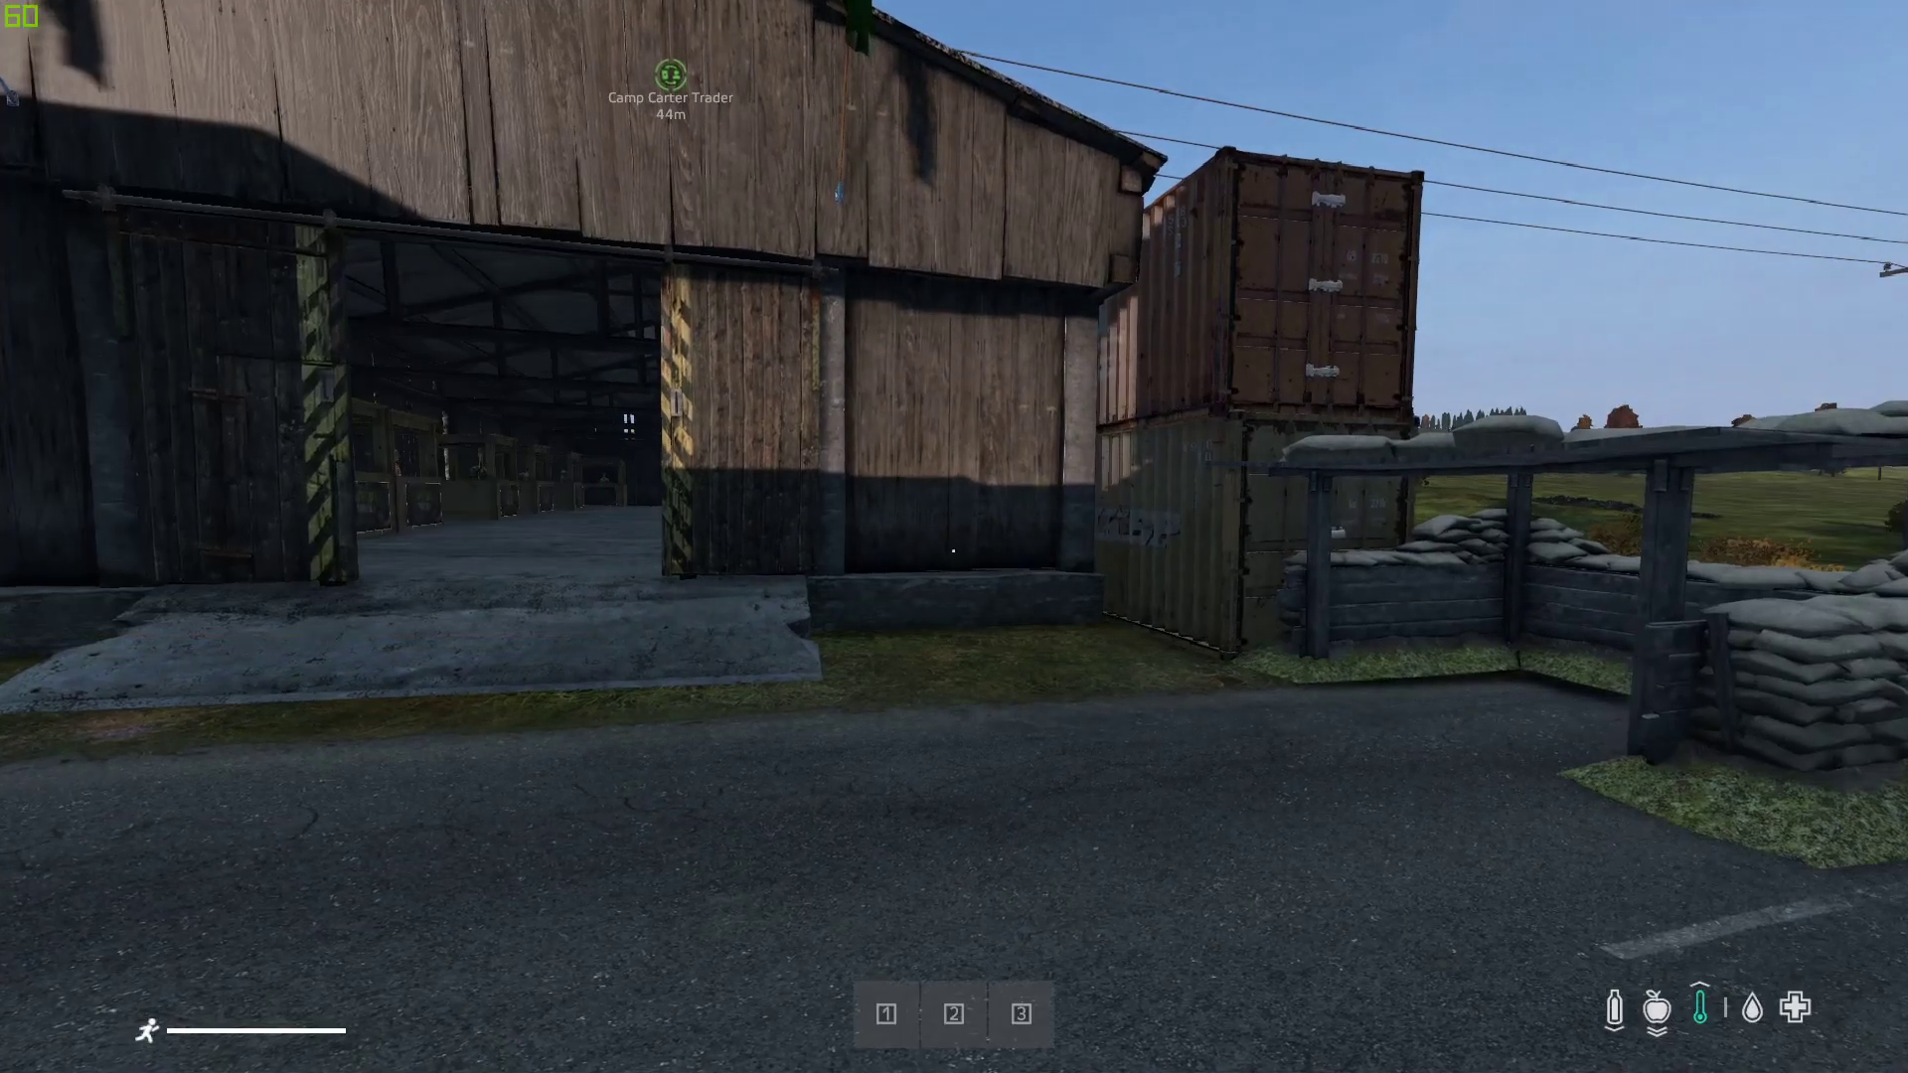
- Walk along the road through the Polyana trader compound and out past its gate to check the trader markers
key("w")
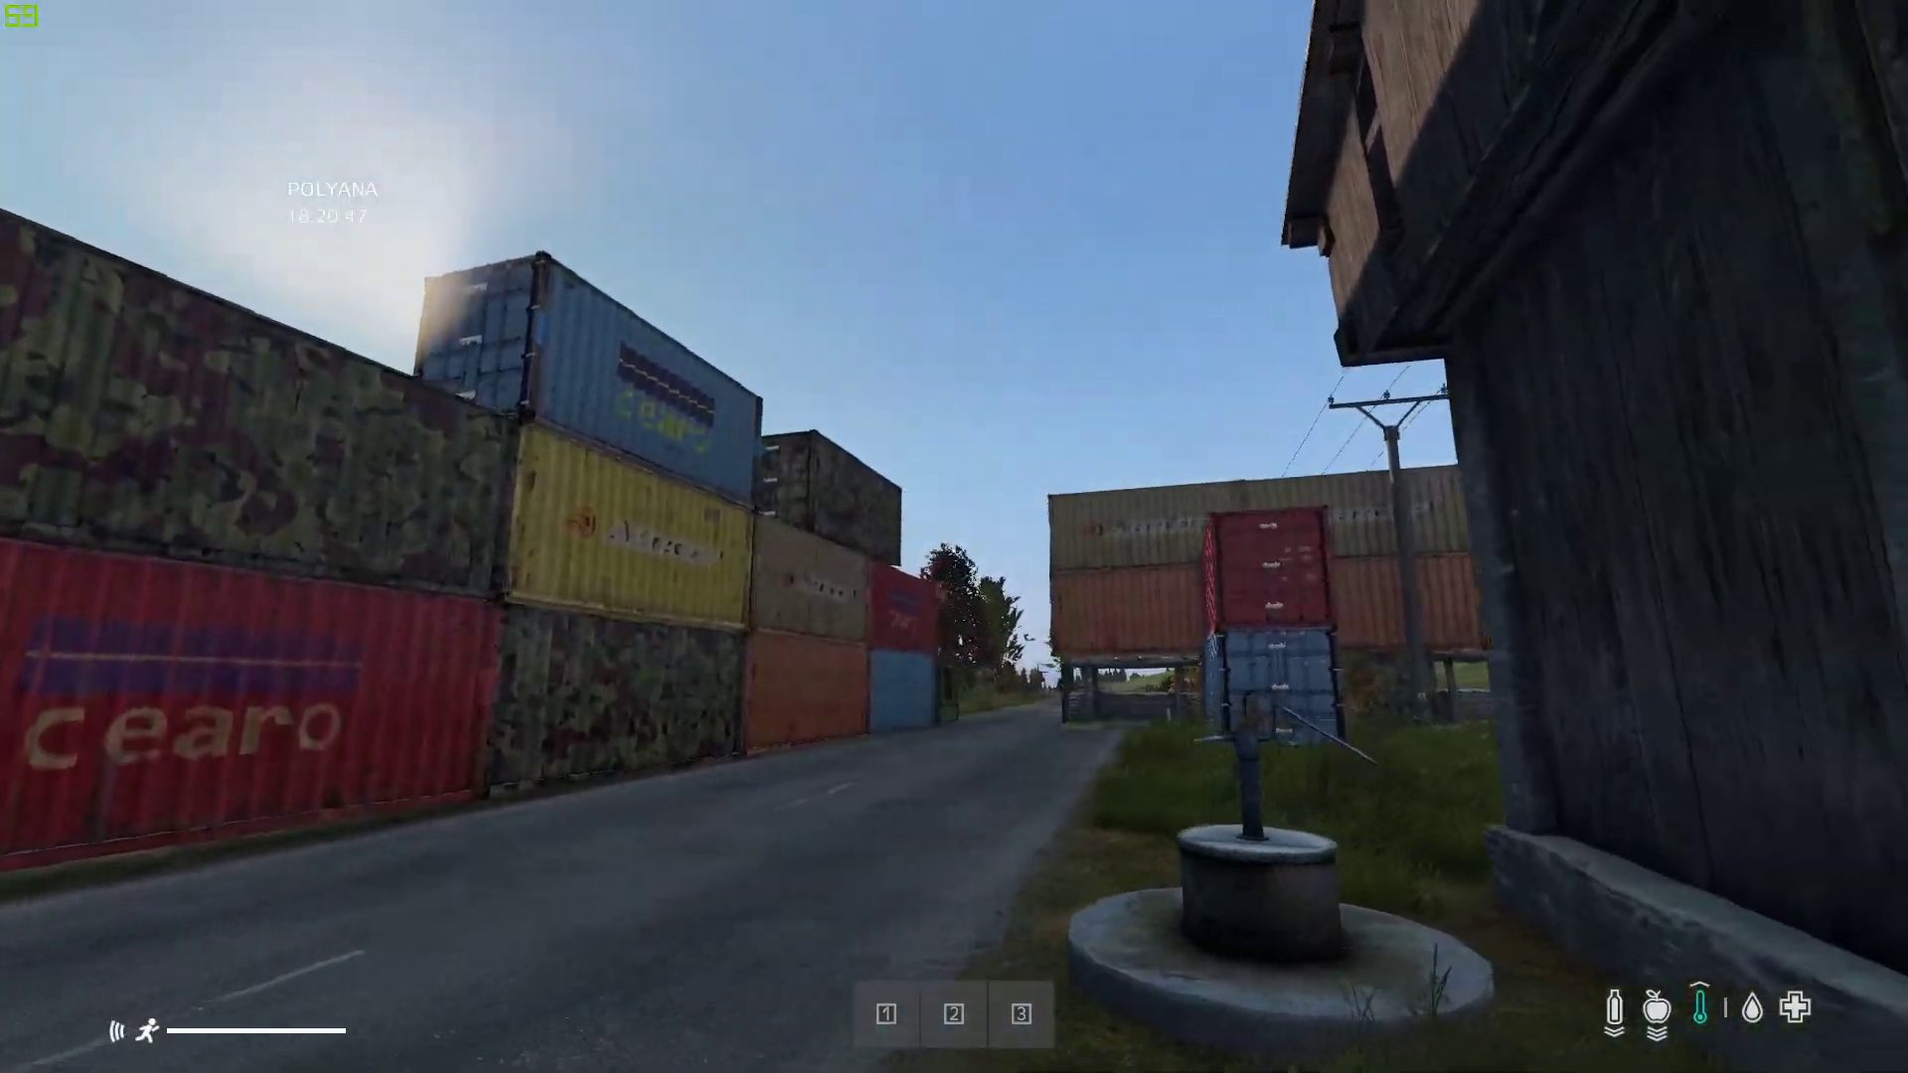
key("w")
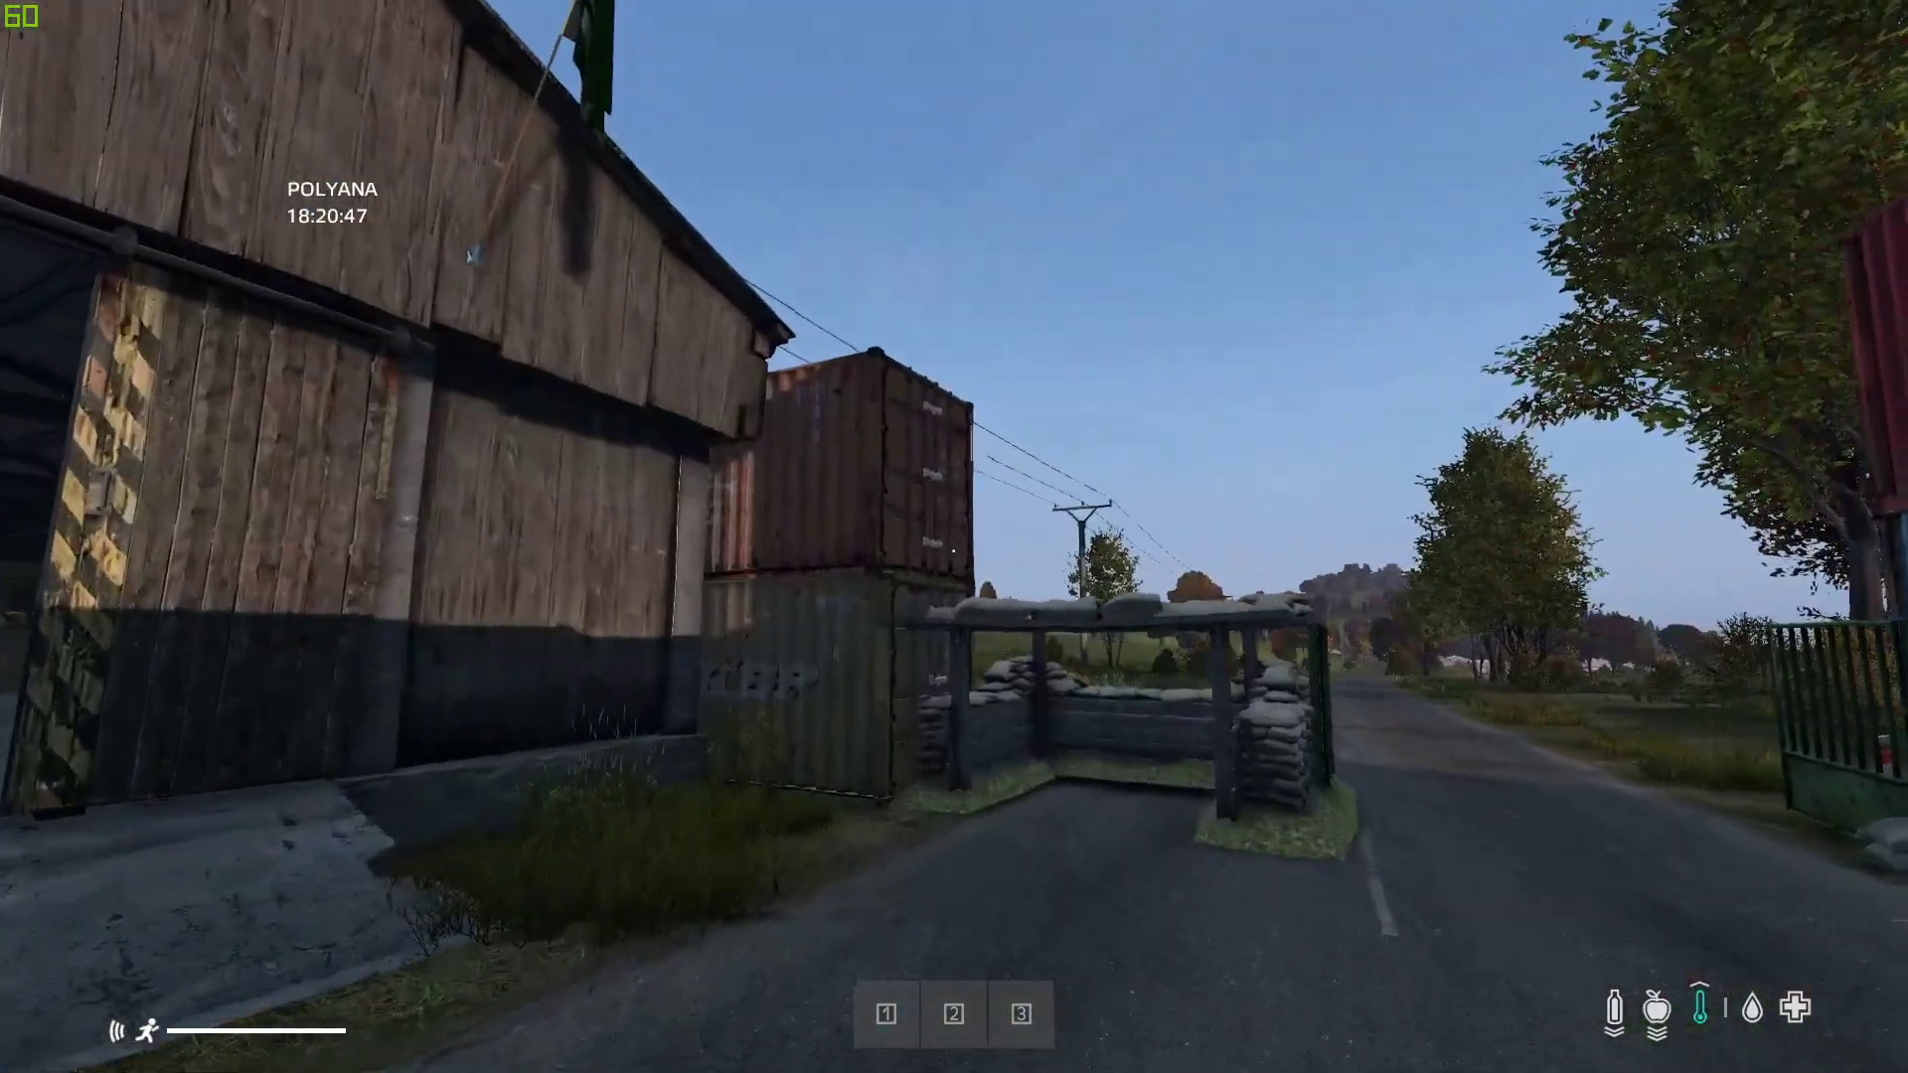
key("w")
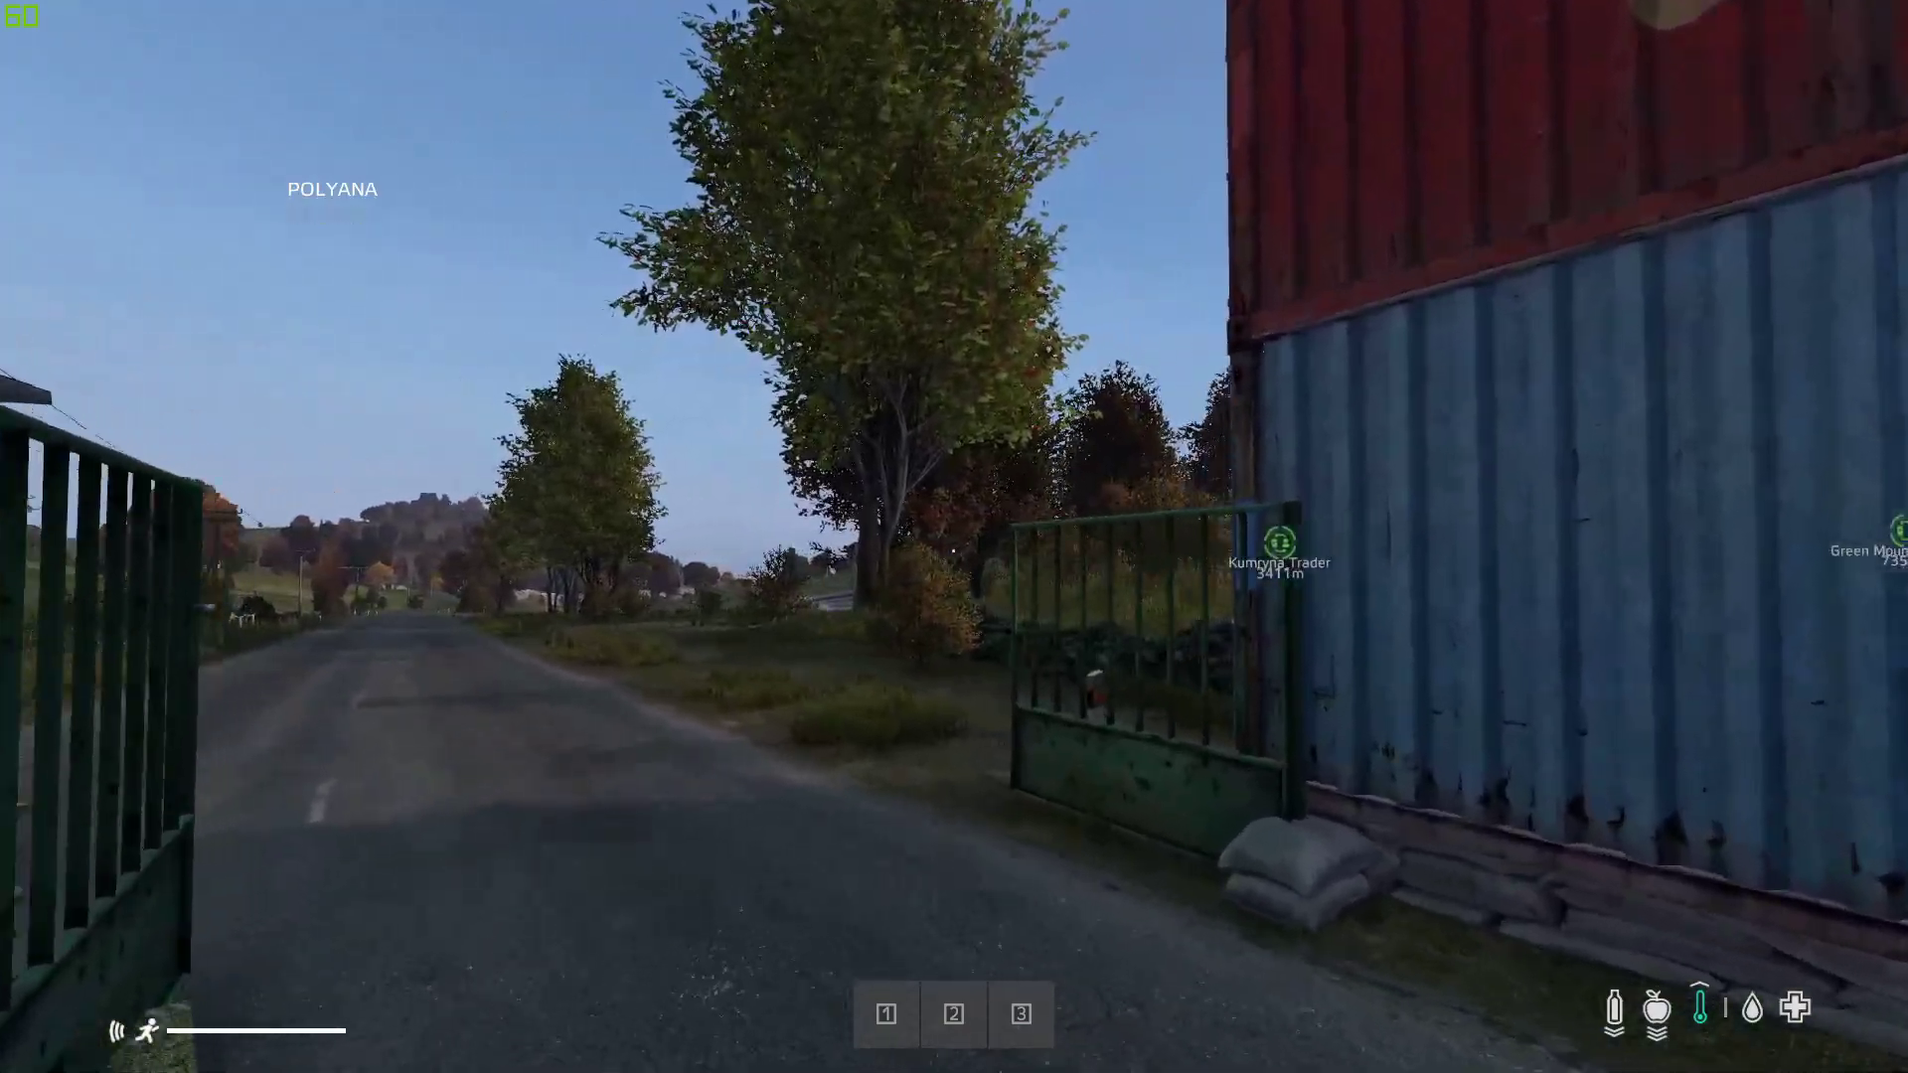
key("w")
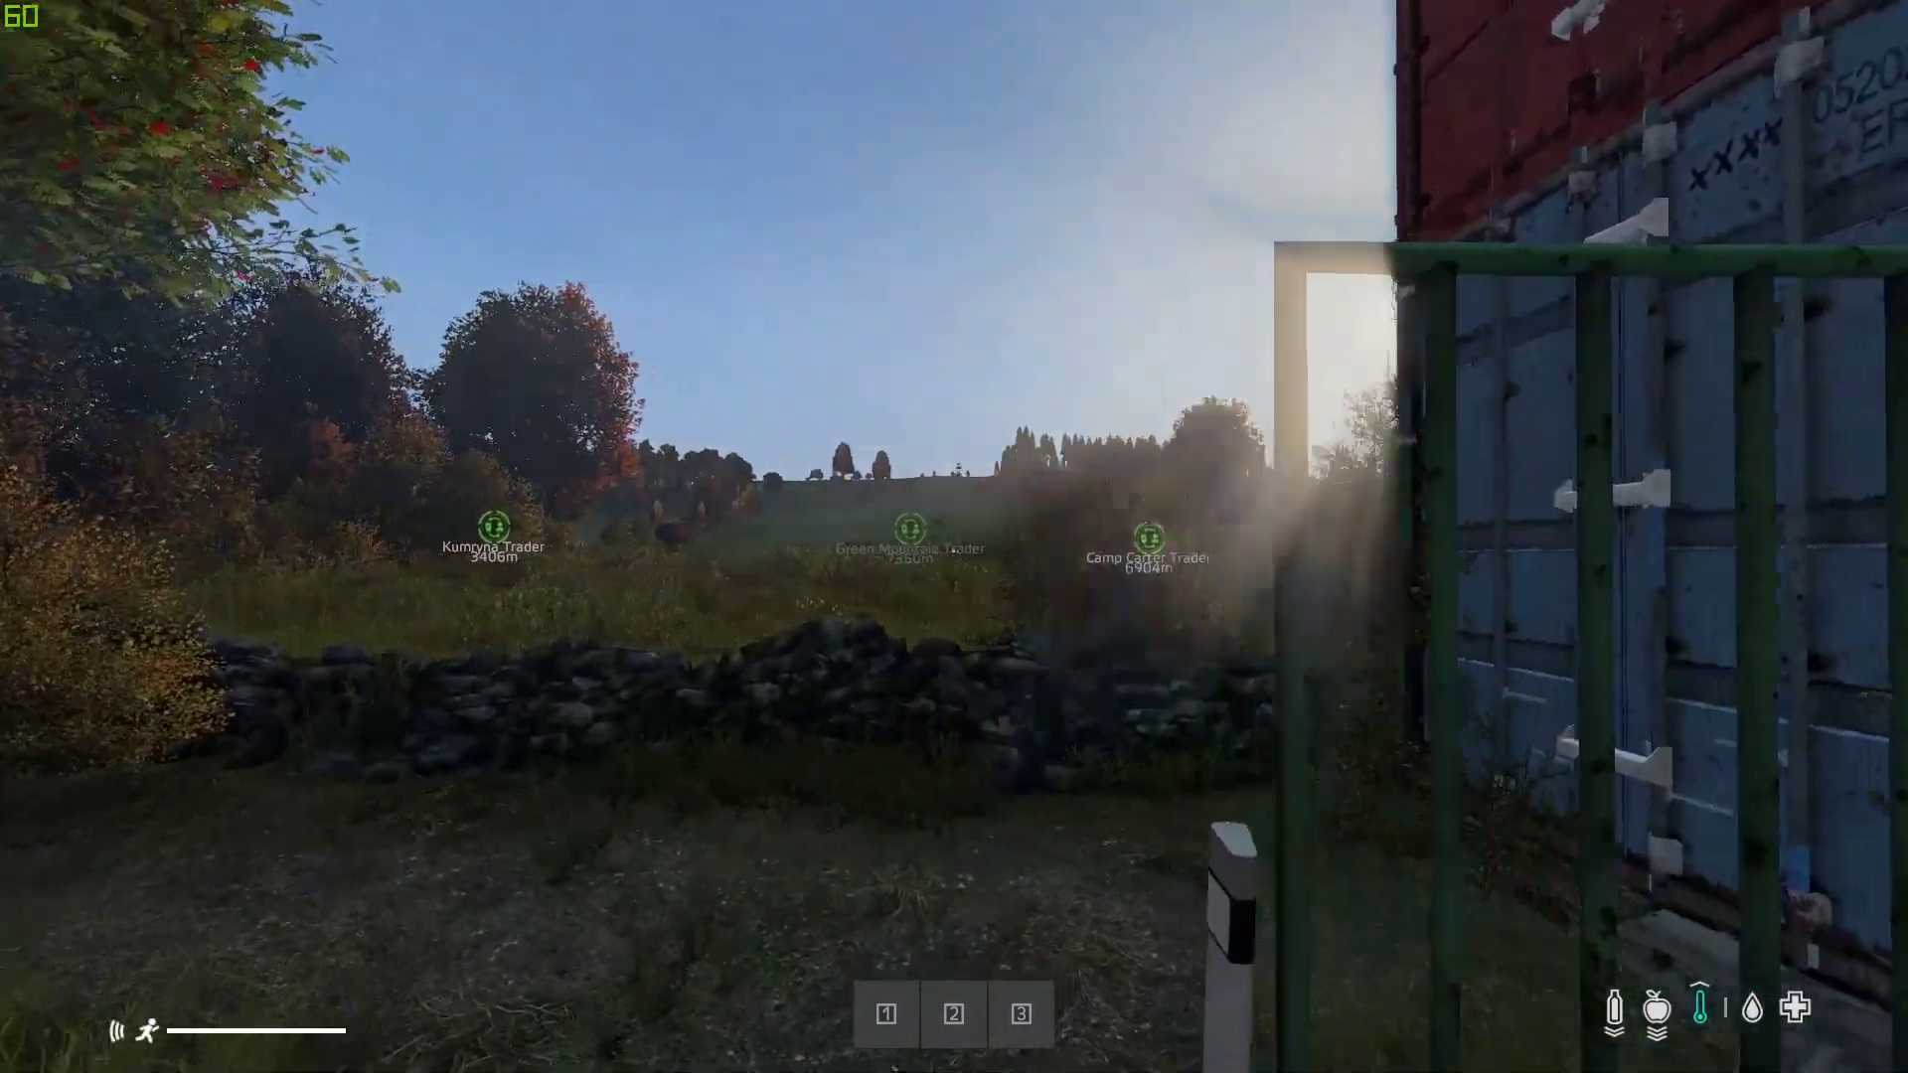